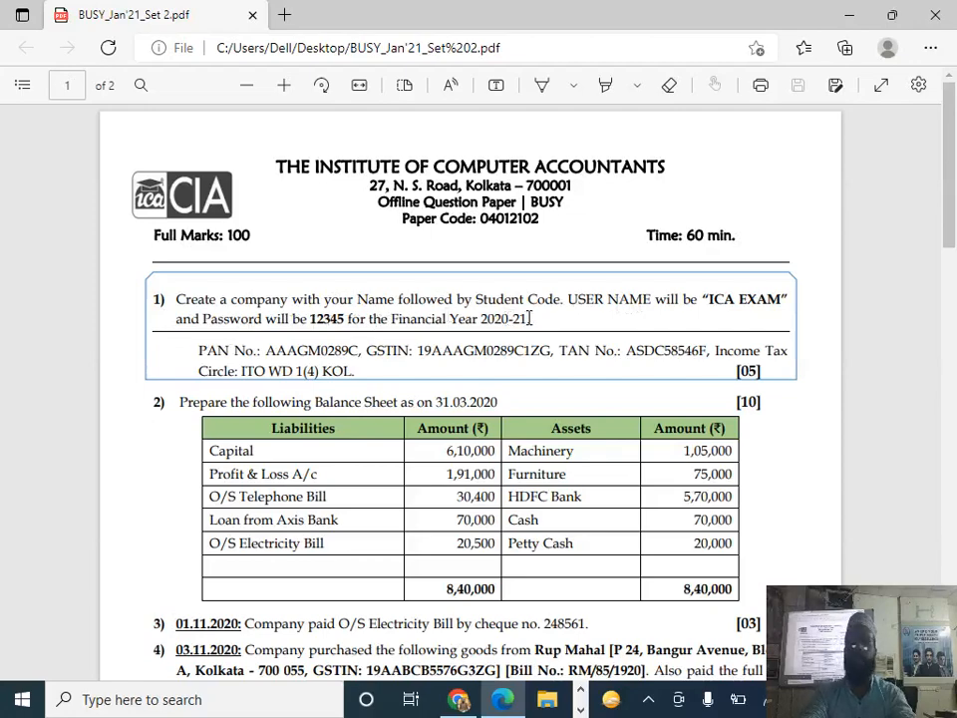
- Look over the exam question paper, switch to Busy 17 and open the form for creating a company
scroll(376, 449, "down", 3)
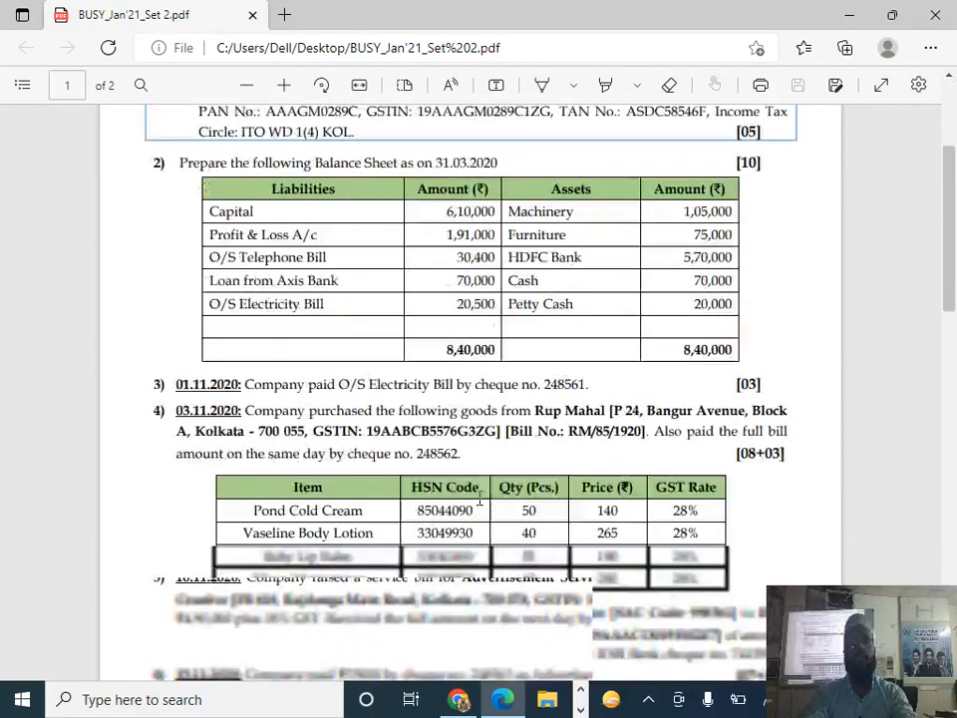
scroll(479, 508, "up", 3)
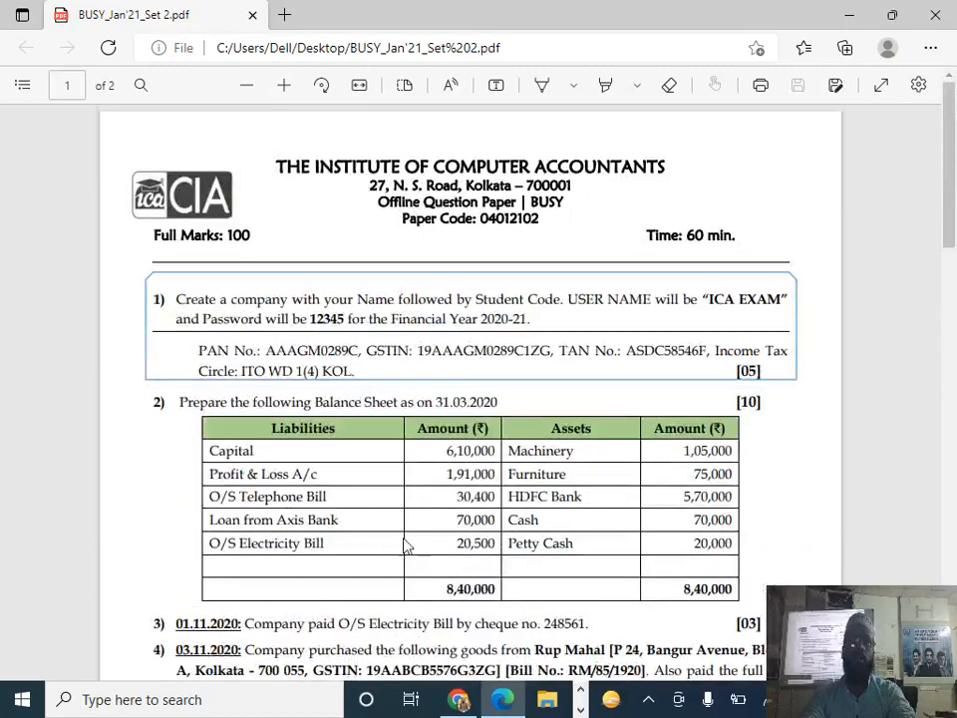
key("alt+Tab")
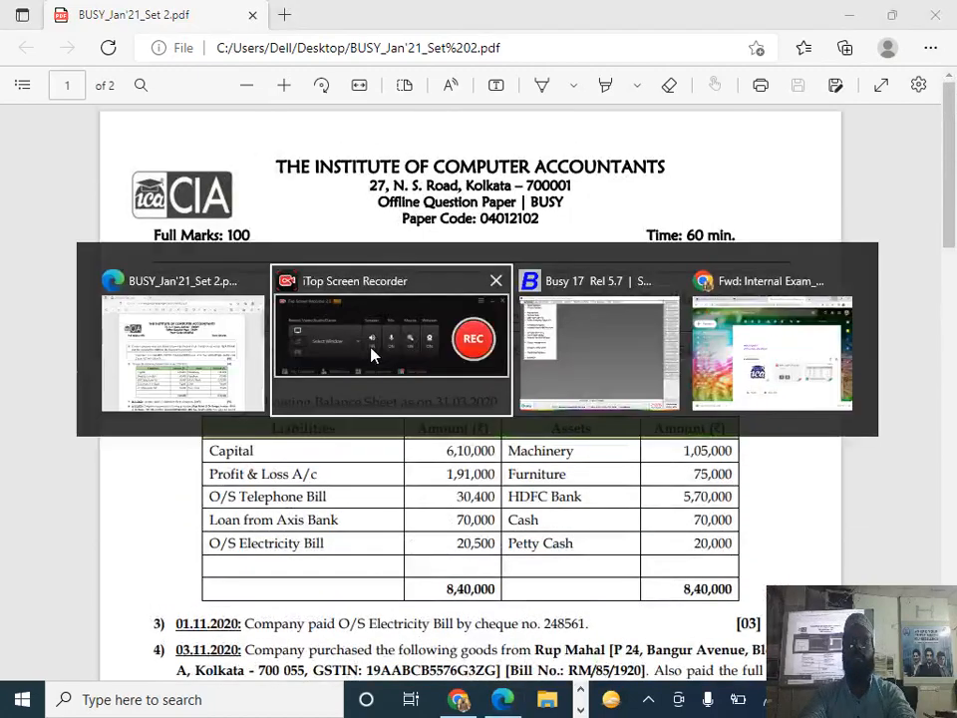
key("alt+Tab")
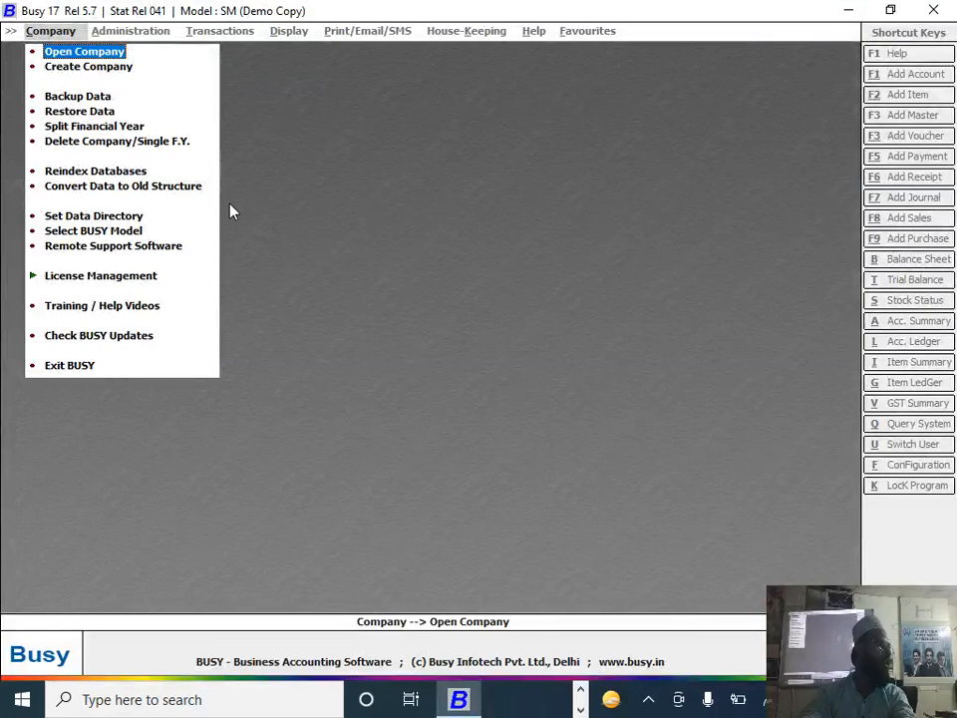
key("Down")
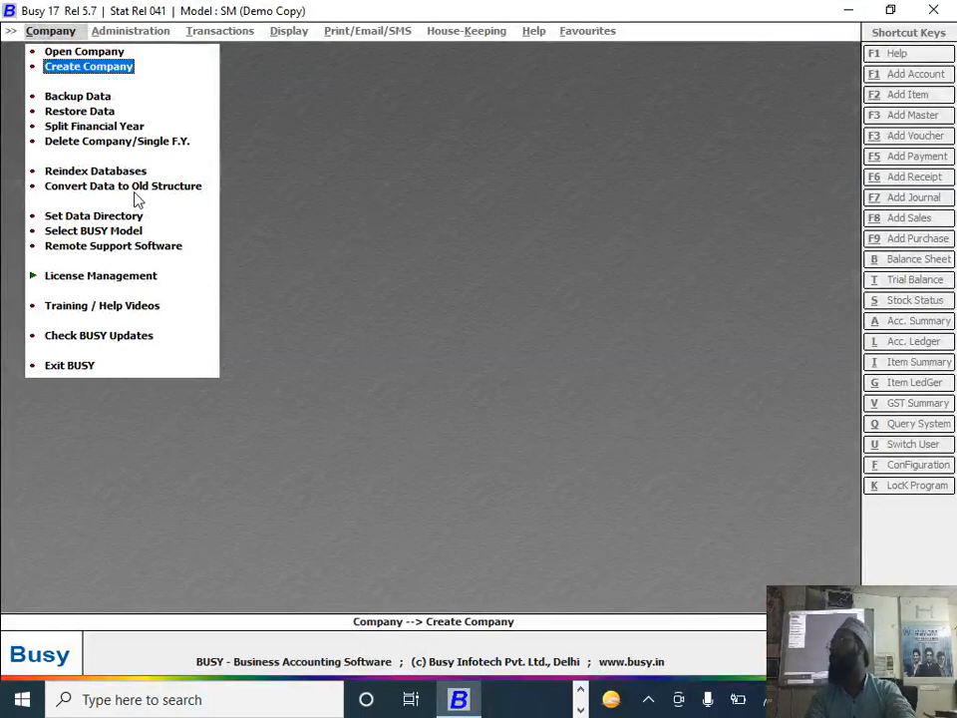
key("Return")
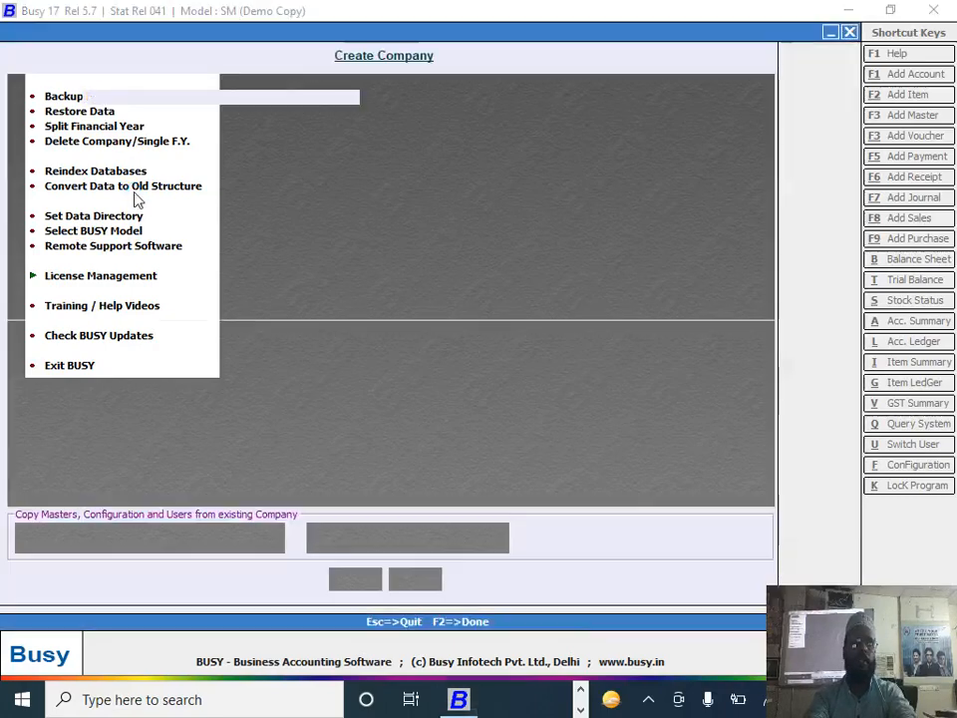
- Name the company "Ica E056" with the same print name, leave the short name blank and keep India as the country
key("alt+Tab")
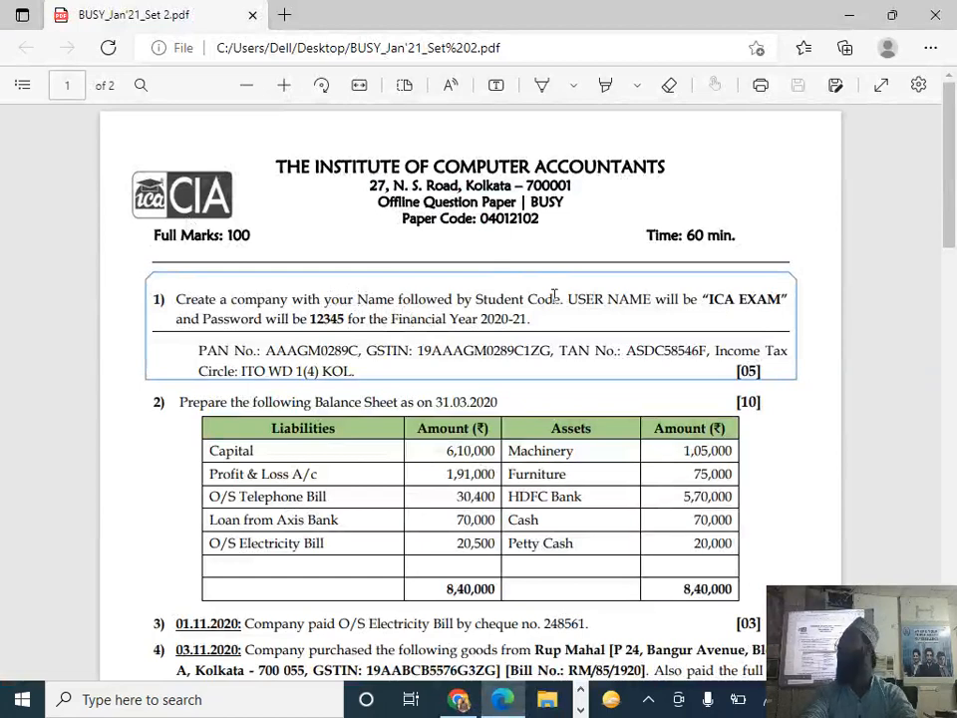
key("alt+Tab")
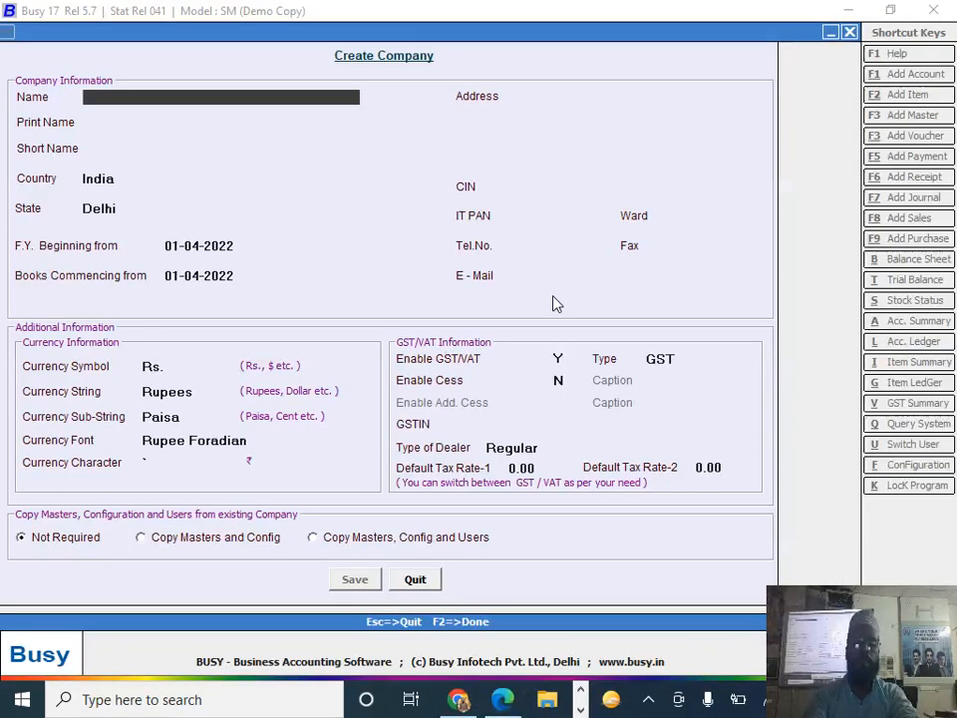
type("ica s")
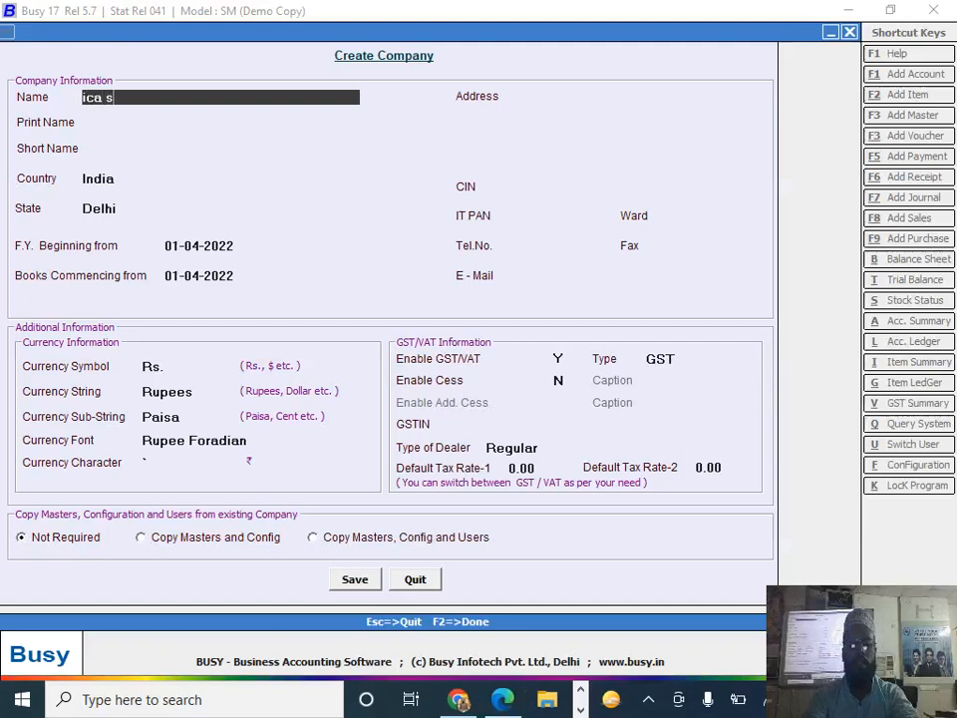
key("BackSpace")
type("E056")
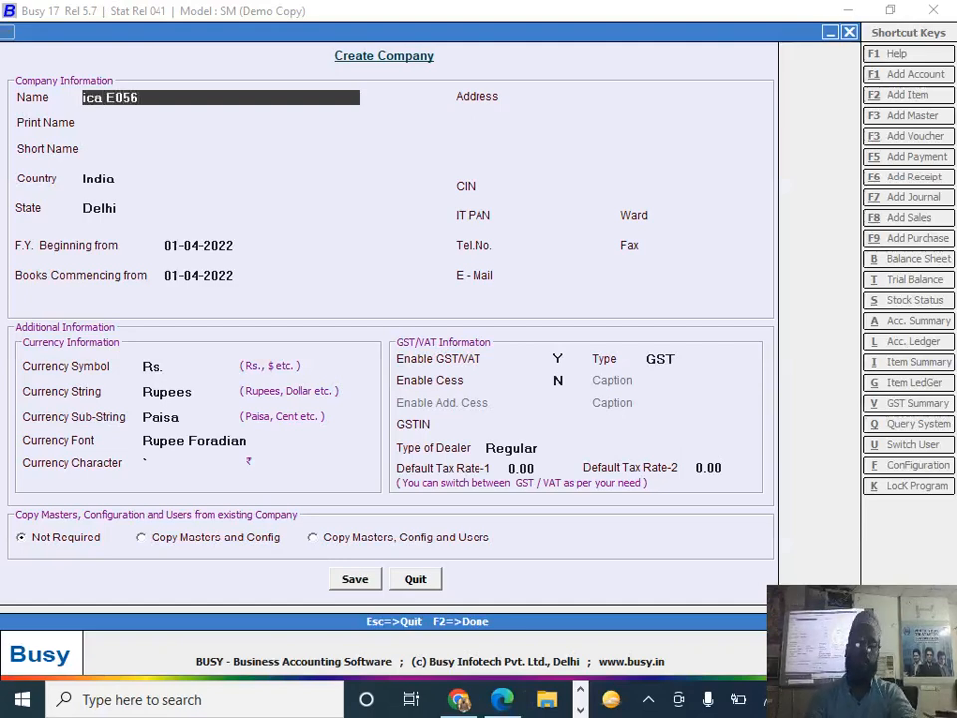
key("Return")
key("Return")
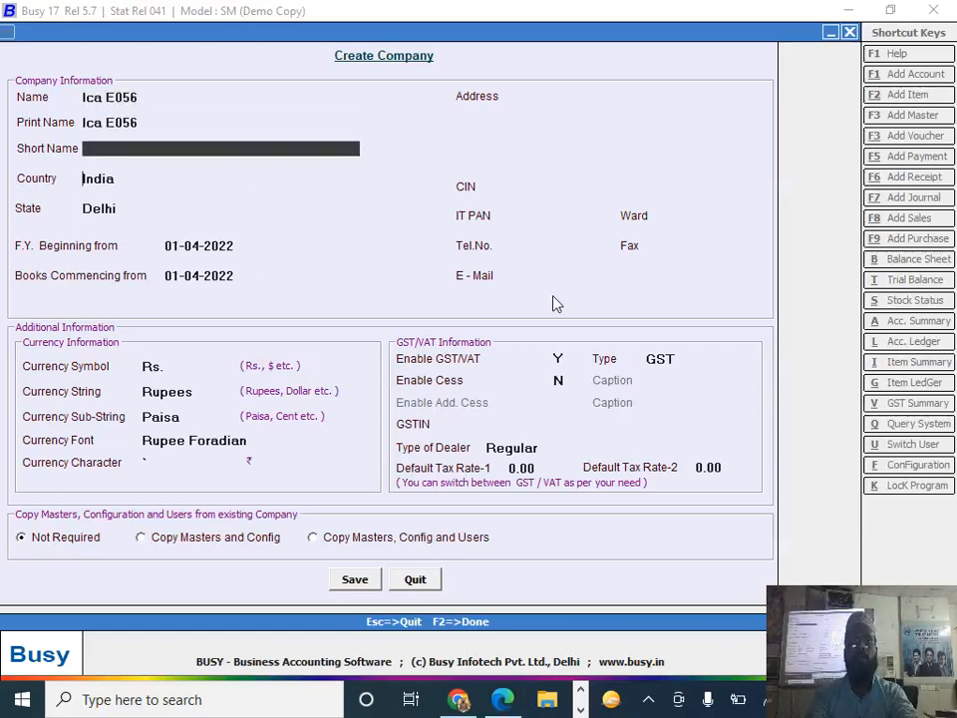
key("Return")
key("Return")
- Set the company's state to West Bengal and the financial year beginning to 01-04-2020
key("alt+Tab")
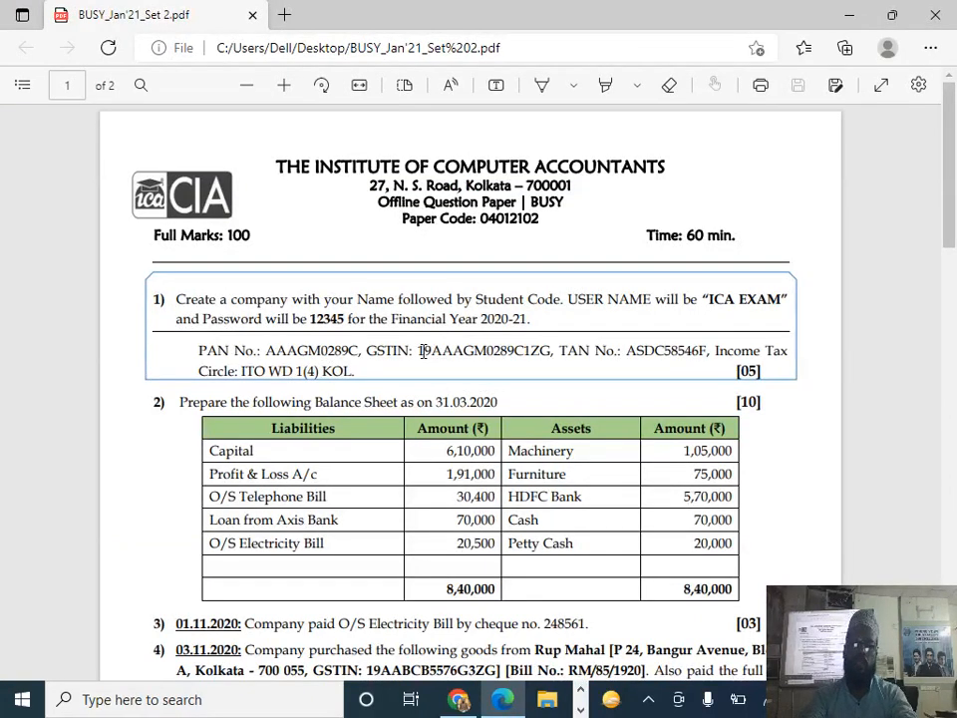
key("alt+Tab")
type("we")
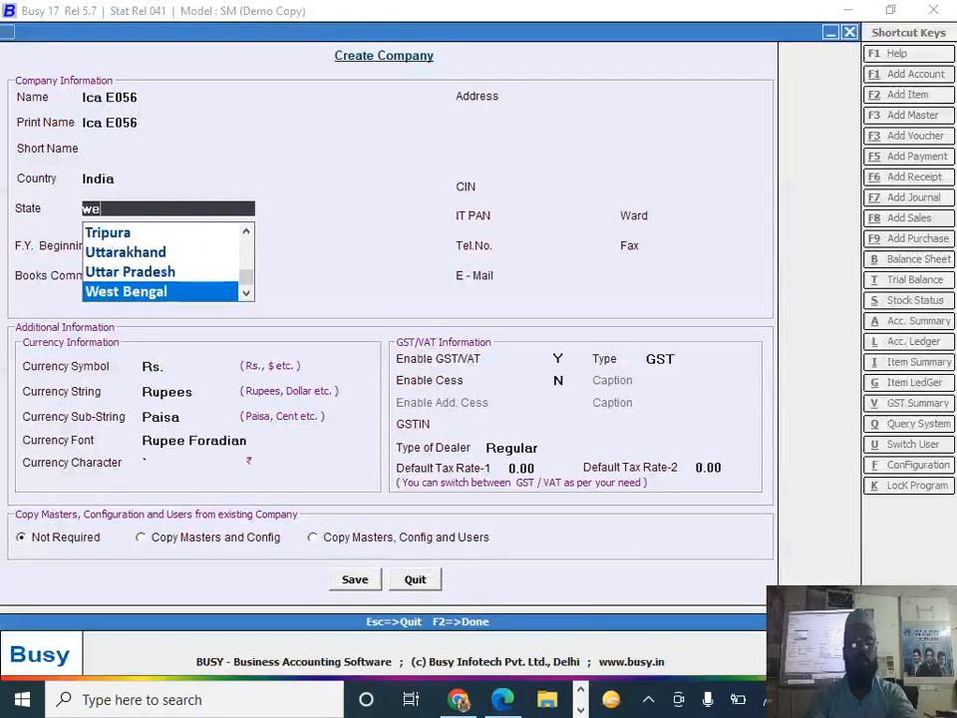
key("Return")
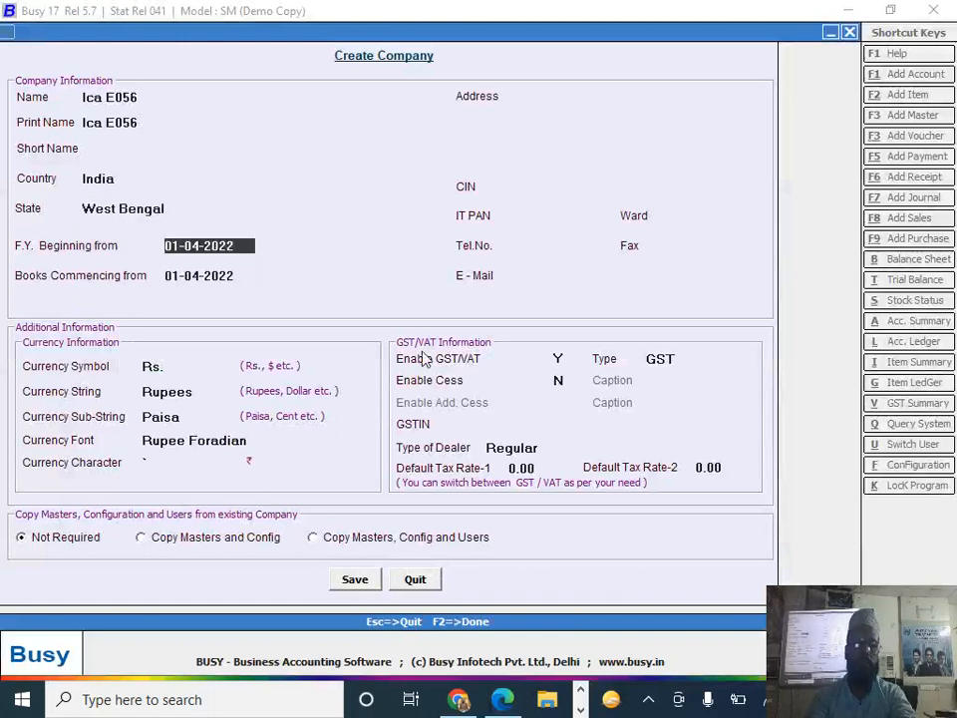
type("1-4-20")
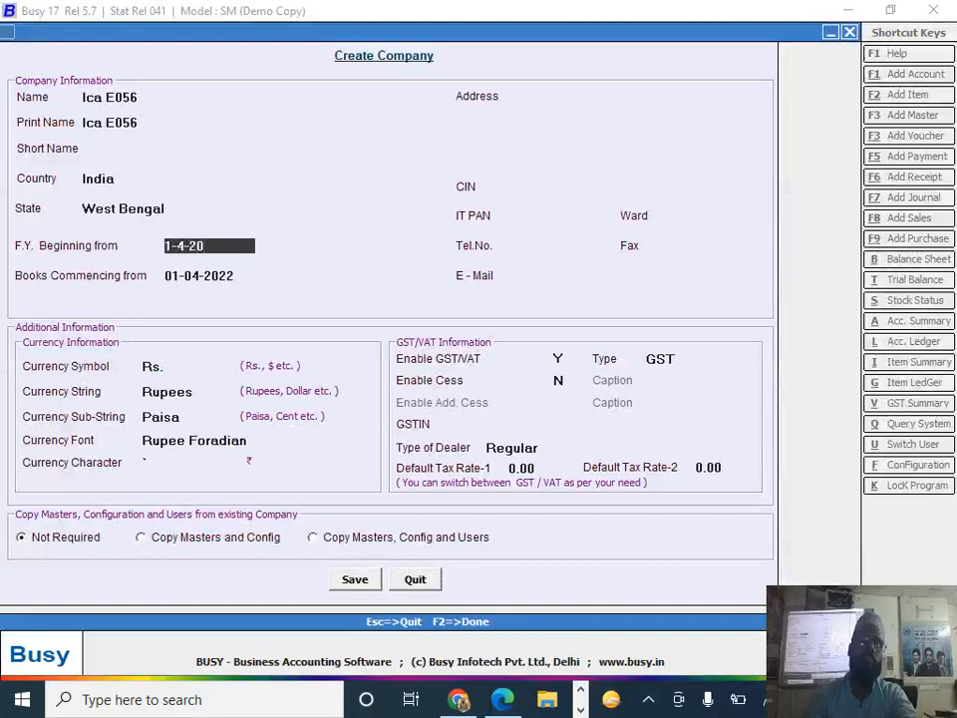
key("Return")
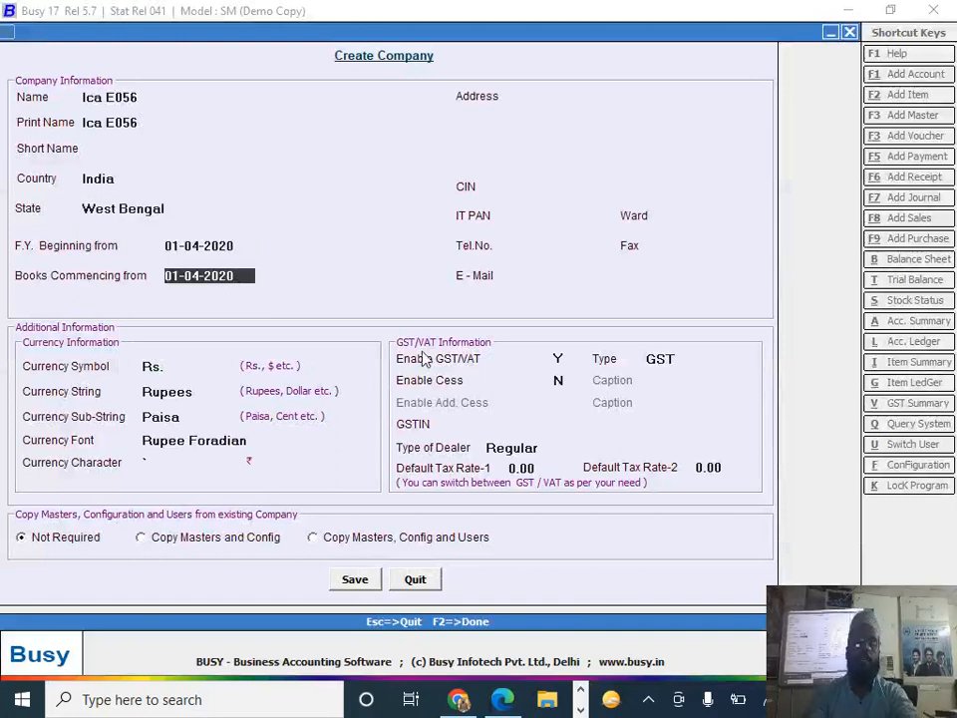
- Accept 01-04-2020 as the books commencing date and leave the address lines blank
key("alt+Tab")
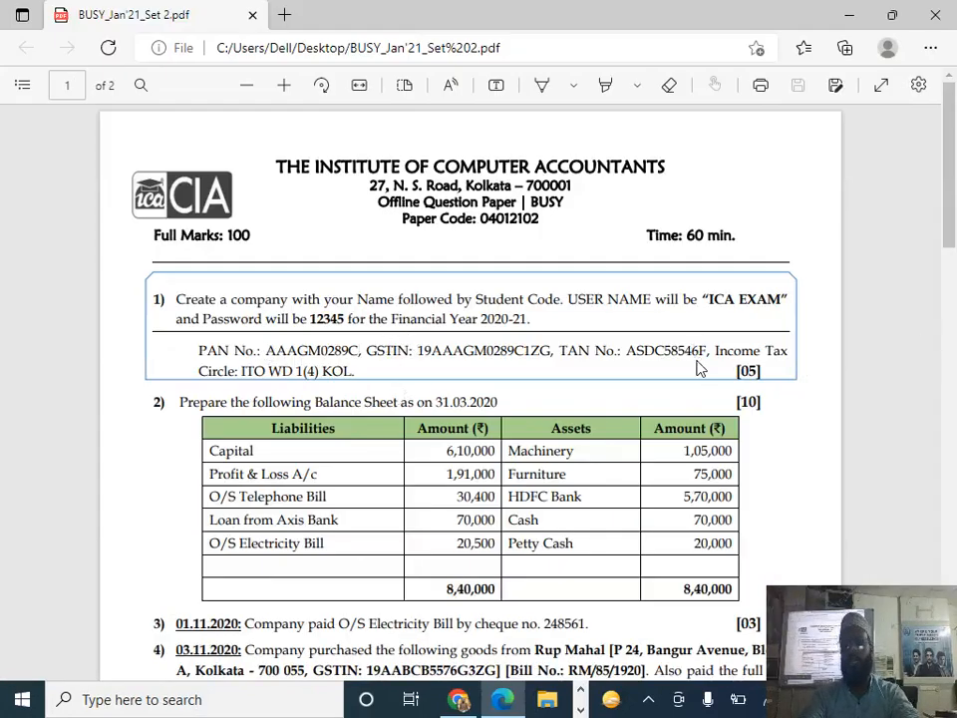
key("alt+Tab")
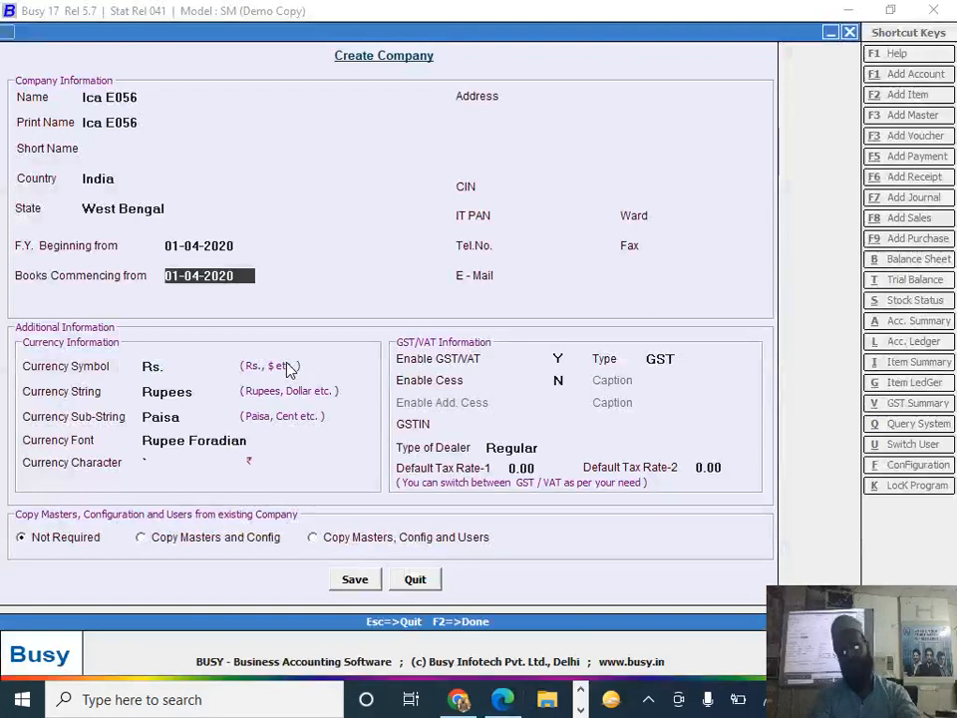
key("Return")
key("Return")
key("Return")
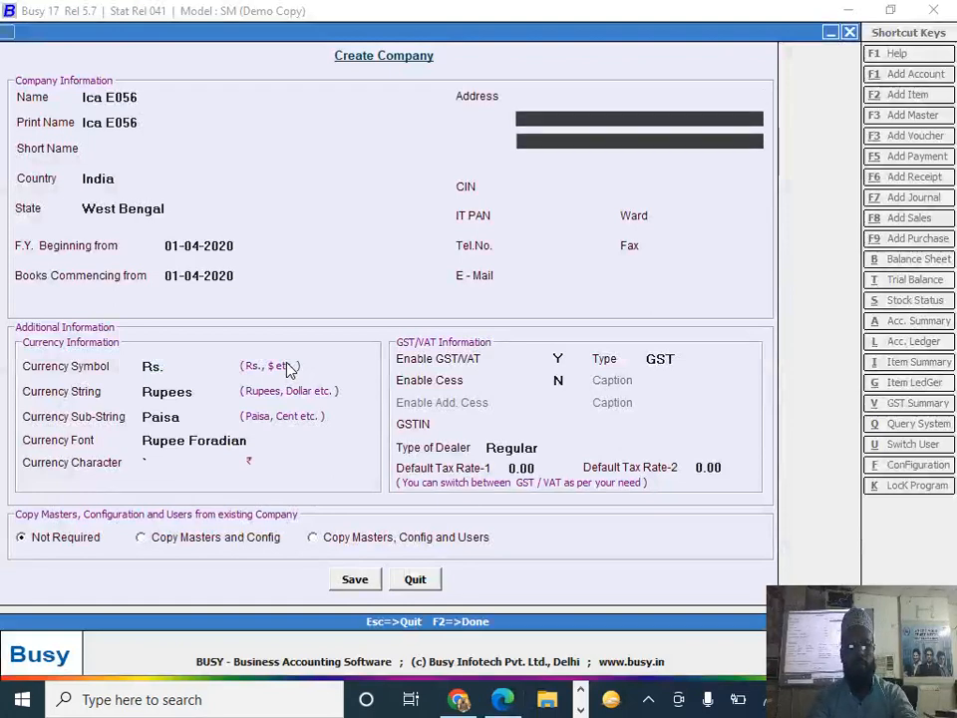
key("Return")
key("Return")
key("Return")
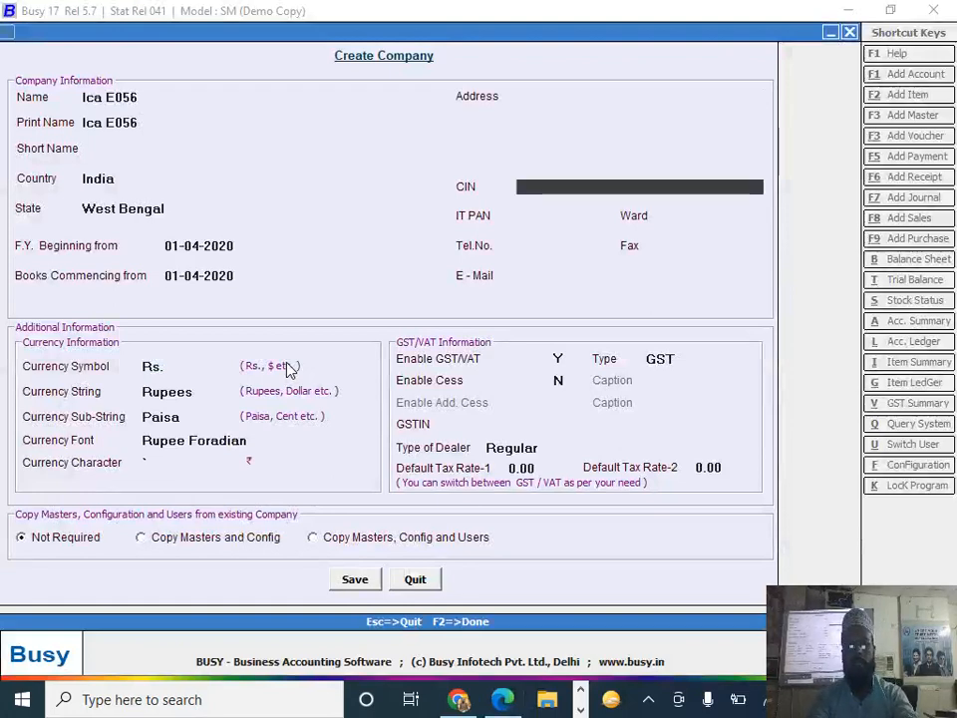
- Copy the TAN from the question paper into the IT PAN field, leaving the ward, telephone and fax blank
key("alt+Tab")
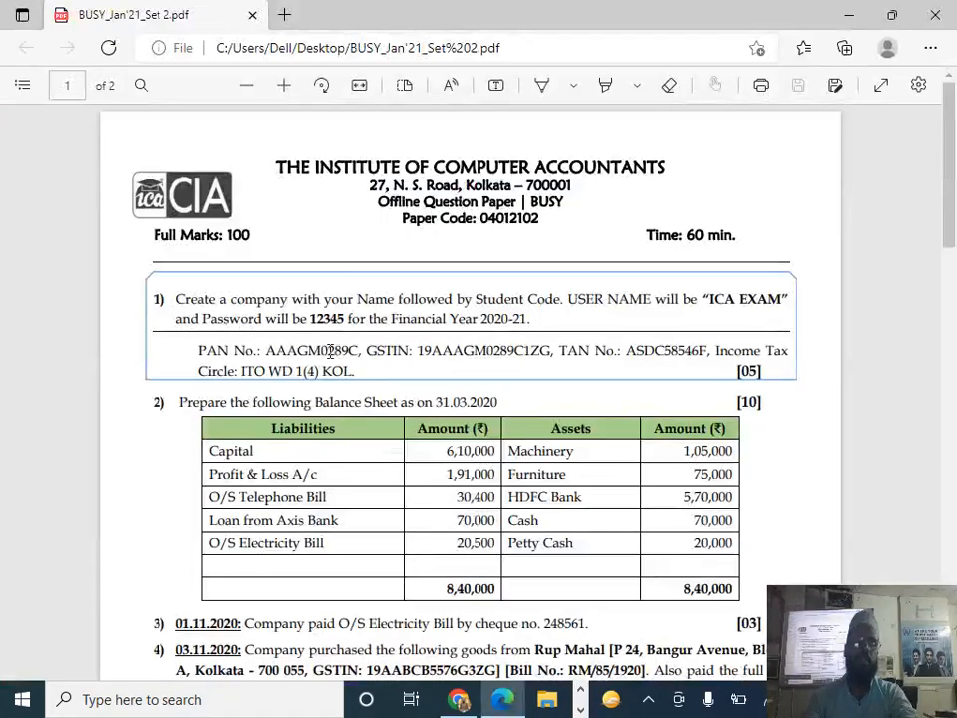
double_click(690, 350)
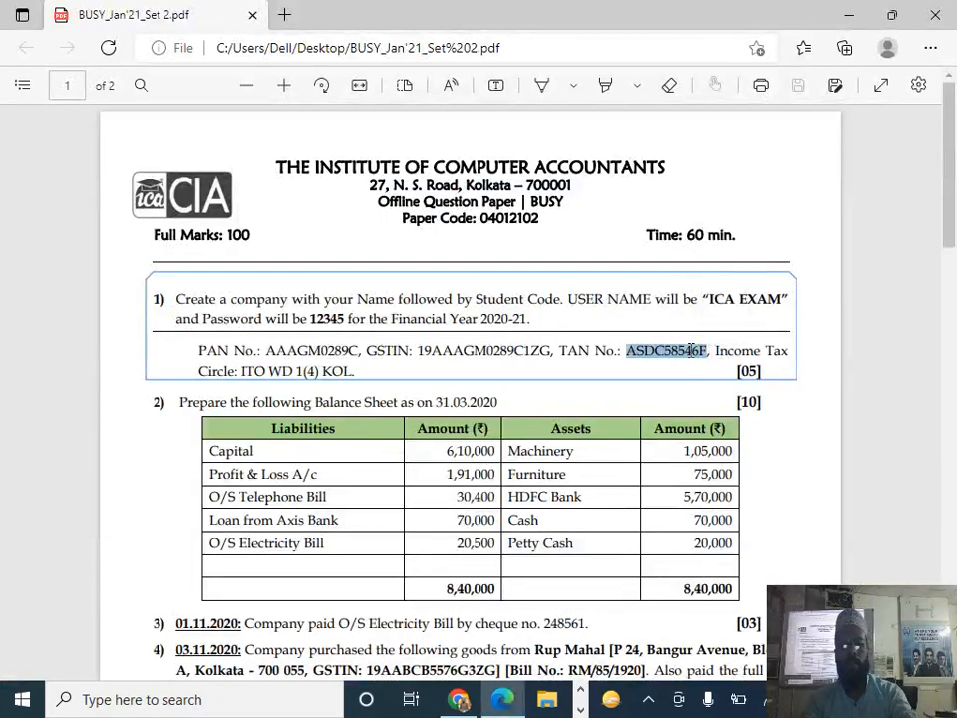
key("ctrl+c")
key("alt+Tab")
key("ctrl+v")
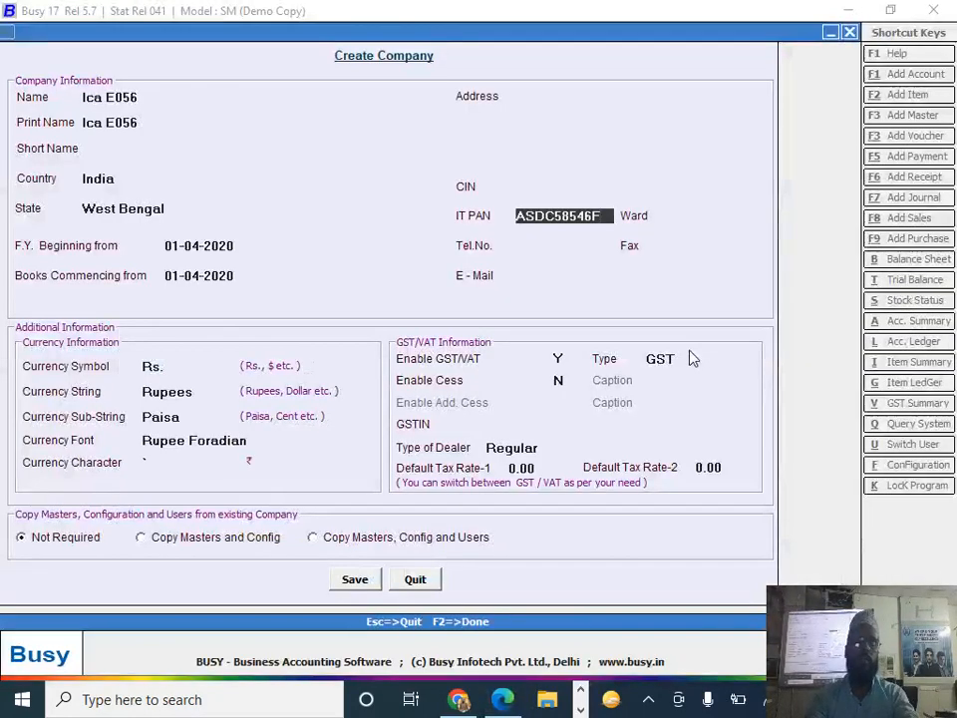
key("Return")
key("Return")
key("Return")
key("Return")
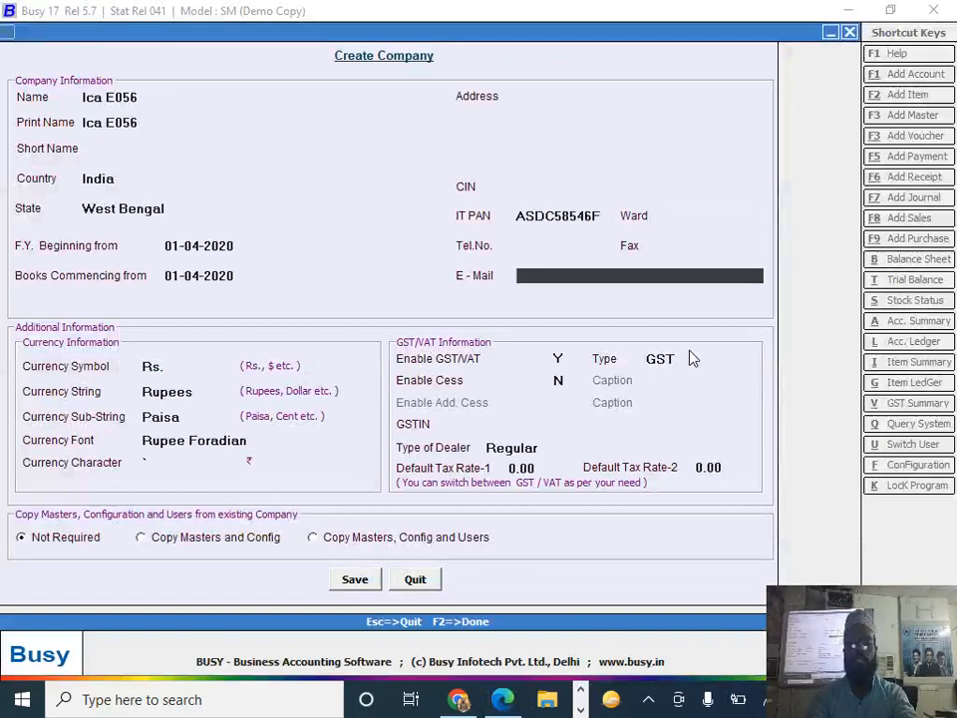
- Replace the IT PAN entry with the company's PAN copied from the question paper
key("alt+Tab")
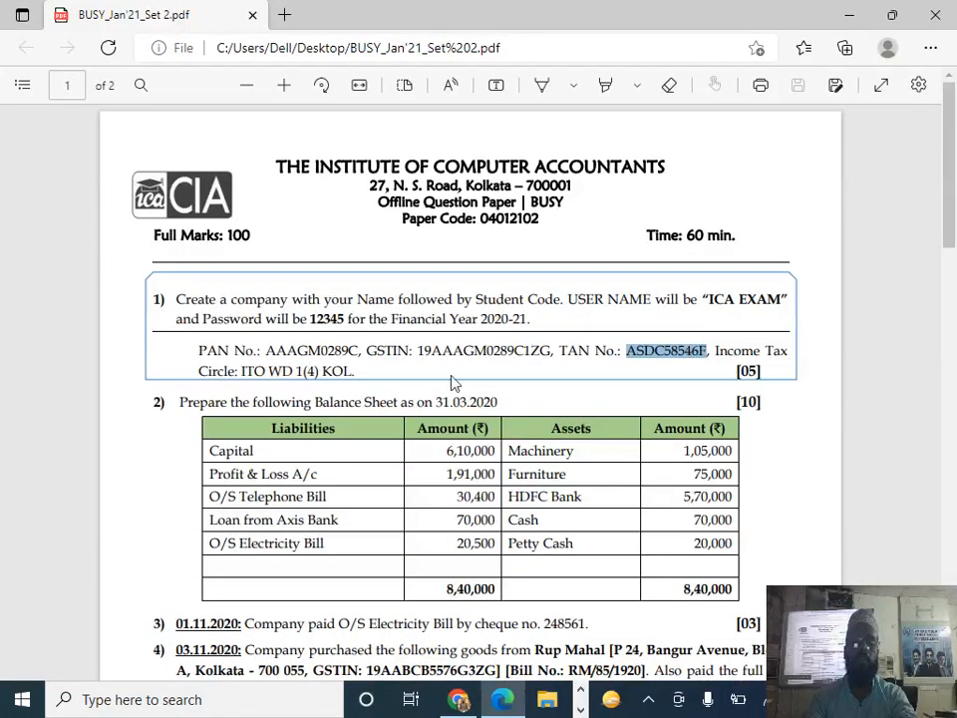
double_click(319, 351)
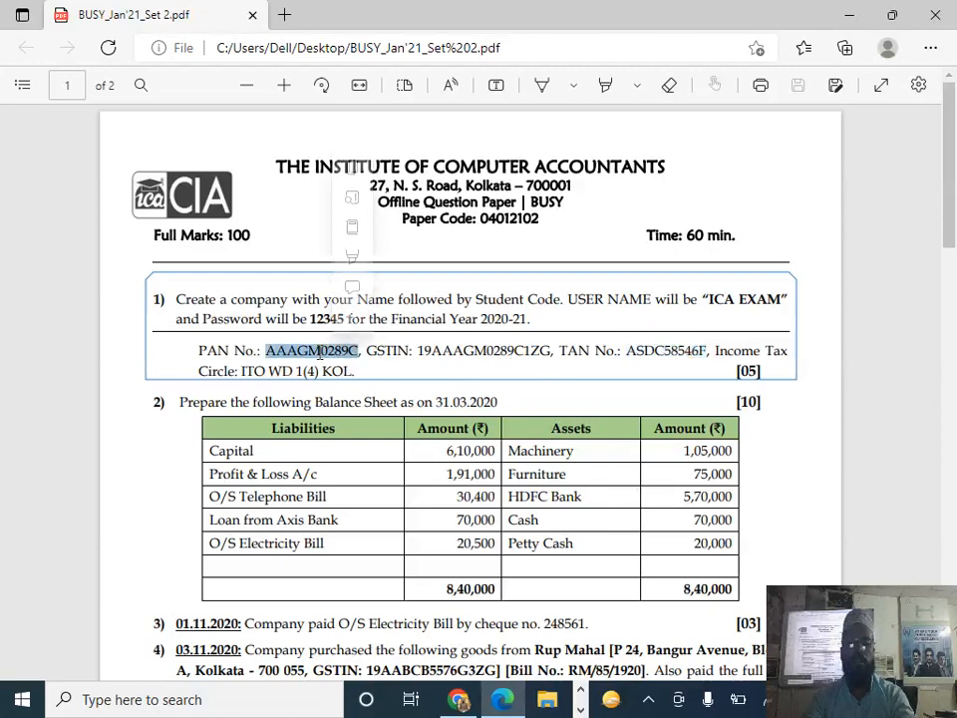
key("alt+Tab")
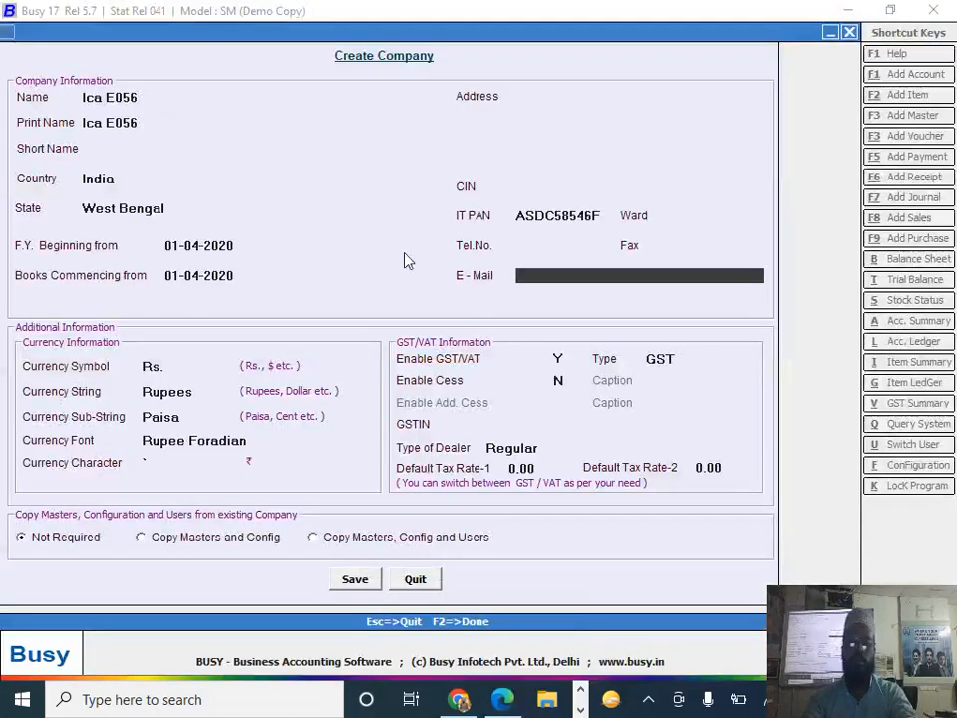
key("Up")
key("Up")
key("Up")
key("Up")
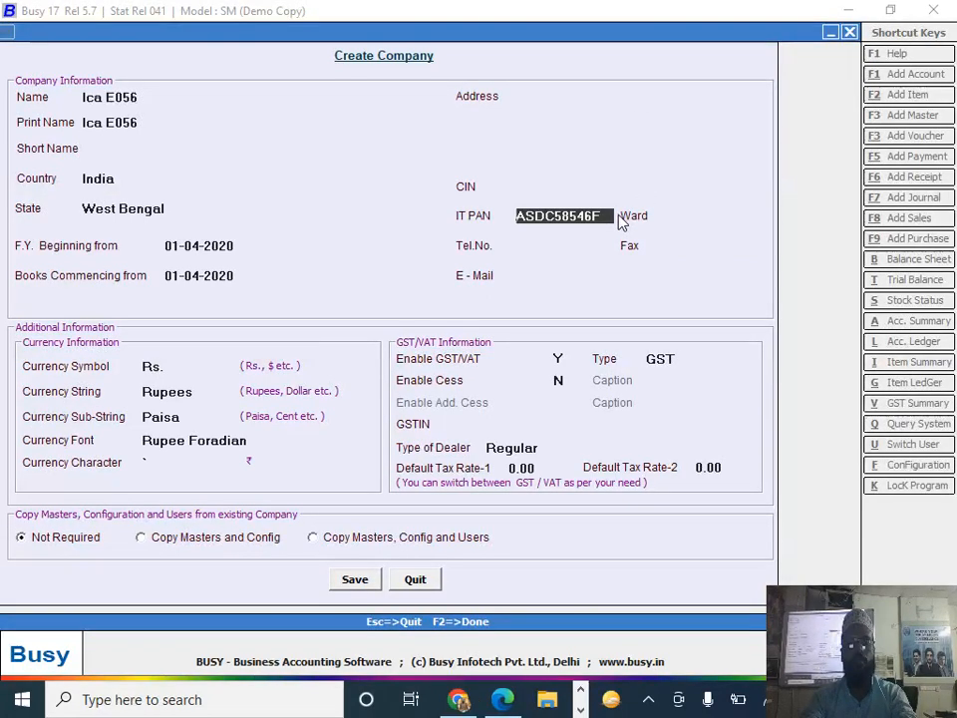
key("Up")
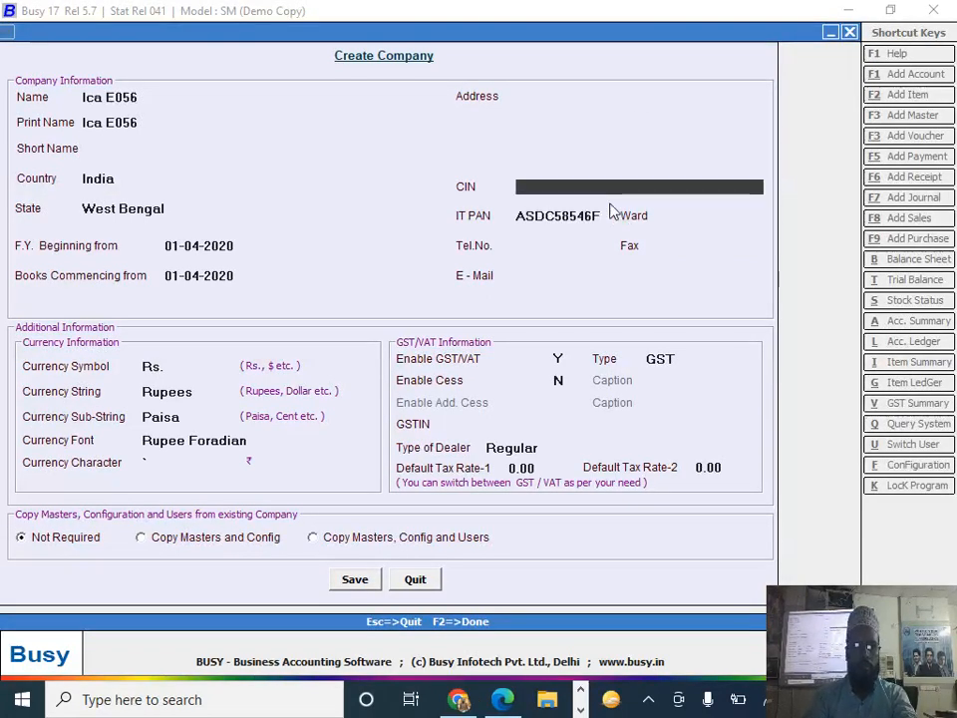
key("Down")
key("Up")
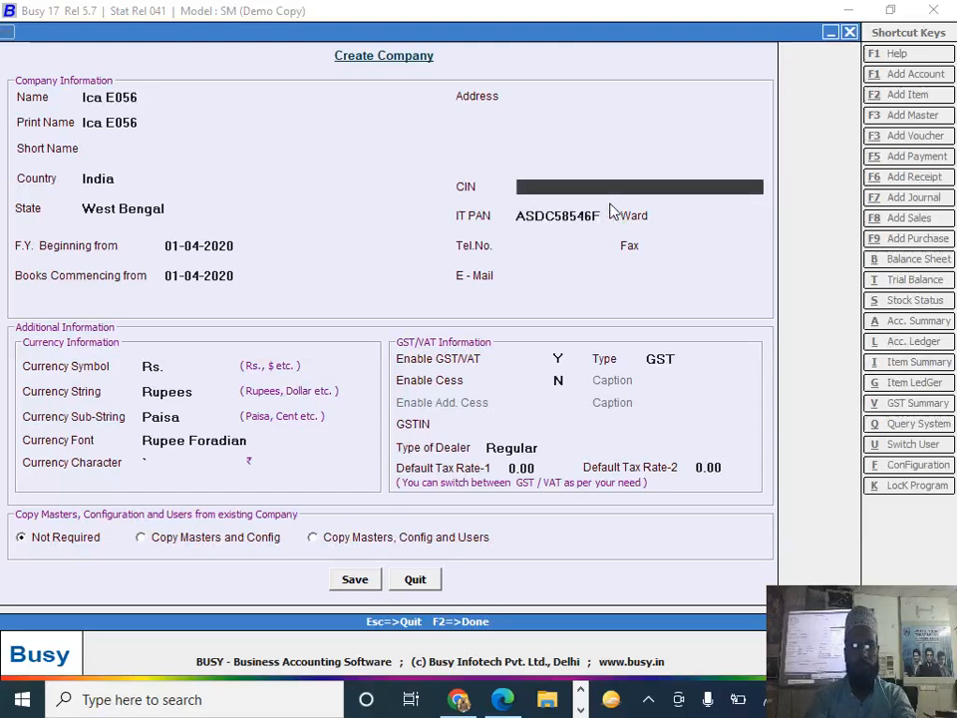
key("Down")
key("ctrl+v")
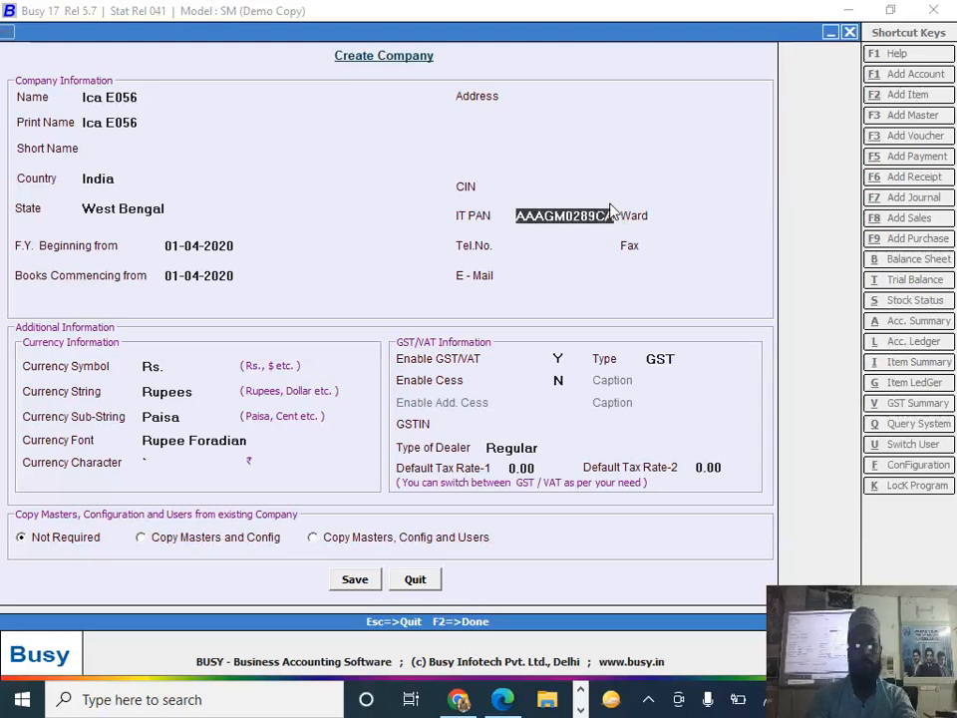
- Leave the remaining contact fields blank, accept the default currency details and keep GST enabled without cess, up to the GSTIN field
key("Return")
key("Return")
key("Return")
key("Return")
key("Return")
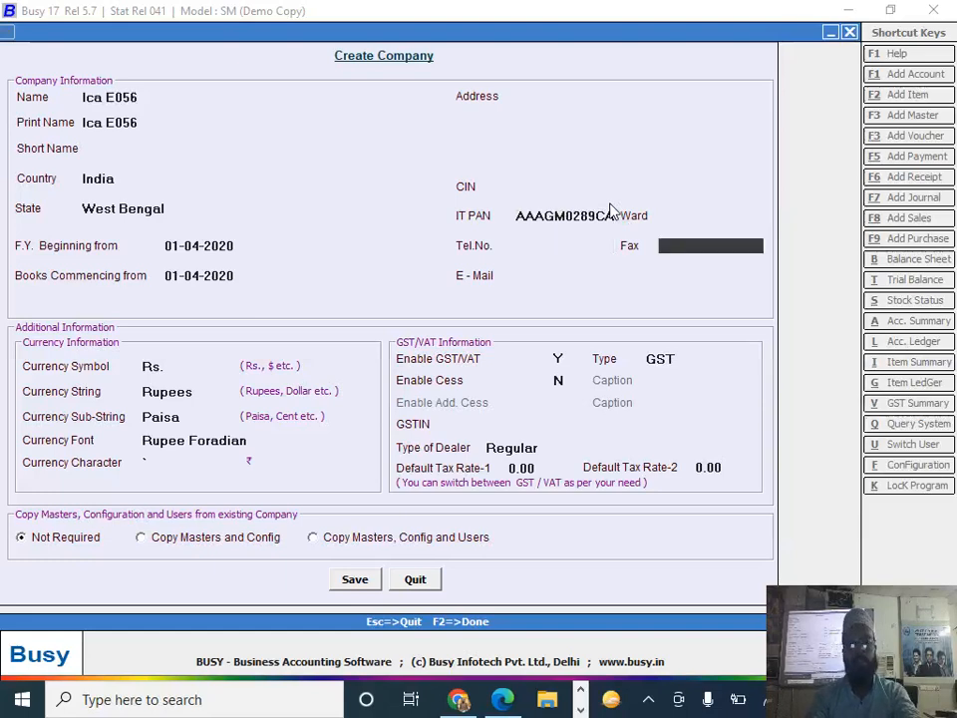
key("Return")
key("Return")
key("Return")
key("Return")
key("Return")
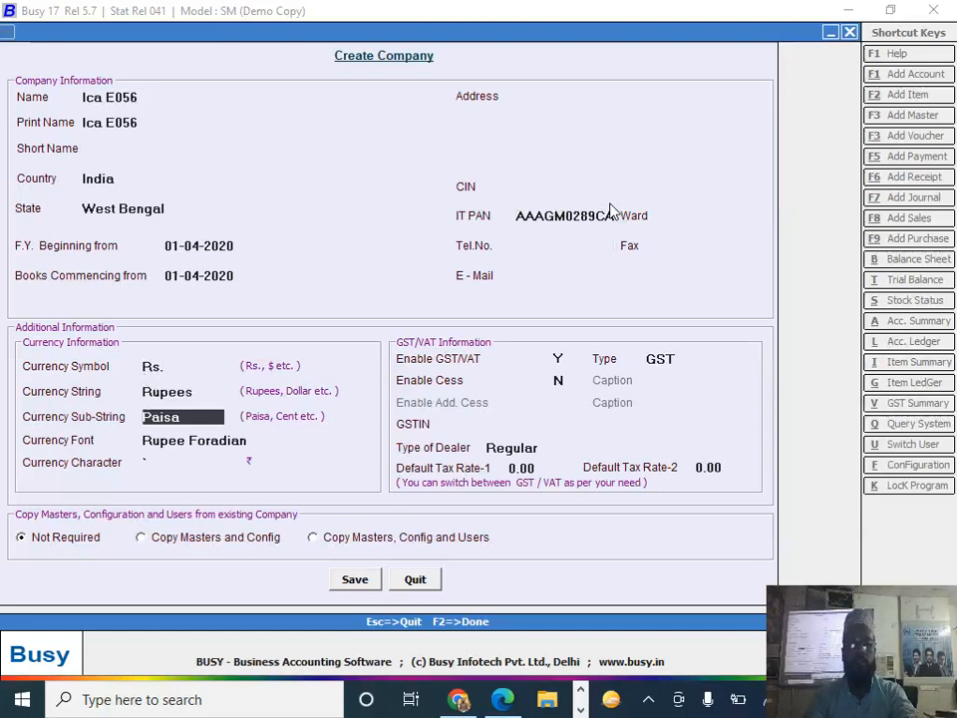
key("Return")
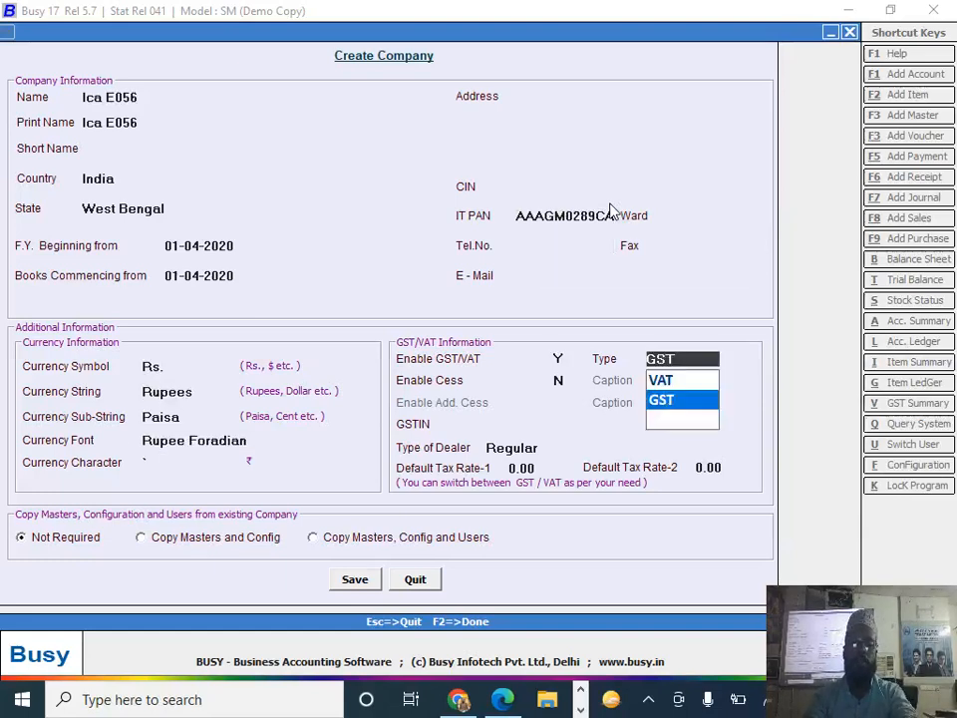
key("Return")
key("Return")
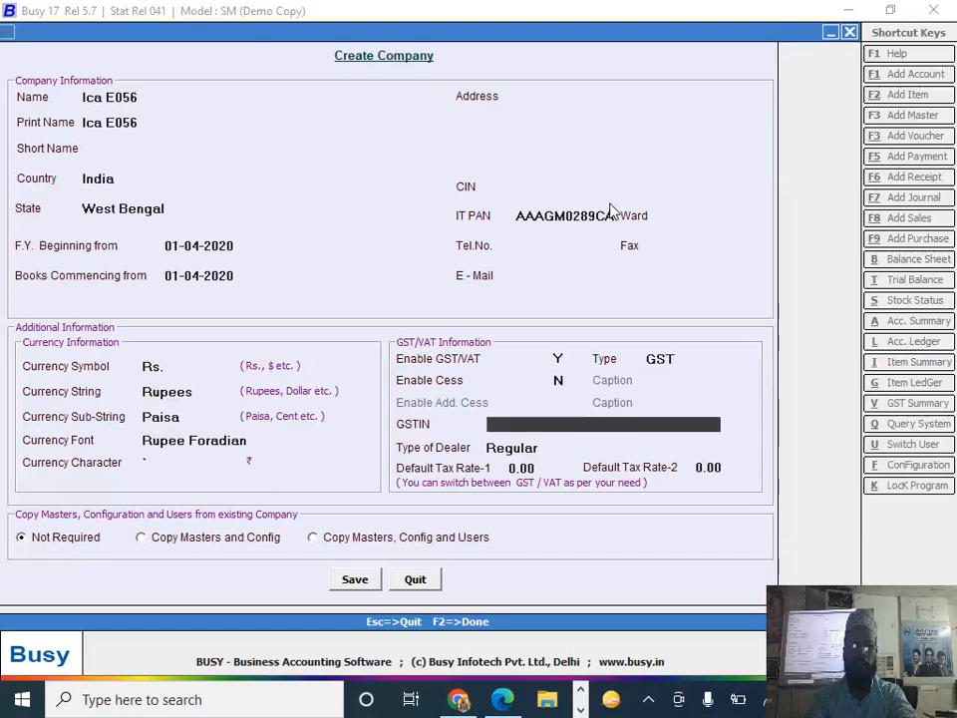
- Copy the company's GSTIN from the question paper into the GSTIN field
key("alt+Tab")
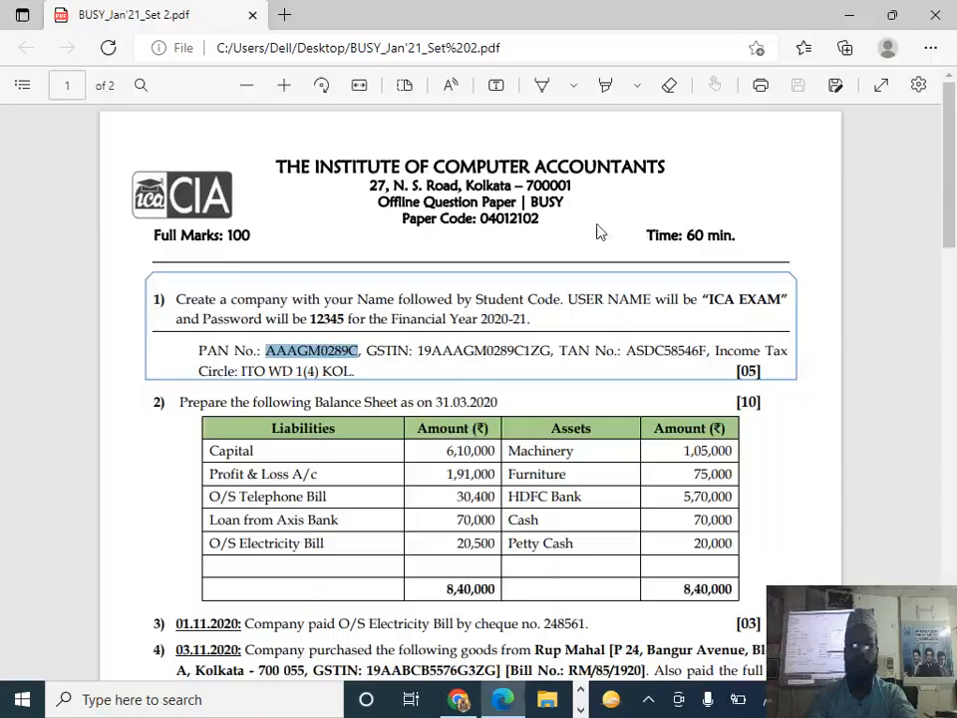
left_click(488, 359)
double_click(489, 359)
key("ctrl+c")
key("alt+Tab")
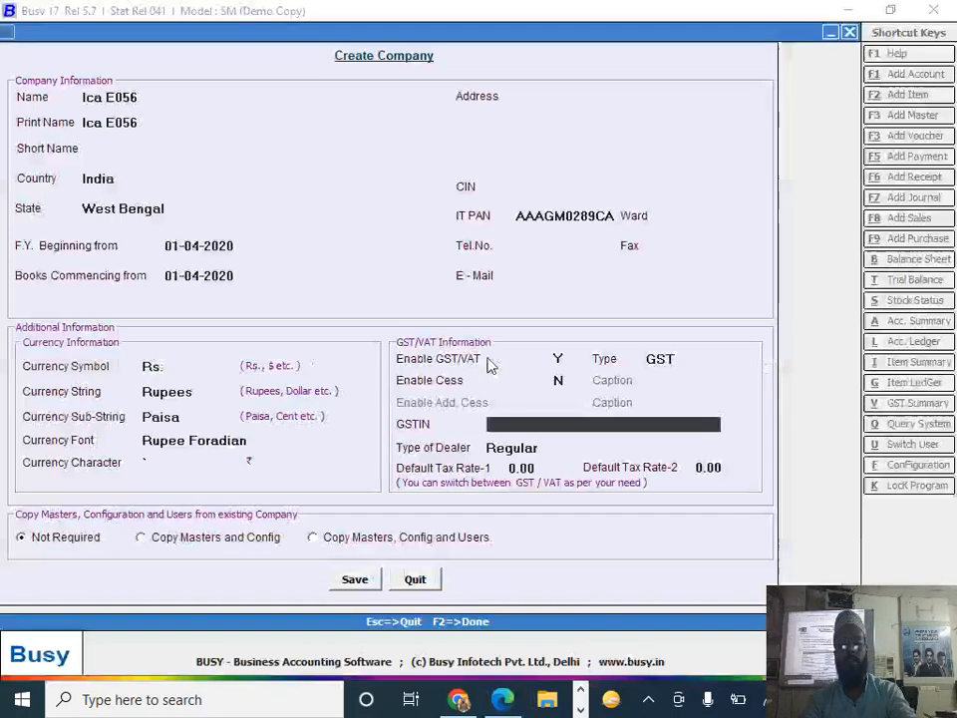
key("ctrl+v")
- Accept Regular as the type of dealer and save the company information
key("Return")
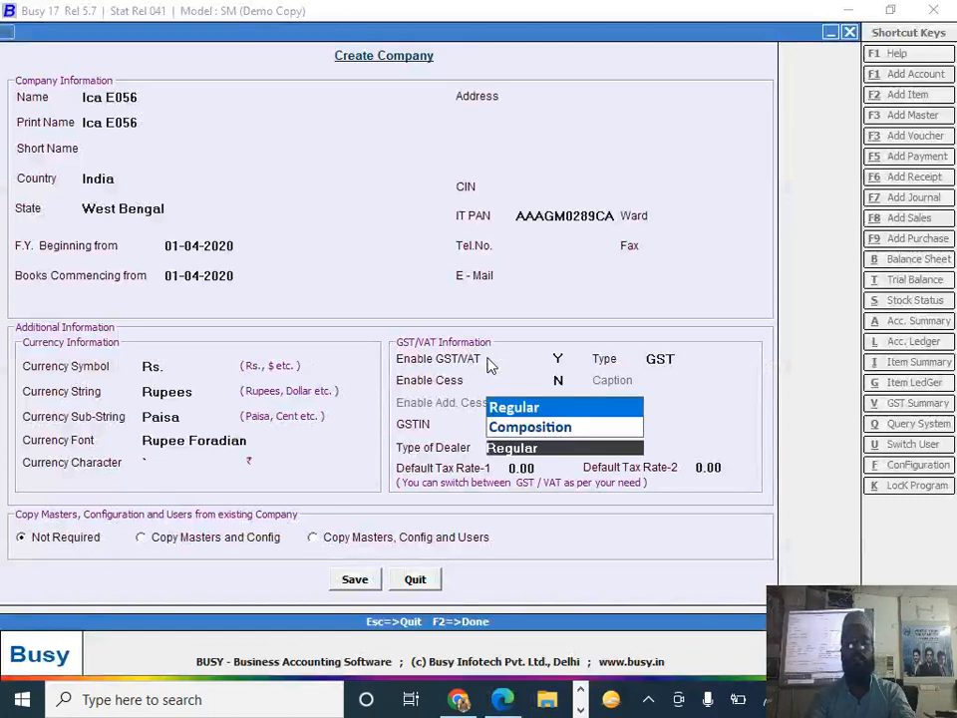
key("Return")
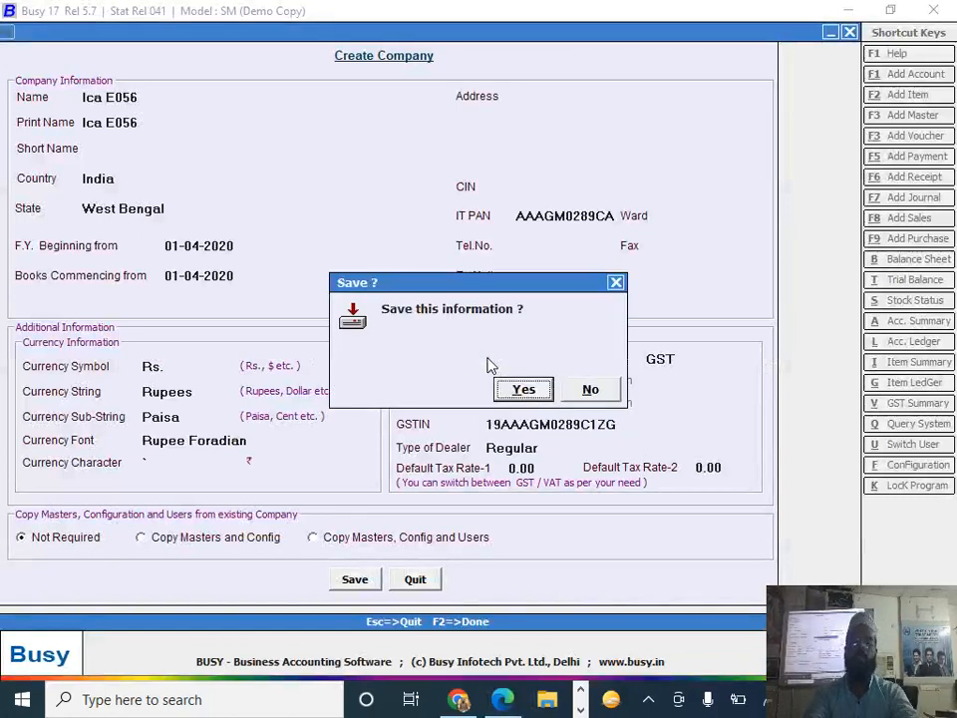
key("Return")
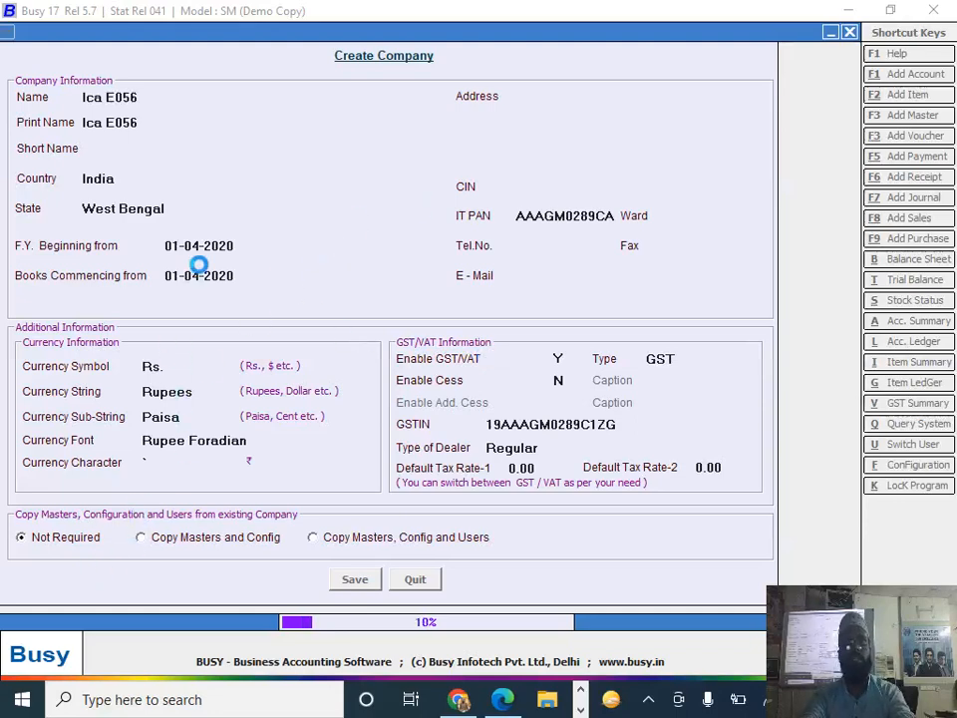
- Set the SuperUser name to ICA EXAM, as given in the question paper
key("alt+Tab")
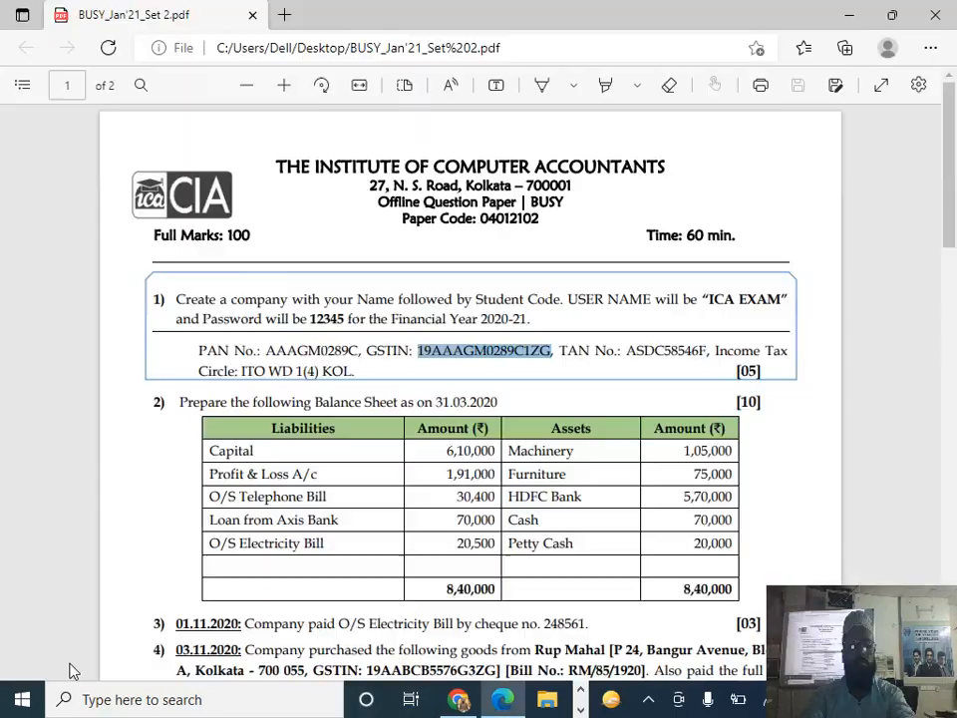
key("alt+Tab")
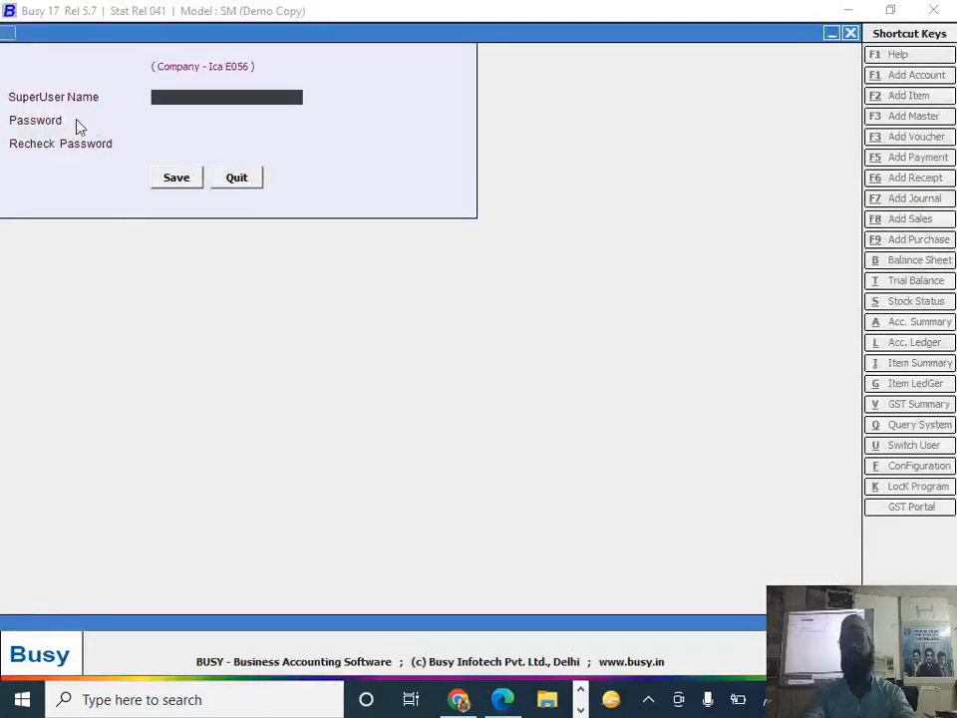
key("alt+Tab")
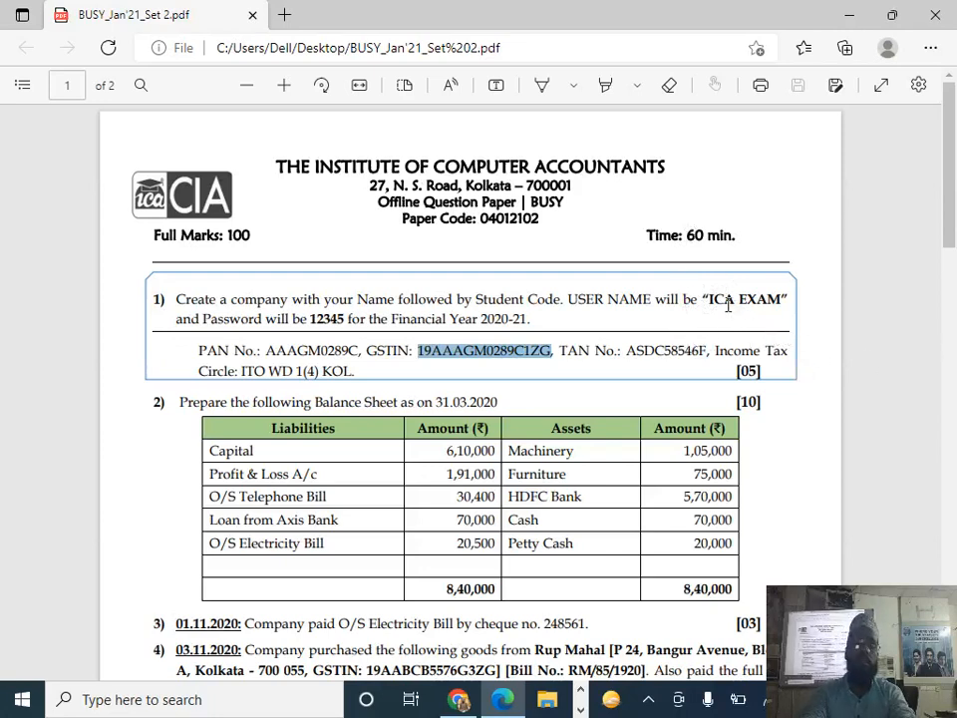
key("alt+Tab")
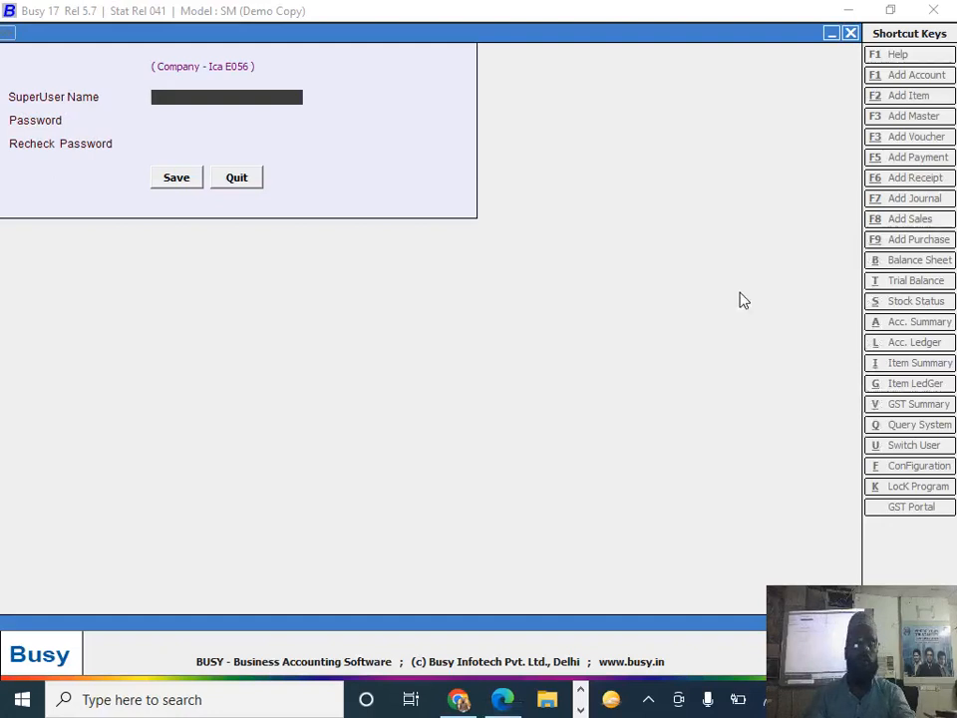
type("ICA E")
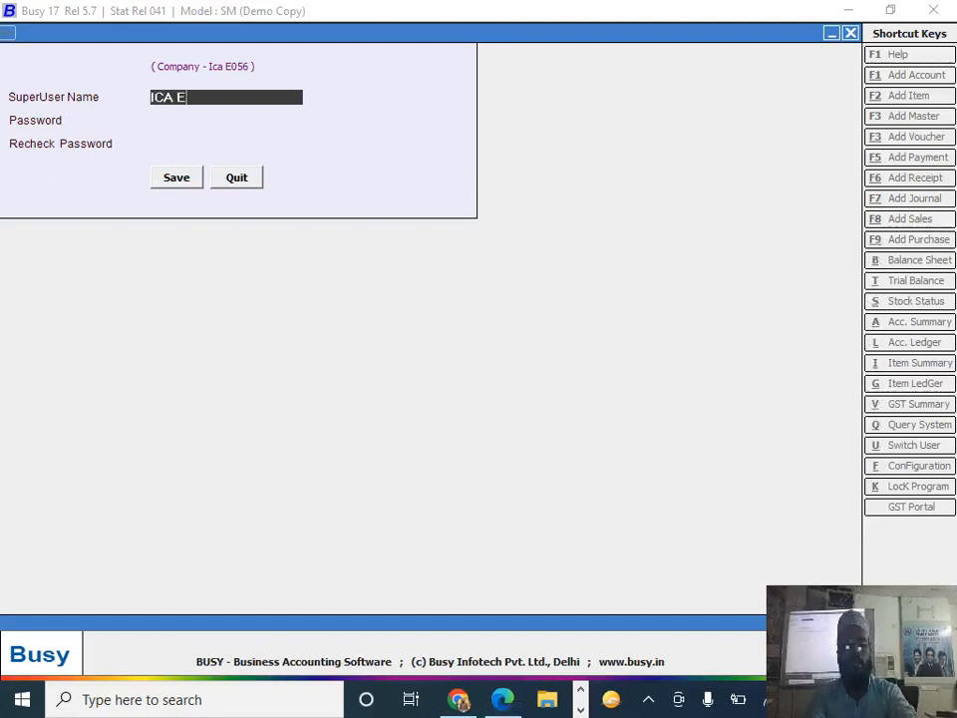
type("XAM")
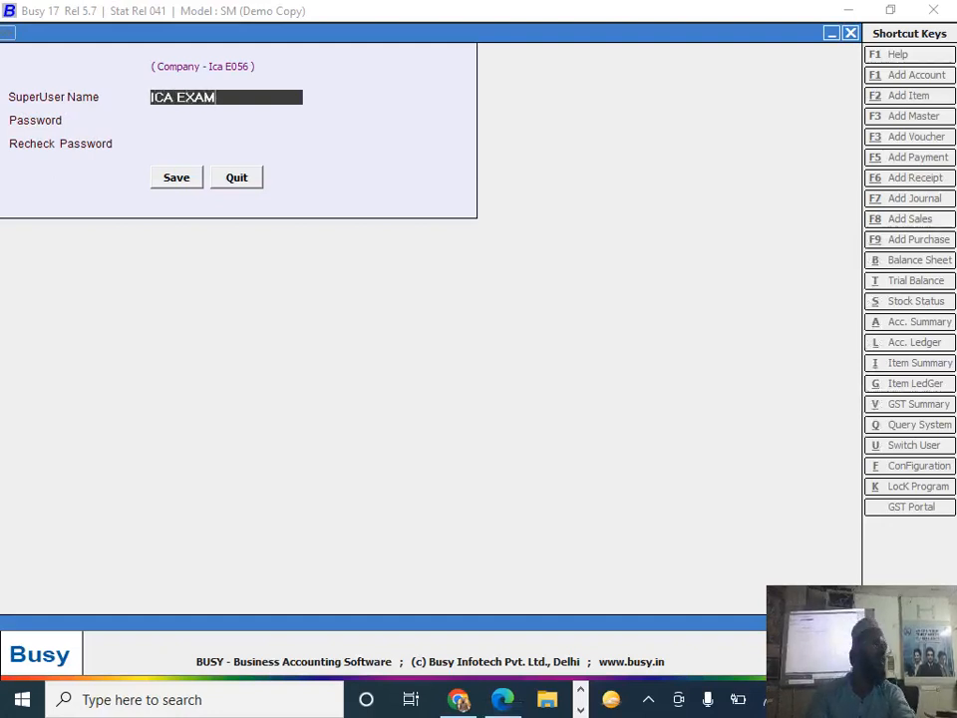
key("Return")
- Enter the superuser password, repeat it in the recheck field and save the login details
type("*****")
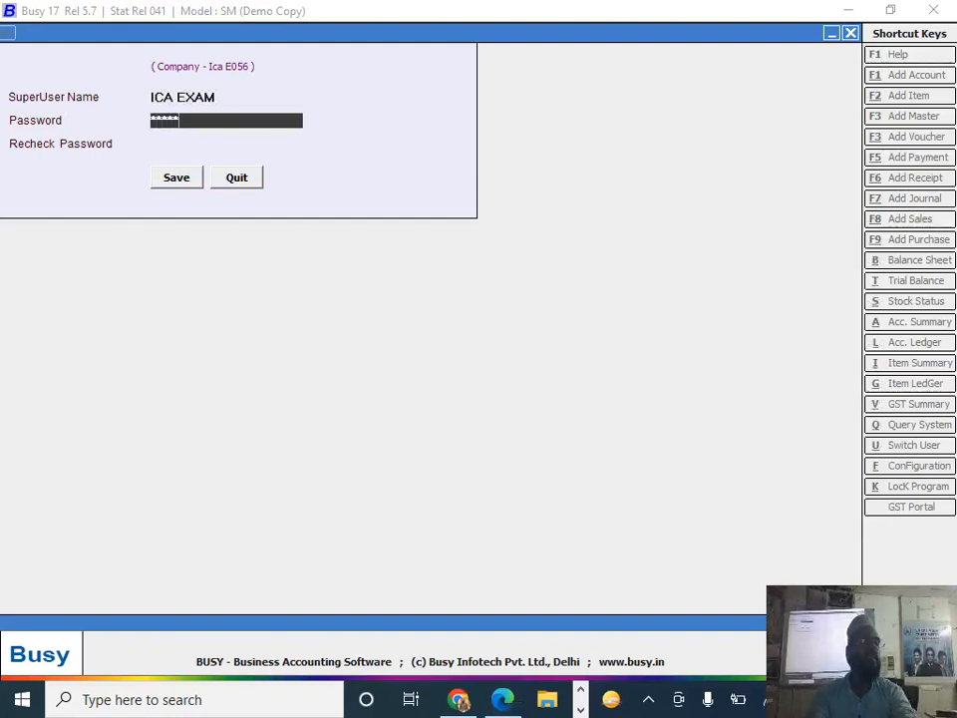
key("Return")
type("***")
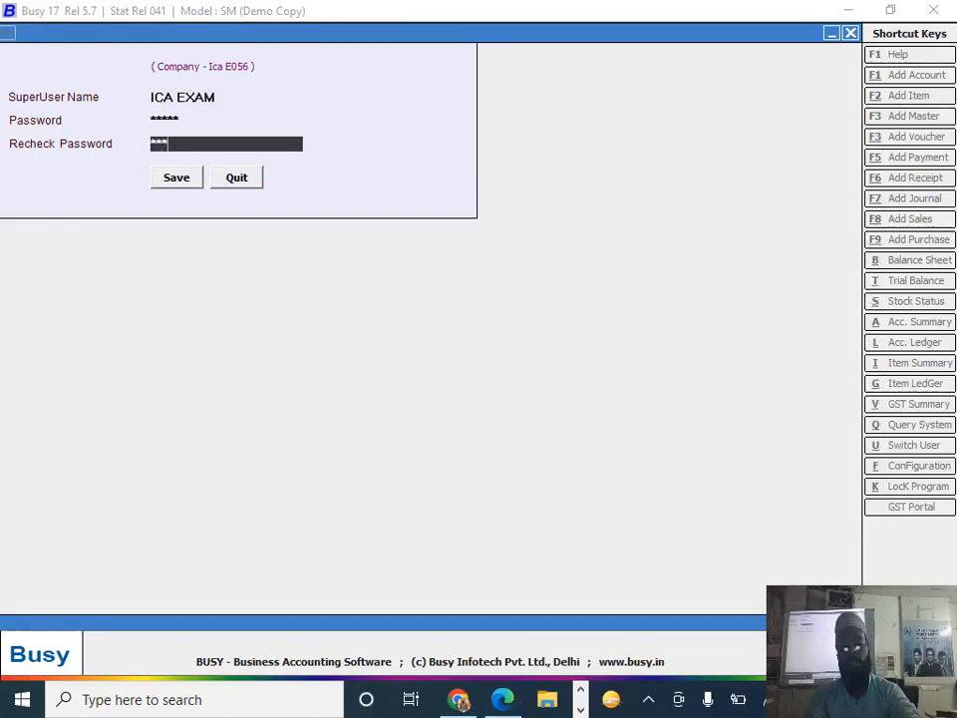
type("**")
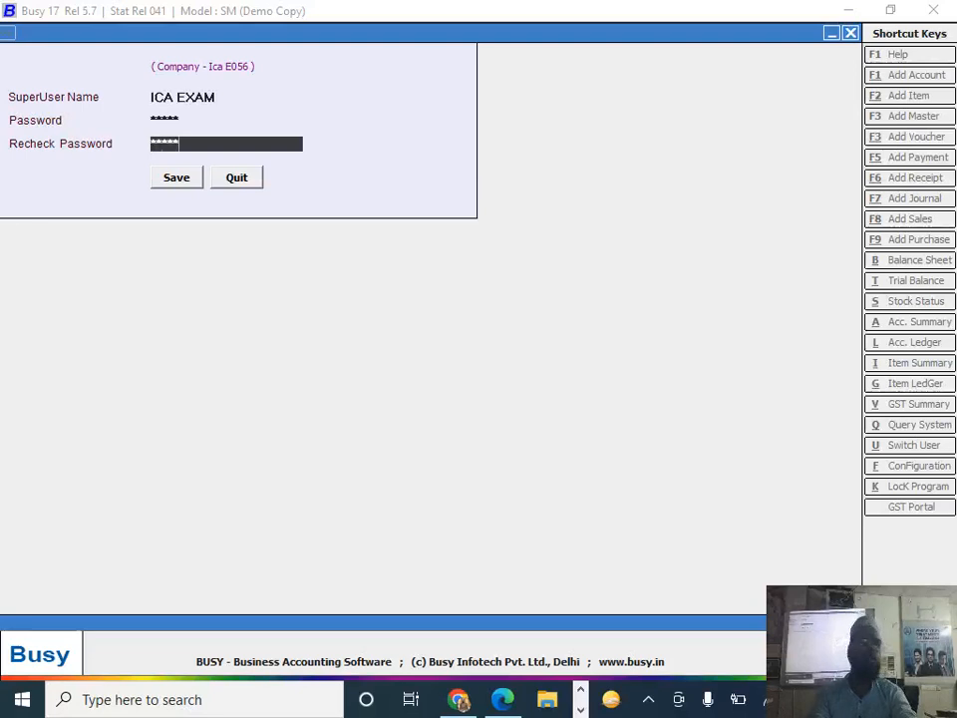
key("Return")
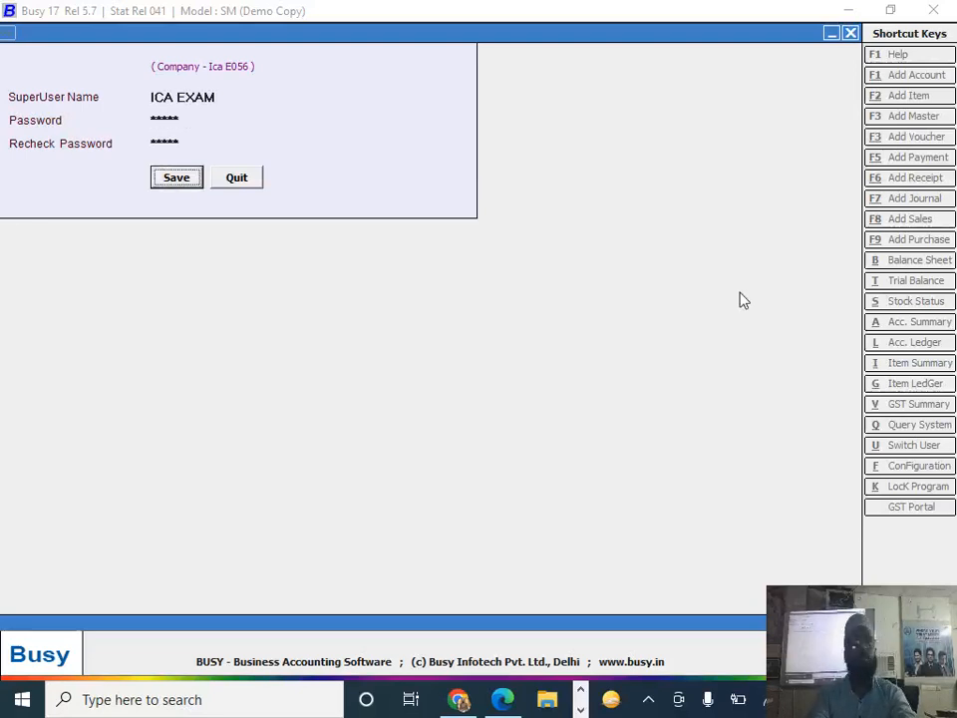
key("Return")
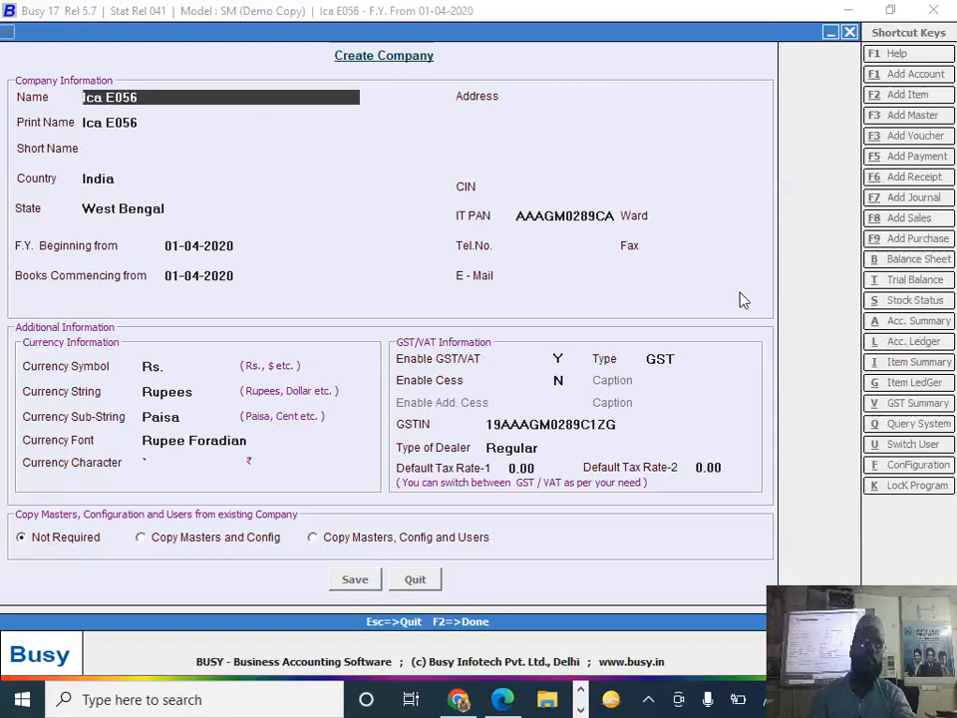
- Open the TDS/TCS section of the company's features and enable TDS reporting
key("alt+Tab")
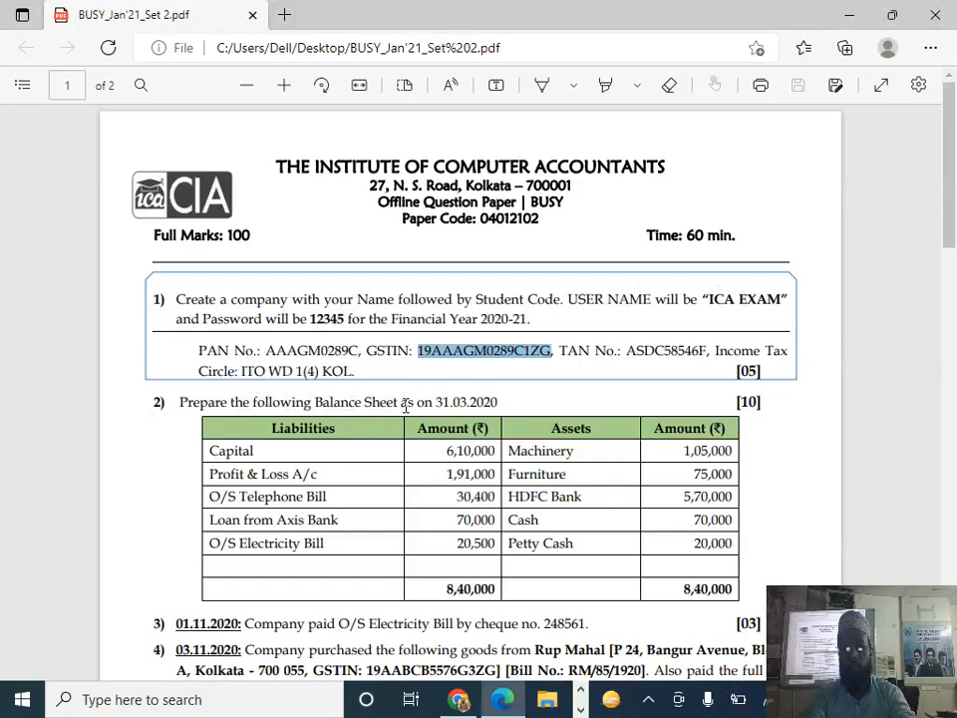
scroll(389, 460, "down", 1)
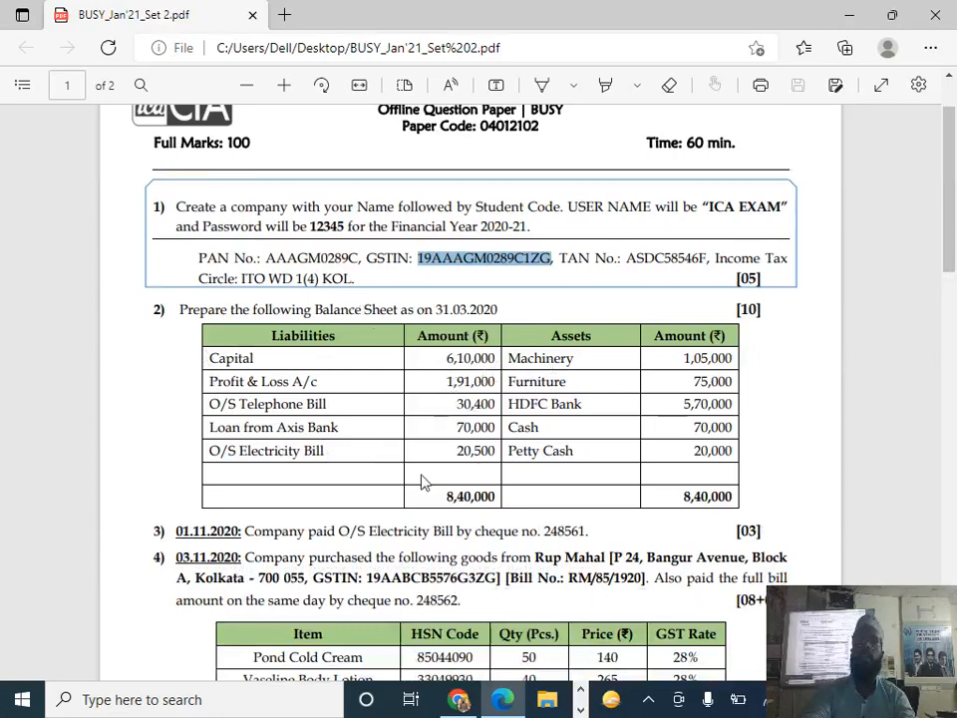
key("alt+Tab")
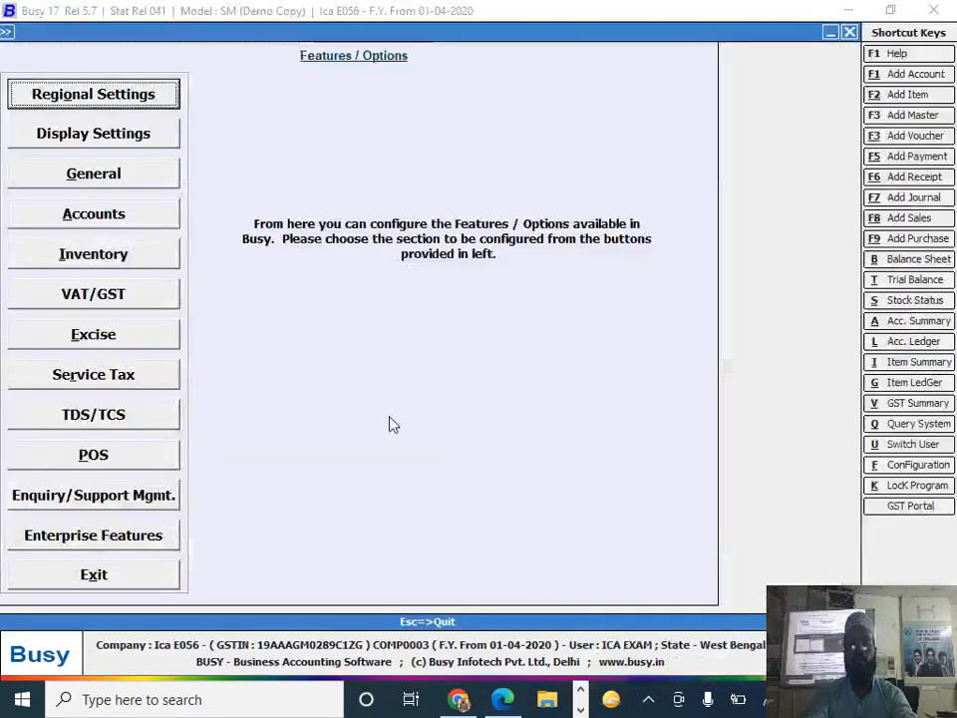
key("Down")
key("Down")
key("Down")
key("Down")
key("Down")
key("Down")
key("Down")
key("Down")
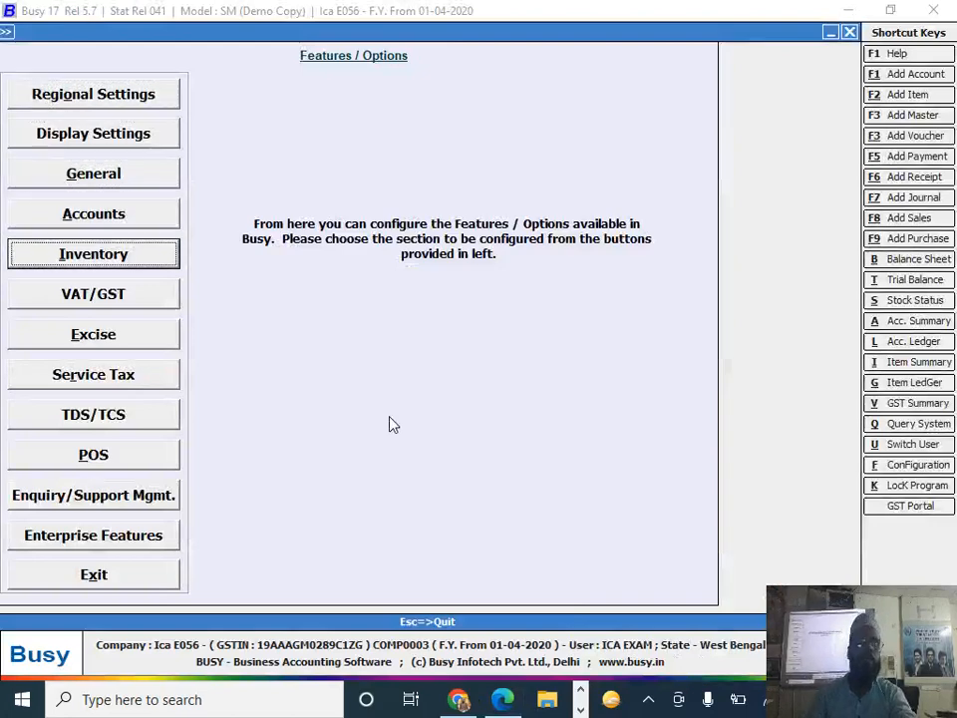
key("Return")
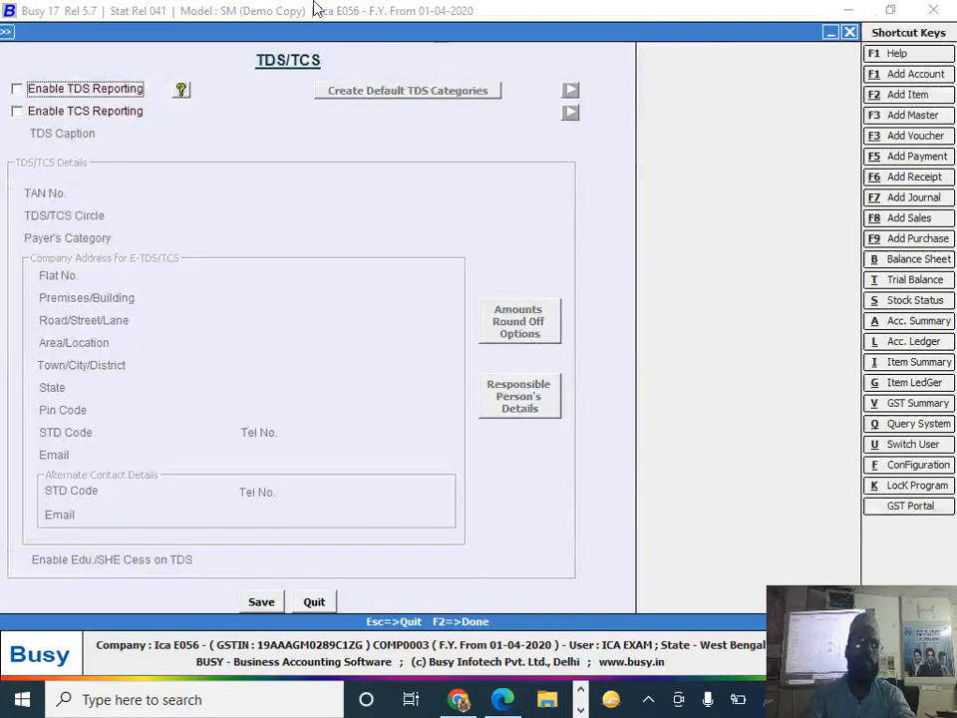
left_click(16, 88)
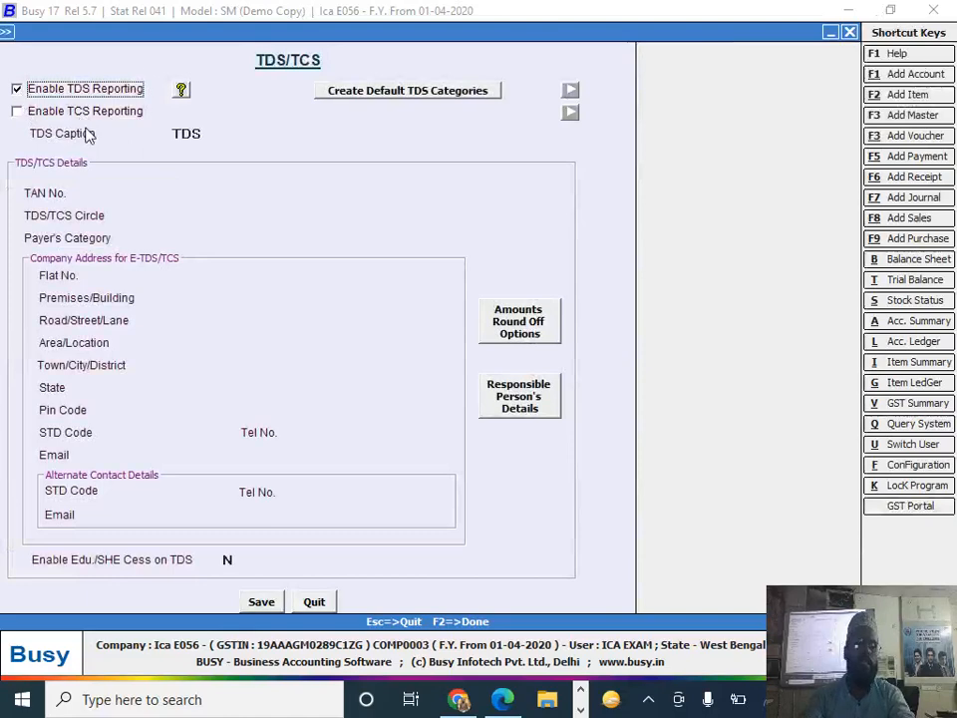
key("Return")
- Fill in the TAN No. with the TAN from the question paper and save the TDS/TCS settings
key("alt+Tab")
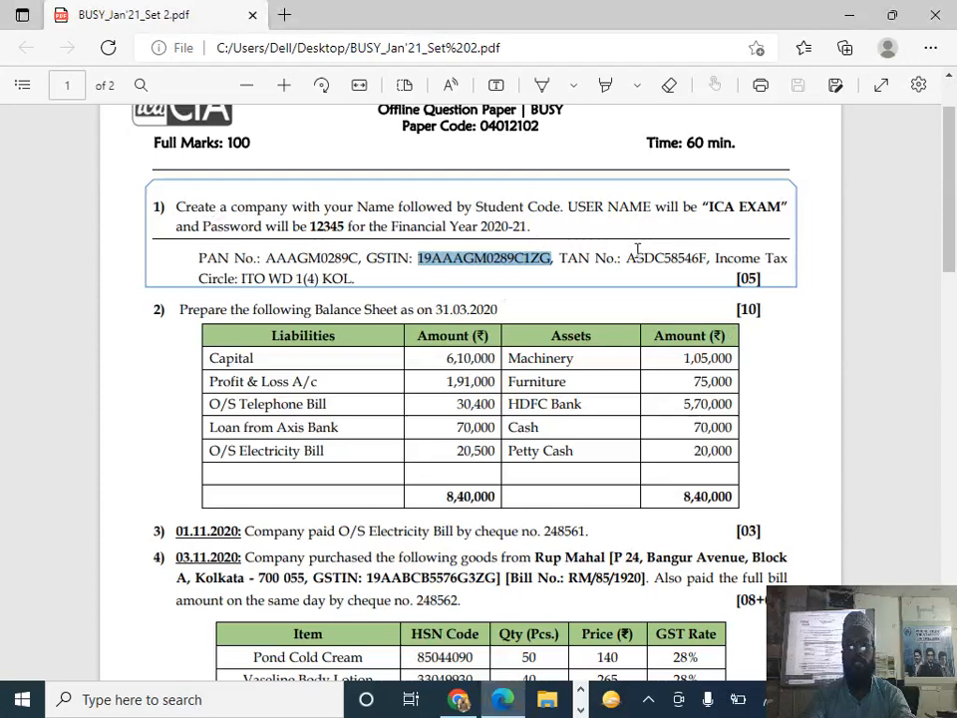
double_click(638, 249)
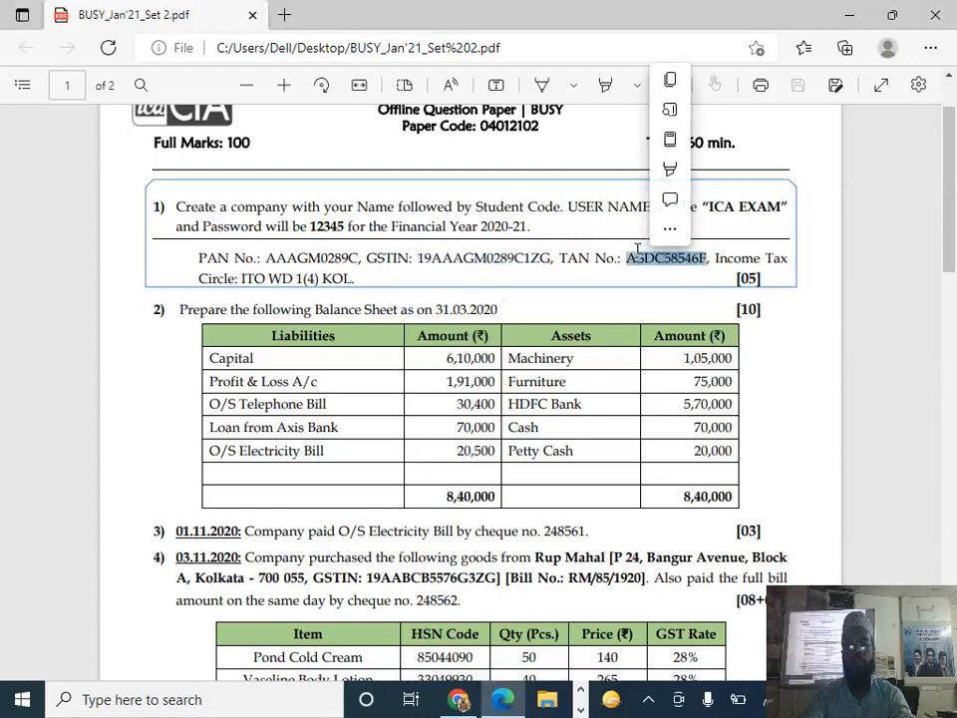
key("alt+Tab")
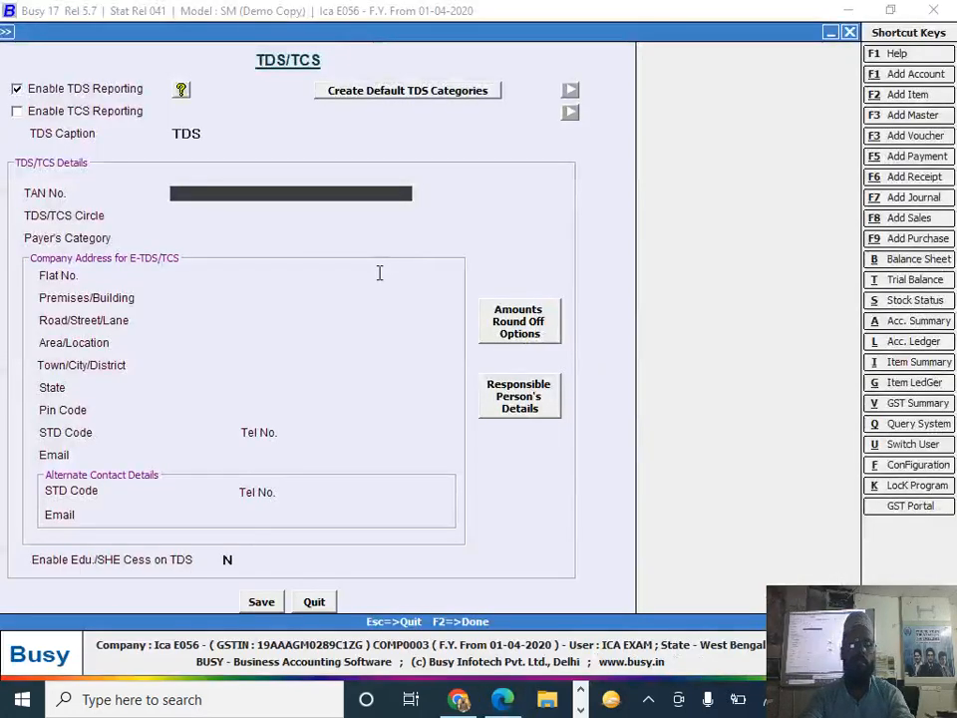
type("ASDC58546F")
key("F2")
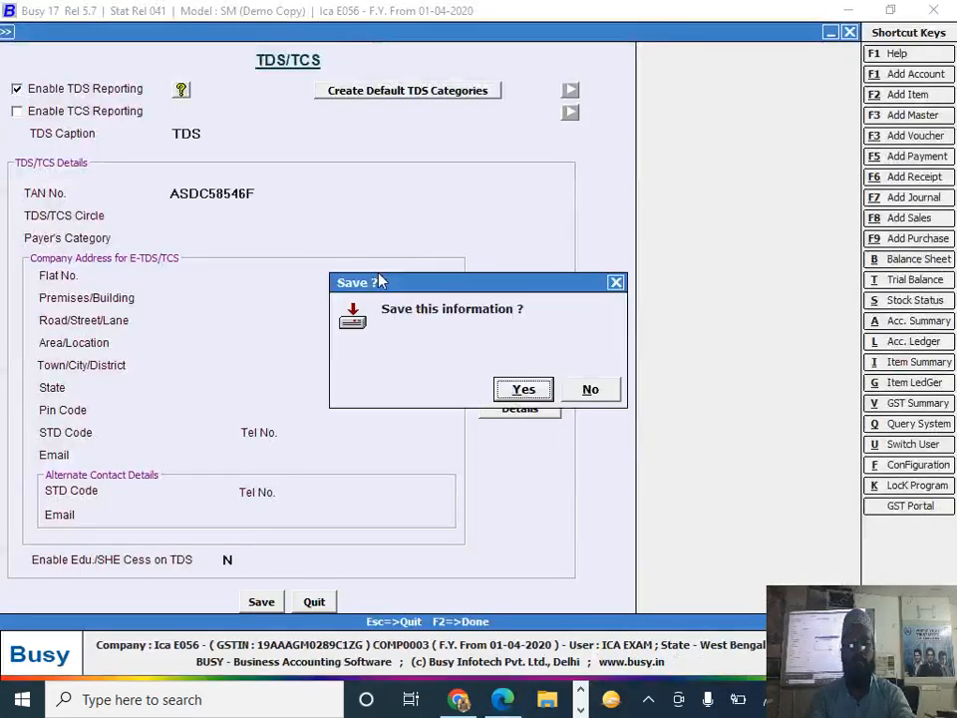
key("Return")
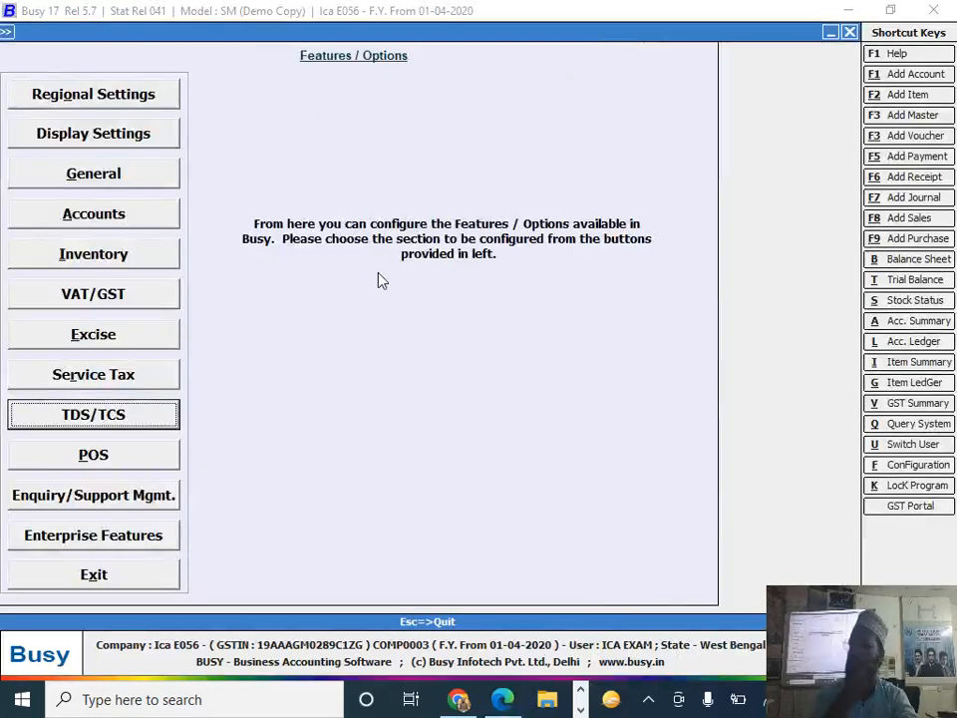
- Leave the Features / Options configuration and open a blank form for adding an account master
key("Escape")
key("Down")
key("Down")
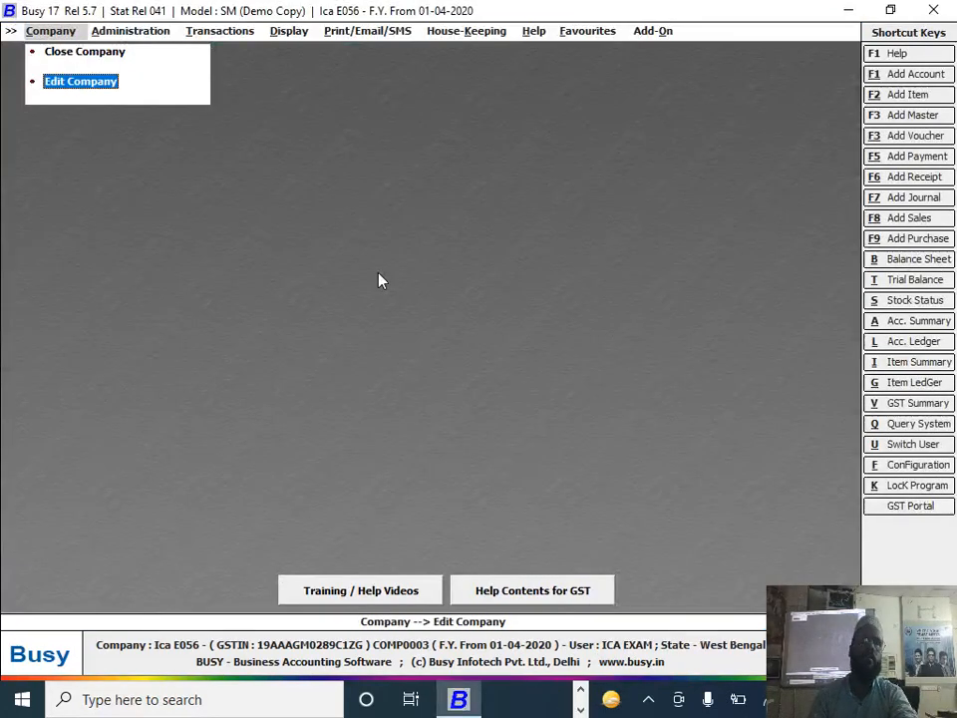
key("Right")
key("Return")
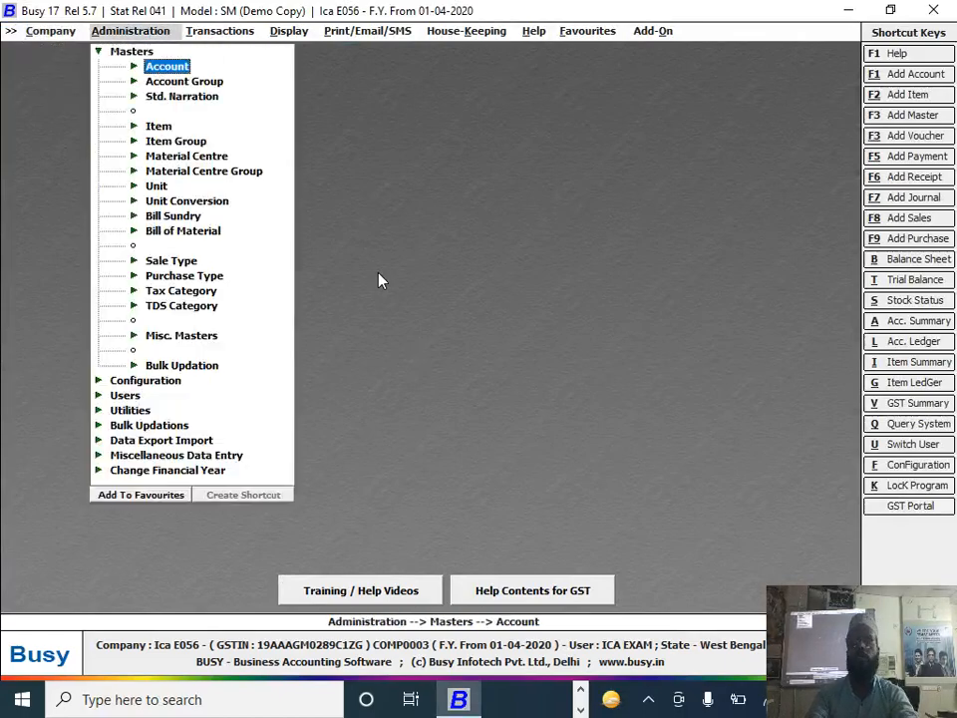
key("Return")
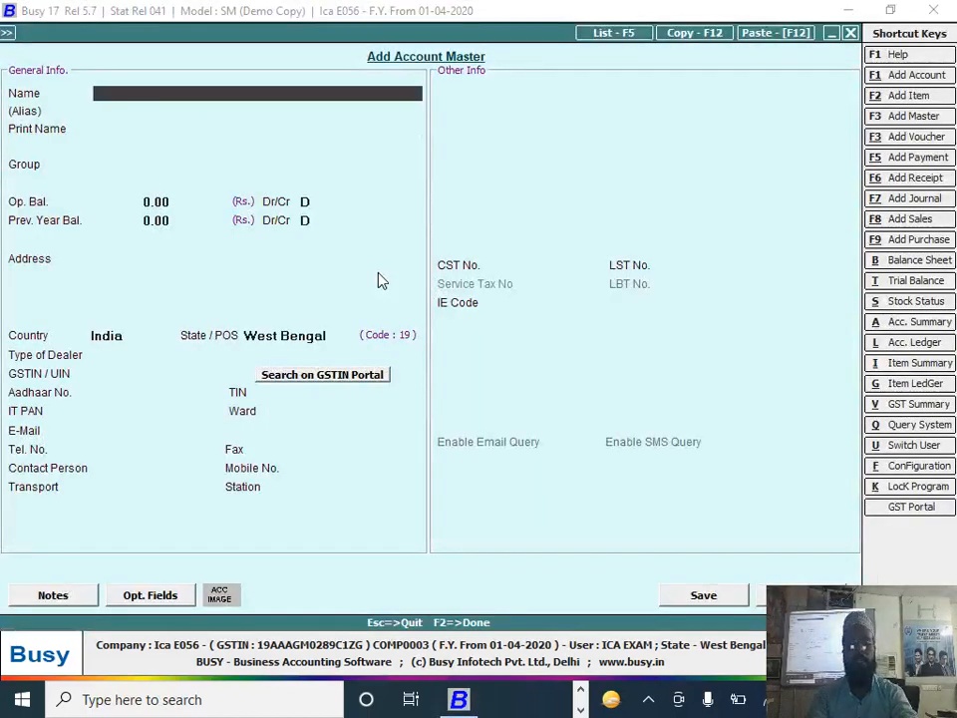
- Name the new account CAPITAL and assign it to the Capital Account group
key("alt+Tab")
key("alt+Tab")
type("C")
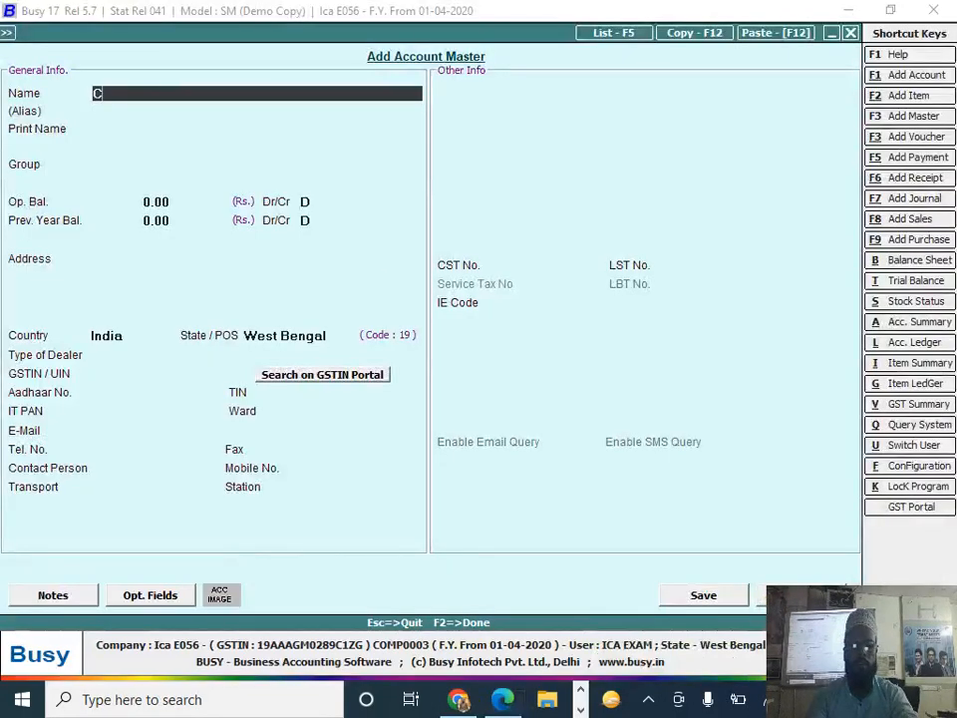
type("APITAL")
key("Return")
key("Return")
key("Return")
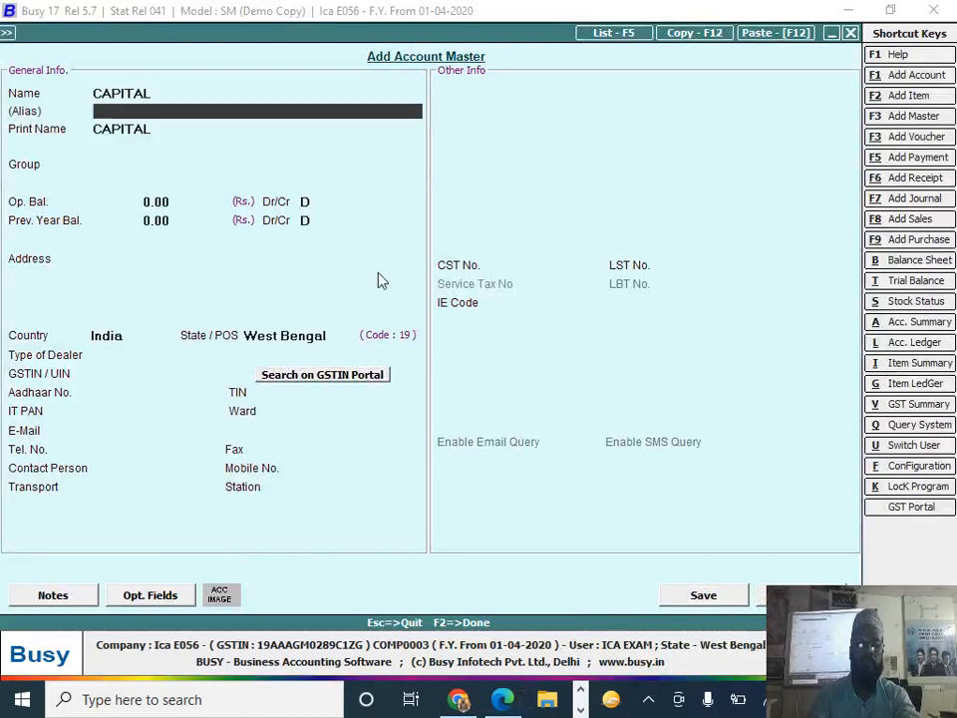
type("c")
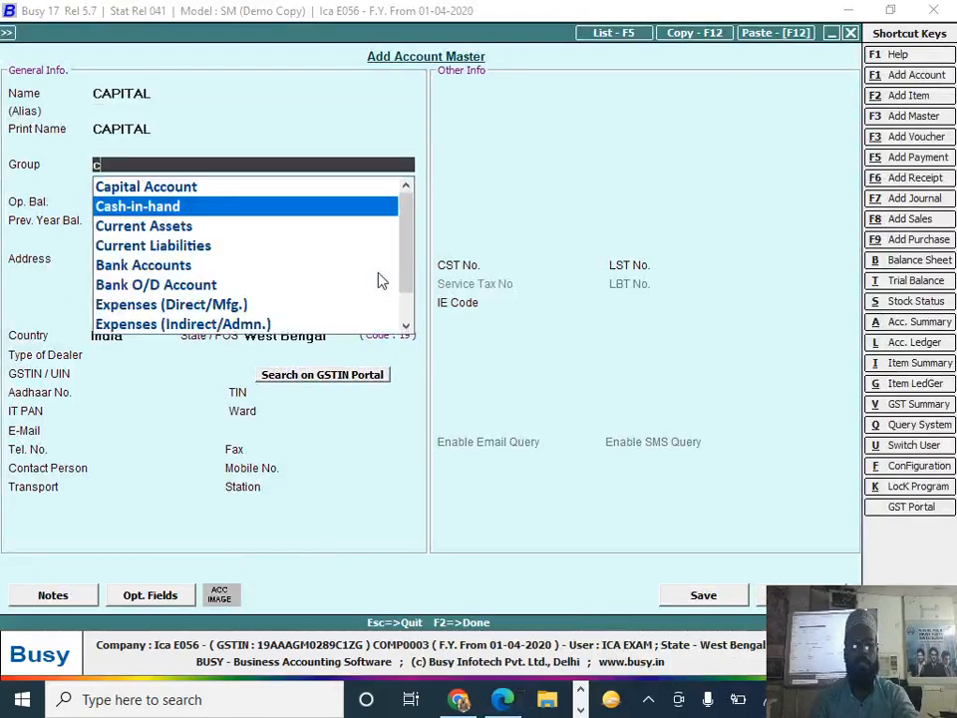
key("Up")
key("Return")
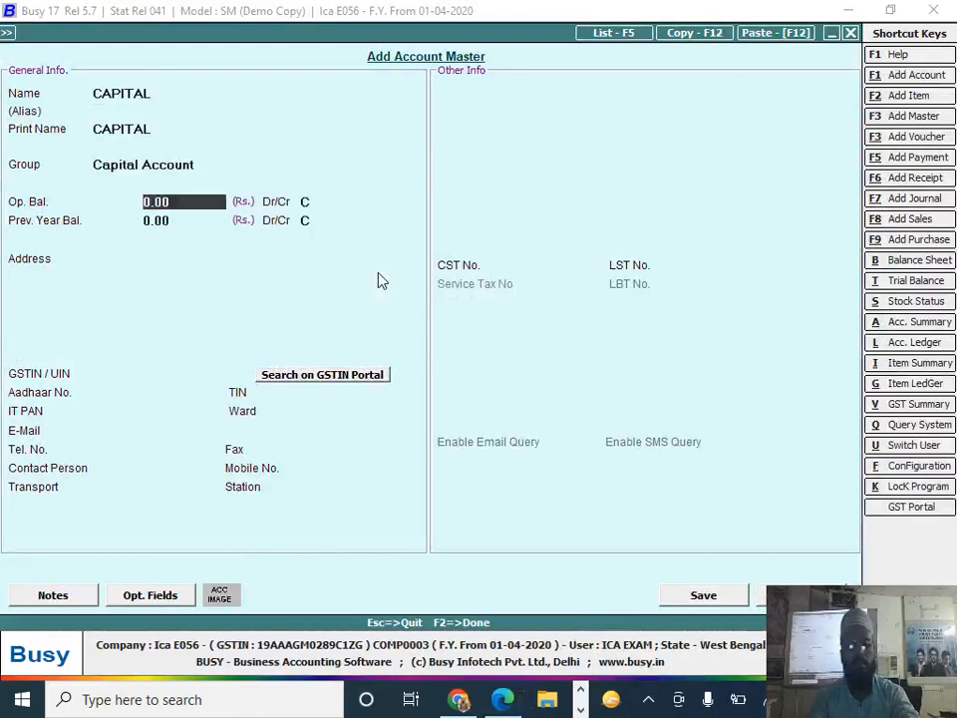
- Set the CAPITAL account's opening balance to 6,10,000 credit and save the account
type("6,10,00")
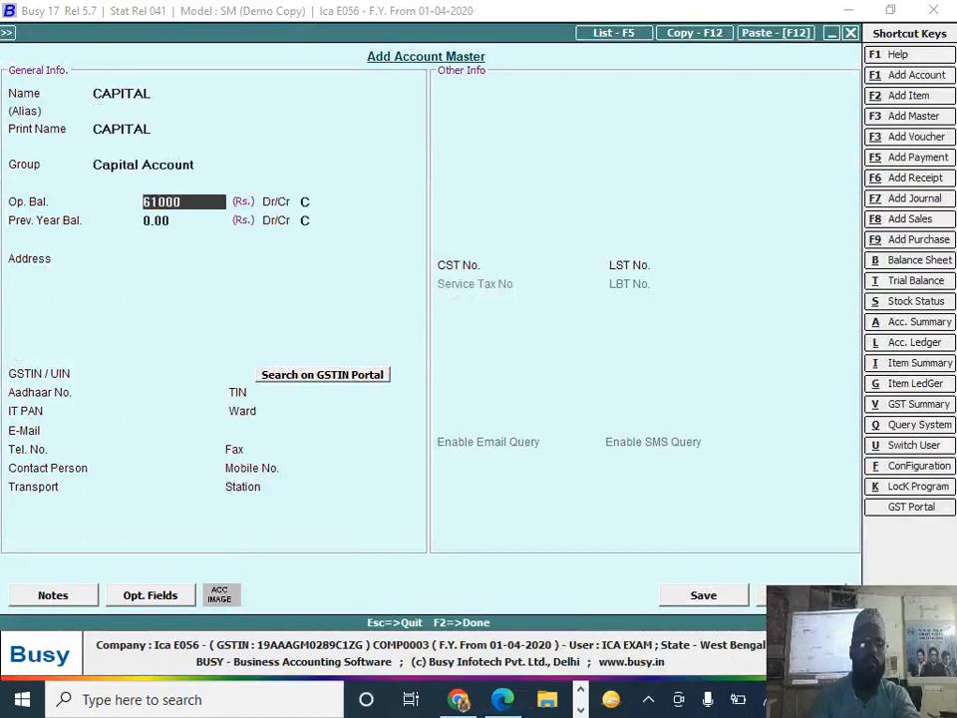
type("0")
key("Return")
key("Return")
key("Return")
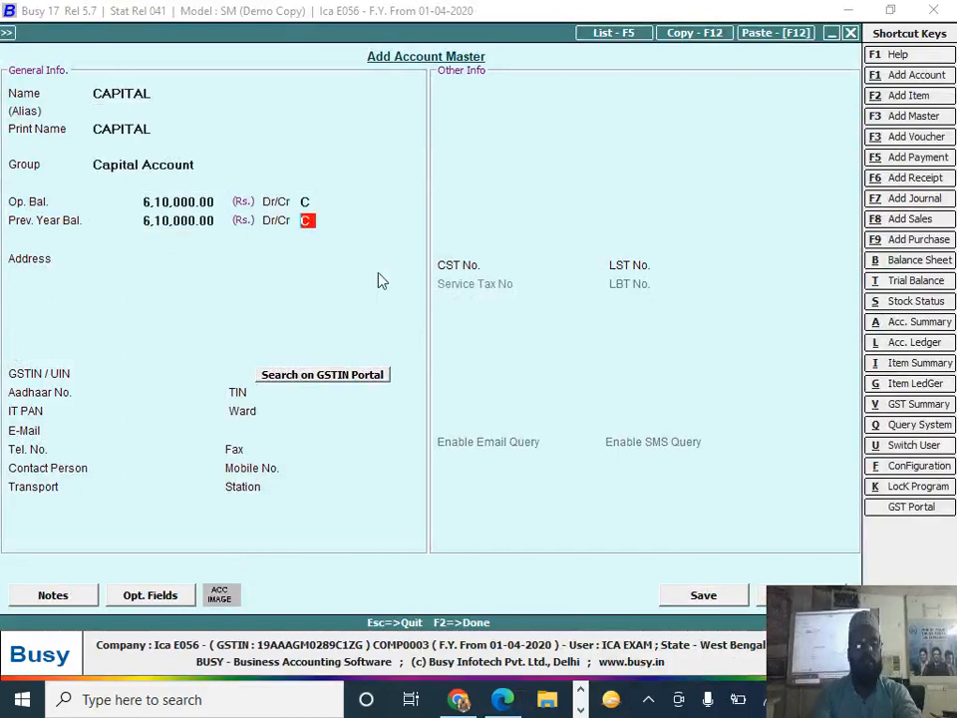
key("F2")
key("Return")
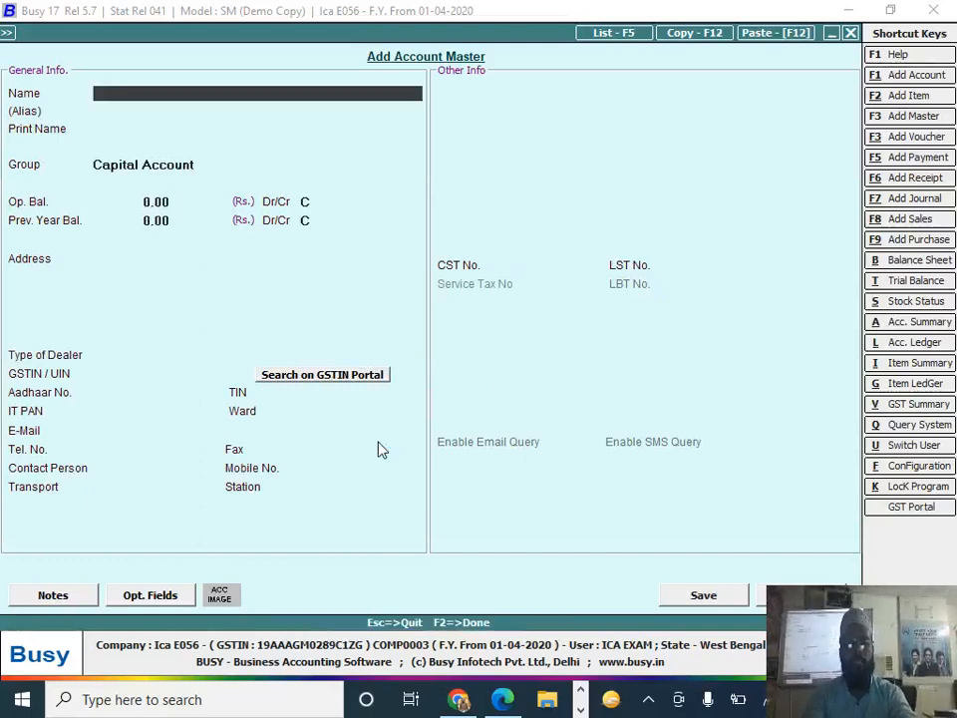
- Check the question paper for the outstanding telephone liability and name the new account O/s Telephone Bill
key("alt+Tab")
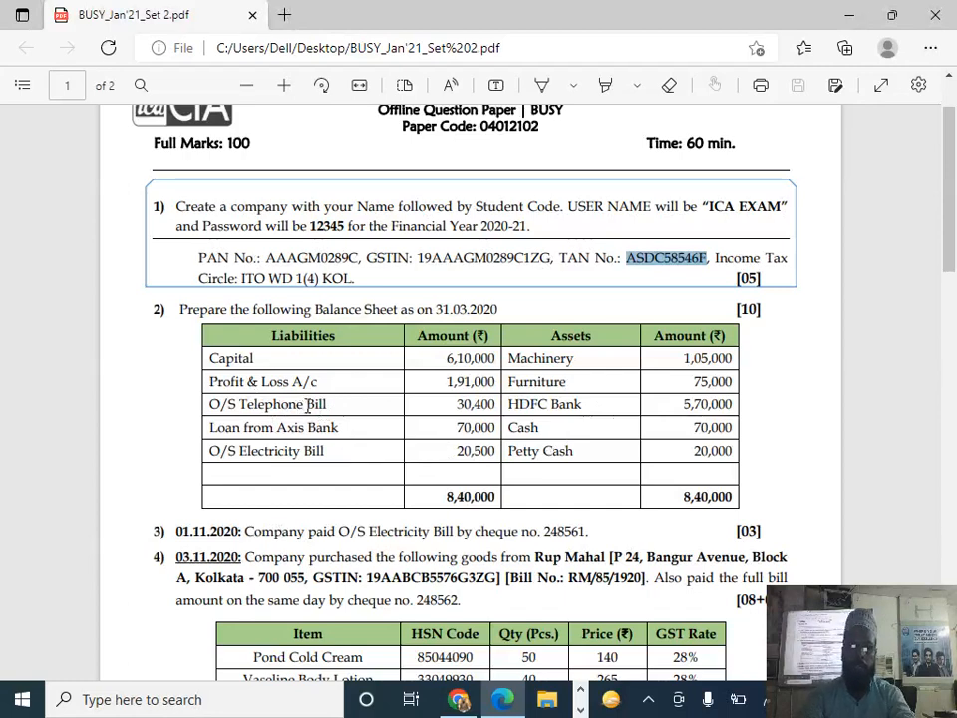
key("alt+Tab")
type("o")
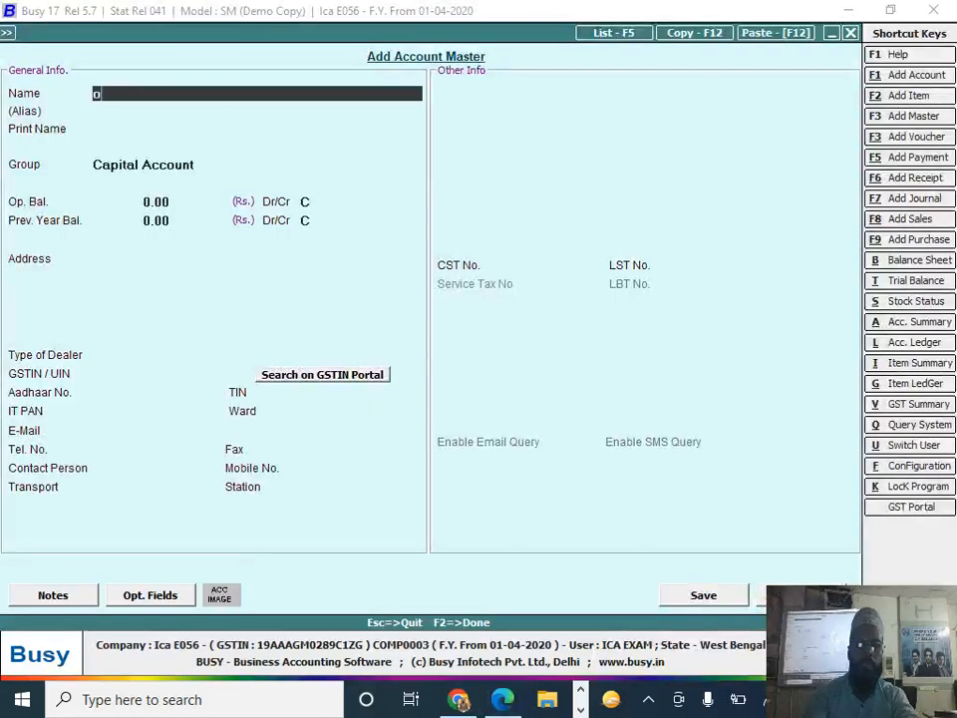
type("/s tele")
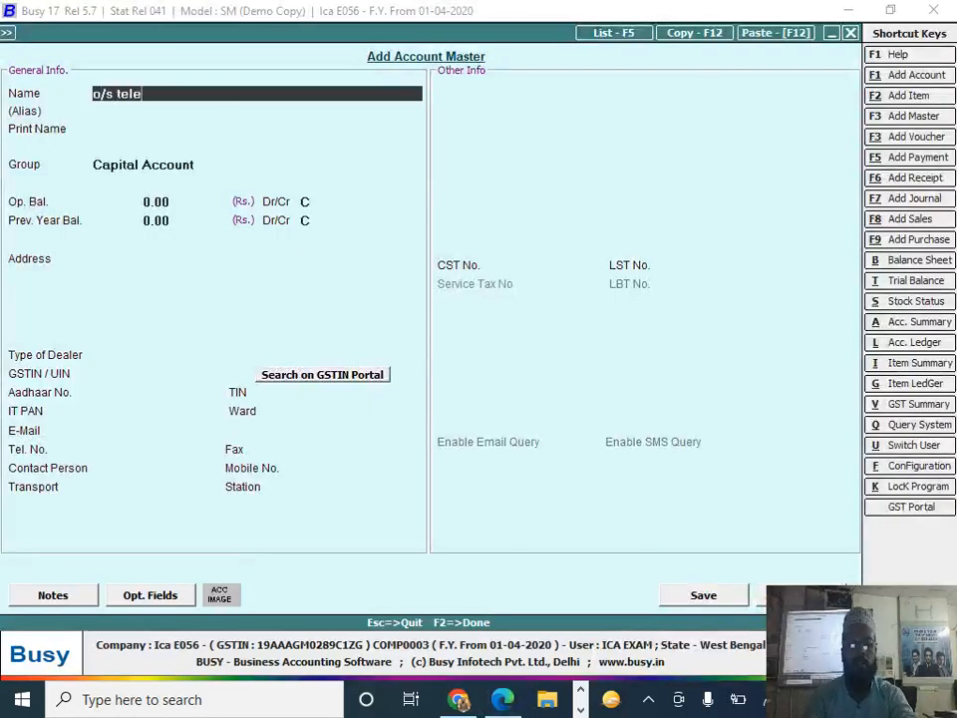
type("phone bill")
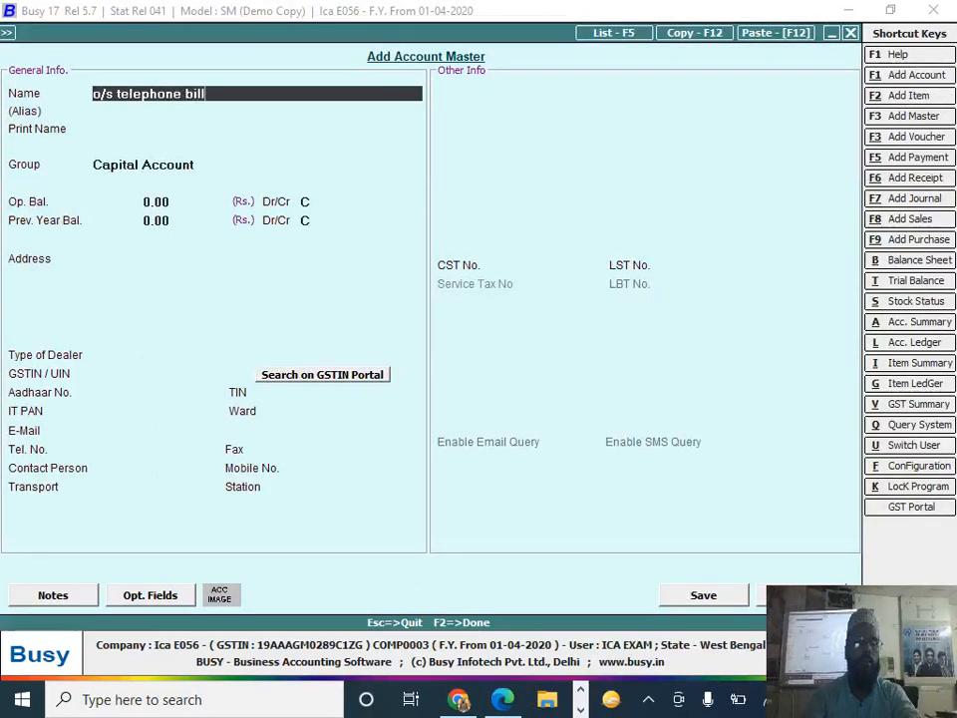
key("Return")
key("Return")
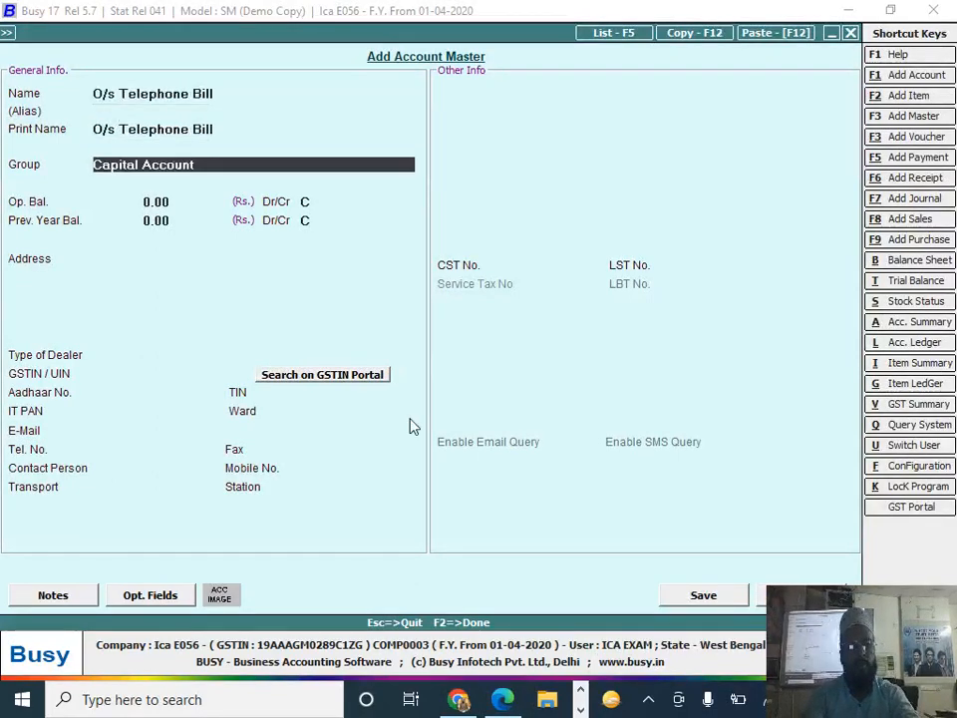
- Create a non-primary account group O/s Exp under Current Liabilities for the telephone bill account and save it
type("o")
key("F3")
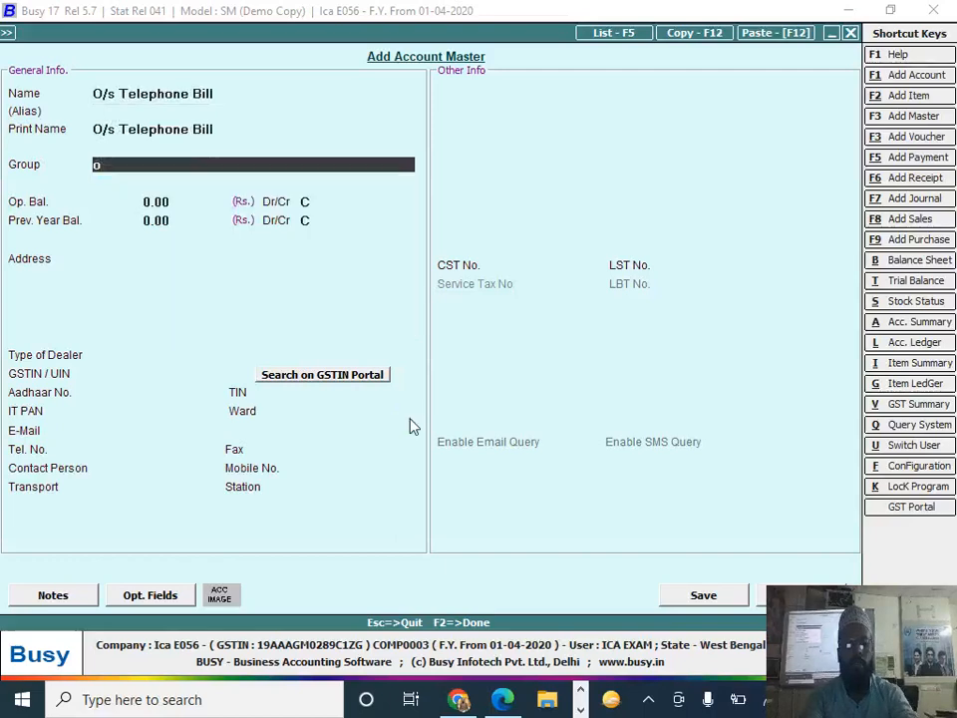
type("/s exp")
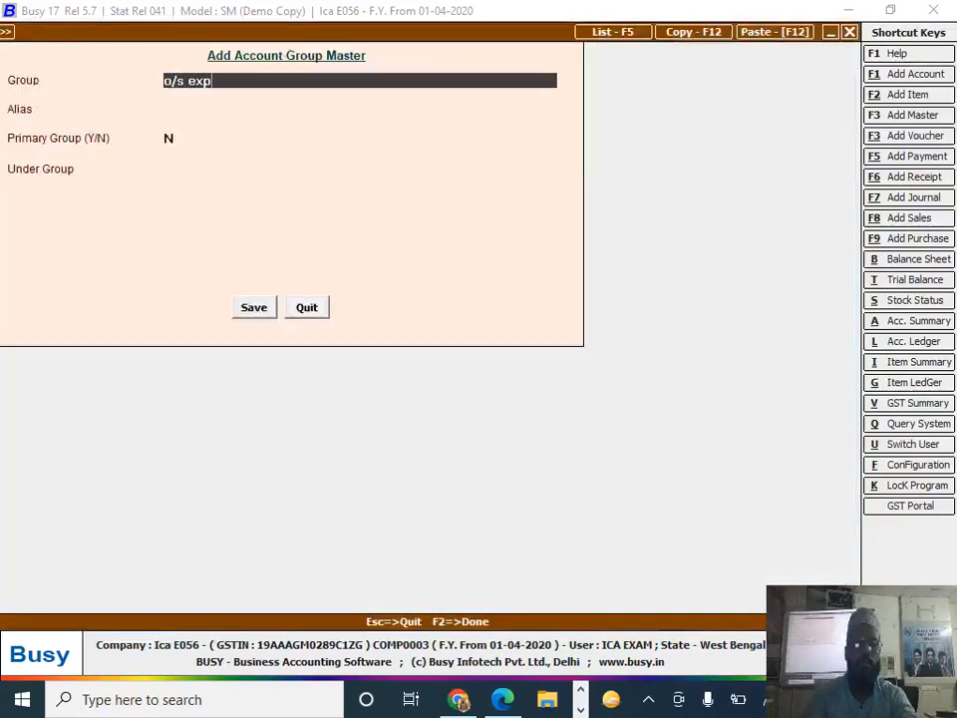
key("Return")
key("Return")
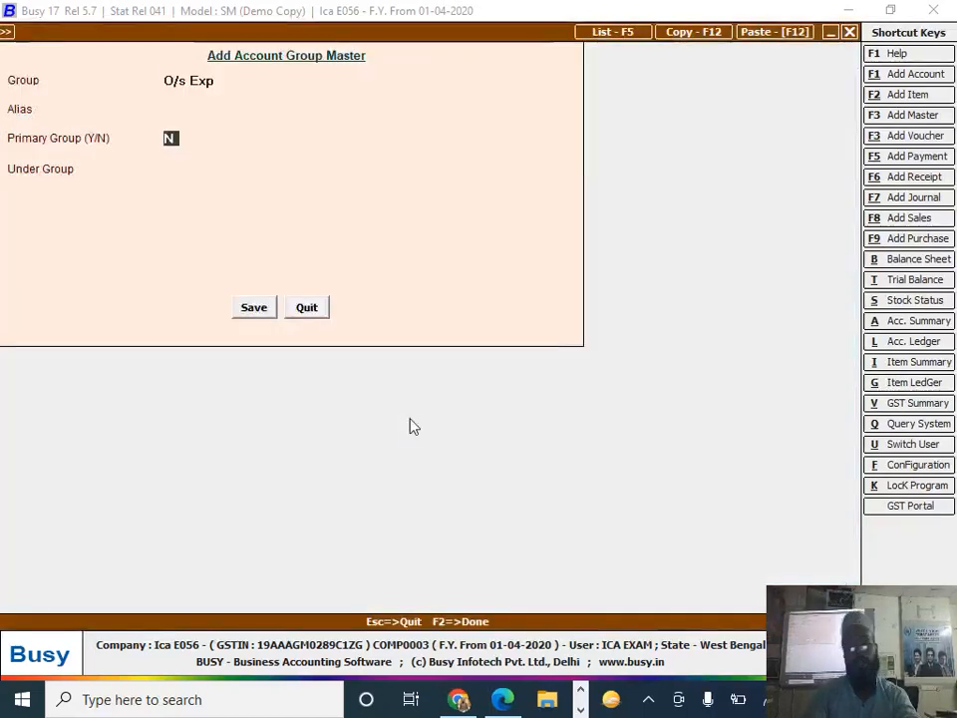
key("Return")
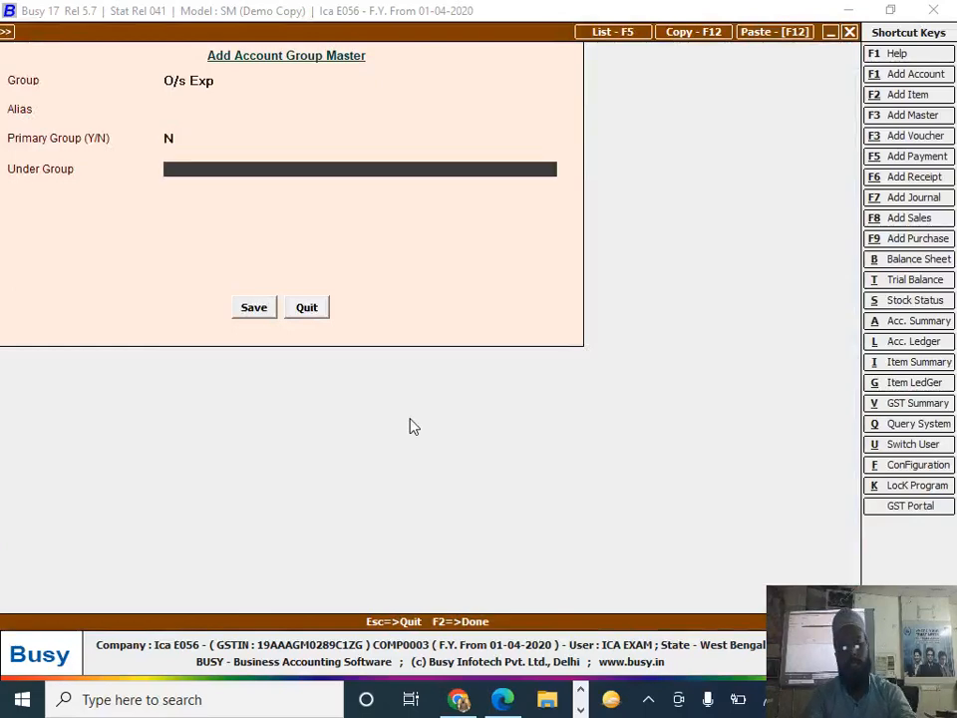
type("cu")
key("Down")
key("Return")
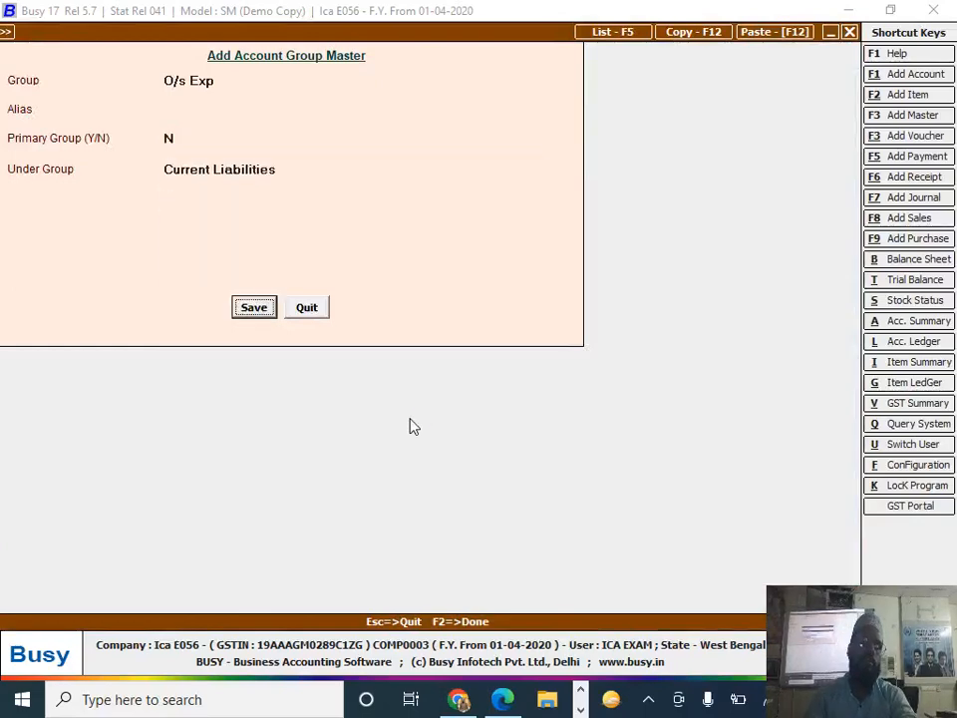
key("Return")
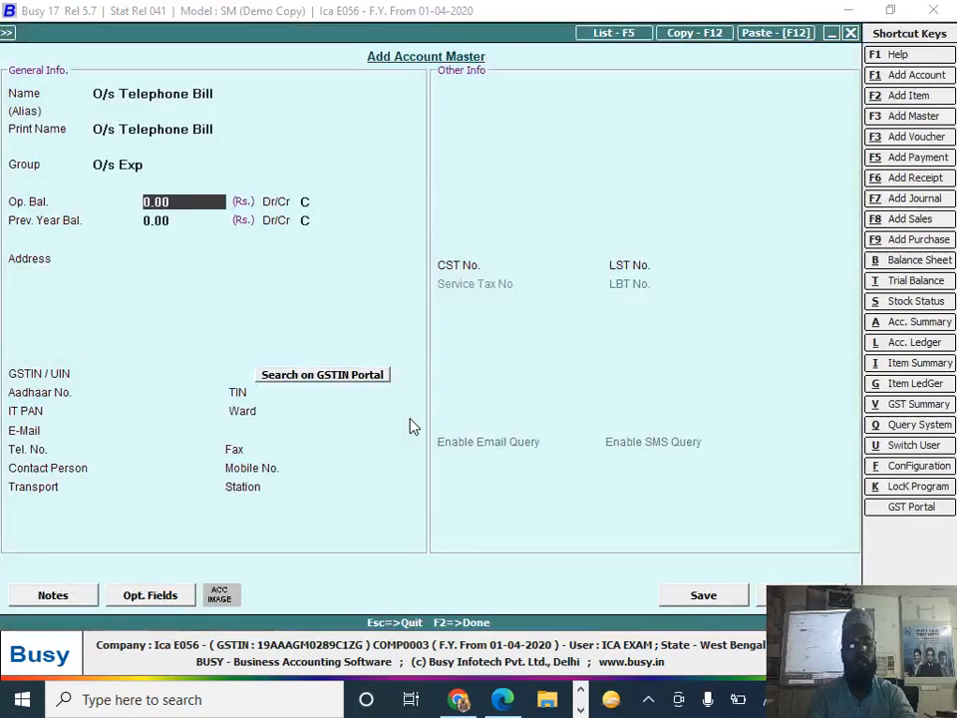
- Look up the O/s Telephone Bill amount in the question paper, enter 30,400 credit as its opening balance, and save the account
key("Return")
key("Up")
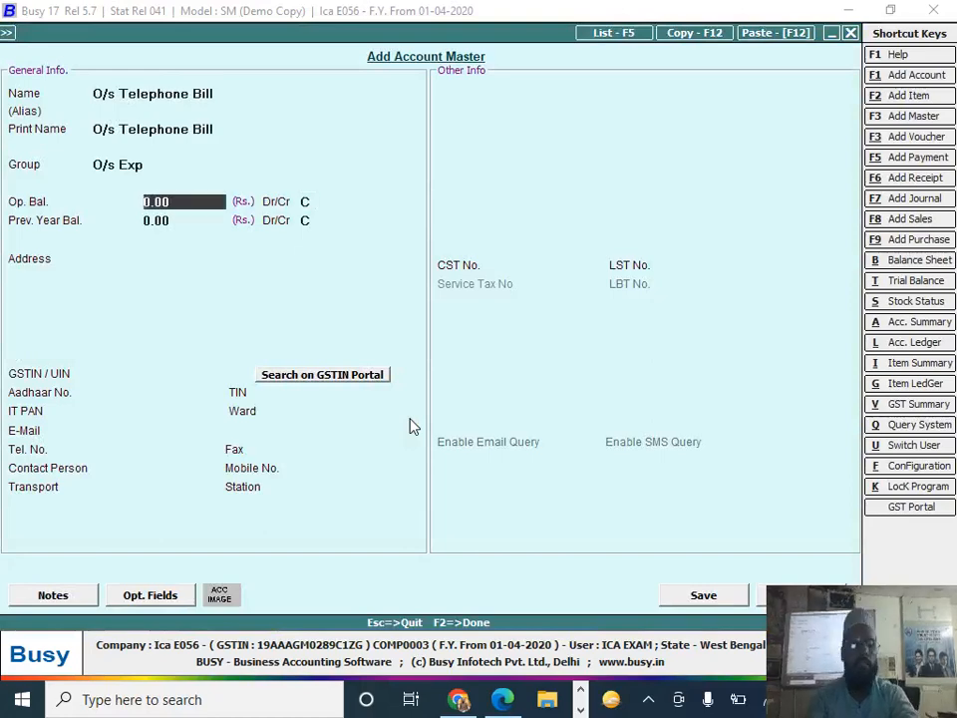
key("alt+Tab")
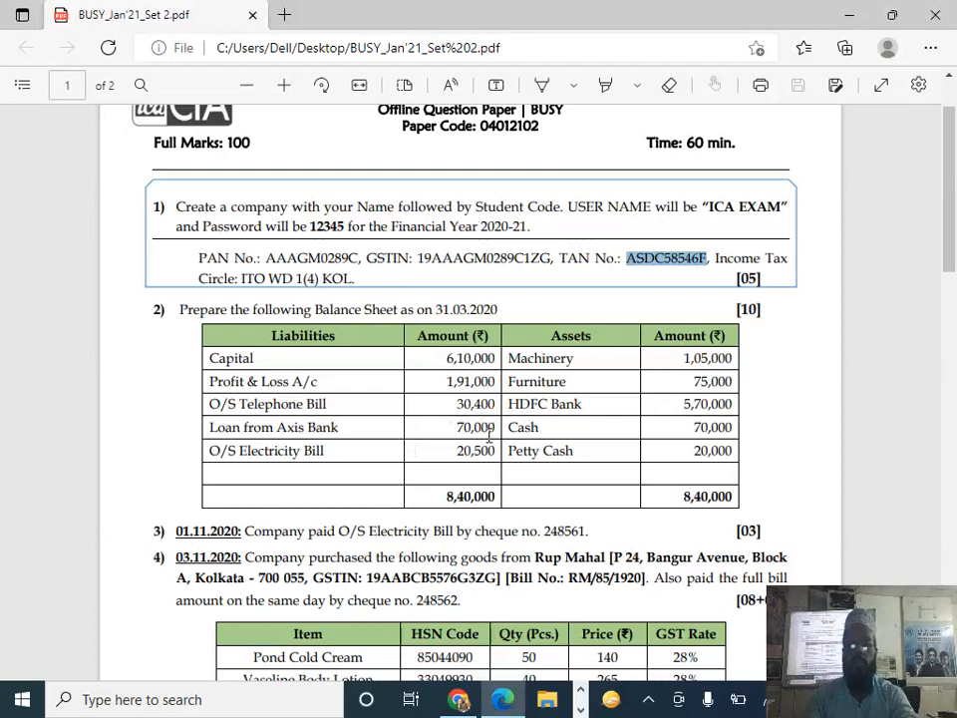
key("alt+Tab")
type("30400")
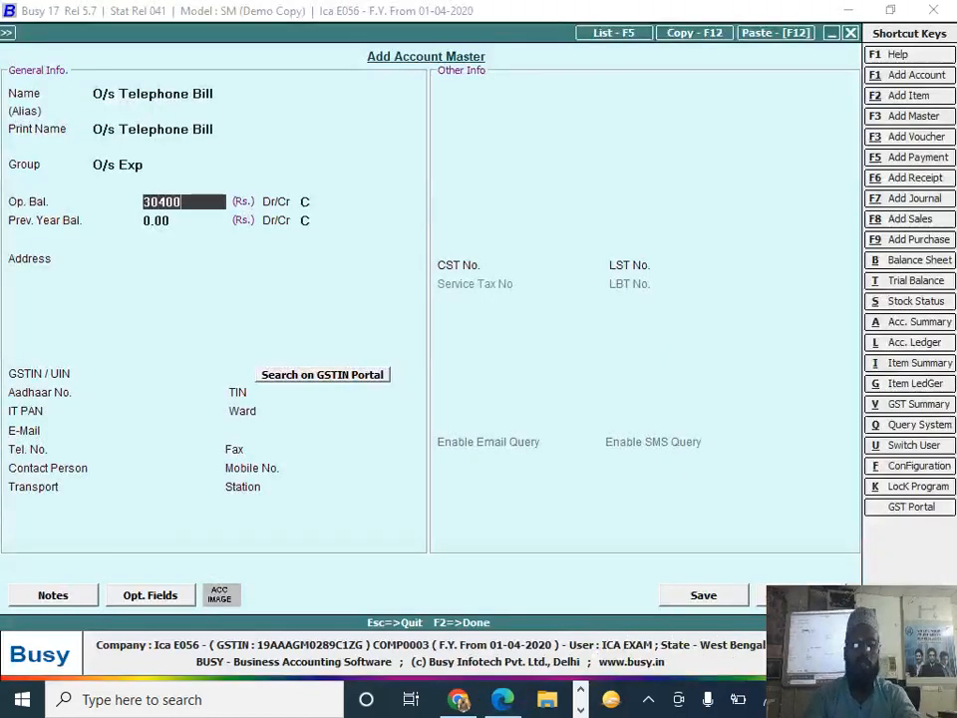
key("Return")
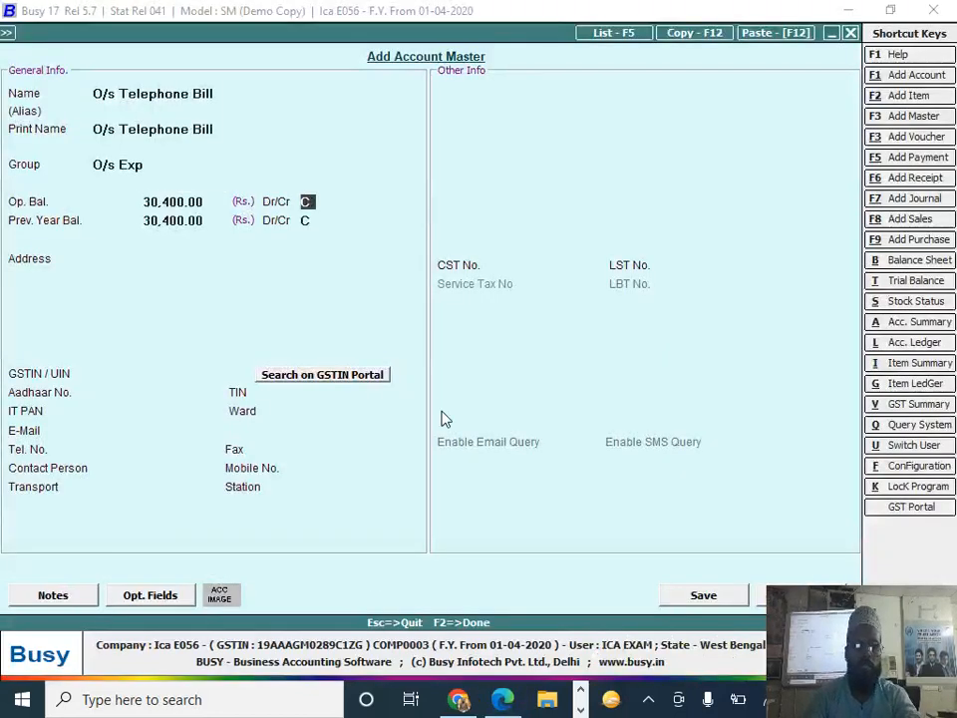
key("F2")
key("Return")
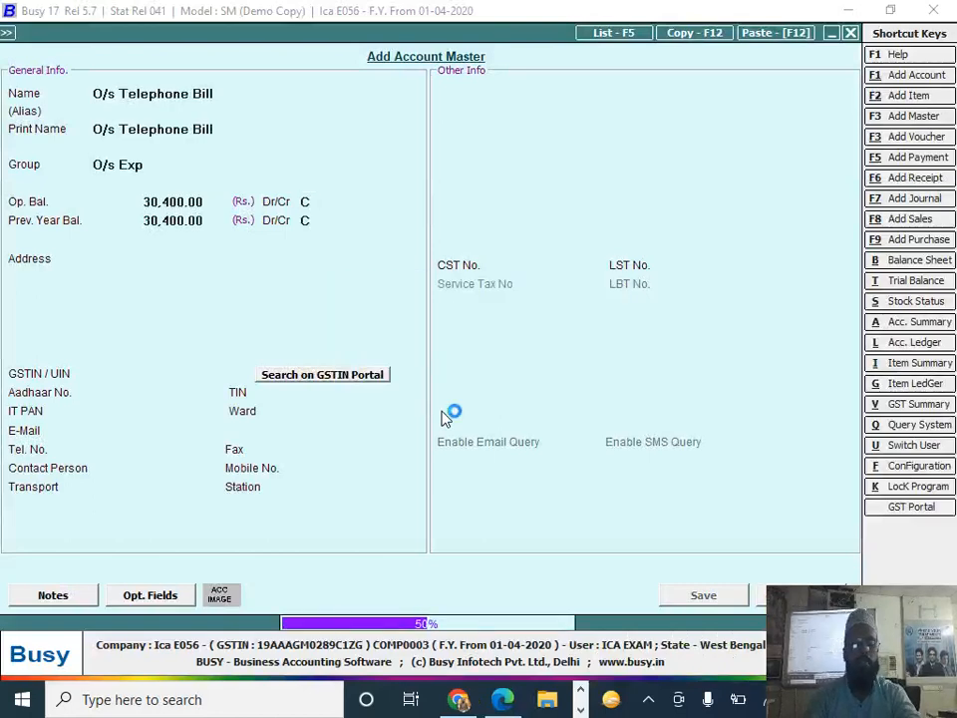
- Name the next account Loan from Axis Bank, assign it to the Secured Loans group, and leave TDS not applicable
type("loan f")
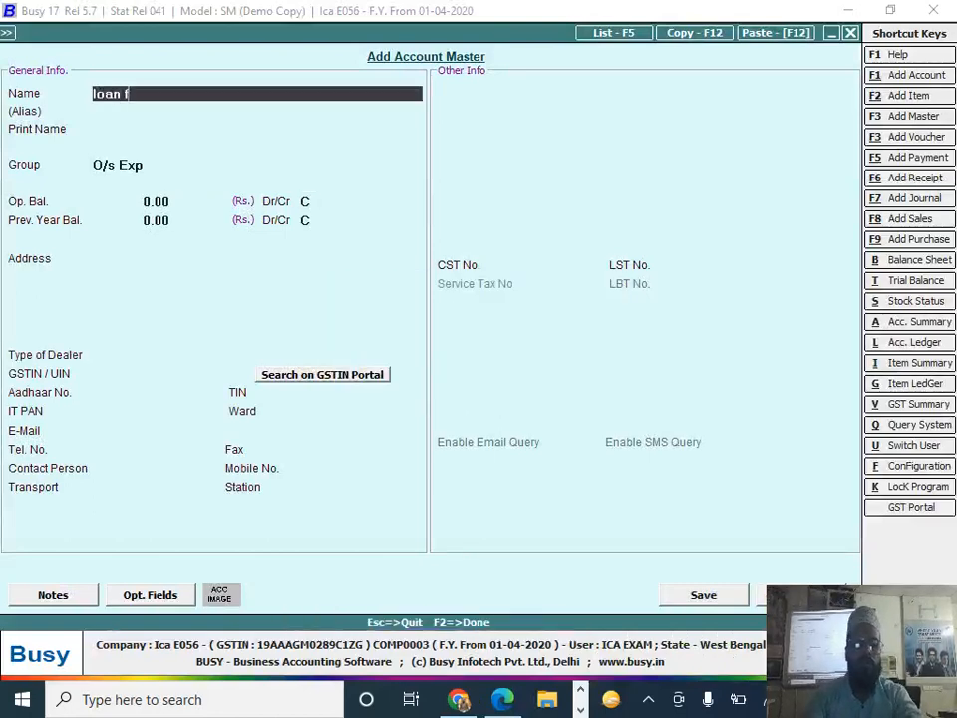
type("rom axis bank")
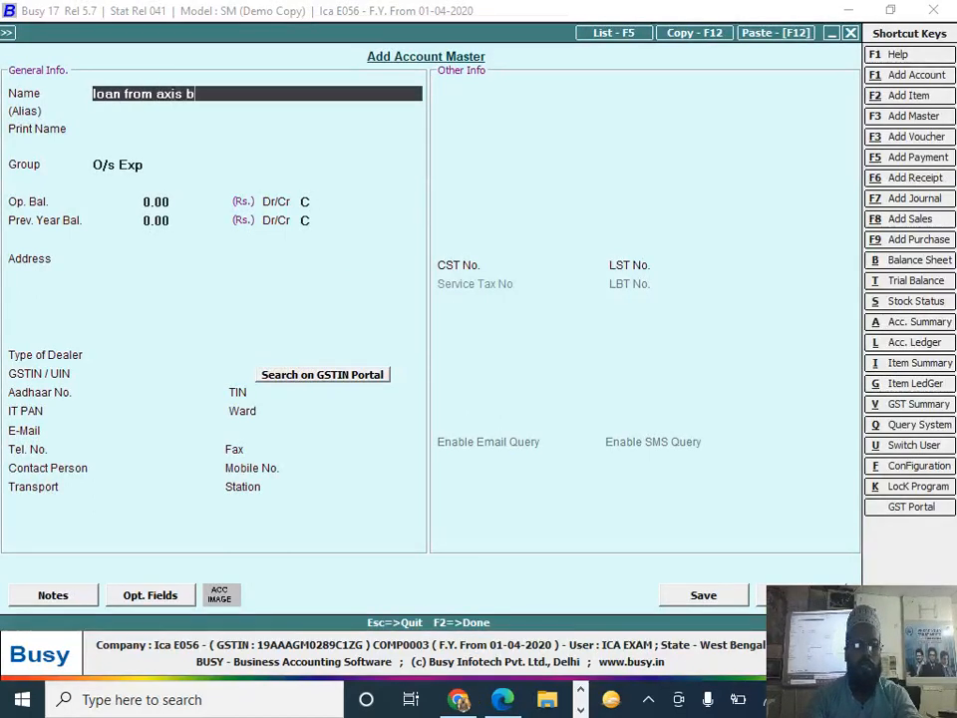
key("Return")
key("Return")
key("Return")
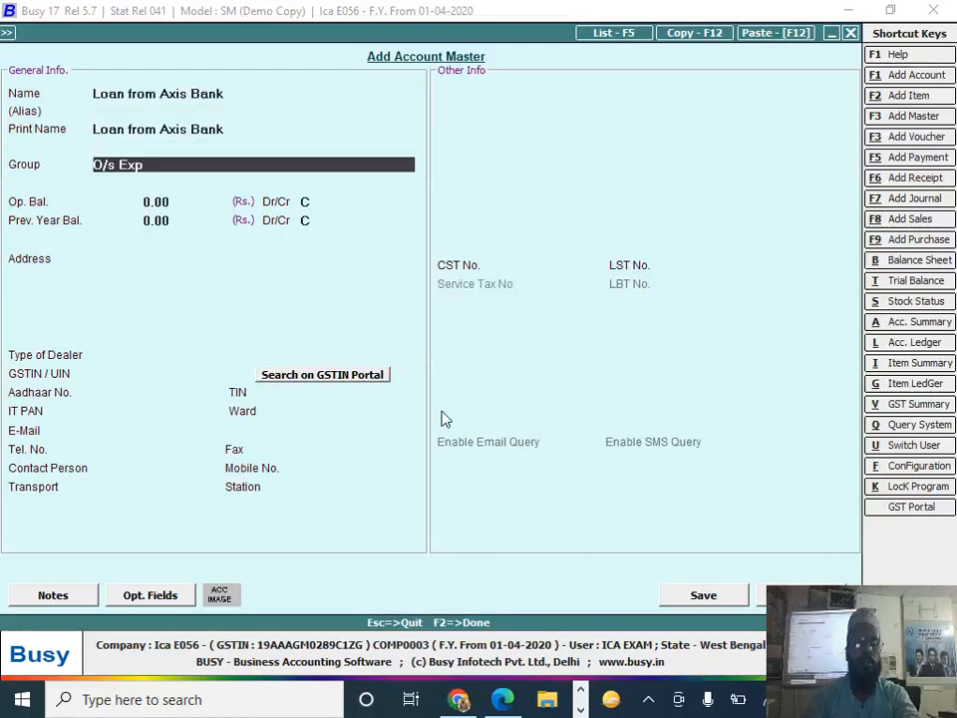
type("se")
key("Return")
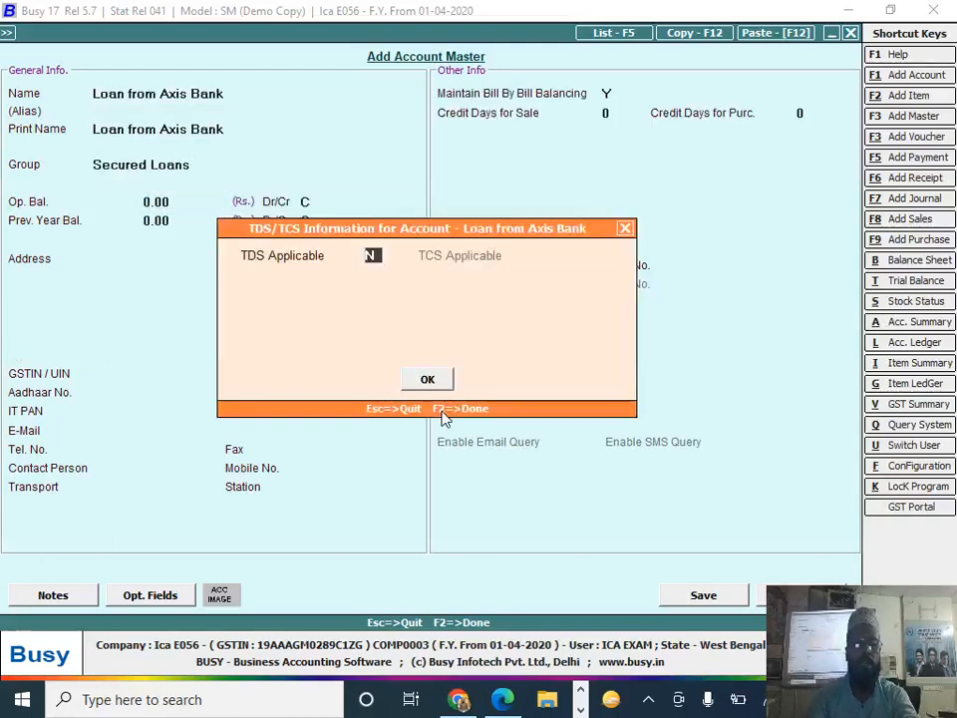
left_click(443, 409)
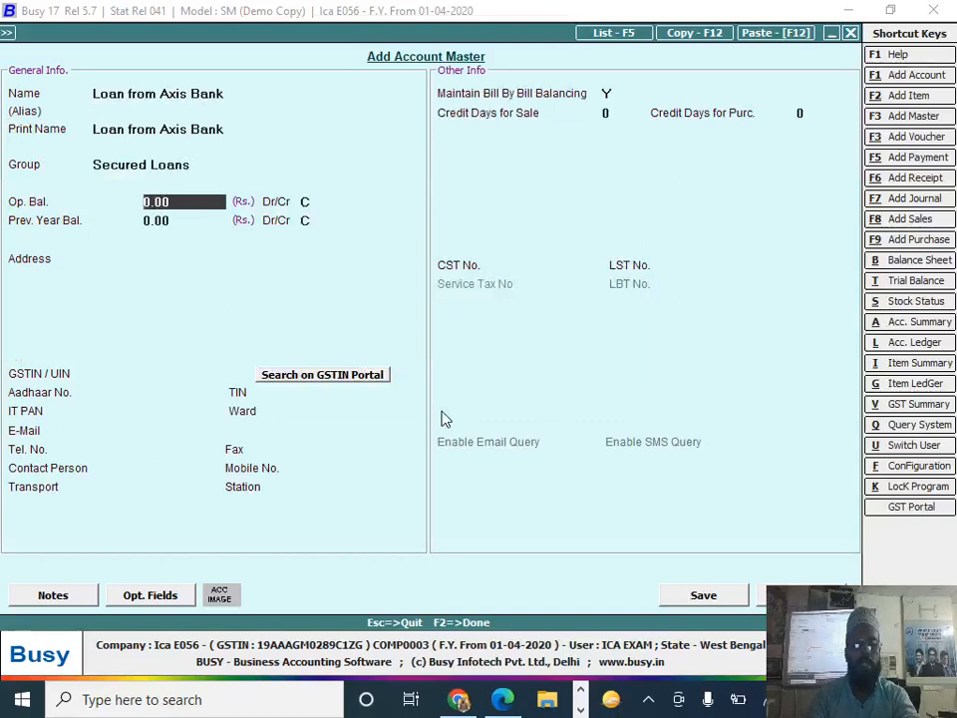
- Set the Axis Bank loan's opening balance to 70,000 credit and save it without bill-by-bill references
type("70000")
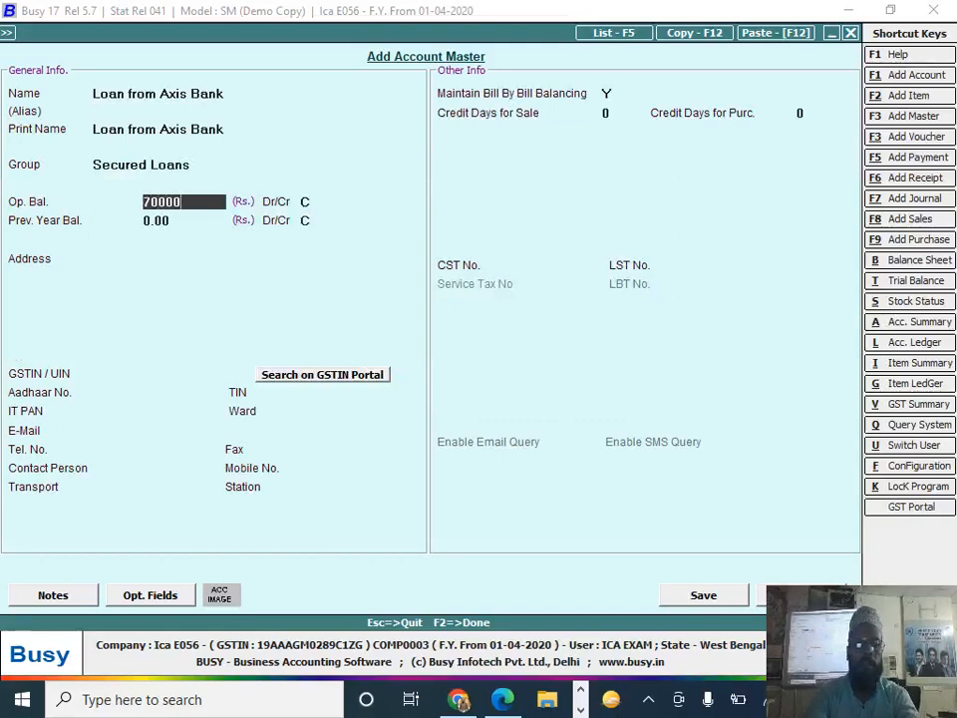
key("Return")
key("Return")
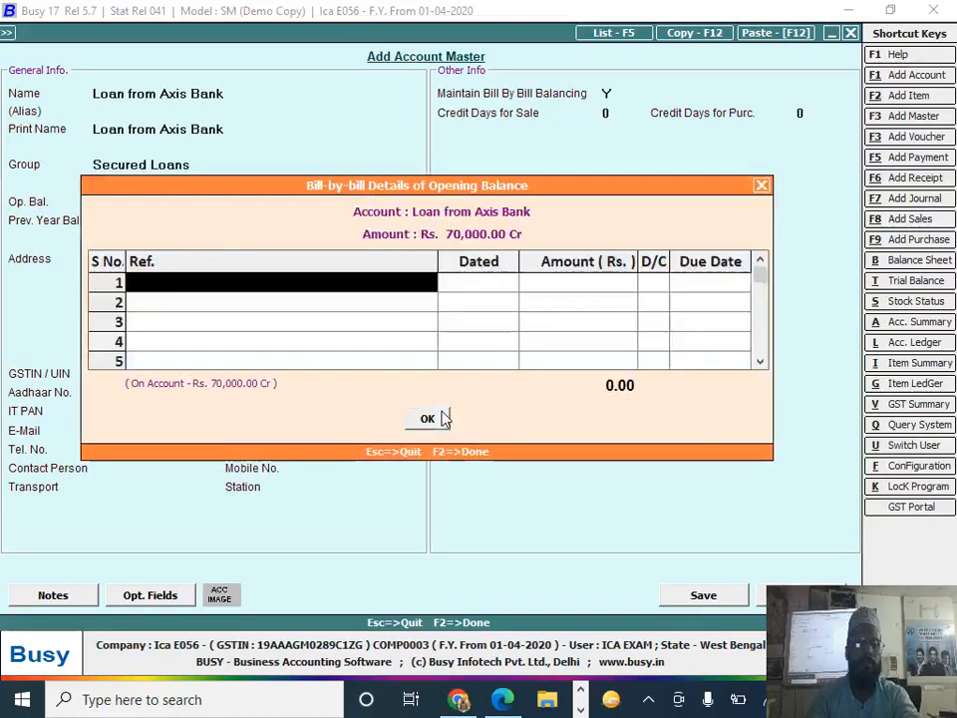
left_click(438, 418)
key("Return")
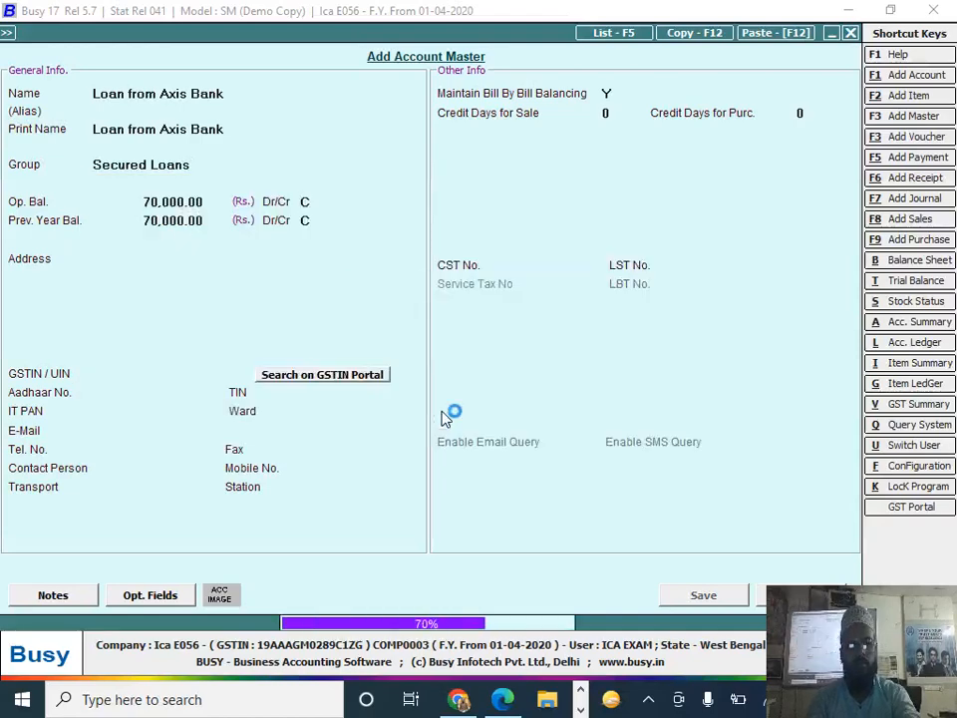
- Check the question paper for the next liability, name the new account O/s Electercity Bill, and assign it to the O/s Exp group
key("alt+Tab")
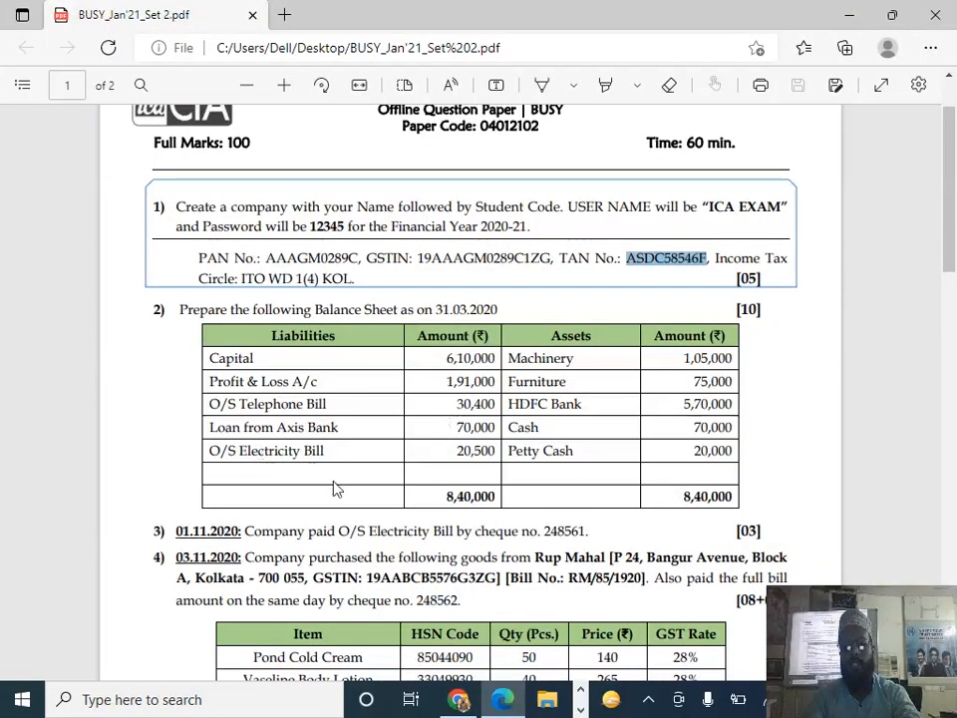
key("alt+Tab")
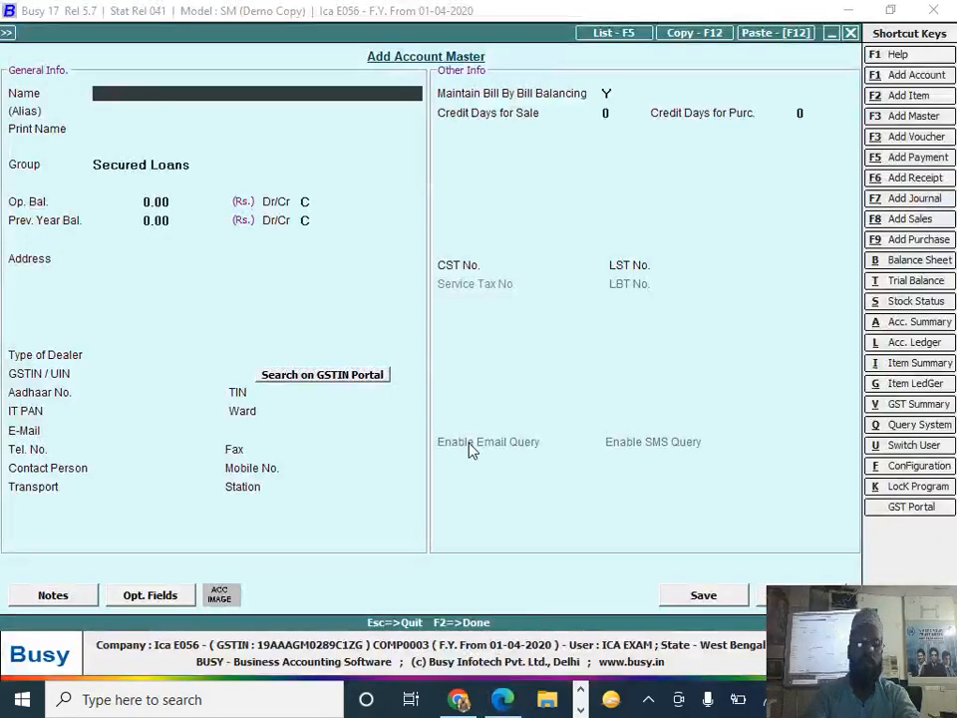
type("o/s elec")
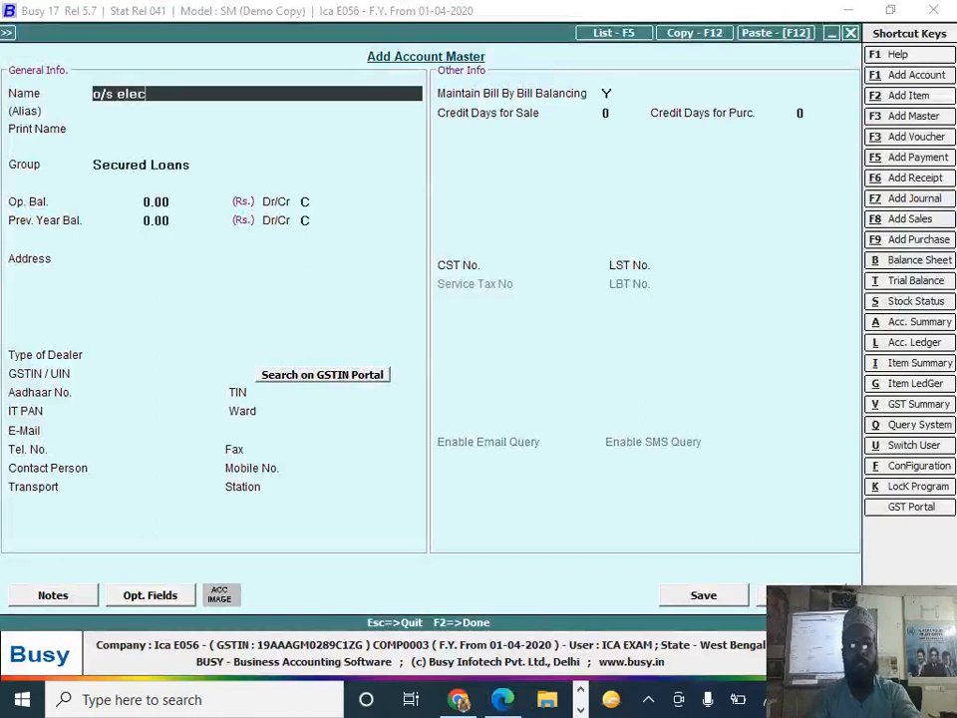
type("tercity bill")
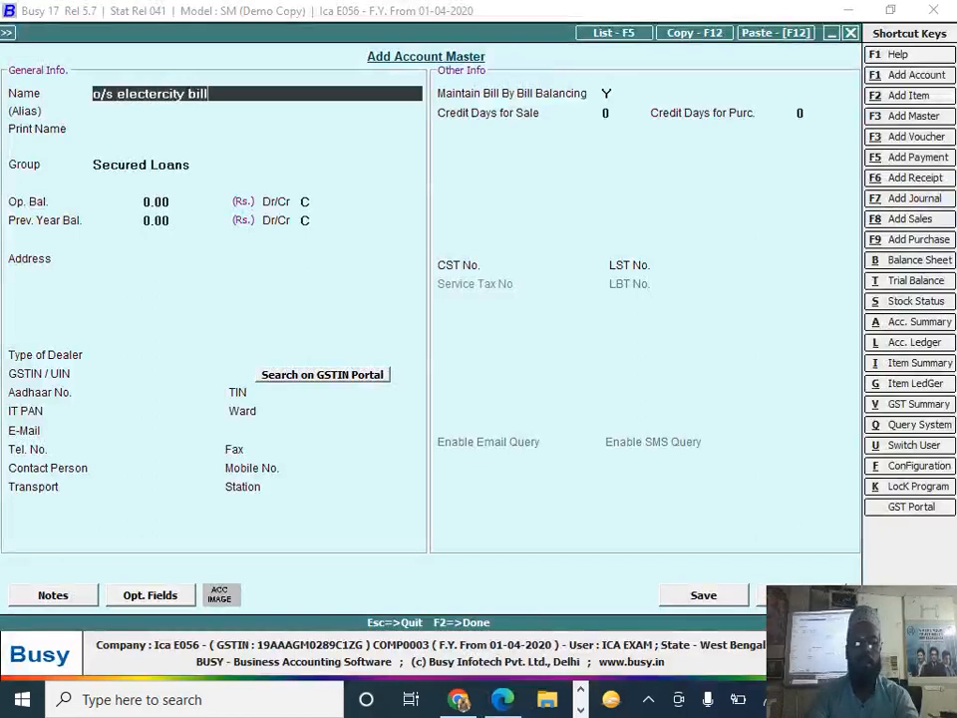
key("Return")
key("Return")
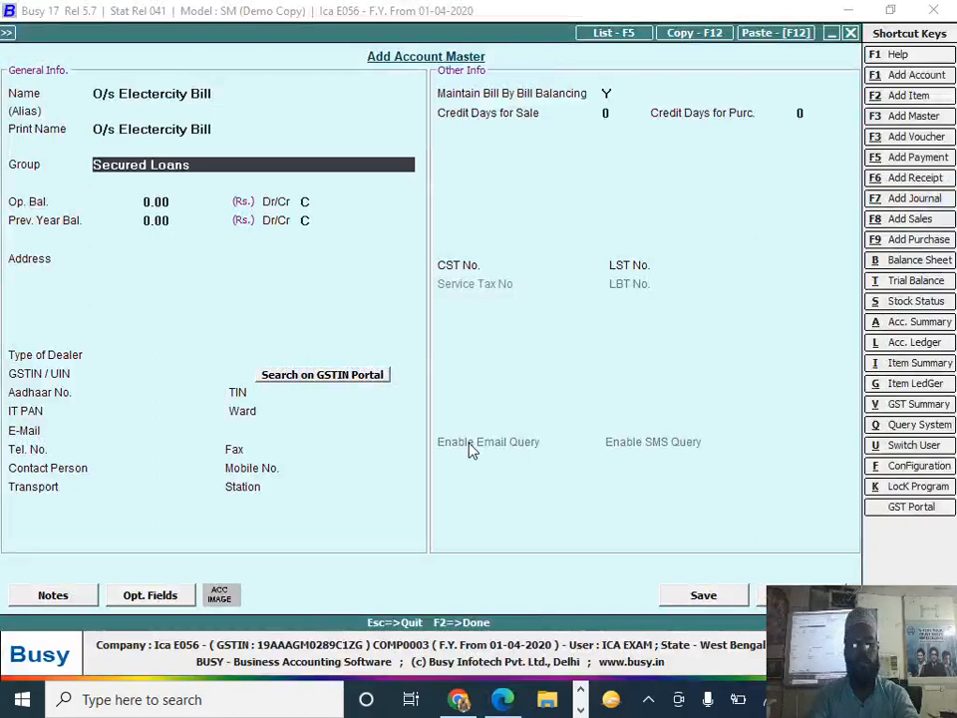
type("o")
key("Return")
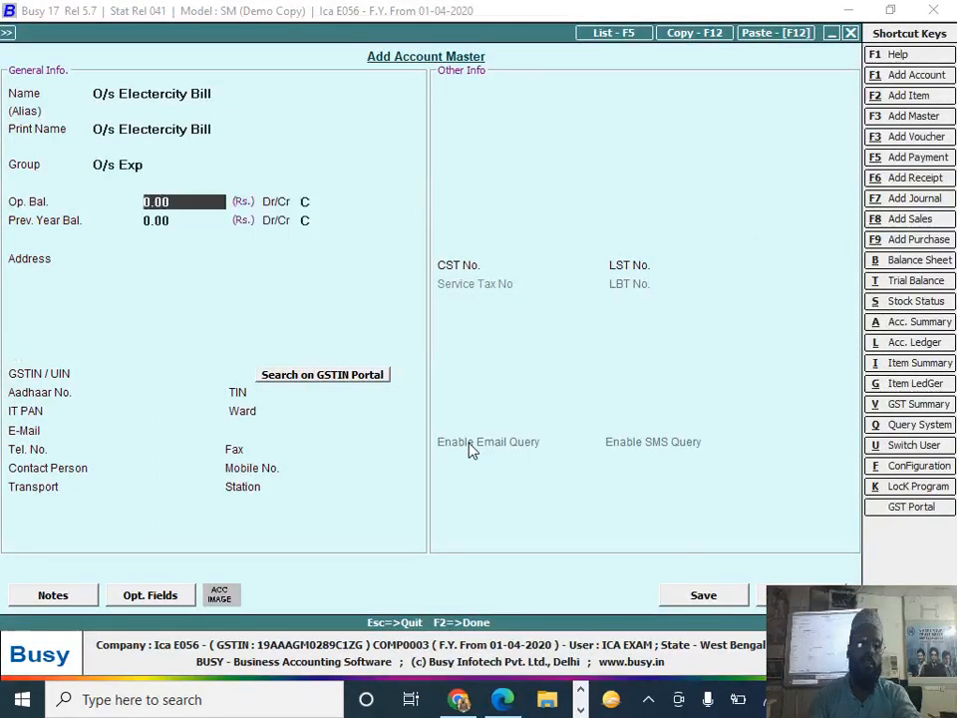
- Set the outstanding electricity bill account's opening balance to 20,500 credit and save the account
type("20500")
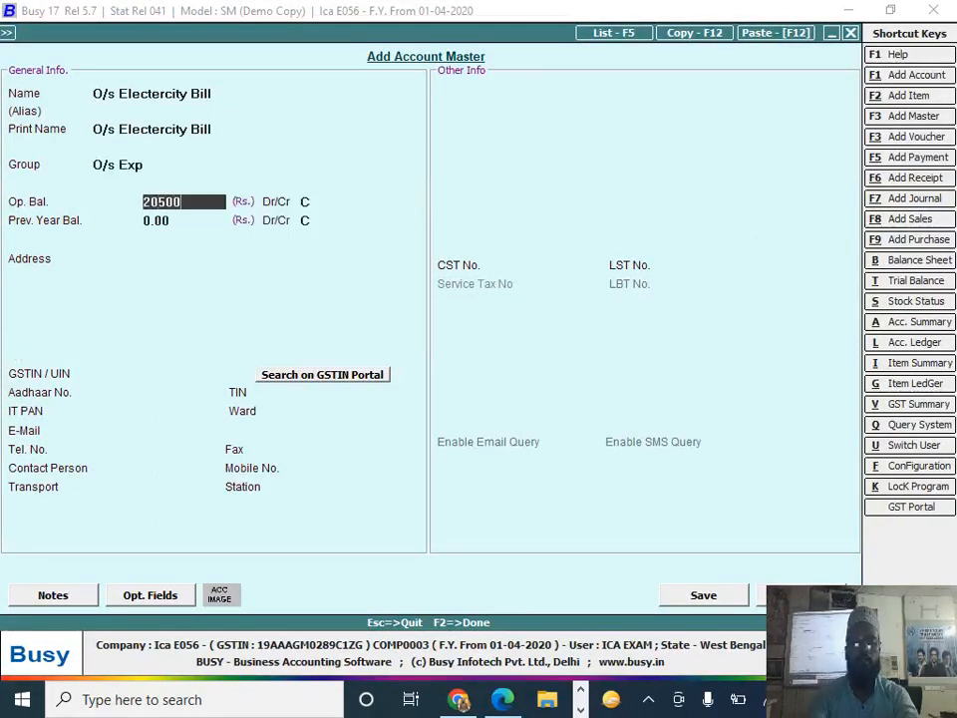
key("Return")
key("F2")
key("Return")
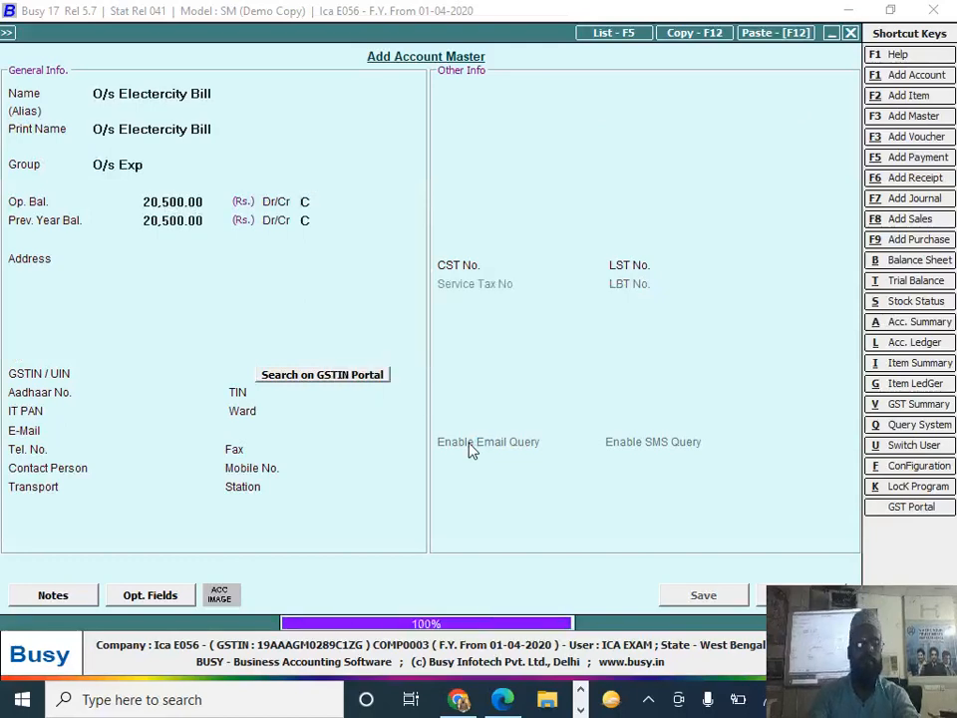
- Check the question paper for the first asset, name the new account Machinaryy, and assign it to the Fixed Assets group
key("alt+Tab")
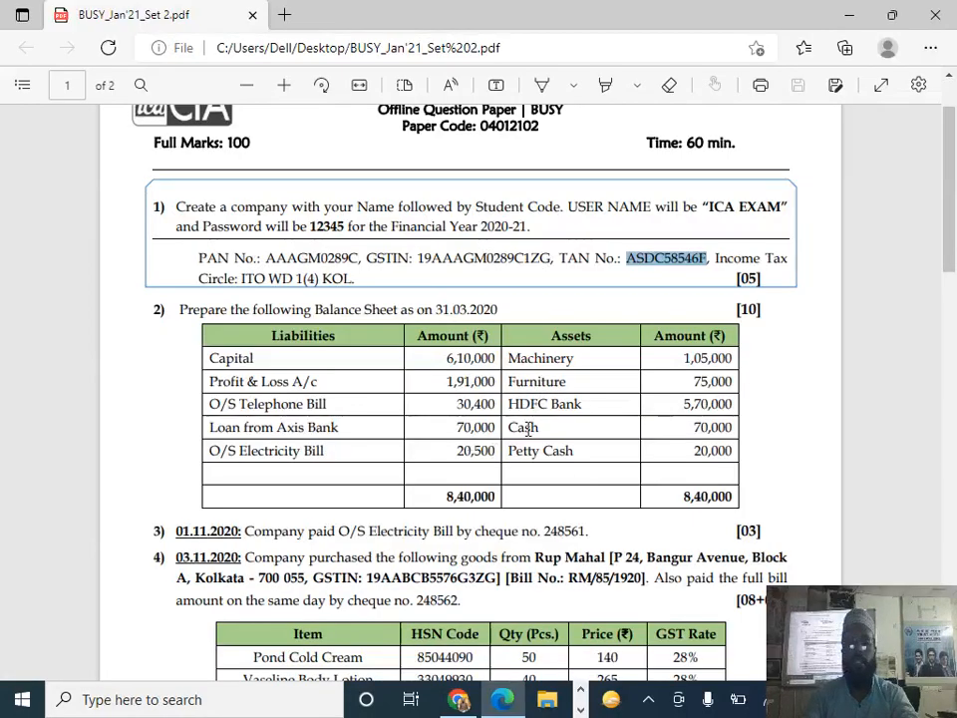
key("alt+Tab")
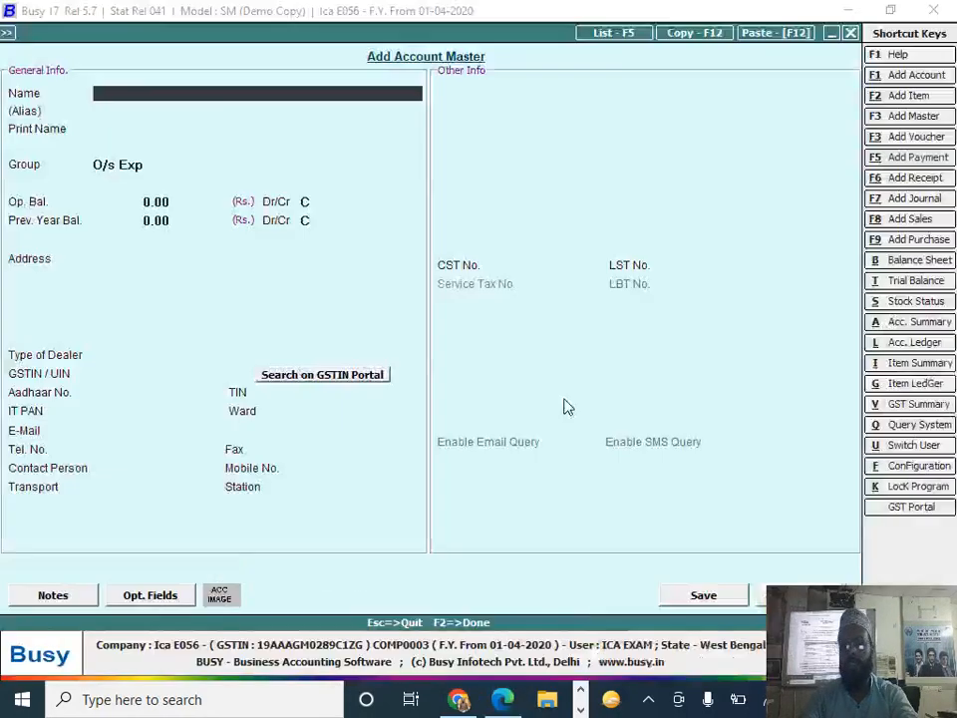
type("machinaryy")
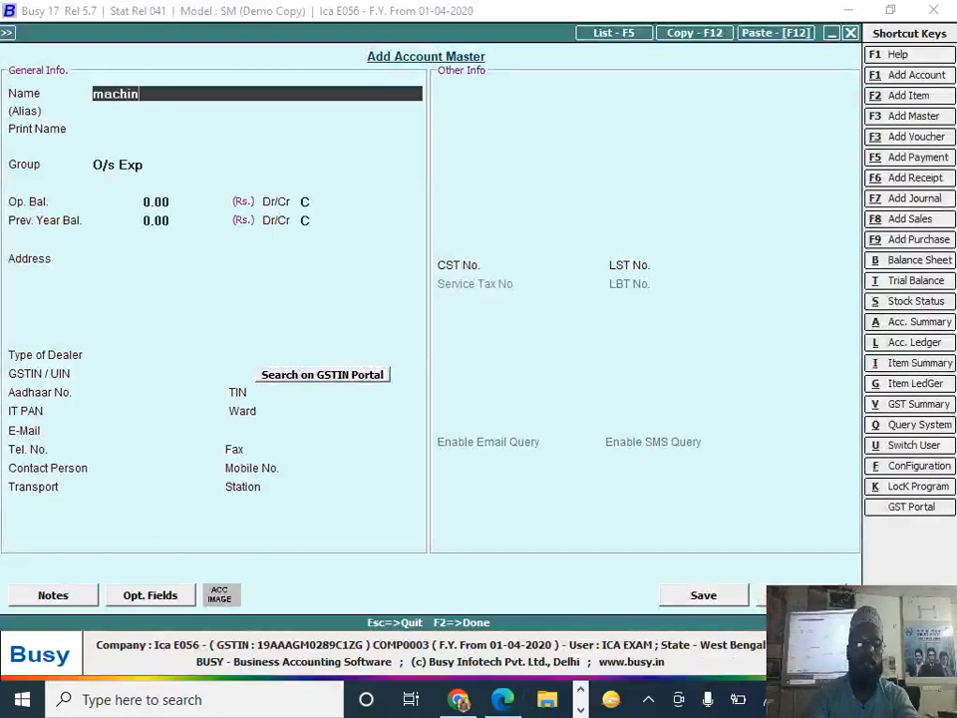
key("Return")
key("Return")
key("Return")
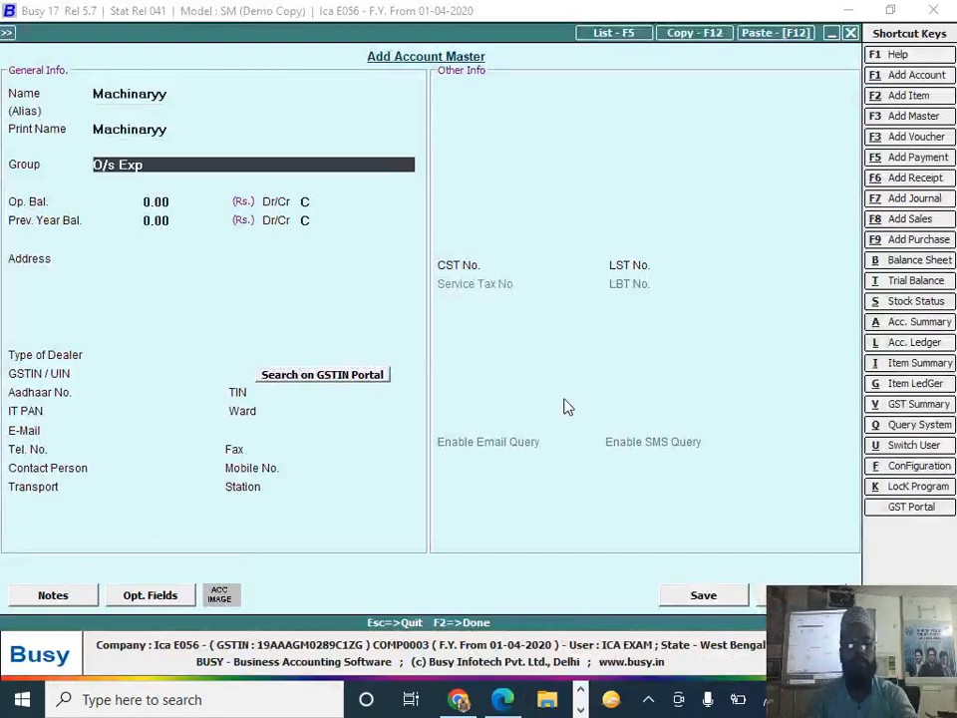
type("f")
key("Return")
key("Return")
- Enter a 10% annual depreciation rate for the machinery account, clear the entry again, and accept the depreciation rates
type("10")
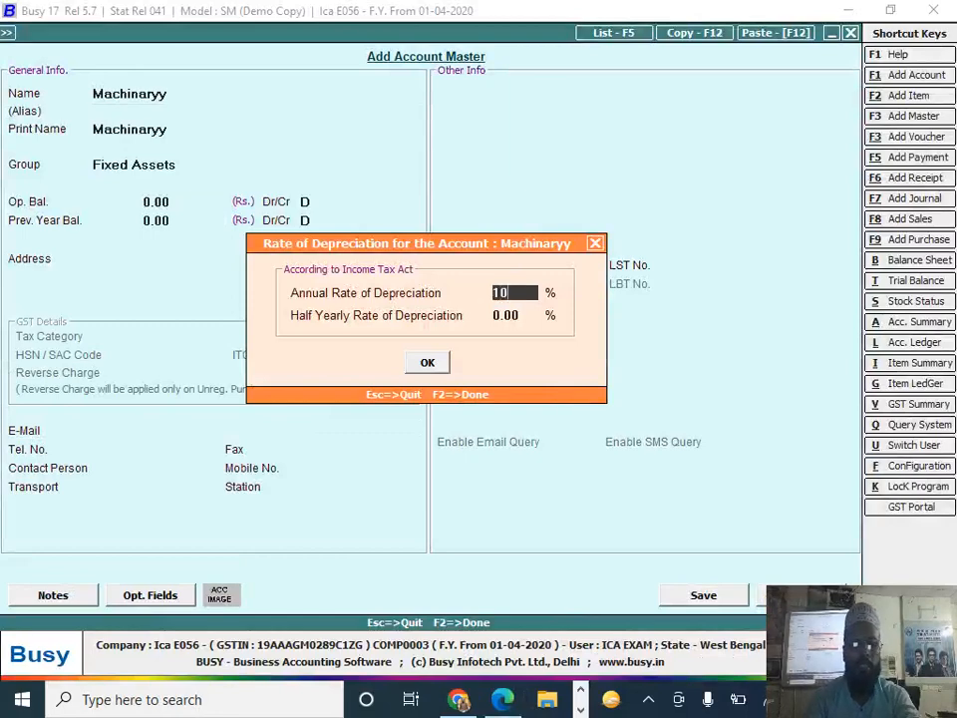
key("Return")
key("Up")
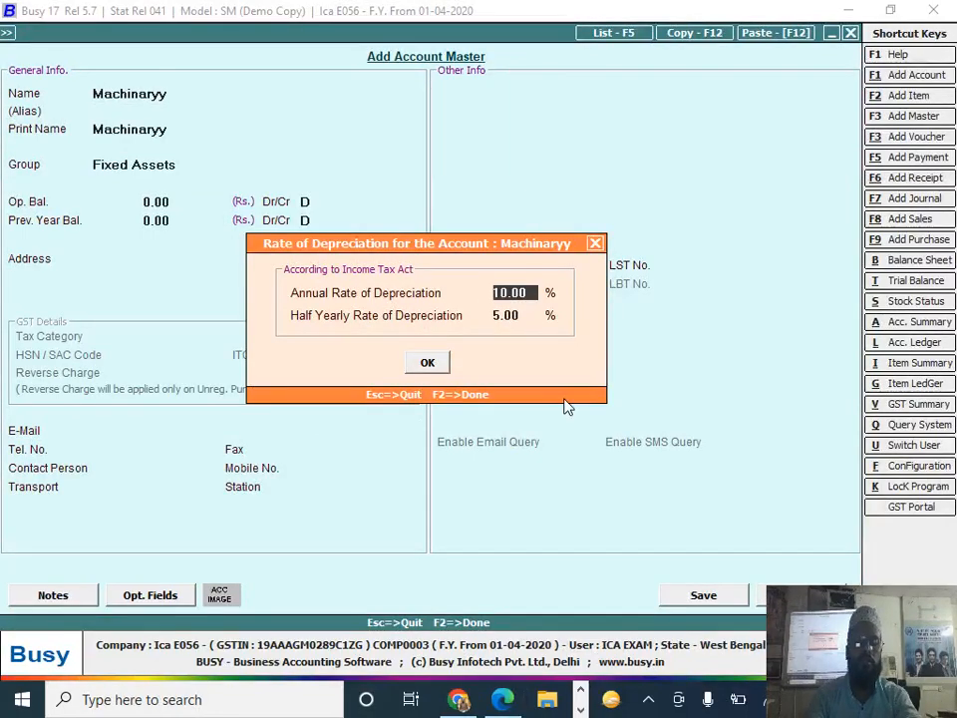
key("BackSpace")
key("Return")
key("Return")
key("Return")
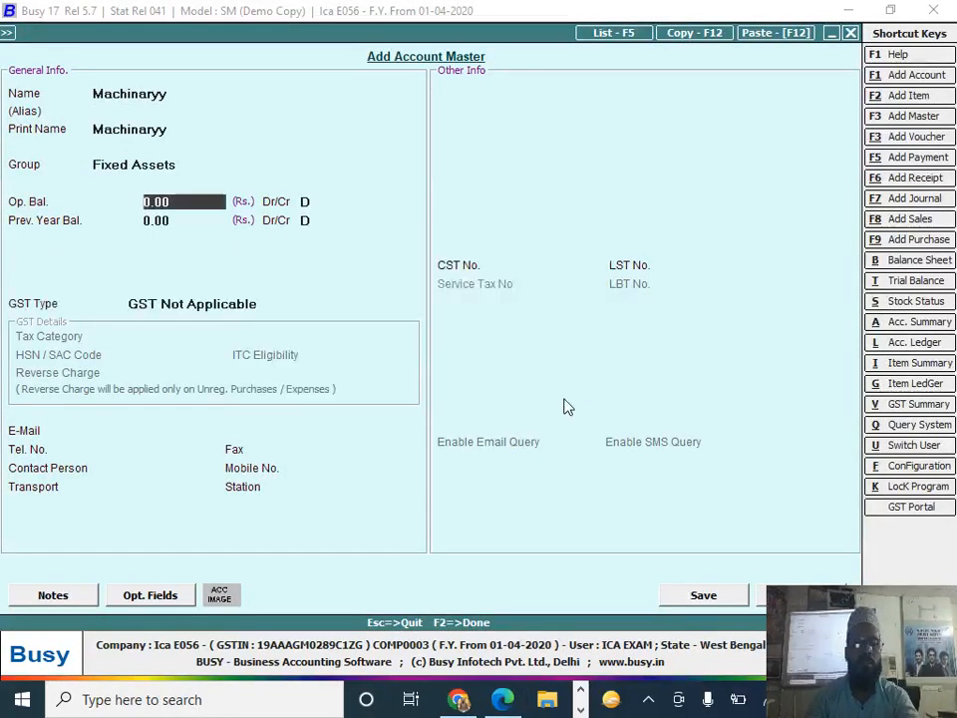
- Set the machinery account's opening balance to 1,05,000 debit, keep GST not applicable, and save the account
type("105000")
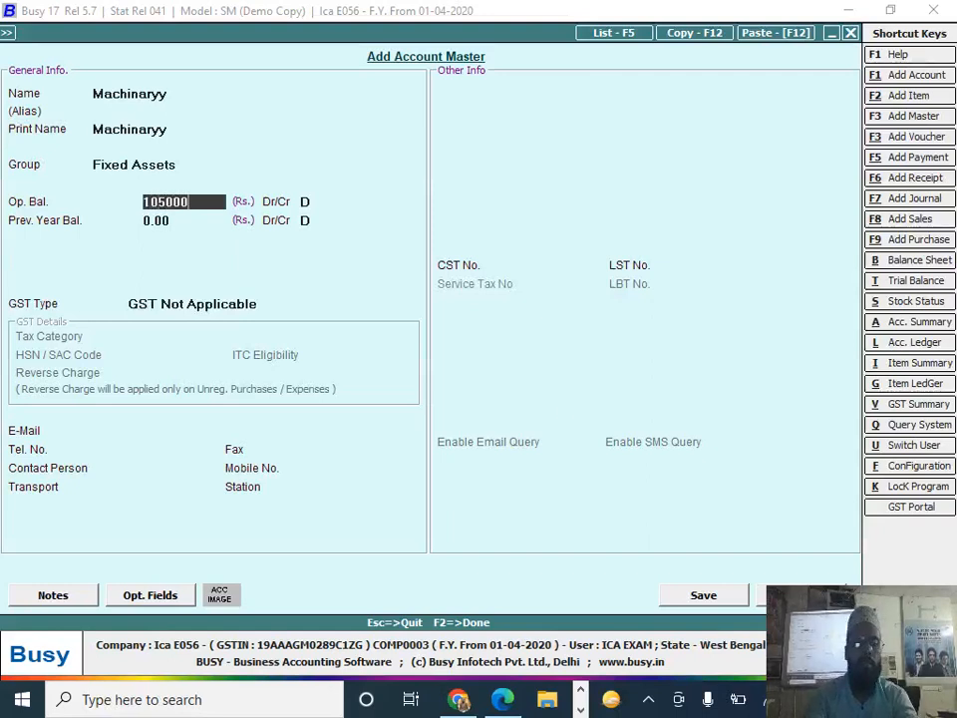
key("Return")
key("Return")
key("Return")
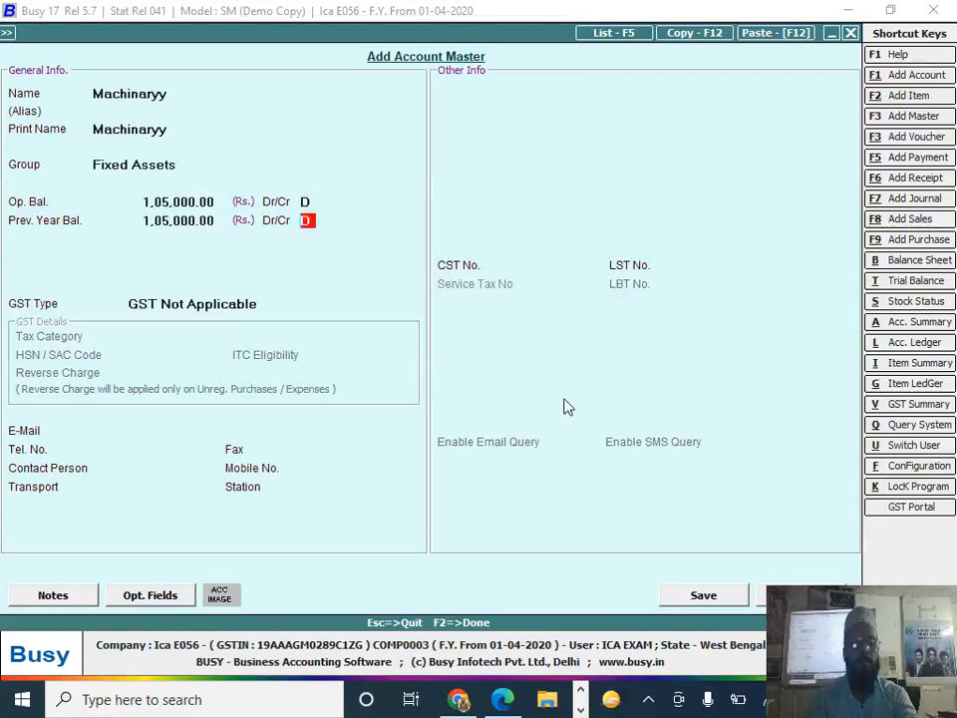
key("Return")
key("Return")
key("Return")
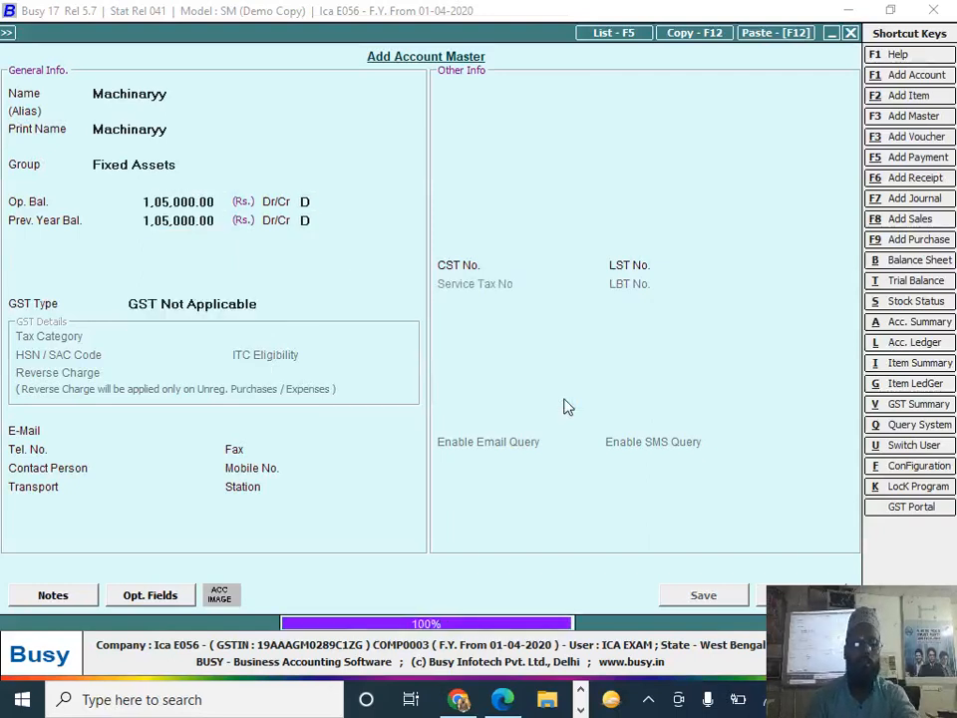
- Name the next account Furniture and assign it to the Fixed Assets group
type("furniture")
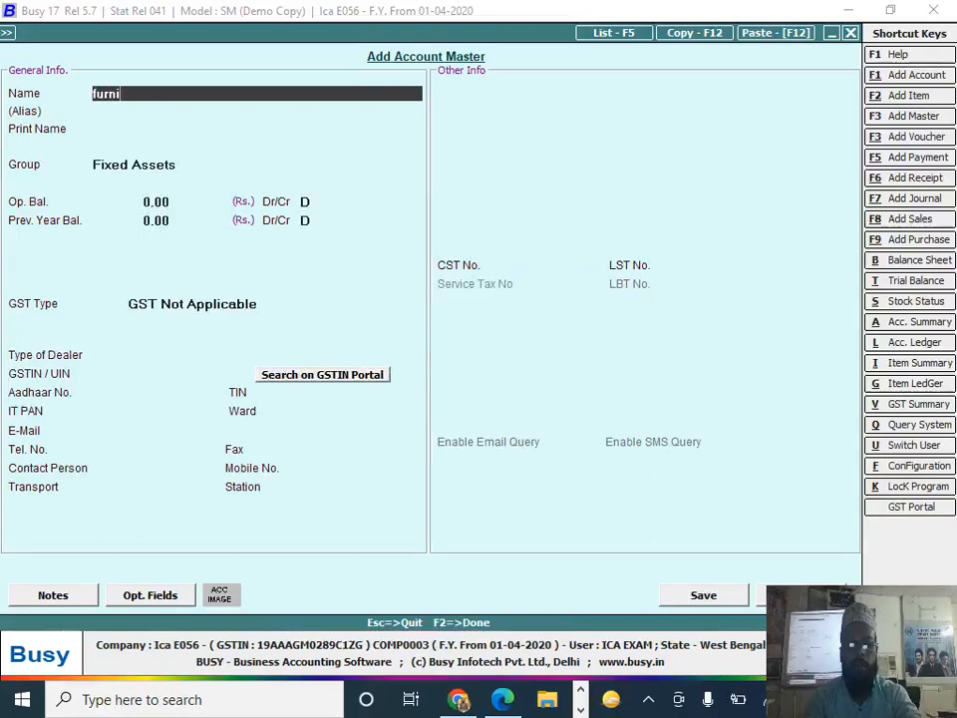
key("Return")
key("Return")
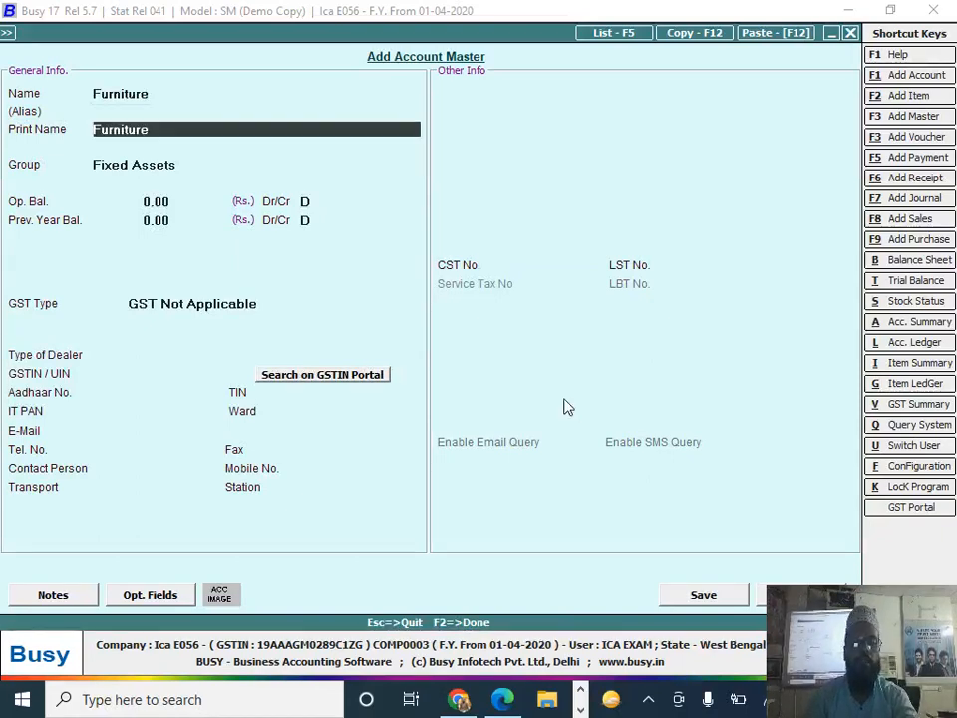
key("Return")
type("F")
key("Return")
key("Return")
key("Return")
key("Return")
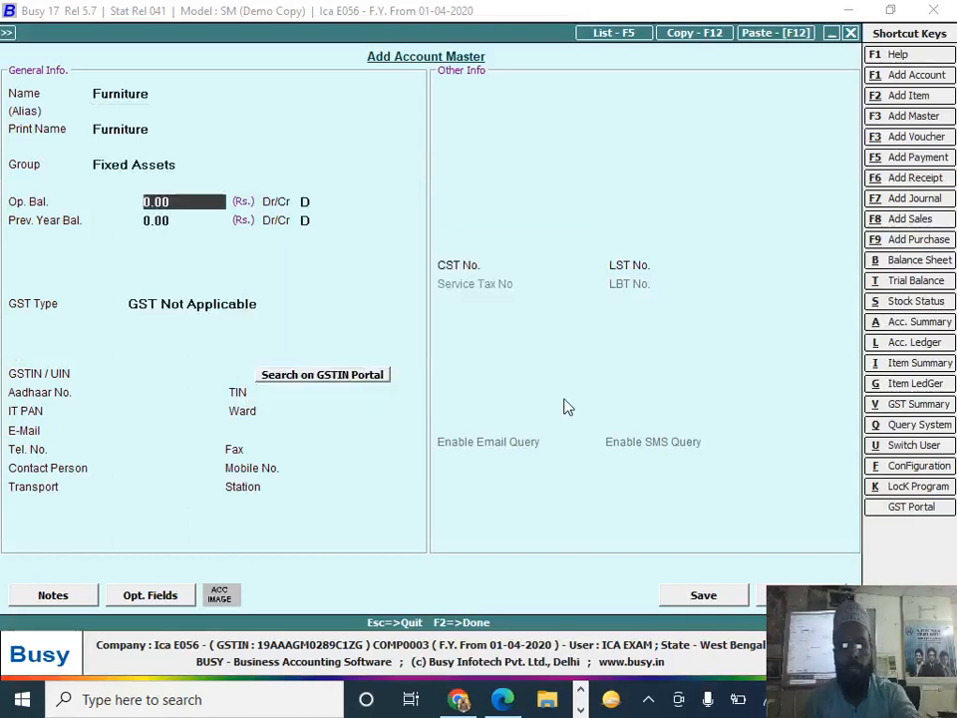
- Set the furniture account's opening balance to 75,000 debit and save the account
type("75000")
key("Return")
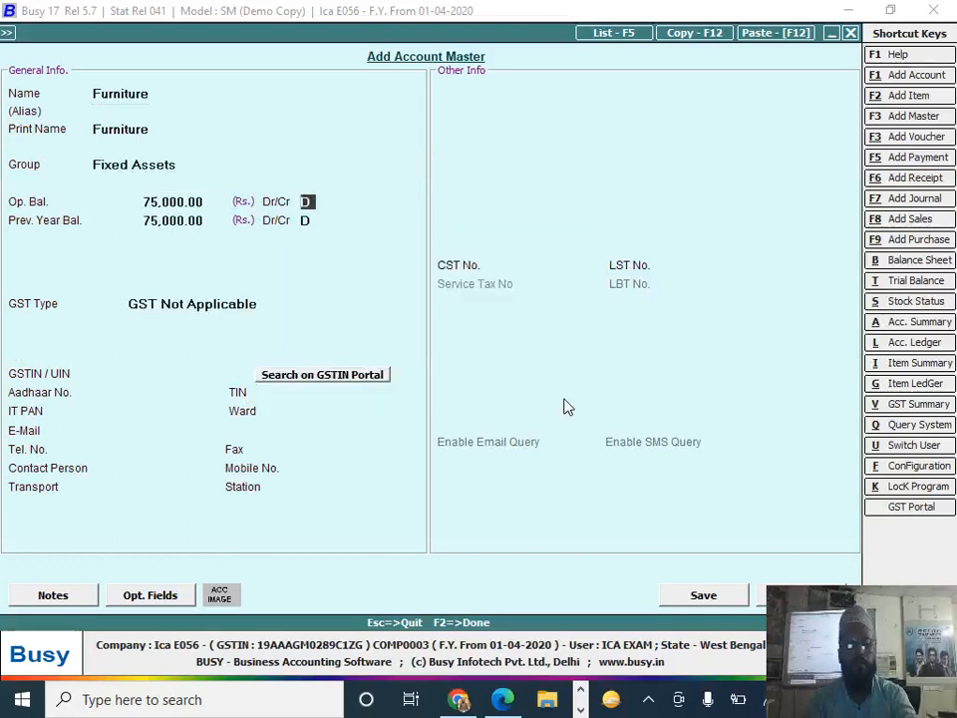
key("F2")
key("Return")
- Check the question paper for the next asset, name the new account Hdfc Bank, and assign it to the Bank Accounts group
key("alt+Tab")
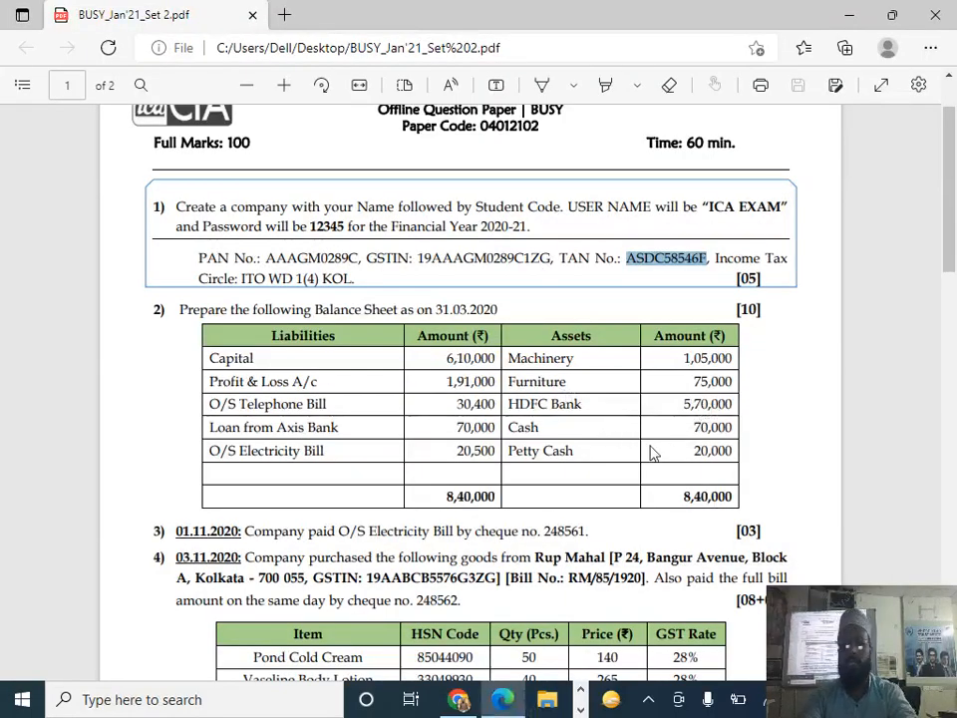
key("alt+Tab")
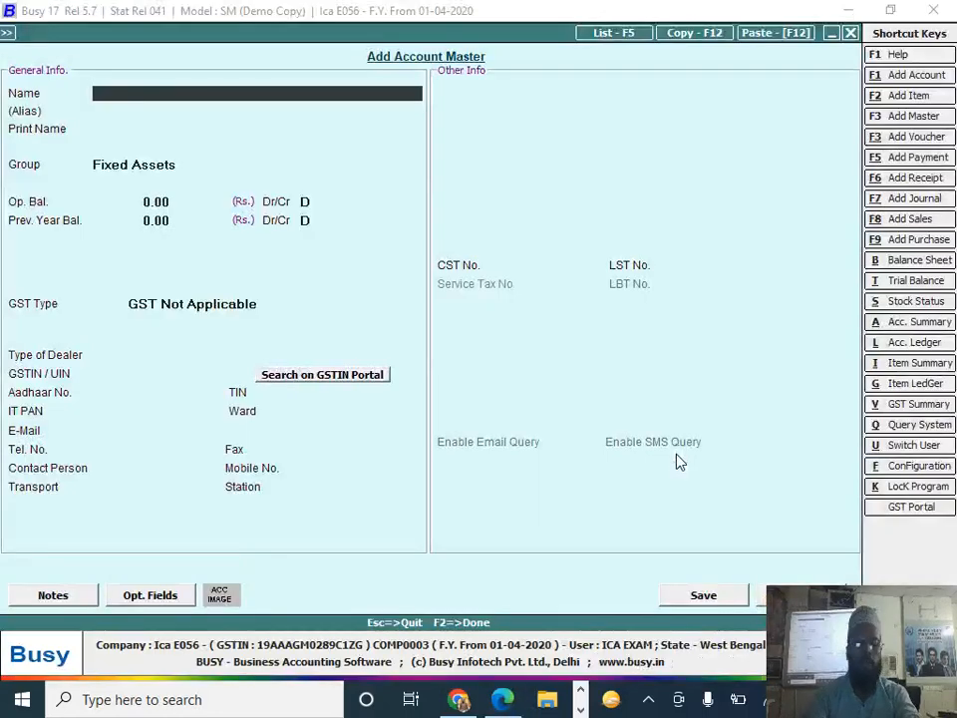
type("hdfc bank")
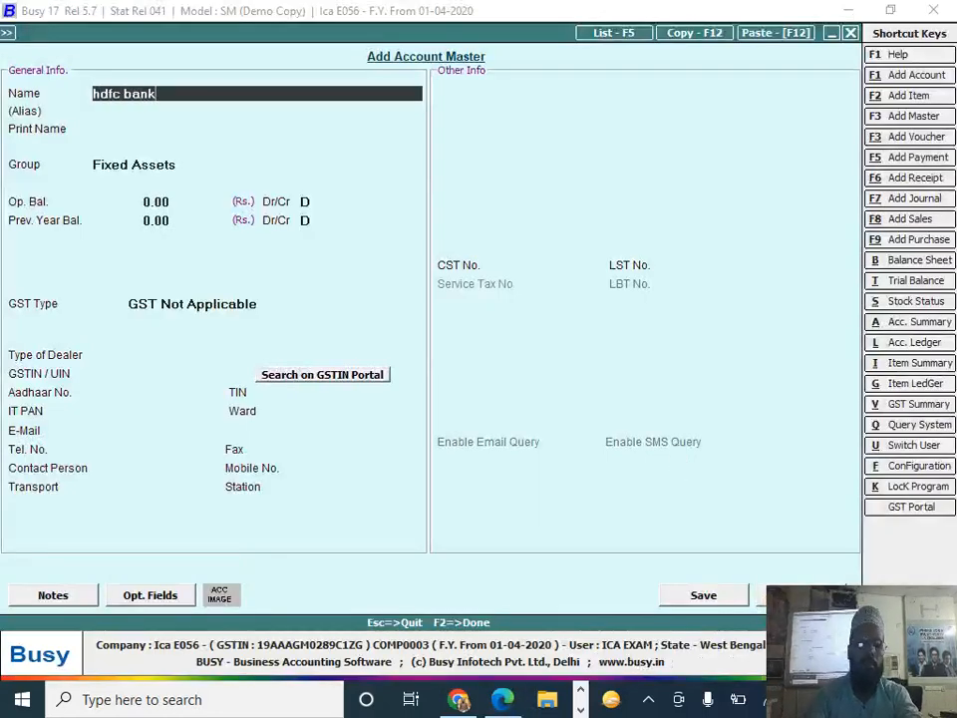
key("Return")
key("Return")
type("b")
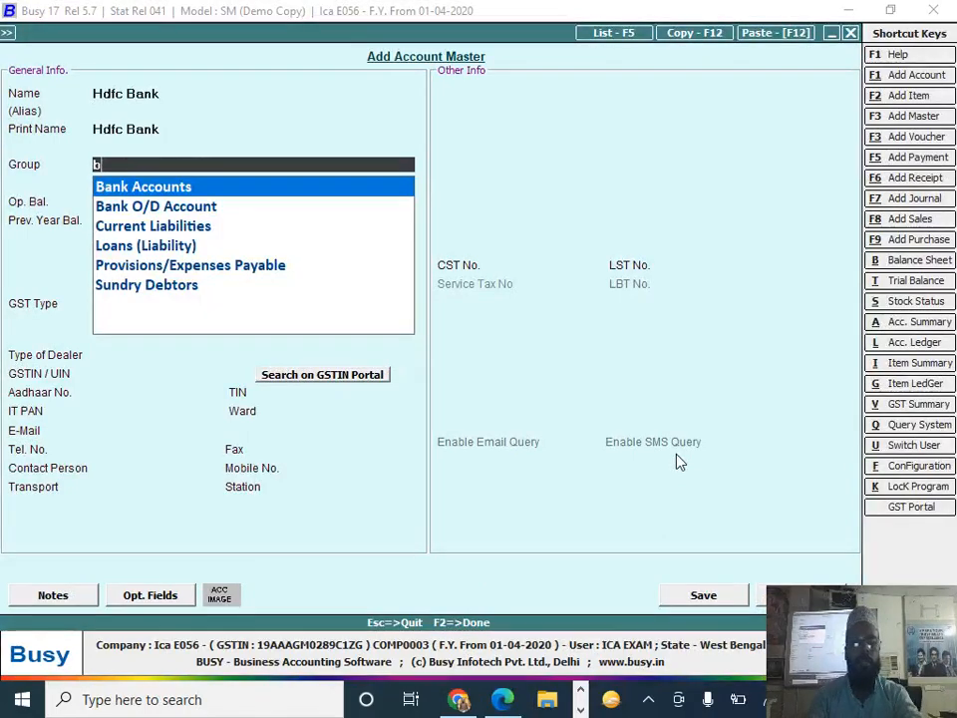
key("Return")
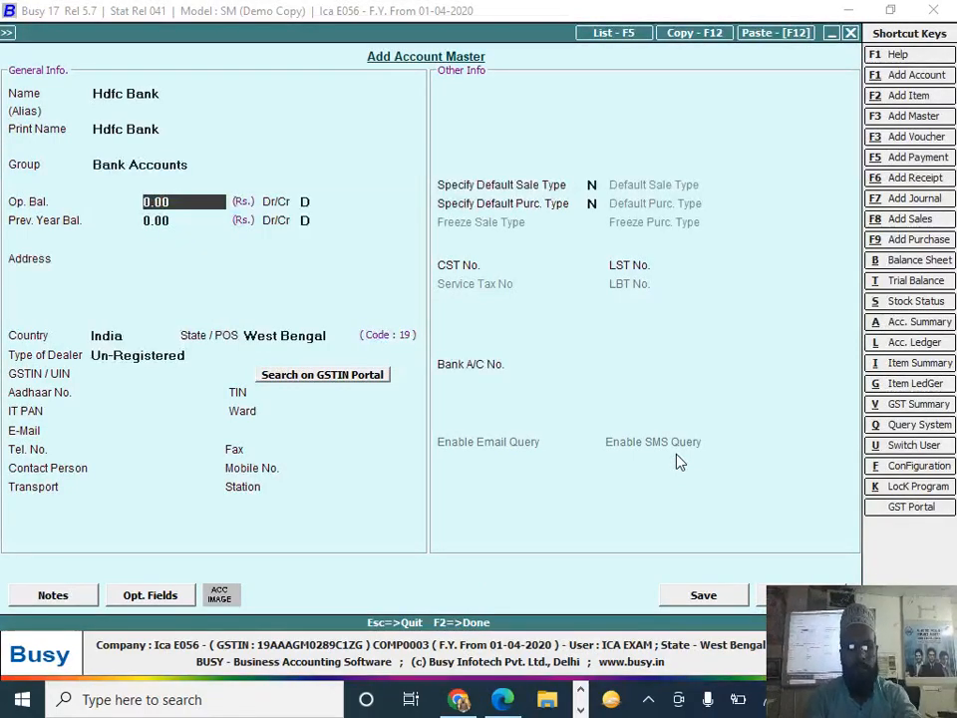
- Look up the HDFC Bank amount in the question paper, set the account's opening balance to 5,70,000 debit, and save it
key("alt+Tab")
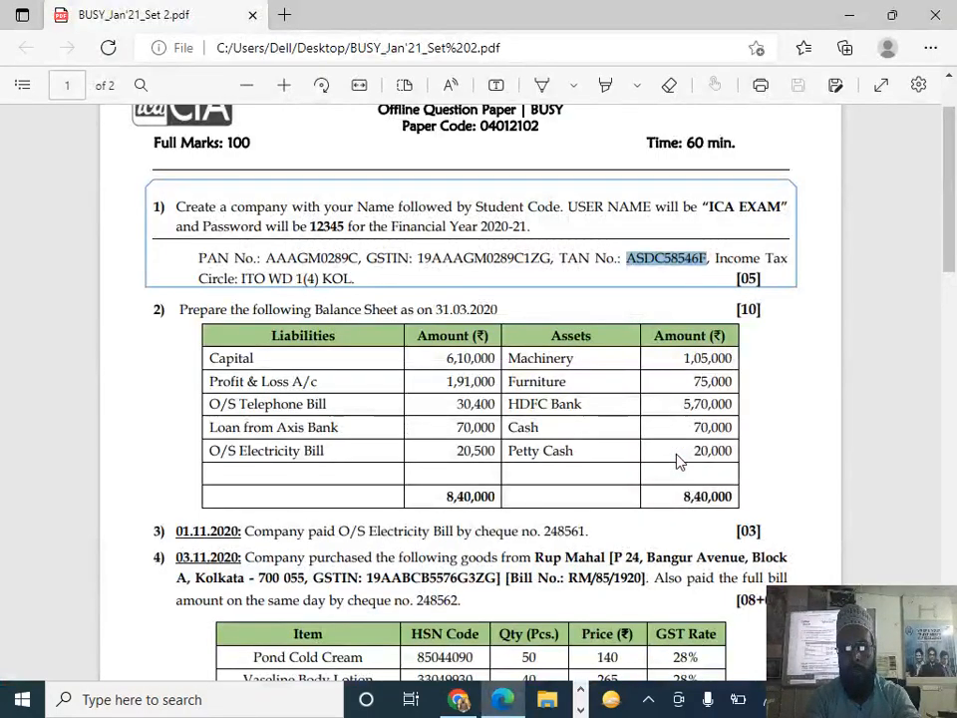
key("alt+Tab")
type("57000")
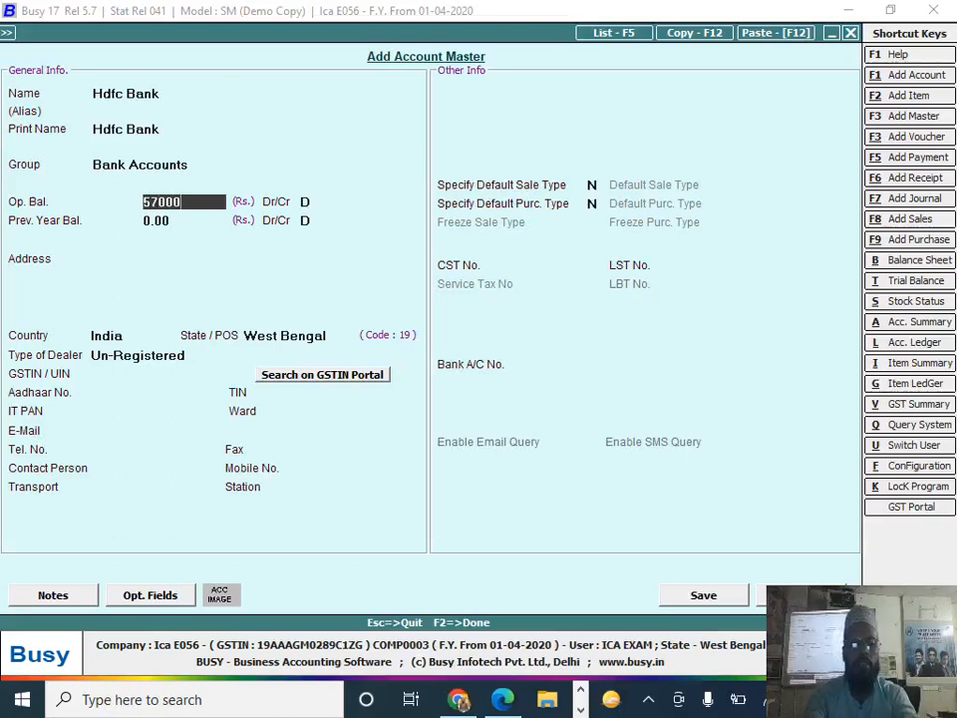
key("Return")
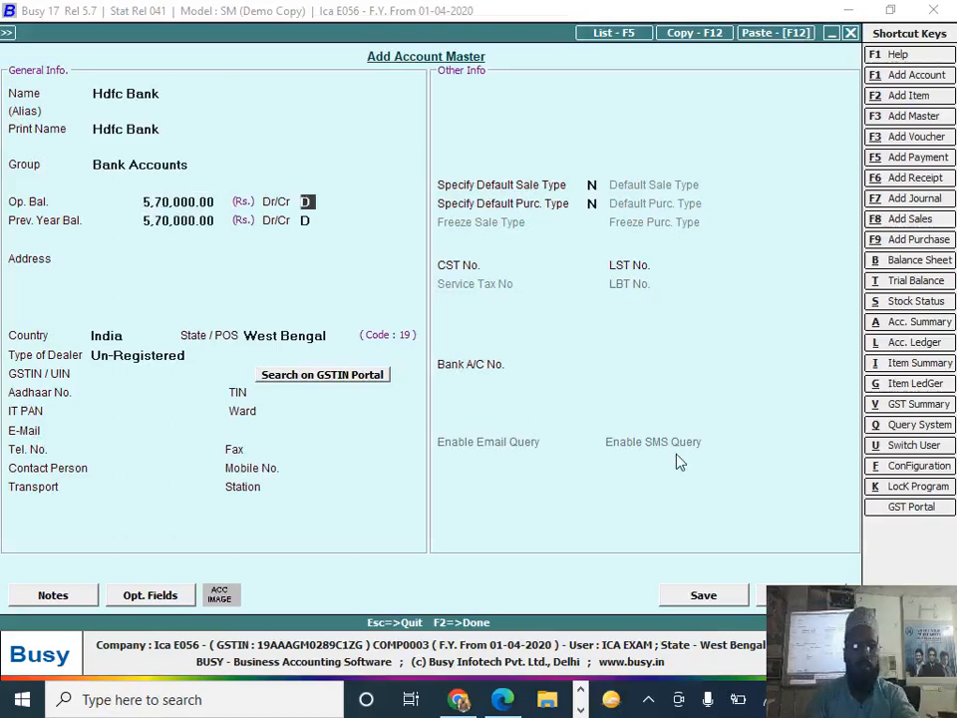
key("F2")
key("Return")
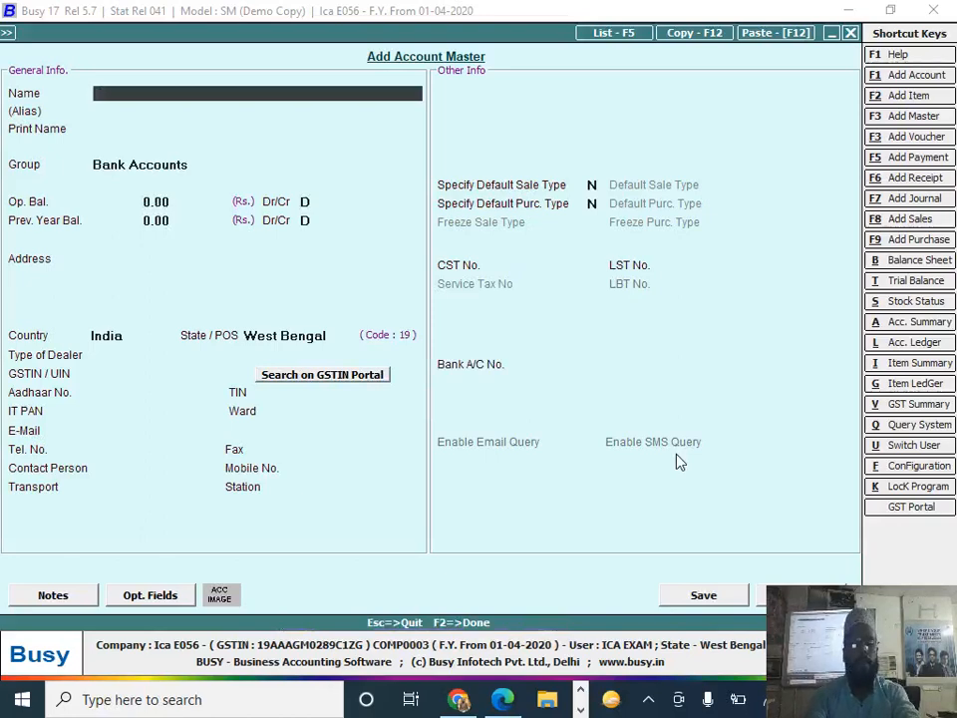
- Name the next account Petty Cash and assign it to the Cash-in-hand group
type("petty c")
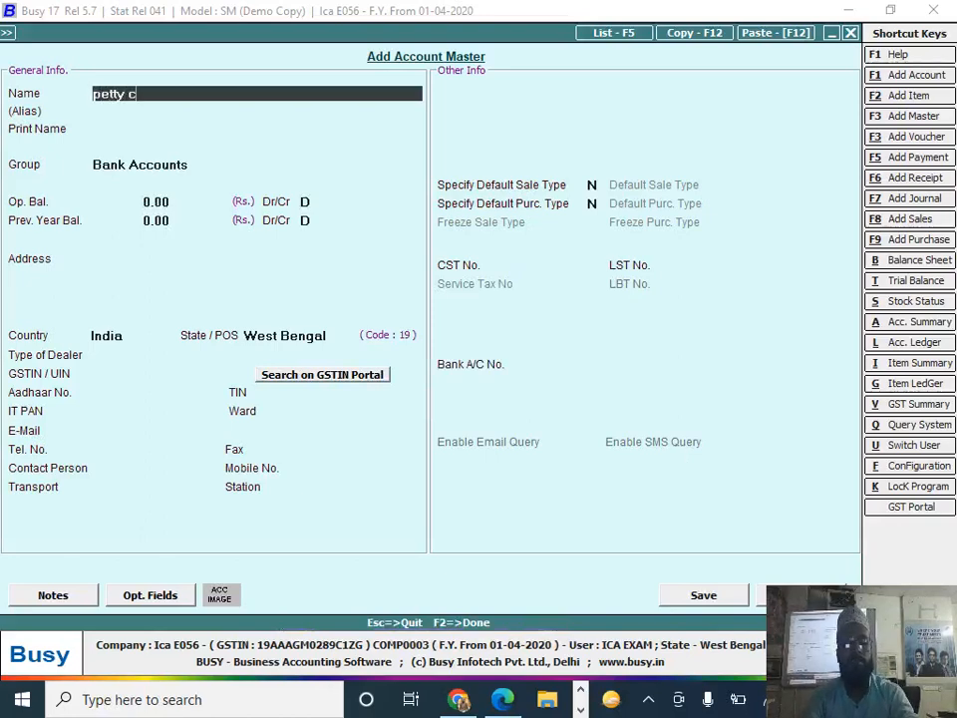
type("ash")
key("Return")
key("Return")
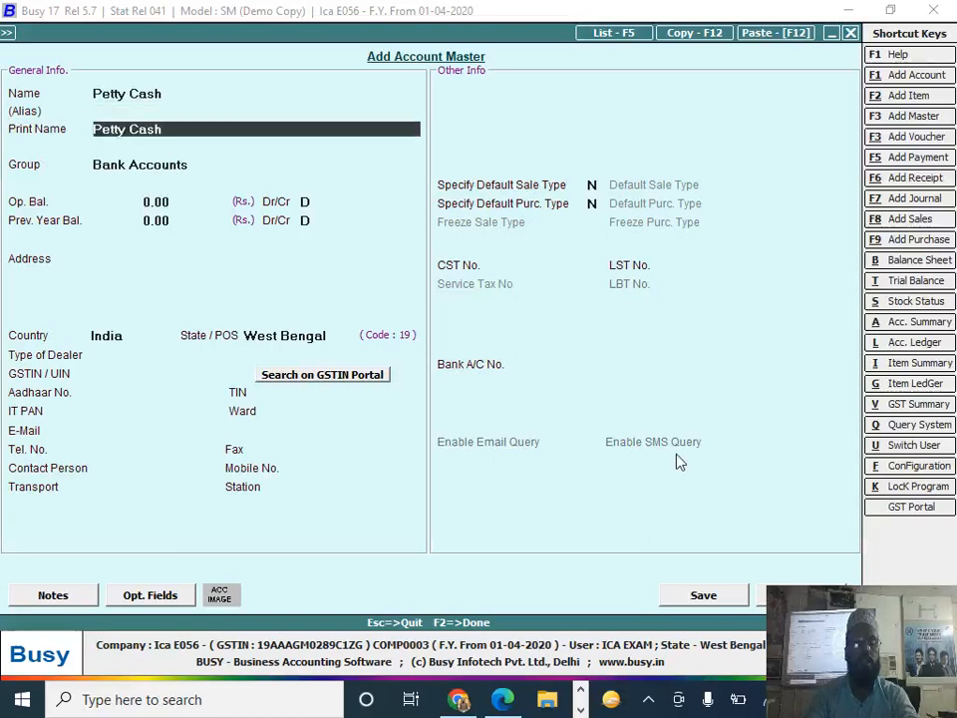
key("Return")
type("c")
key("Down")
key("Return")
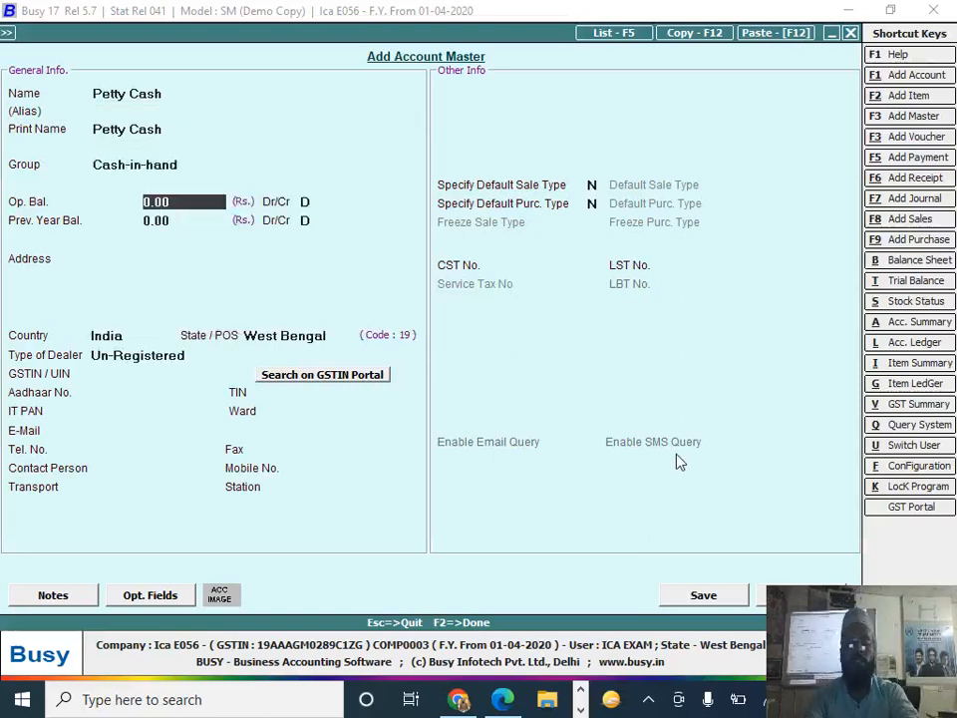
- Set the petty cash account's opening balance to 20,000 debit after checking the question paper, and save the account
type("20")
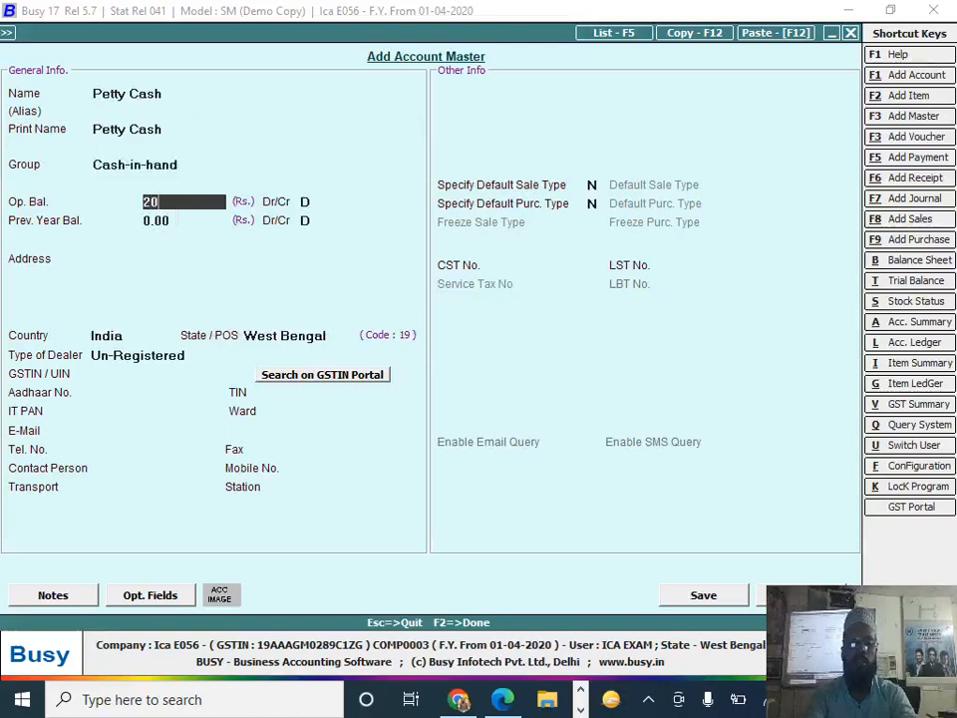
key("alt+Tab")
key("alt+Tab")
type("000")
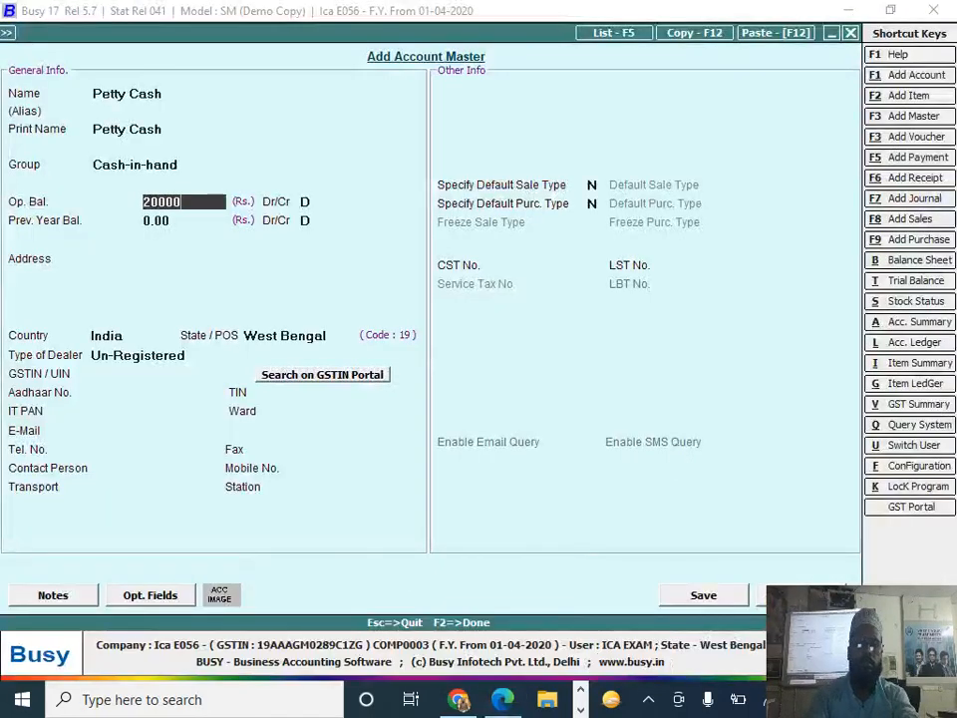
key("Return")
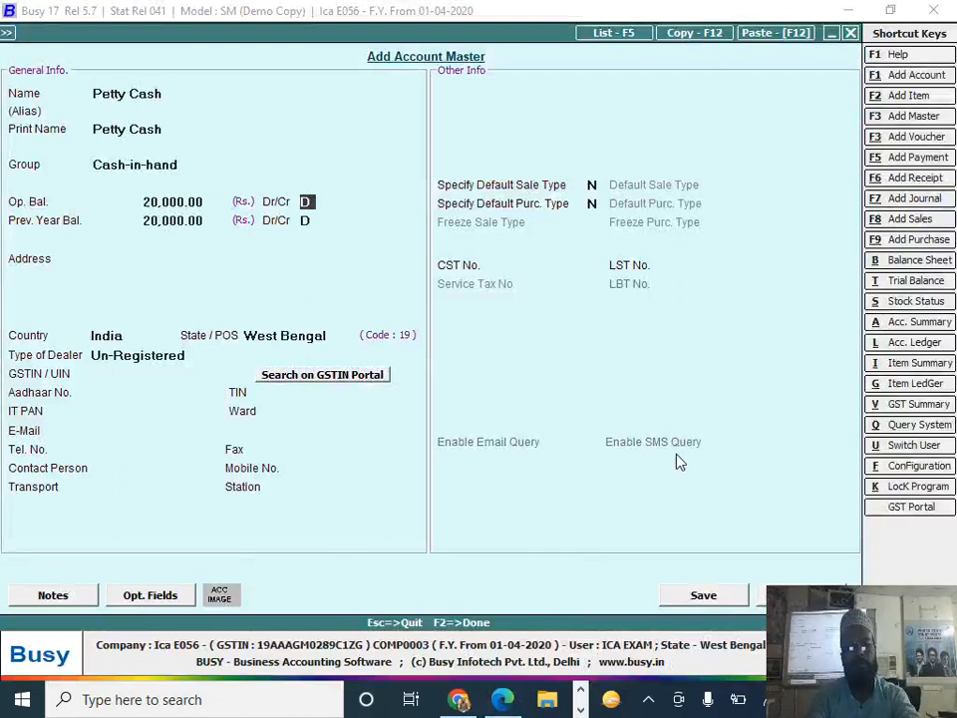
key("Return")
key("Escape")
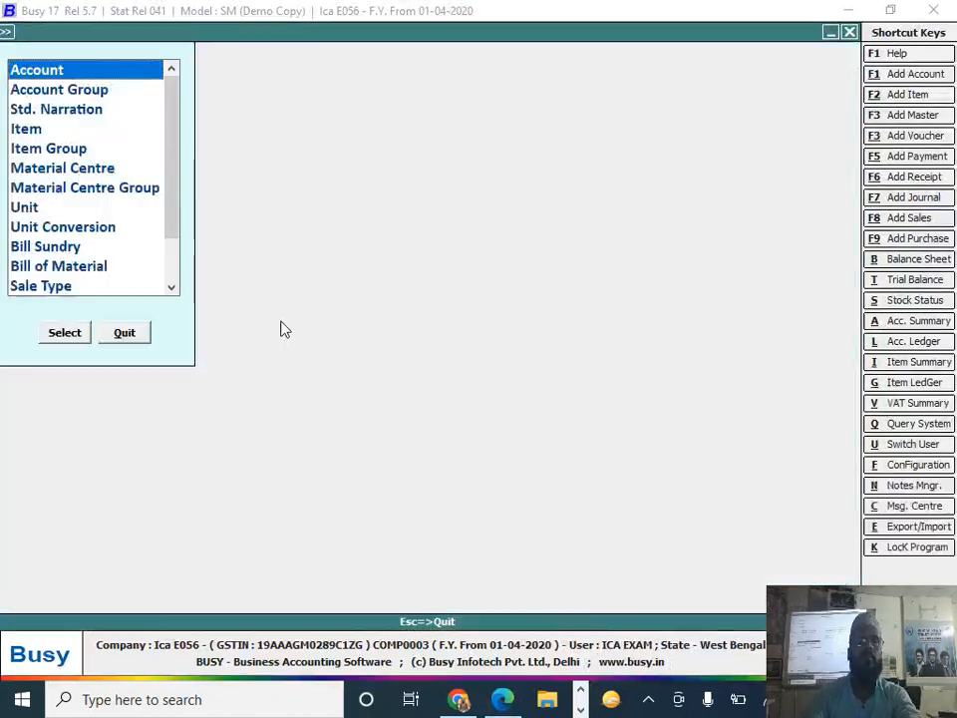
key("Return")
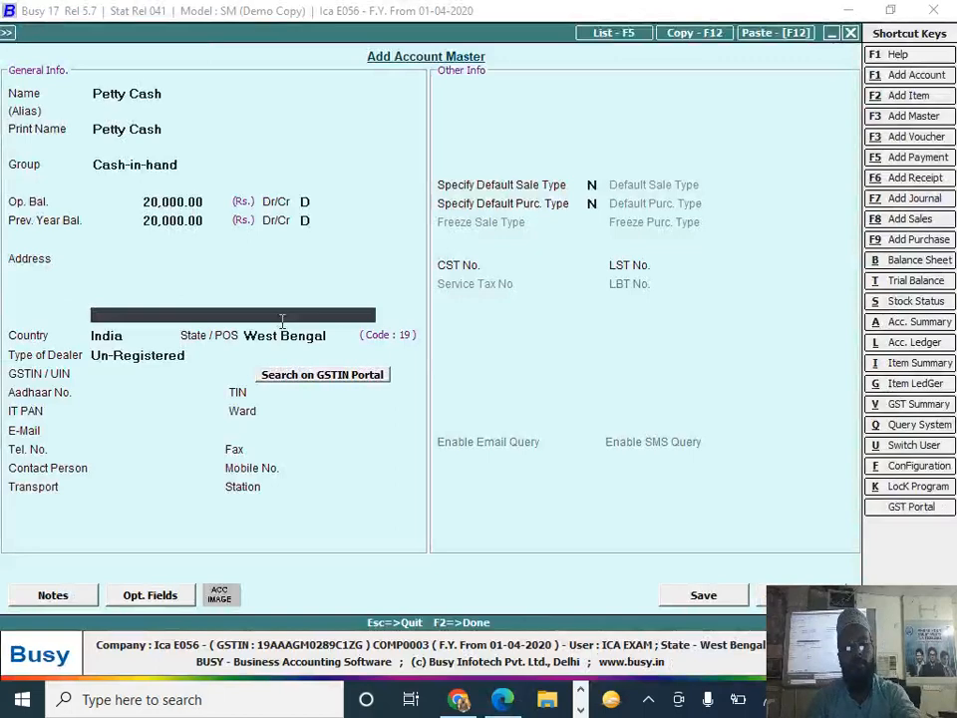
key("Escape")
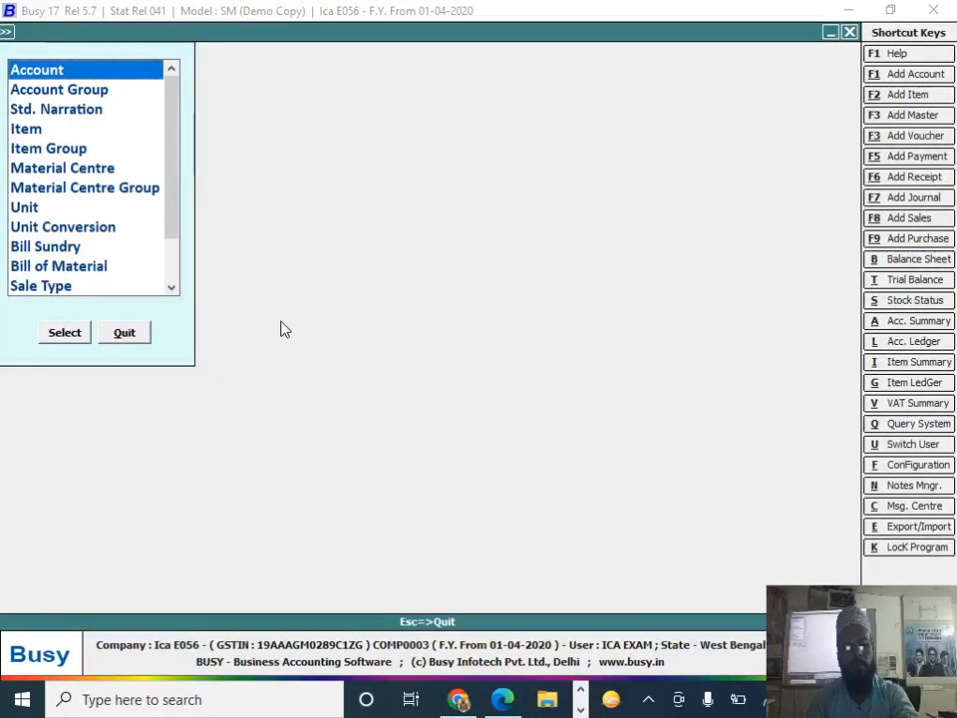
key("F2")
key("Return")
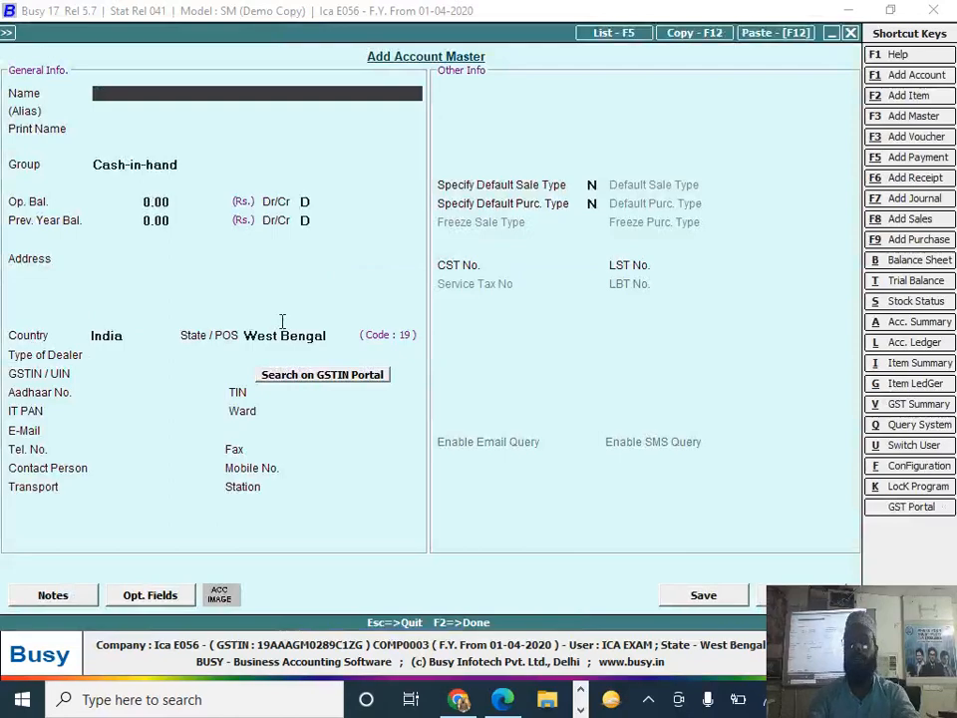
- Check the question paper again and close the blank account form to return to the list of masters
key("alt+Tab")
key("alt+Tab")
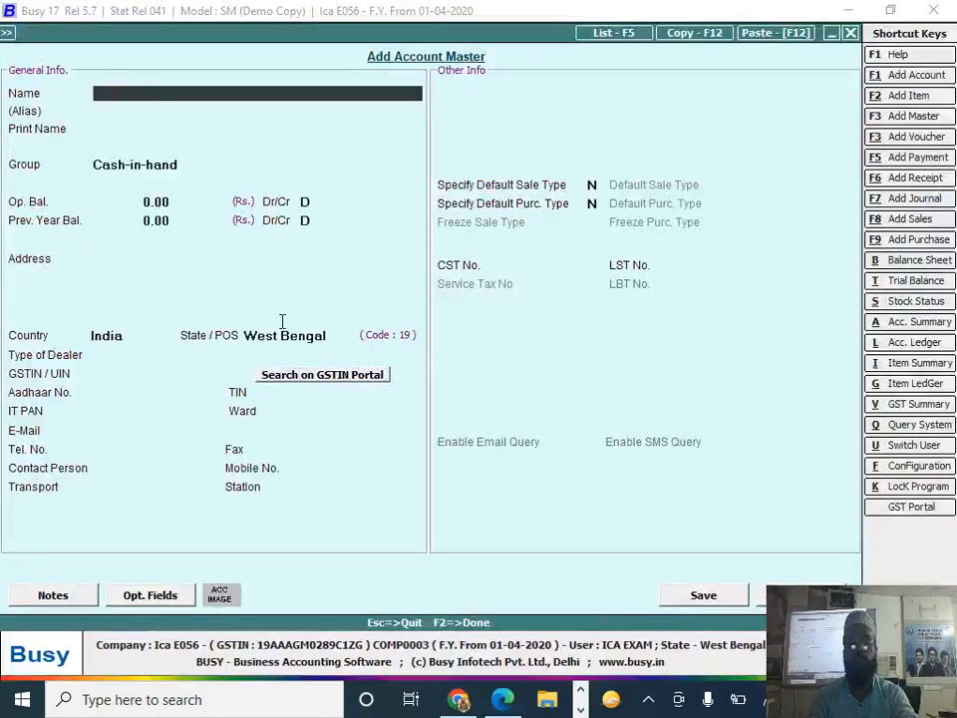
key("Escape")
key("Escape")
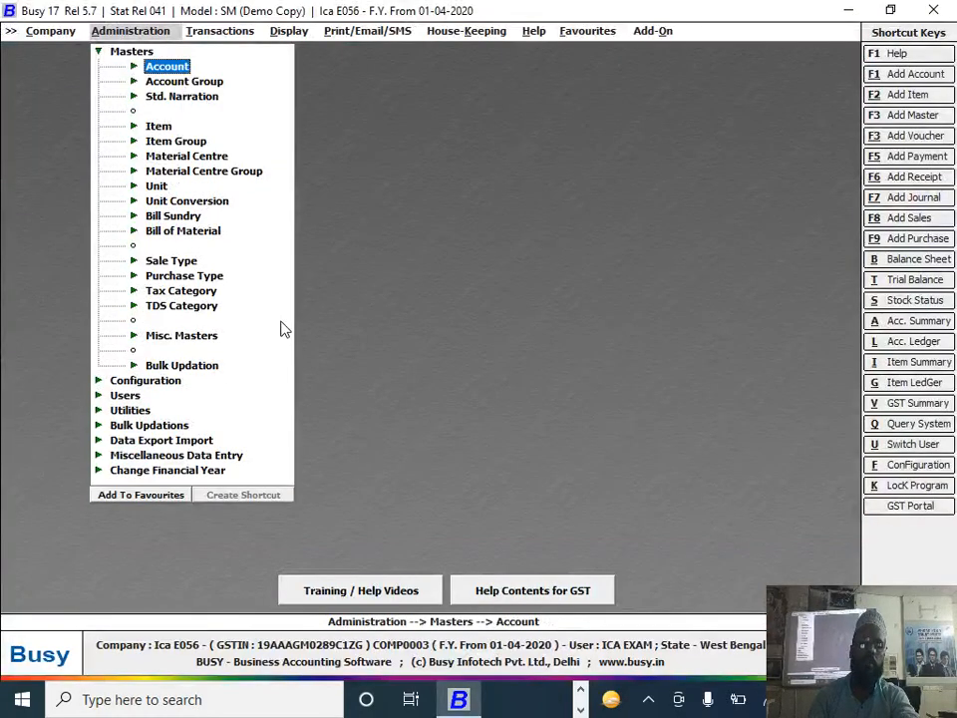
- Display the list of account masters on the screen
key("Return")
key("Down")
key("Down")
key("Return")
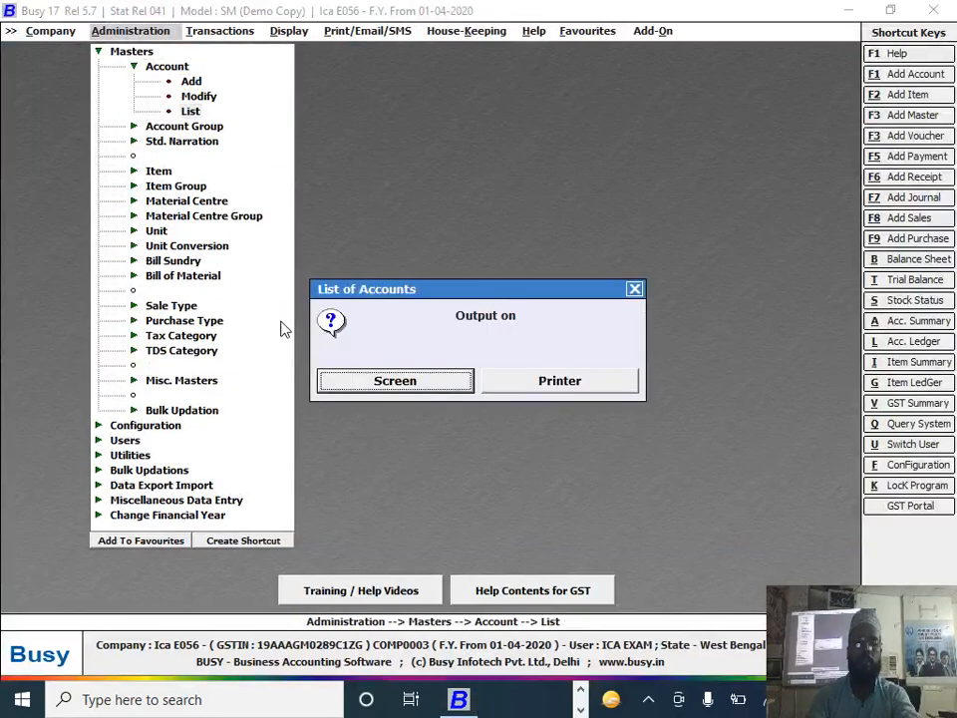
key("Return")
key("Return")
key("Return")
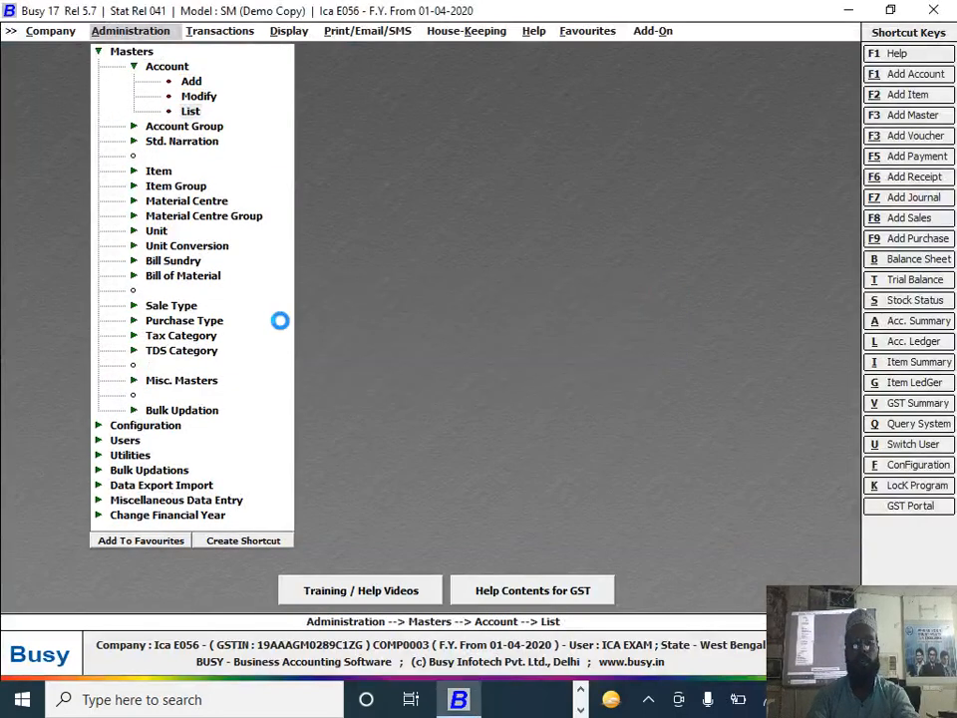
- Locate the Cash account in the list of accounts and open it for modification
key("c")
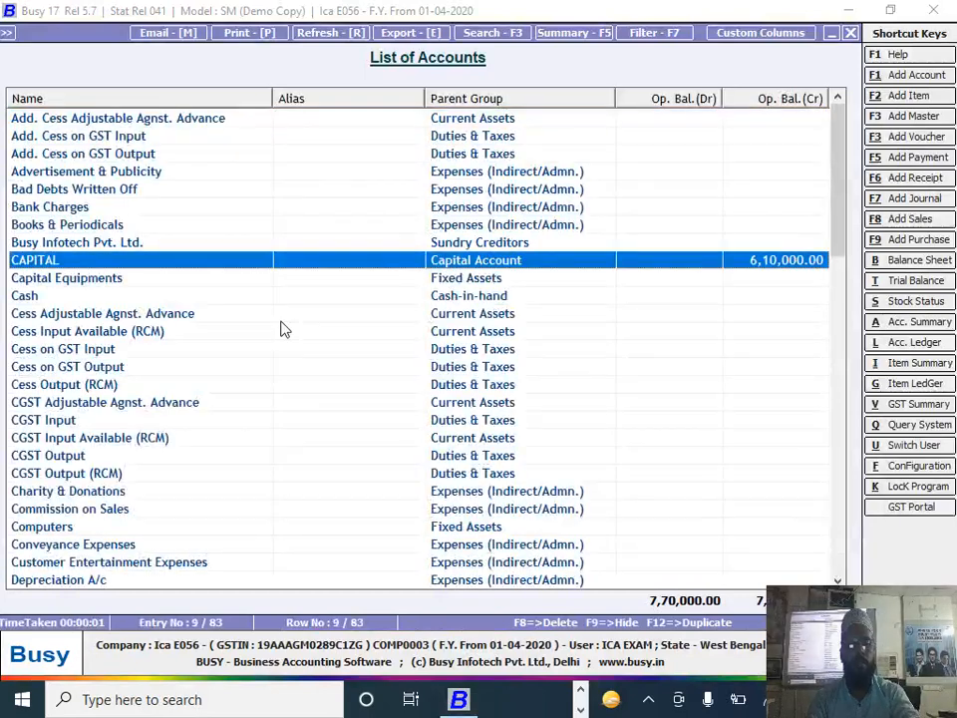
key("Down")
key("Down")
key("Down")
key("Down")
key("Down")
key("Down")
key("Down")
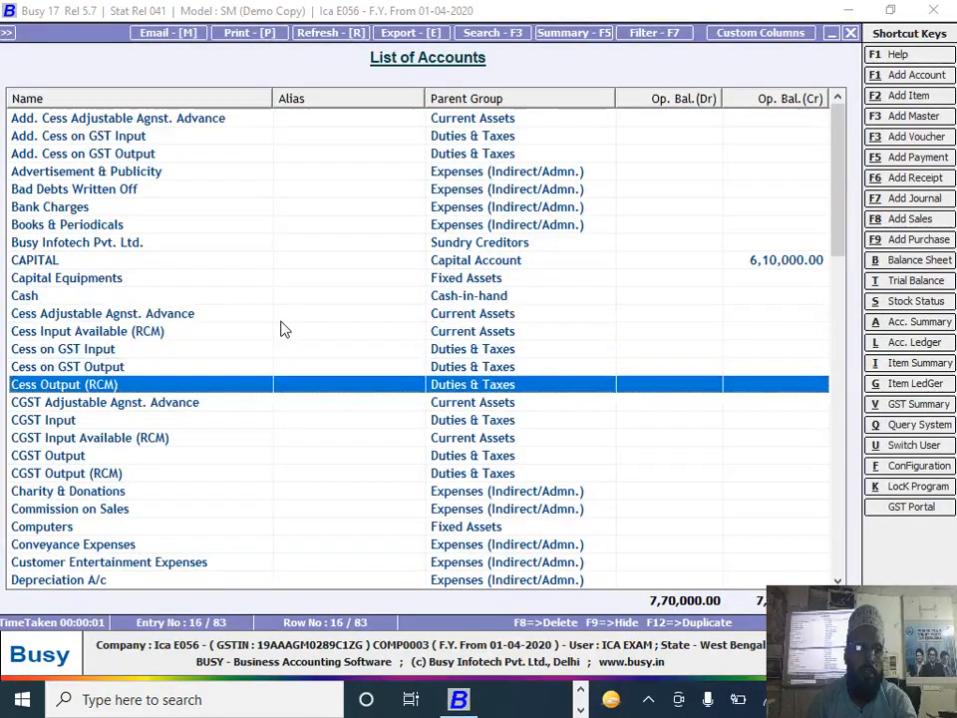
key("Up")
key("Up")
key("Up")
key("Up")
key("Up")
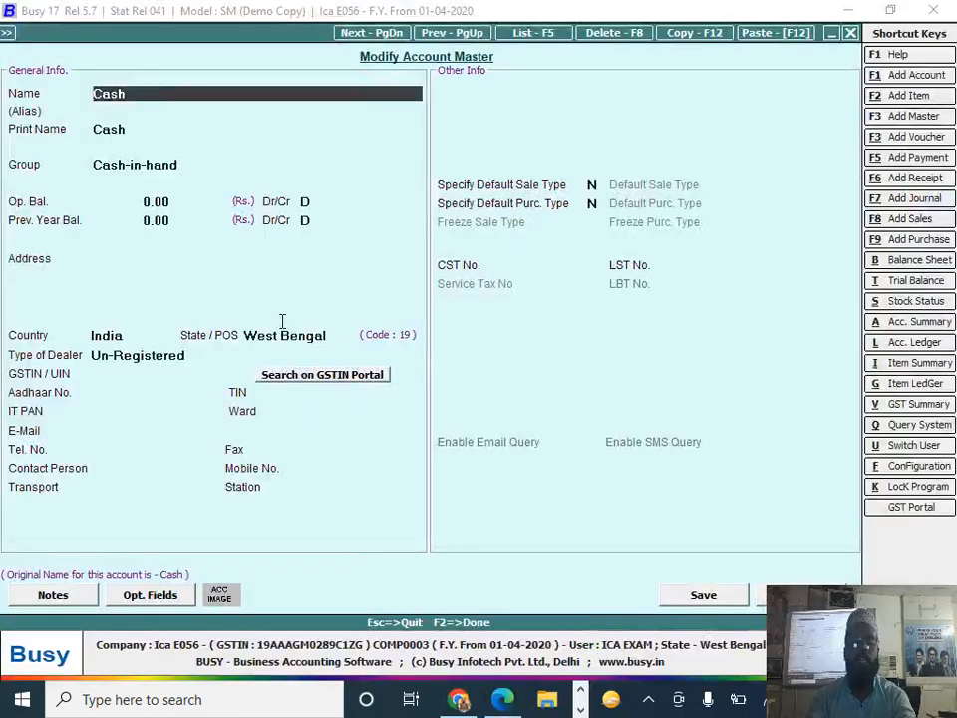
- Set the Cash account's opening balance to 70,000 debit and save the account
key("Return")
key("Return")
key("Return")
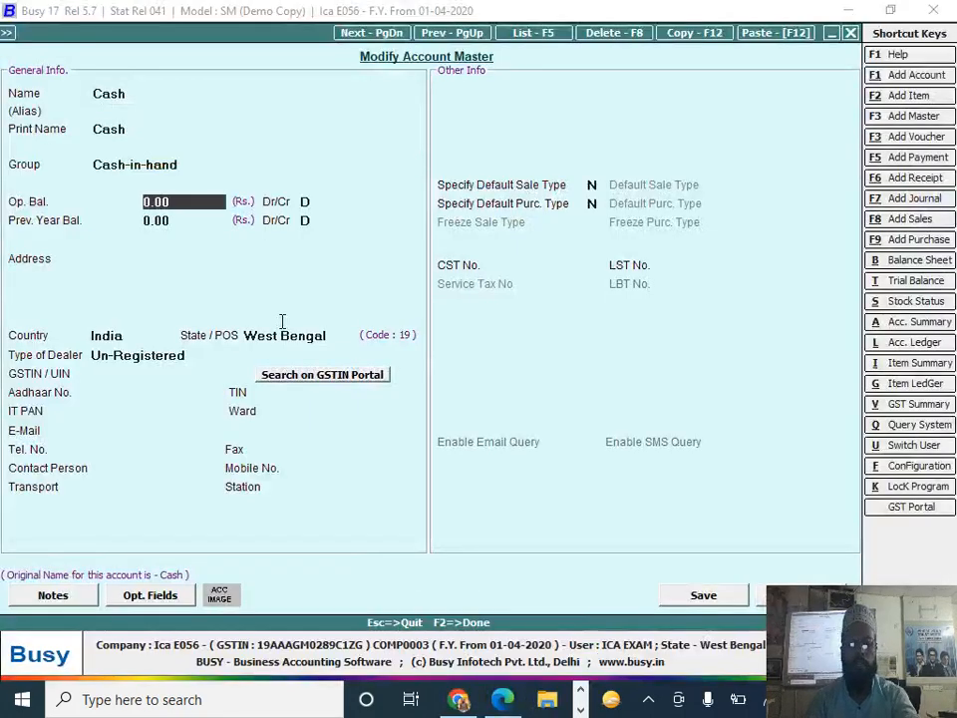
type("70000")
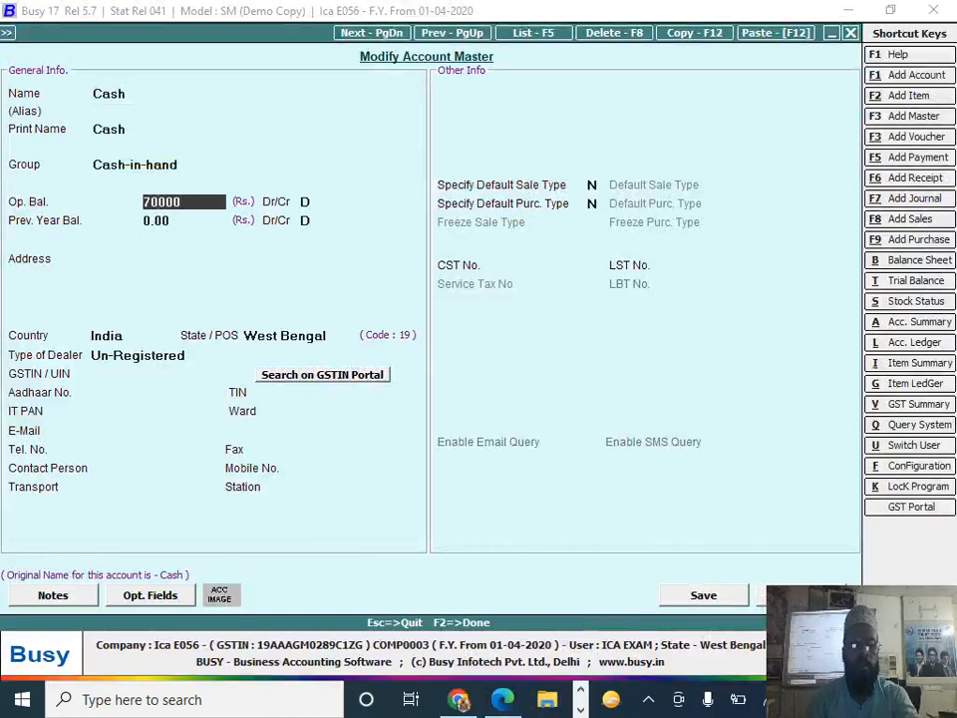
key("Return")
key("F2")
key("Return")
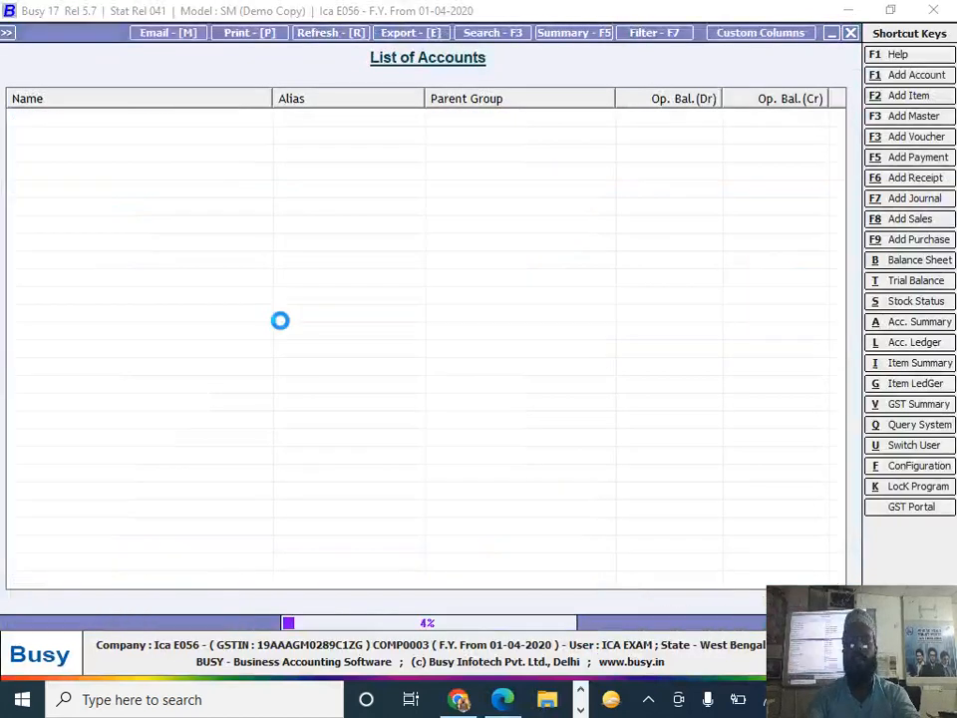
- Find the Profit & Loss account in the list and open it for modification
key("p")
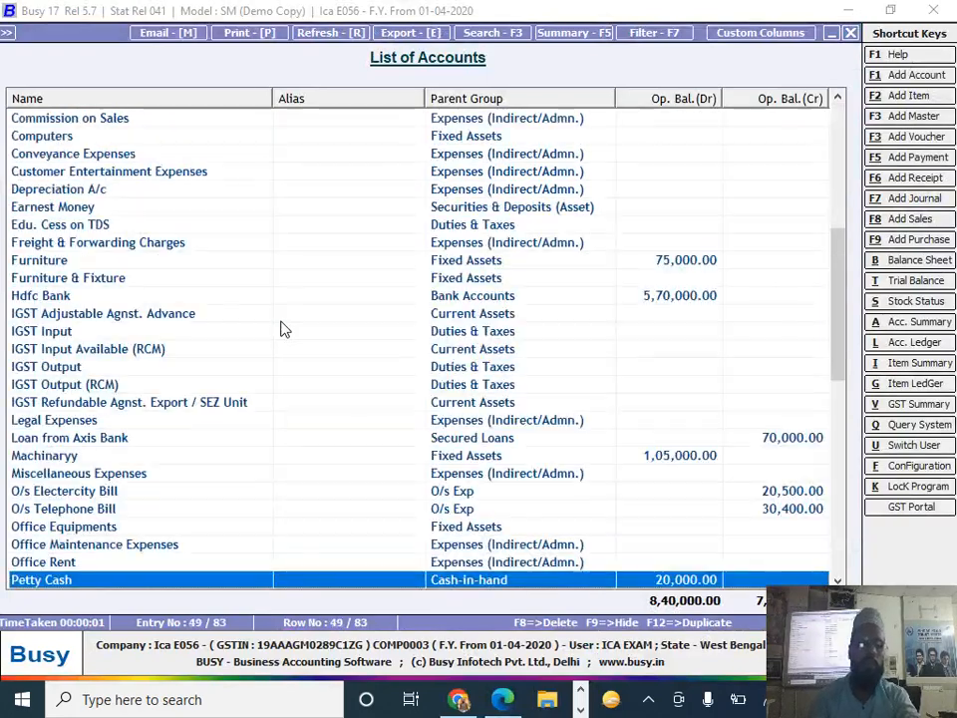
key("Down")
key("Down")
key("Down")
key("Down")
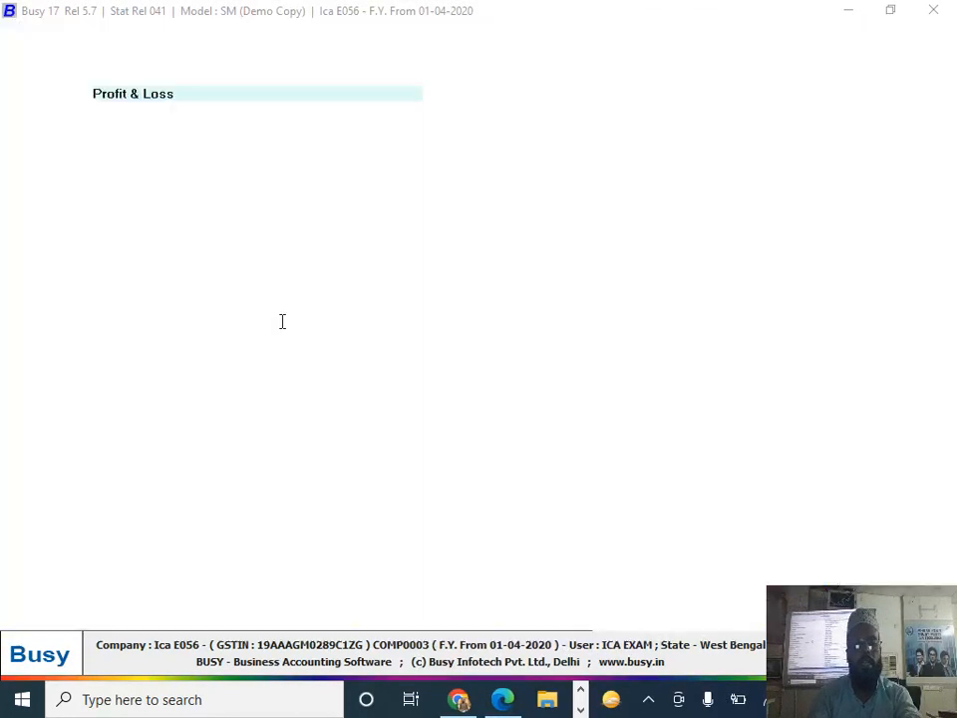
- Set the Profit & Loss account's opening balance to 1,91,000 debit and save the account
key("Return")
key("Return")
key("Return")
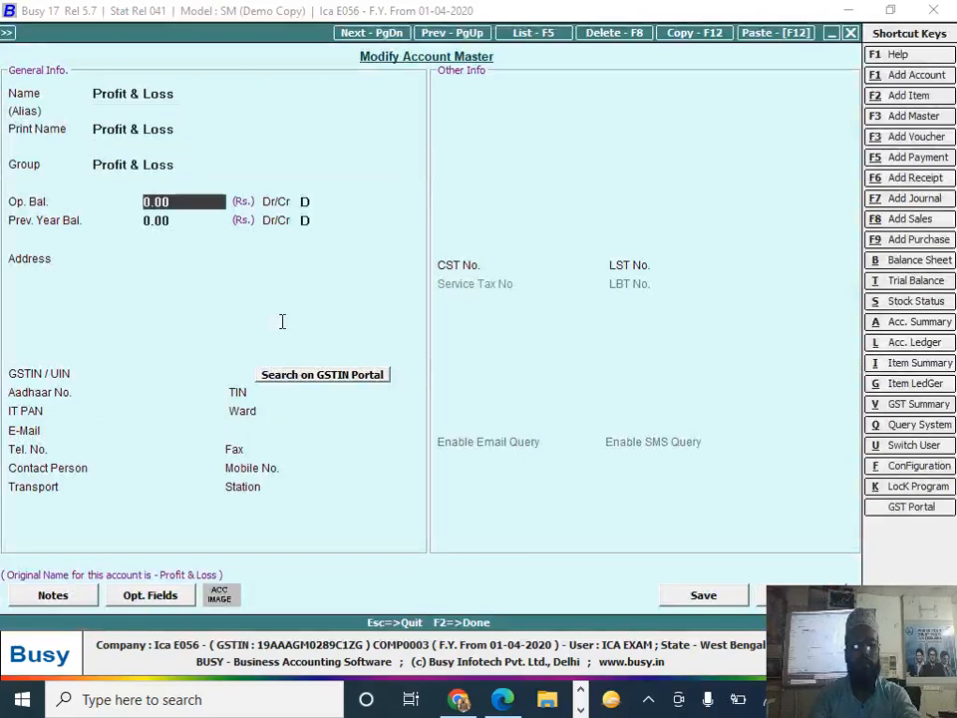
type("191000")
key("Return")
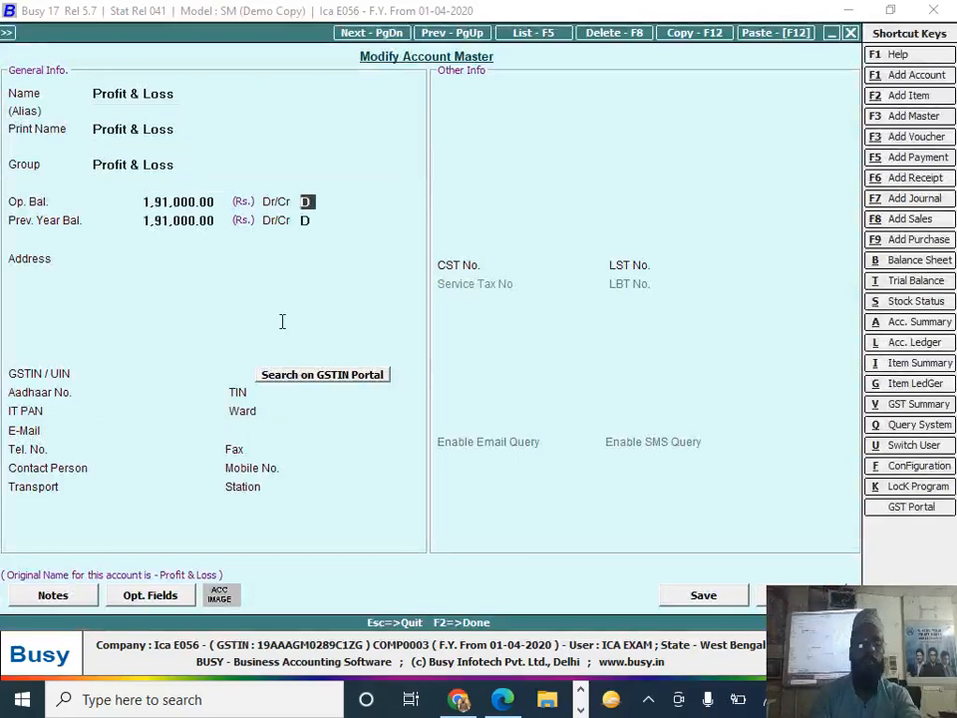
key("Return")
key("F2")
key("Return")
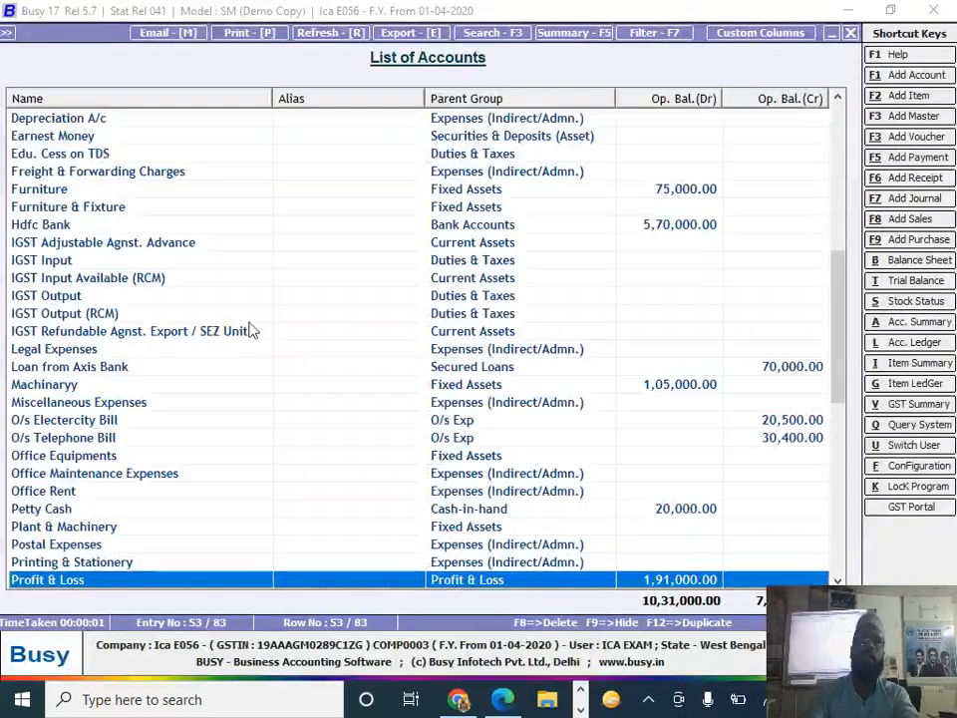
- Review the balance sheet and the 01.11.2020 transaction in the question paper, return to Busy, and close the list of accounts
key("alt+Tab")
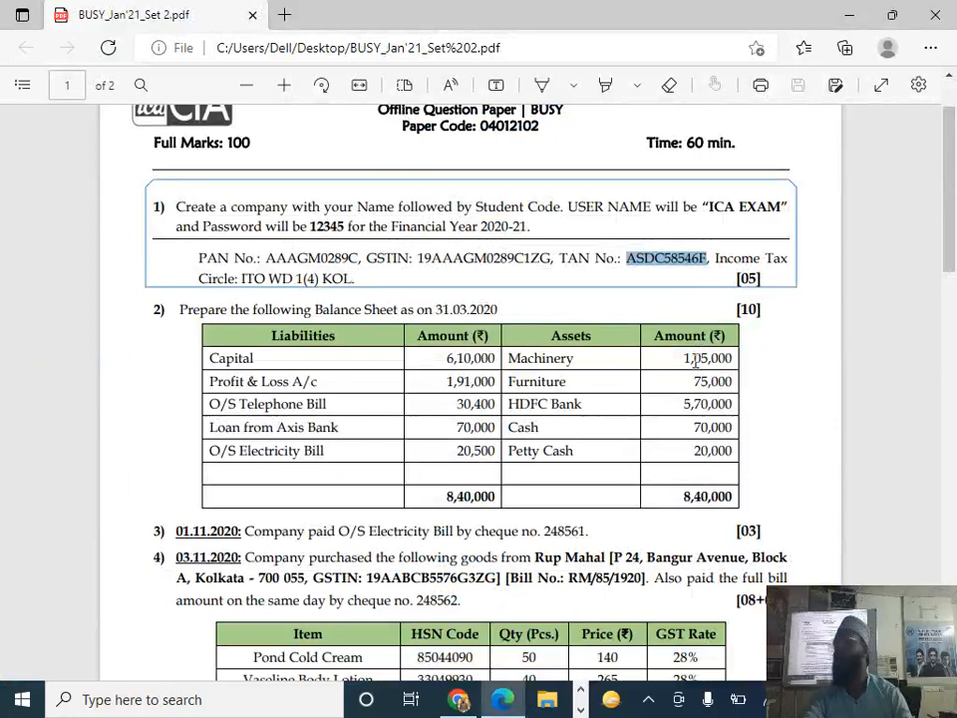
scroll(695, 361, "down", 3)
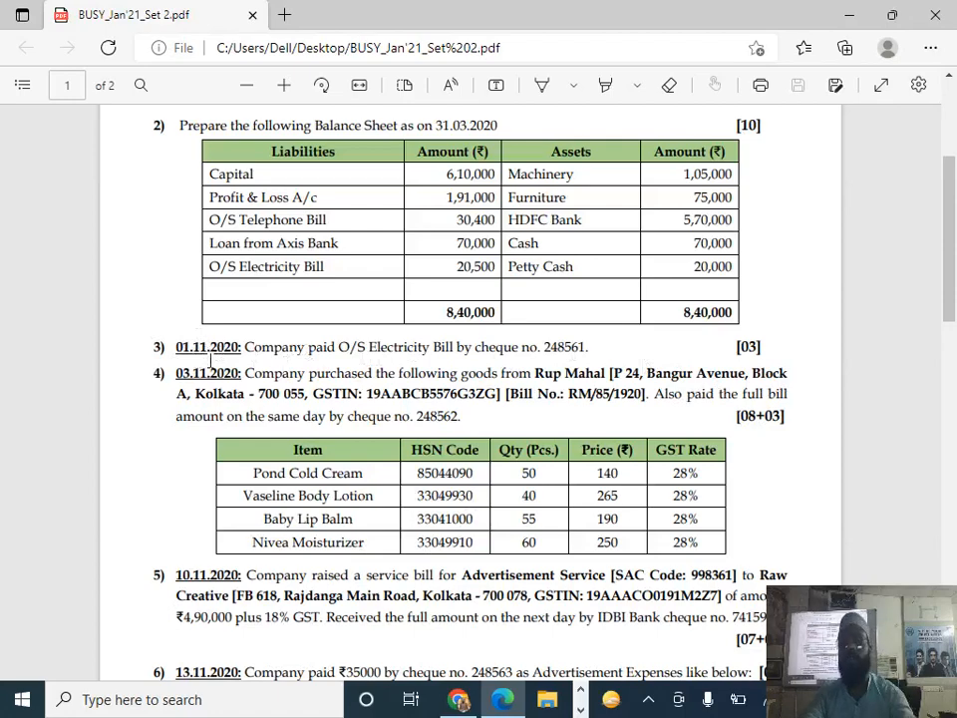
key("alt+Tab")
key("alt+Tab")
key("alt+Tab")
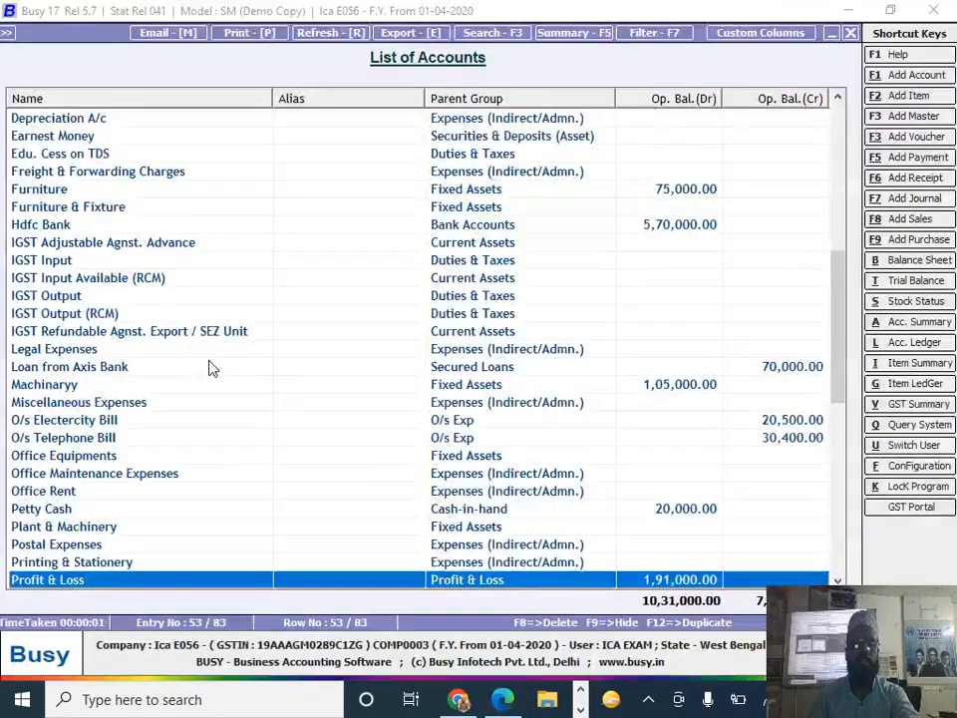
key("Escape")
key("Escape")
- Start a new payment voucher in the Main series dated 01-11-2020, with GST nature Not Applicable/Non-GST
key("Right")
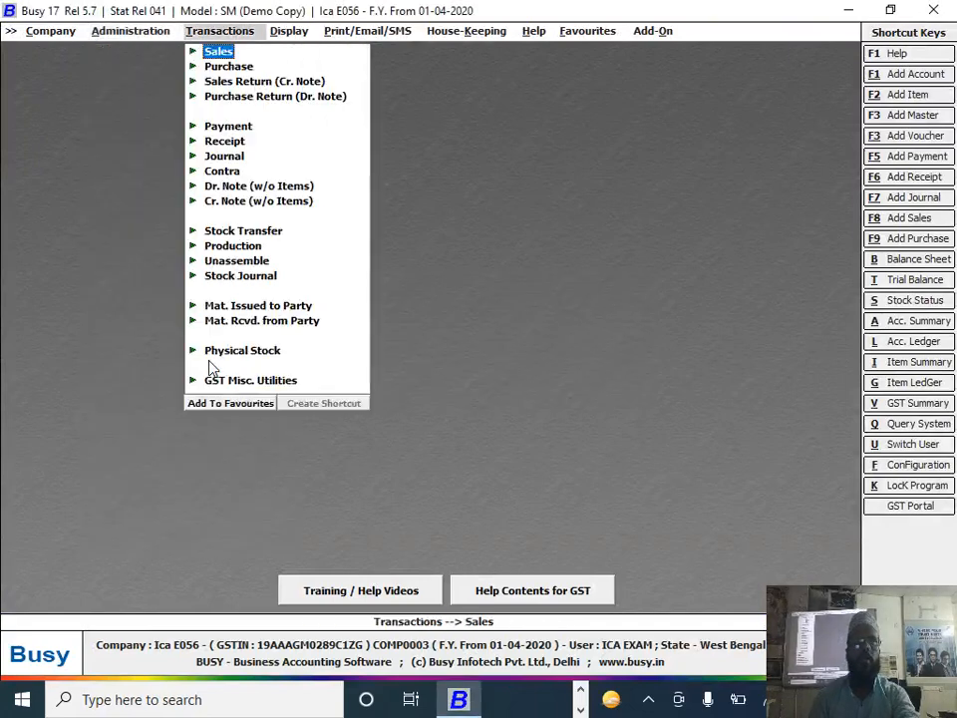
key("Down")
key("Down")
key("Down")
key("Down")
key("Return")
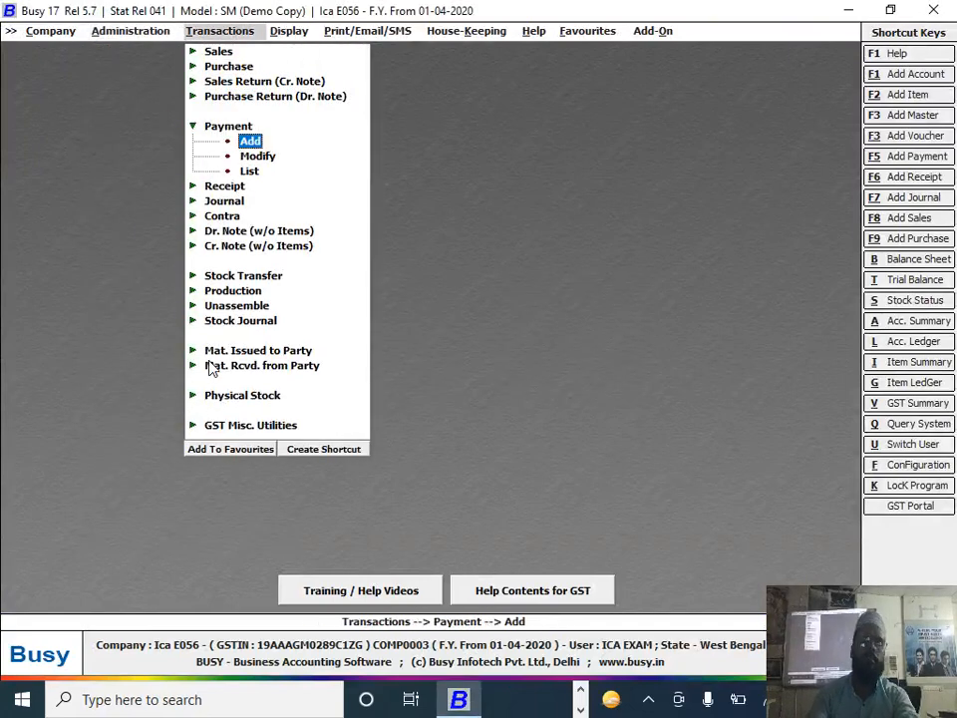
key("Return")
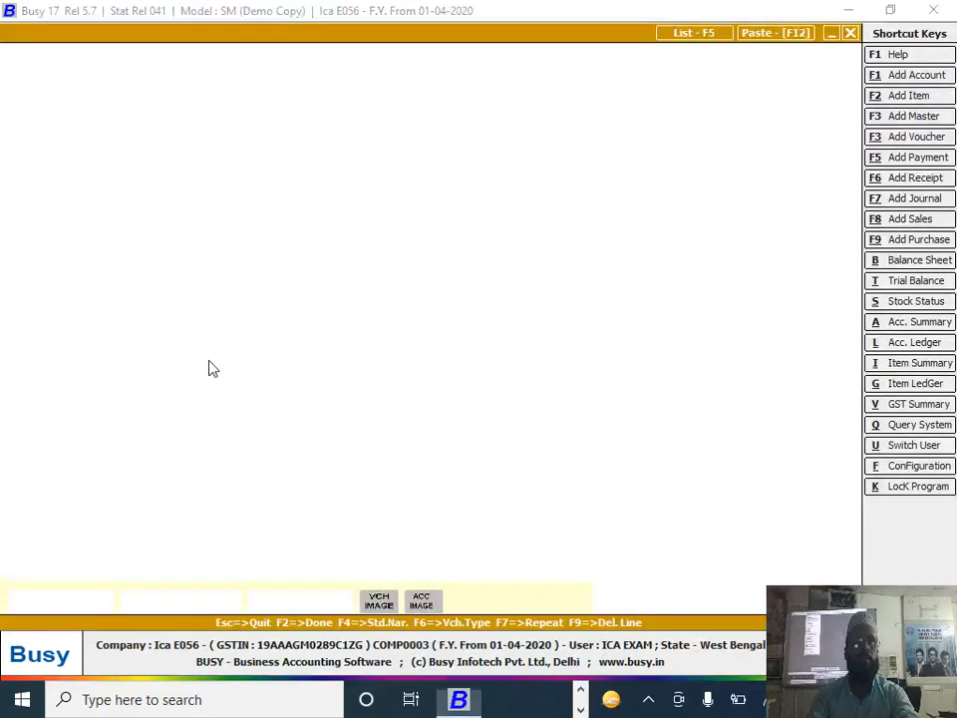
key("Return")
type("1-11")
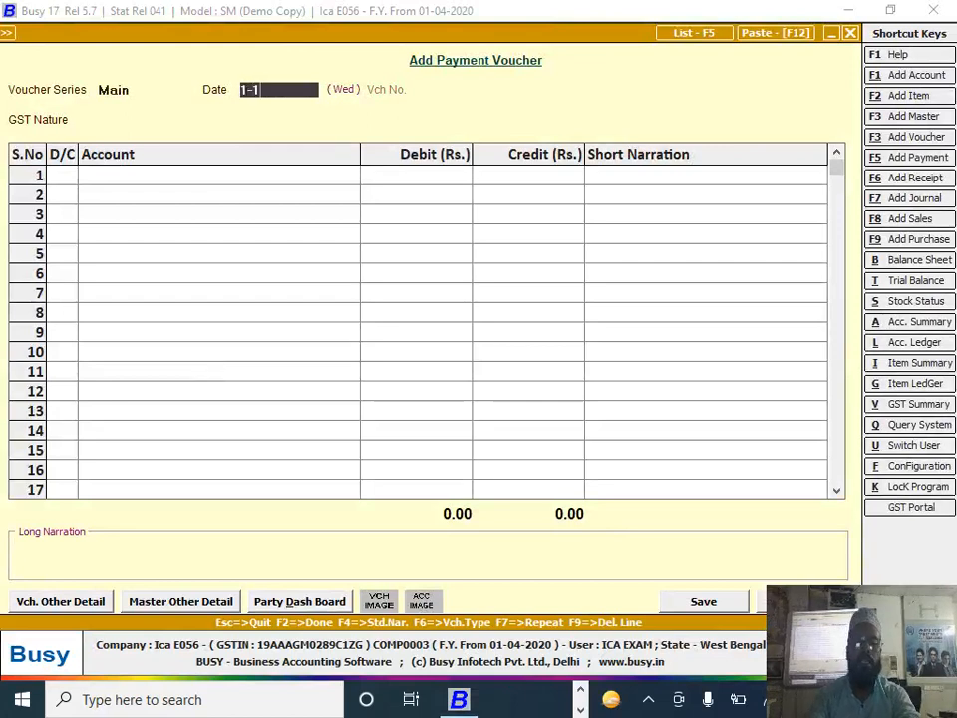
key("Return")
key("Return")
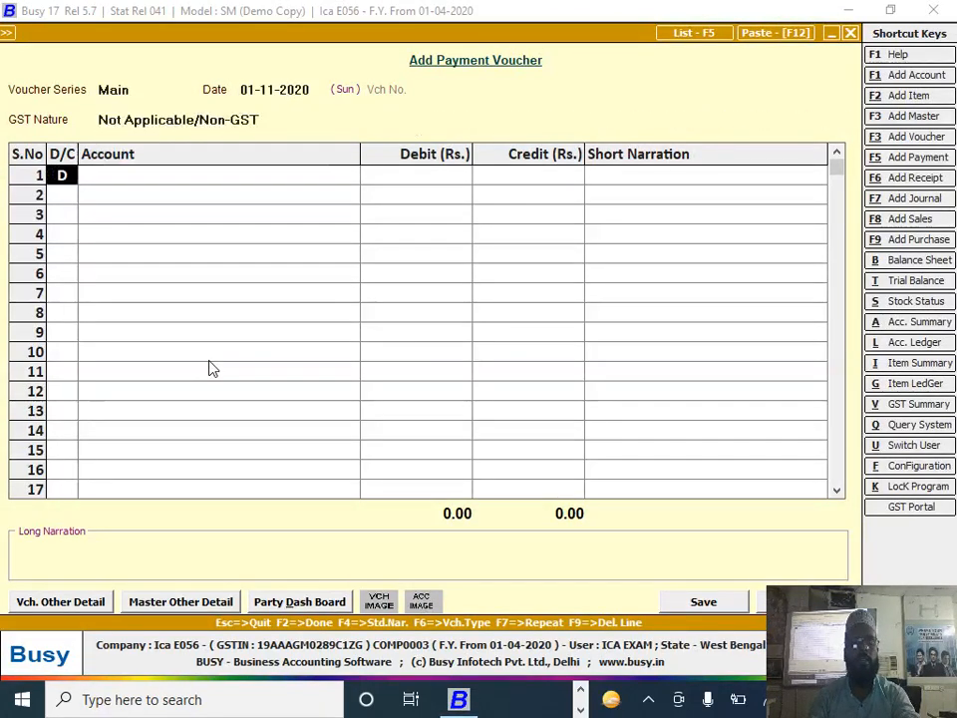
- Debit the O/s Electercity Bill account with 20,500 on the first line of the payment voucher
key("Return")
type("o")
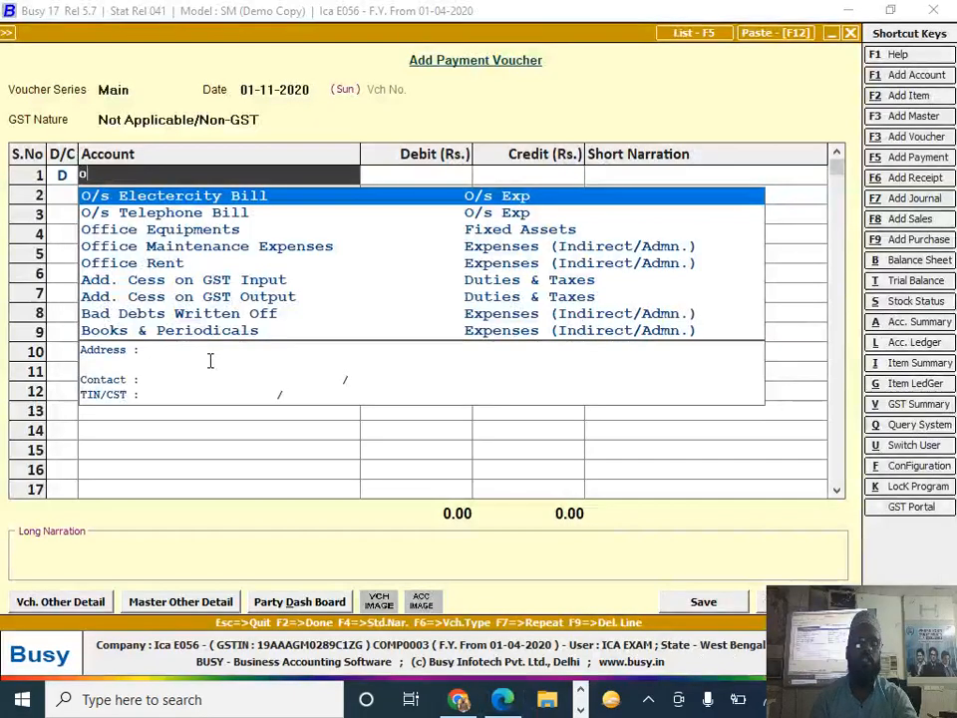
key("Return")
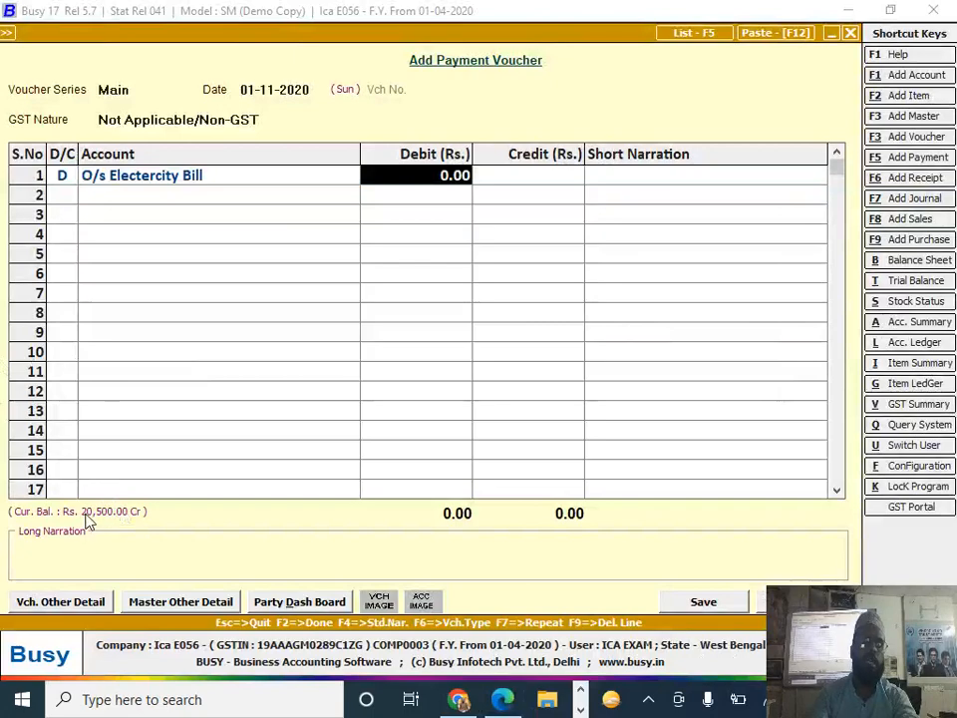
type("20500")
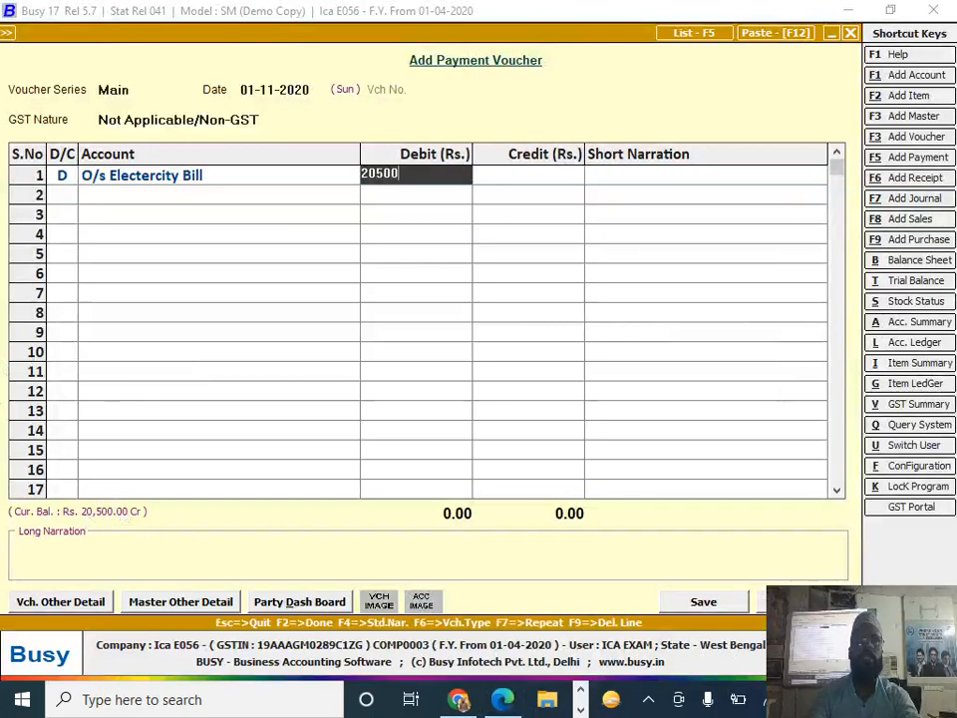
key("Return")
key("Return")
key("Return")
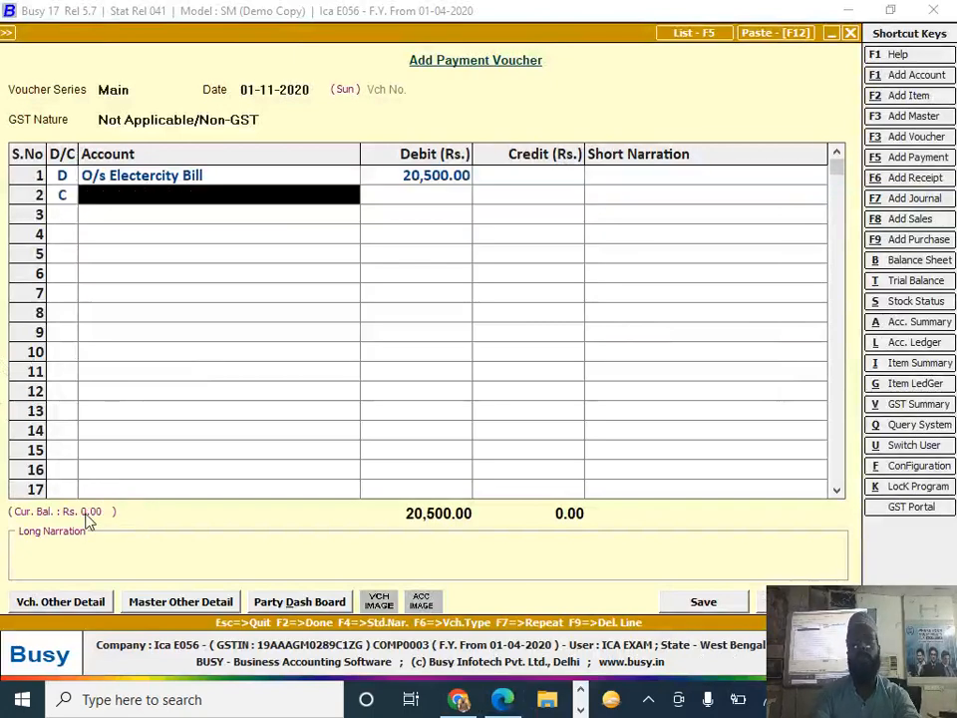
- Credit Hdfc Bank with 20,500 on the second line of the payment voucher
key("alt+Tab")
key("alt+Tab")
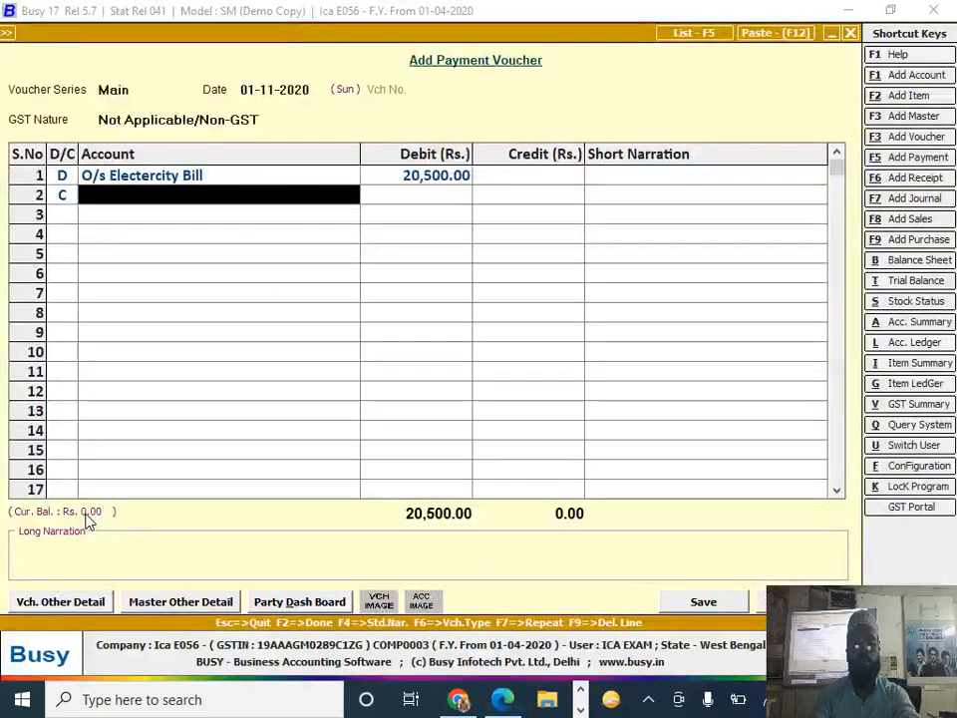
key("Return")
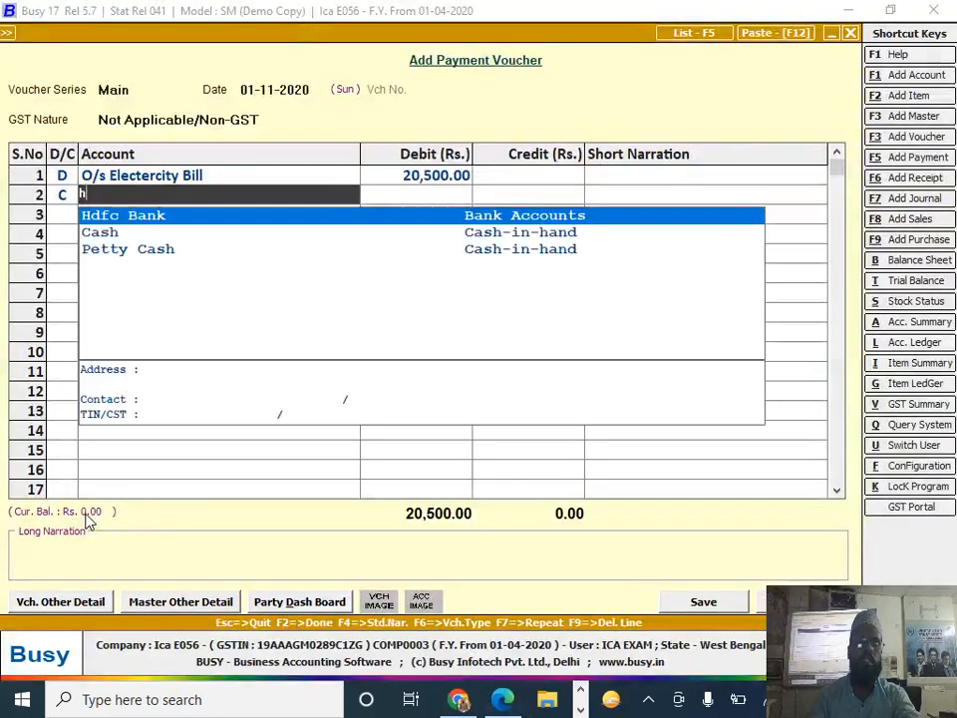
key("Return")
key("Return")
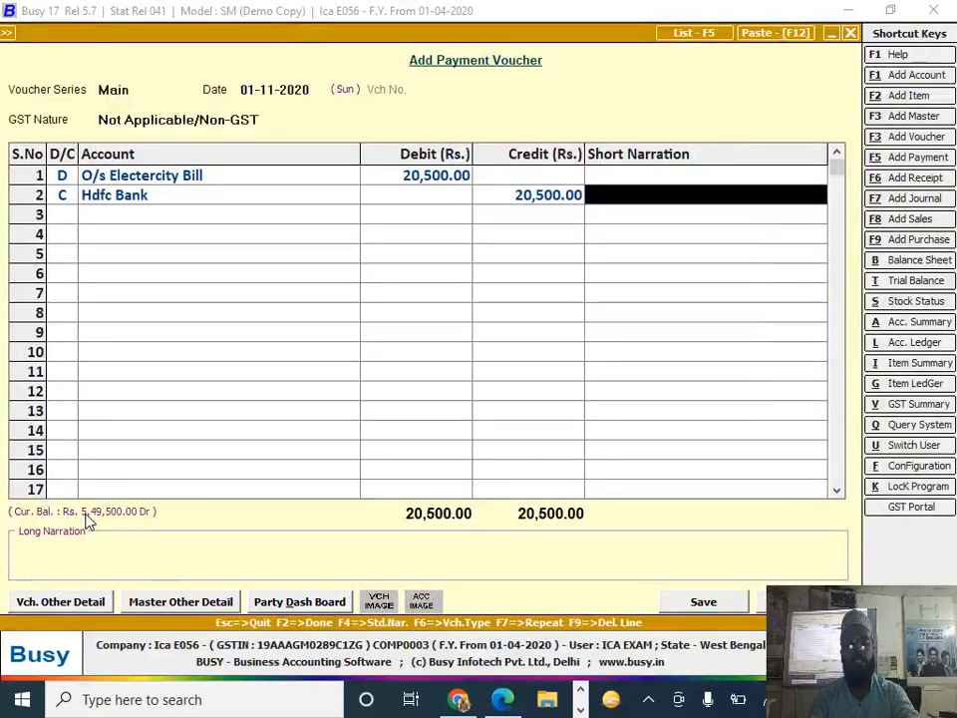
- Look up the cheque number in the question paper, enter 248561 as the Hdfc Bank line's short narration, and save the voucher
key("alt+Tab")
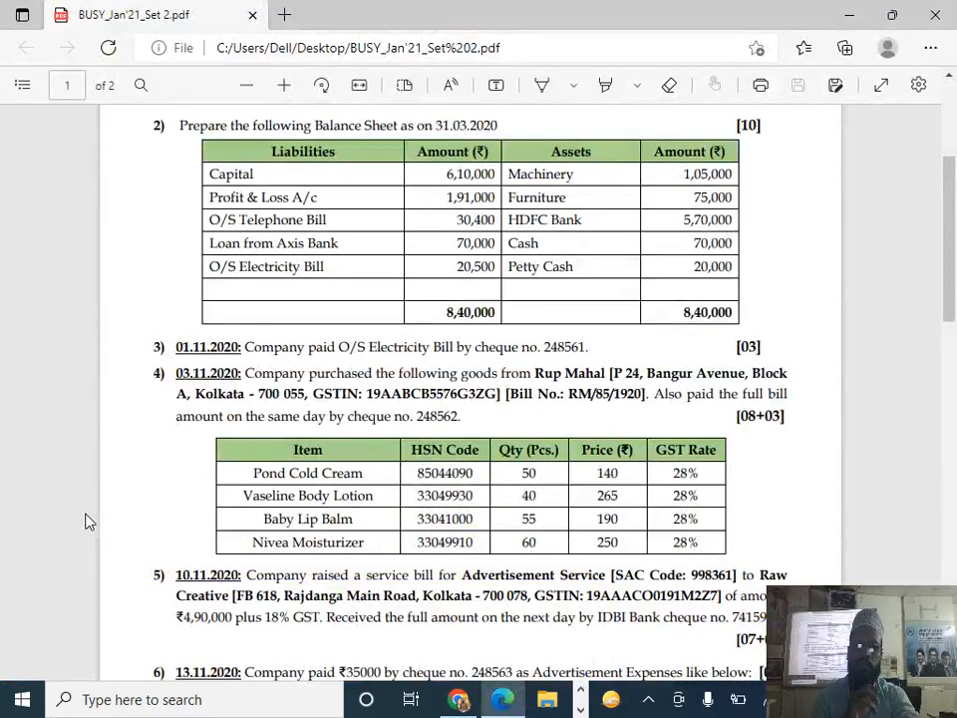
key("alt+Tab")
type("24")
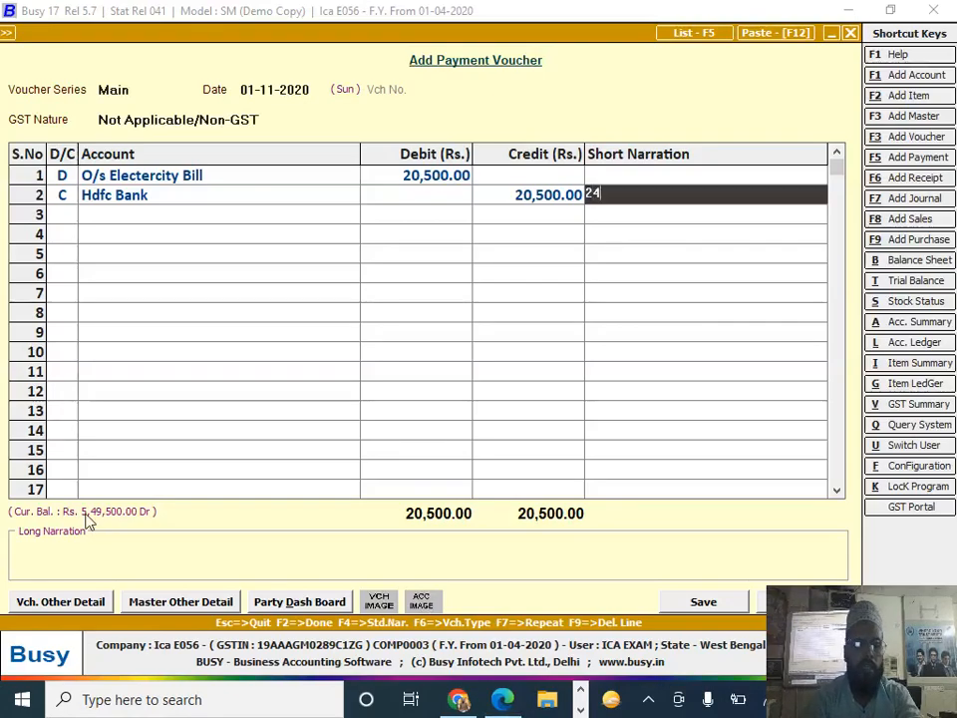
type("8561")
key("Return")
key("Return")
key("Return")
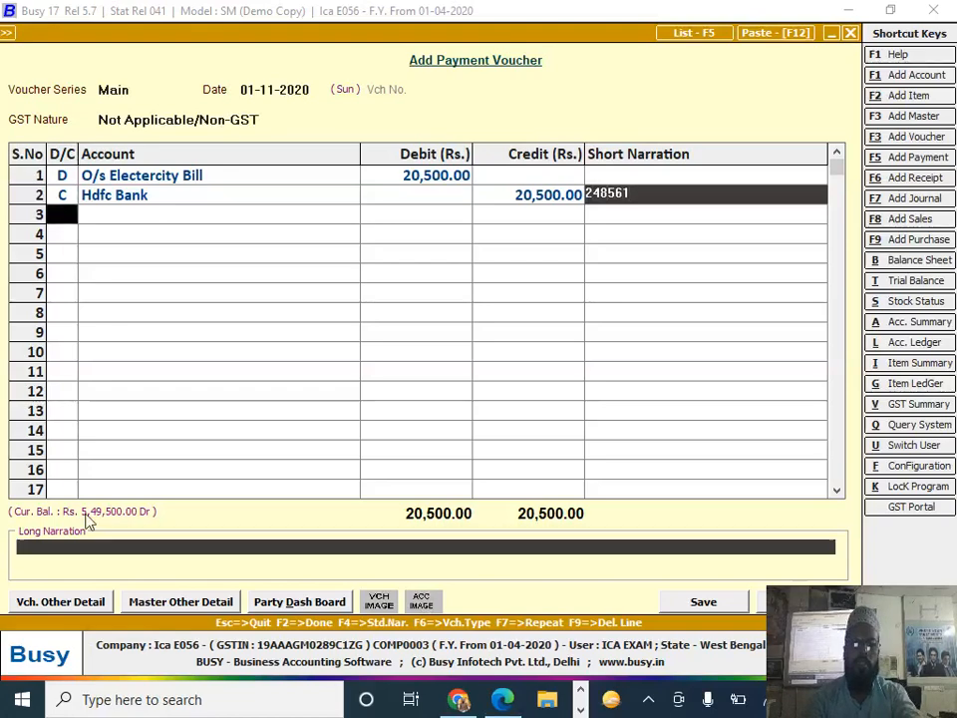
key("Return")
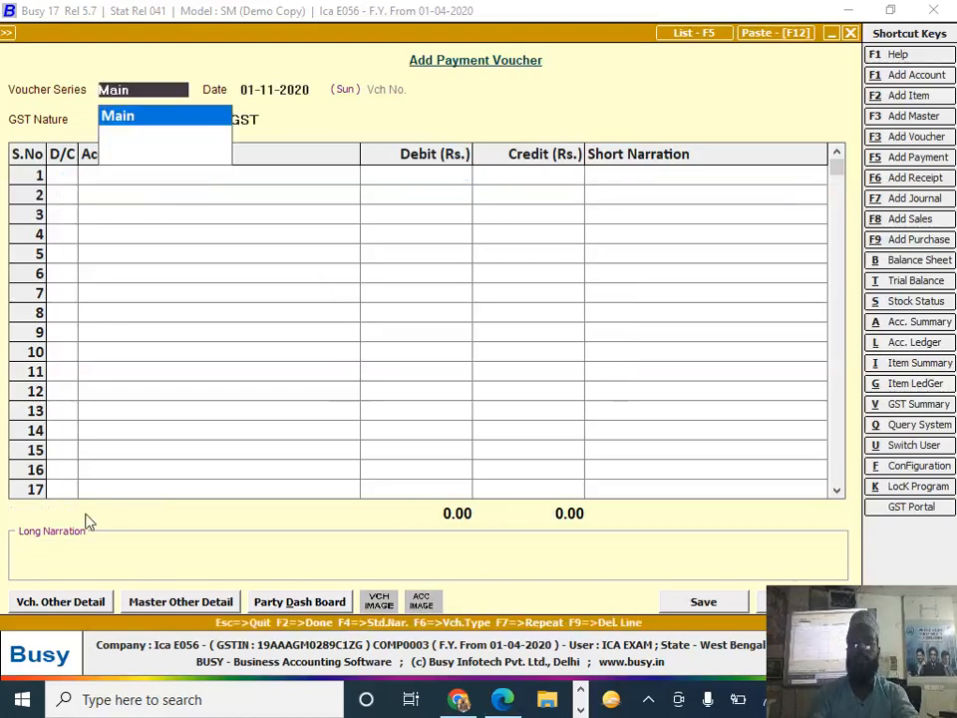
- Read the 03.11.2020 goods purchase from Rup Mahal in the question paper and open a new purchase voucher
key("alt+Tab")
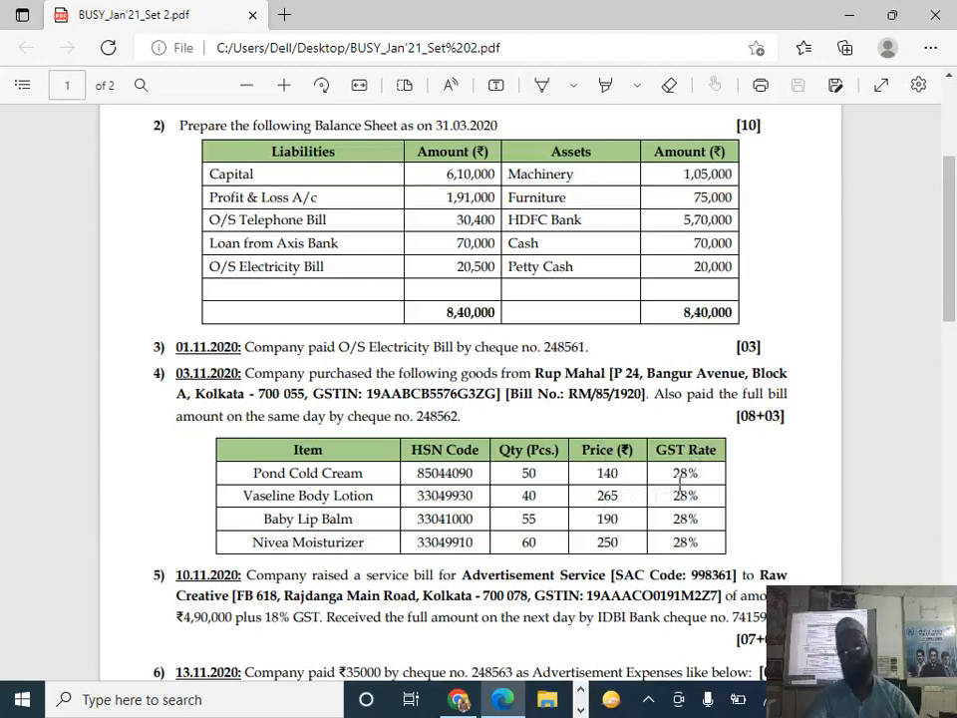
key("alt+Tab")
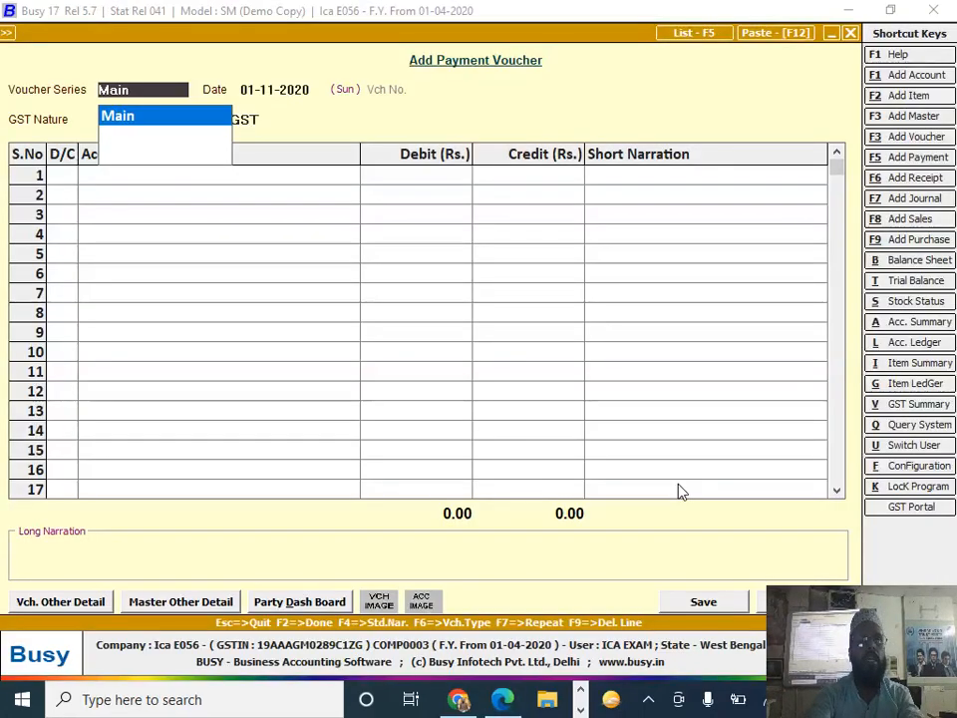
key("F9")
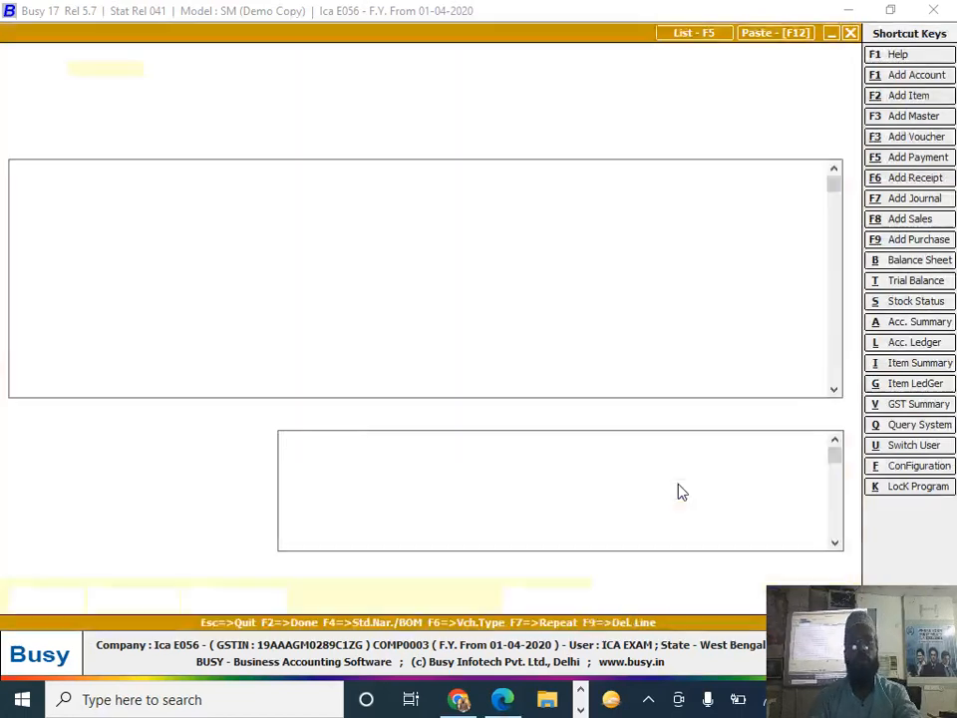
- Date the purchase voucher 03-11-2020, check the bill number in the question paper, and enter rm/85 as the voucher number
key("Return")
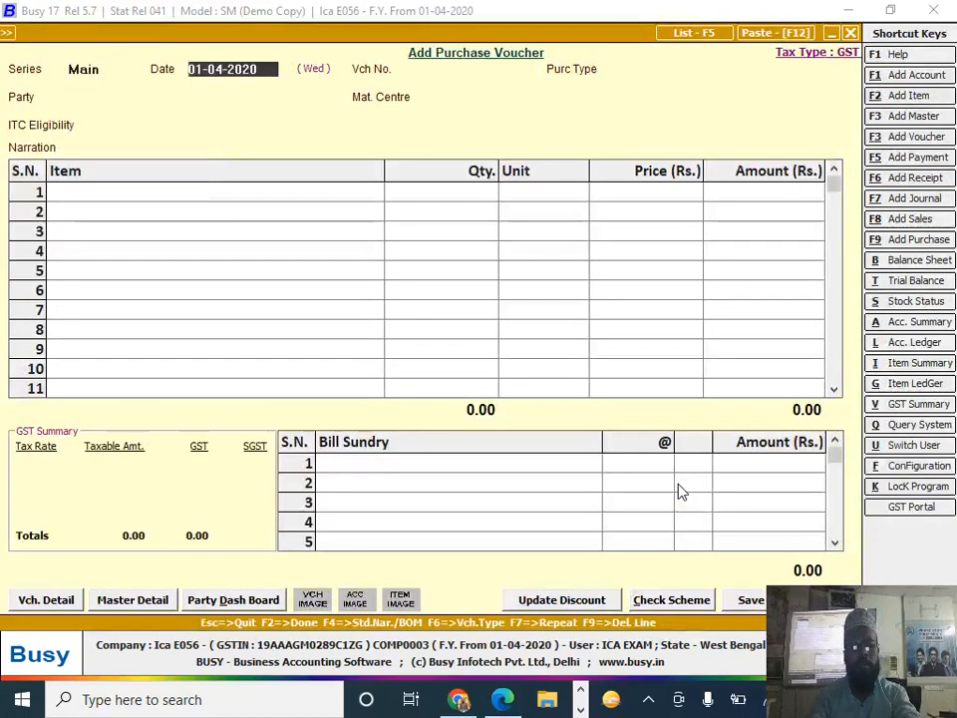
type("3-11")
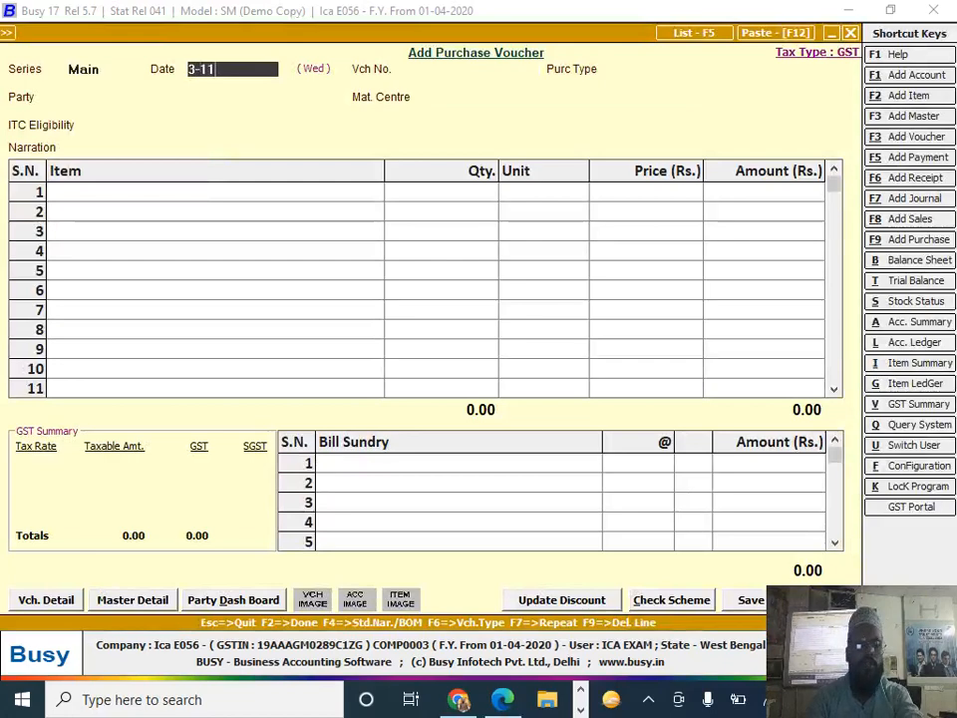
key("Return")
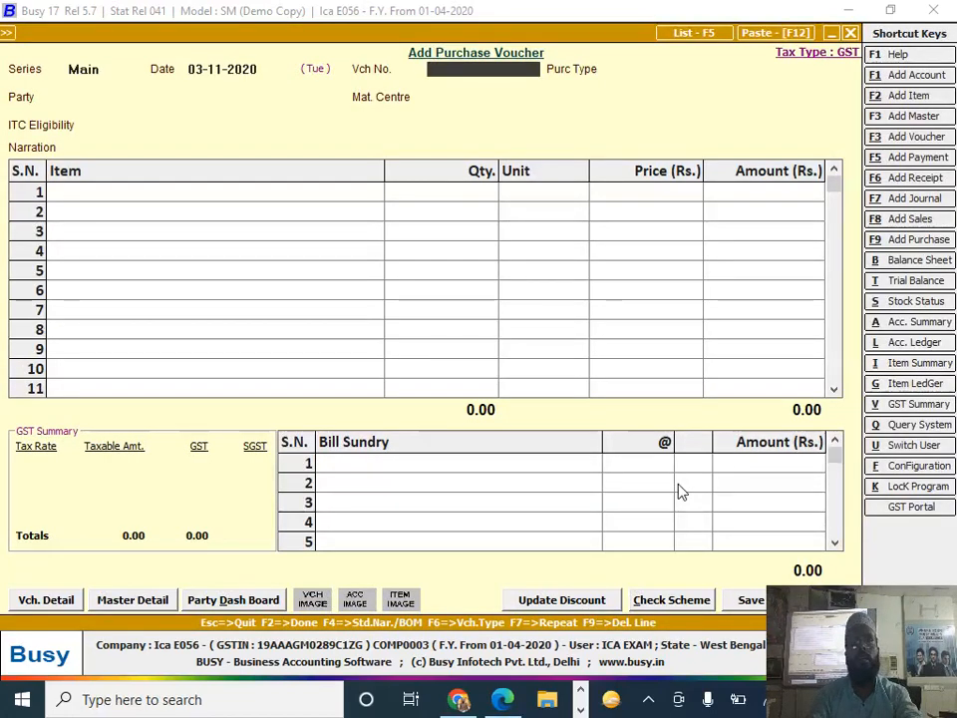
key("alt+Tab")
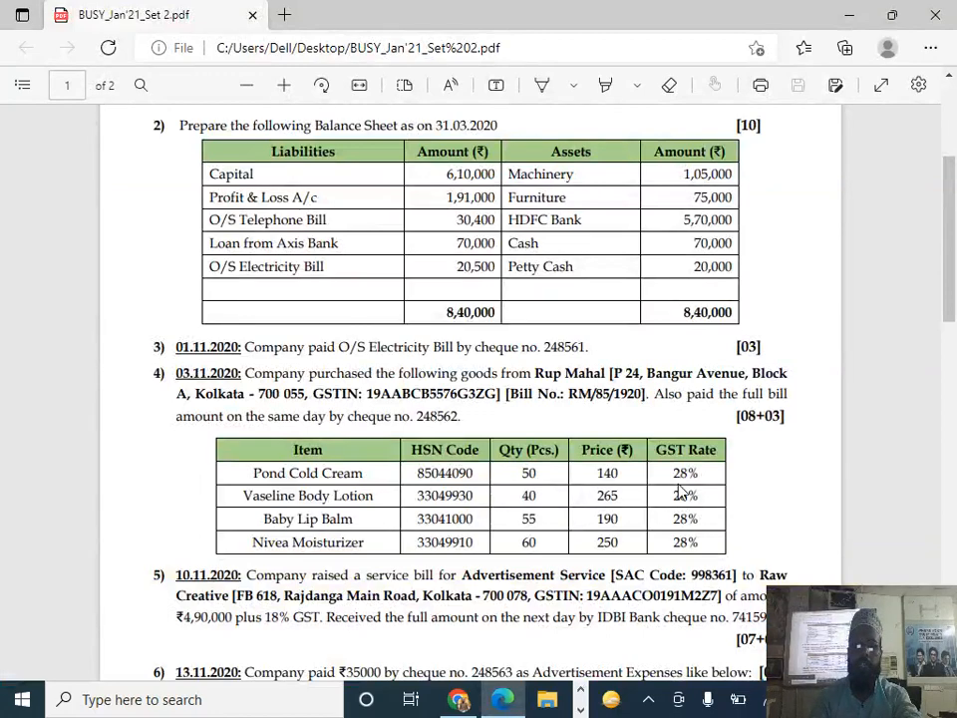
key("alt+Tab")
type("rm")
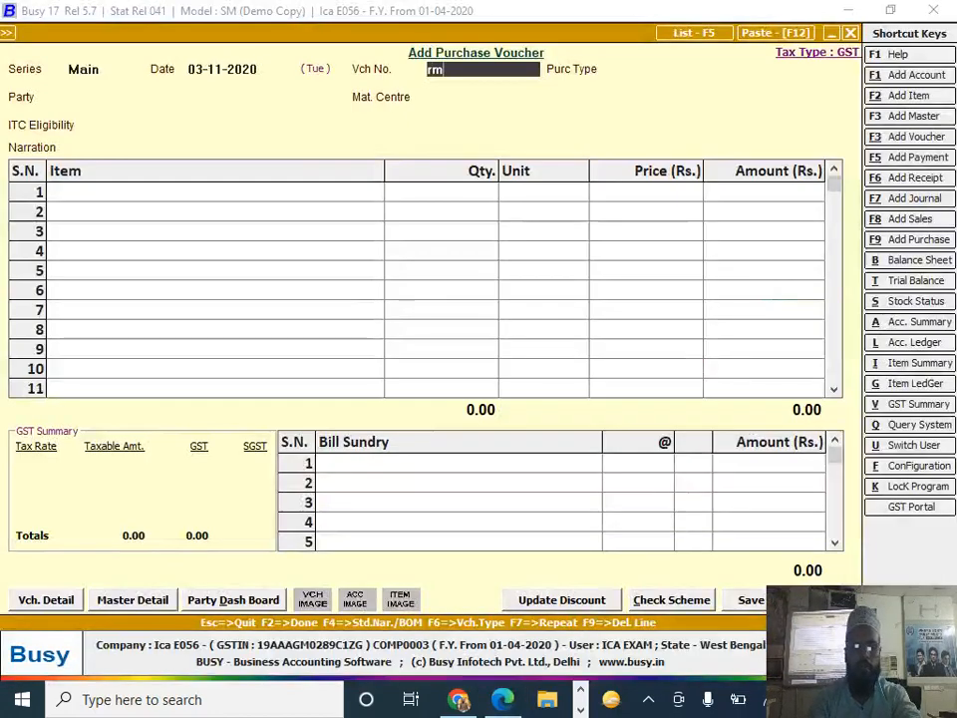
key("Return")
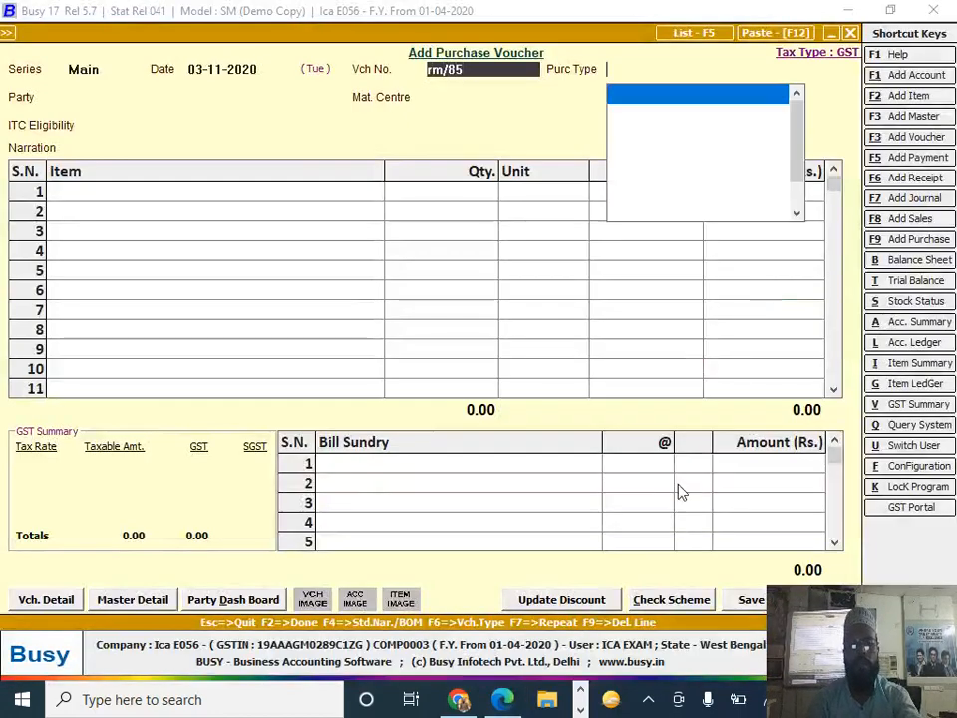
- Set the voucher's purchase type to L/GST-28%
type("l")
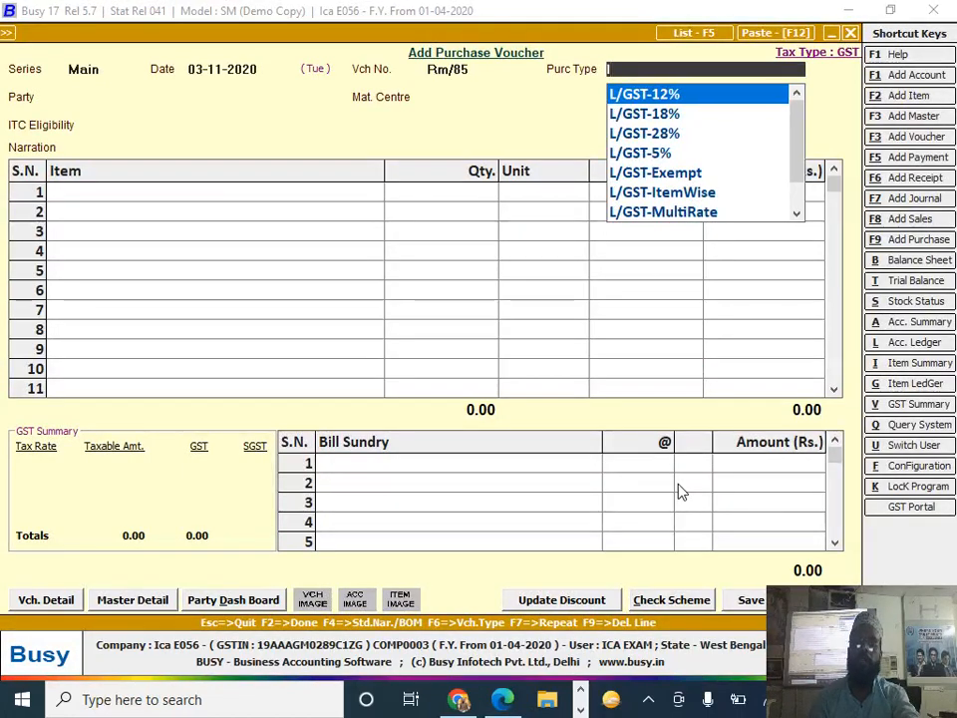
key("Down")
key("Down")
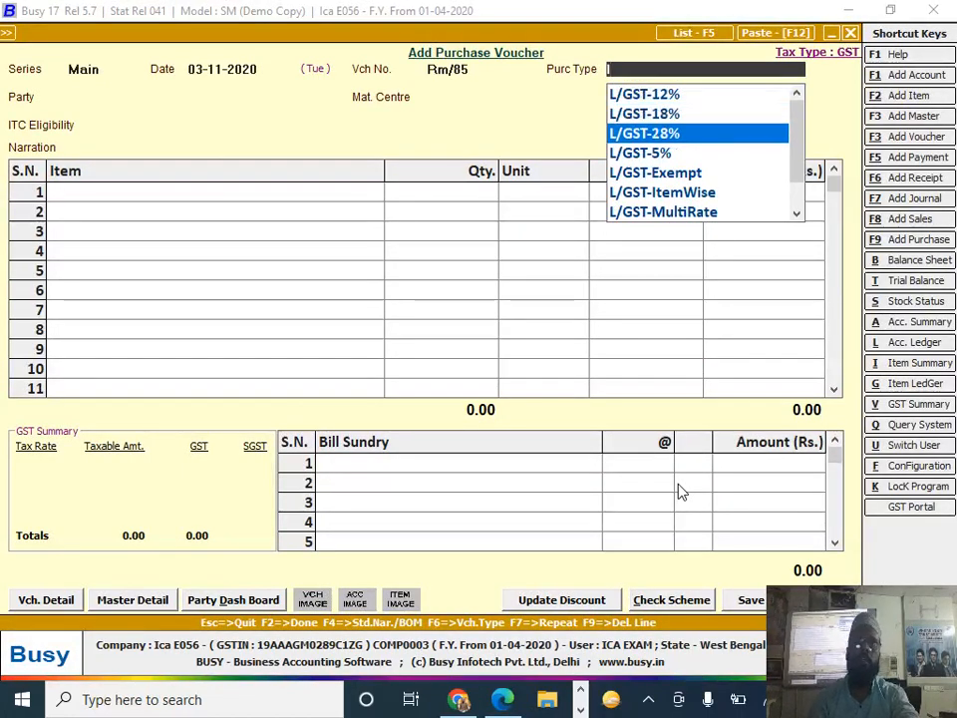
key("Return")
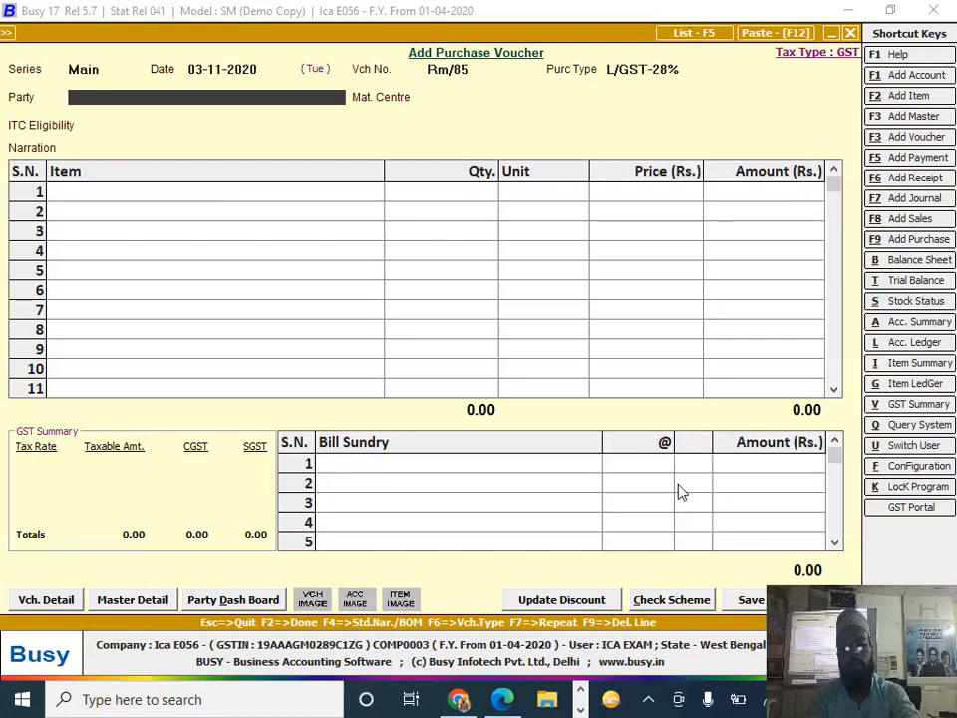
- Start a new party account named Rup Mahal from the voucher and assign it to the Sundry Creditors group
key("alt+F1")
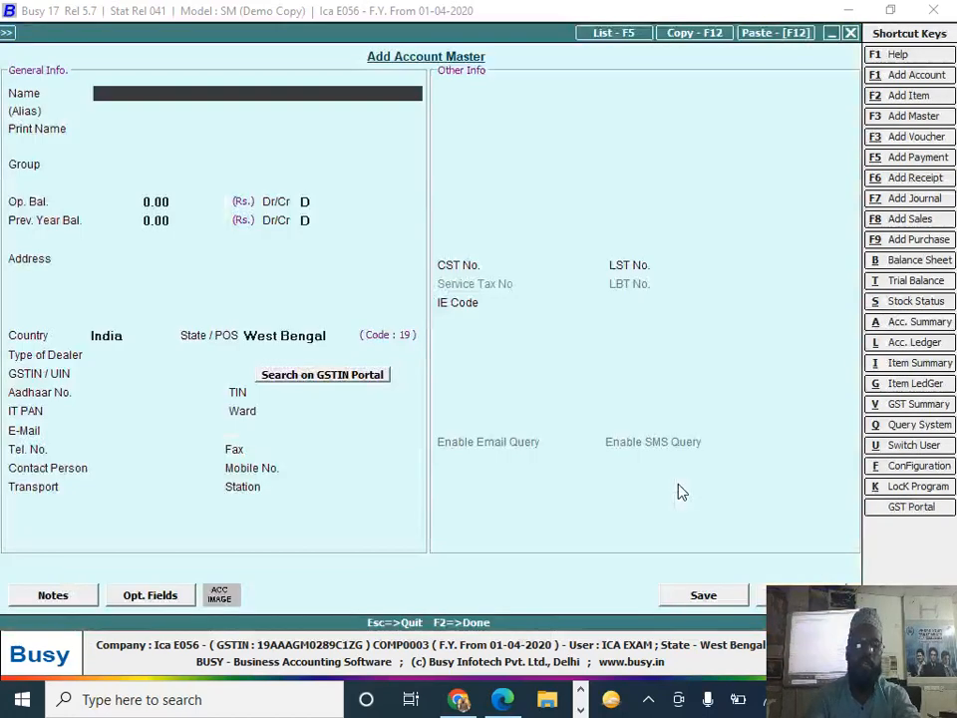
type("rup mahal")
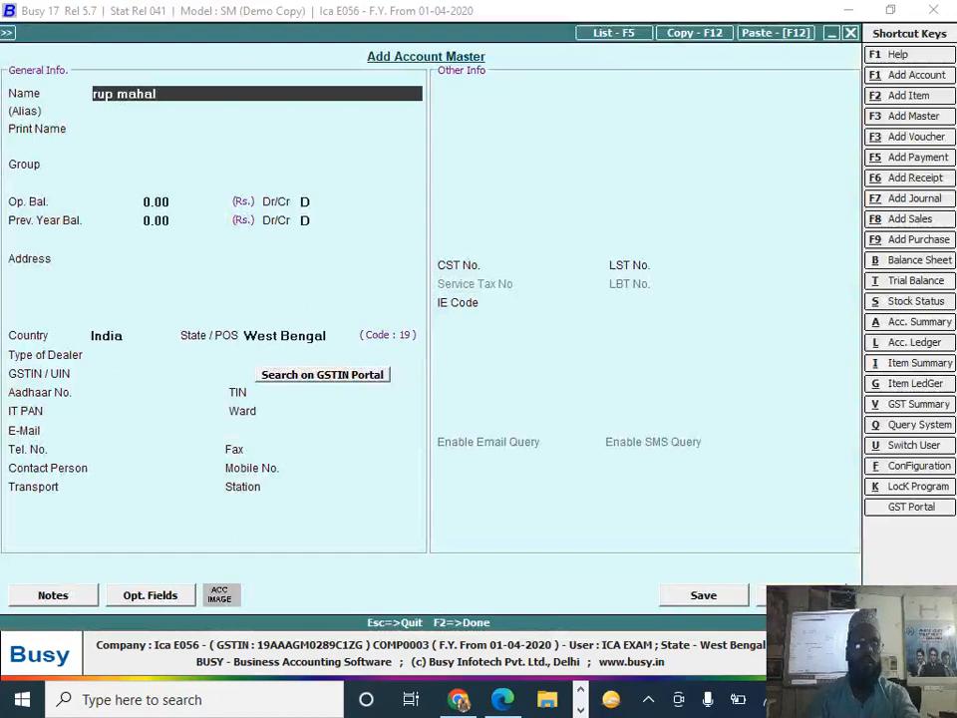
key("Return")
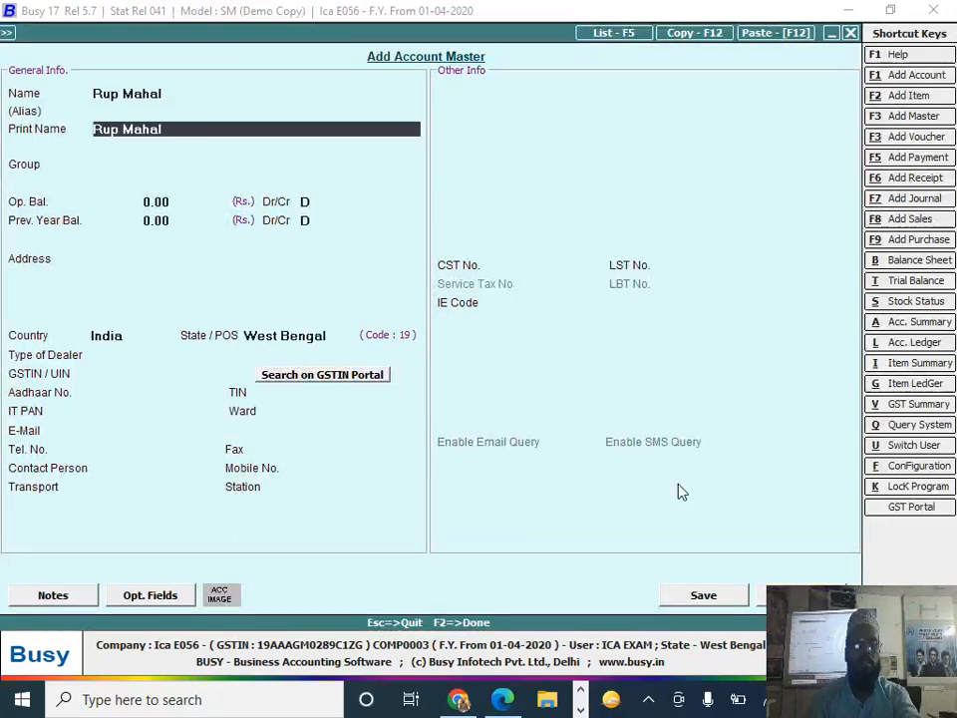
key("Return")
key("Down")
key("Down")
key("Down")
key("Down")
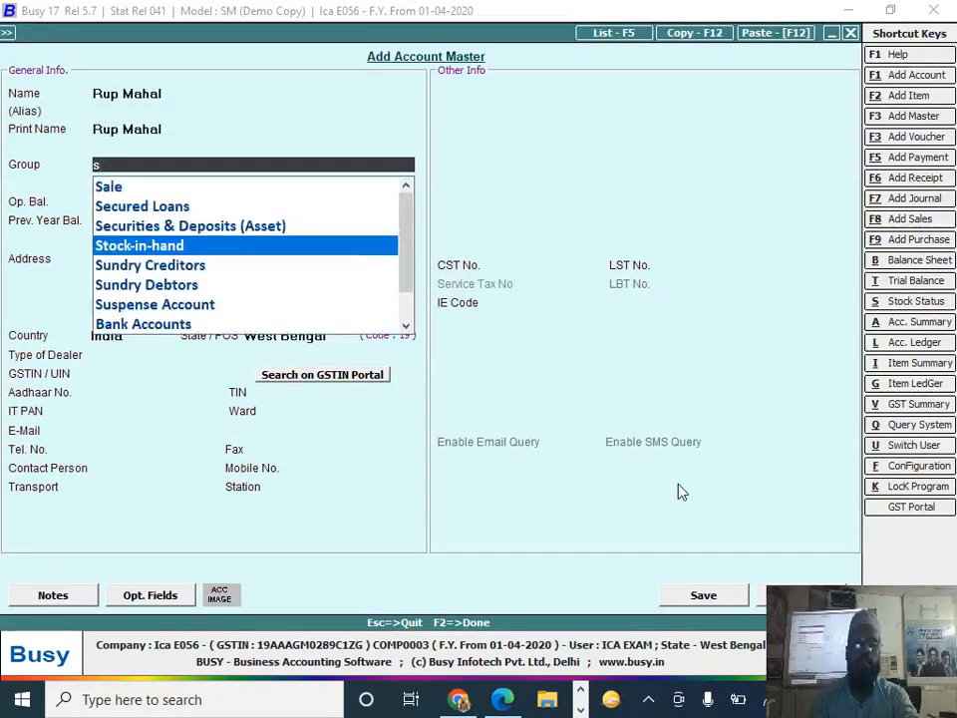
key("Return")
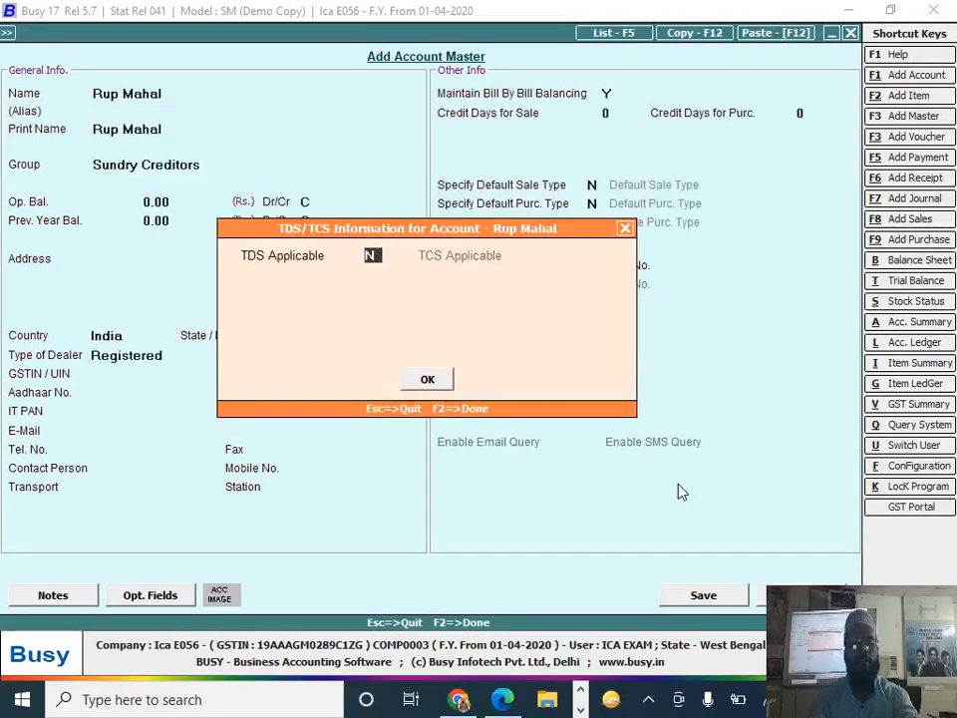
- Accept the default TDS, balance and address fields for Rup Mahal and keep the dealer type Registered
key("Return")
key("Return")
key("Return")
key("Return")
key("Return")
key("Return")
key("Return")
key("Return")
key("Return")
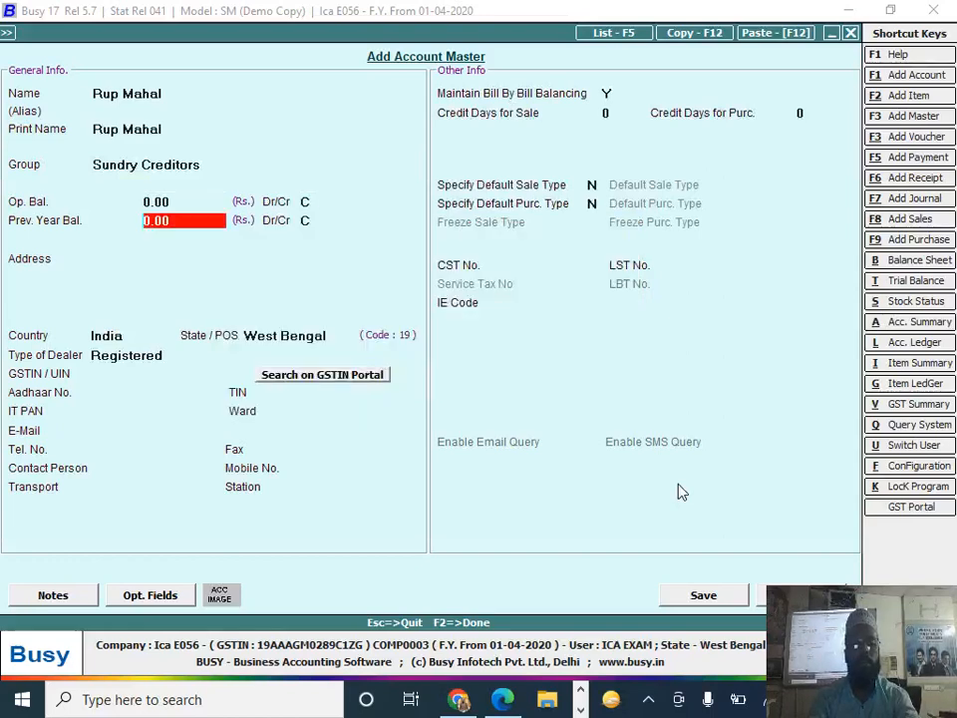
key("Return")
key("Return")
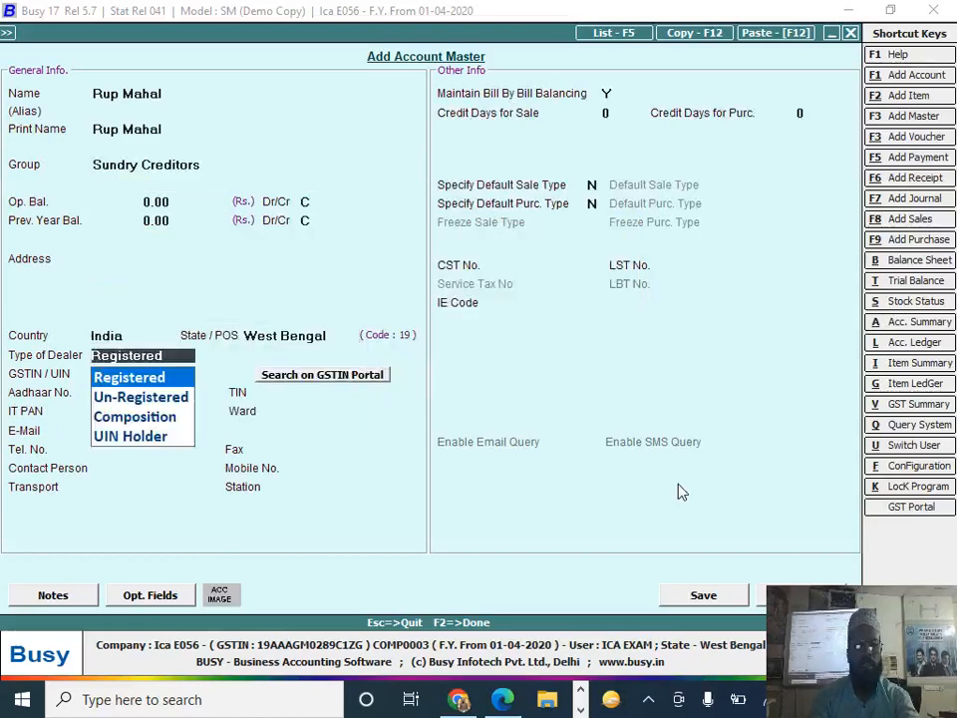
key("Return")
- Copy Rup Mahal's GSTIN from the question paper into the account's GSTIN field and save the account
key("alt+Tab")
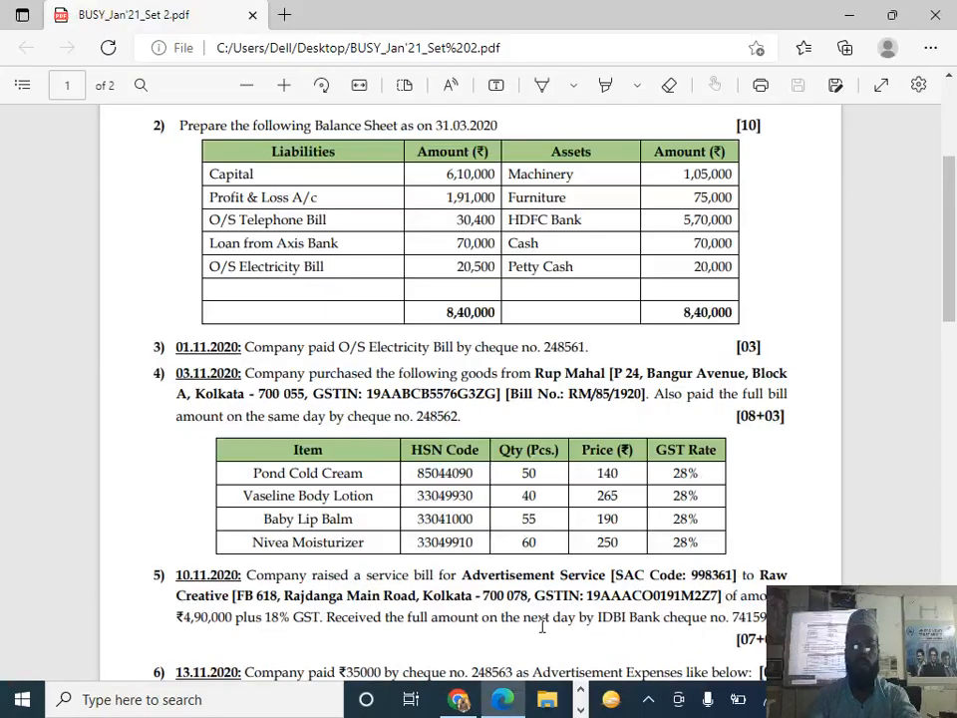
double_click(434, 395)
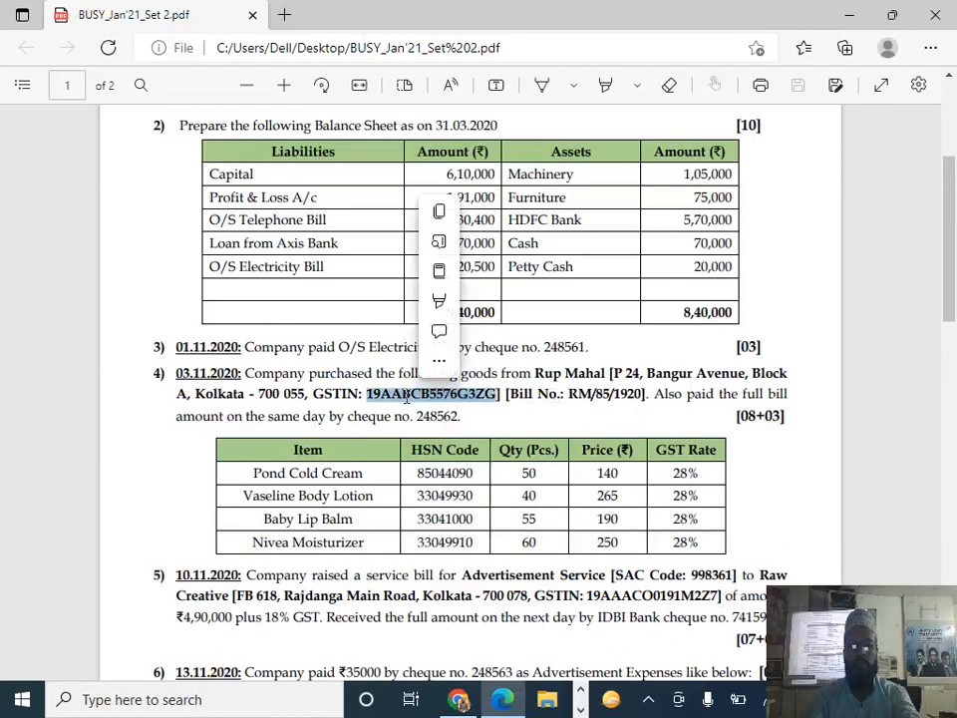
key("ctrl+c")
key("alt+Tab")
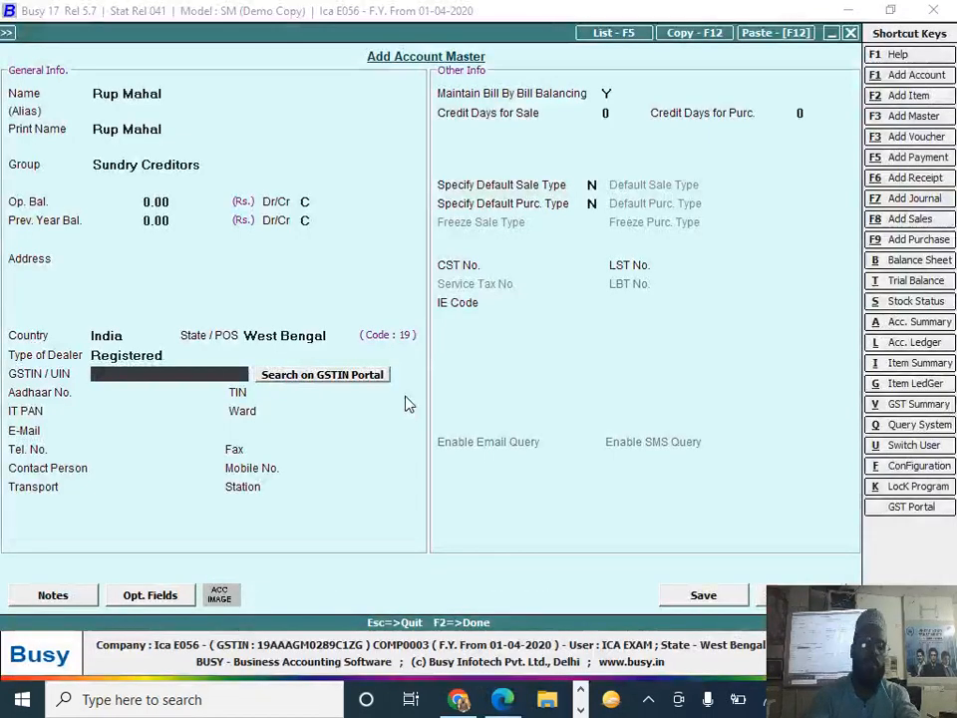
key("ctrl+v")
key("Return")
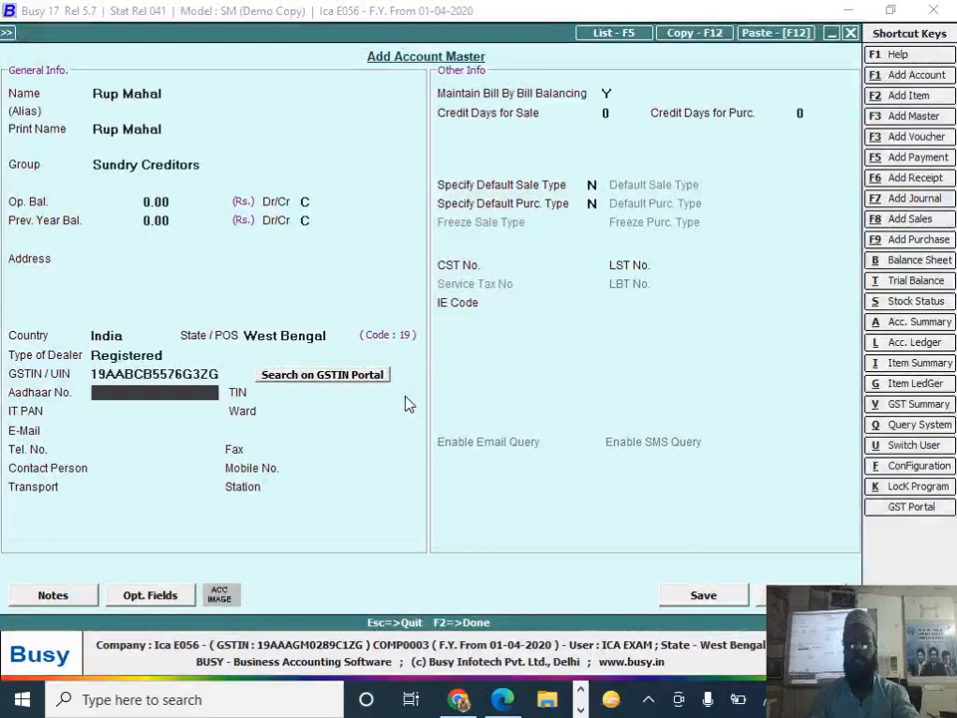
key("Return")
key("F2")
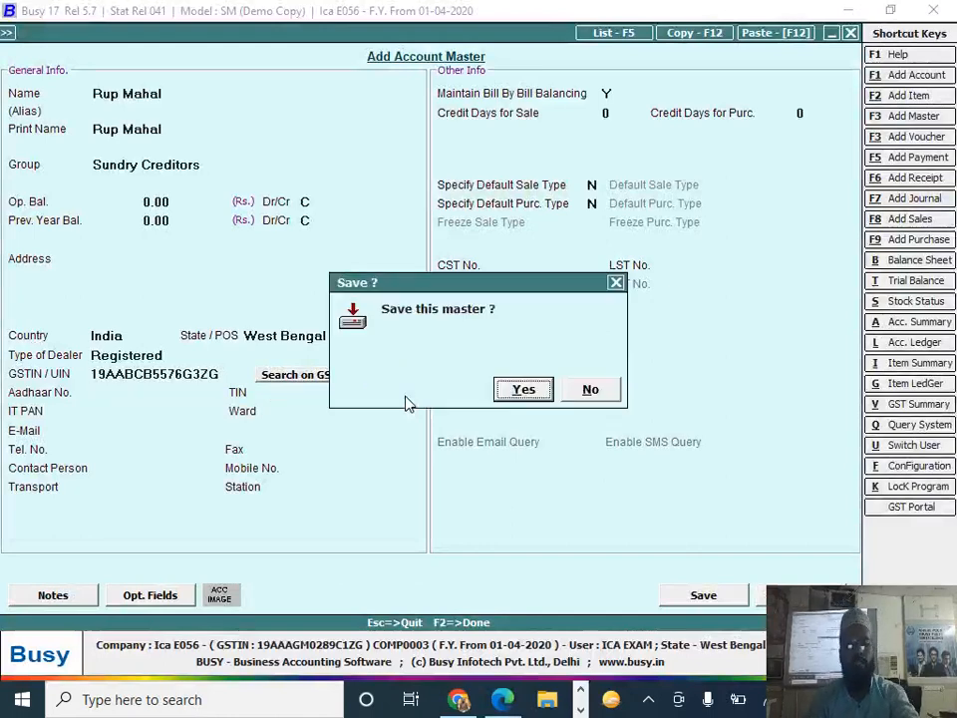
key("Return")
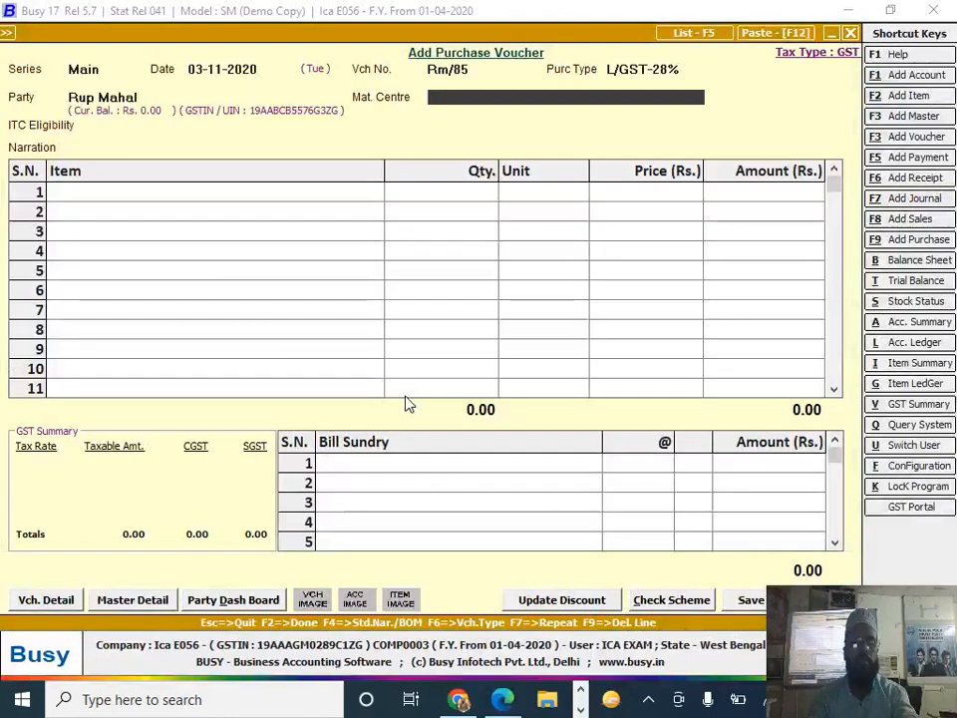
- Set the voucher's material centre to Main Store and its ITC eligibility to Input Goods/Services
key("alt+Tab")
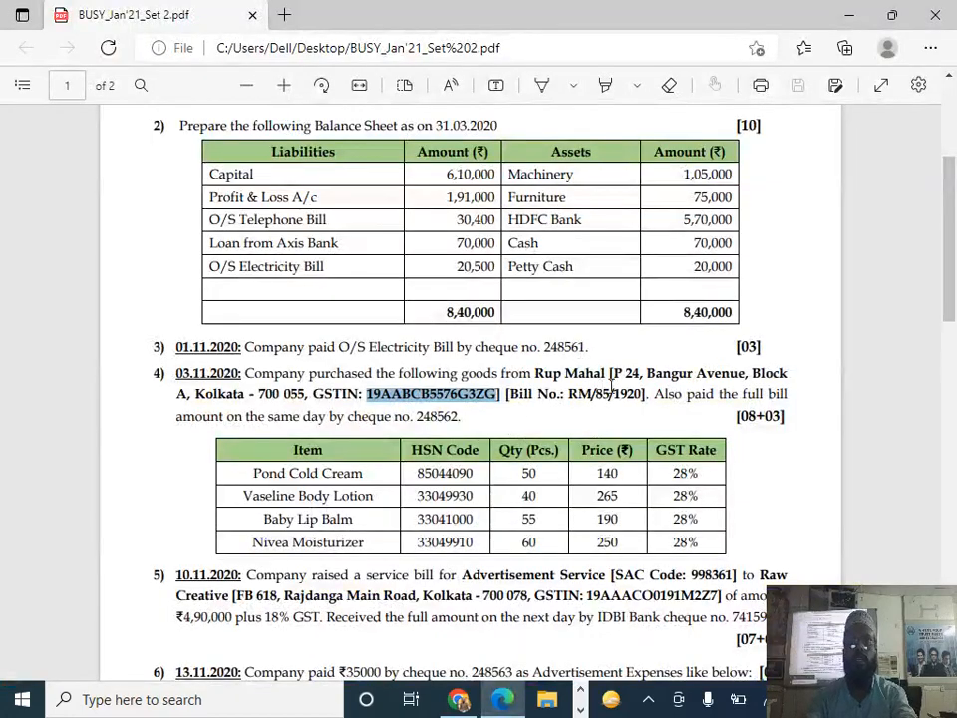
key("alt+Tab")
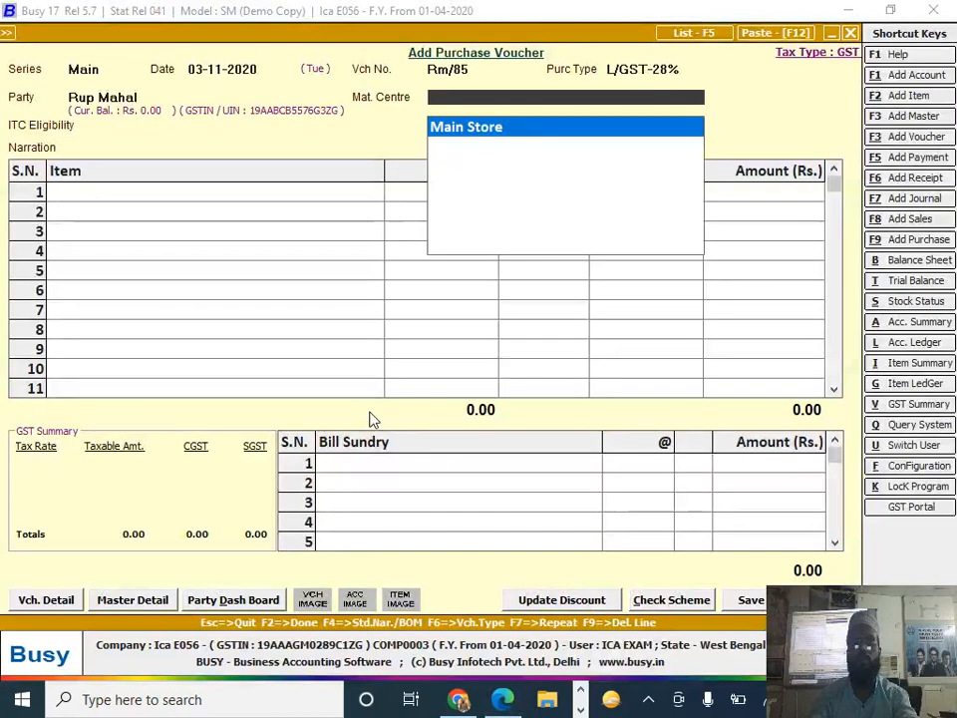
key("Return")
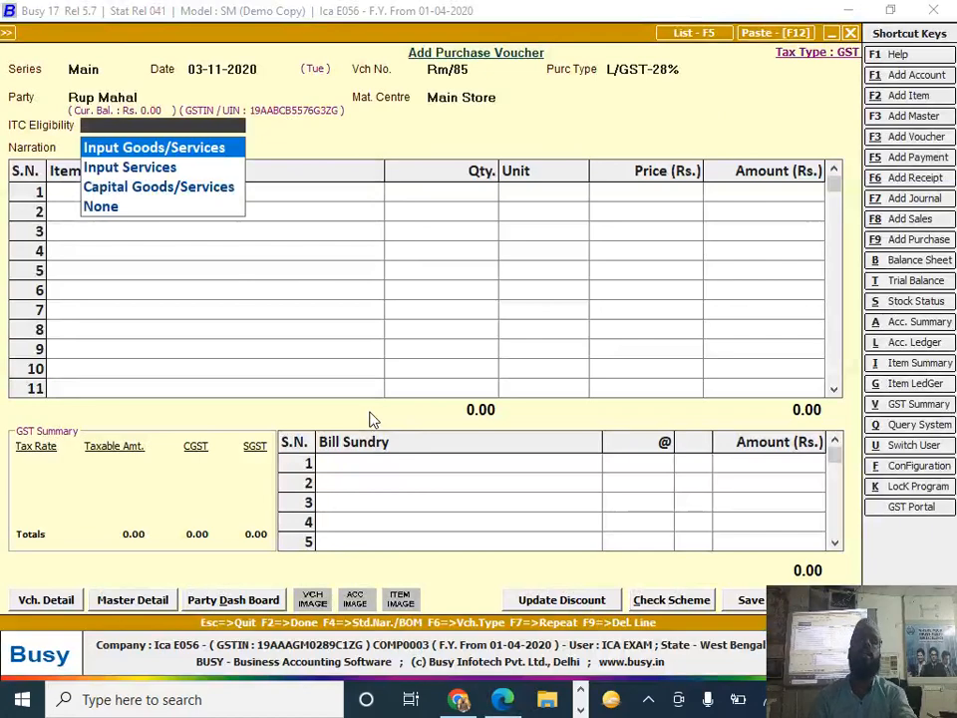
key("Return")
key("Return")
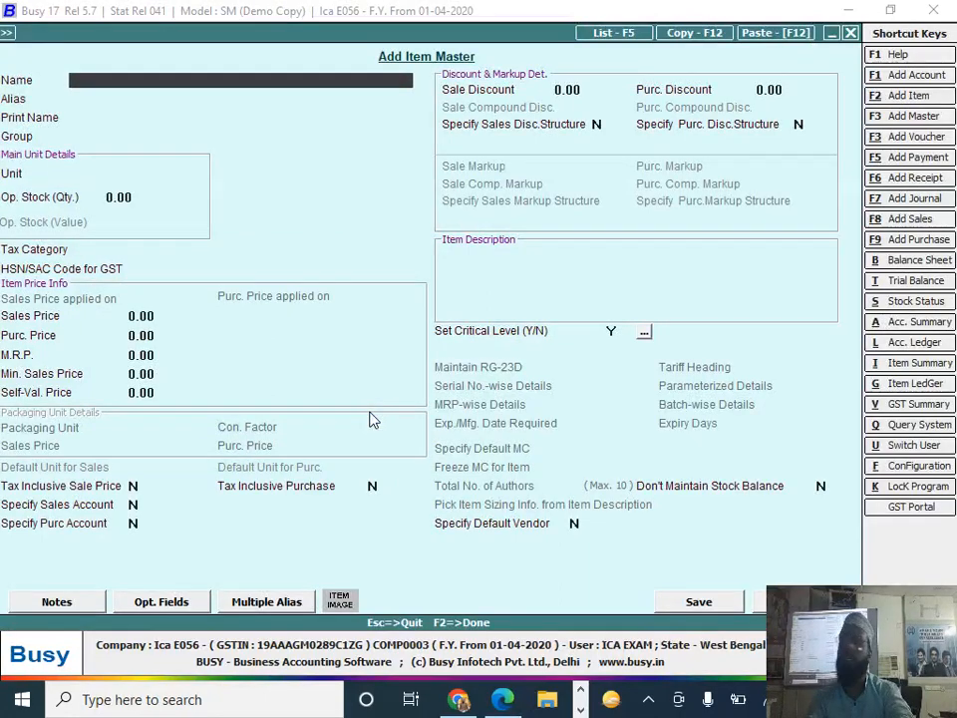
- Look up the first purchased item in the question paper and name the new item Pond Cold Cream
key("alt+Tab")
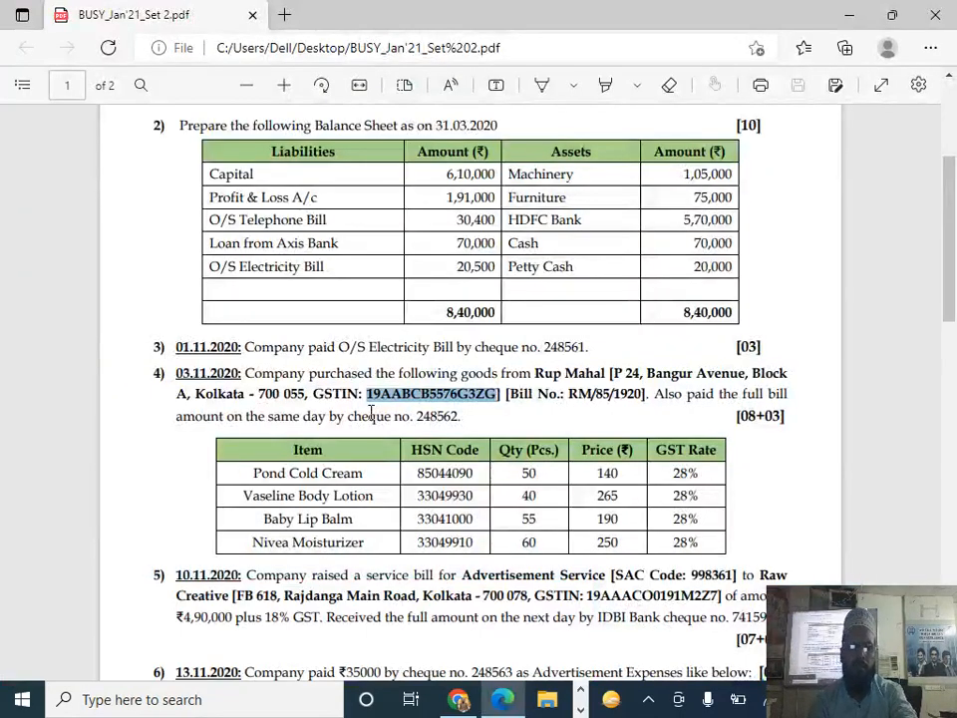
key("alt+Tab")
type("po")
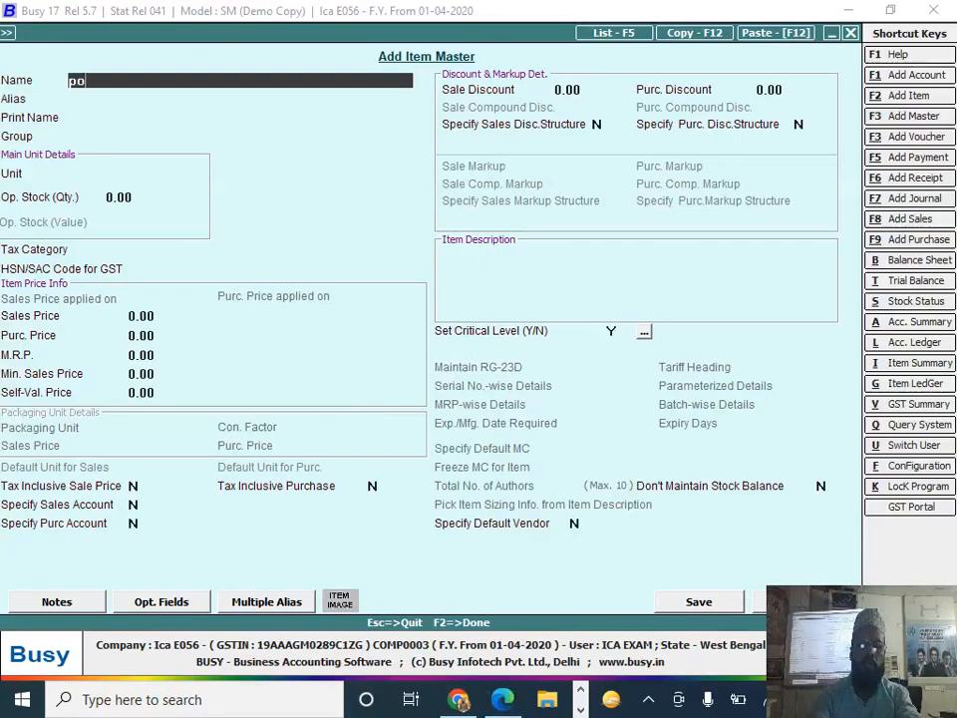
type("nd cold")
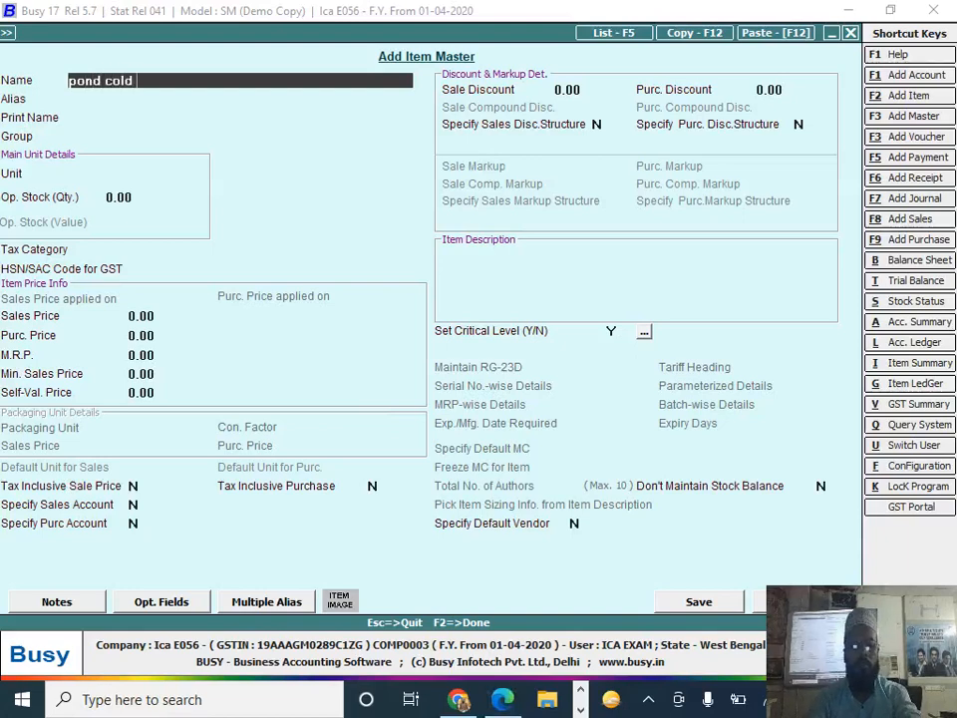
type(" cream")
key("Return")
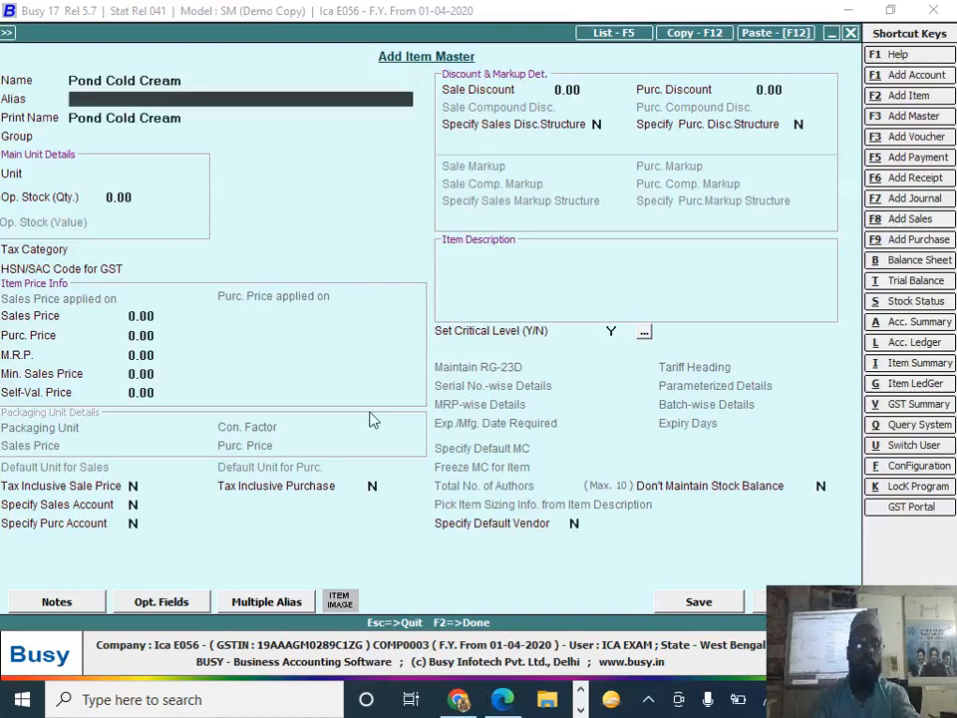
- Assign Pond Cold Cream to the General group with Pcs. as its unit, leaving the alias and opening stock at their defaults
key("Return")
key("Return")
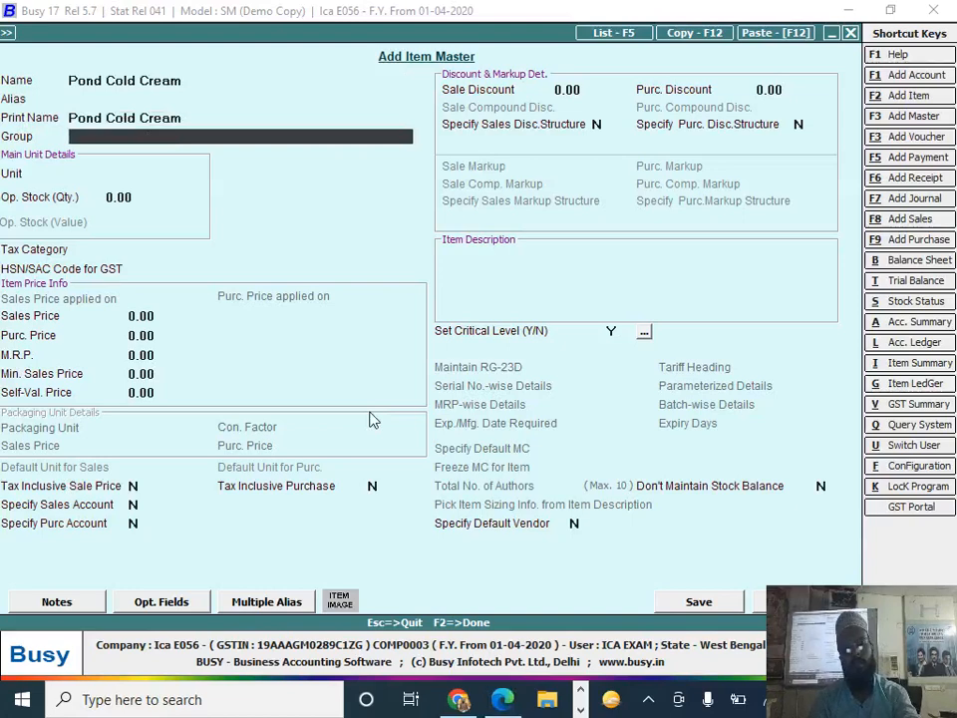
key("Return")
type("p")
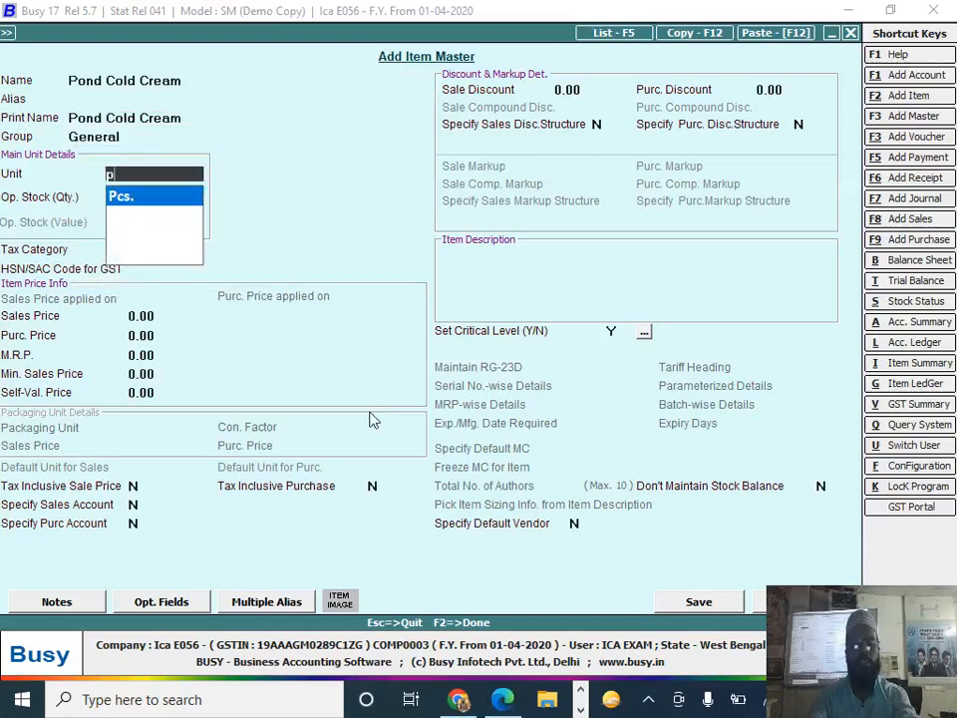
key("Return")
key("Return")
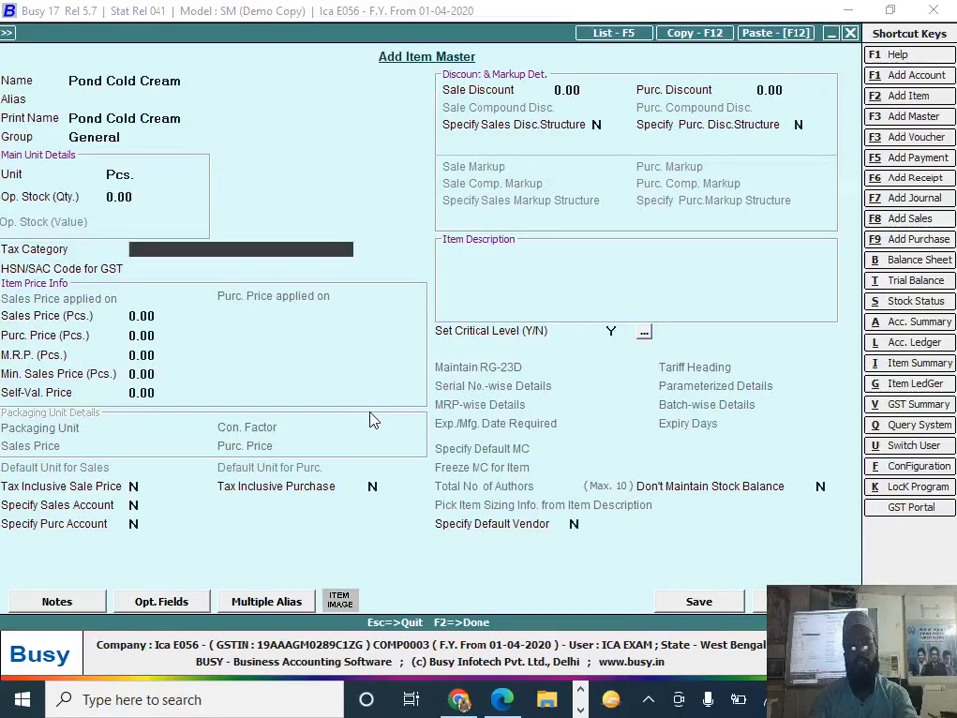
- Set Pond Cold Cream's tax category to GST 28%
key("Down")
key("Down")
key("Down")
key("Down")
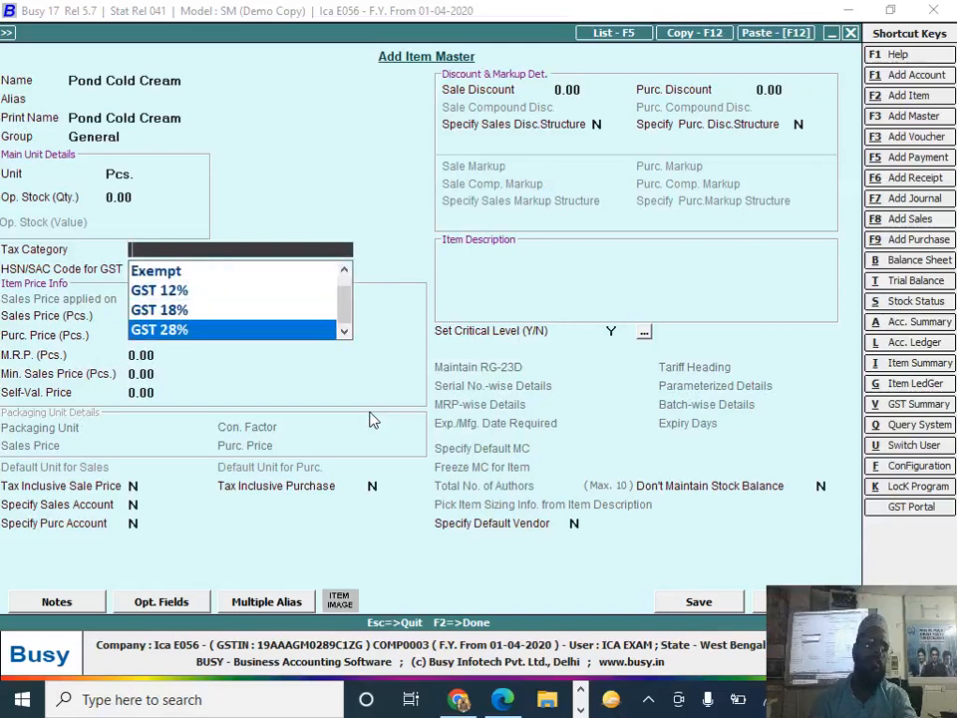
key("Return")
key("Return")
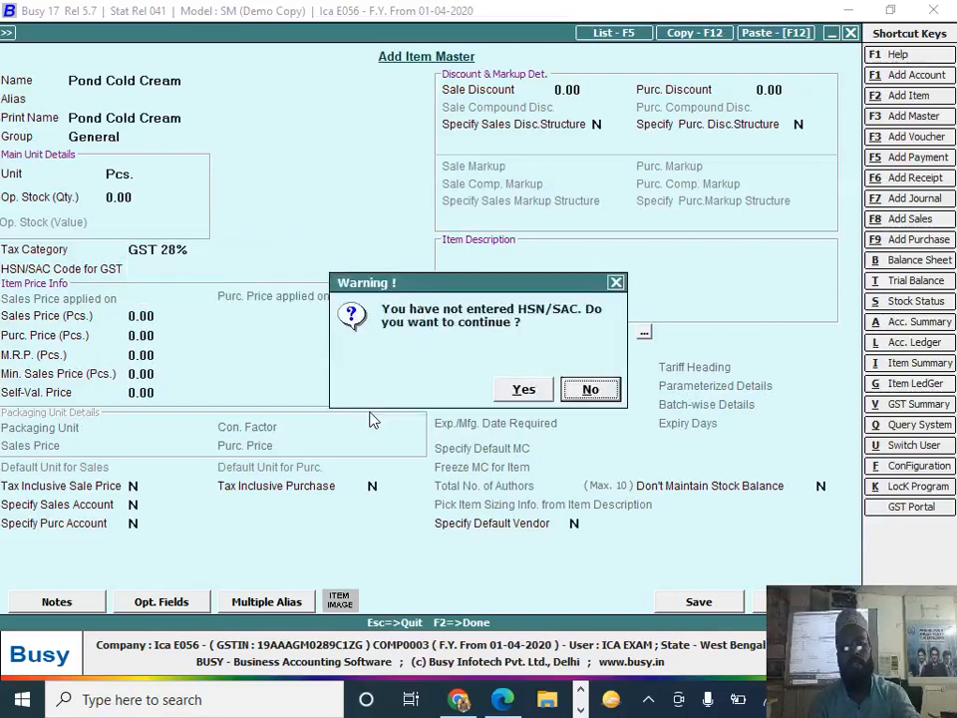
- Save the Pond Cold Cream item master without an HSN/SAC code
key("Left")
key("Return")
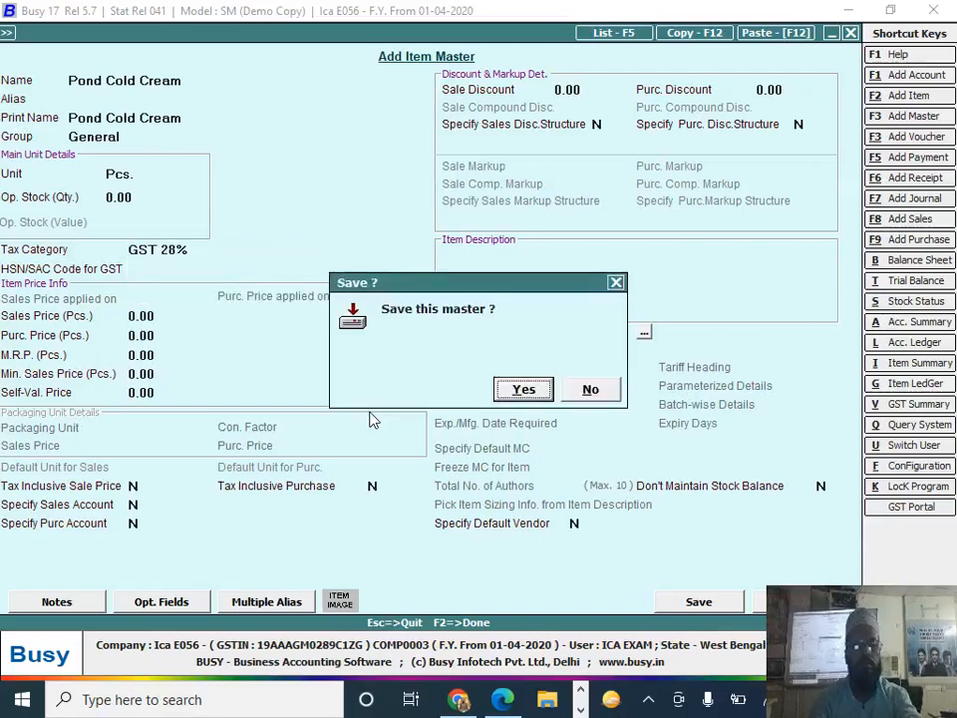
key("Return")
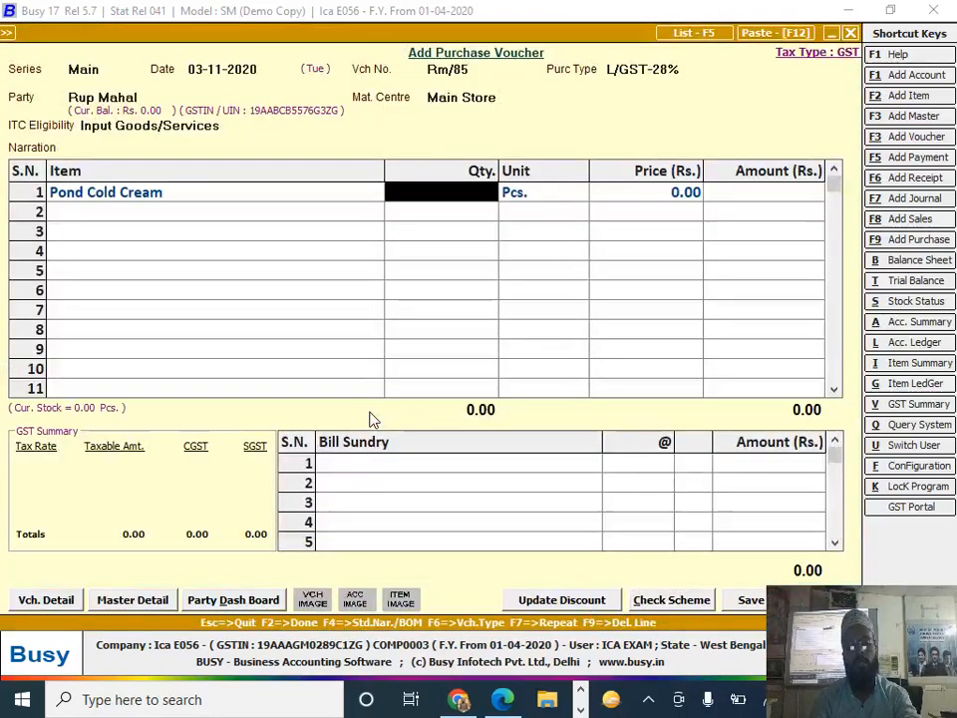
- Check the question paper and enter 50 Pcs. of Pond Cold Cream at a price of Rs. 140 in the purchase voucher
key("alt+Tab")
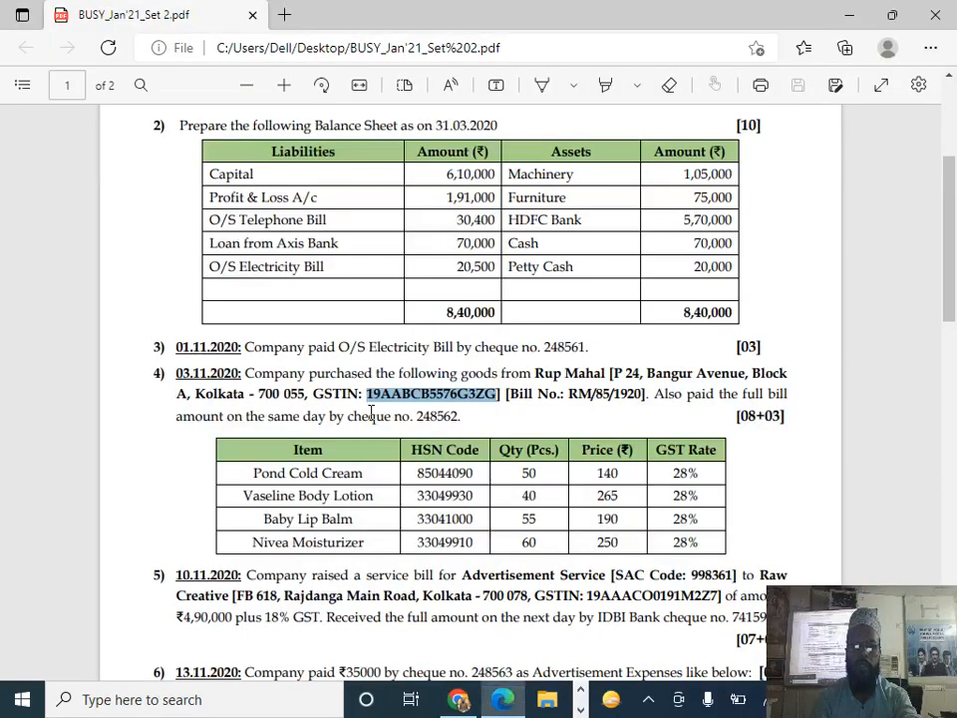
key("alt+Tab")
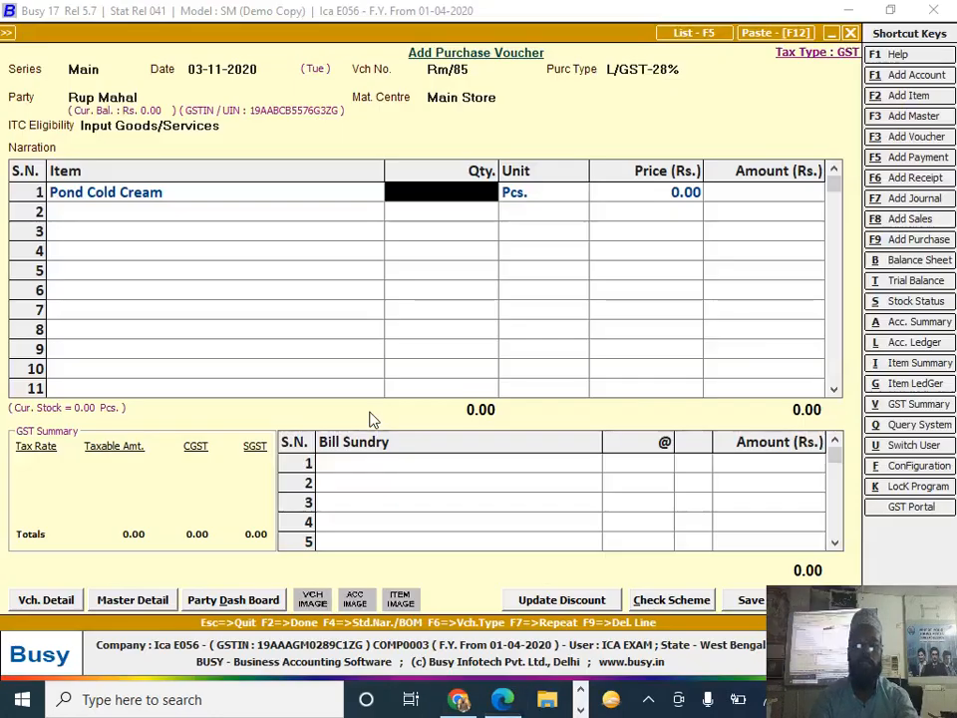
type("50")
key("Return")
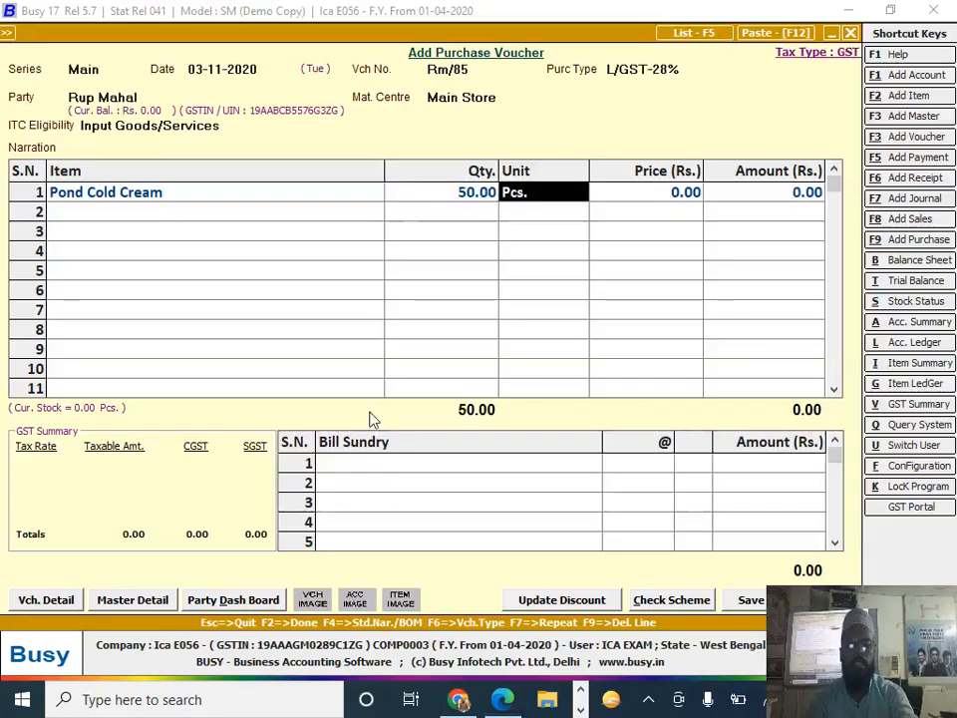
key("Return")
type("140")
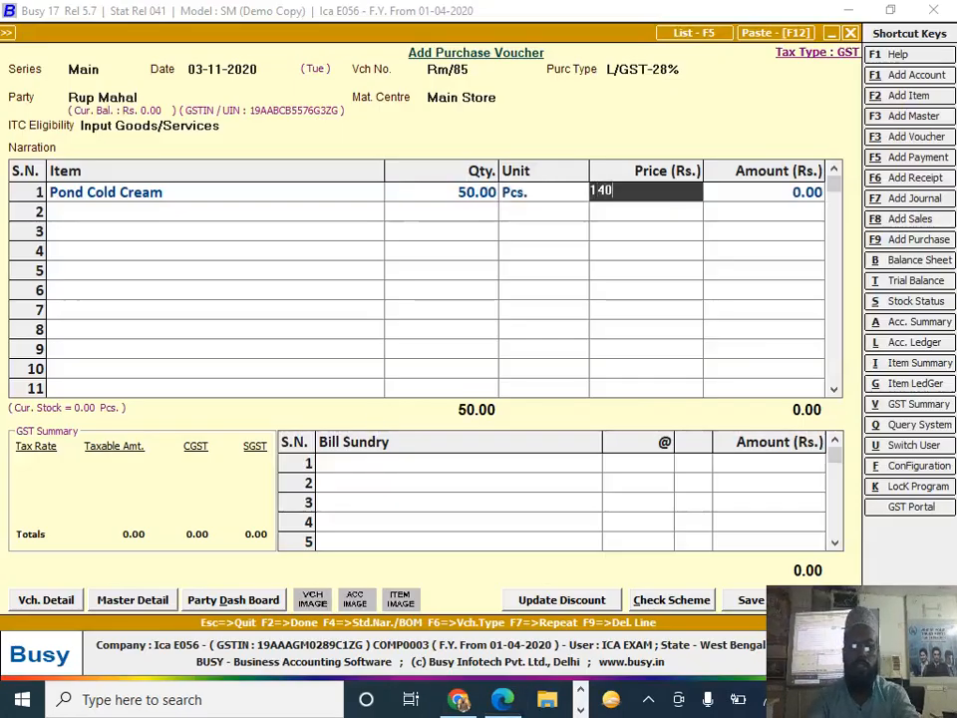
key("Return")
key("Return")
- Look up the second purchased item in the question paper and name a new item master Vaseline Body Lotion
key("alt+Tab")
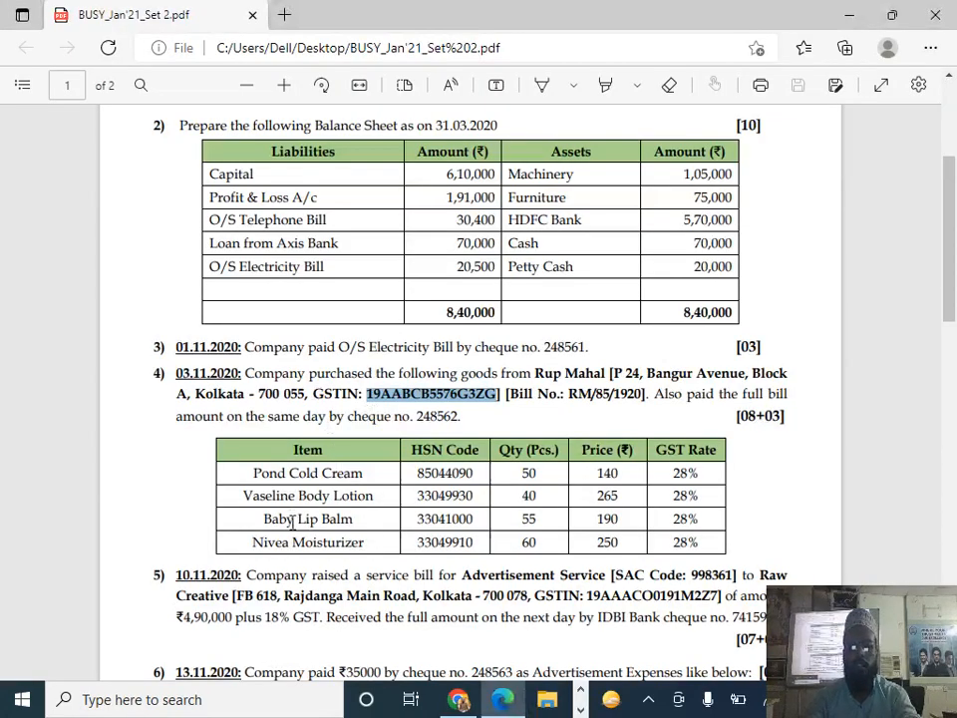
key("alt+Tab")
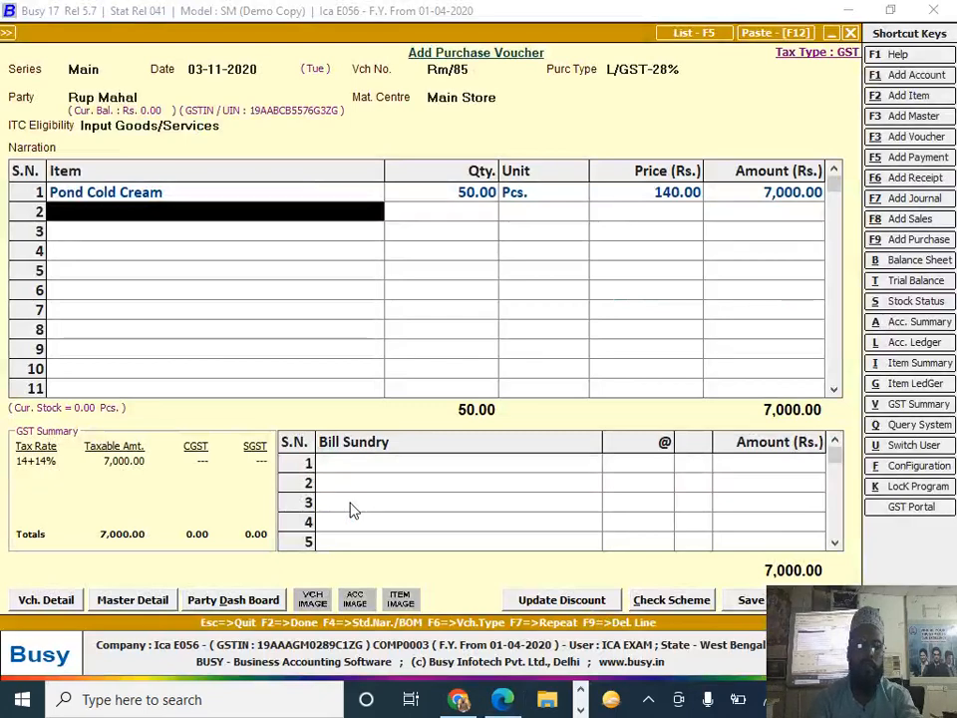
key("F2")
type("v")
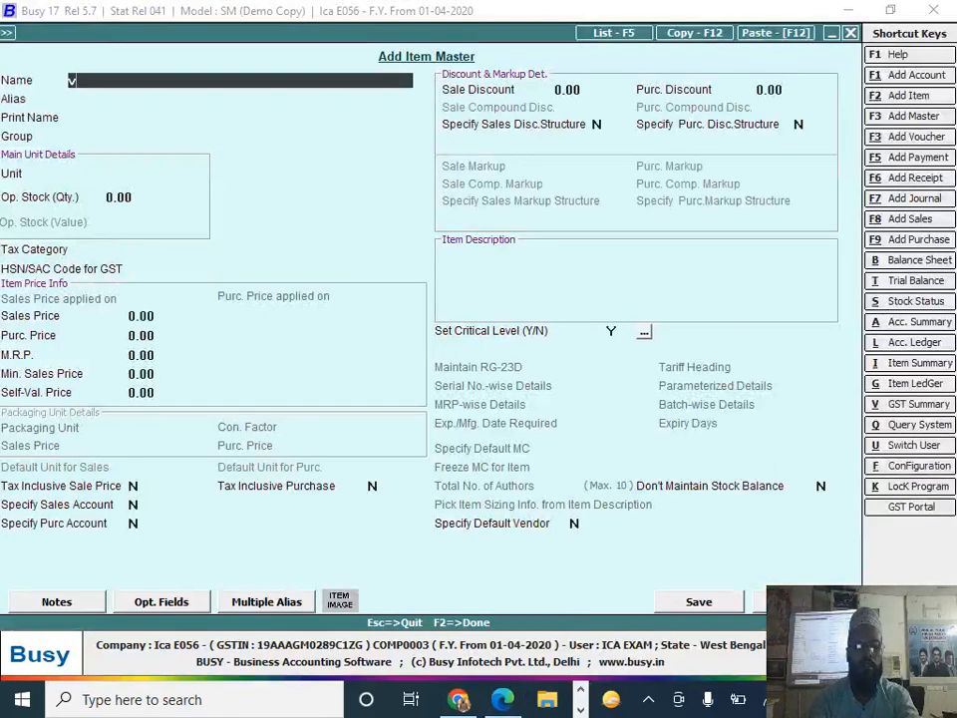
type("aseline b")
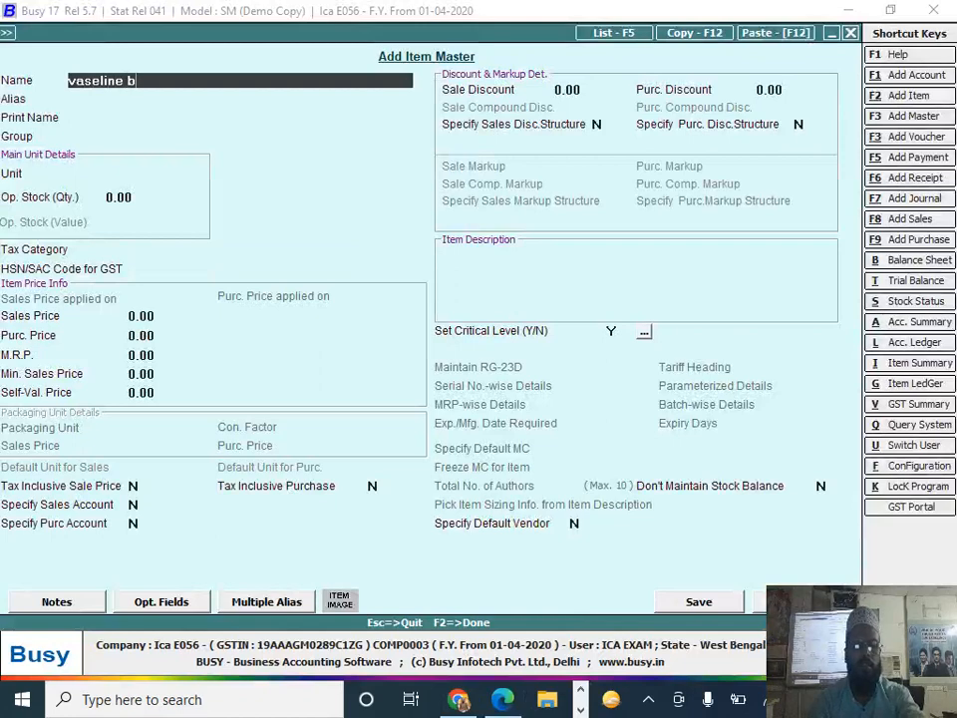
type("ody lot")
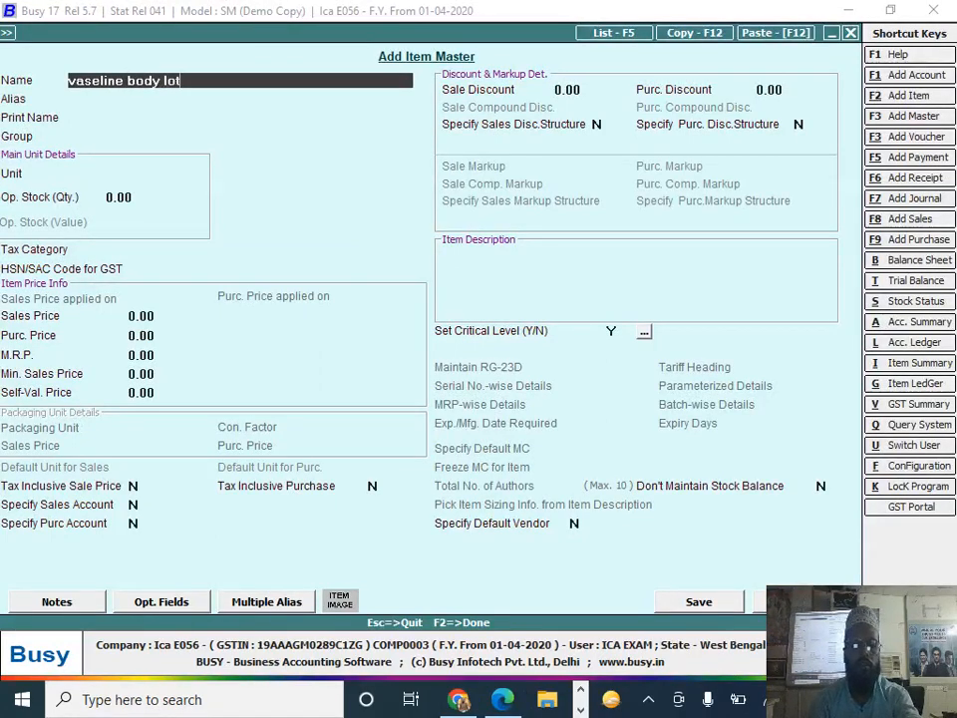
type("ion")
- Assign Vaseline Body Lotion to the General group with Dozen as its unit and GST 28% as its tax category
key("Return")
key("Return")
key("Return")
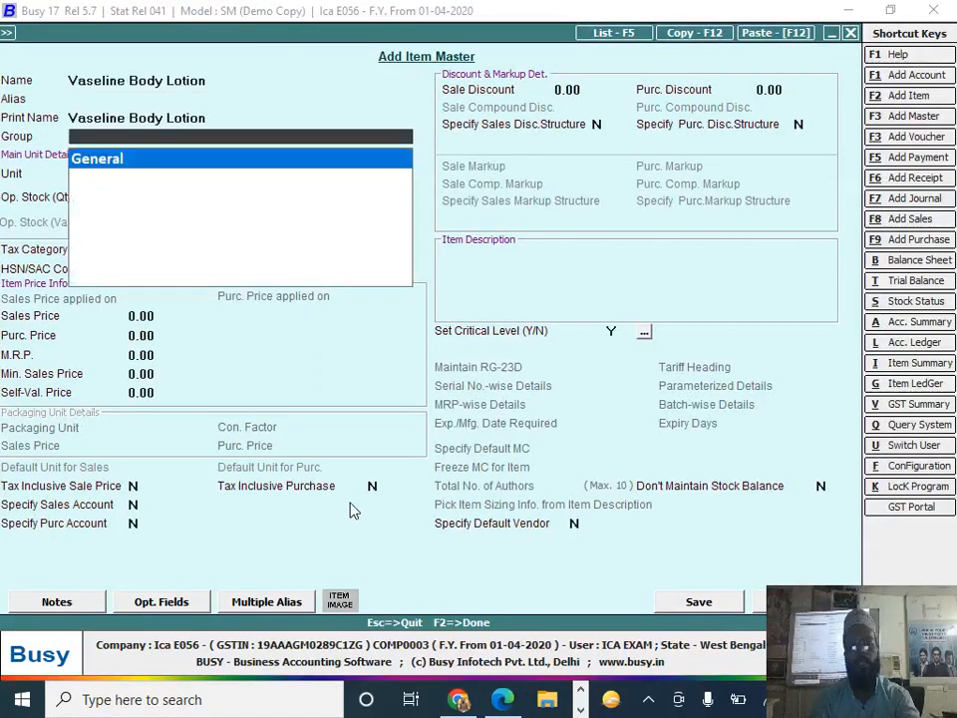
key("Return")
key("Return")
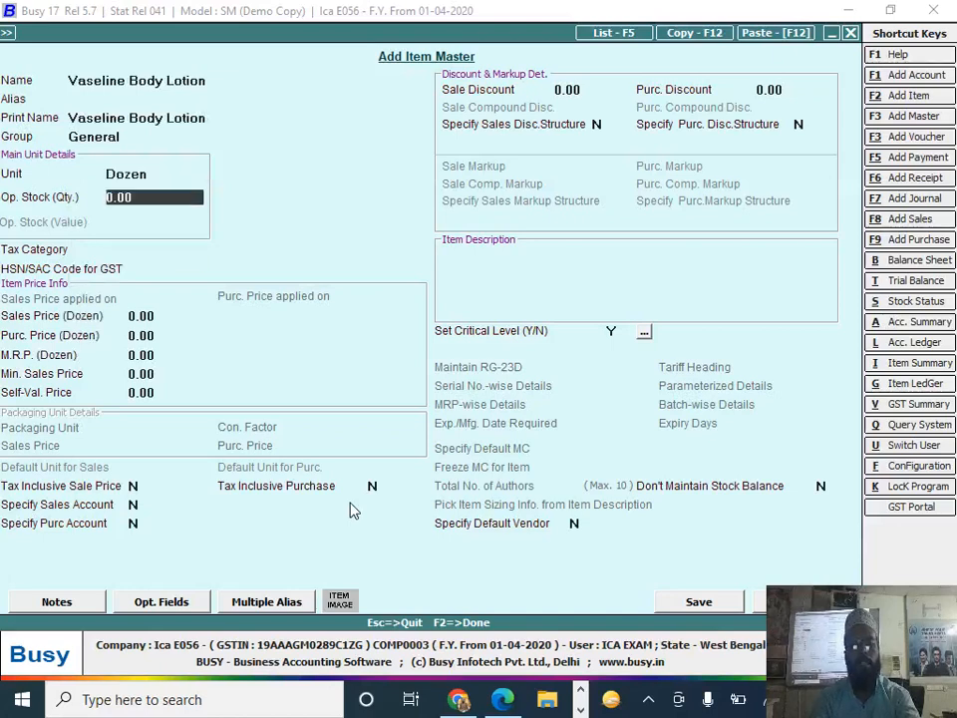
key("Return")
key("Down")
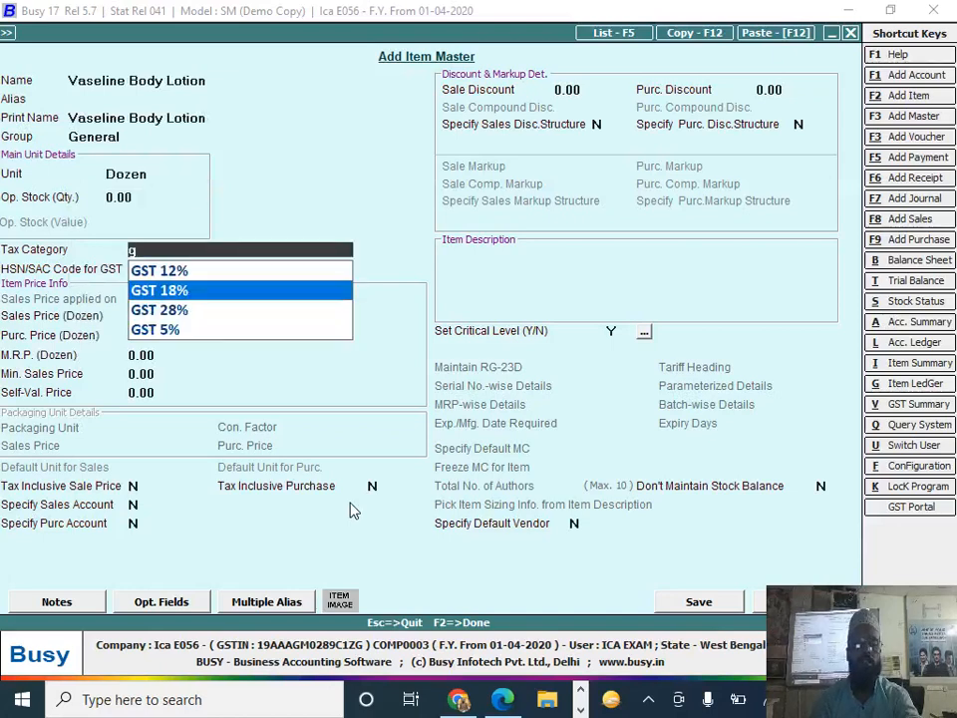
key("Down")
key("Return")
- Change the main unit of Vaseline Body Lotion to Pcs
key("Up")
key("Up")
key("Up")
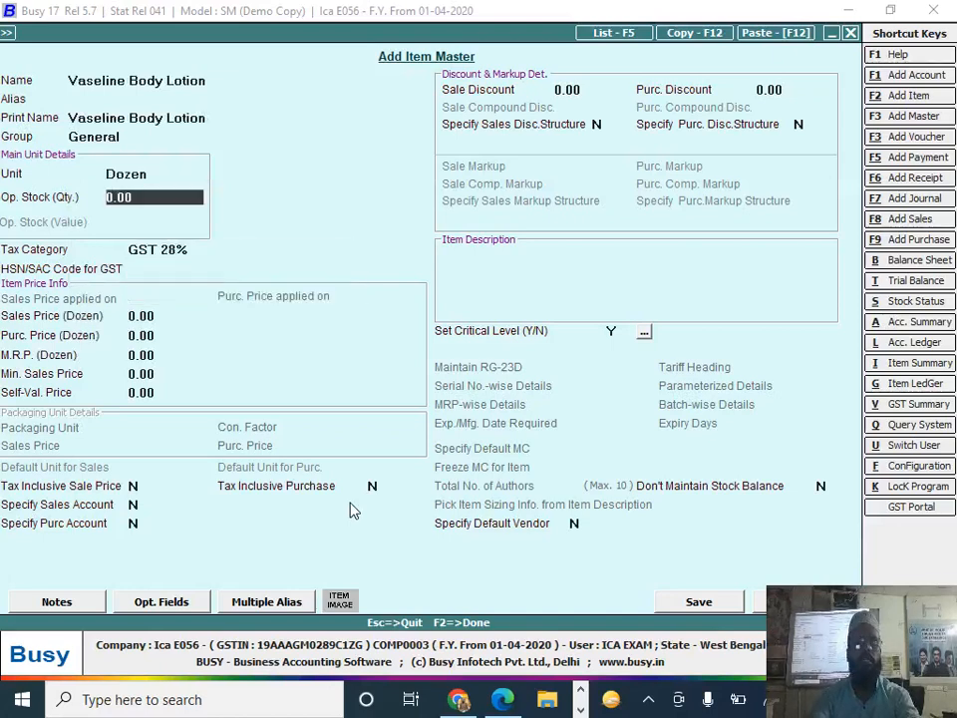
type("p")
key("Return")
key("Return")
key("Return")
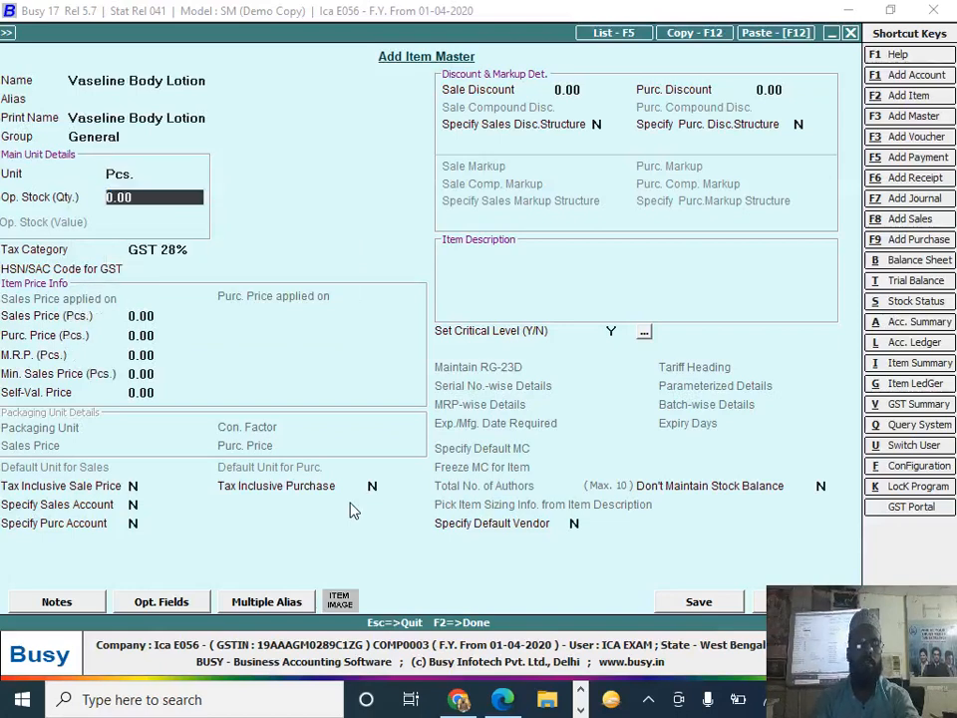
- Save the Vaseline Body Lotion item master without an HSN/SAC code
key("Return")
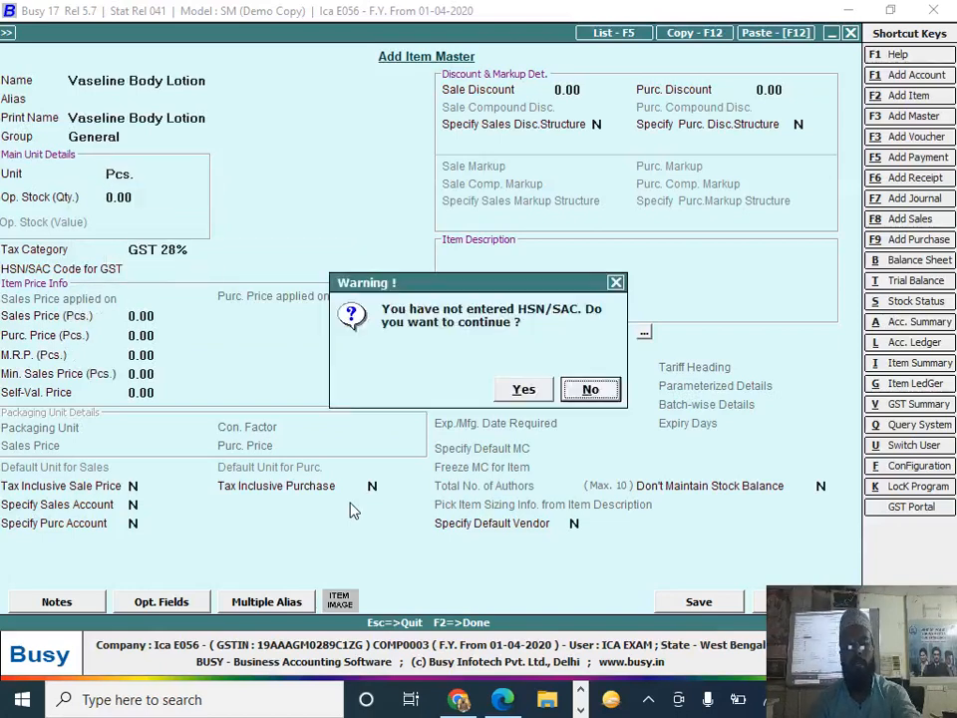
key("Left")
key("Return")
key("Return")
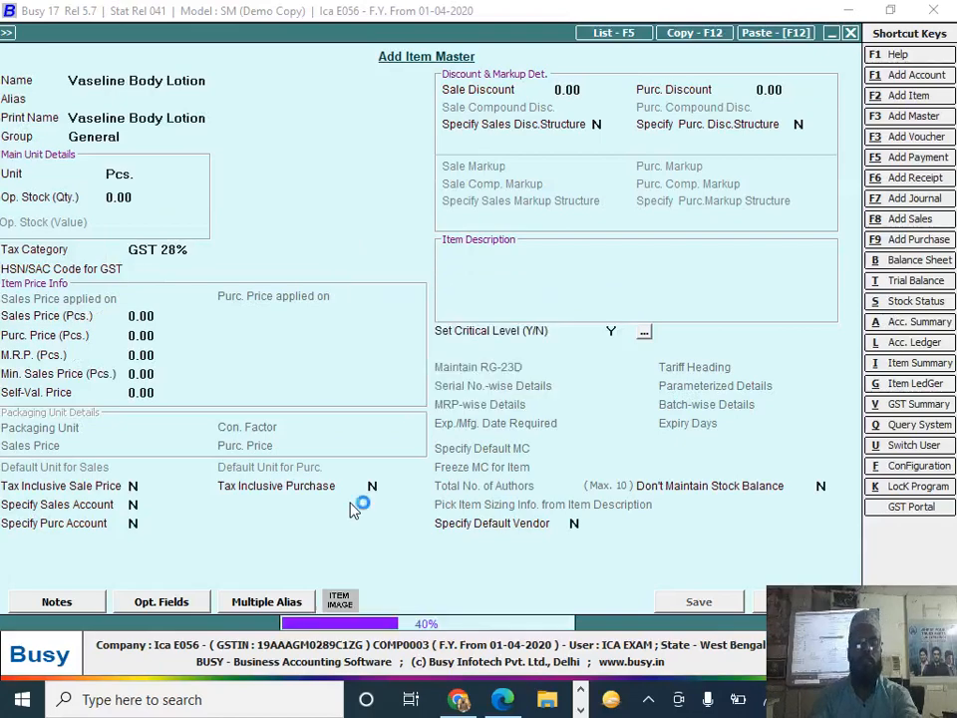
- Fill the voucher's second line with Pond Cold Cream, 40 Pcs. at Rs. 265, checking the figures in the question paper
key("Return")
key("alt+Tab")
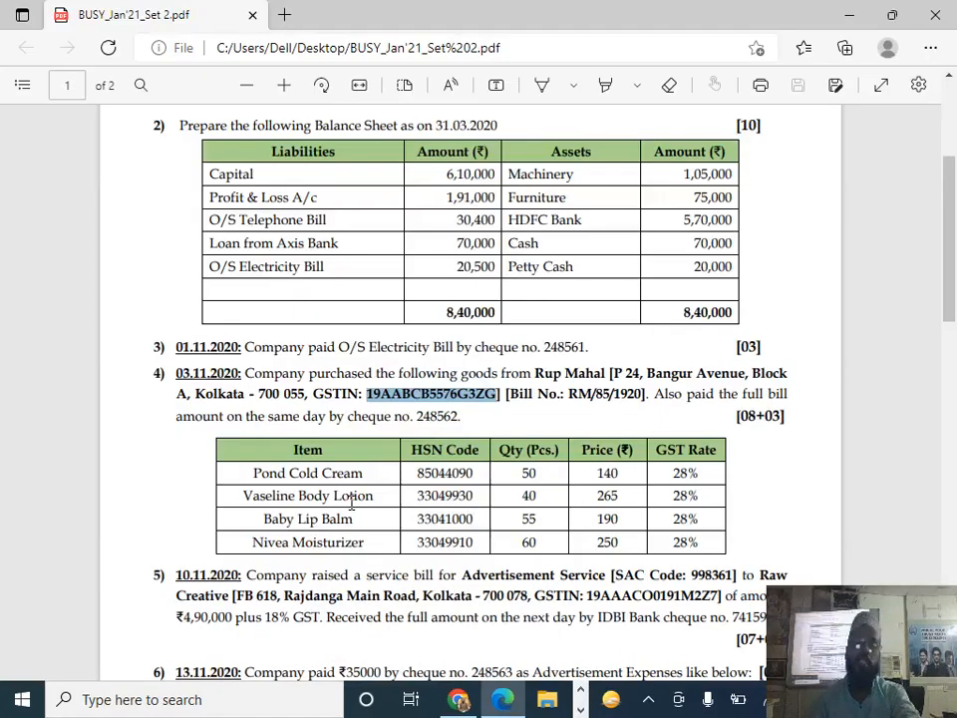
key("alt+Tab")
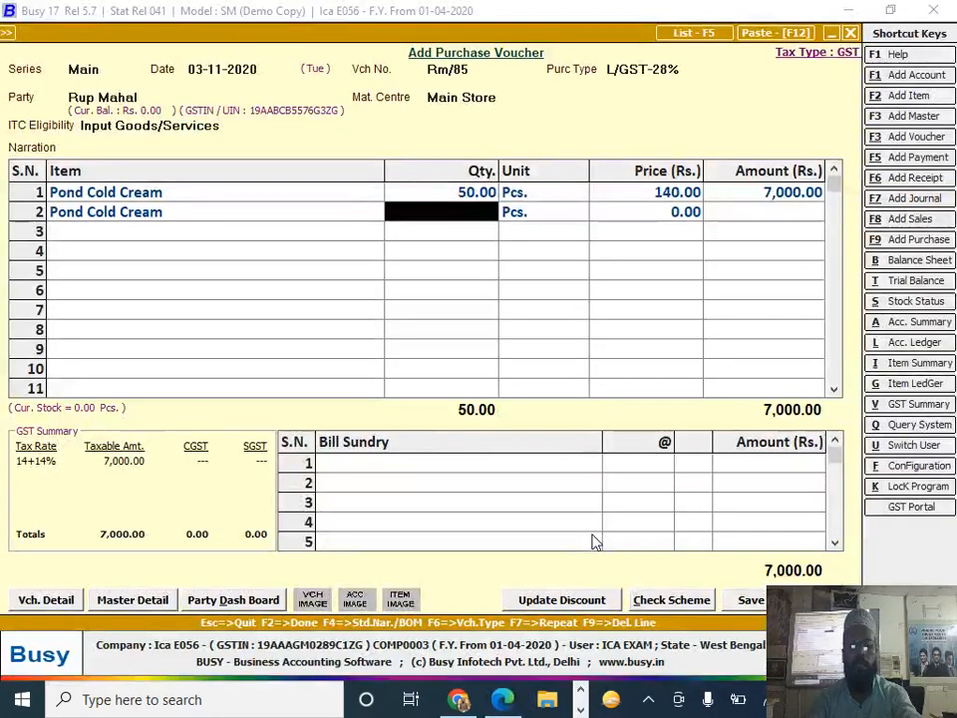
type("40")
key("Return")
key("Return")
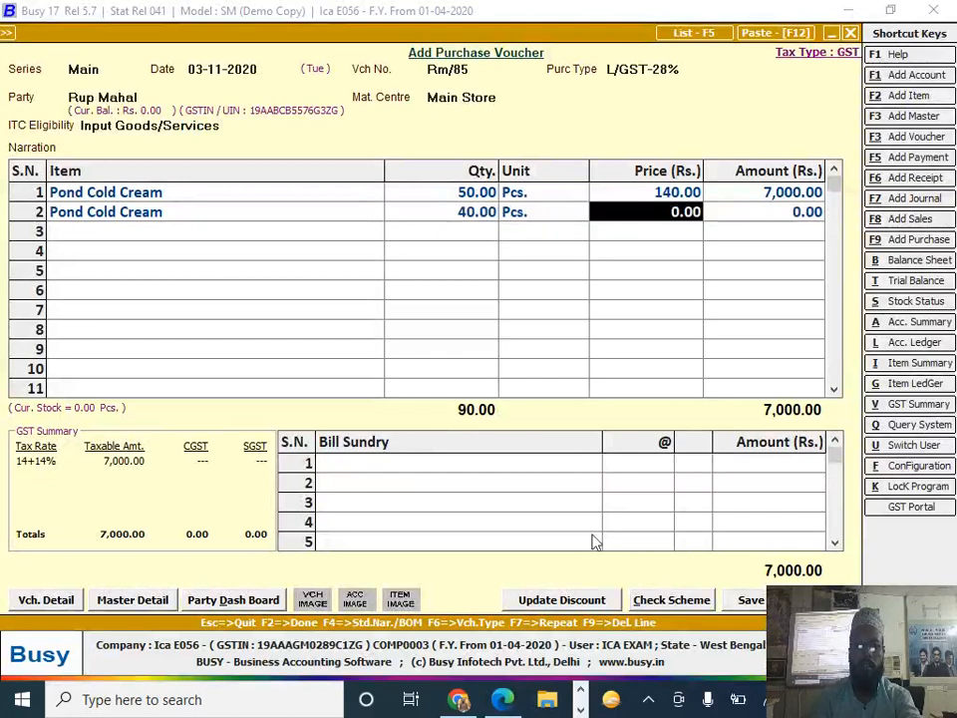
type("265")
key("Return")
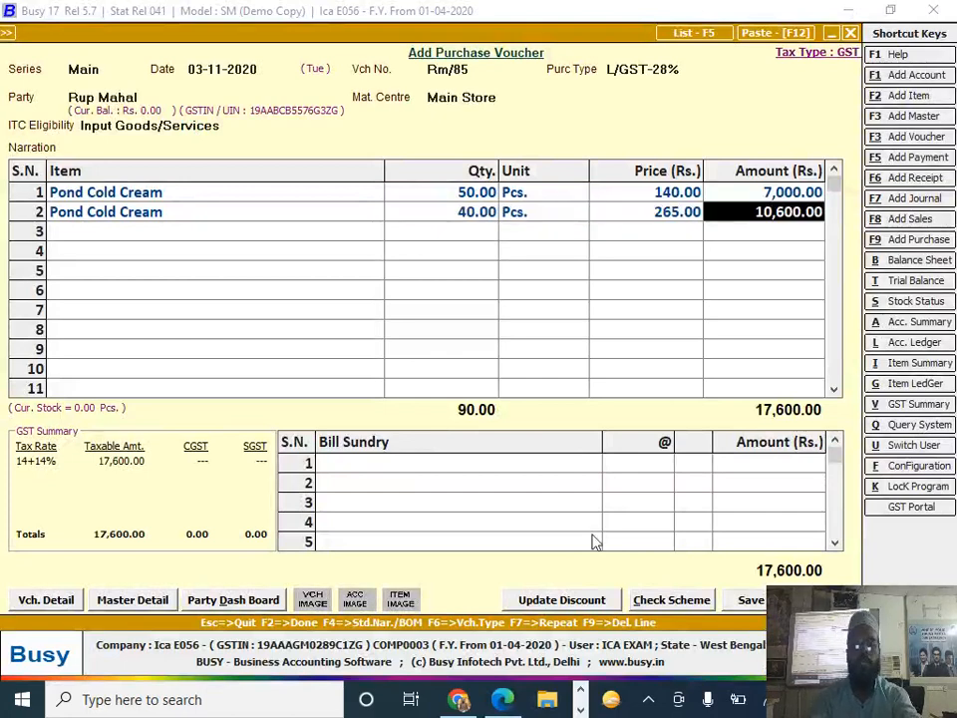
key("Return")
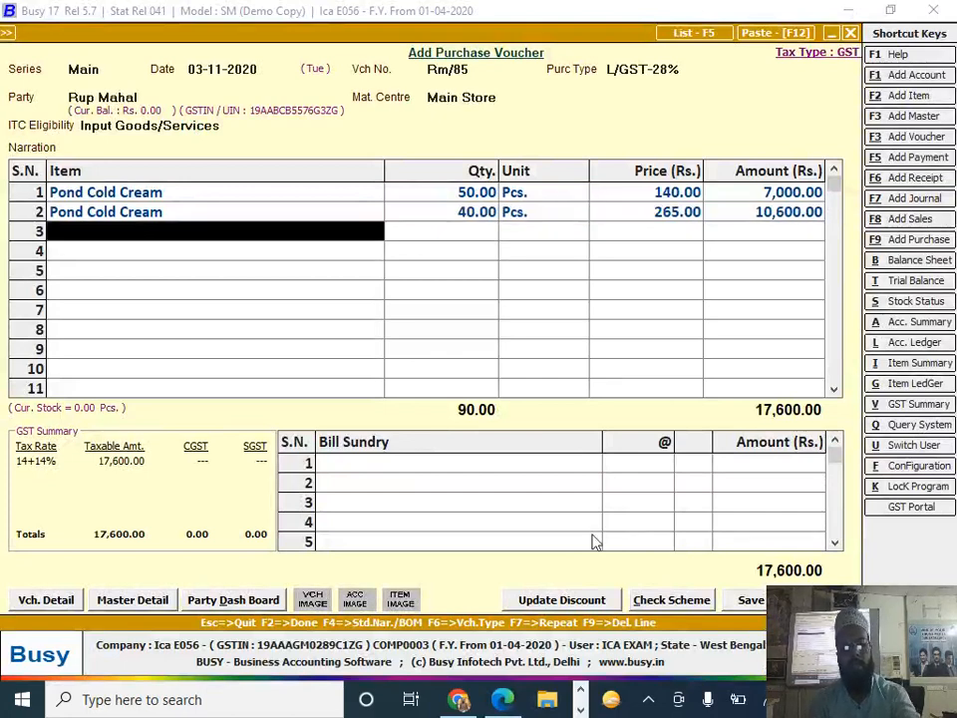
- Look up the third purchased item in the question paper and name a new item master Baby Lip Balm
key("F3")
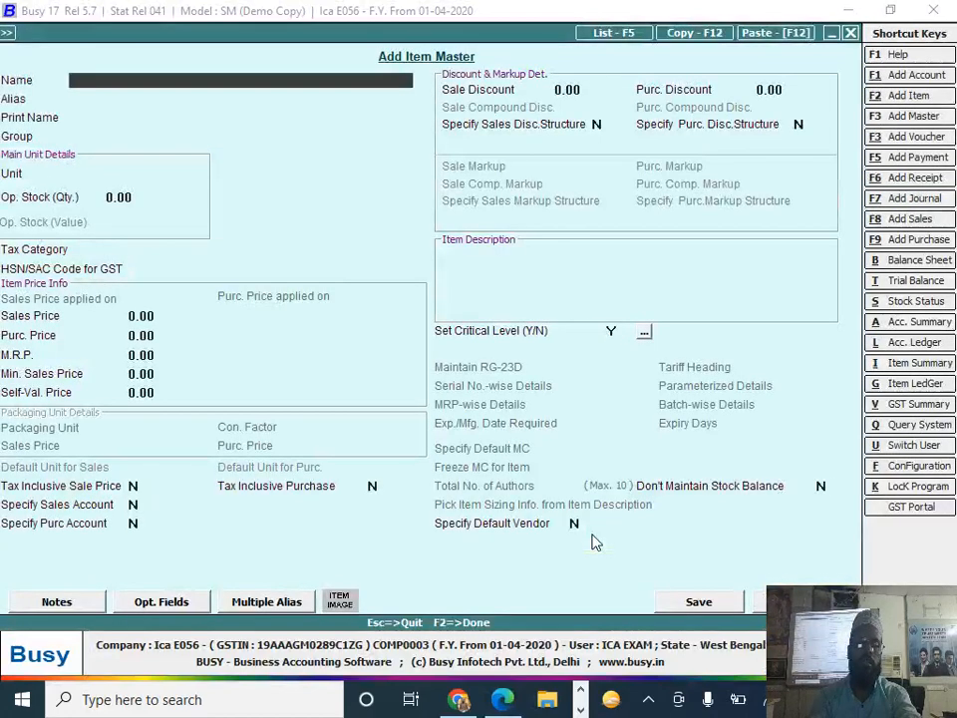
key("alt+Tab")
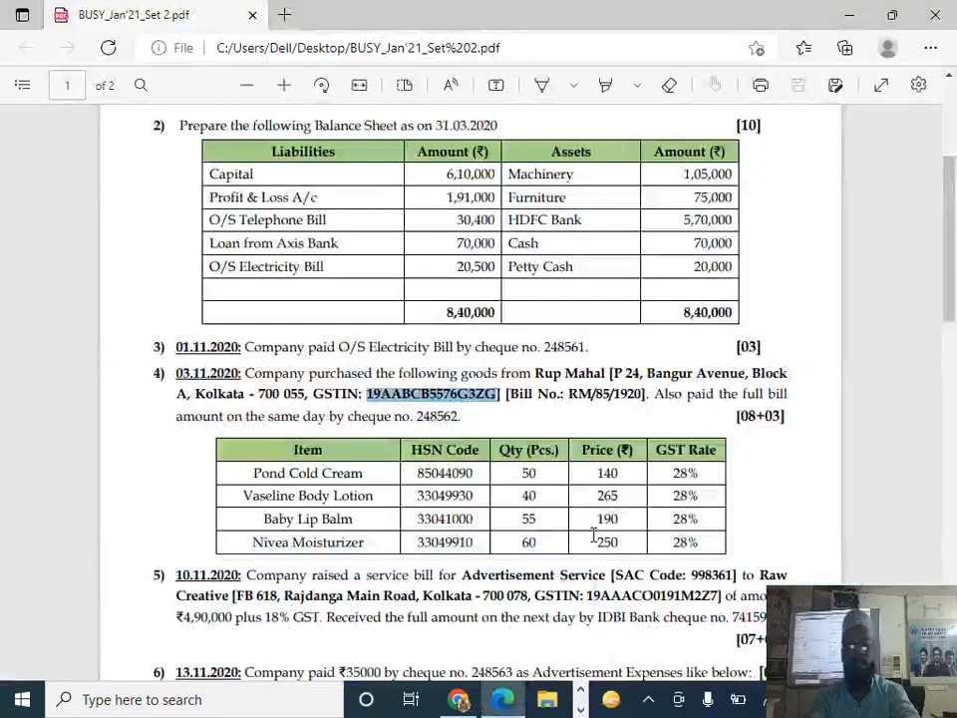
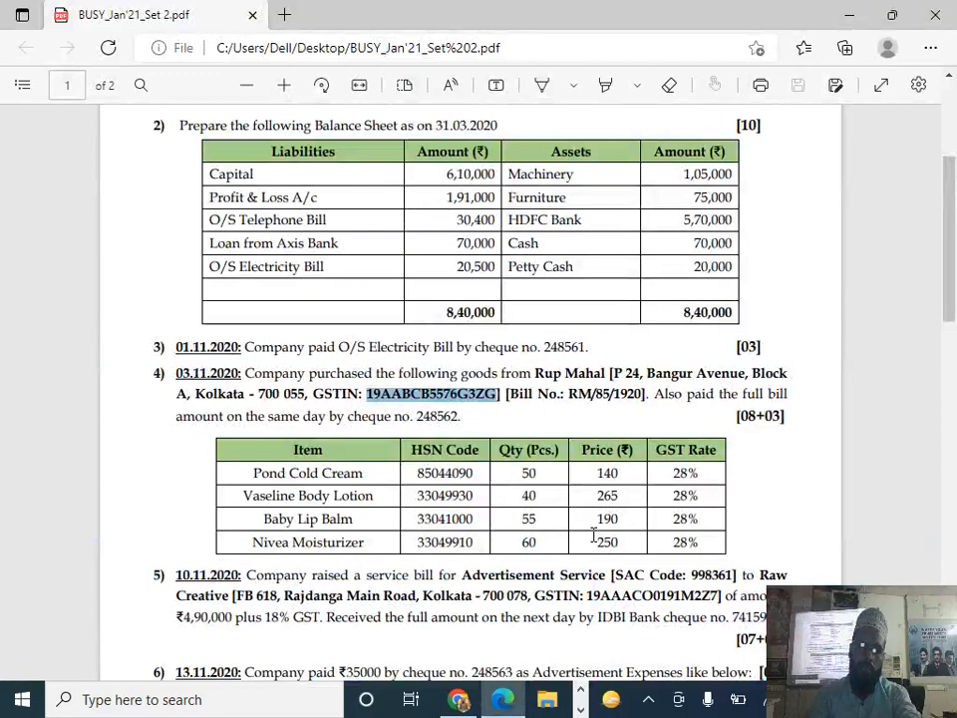
key("alt+Tab")
type("b")
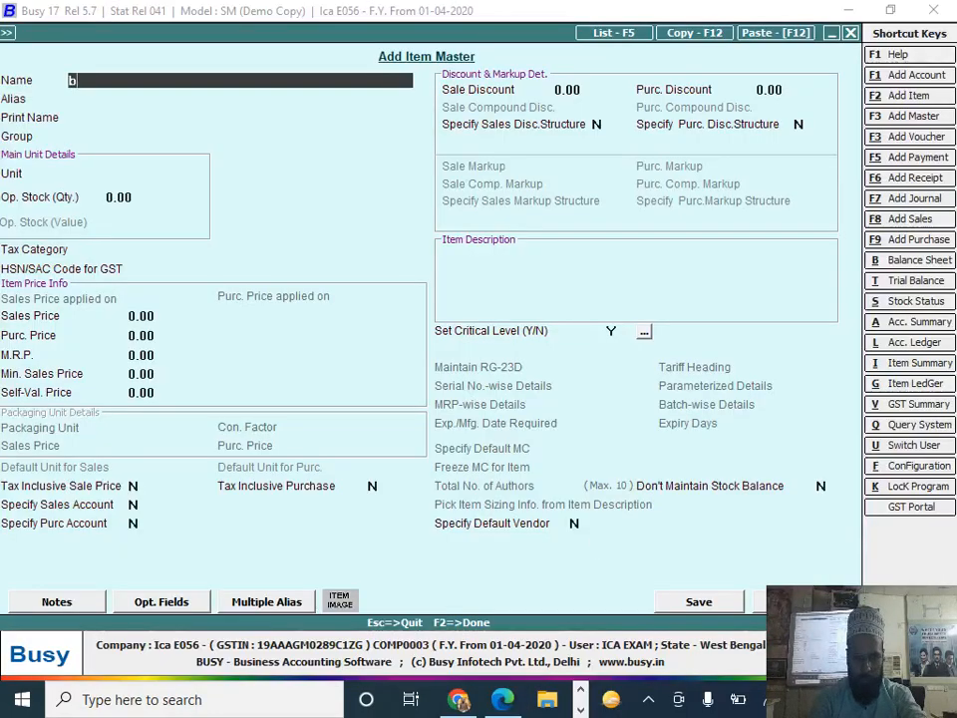
type("aby lip bam")
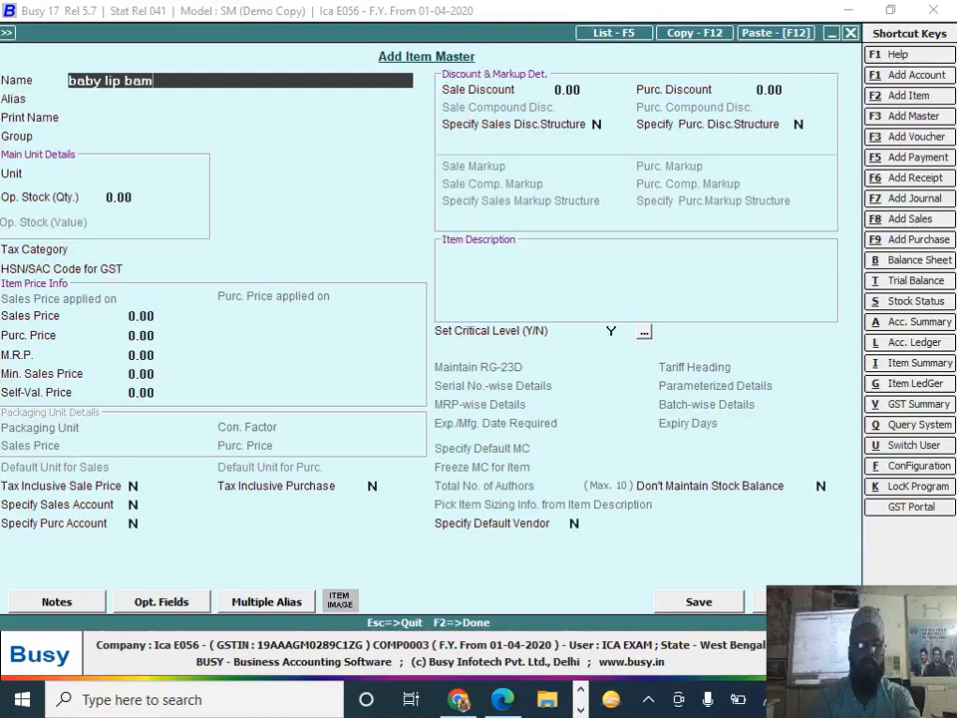
key("BackSpace")
type("lm")
key("Return")
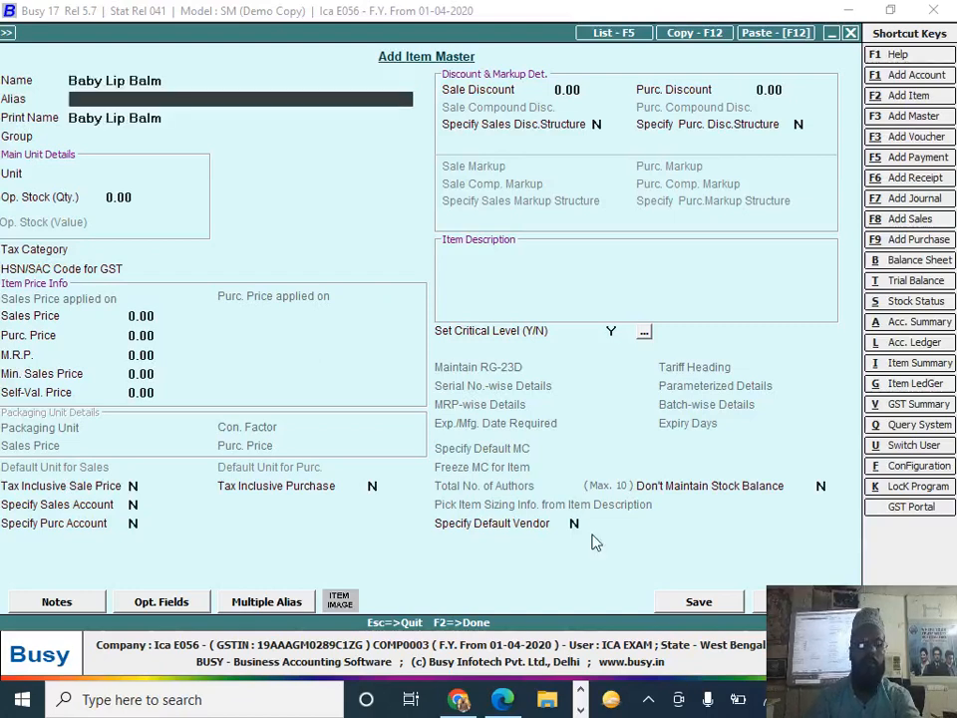
- Assign Baby Lip Balm to the General group with Pcs. as its unit, leaving the alias and opening stock at their defaults
key("Return")
key("Return")
key("Return")
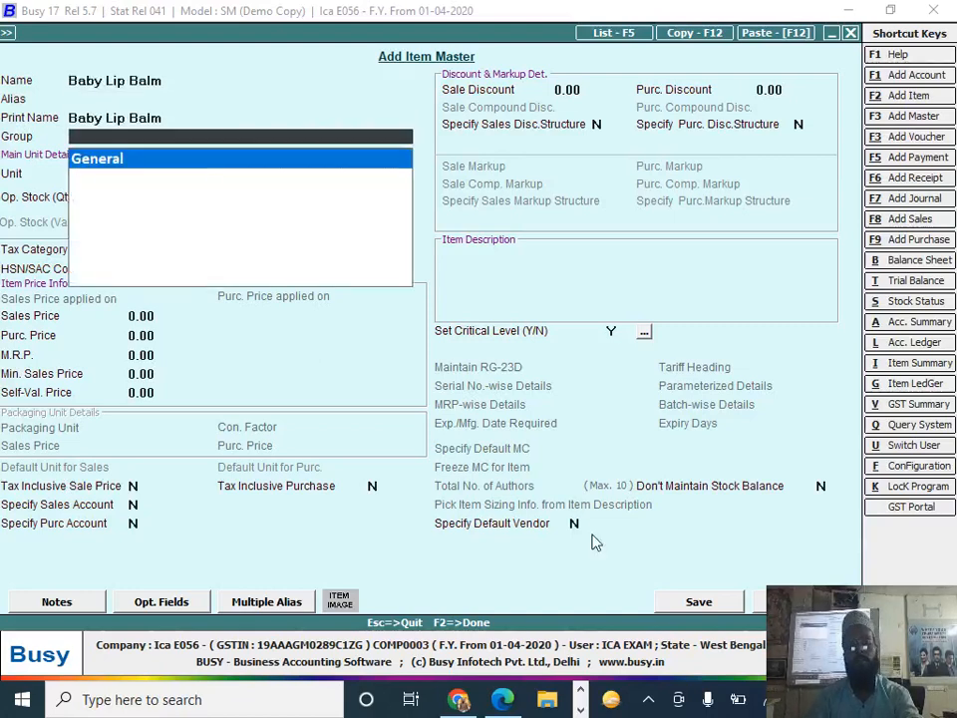
key("Return")
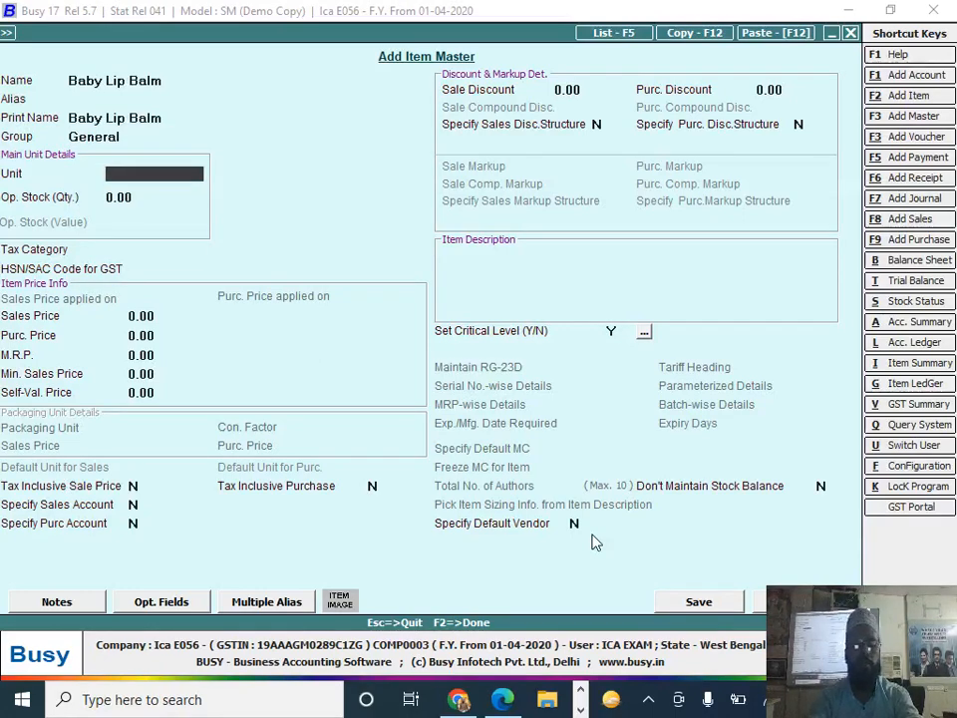
type("p")
key("Return")
key("Return")
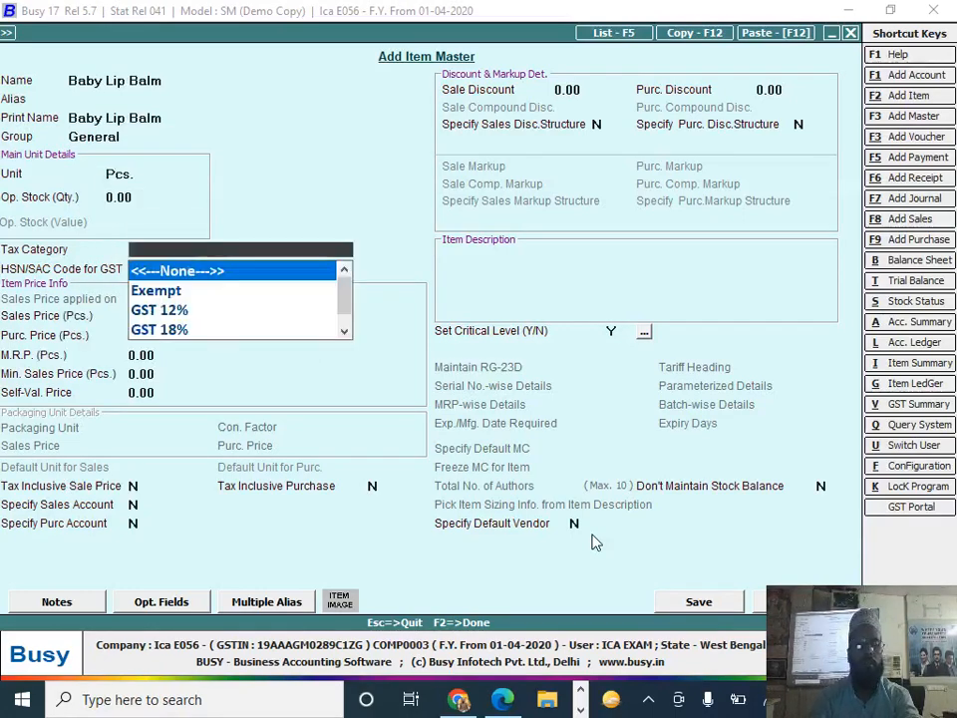
- Set Baby Lip Balm's tax category to GST 28% and save the item master without an HSN/SAC code
key("Return")
key("Up")
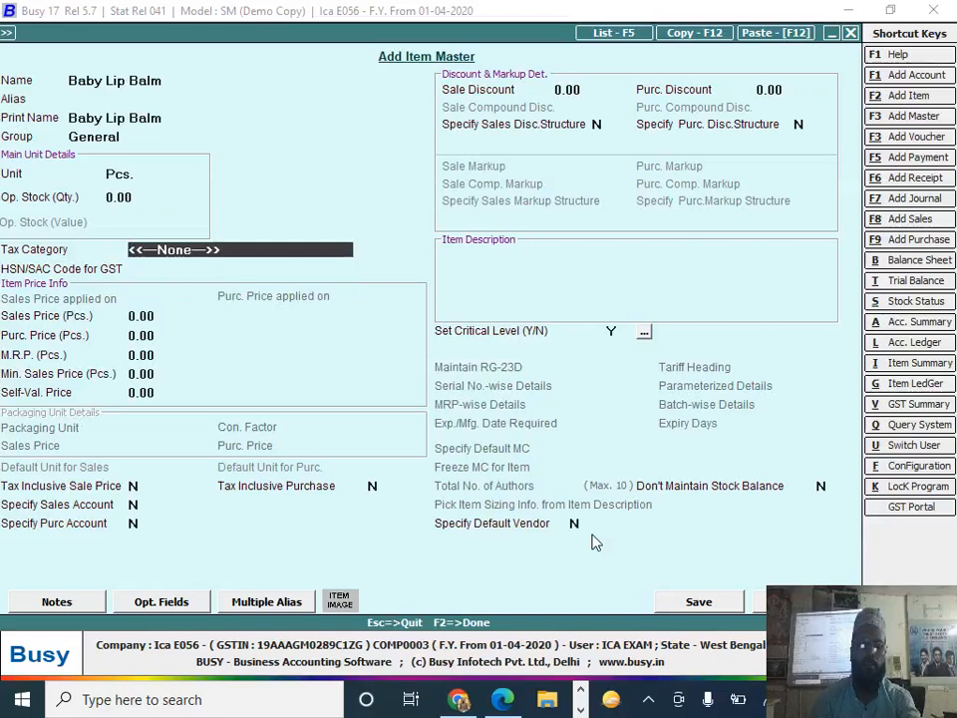
type("g")
key("Down")
key("Down")
key("Return")
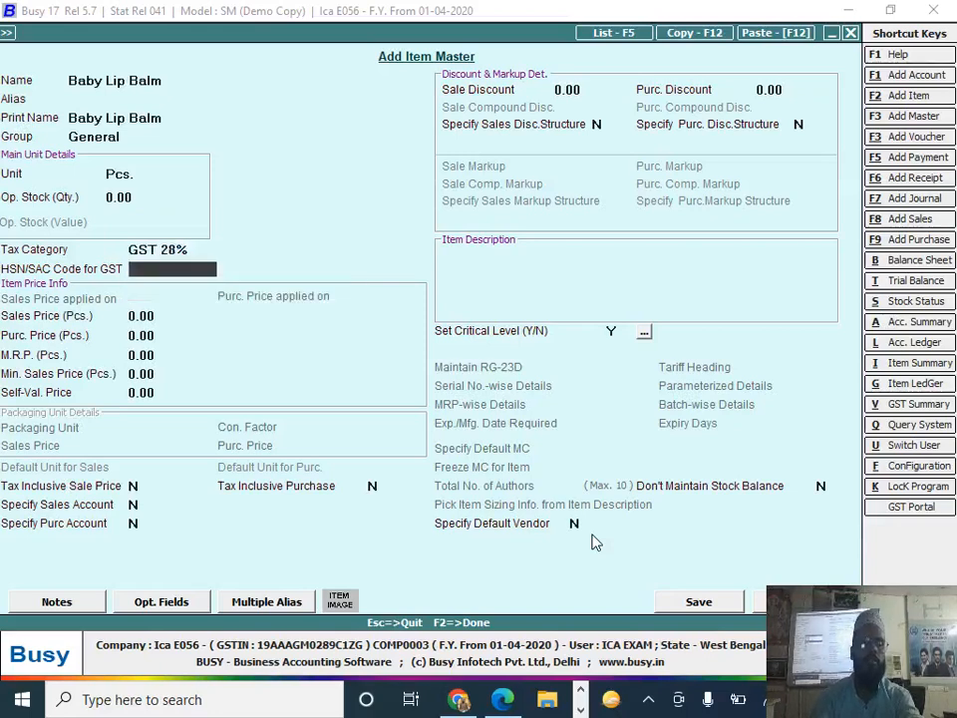
key("F2")
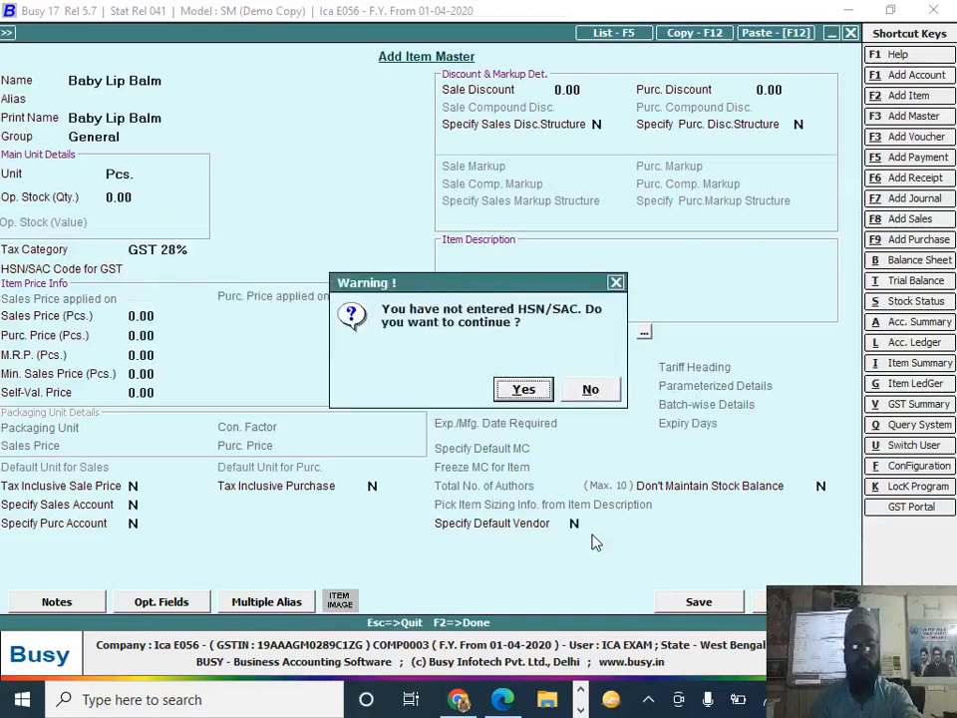
key("Return")
key("Return")
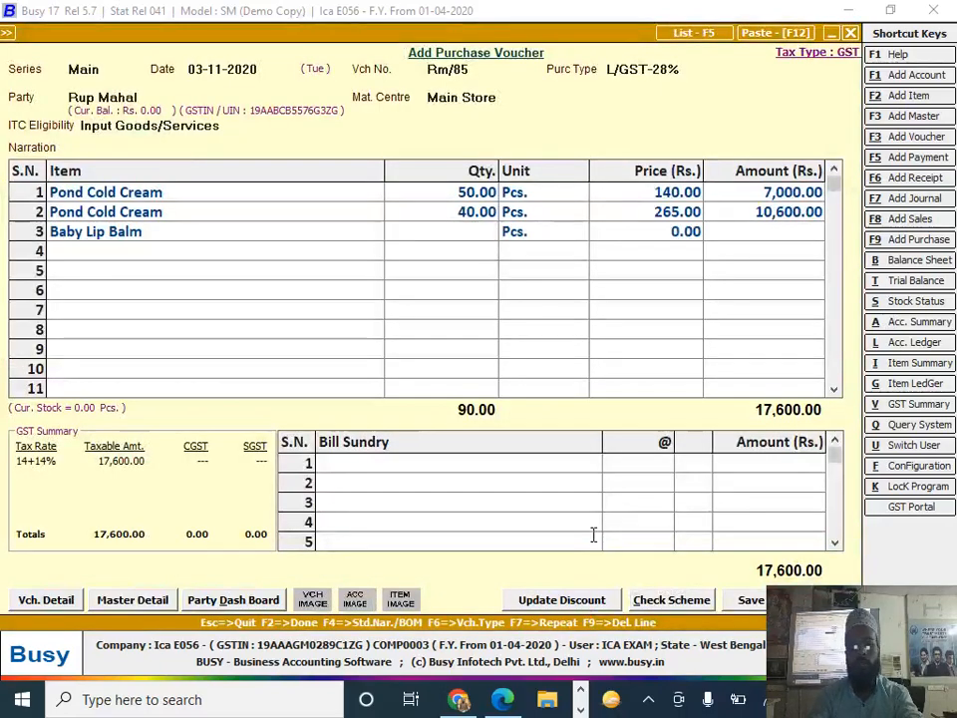
- Fill the voucher's Baby Lip Balm line with 55 Pcs. at Rs. 190, checking the figures in the question paper
key("alt+Tab")
key("alt+Tab")
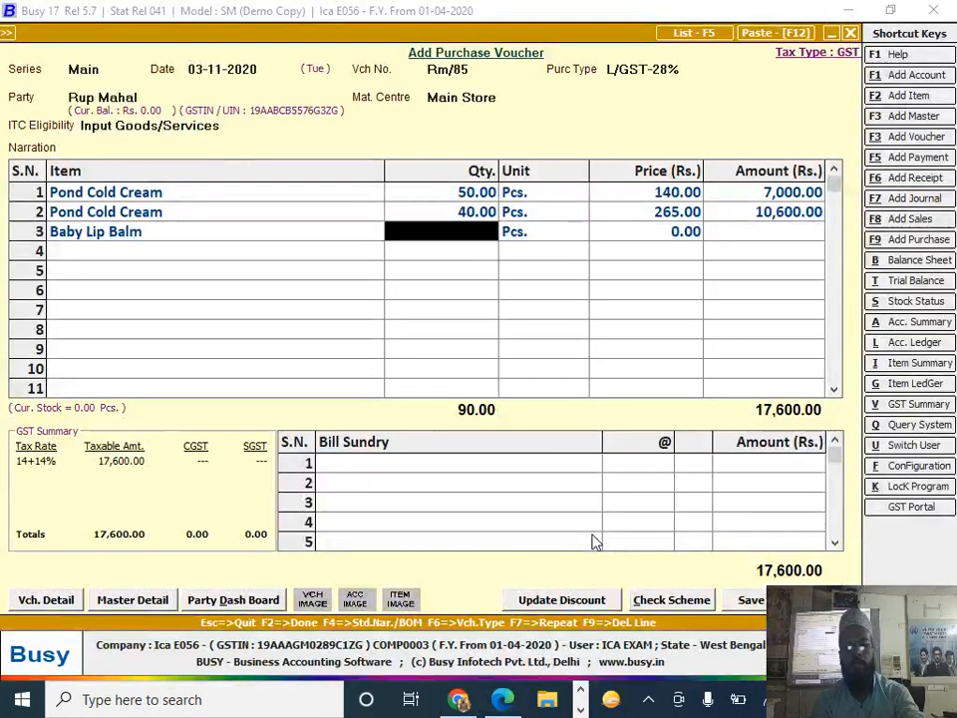
type("55")
key("Return")
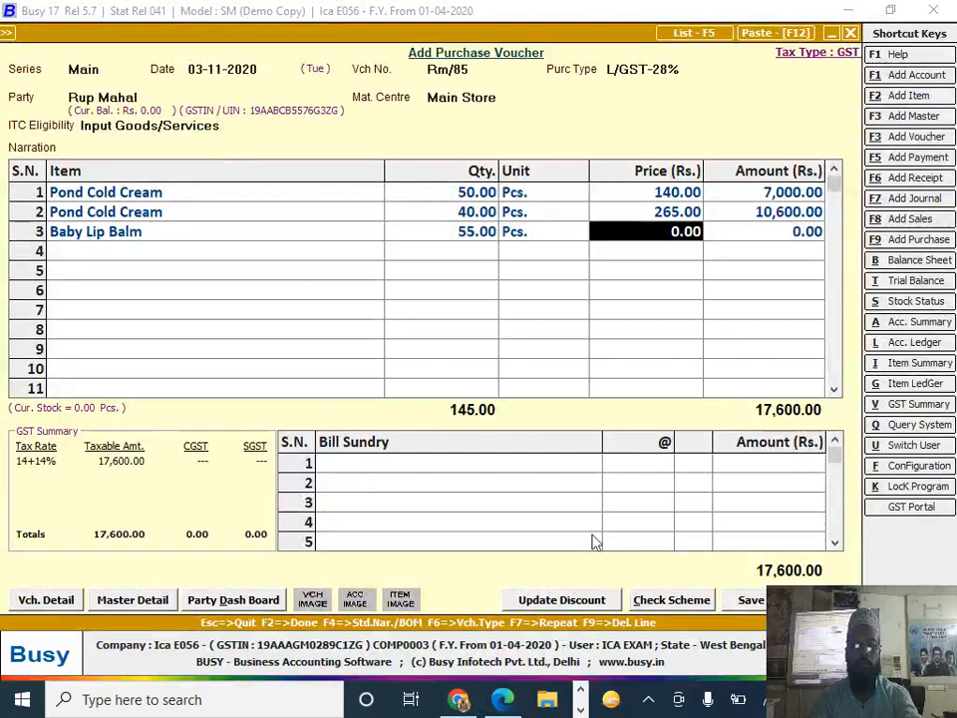
type("10")
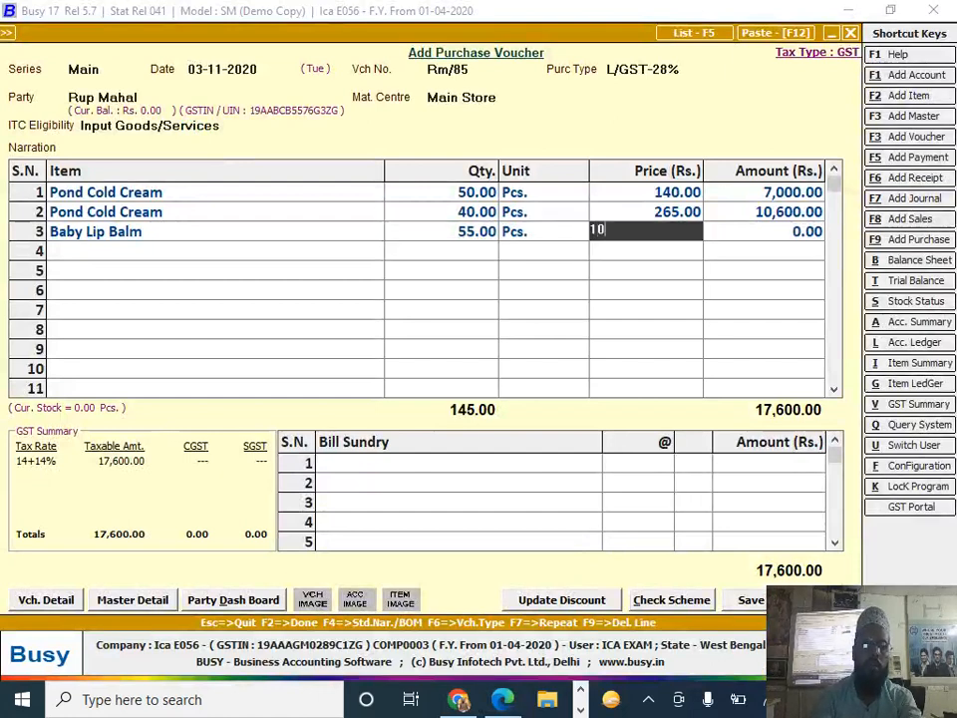
key("BackSpace")
type("90")
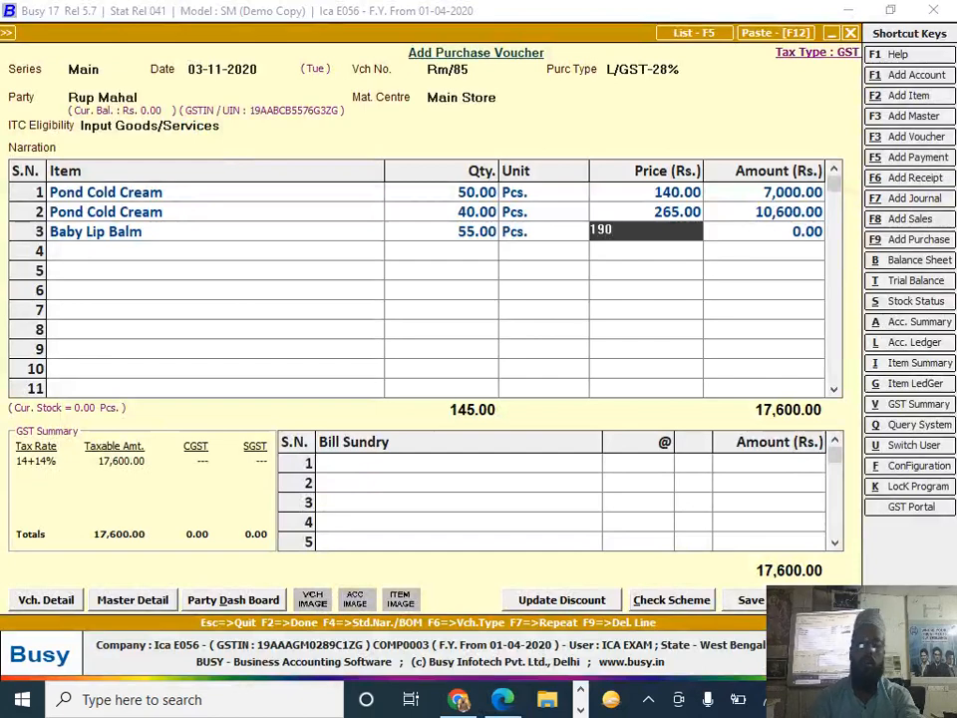
key("Return")
- Replace the second line's item with Vaseline Body Lotion, keeping the quantity and unit, after checking the question paper
left_click(175, 213)
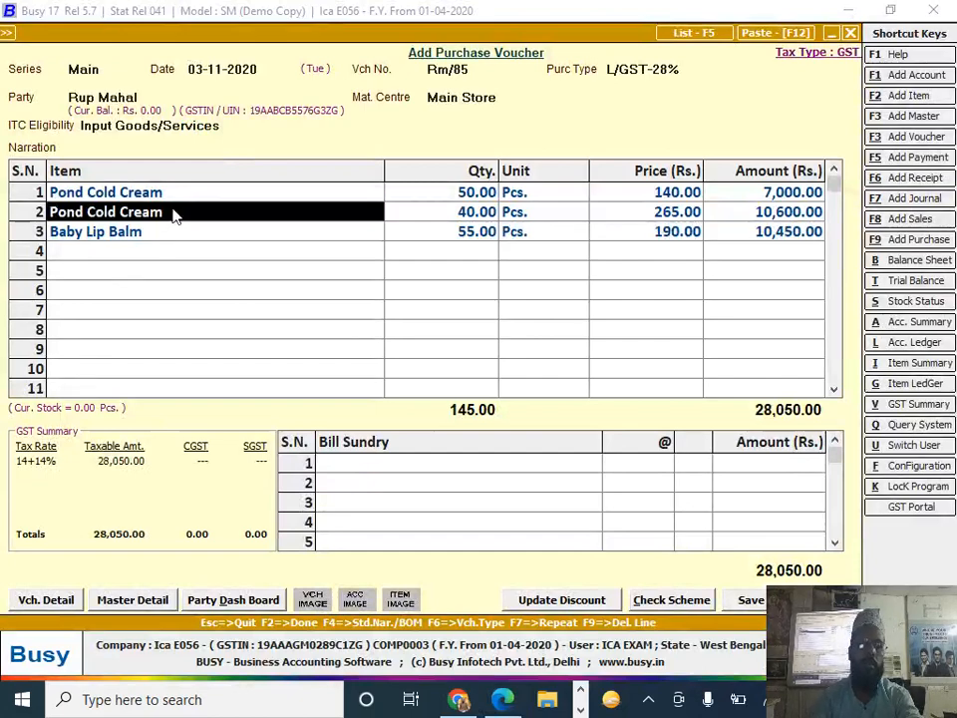
key("alt+Tab")
key("alt+Tab")
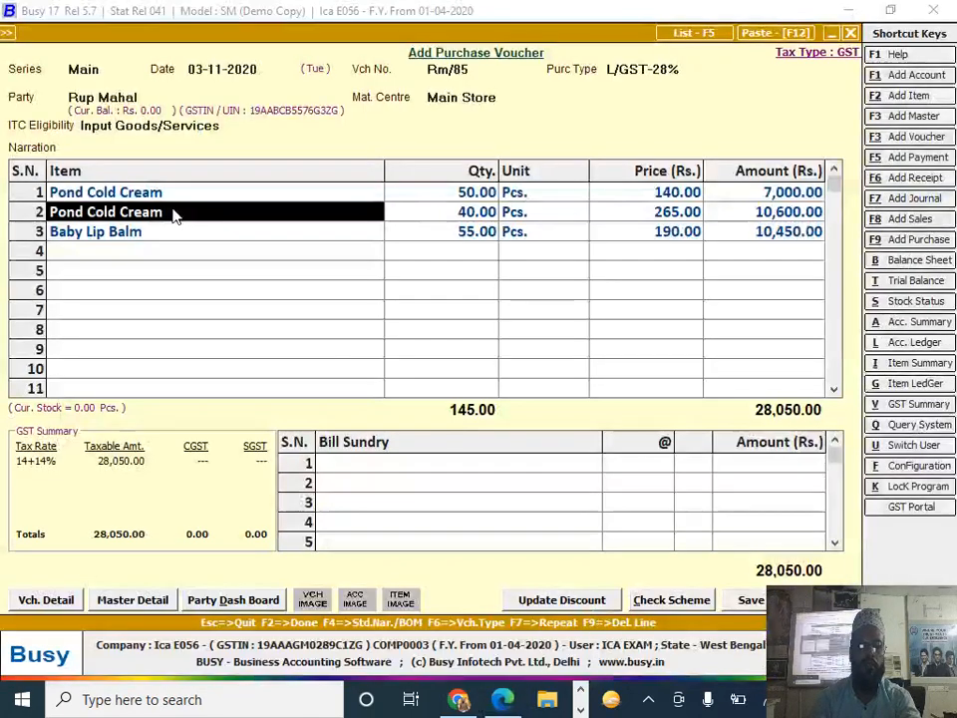
type("va")
key("Return")
key("Return")
key("Return")
key("Return")
key("Return")
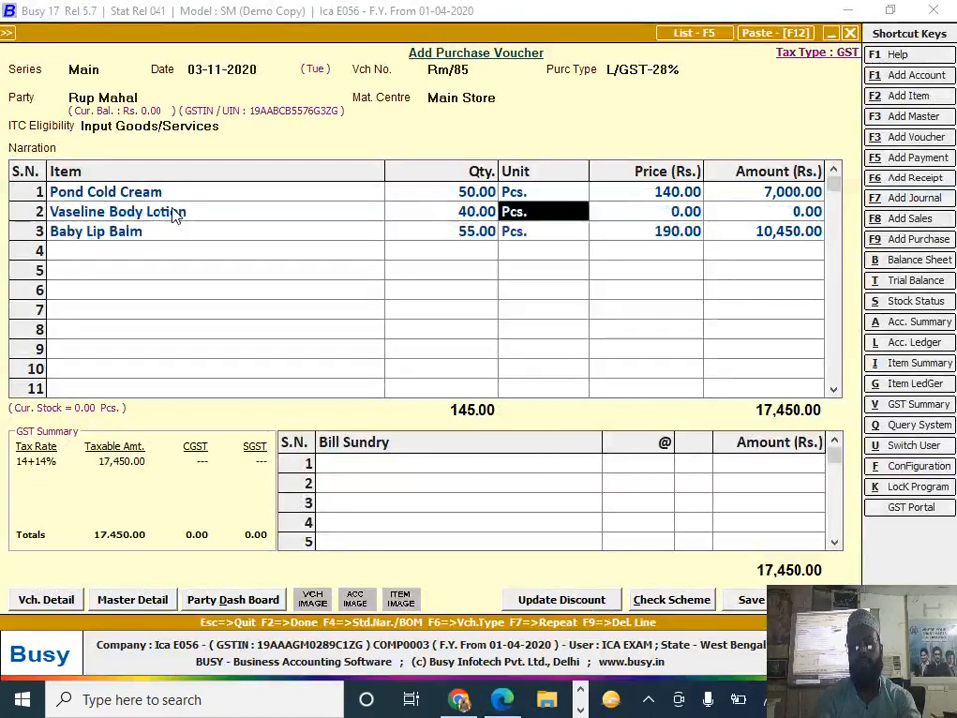
key("Escape")
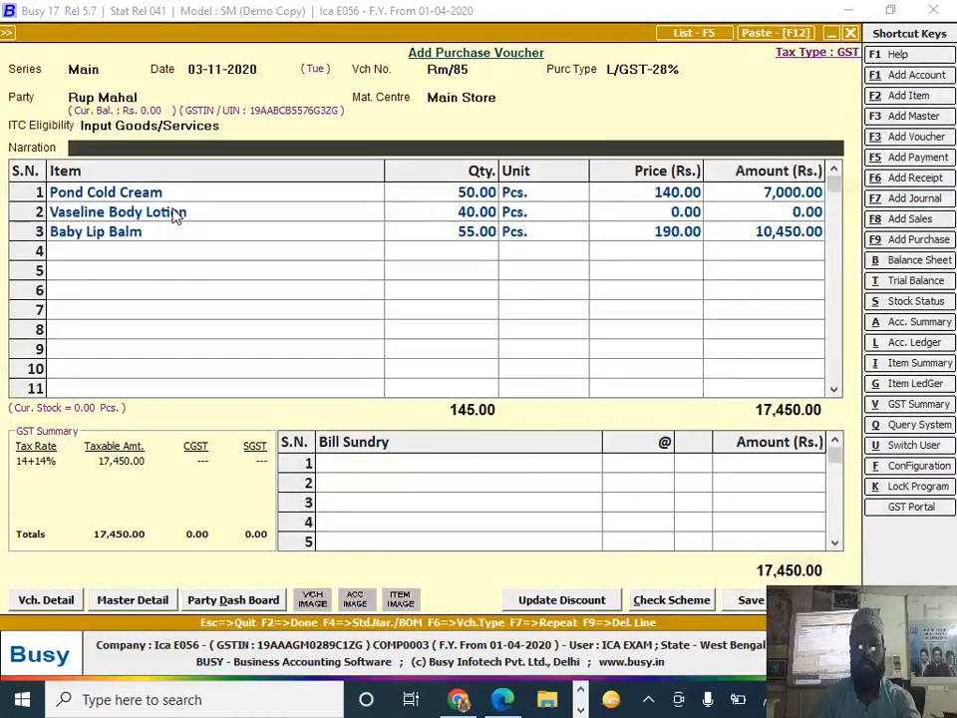
- Set the Vaseline Body Lotion price to Rs. 265 from the question paper and proceed to the voucher's fourth line
left_click(666, 213)
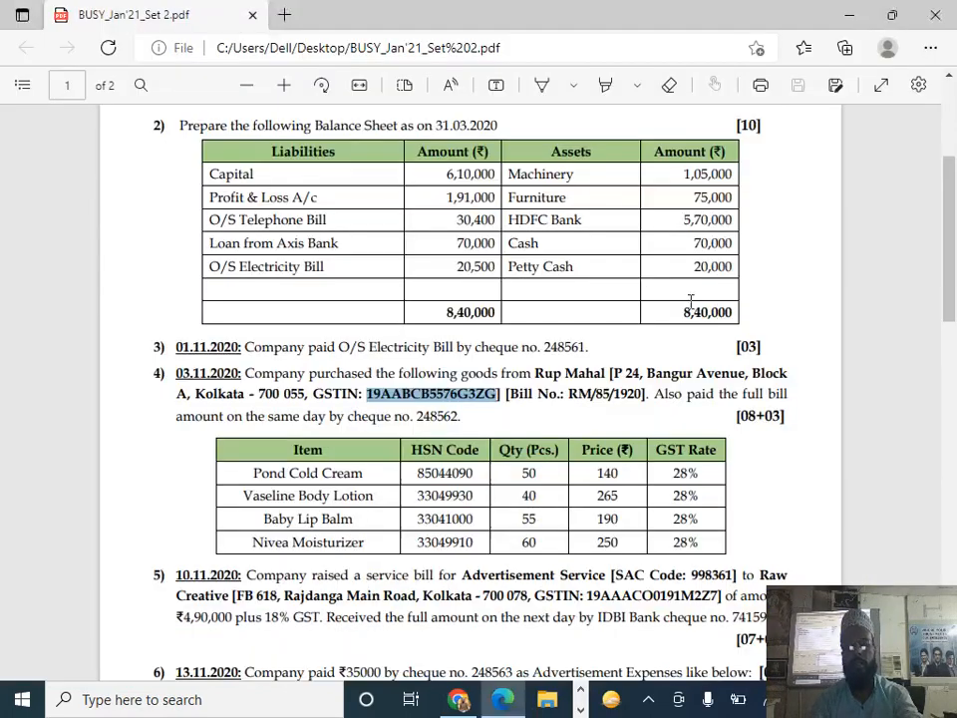
key("alt+Tab")
key("alt+Tab")
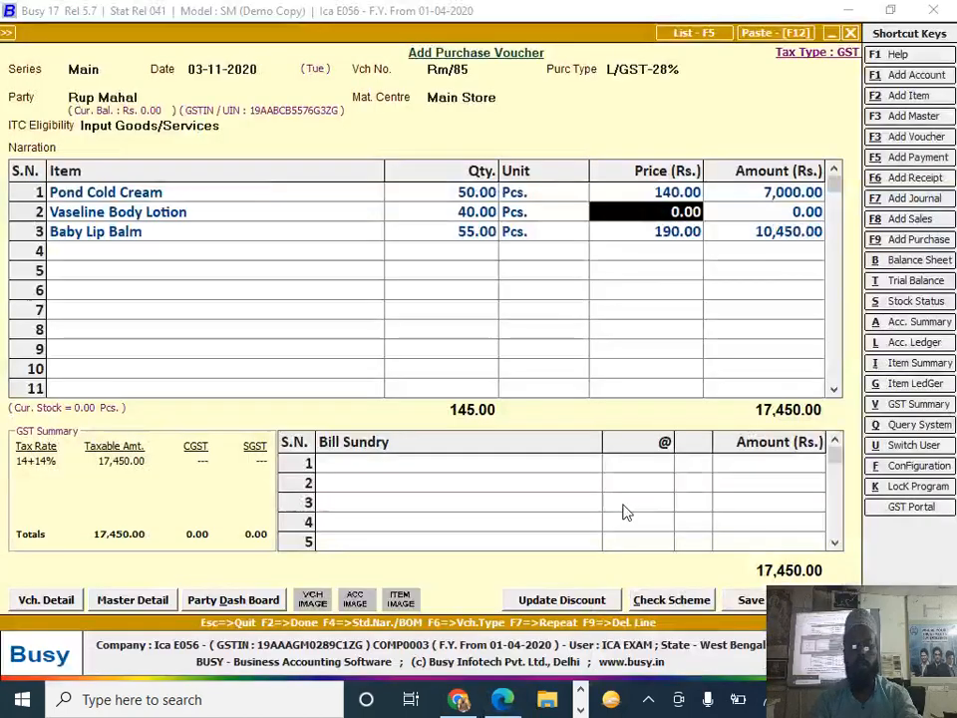
type("265")
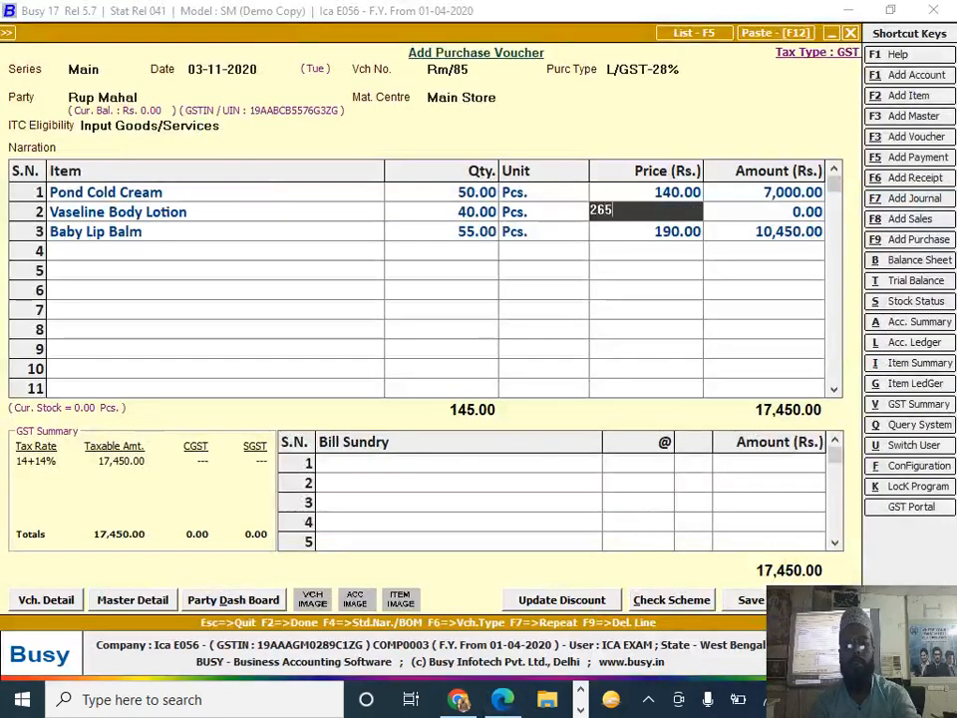
key("Return")
key("Return")
key("Return")
key("Return")
key("Return")
key("Return")
key("Return")
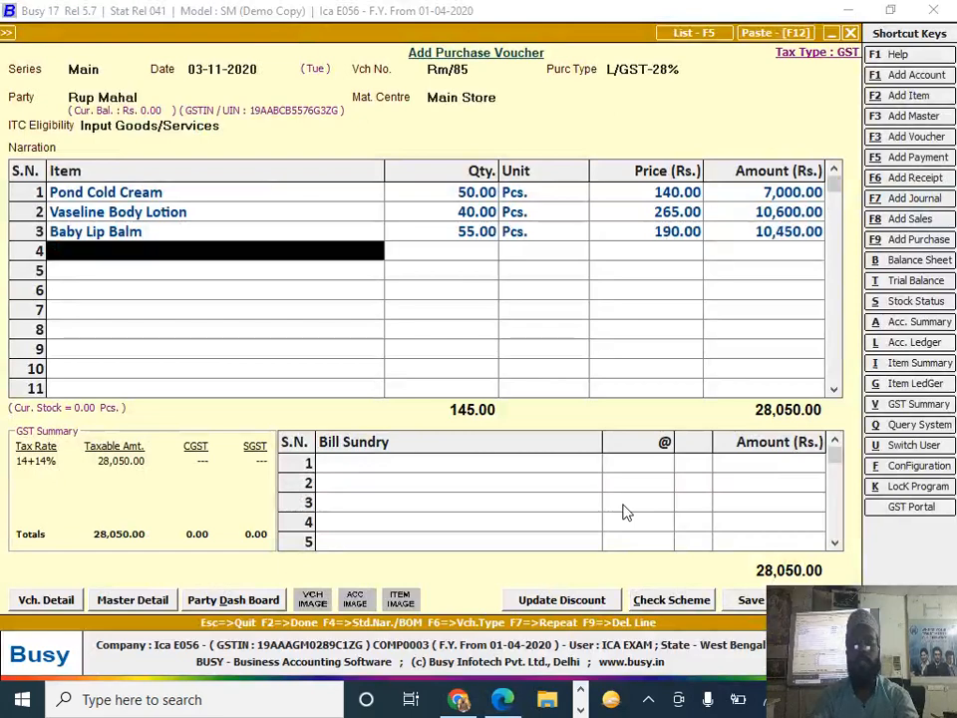
- Look up the fourth purchased item in the question paper and name a new item master Nivia Moistrizer
key("alt+Tab")
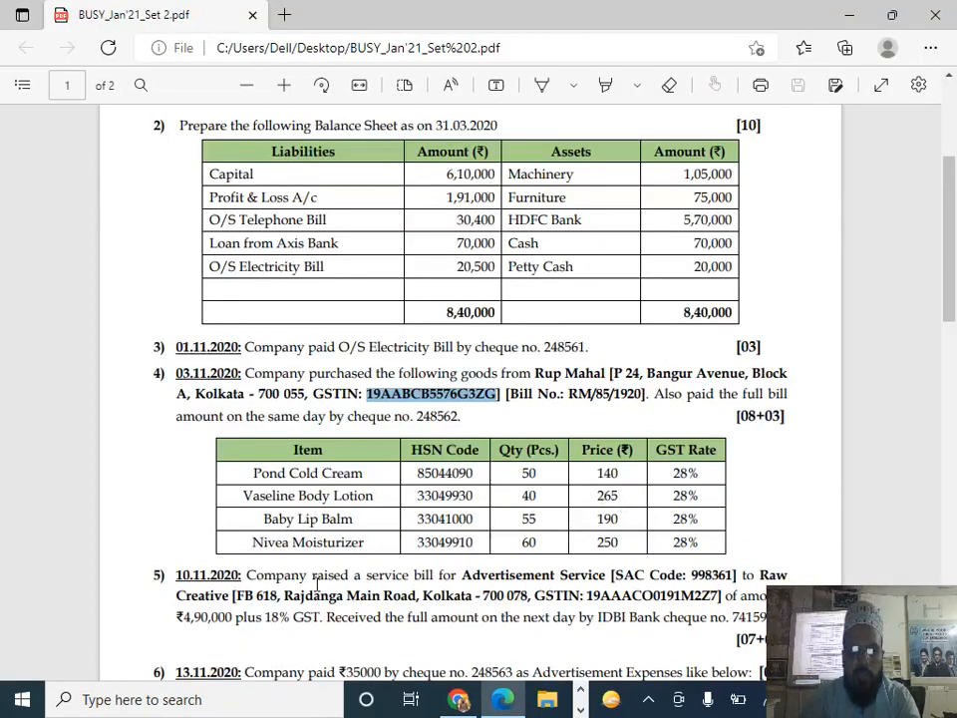
key("alt+Tab")
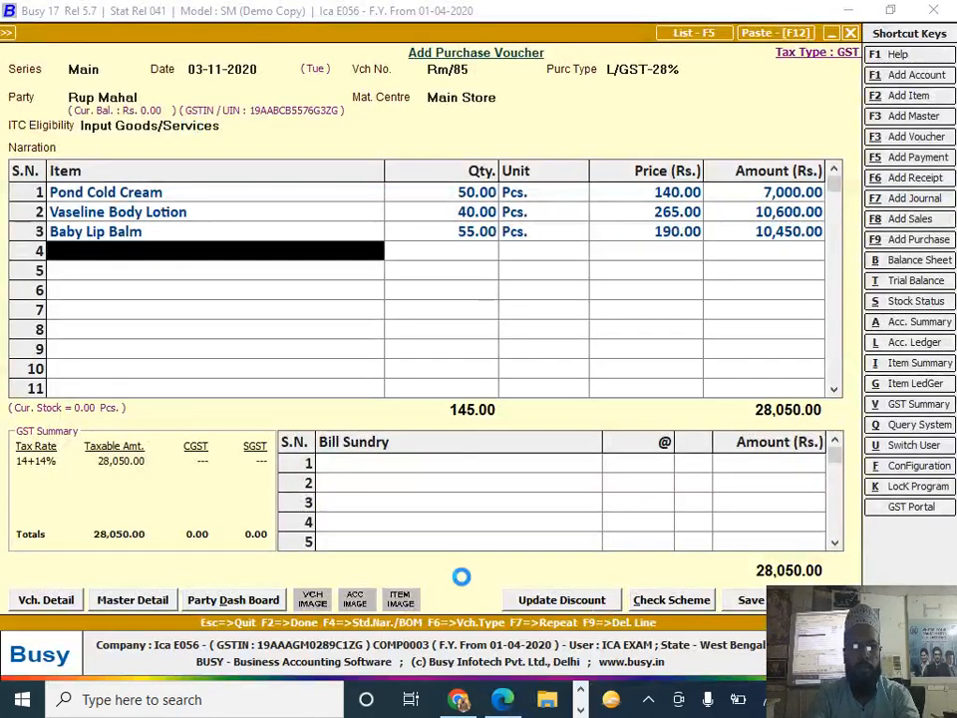
key("F3")
type("nivia")
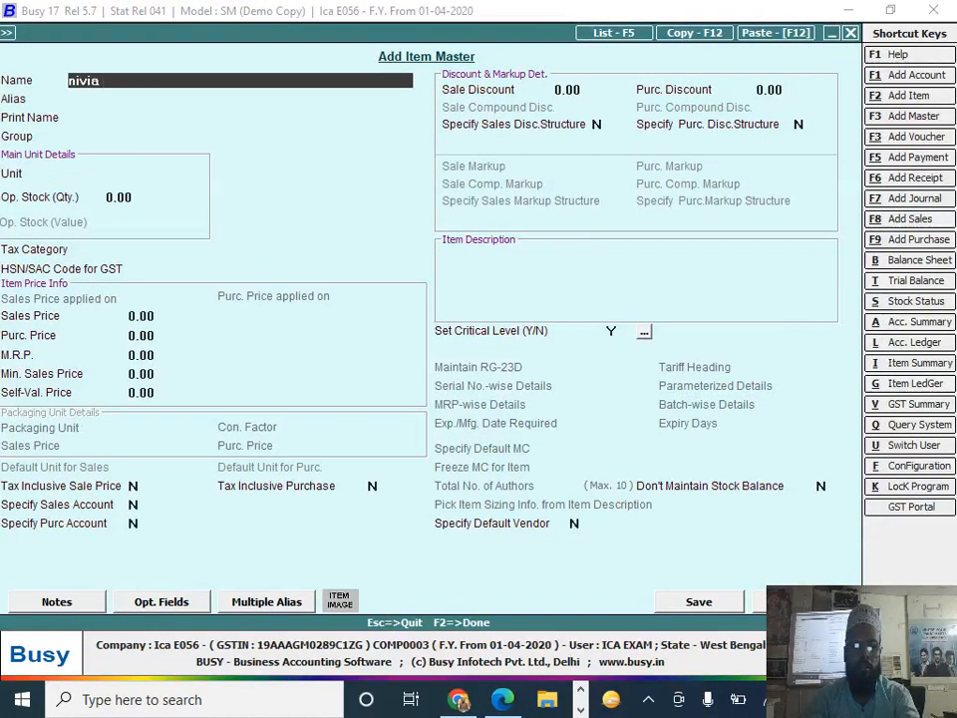
type(" mois")
key("alt+Tab")
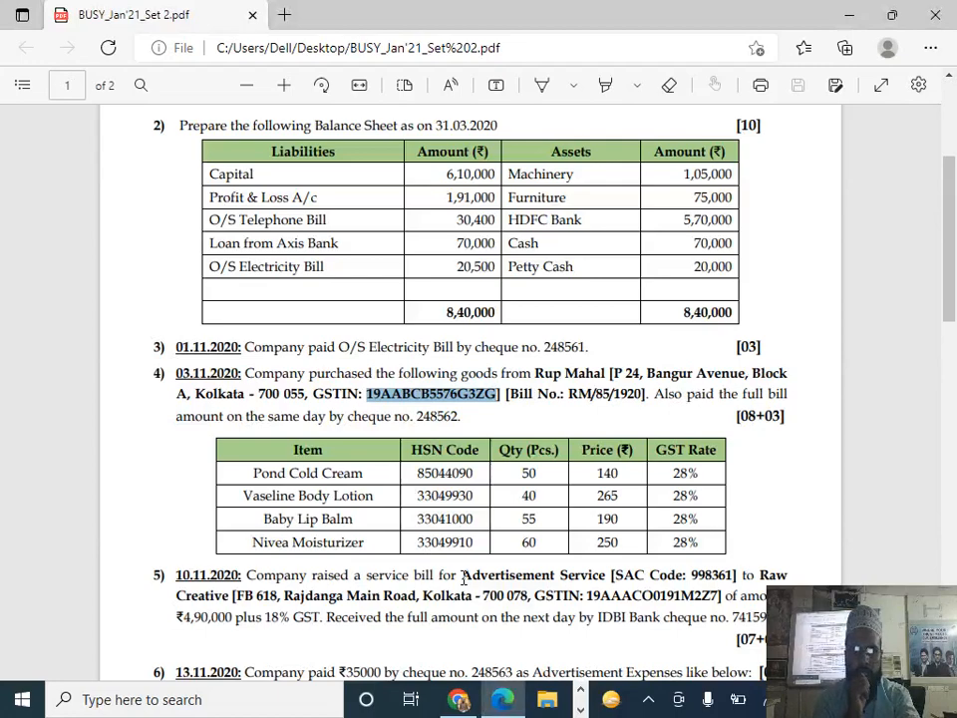
key("alt+Tab")
key("BackSpace")
key("BackSpace")
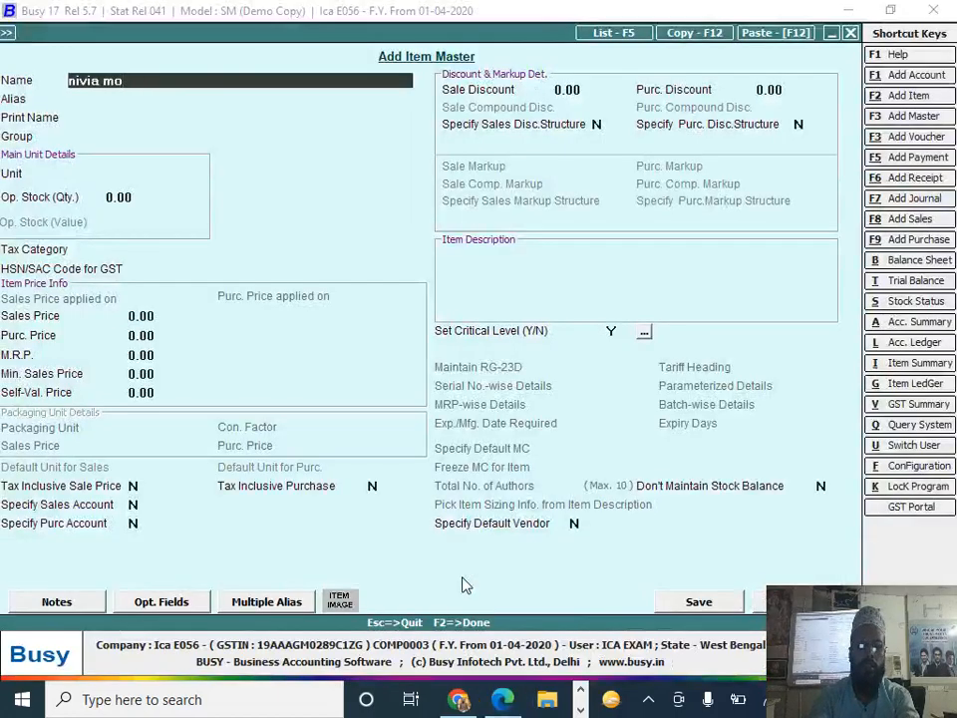
type("istri")
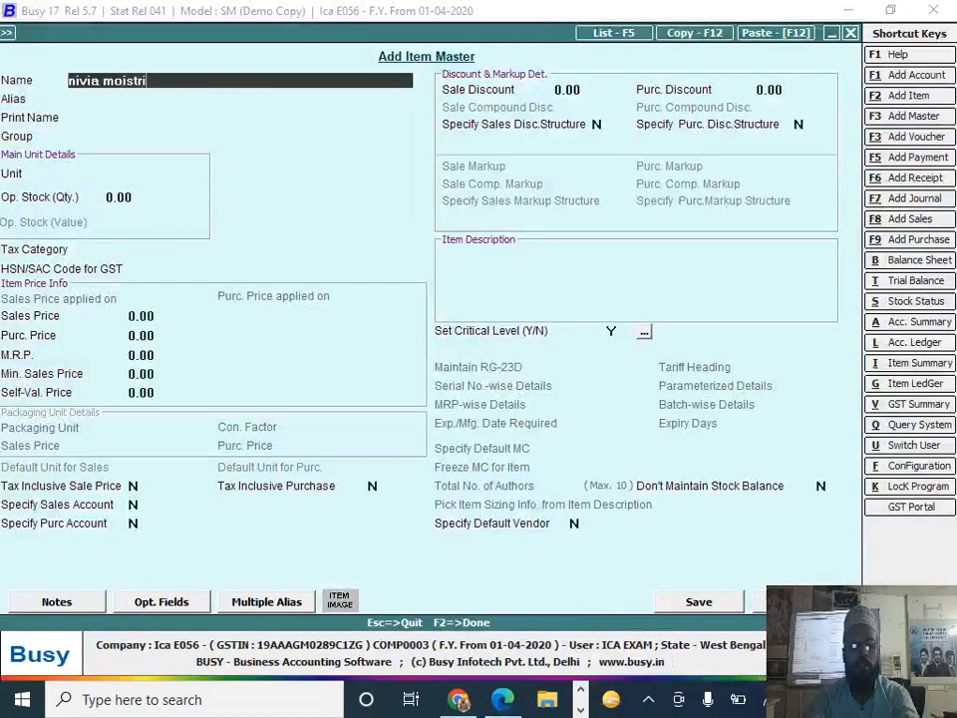
type("zer")
- Assign Nivia Moistrizer to the General group with Pcs. as its unit, leaving the alias and opening stock at their defaults
key("Return")
key("Return")
key("Return")
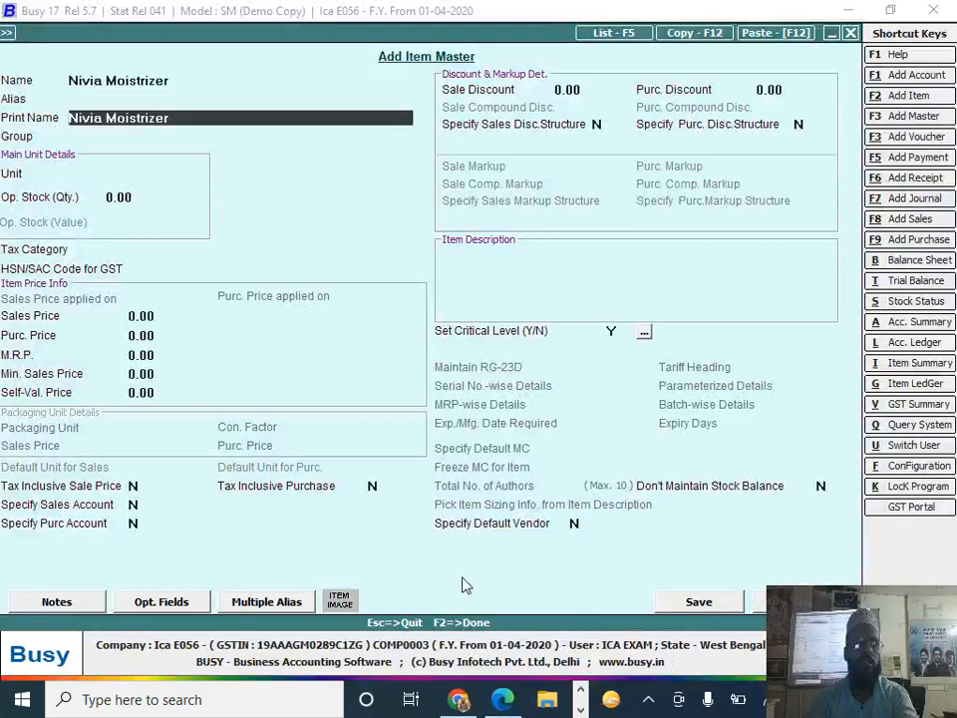
key("Return")
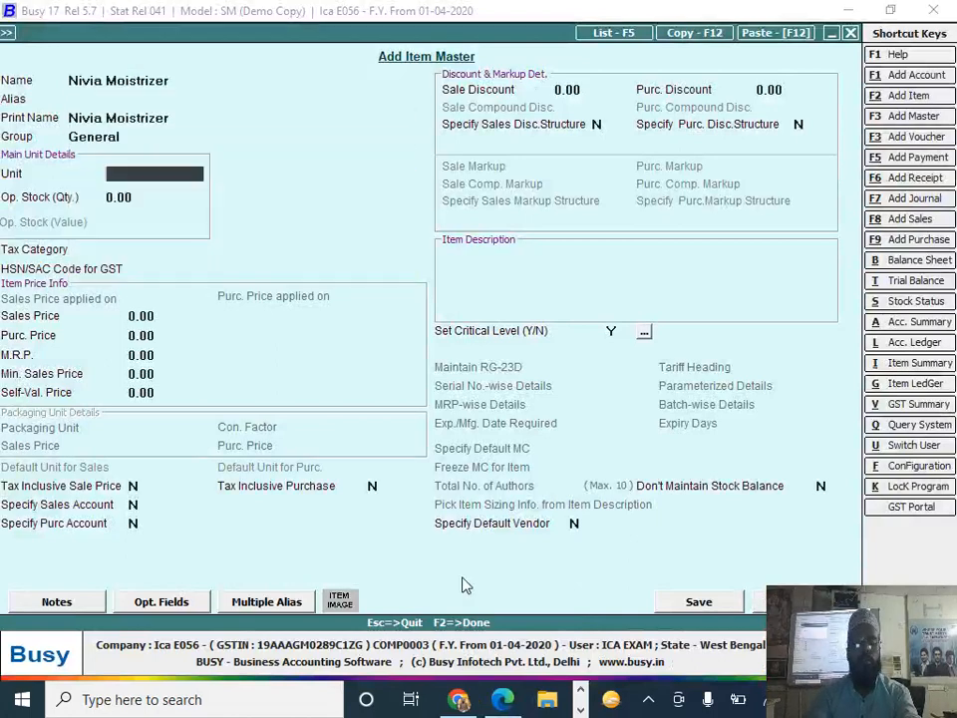
type("p")
key("Return")
key("Return")
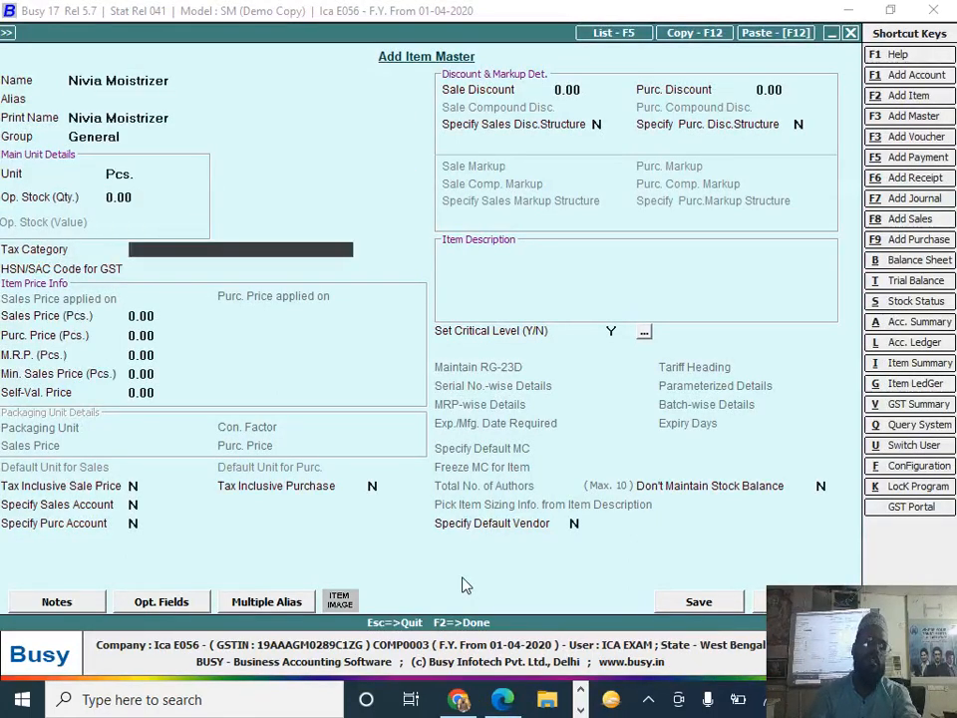
- Set Nivia Moistrizer's tax category to GST 28% and save the item master without an HSN/SAC code
key("Down")
key("Down")
key("Return")
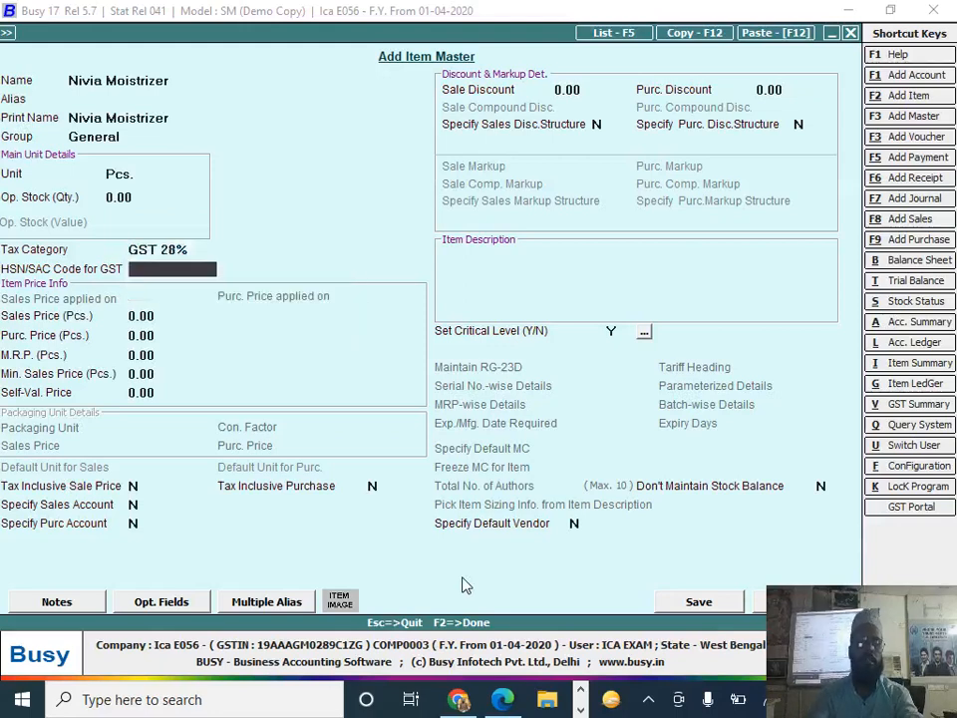
key("F2")
key("Left")
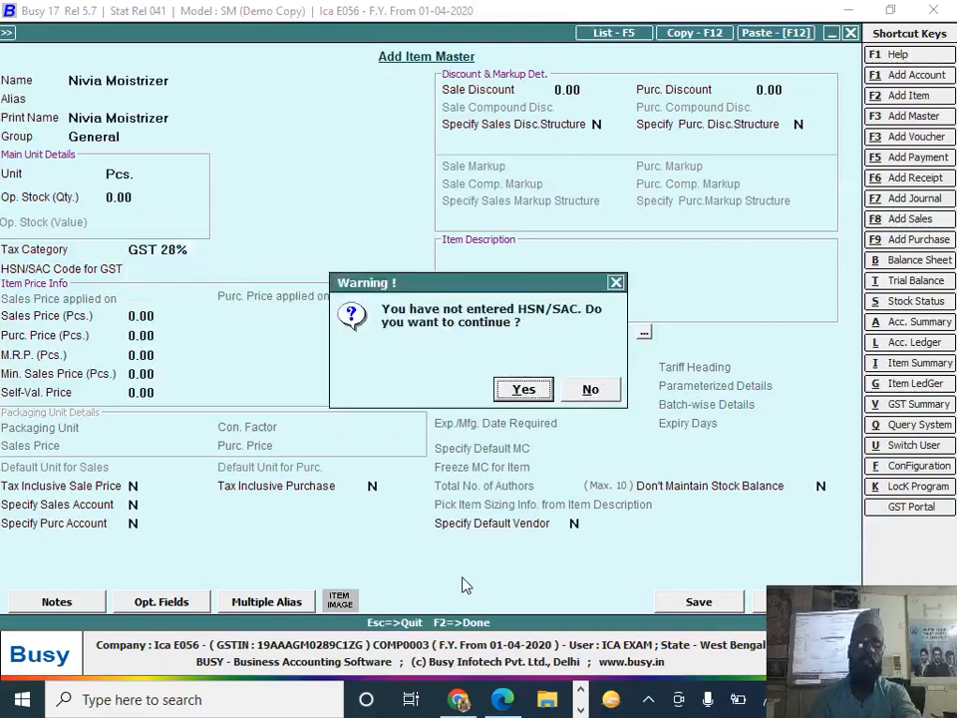
key("Return")
key("Return")
key("Return")
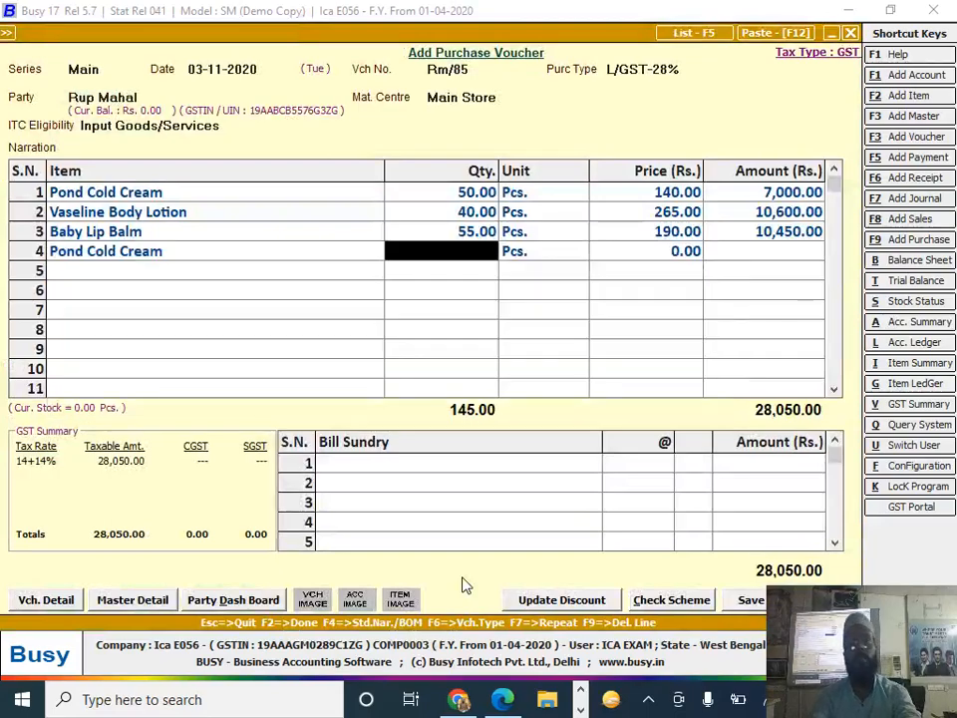
- Check the fourth item in the question paper and replace the voucher's fourth line item with Nivia Moistrizer
key("alt+Tab")
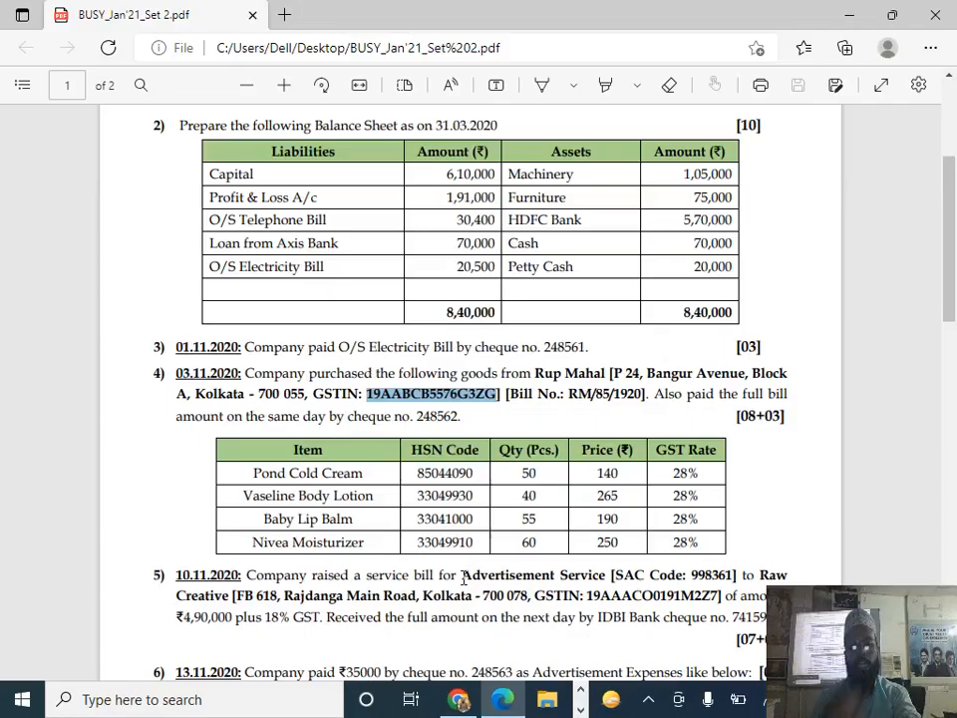
key("alt+Tab")
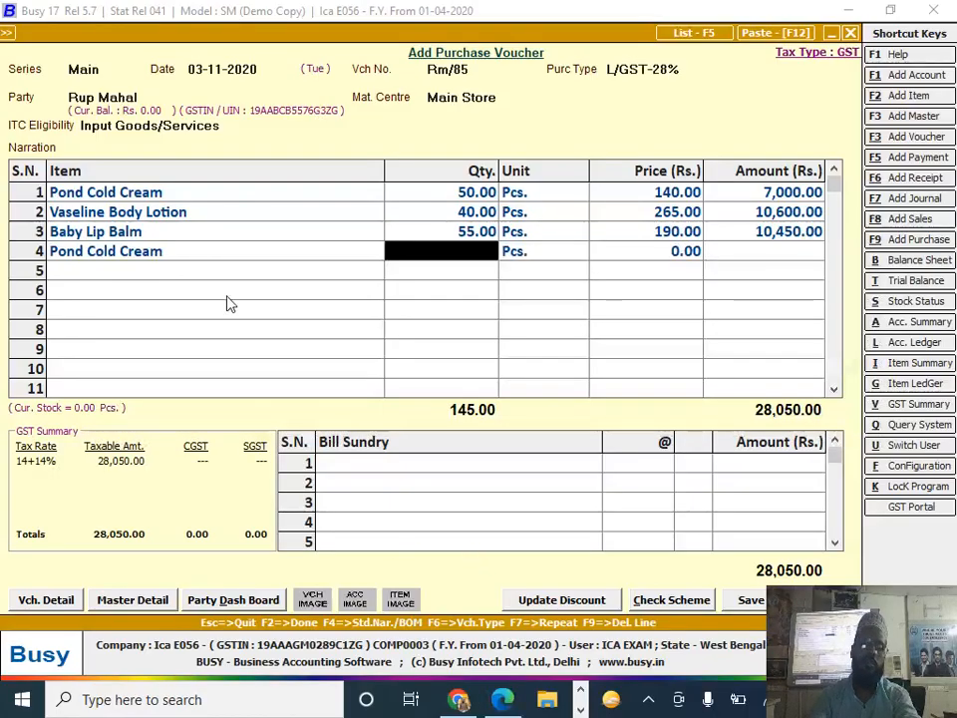
left_click(228, 258)
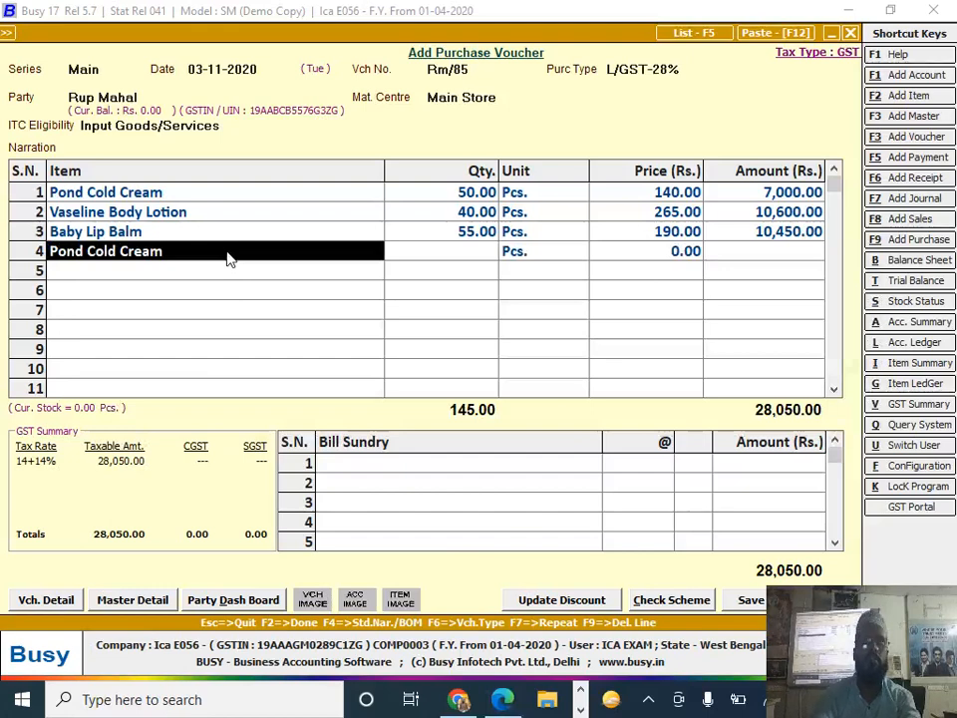
key("BackSpace")
key("Down")
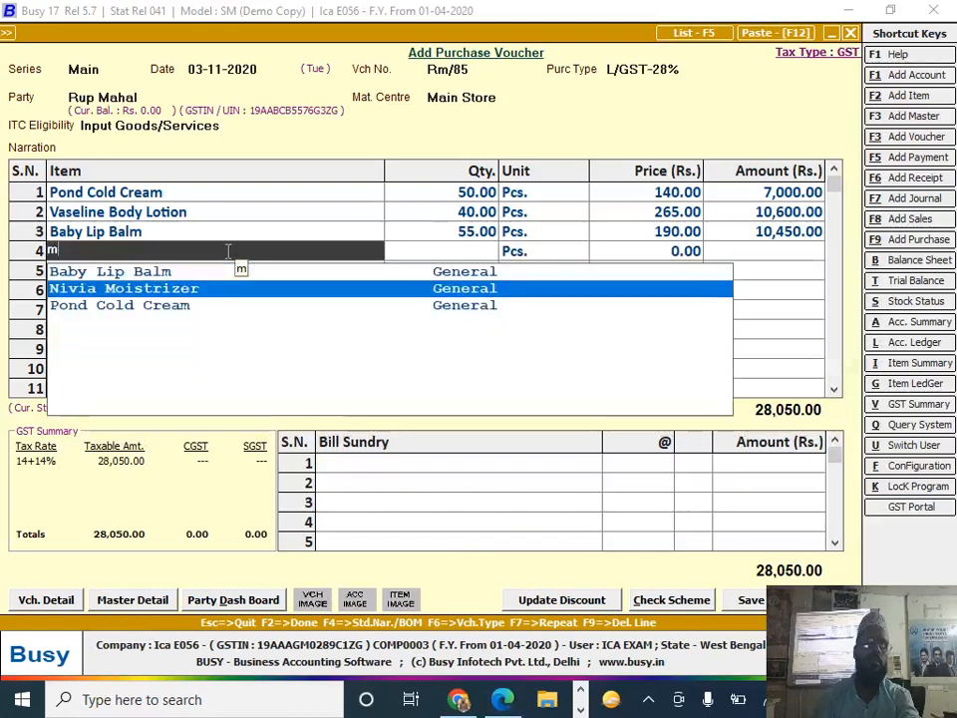
key("Return")
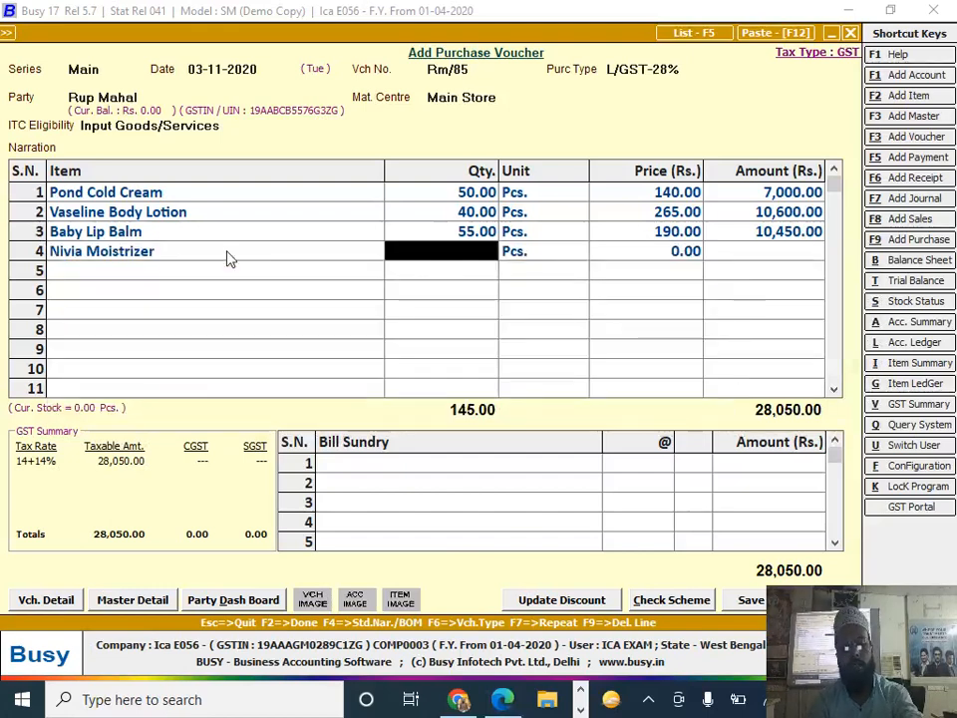
- Enter 60 Pcs. at Rs. 250 for the Nivia Moistrizer line of the purchase voucher
type("60")
key("Return")
key("Return")
type("250")
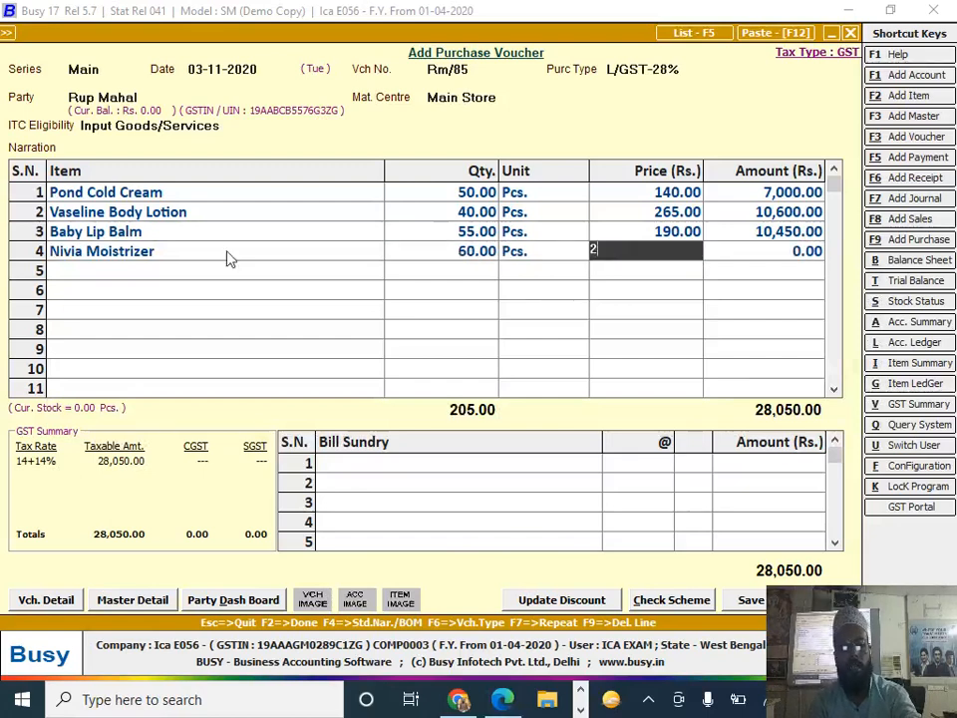
key("Return")
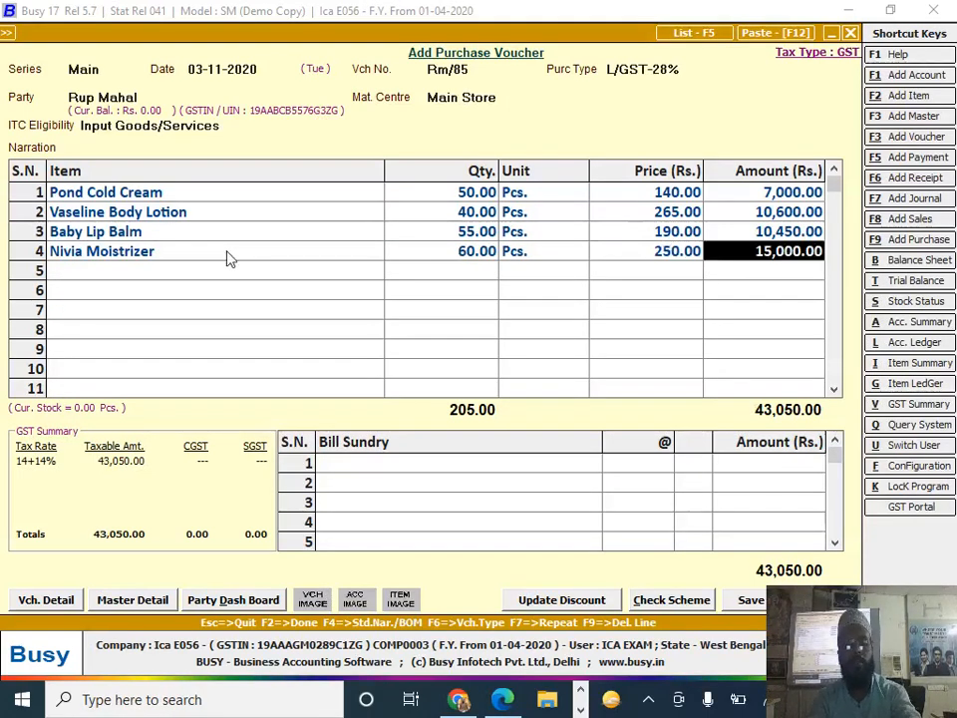
- Add CGST and SGST at 14% each as bill sundries on the purchase voucher
key("Return")
type("c")
key("Down")
key("Down")
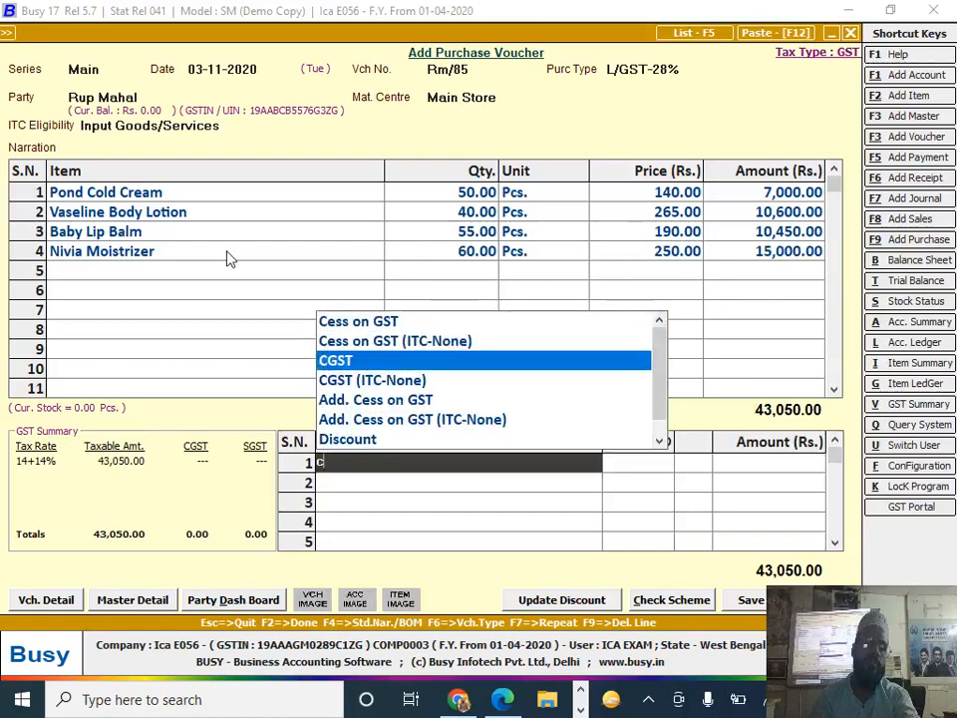
key("Return")
key("Return")
key("Return")
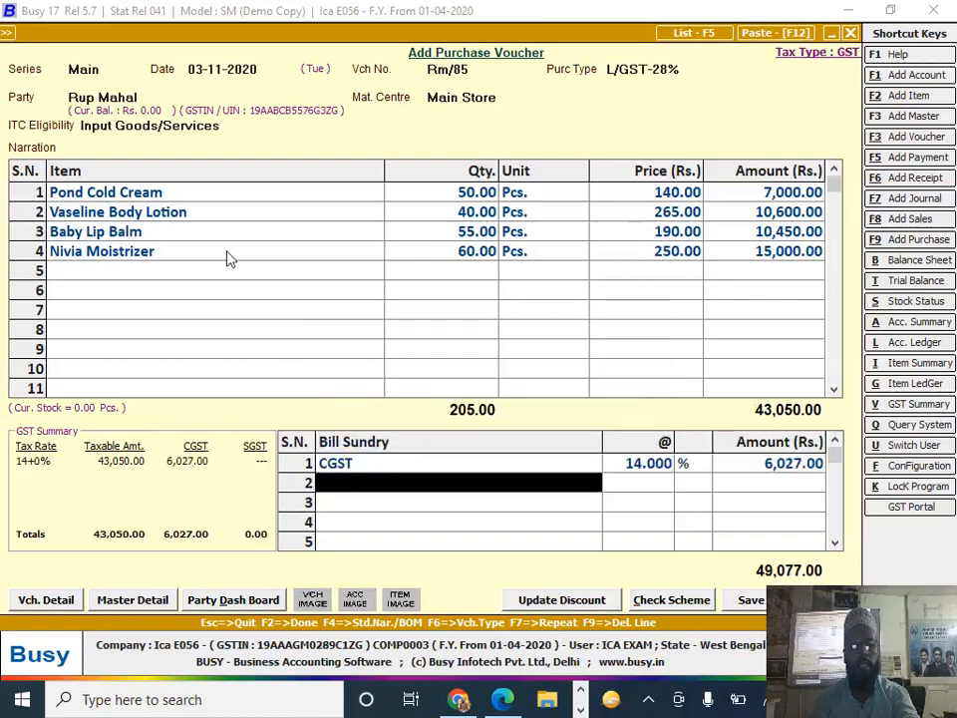
type("s")
key("Return")
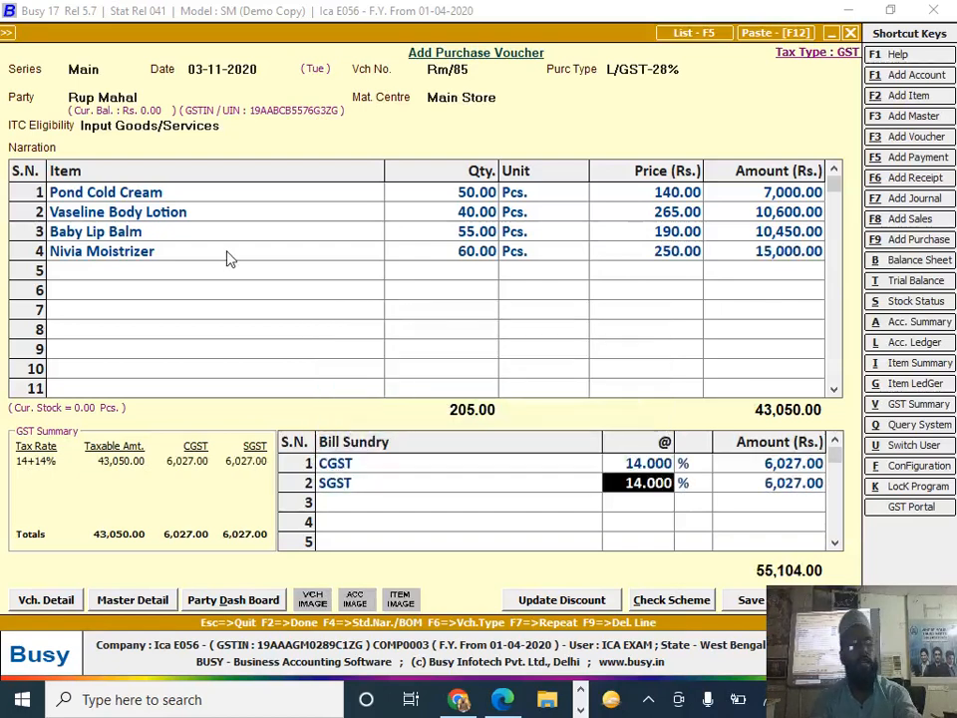
- Enter Rm/85 as the purchase bill number for GST reporting and save the purchase voucher with its new bill reference
key("F2")
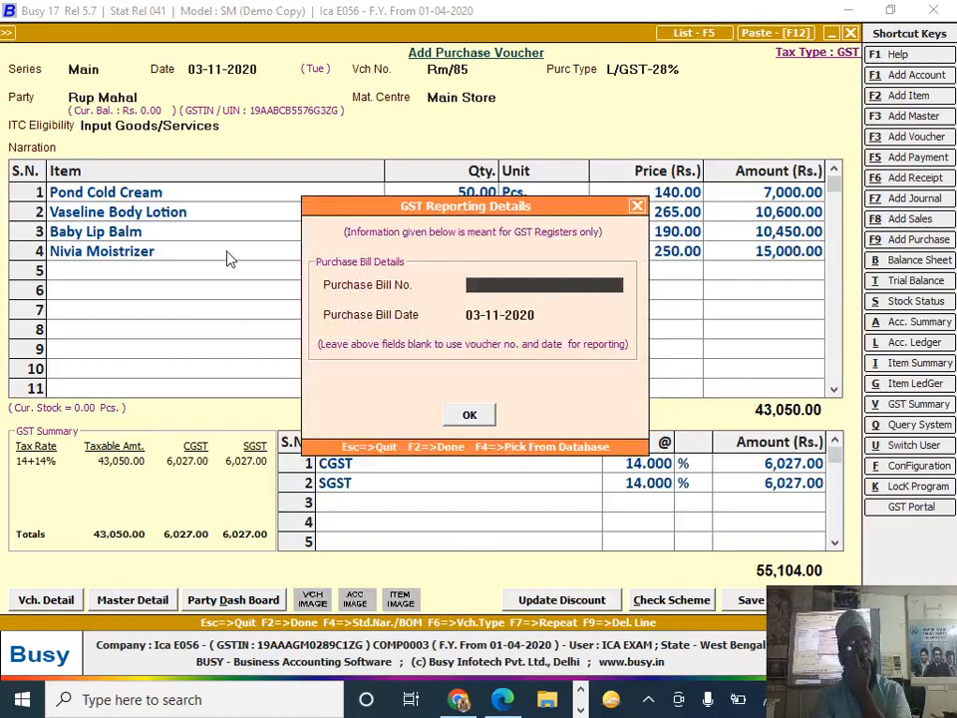
type("rm")
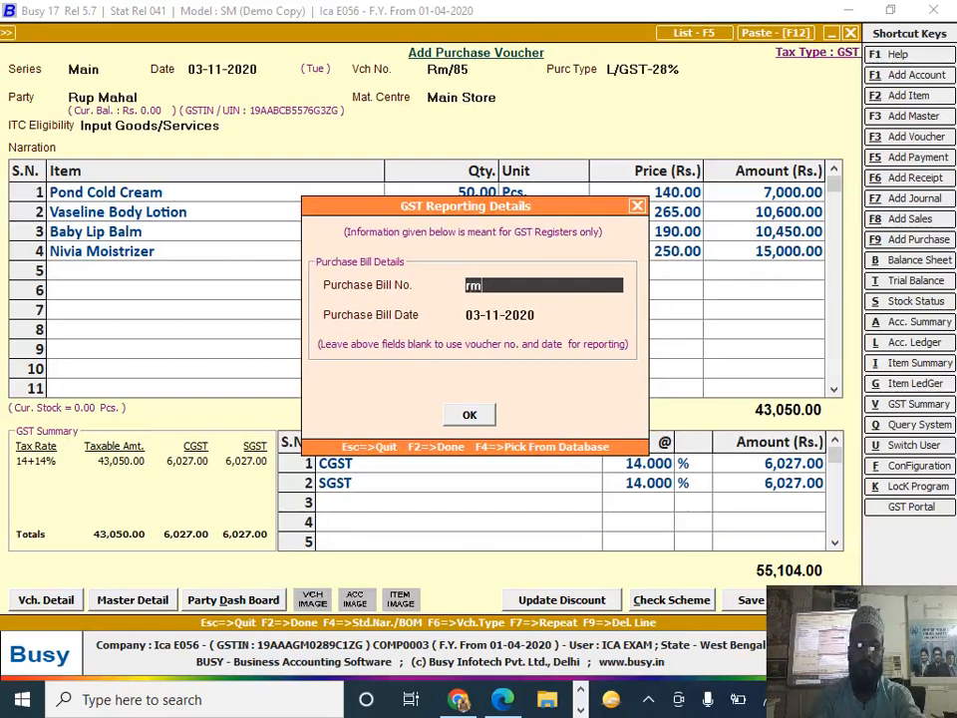
type("/85")
key("Return")
key("Return")
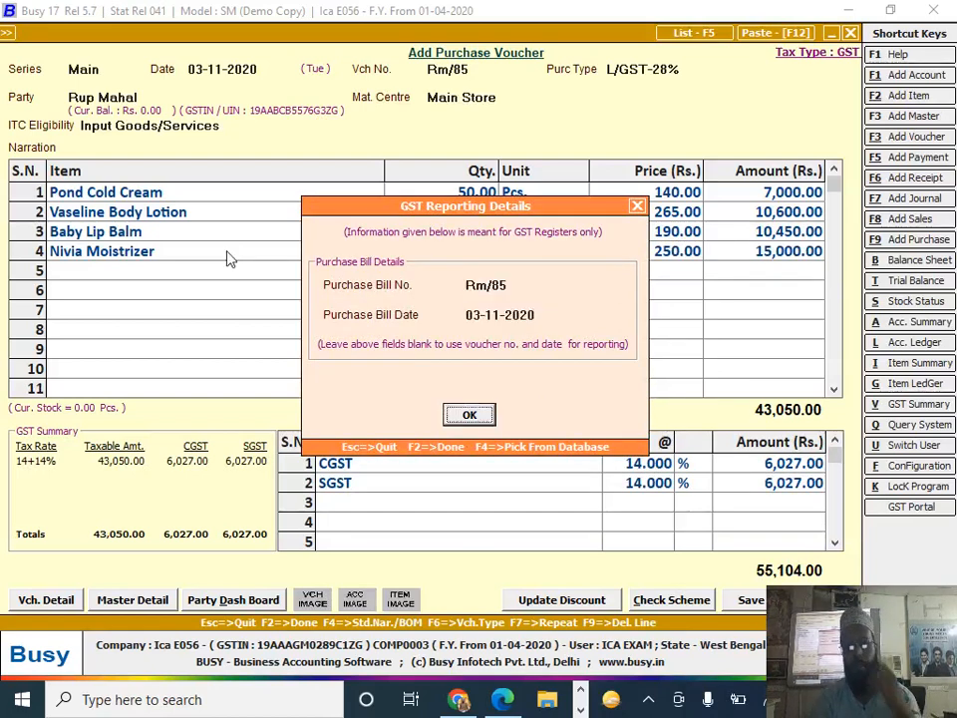
key("Return")
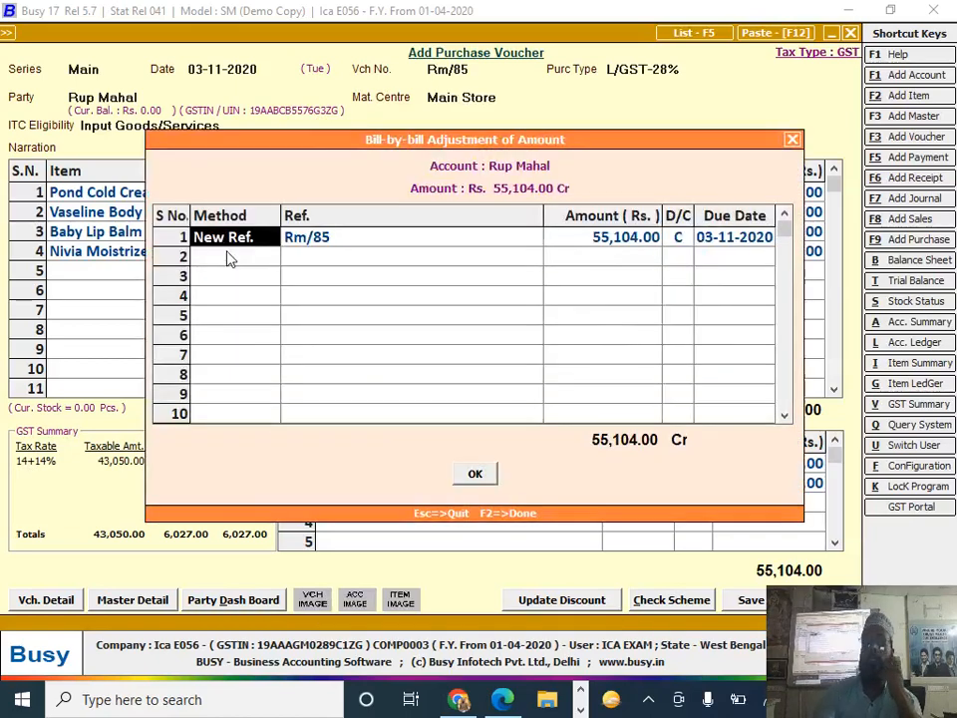
key("F2")
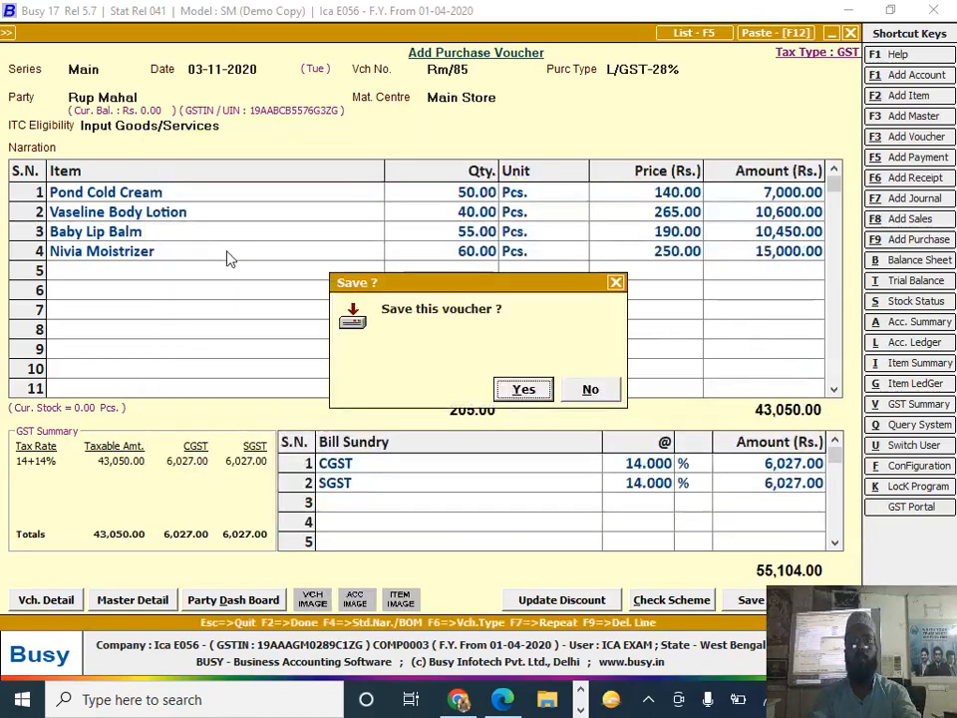
key("Return")
- Check the payment in question 4 and start a payment voucher dated 03-11-2020 with GST nature Not Applicable/Non-GST
key("F5")
key("alt+Tab")
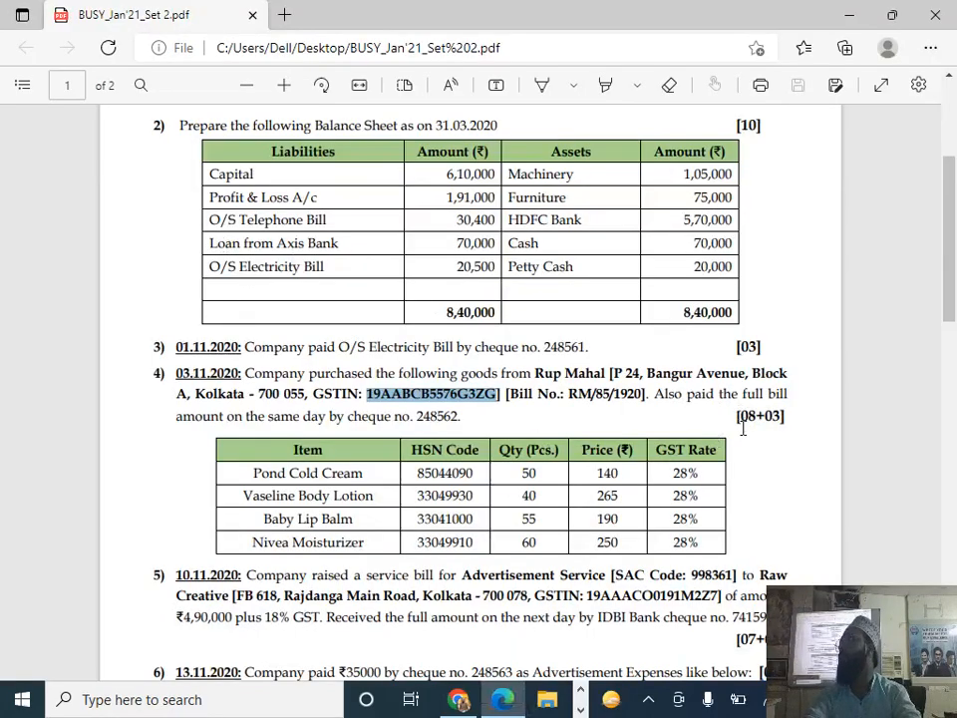
key("alt+Tab")
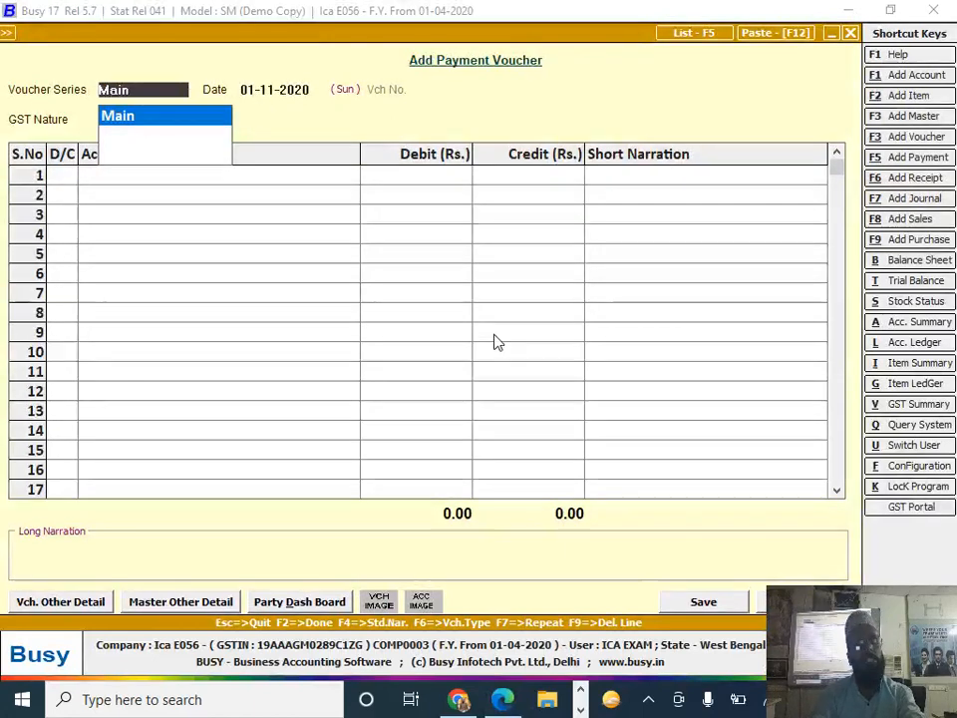
key("Return")
type("03-11")
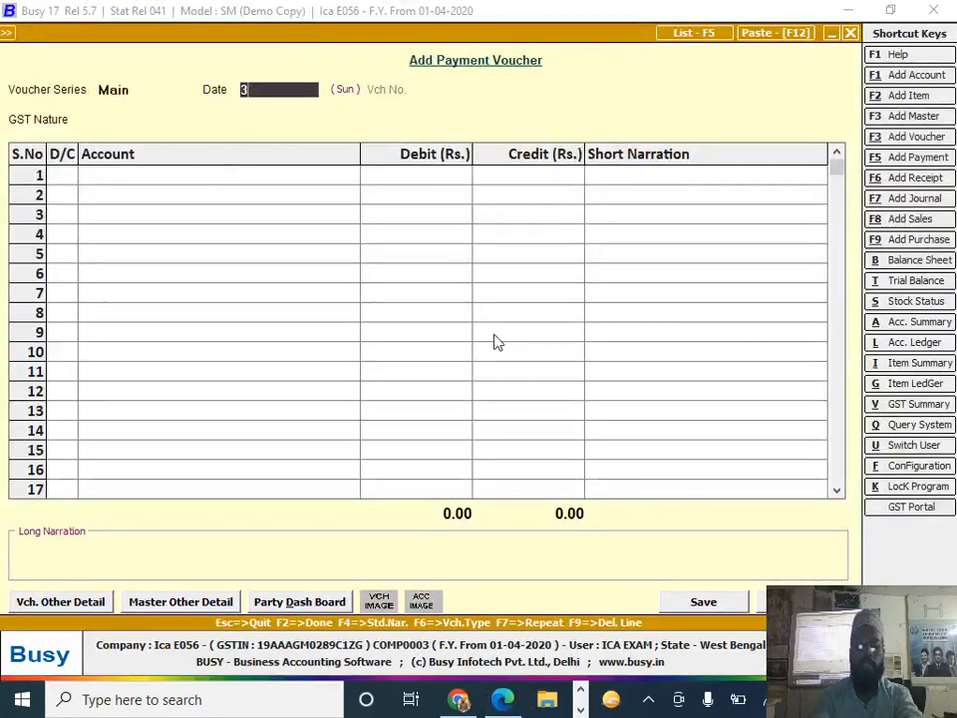
key("Return")
key("Return")
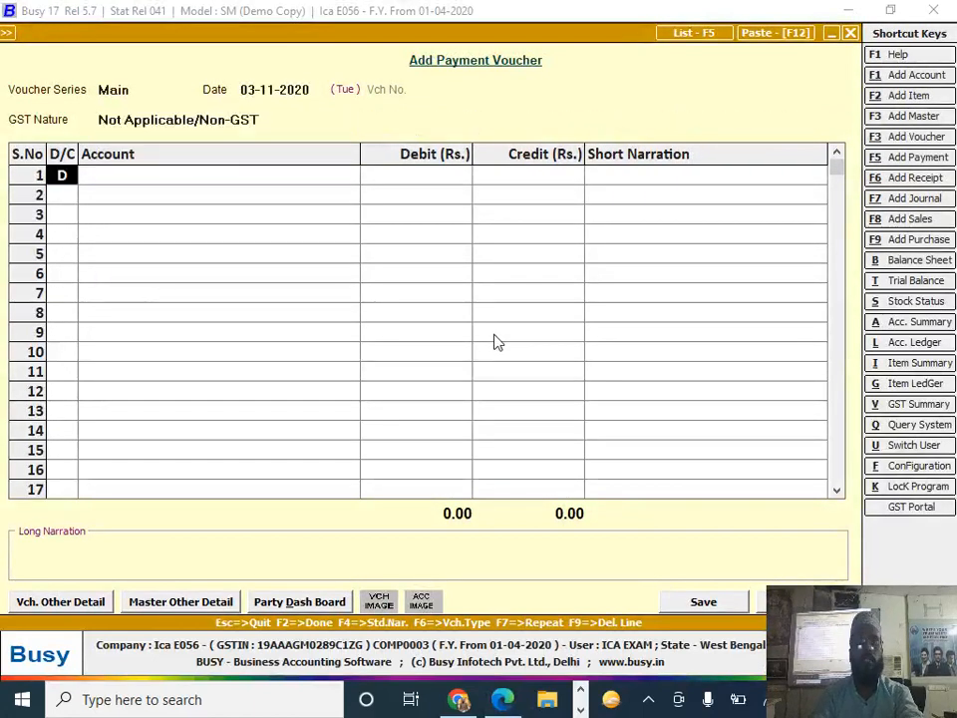
- Debit Rup Mahal with Rs. 55,104 on the payment voucher's first line
key("Return")
type("r")
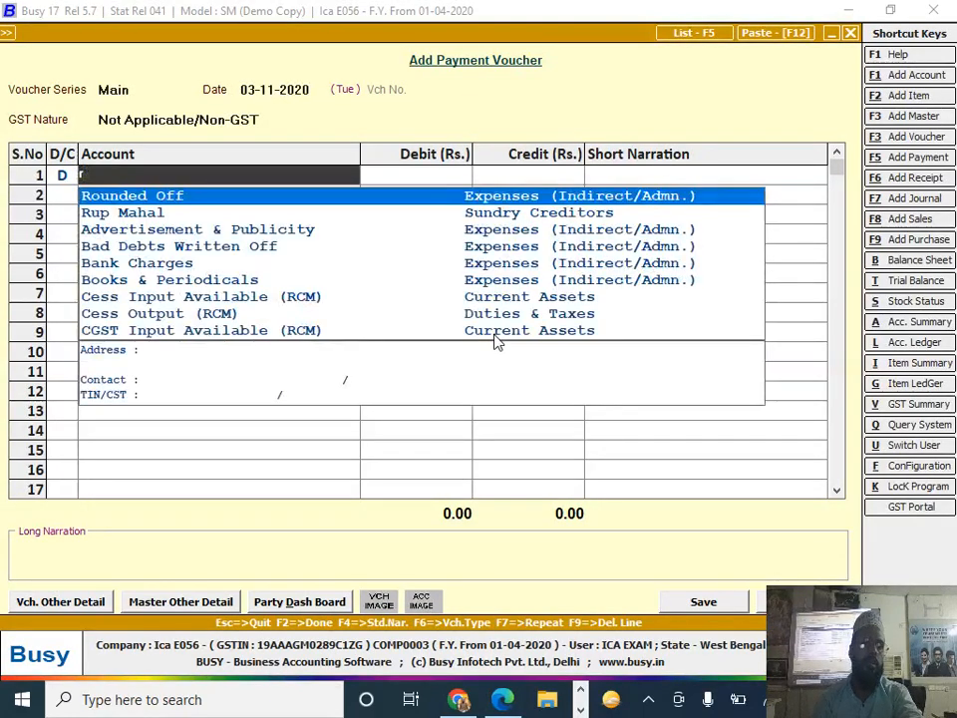
type("u")
key("Return")
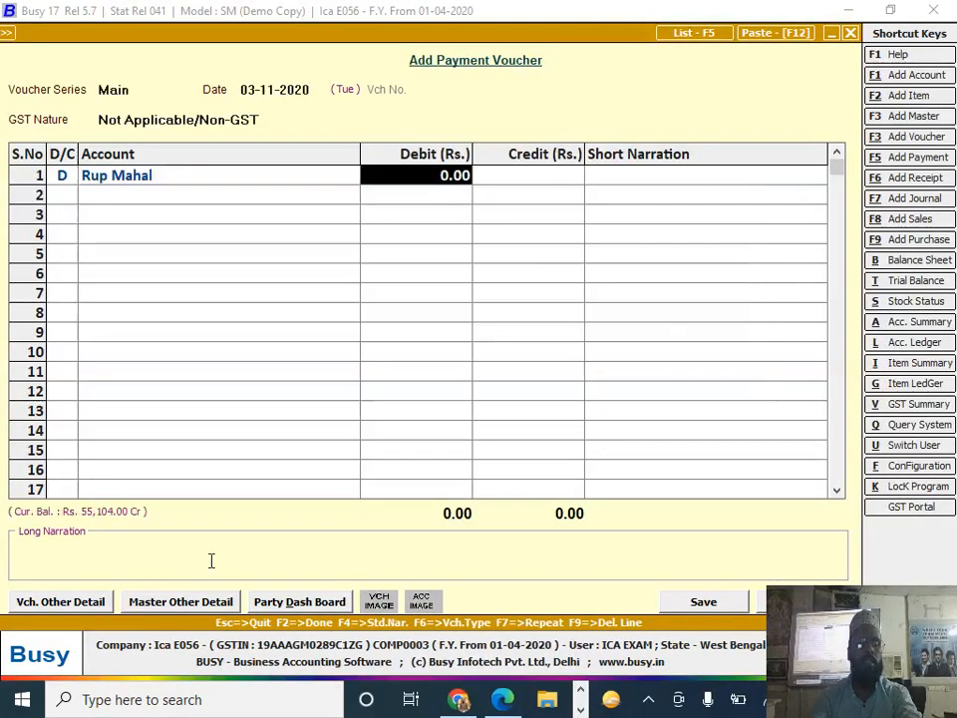
type("55")
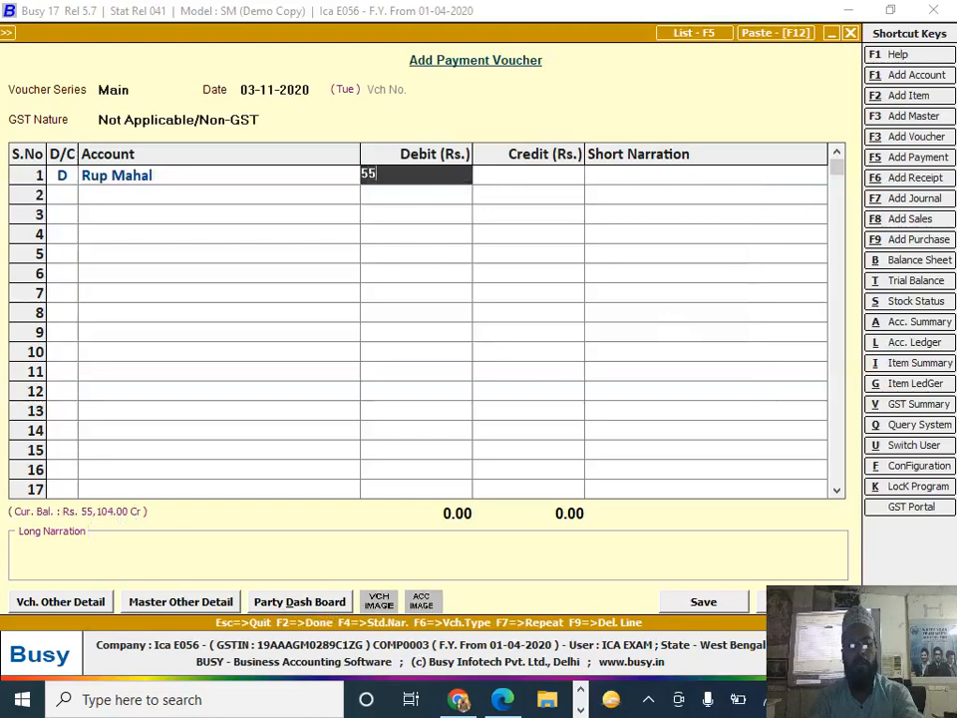
type(",104")
key("Return")
key("Return")
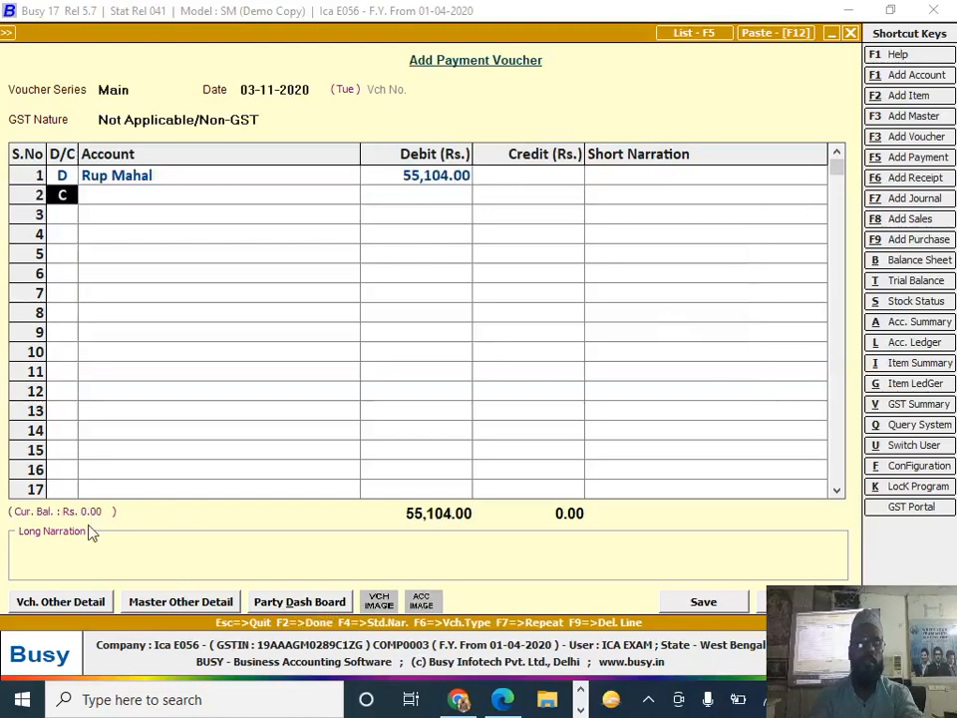
- Credit Hdfc Bank with Rs. 55,104 and enter the question paper's cheque number 248562 as its short narration
key("Return")
key("Return")
key("Return")
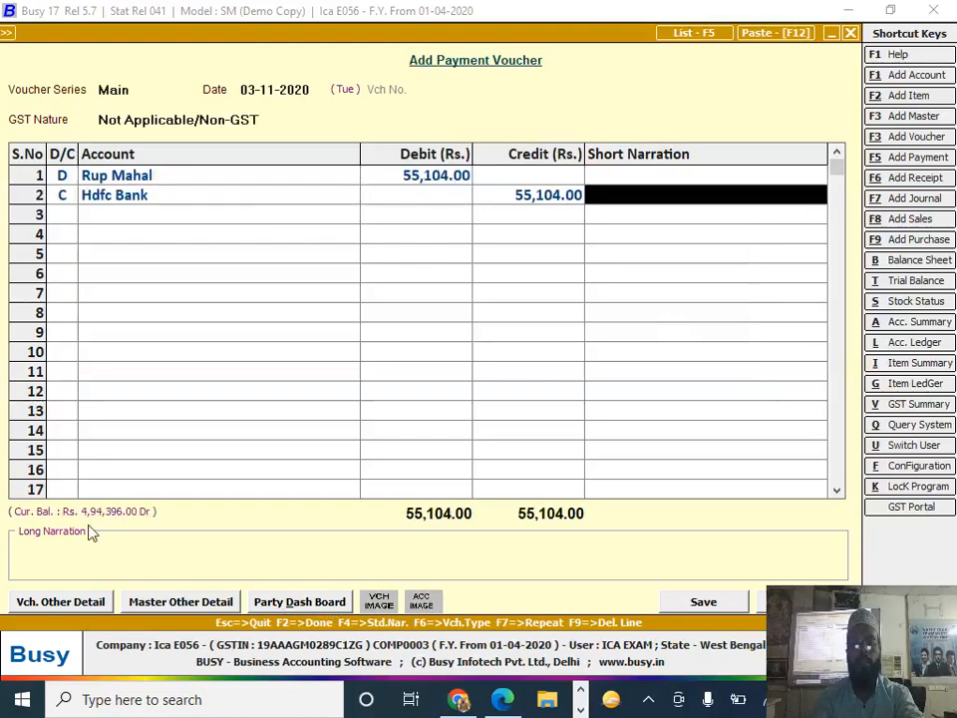
key("alt+Tab")
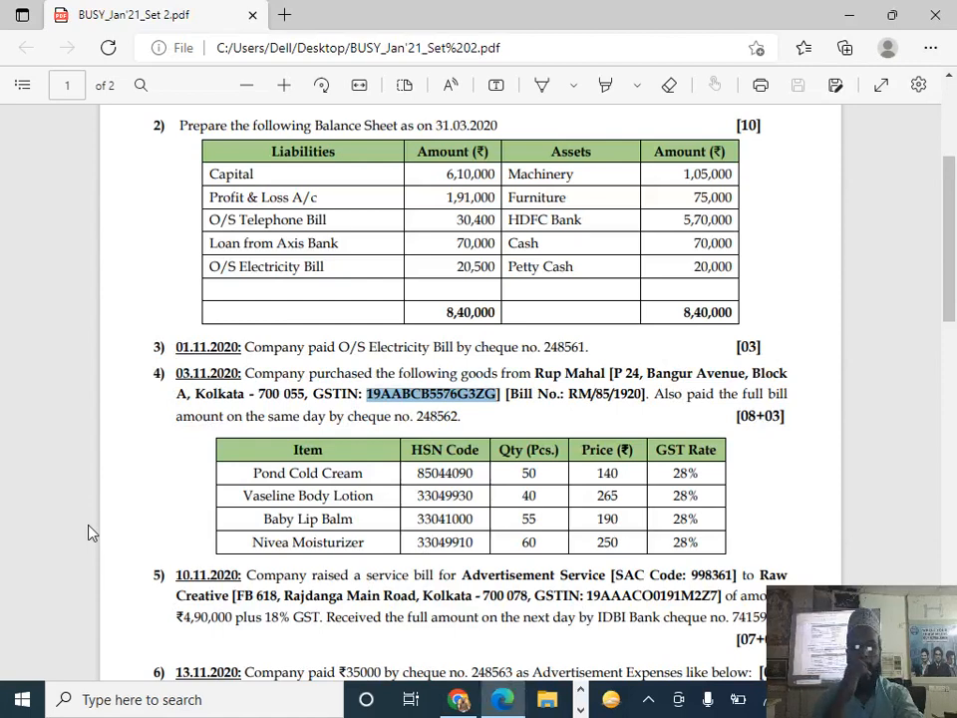
key("alt+Tab")
type("2")
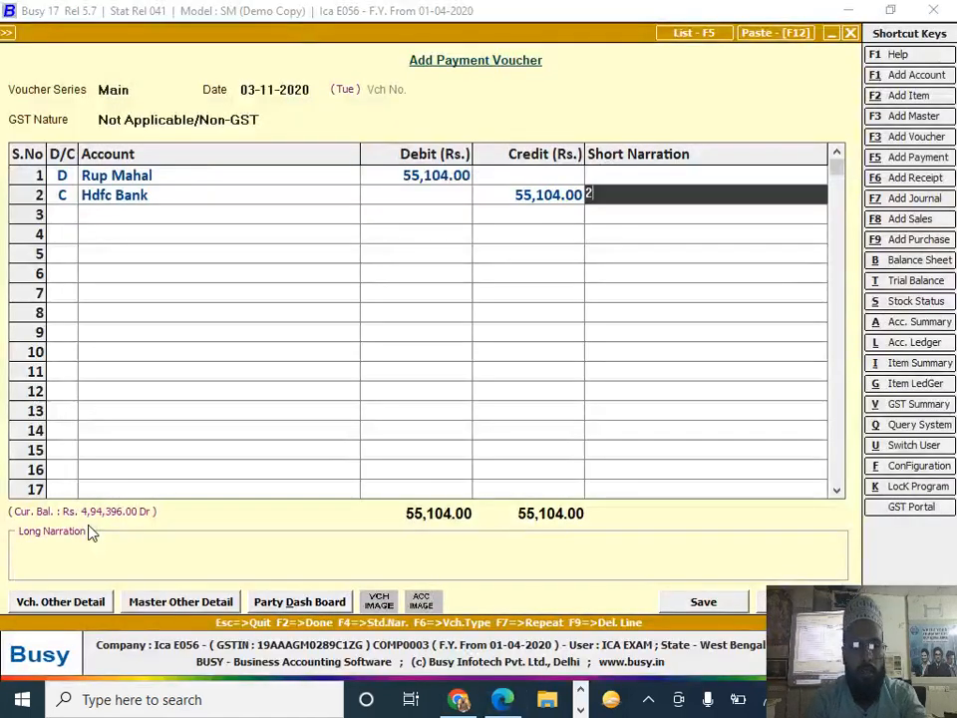
type("48562")
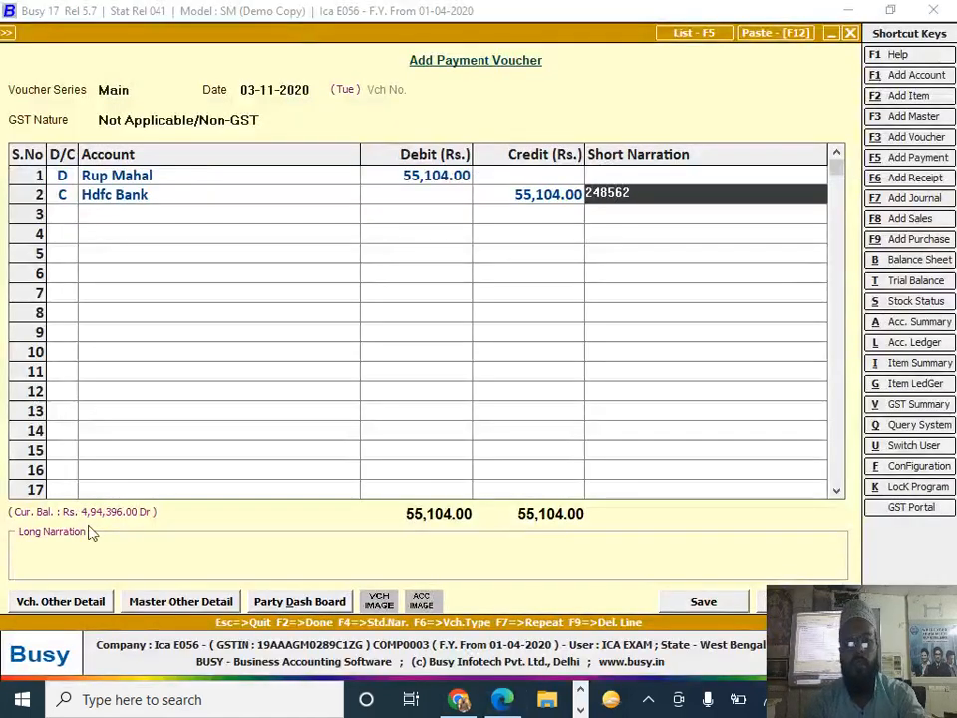
key("Return")
- Adjust the full Rs. 55,104 payment against Rup Mahal's bill Rm/85 and save the payment voucher
key("F2")
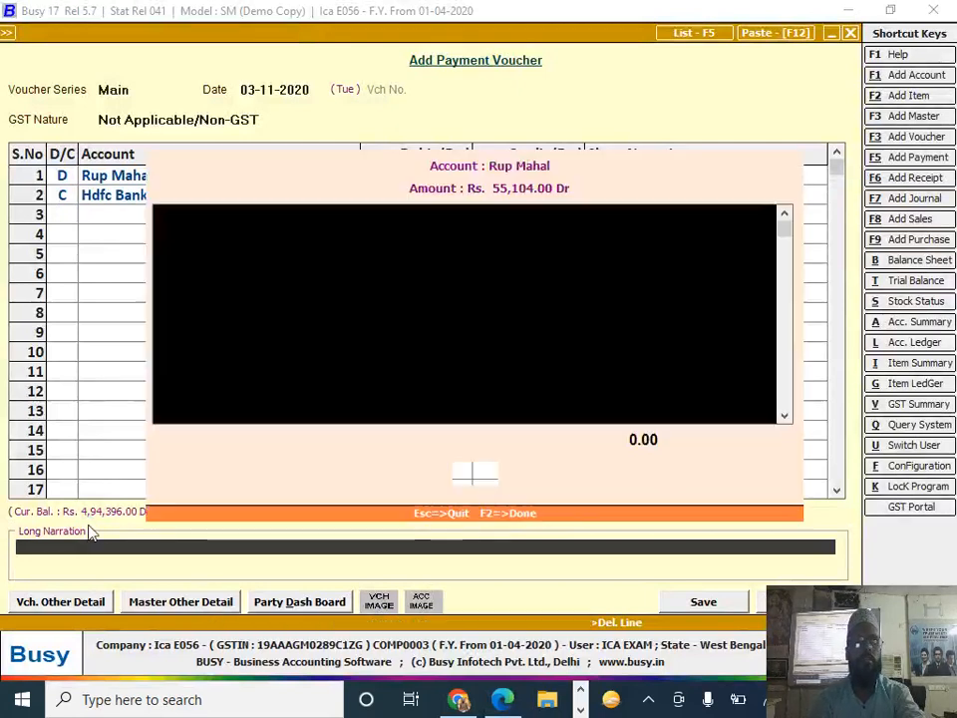
key("Down")
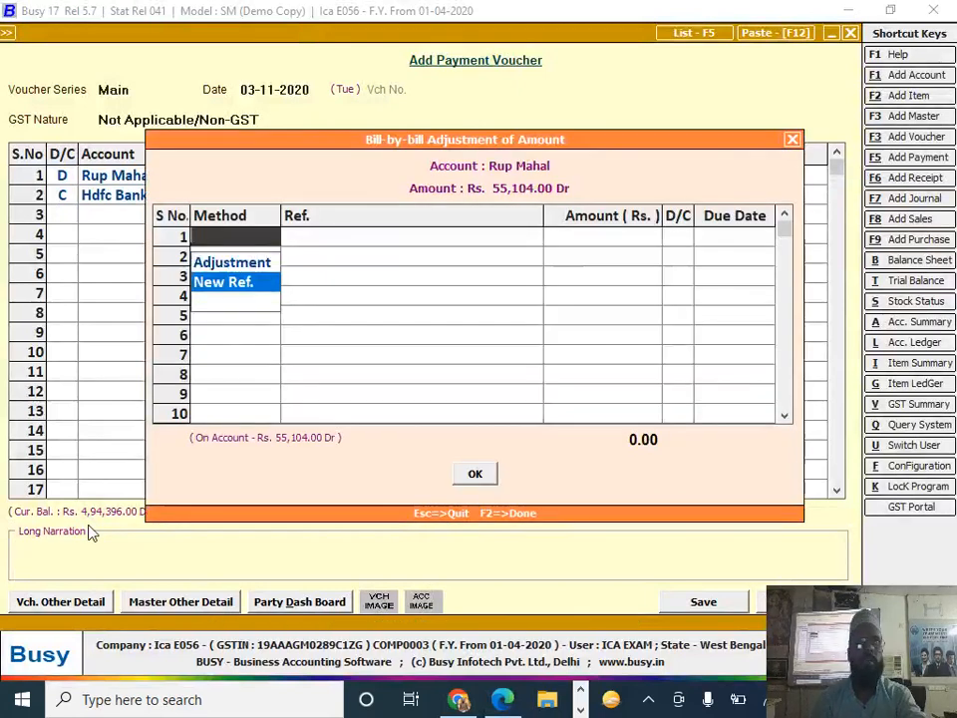
key("Up")
key("Return")
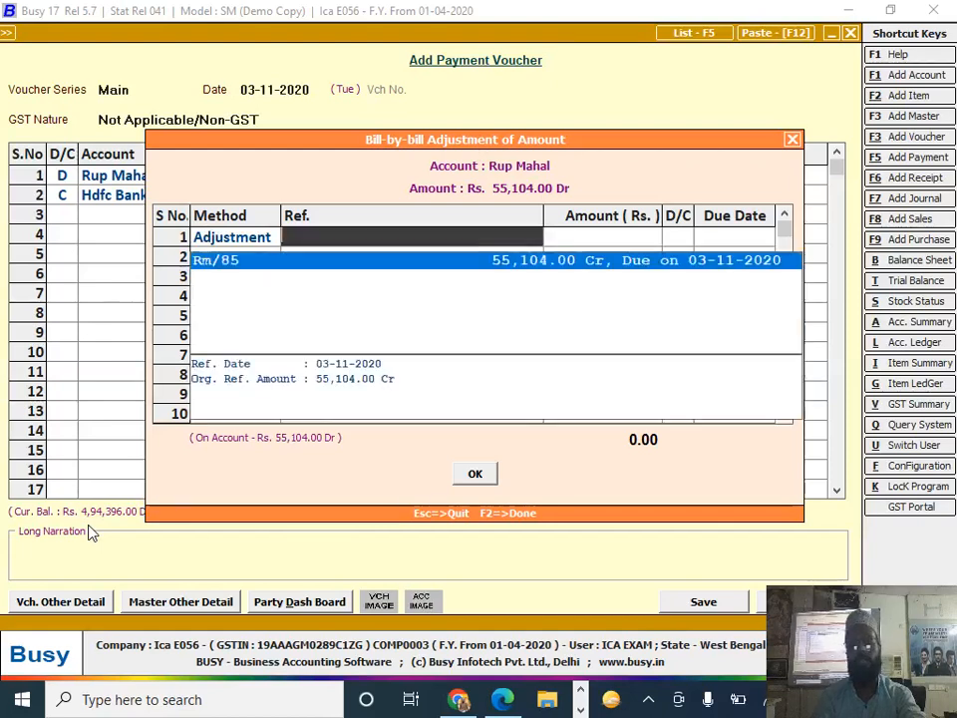
key("Return")
key("Return")
key("Return")
key("Return")
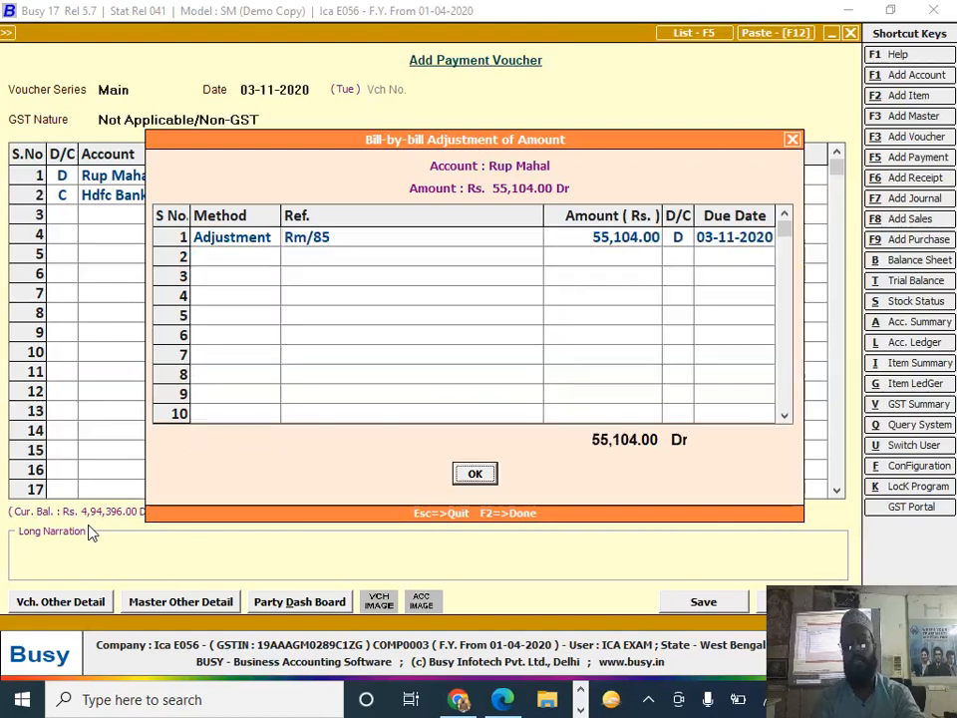
key("Return")
key("Return")
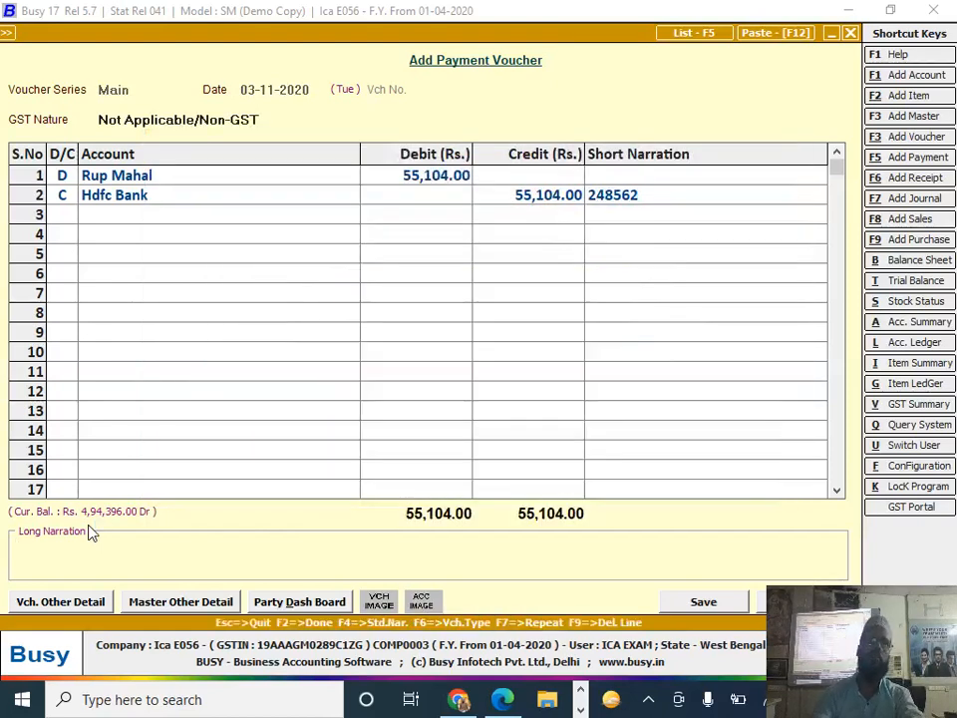
- Read question 5's service bill details in the question paper and start a sales voucher for it
key("alt+Tab")
scroll(207, 458, "down", 3)
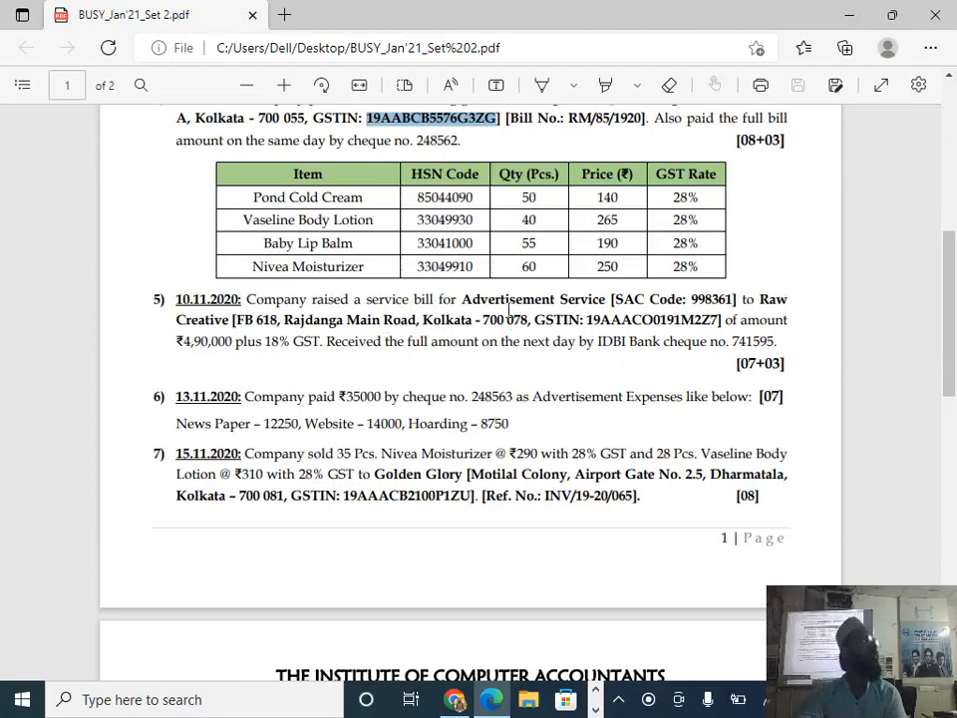
key("alt+Tab")
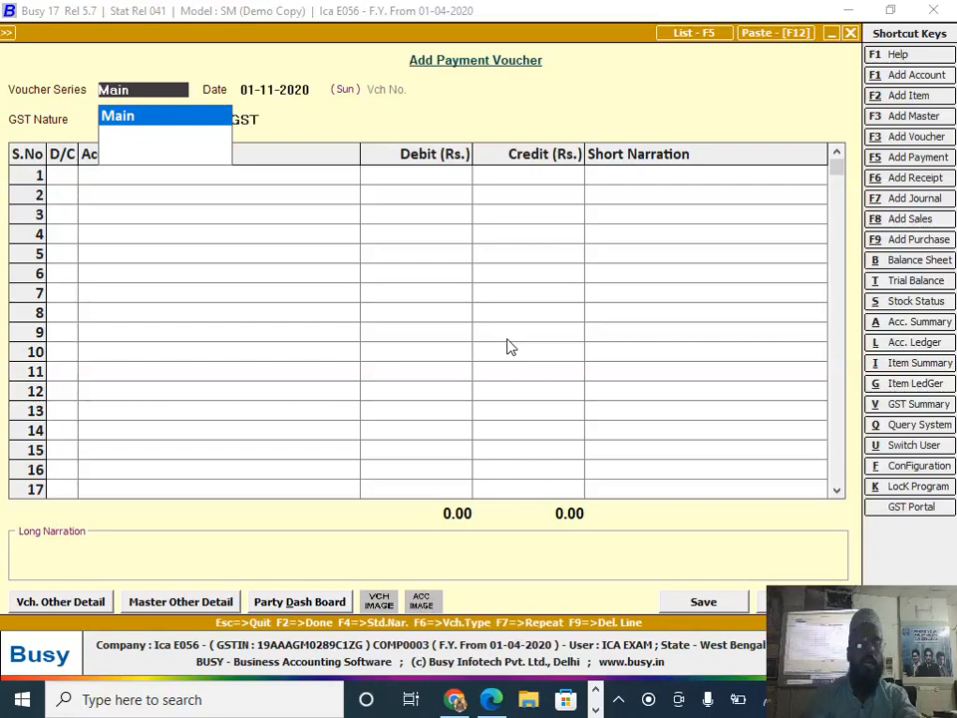
key("F8")
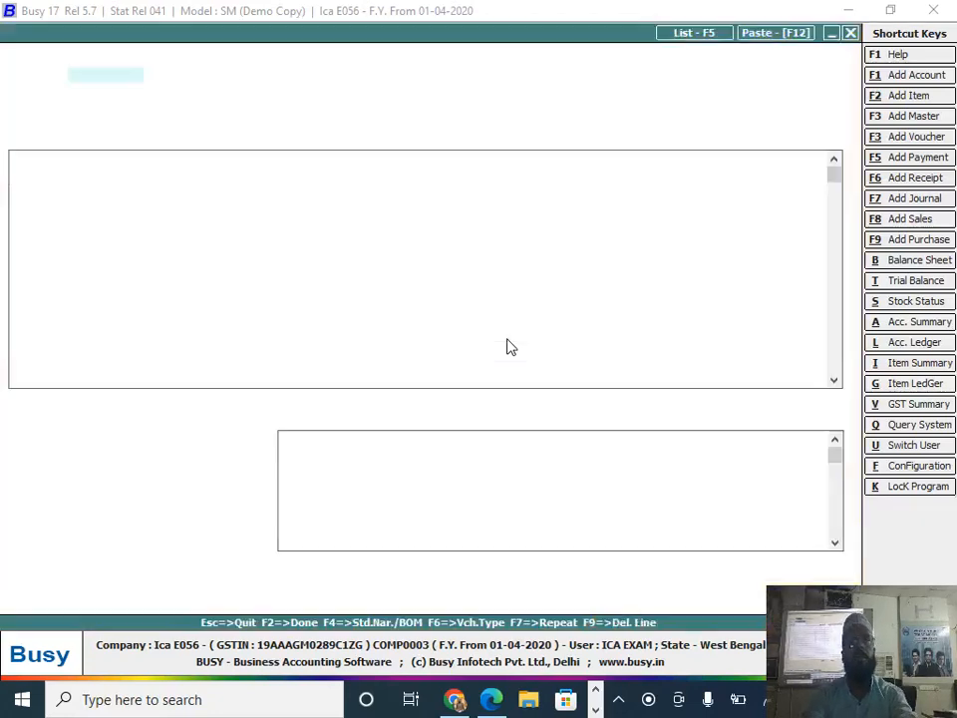
key("alt+Tab")
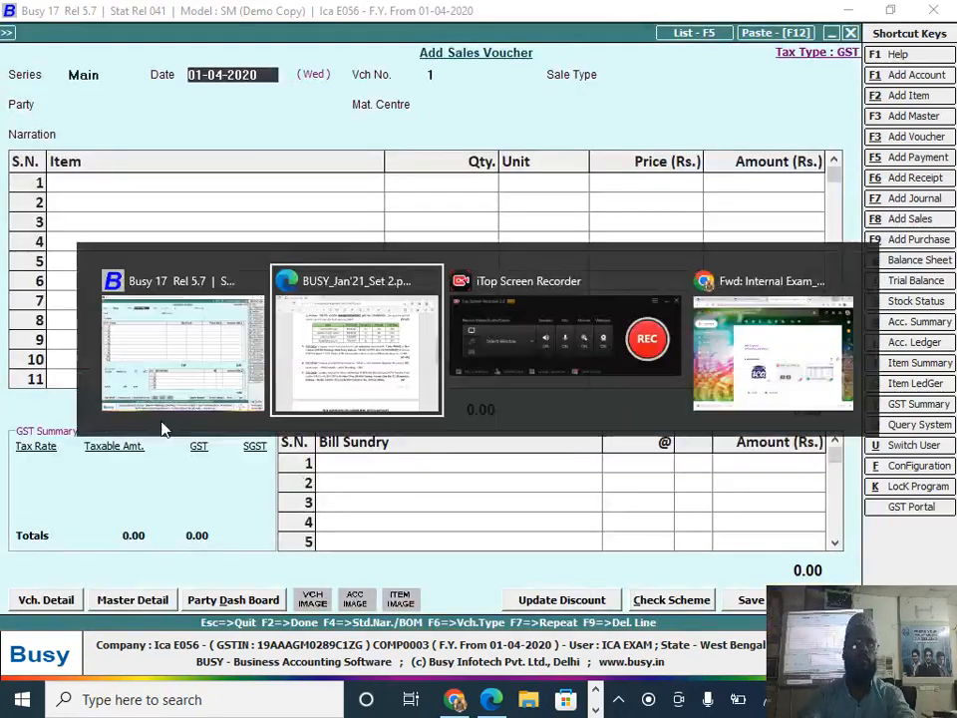
key("alt+Tab")
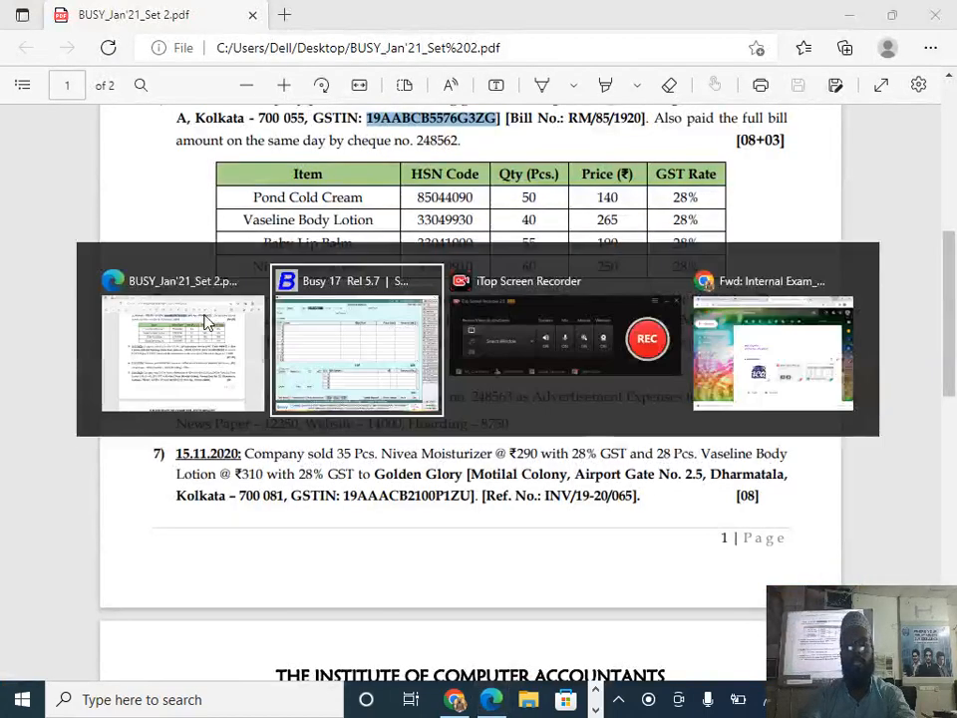
- Date the sales voucher 10-11-2020 and set its sale type to L/GST-18%
type("10-11")
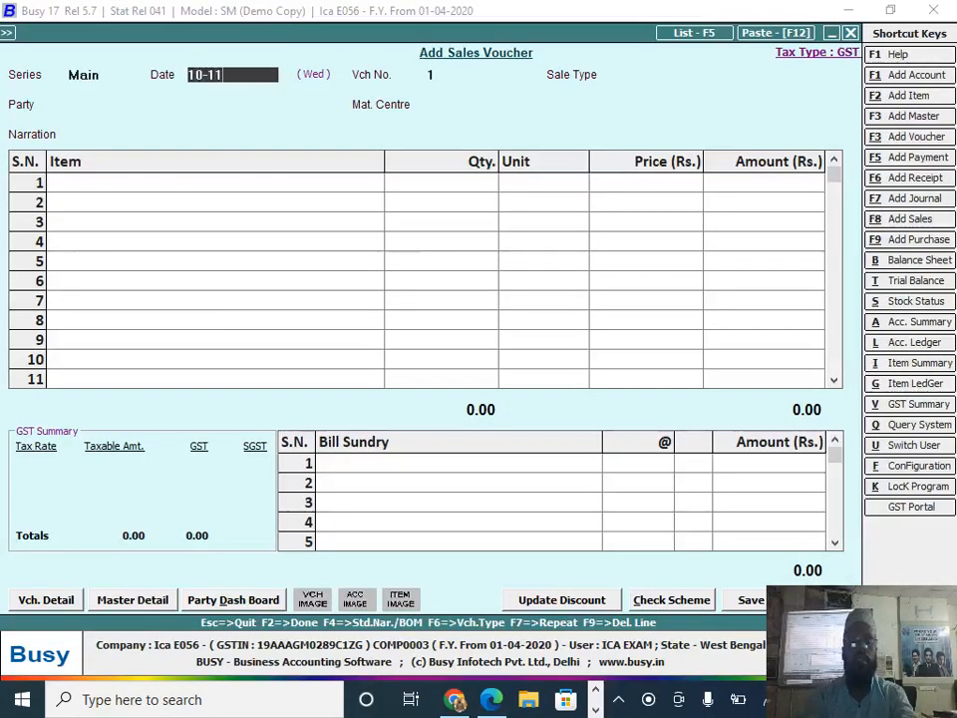
key("Return")
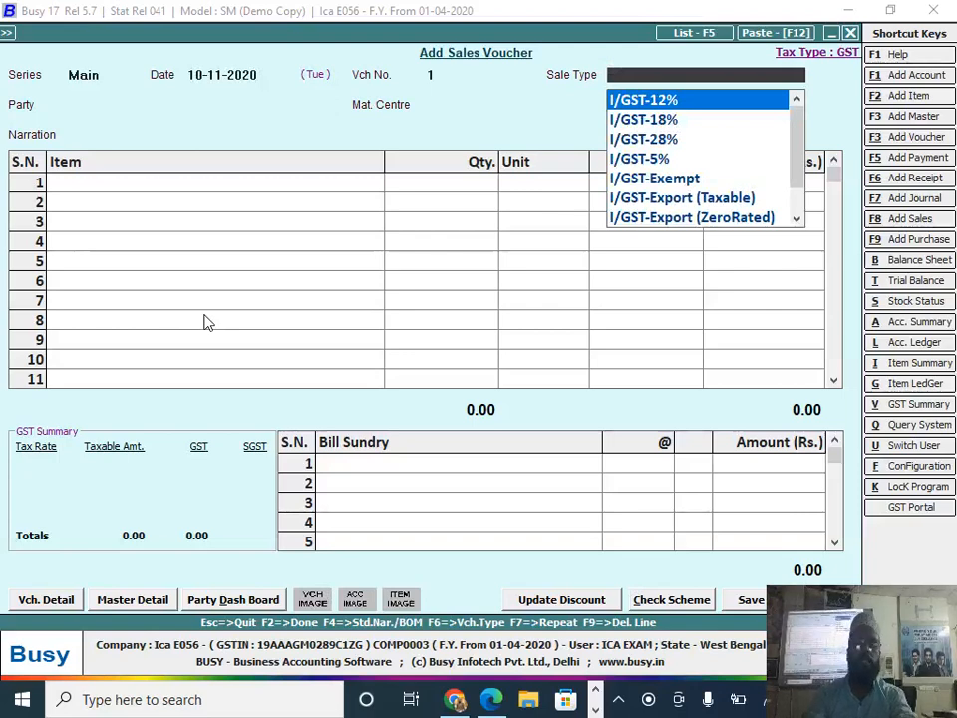
type("l")
key("Down")
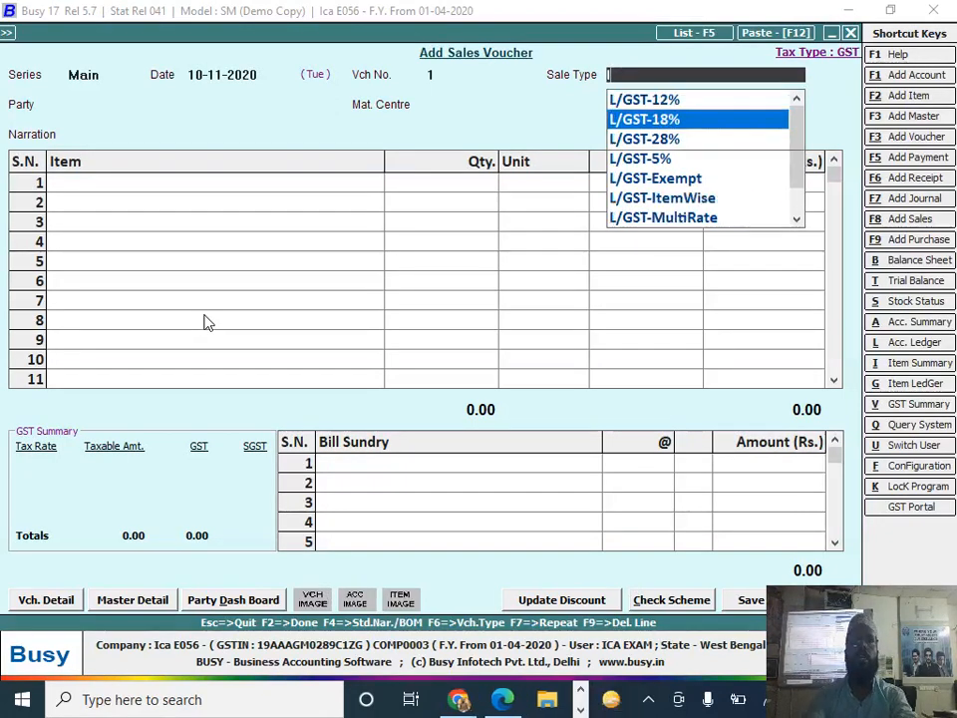
key("Return")
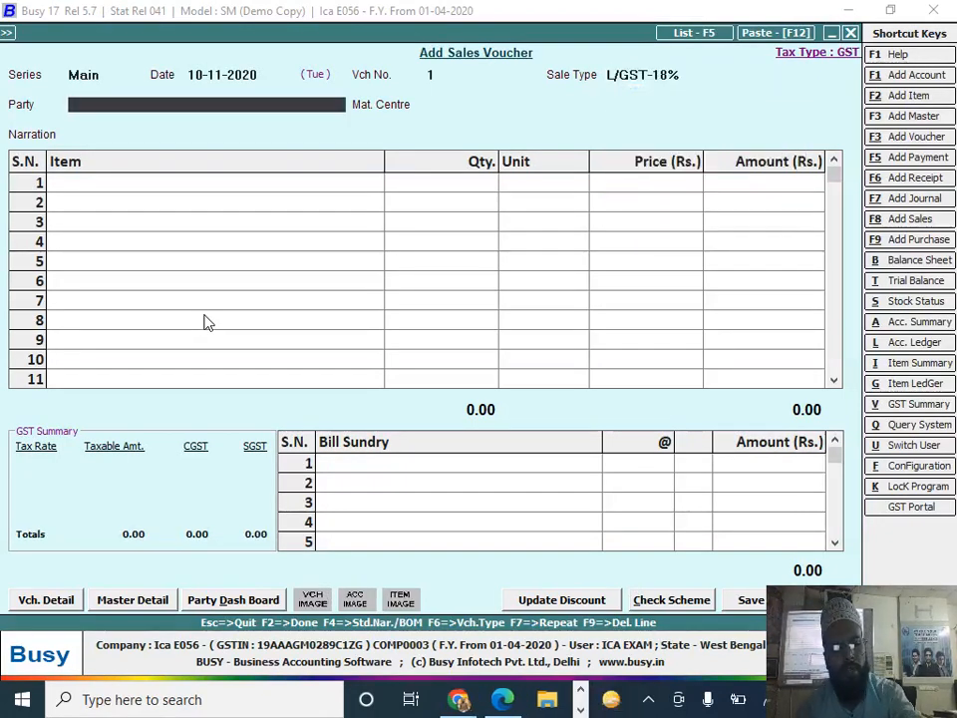
- Start a new party account from the sales voucher for question 5's client, naming it Eaw Creative
key("alt+c")
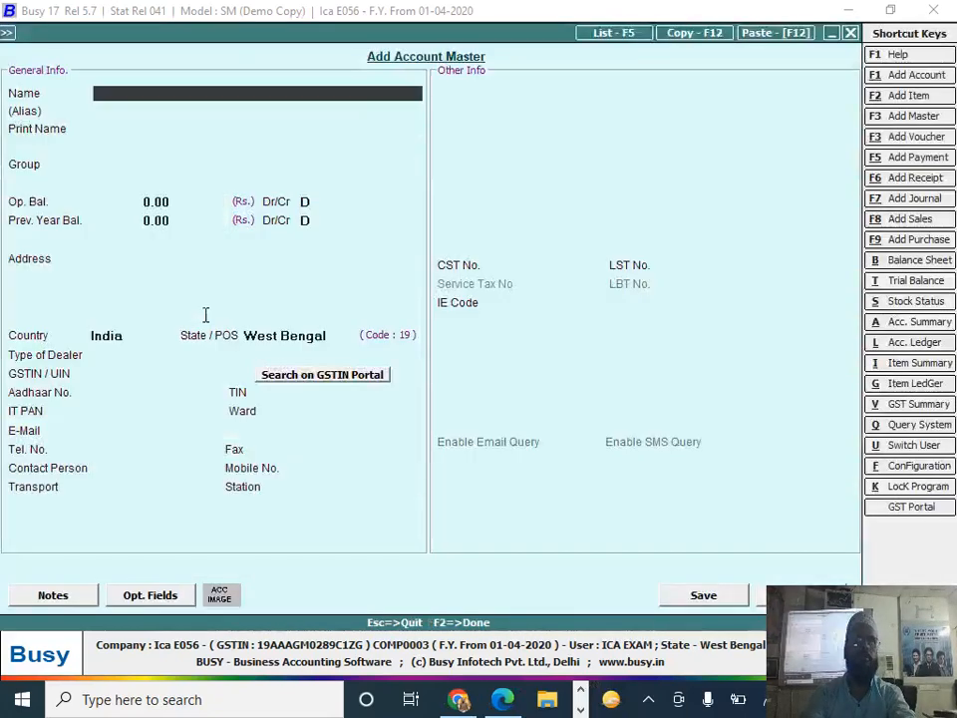
key("alt+Tab")
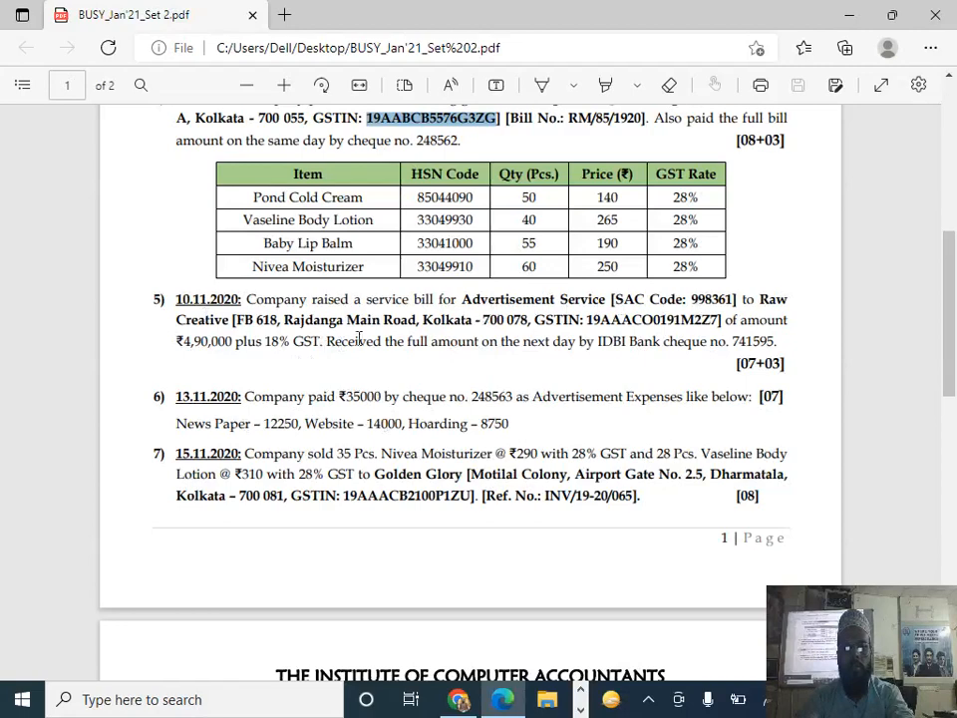
key("alt+Tab")
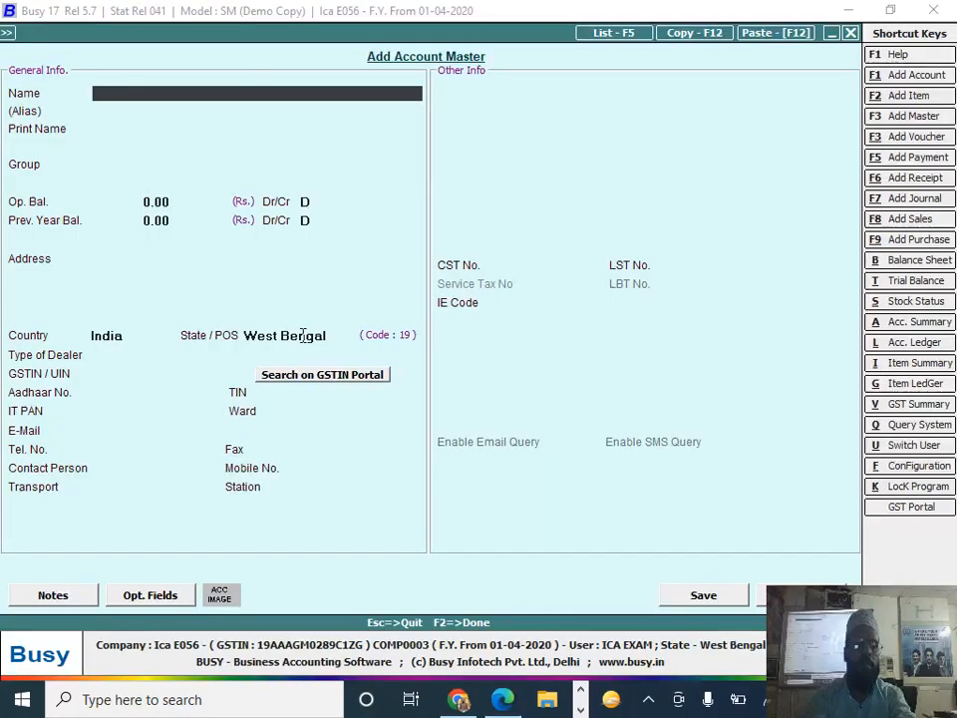
type("eaw cre")
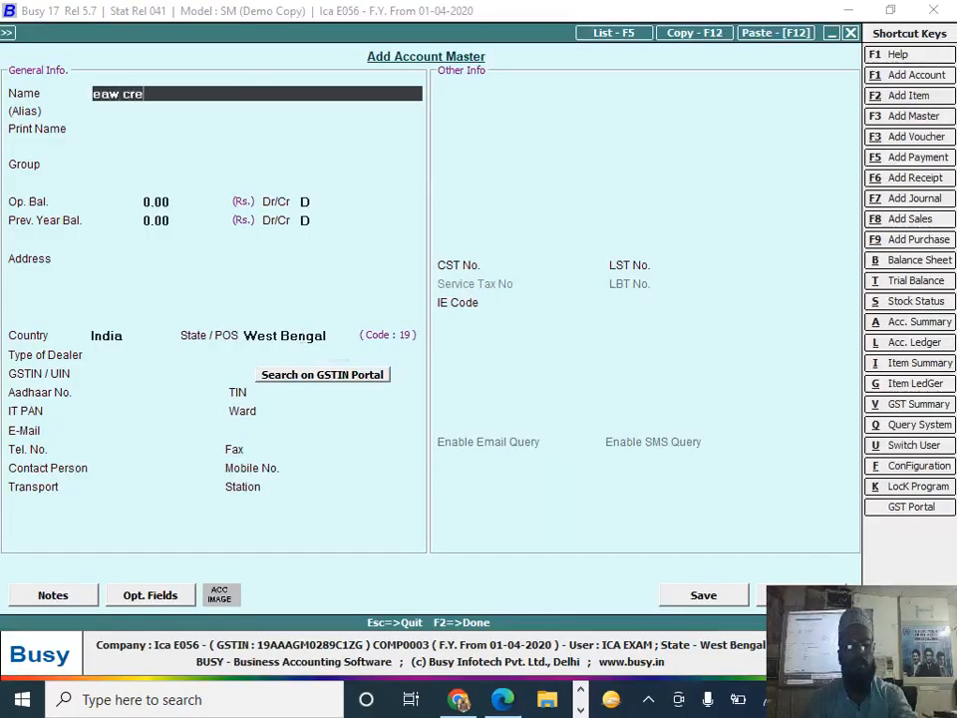
type("ative")
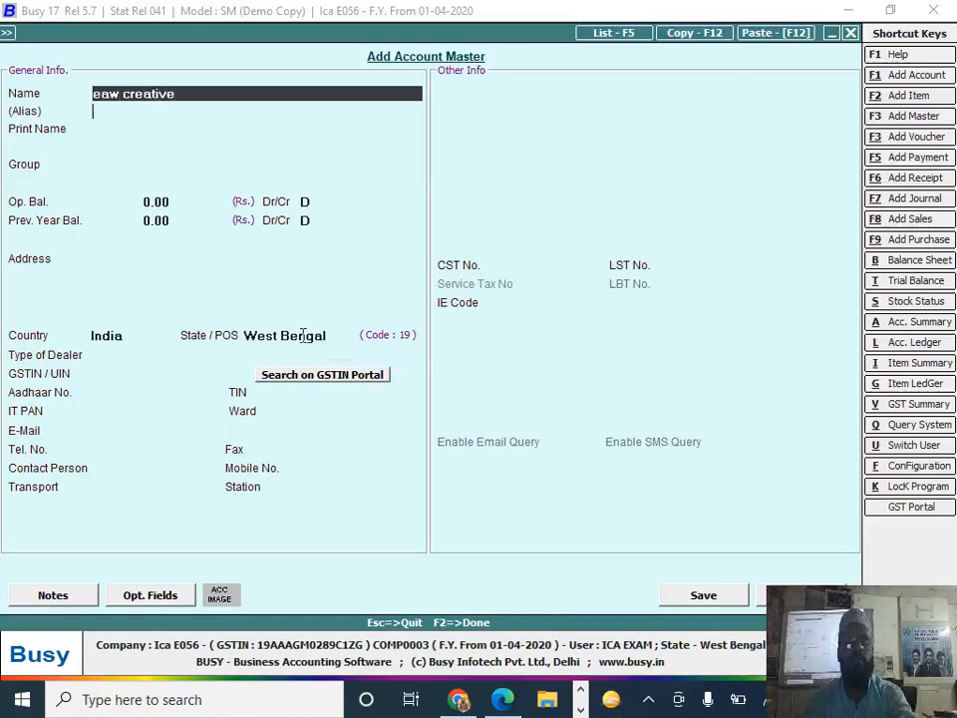
key("Return")
key("Return")
key("Return")
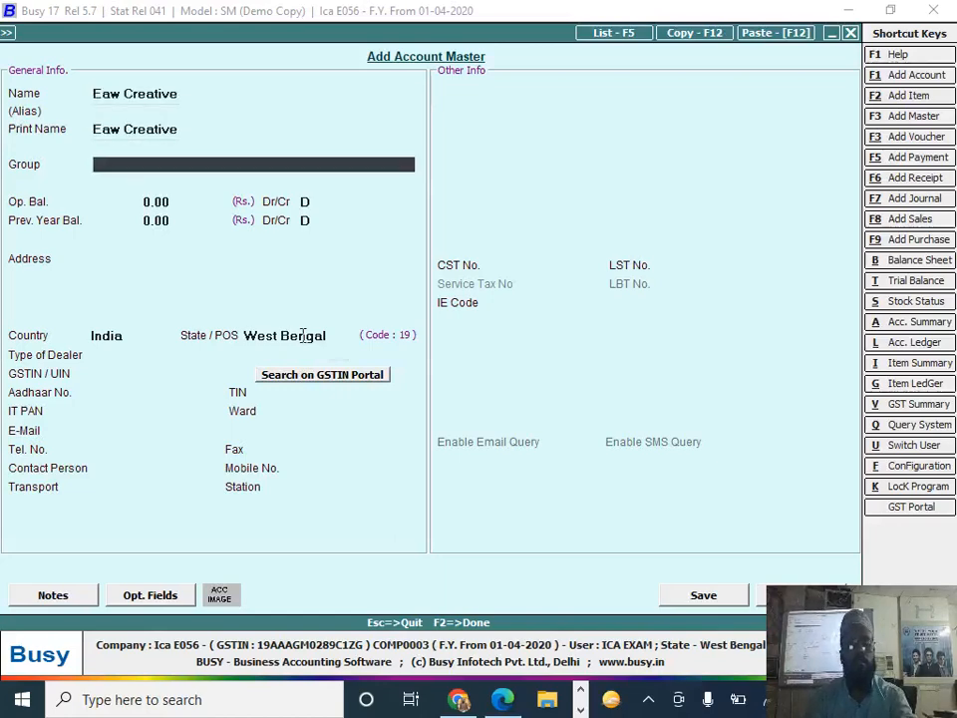
- Place the Eaw Creative account under the Sundry Debtors group
type("s")
key("Down")
key("Down")
key("Down")
key("Down")
key("Down")
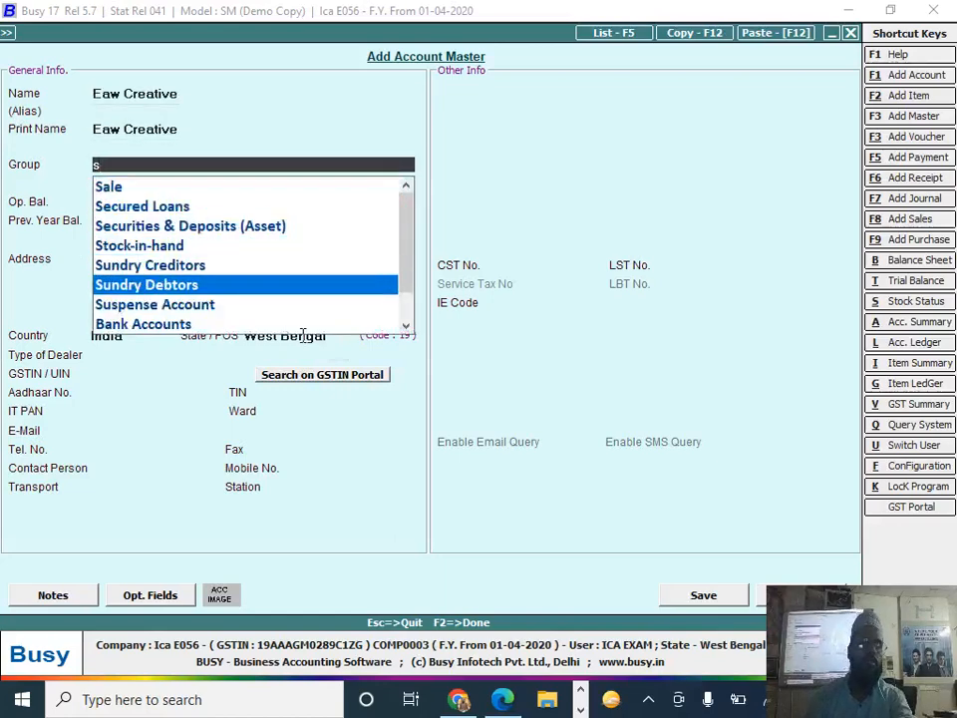
key("Return")
type("n")
key("Return")
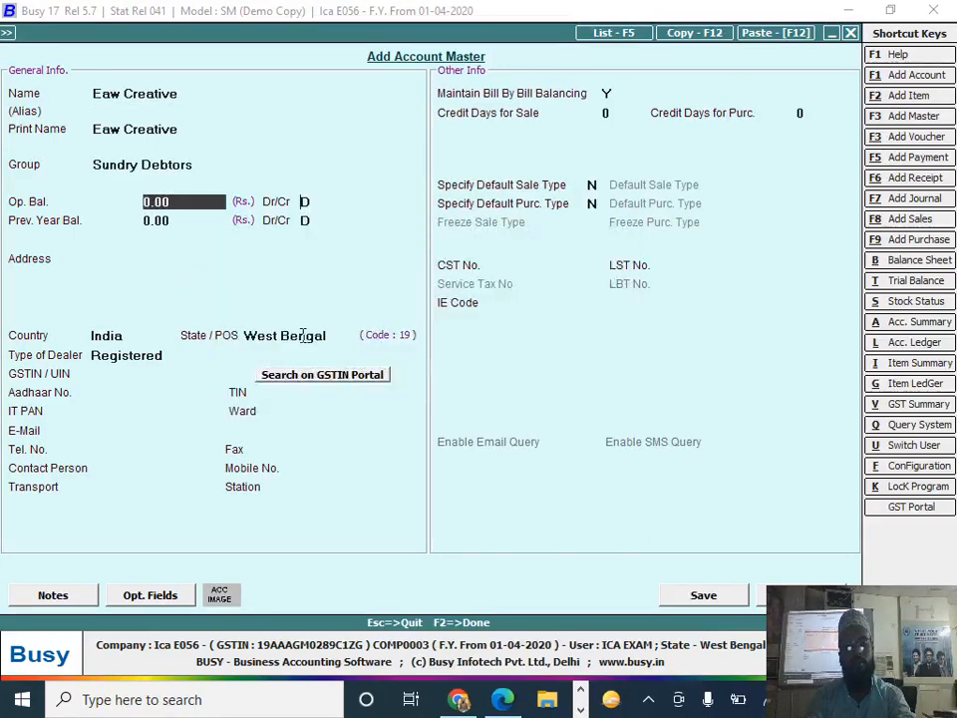
- Keep the dealer type Registered, copy Raw Creative's GSTIN from question 5 into the party account, and save it
key("Return")
key("Return")
key("Return")
key("Return")
key("Return")
key("Return")
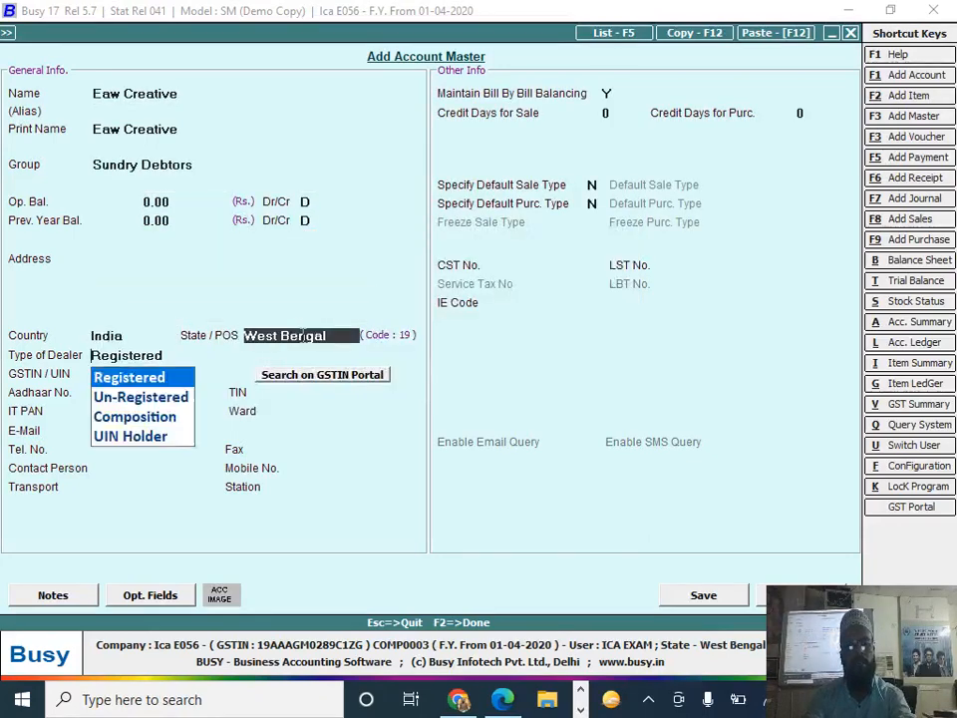
key("alt+Tab")
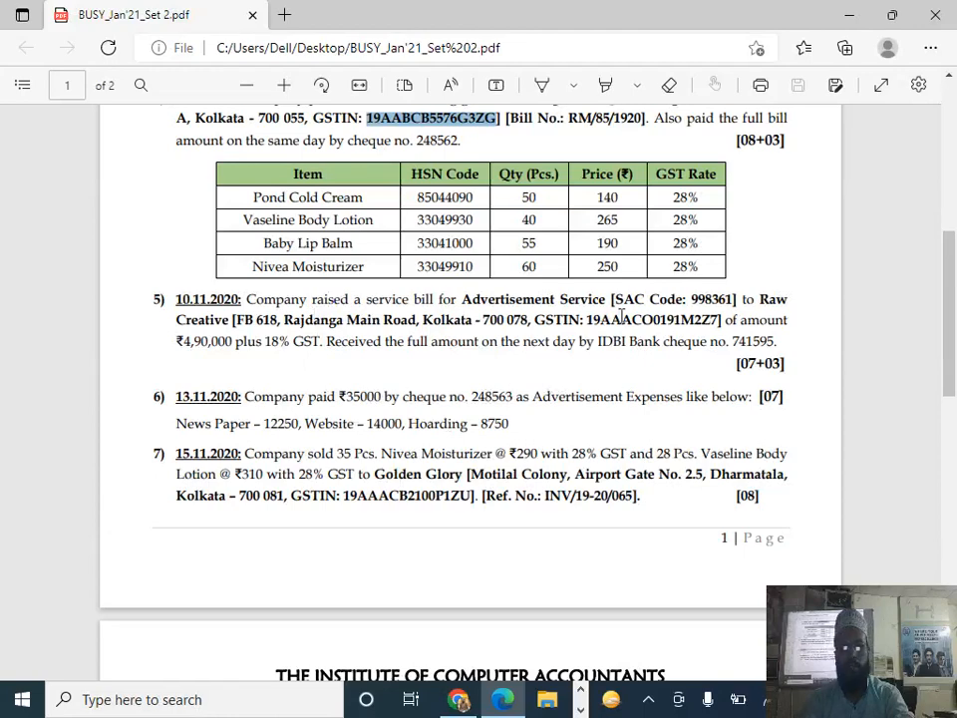
double_click(621, 316)
key("ctrl+c")
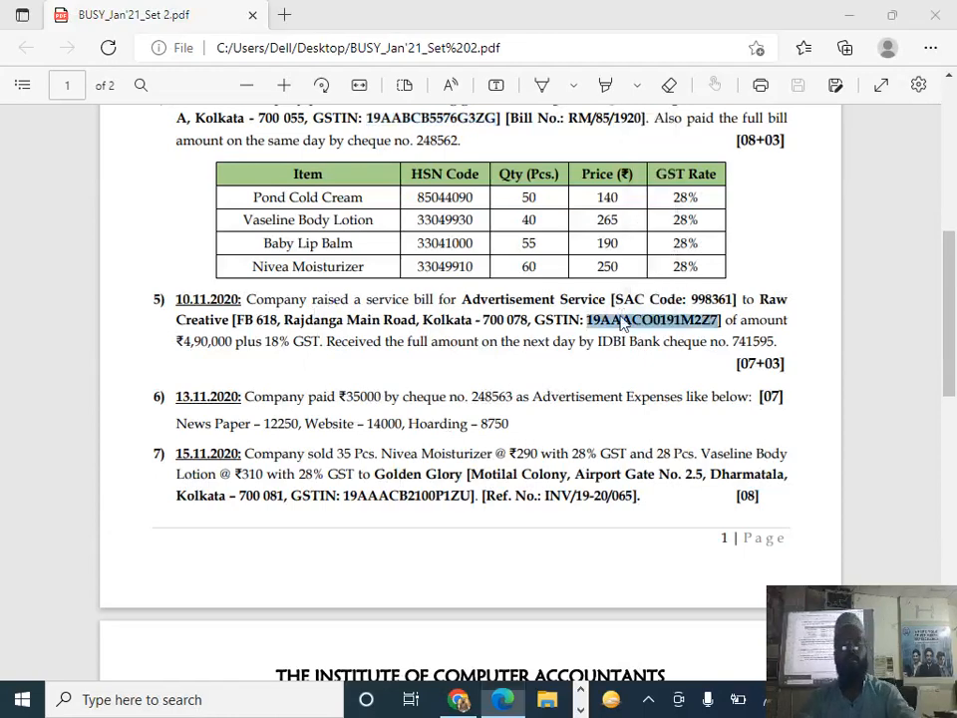
key("alt+Tab")
key("ctrl+v")
key("Return")
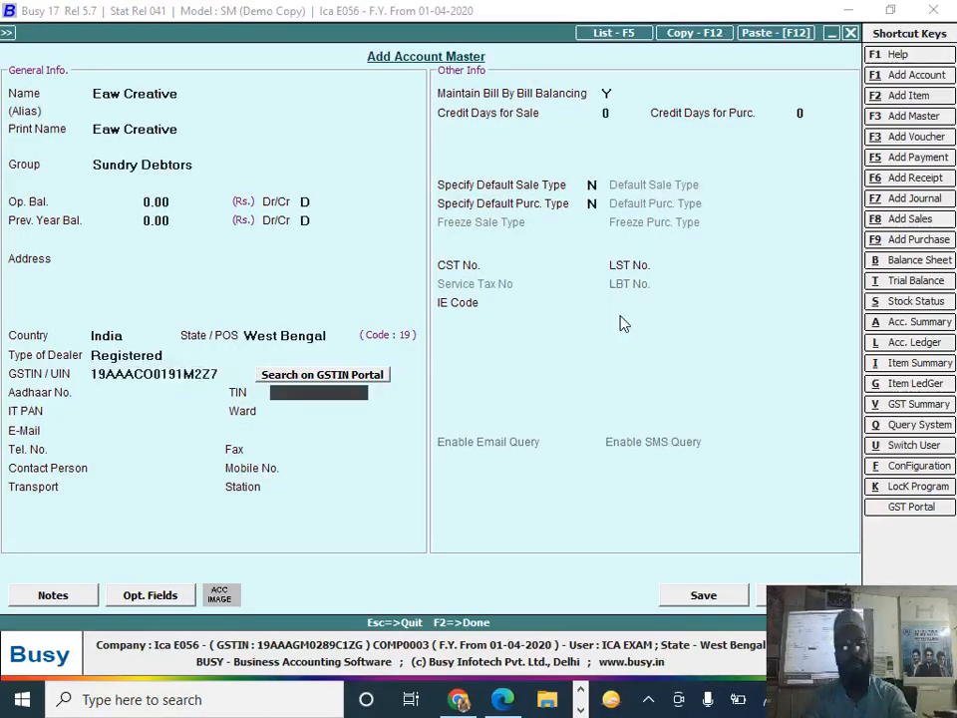
key("F2")
key("Return")
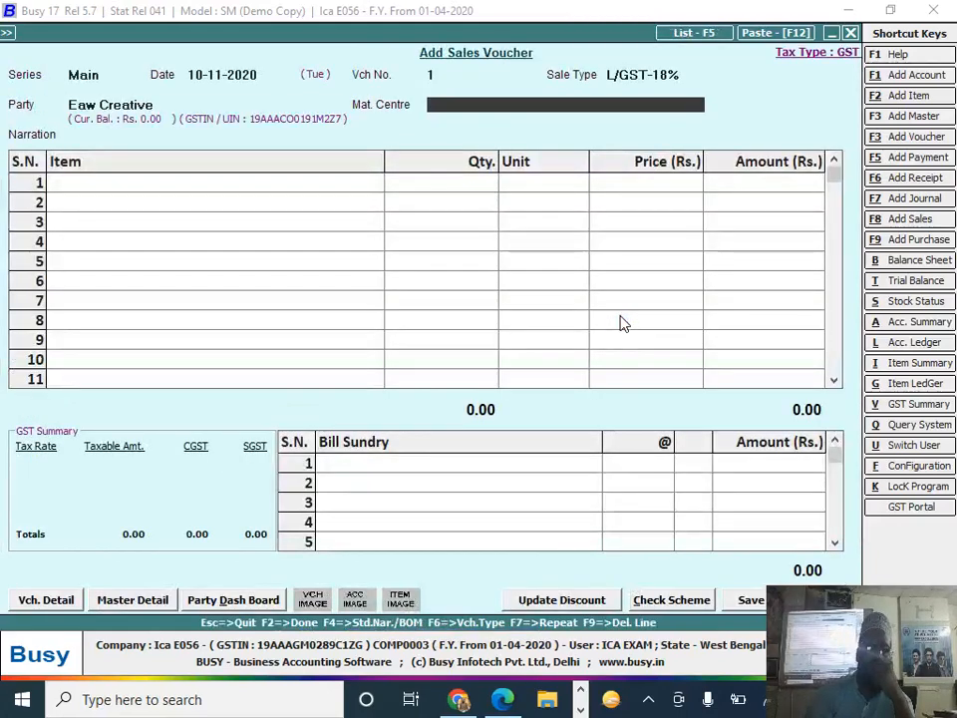
- Set the sales voucher's material centre to Main Store
key("Return")
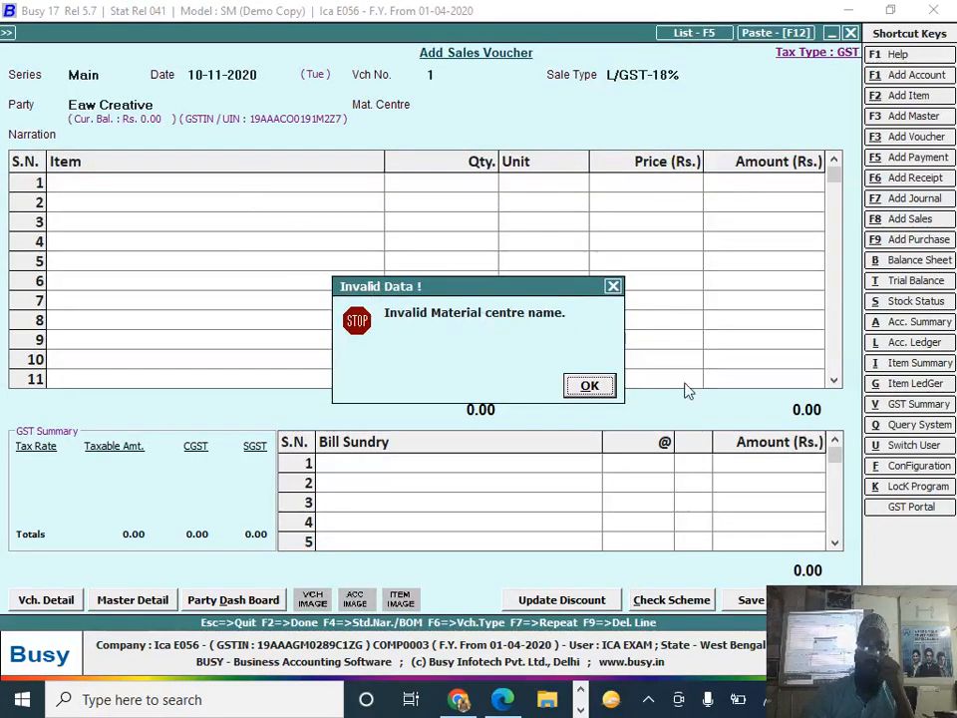
key("Return")
key("Return")
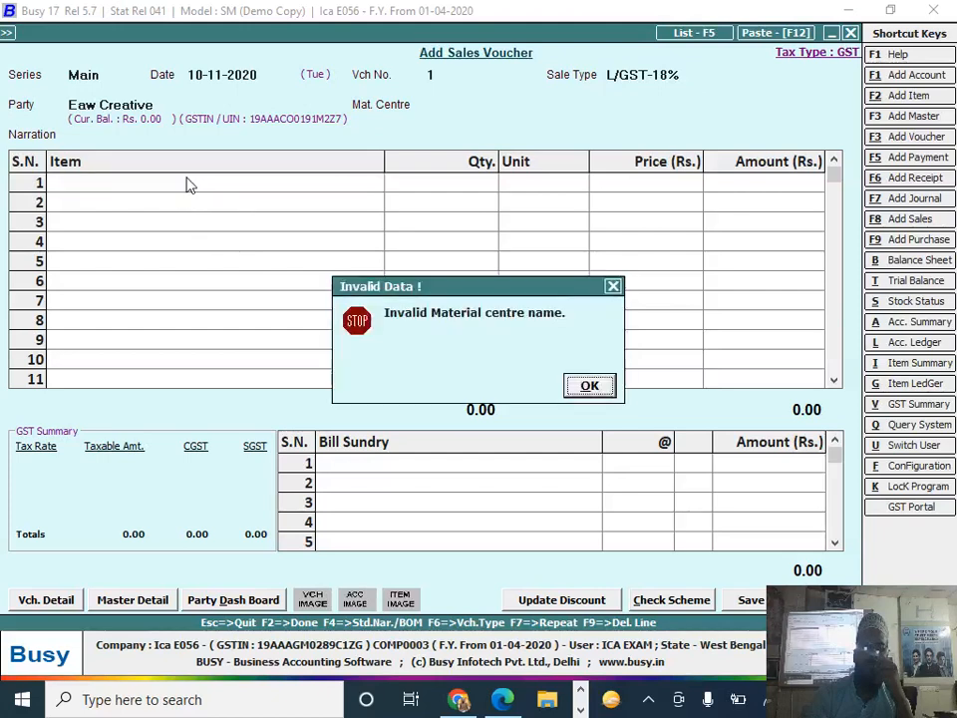
left_click(598, 385)
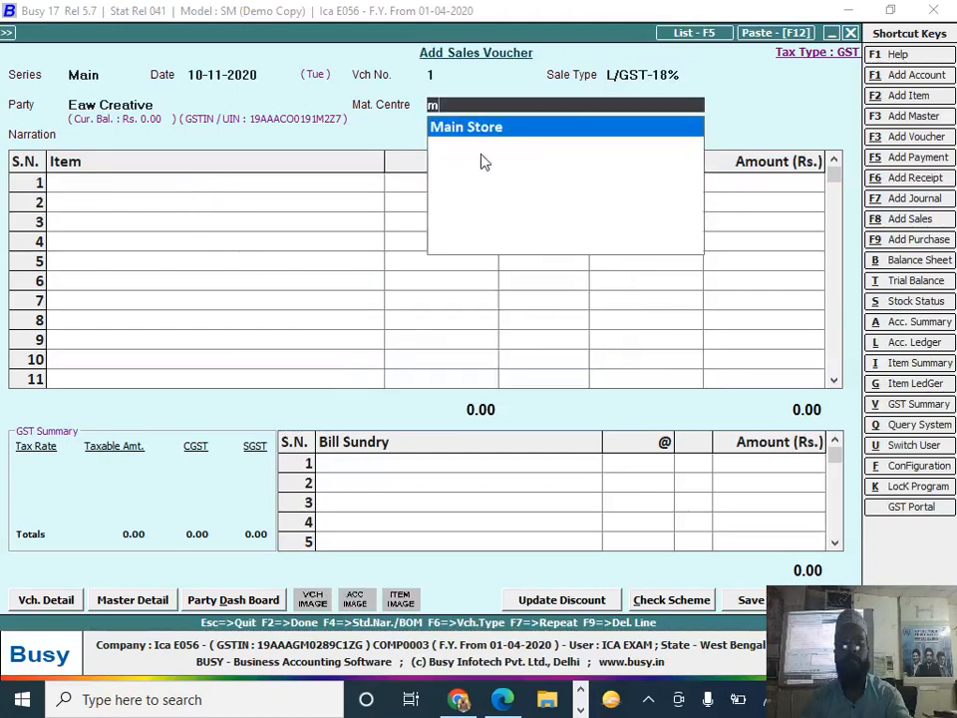
key("Return")
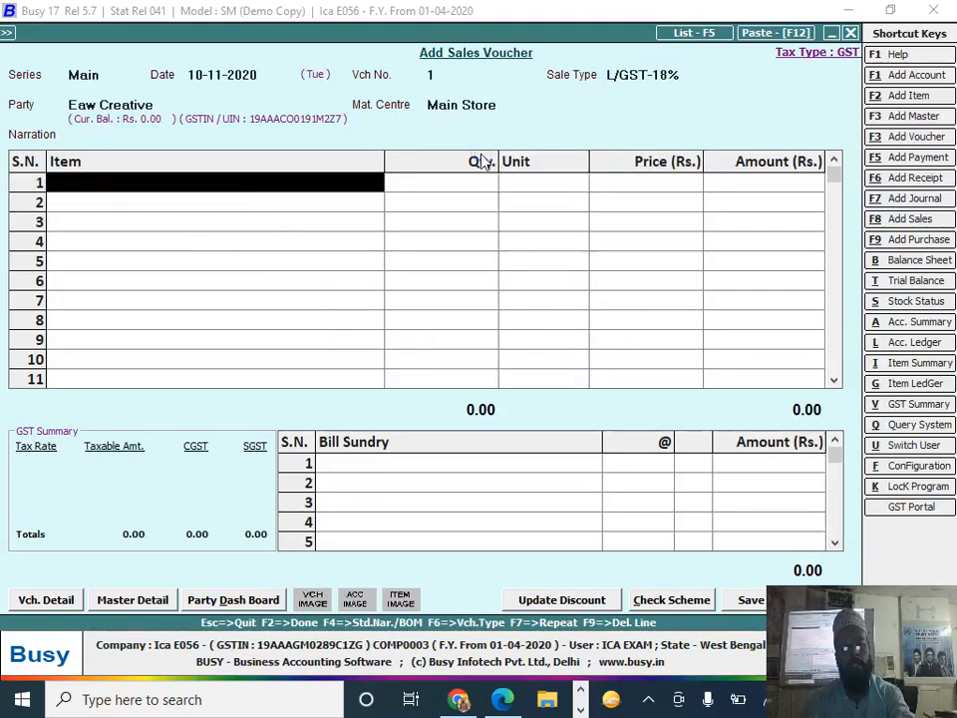
- Create a new item named Advertisment Service under the General group for the voucher's first line
type("adve")
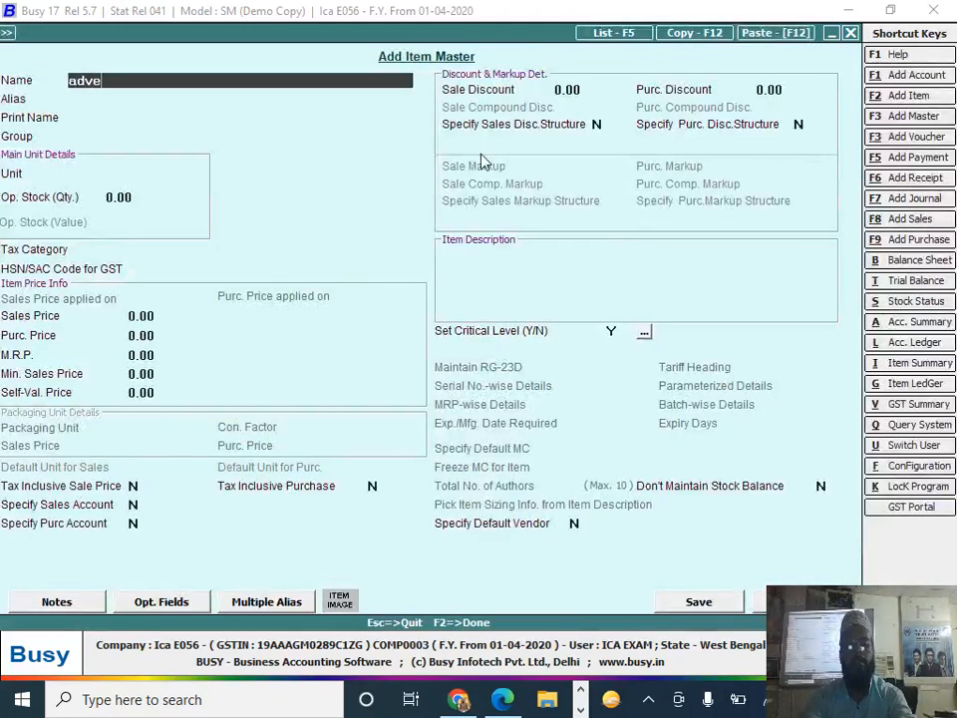
type("rti")
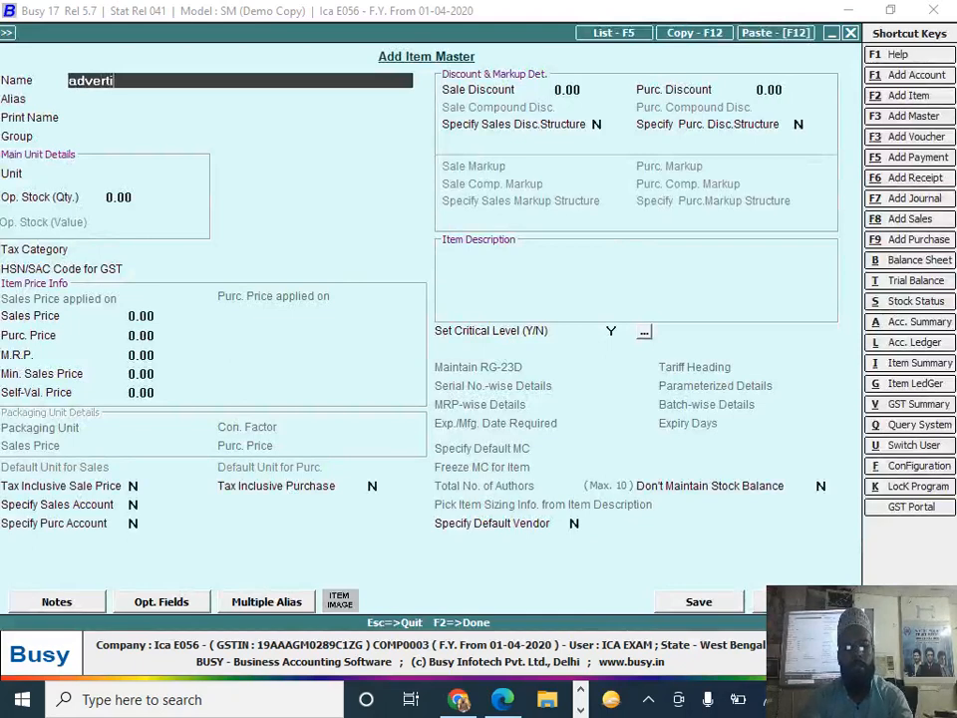
type("sment service")
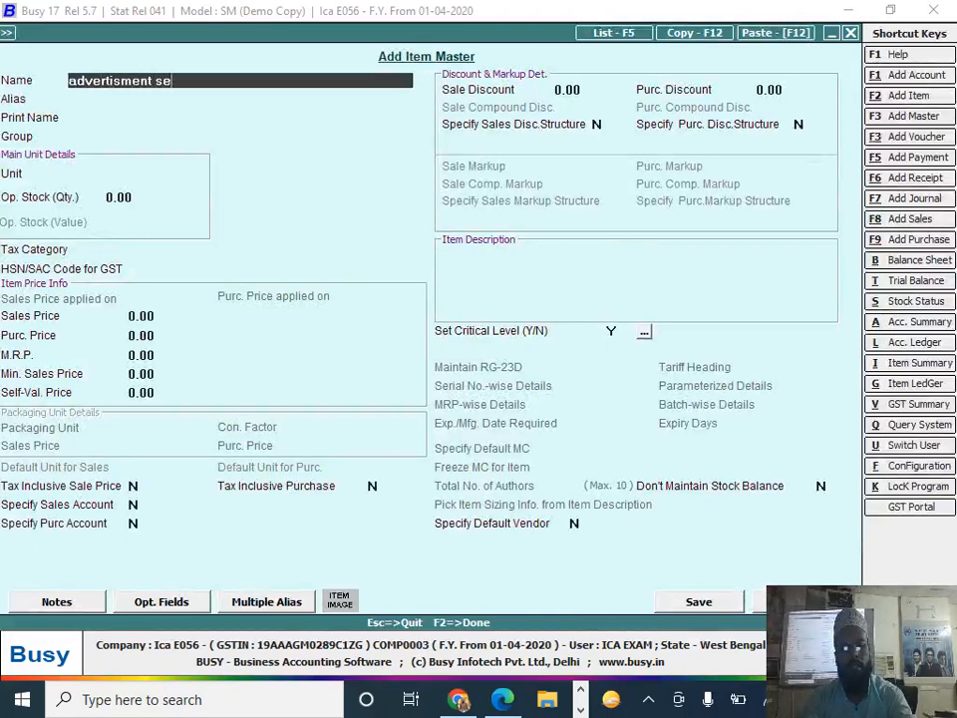
key("Return")
key("Return")
key("Return")
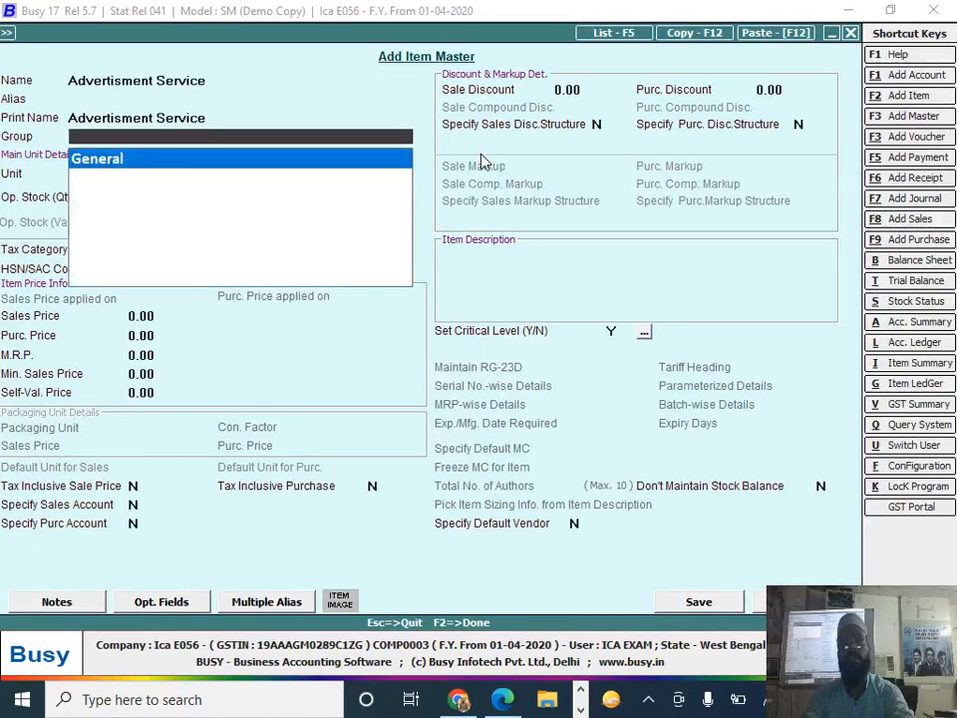
key("Return")
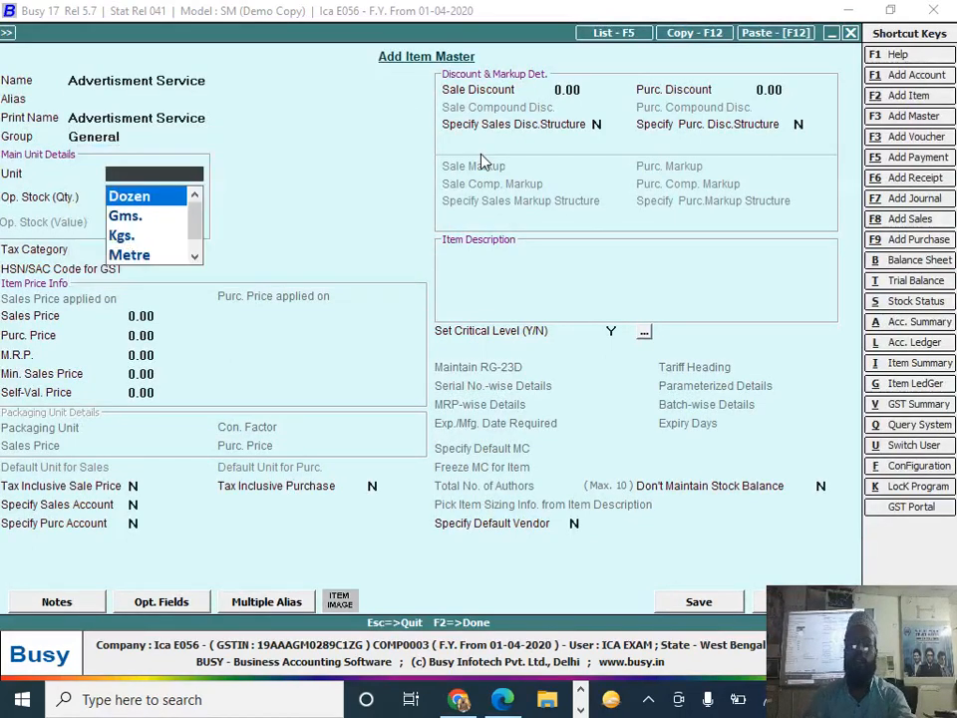
- Give the service item unit N.A., tax category GST 18% and HSN/SAC code 364567, and save it into the voucher
type("n")
key("Return")
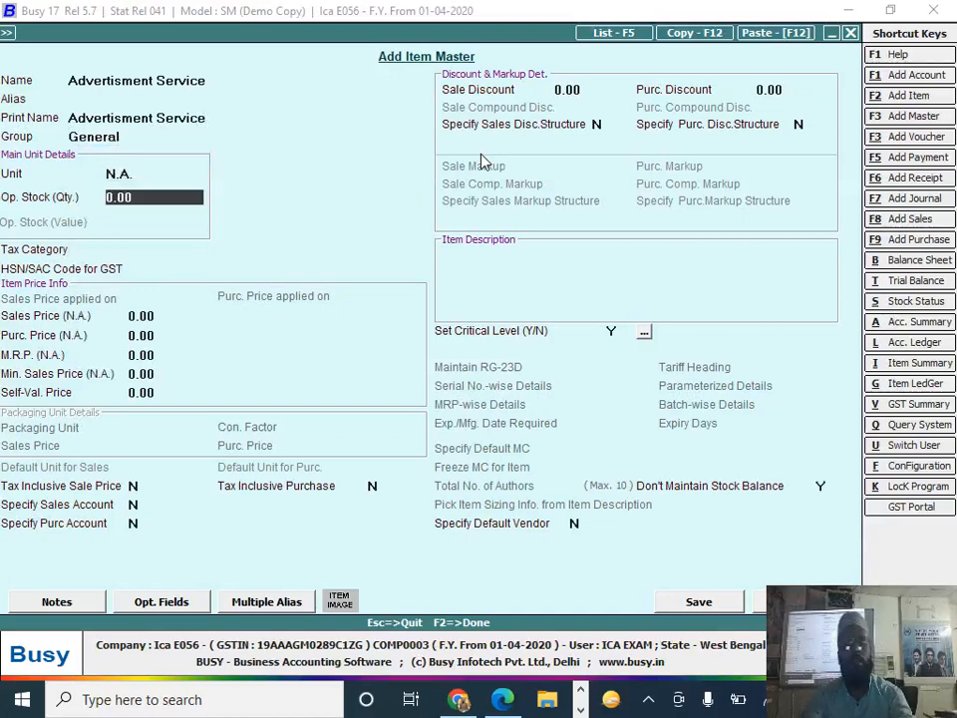
key("Return")
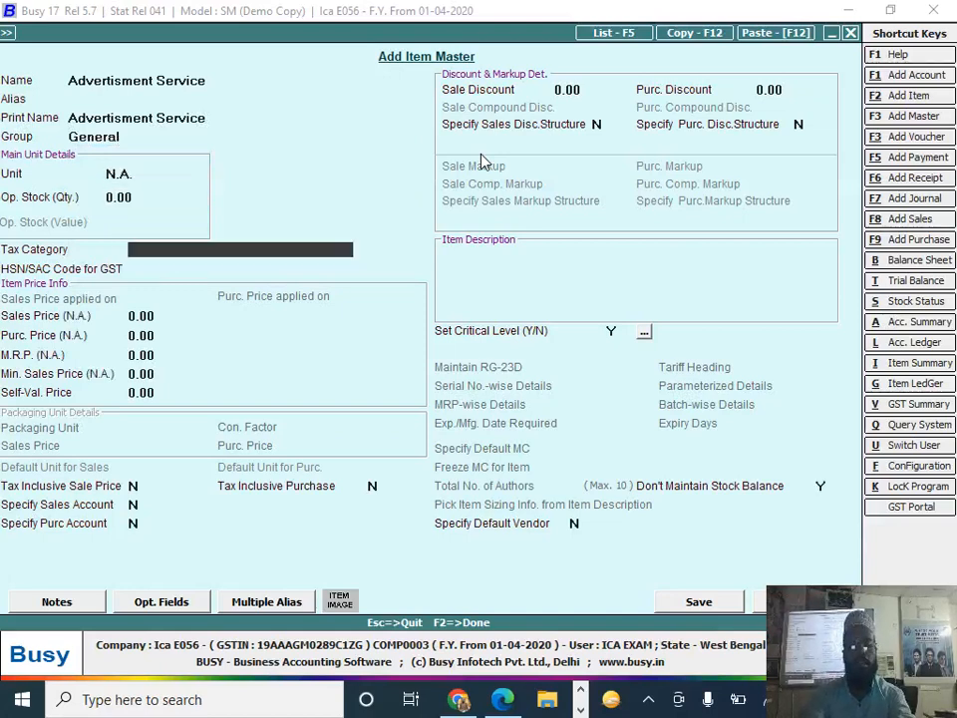
key("Down")
key("Return")
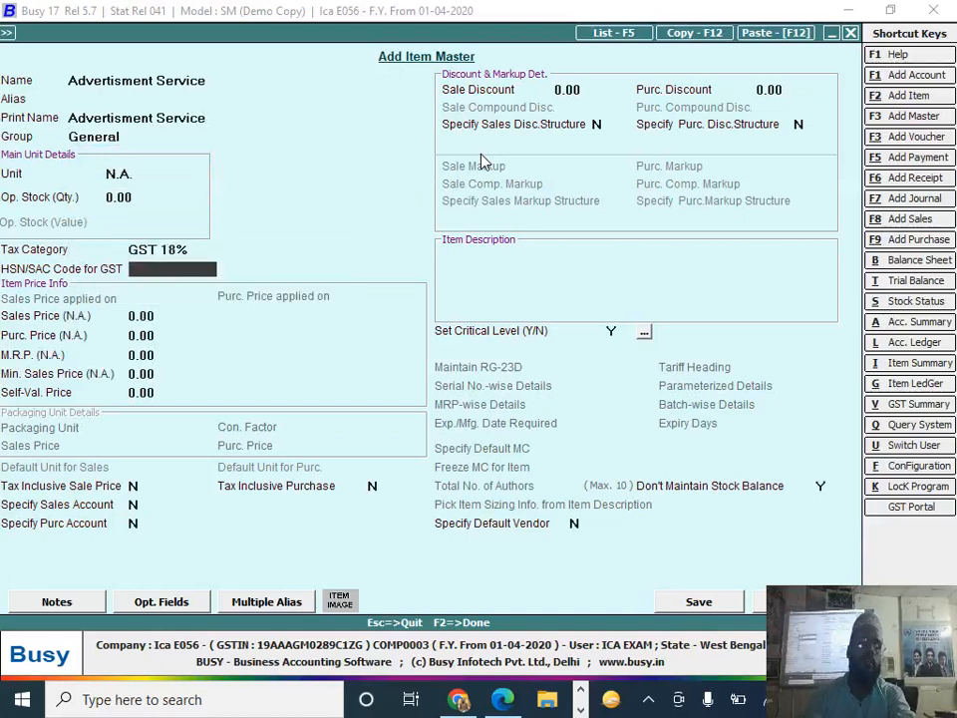
type("364567")
key("Return")
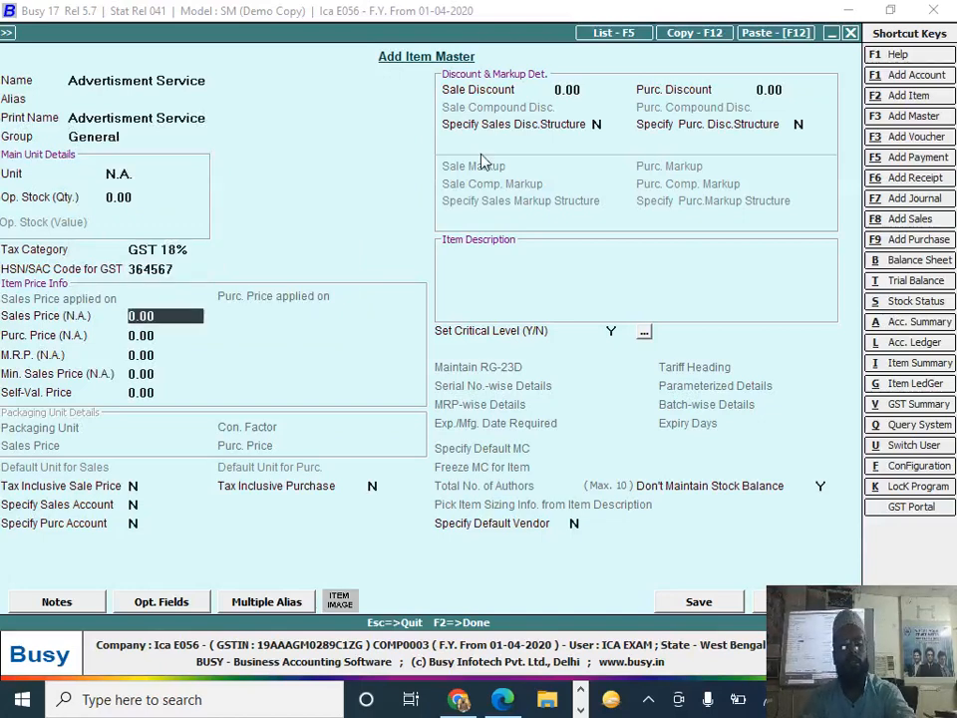
key("F2")
key("Return")
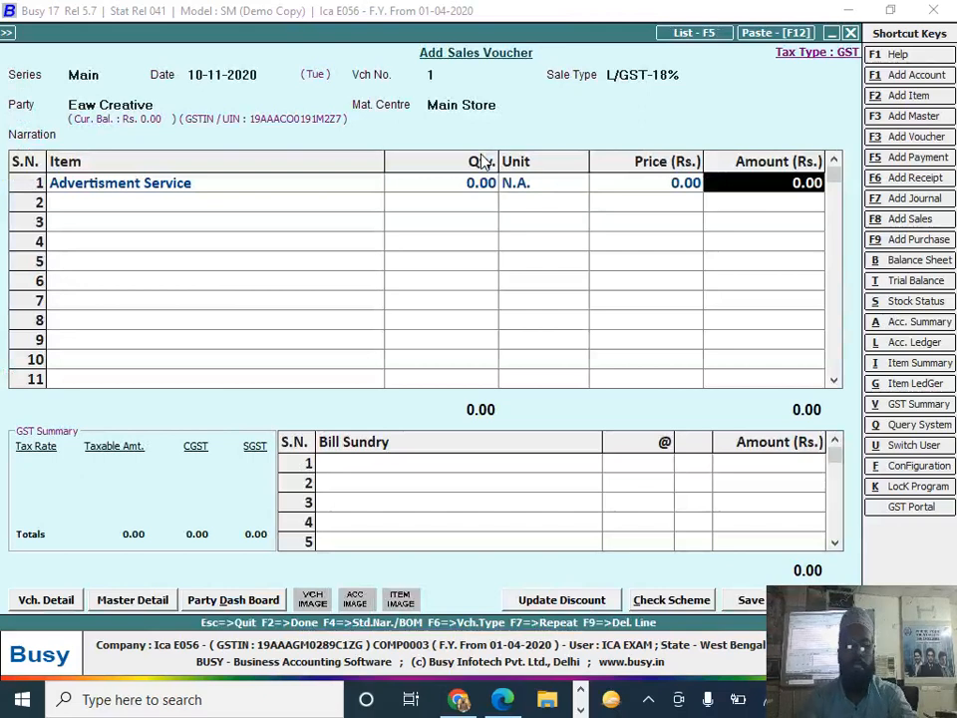
- Enter Rs. 4,90,000 as the service amount and add CGST and SGST bill sundries at 9% each
type("490000")
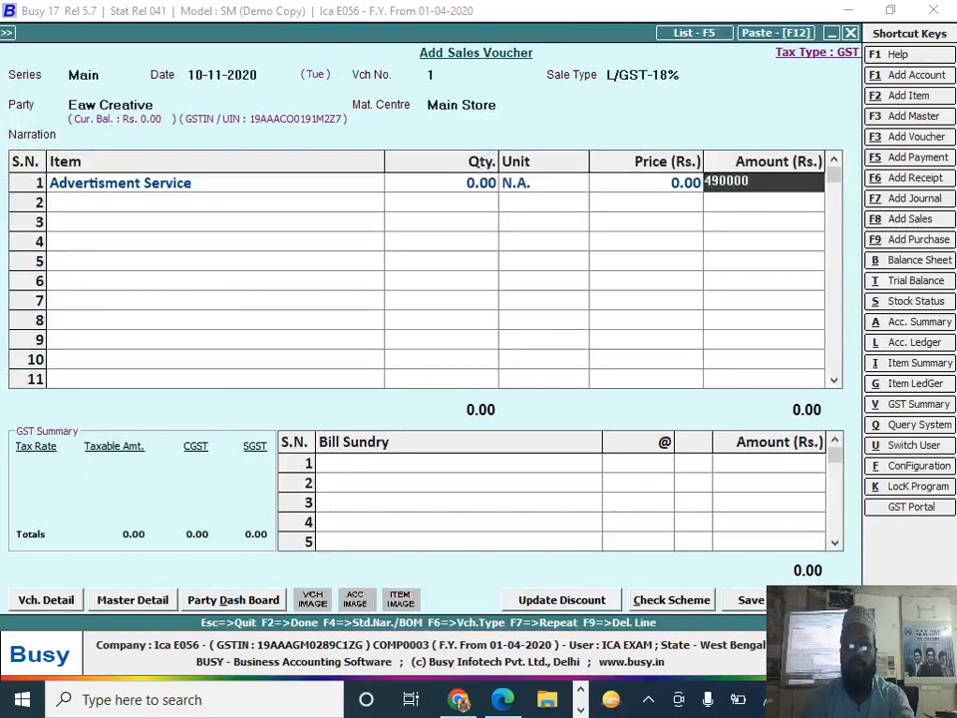
key("Return")
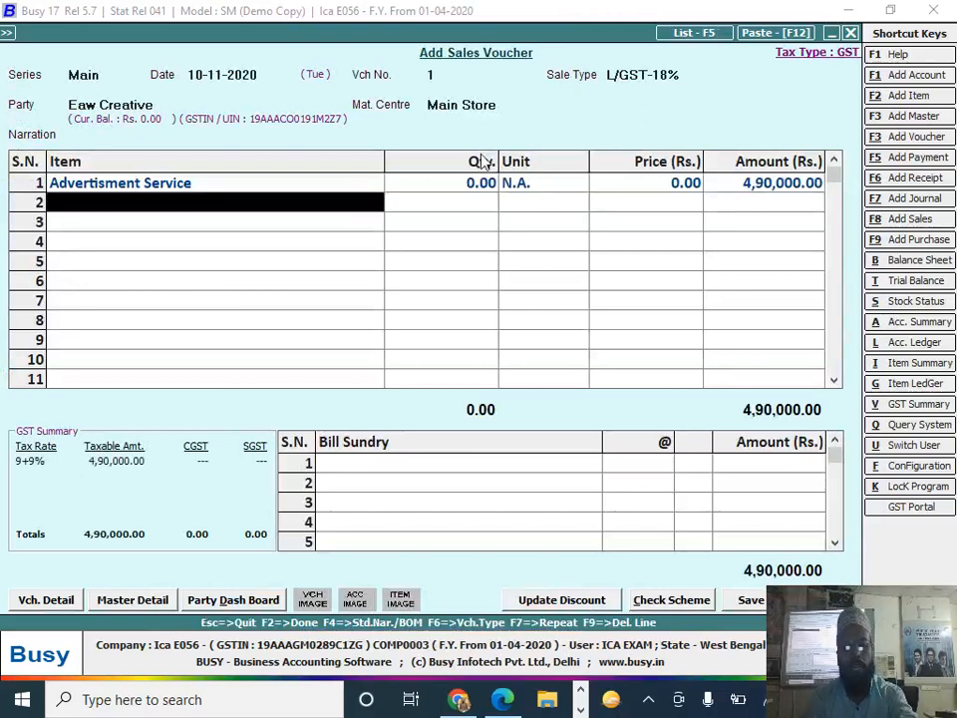
key("Return")
type("c")
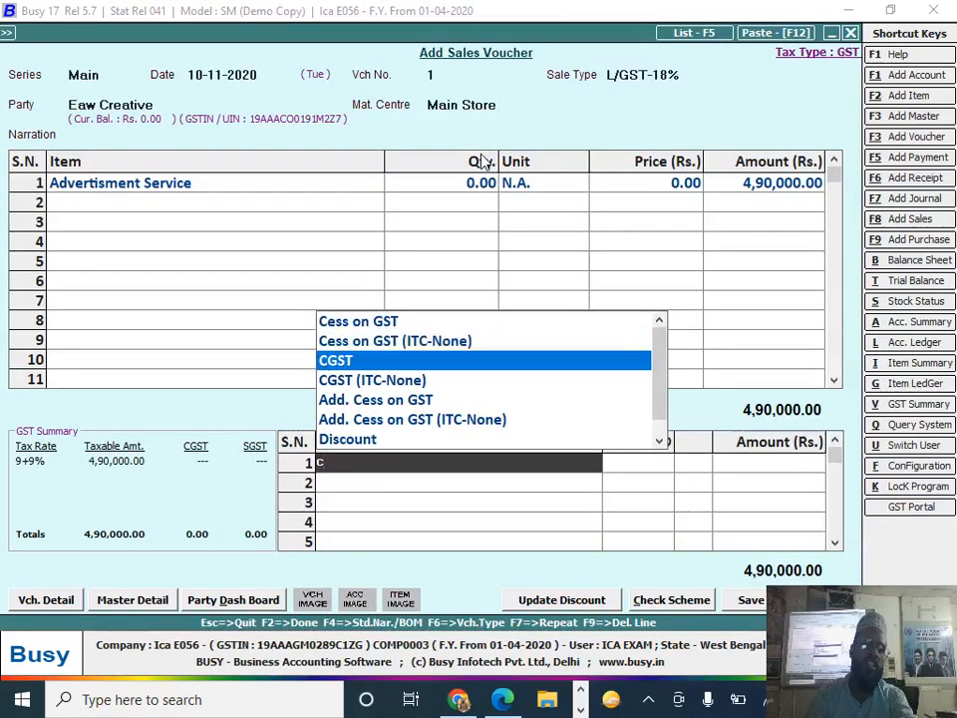
key("Return")
key("Return")
key("Return")
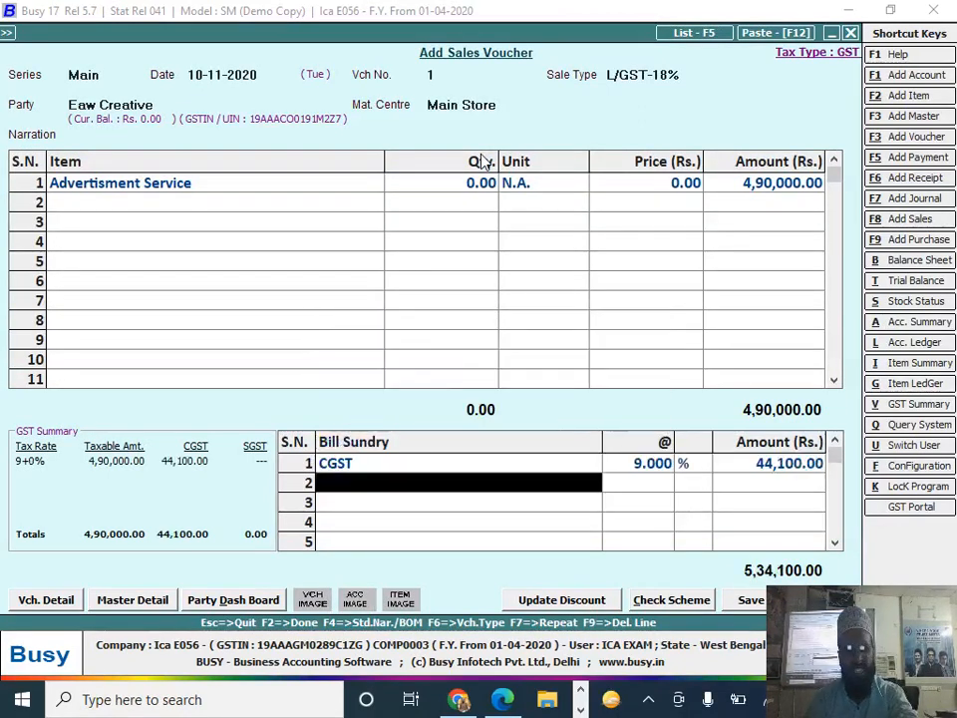
type("s")
key("Return")
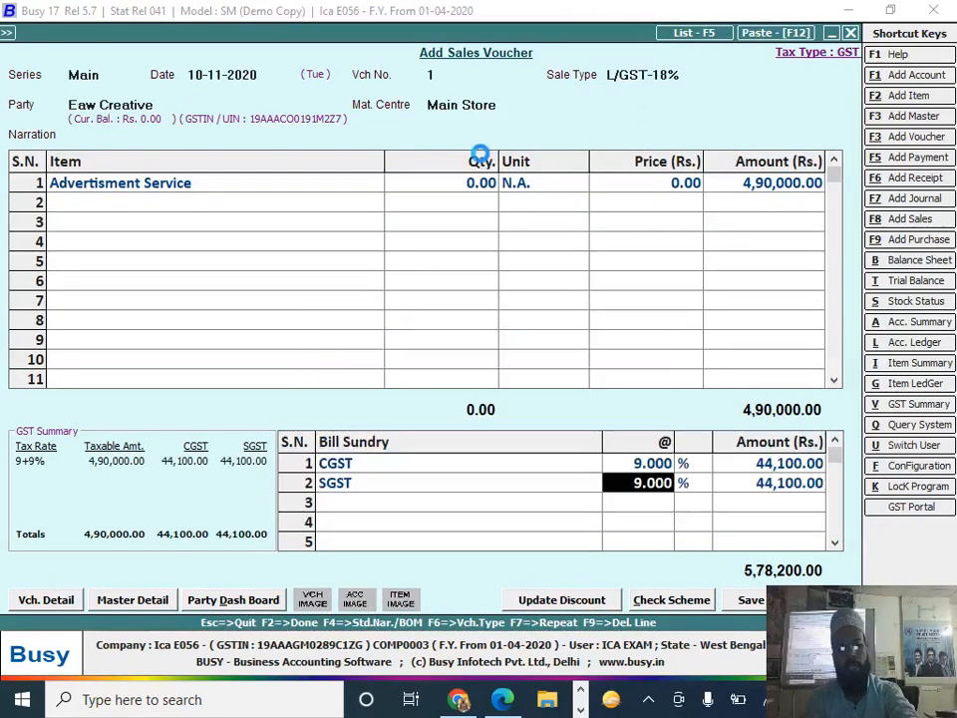
- Accept the new bill reference for Eaw Creative and save the sales voucher, continuing without a party PAN
key("F2")
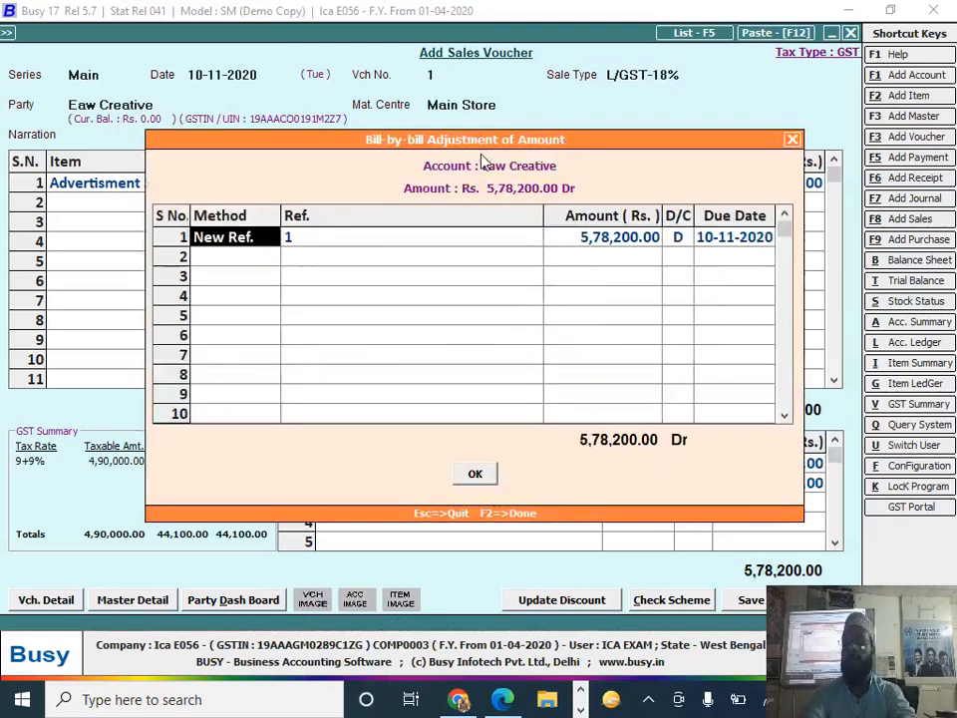
key("F2")
key("Left")
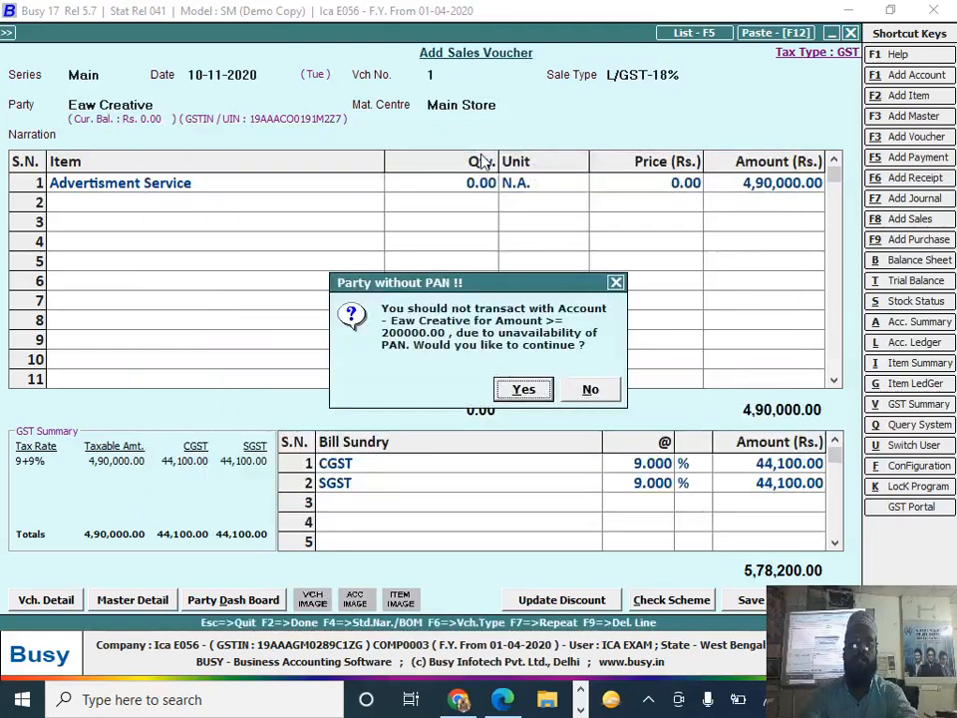
key("Return")
key("Return")
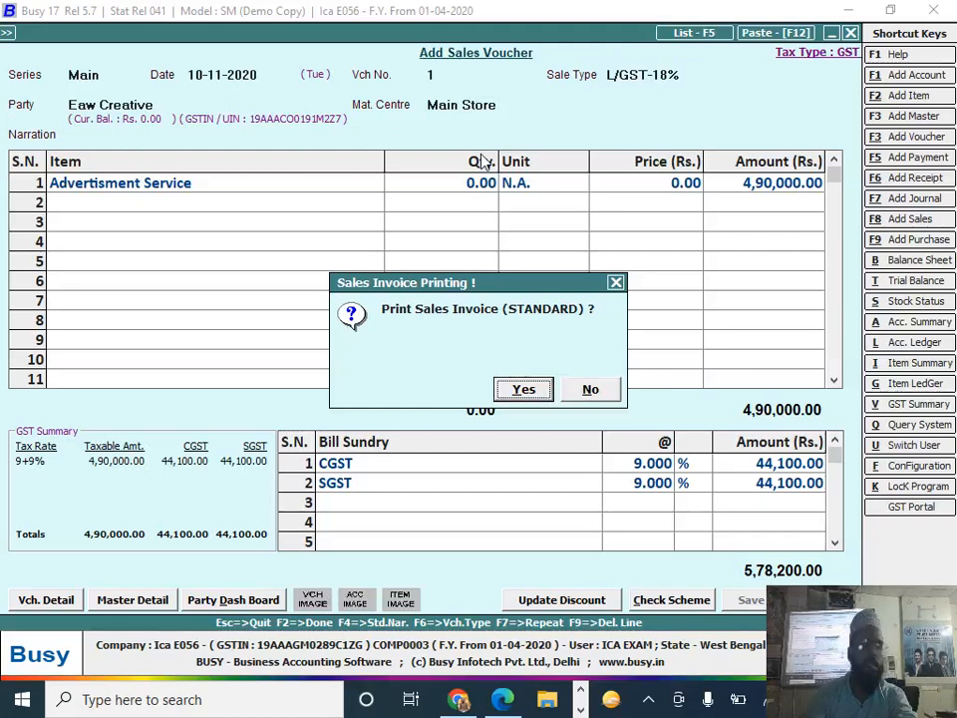
- Leave the sales invoice printing and start a receipt voucher in the Main series dated 11-11-2020 with GST nature Not Applicable
key("Return")
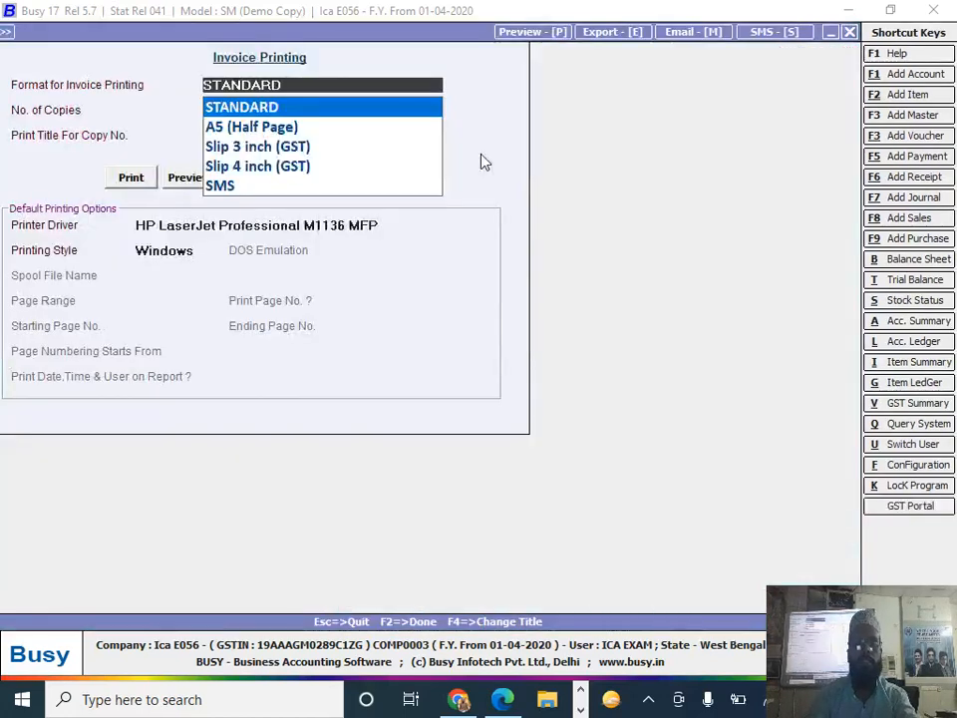
key("Escape")
key("F5")
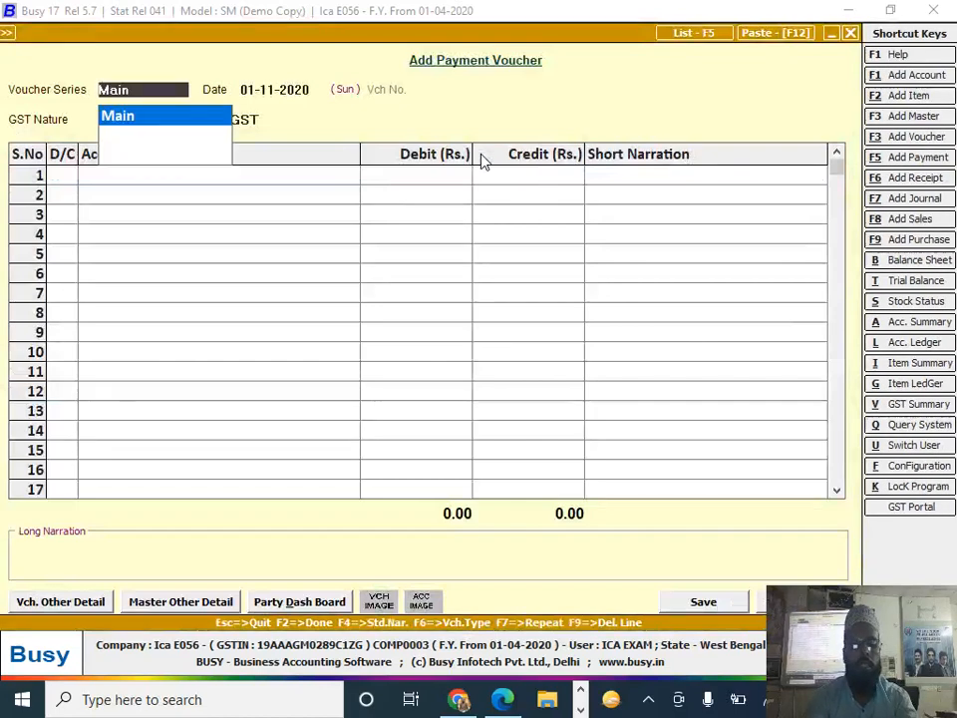
key("F6")
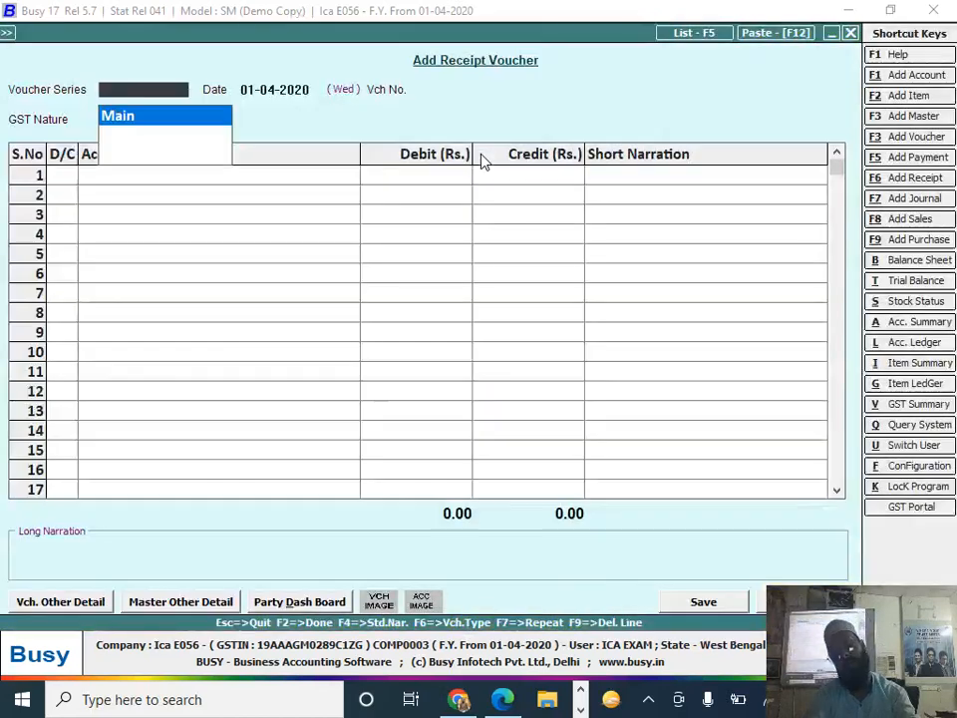
key("Return")
type("11-11")
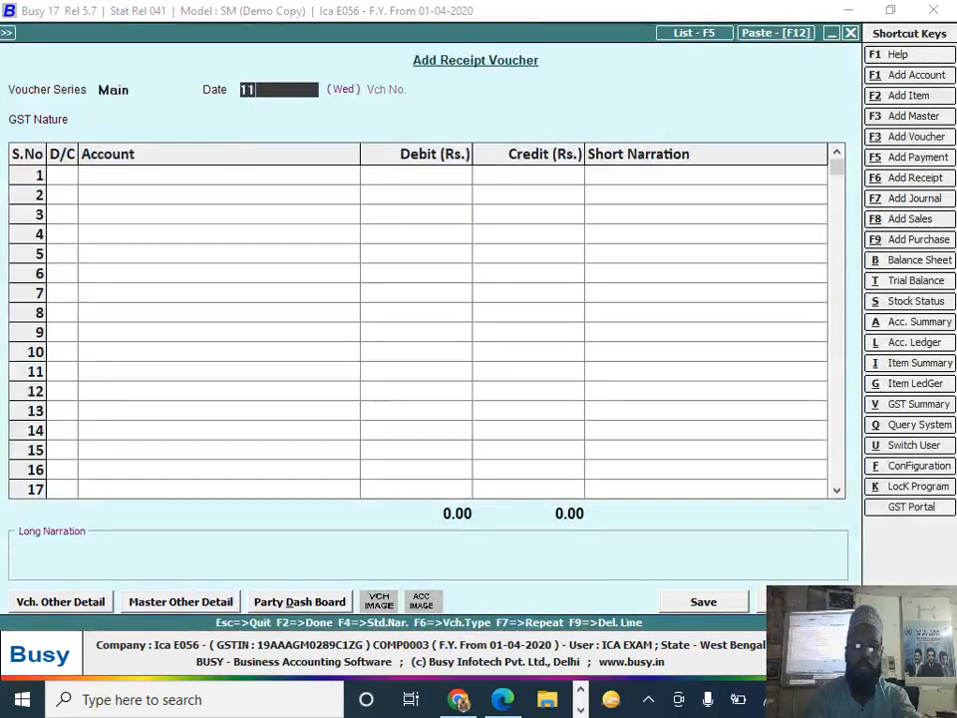
key("Return")
key("Return")
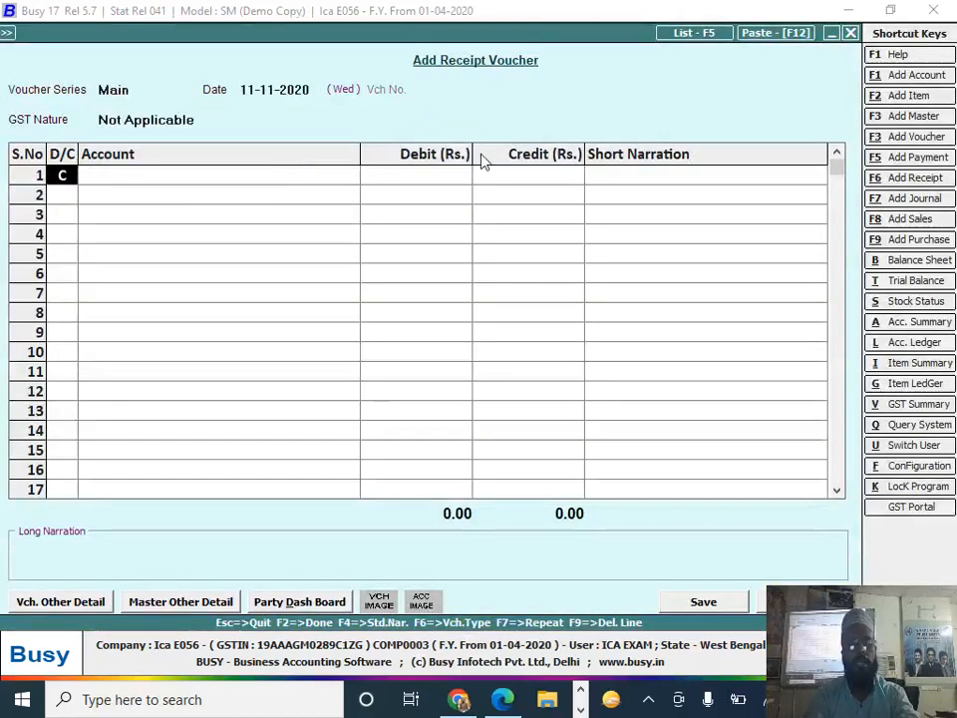
- Credit Eaw Creative with Rs. 5,78,200 on the first line of the receipt voucher
key("Return")
type("r")
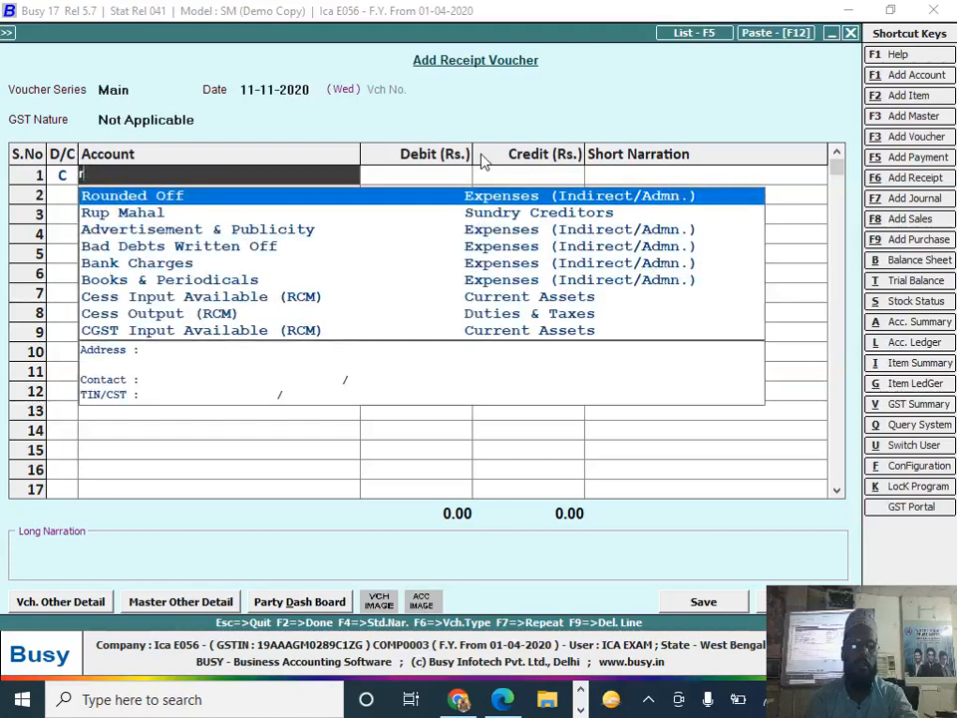
key("BackSpace")
type("w")
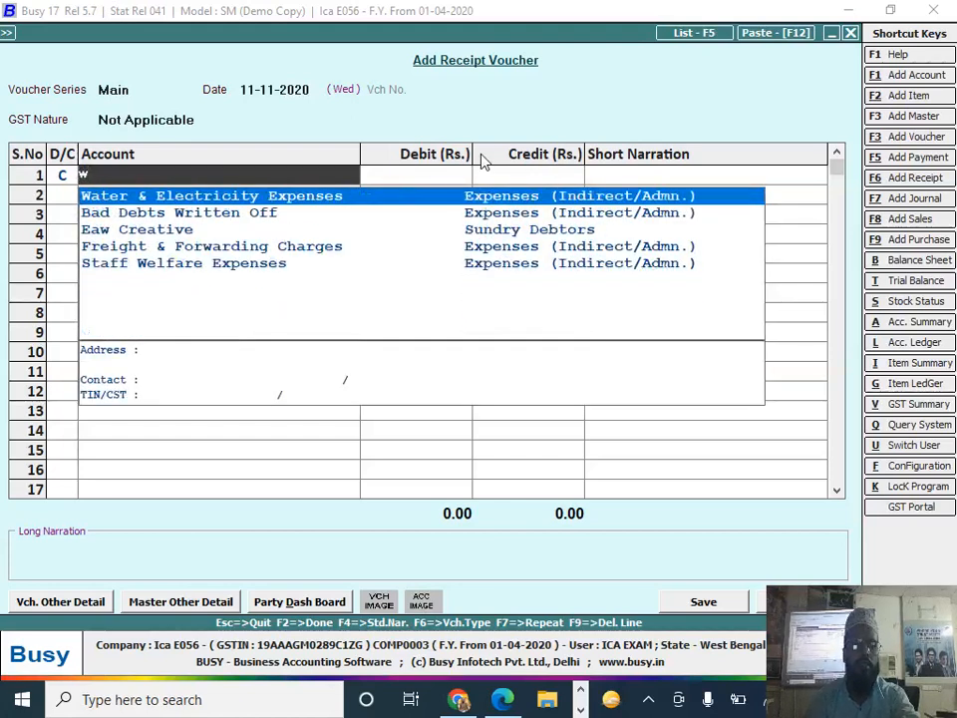
key("Down")
key("Down")
key("Return")
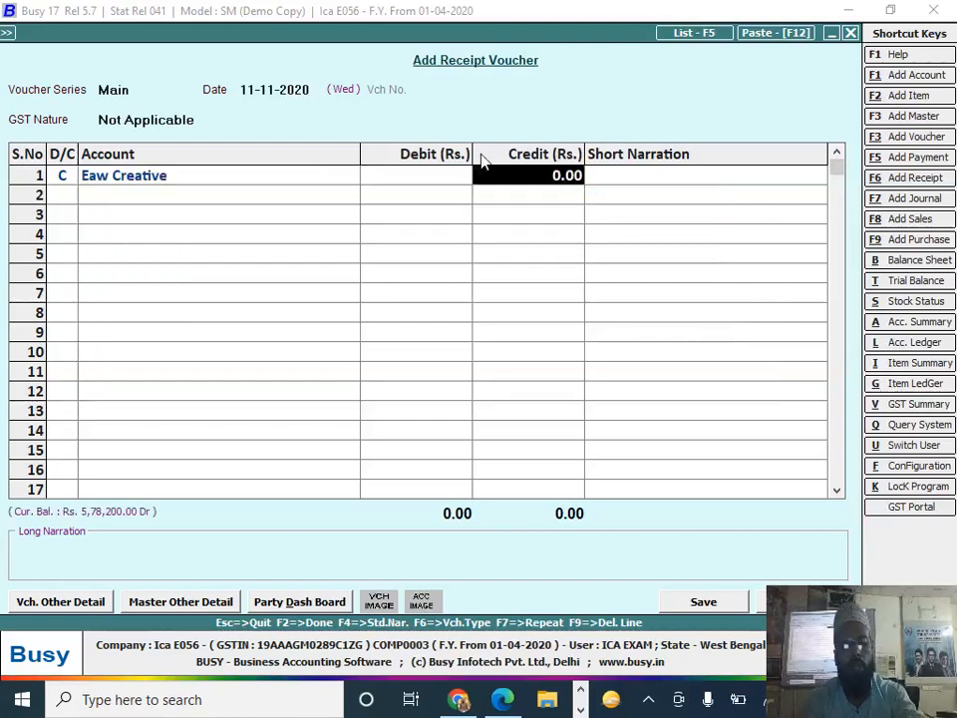
type("5,78,")
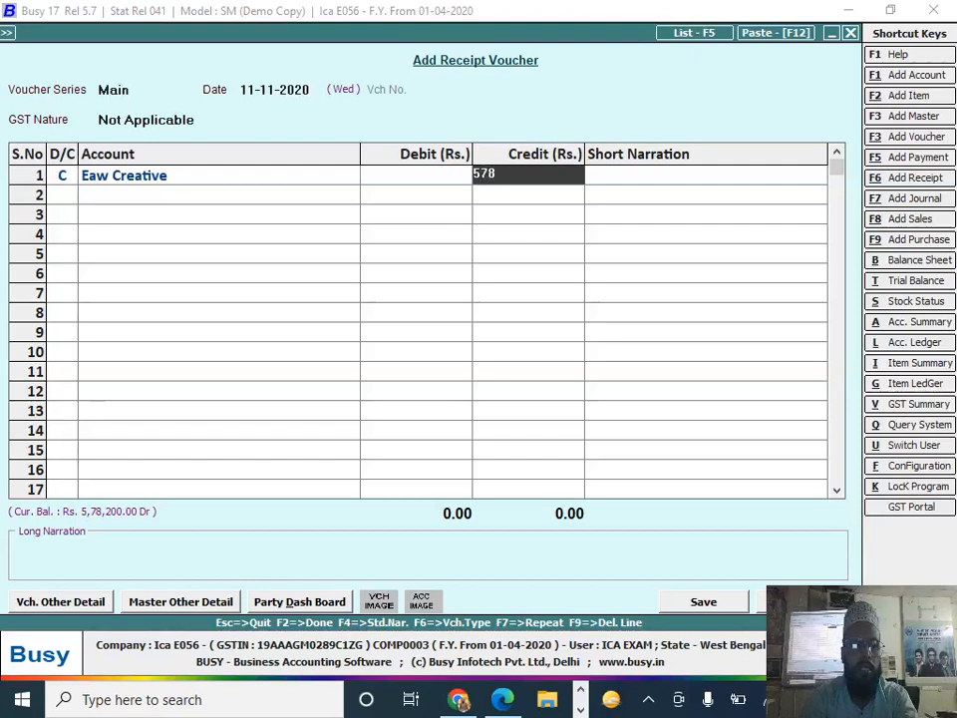
type("200")
key("Return")
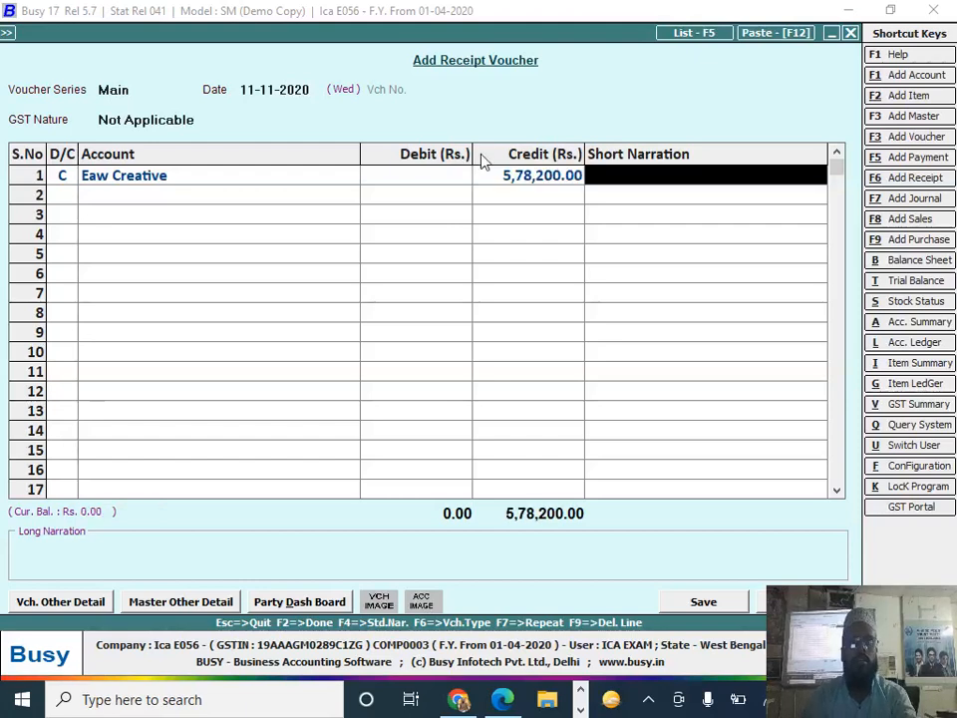
- Debit Hdfc Bank with the full Rs. 5,78,200 on the second line, leaving the narrations blank
key("Return")
key("Return")
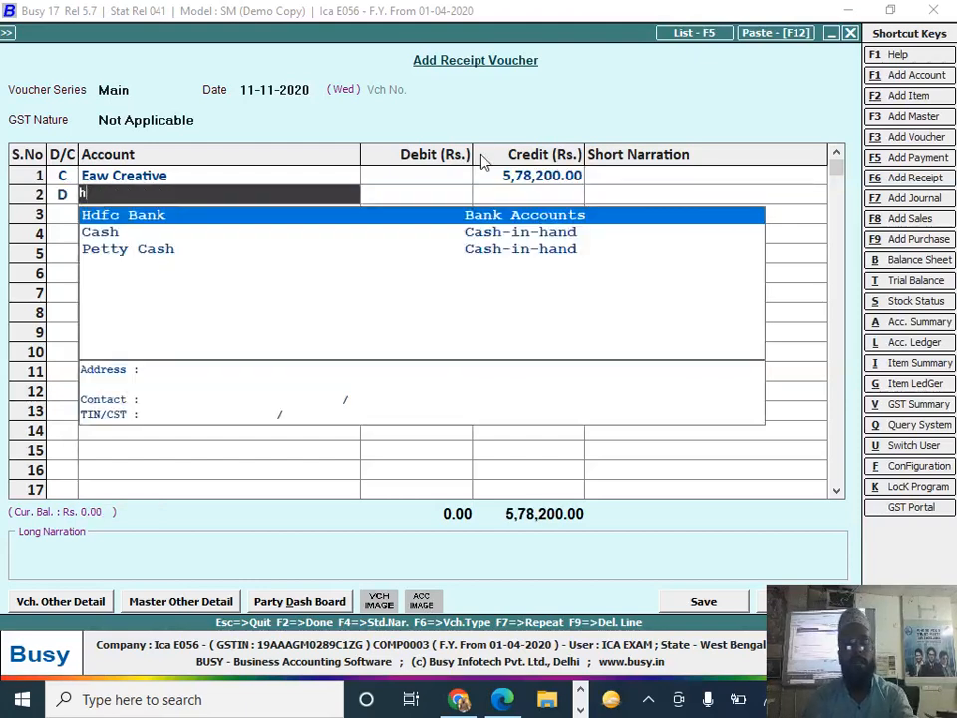
key("Return")
key("Return")
key("Return")
key("Return")
key("Return")
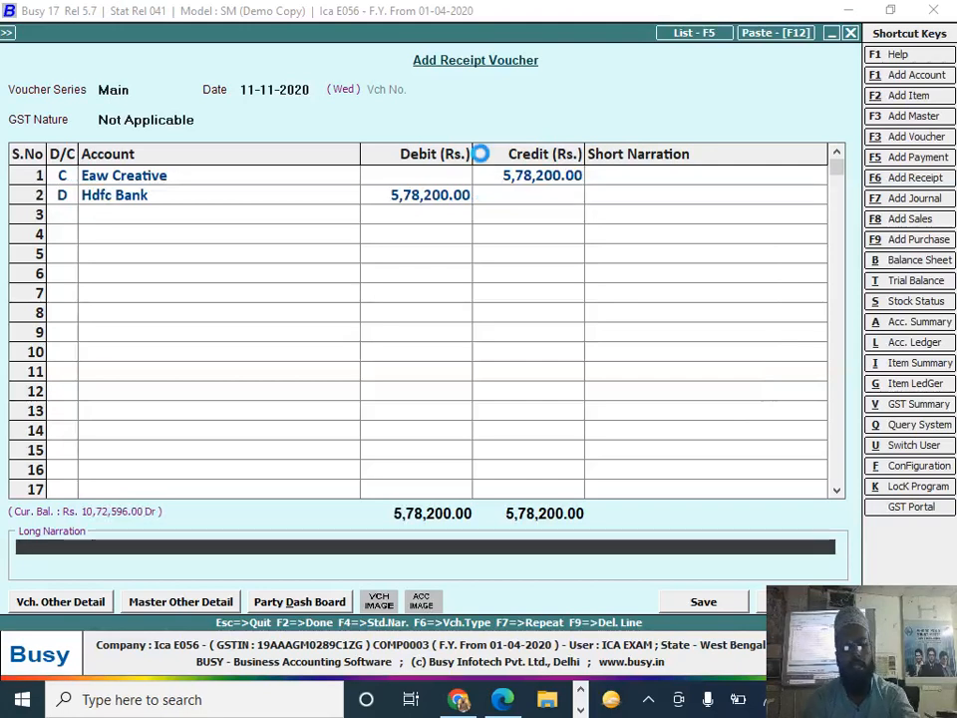
- Adjust the full receipt against Eaw Creative's bill reference 1 and save the receipt voucher
key("Left")
key("Return")
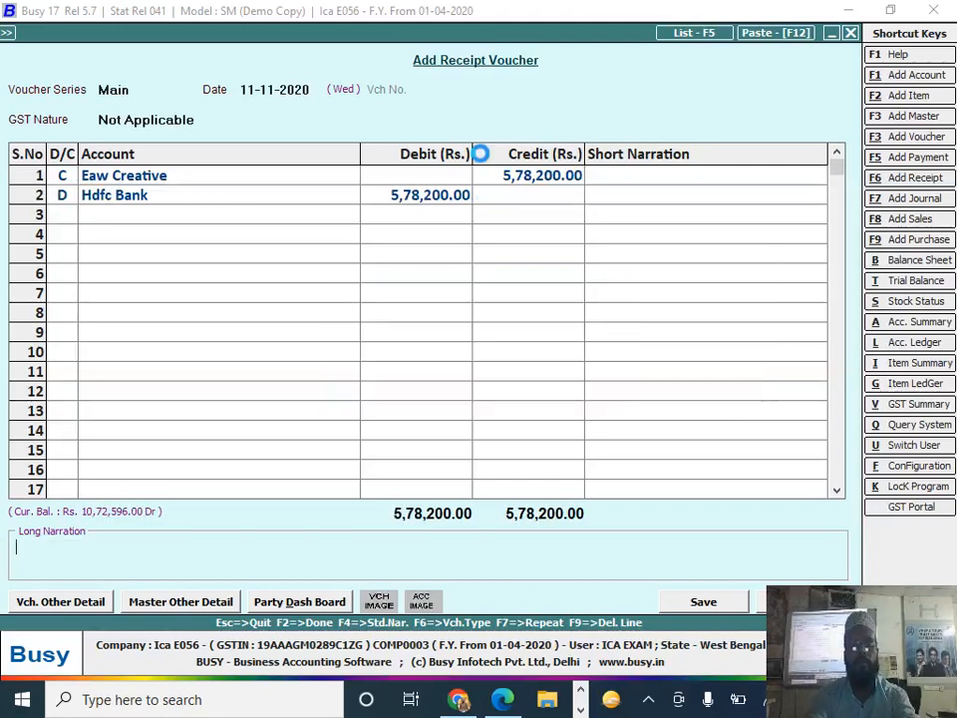
key("Down")
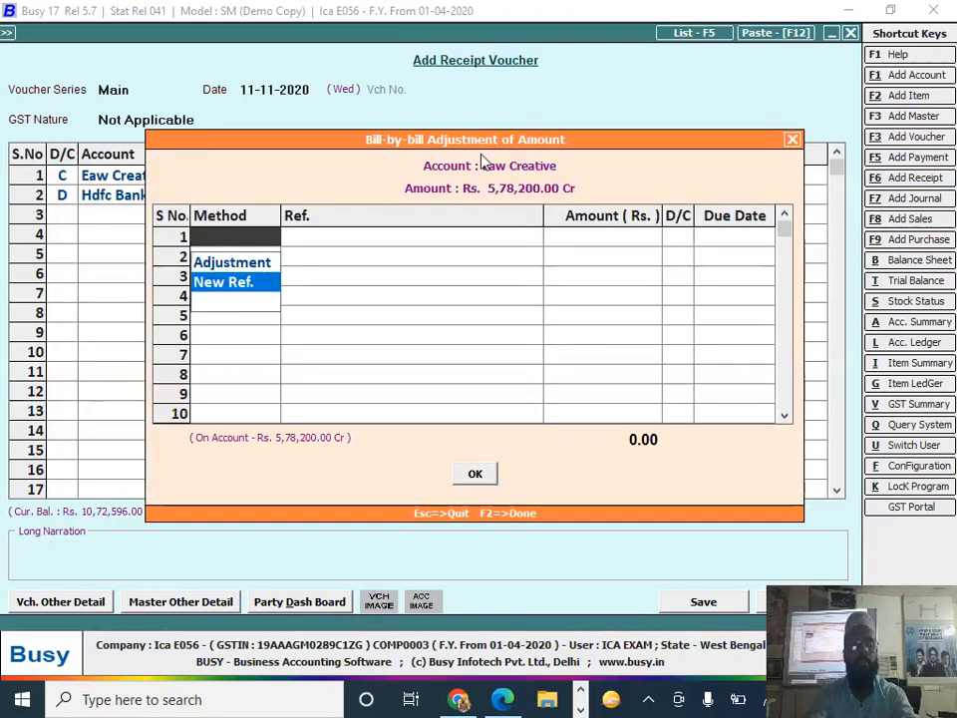
key("Up")
key("Return")
key("Return")
key("Return")
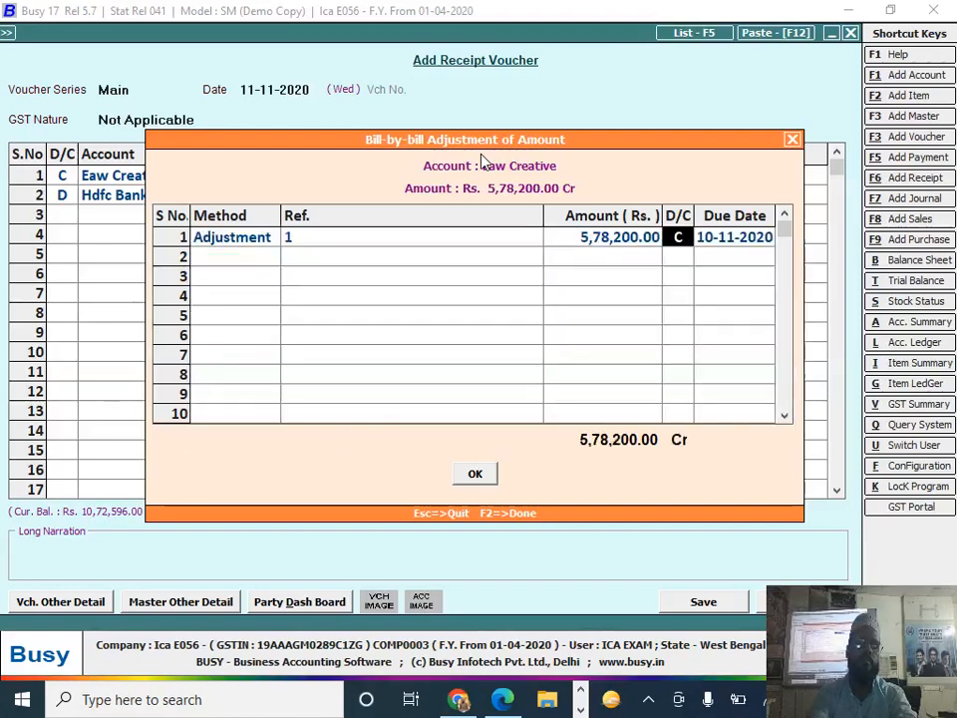
key("Return")
key("Return")
key("Return")
- Start a new payment voucher and switch to the exam paper PDF to read the 13.11.2020 advertisement payment
key("F5")
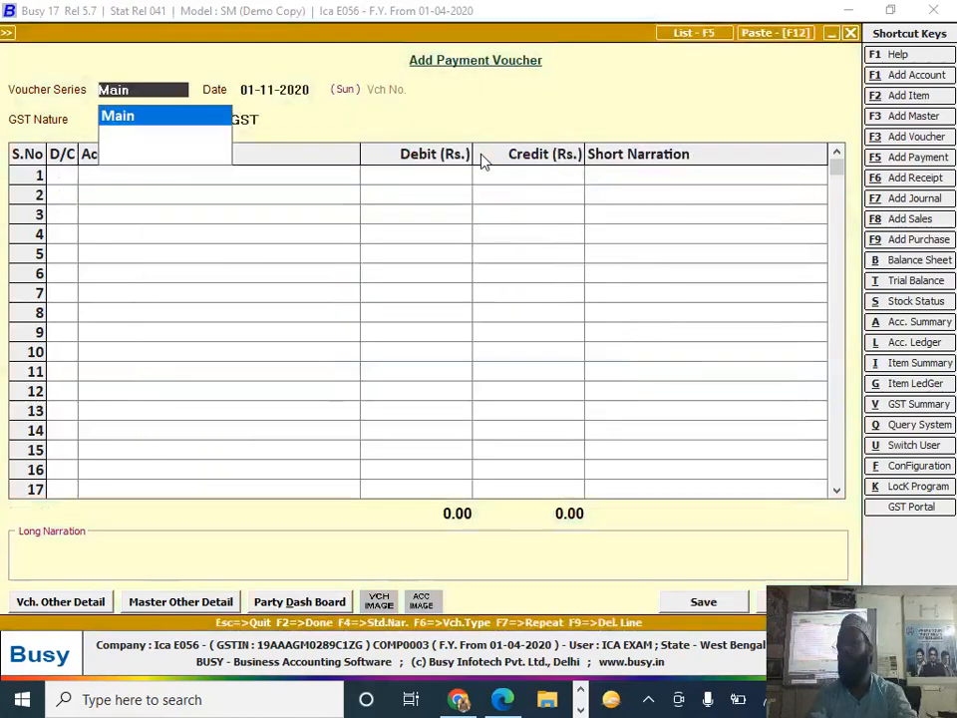
key("alt+Tab")
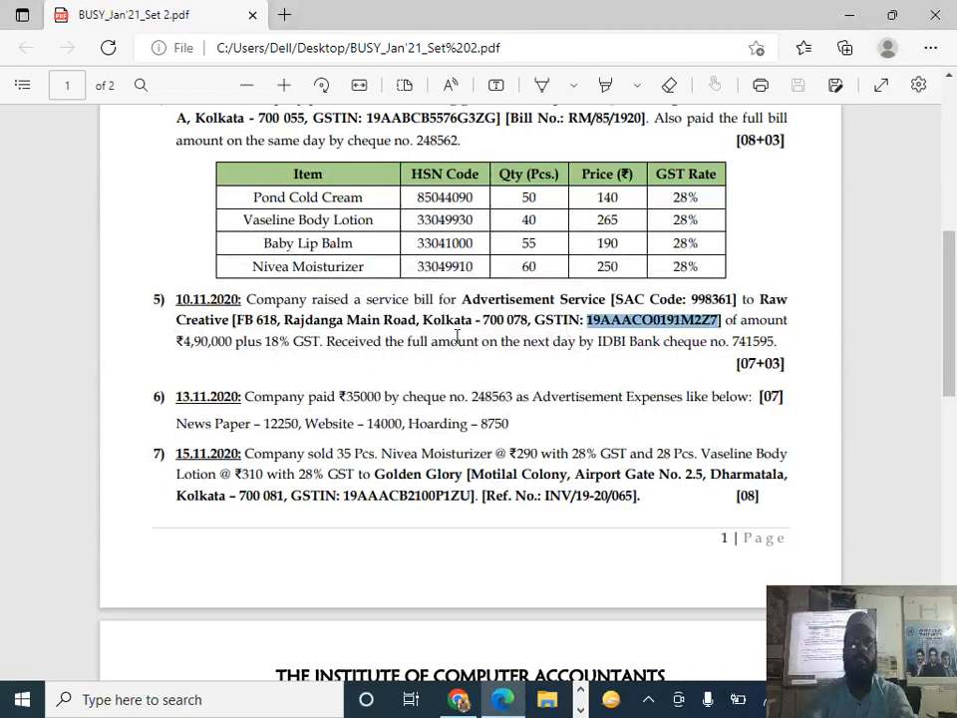
- Read question 6 in the exam PDF, switch to Busy and close the empty payment voucher
scroll(598, 361, "down", 2)
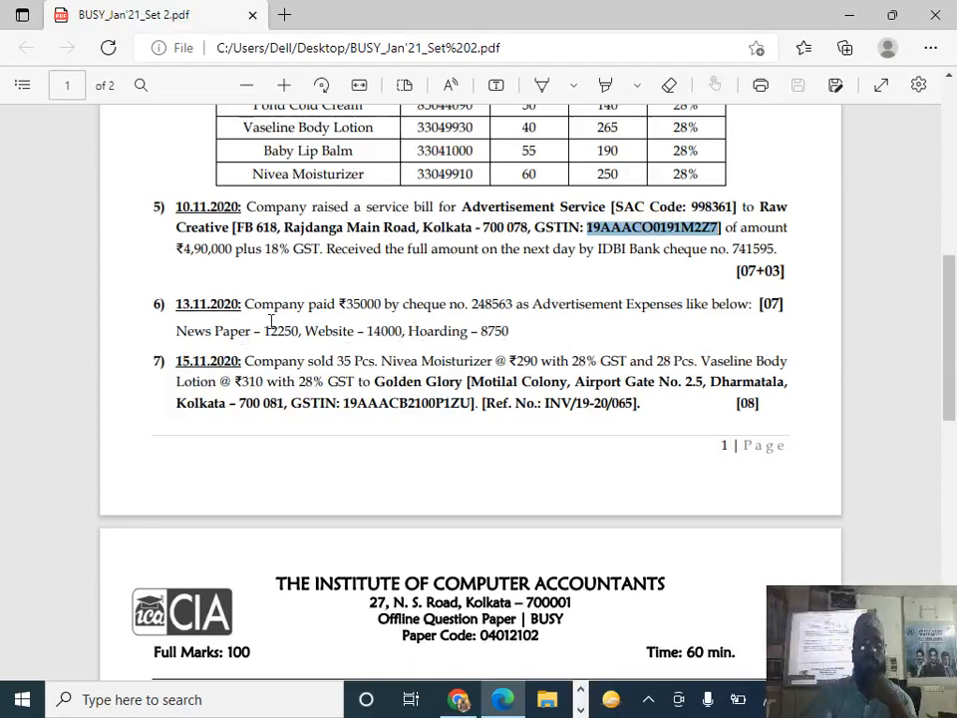
key("alt+Tab")
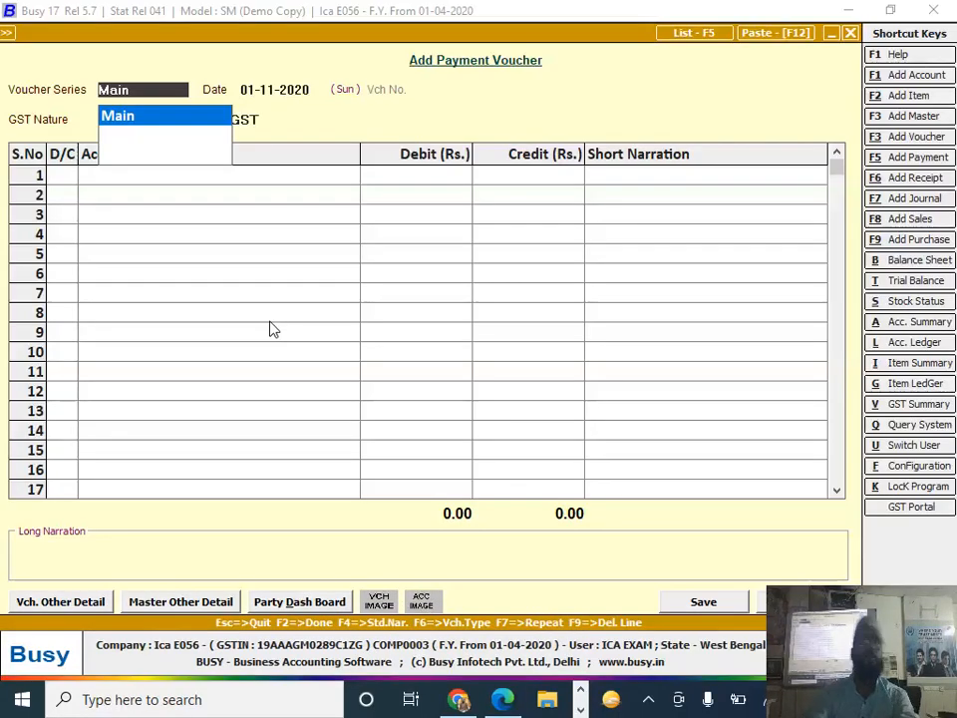
key("Escape")
key("Escape")
key("Return")
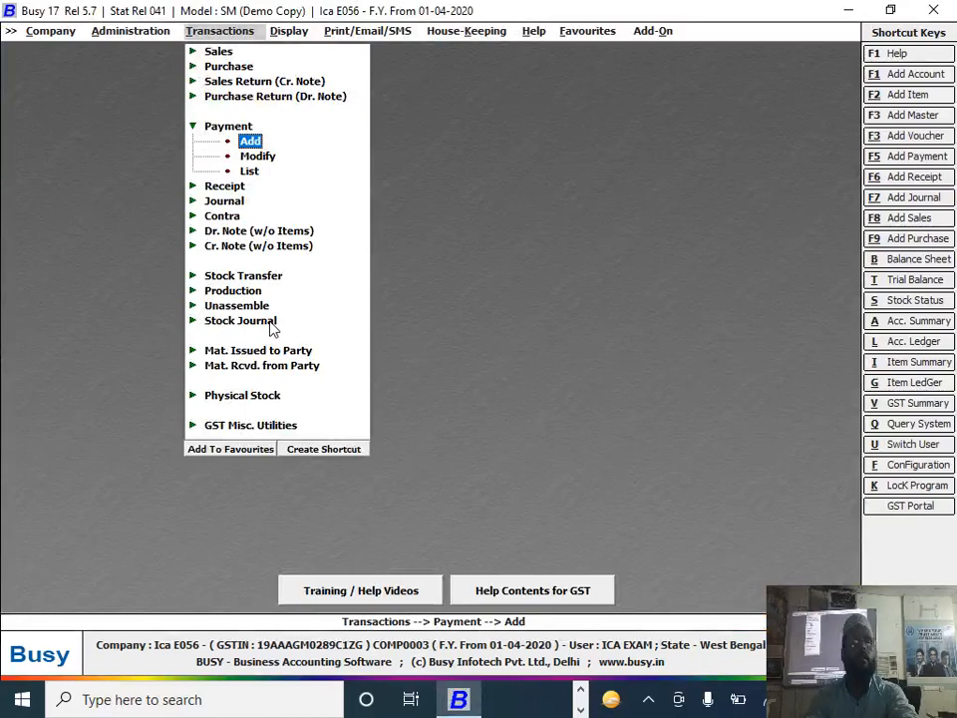
- Open the Accounts section of the Features / Options configuration
key("Escape")
key("Left")
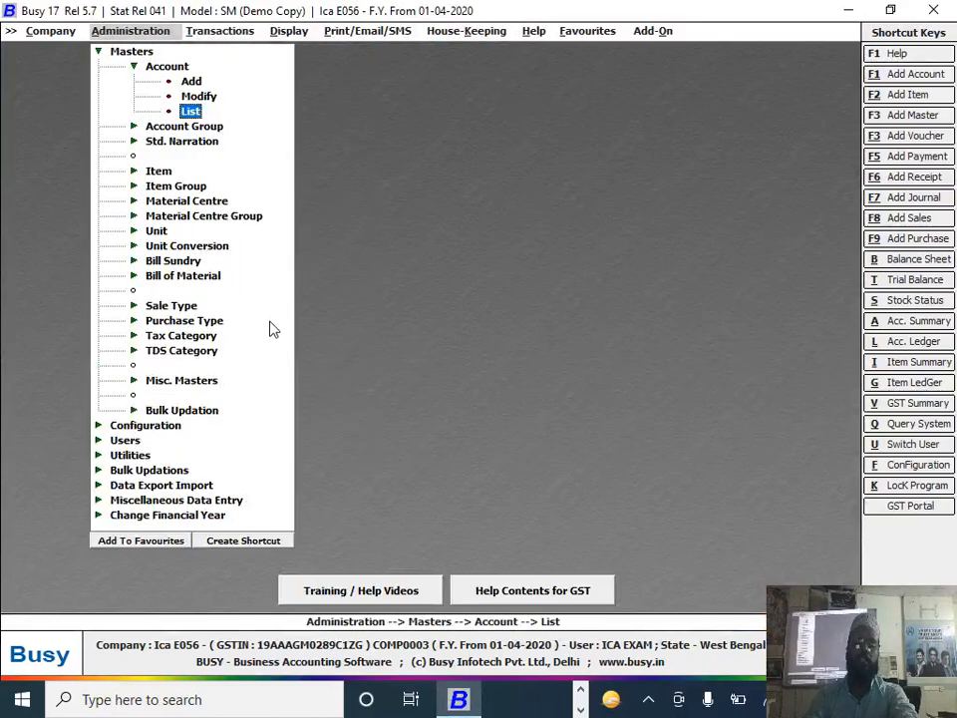
key("Escape")
key("Down")
key("Escape")
key("Down")
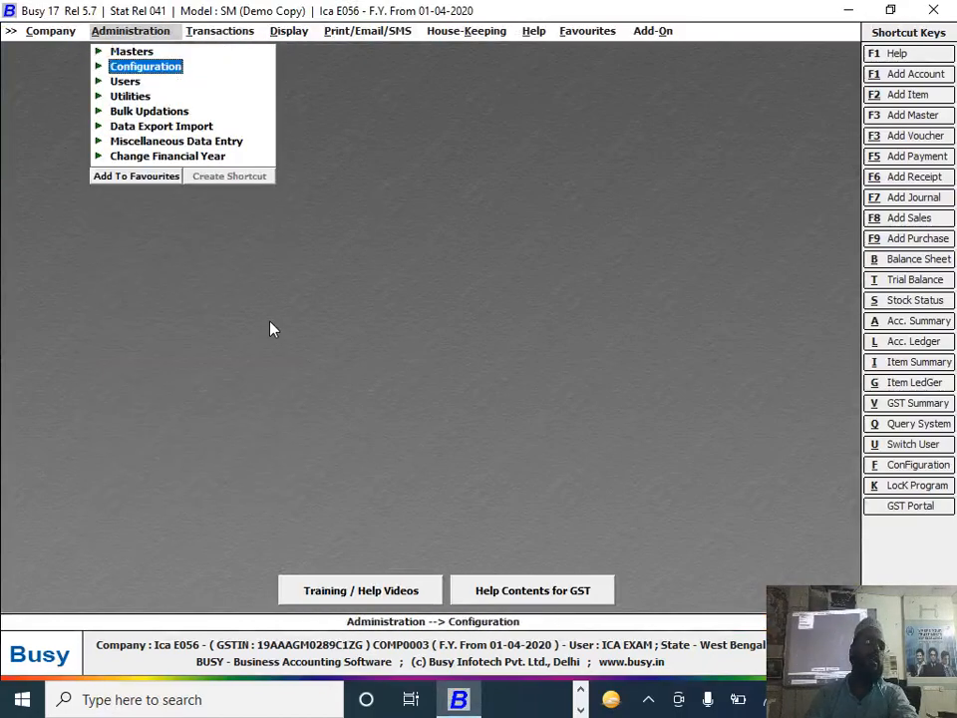
key("Return")
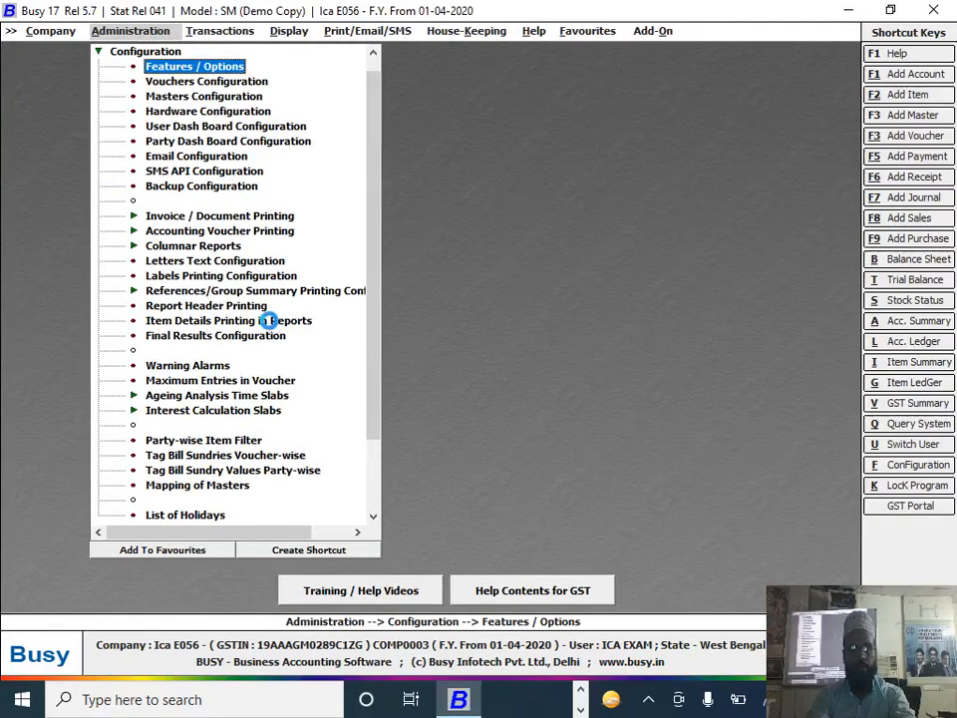
key("Return")
key("Down")
key("Down")
key("Down")
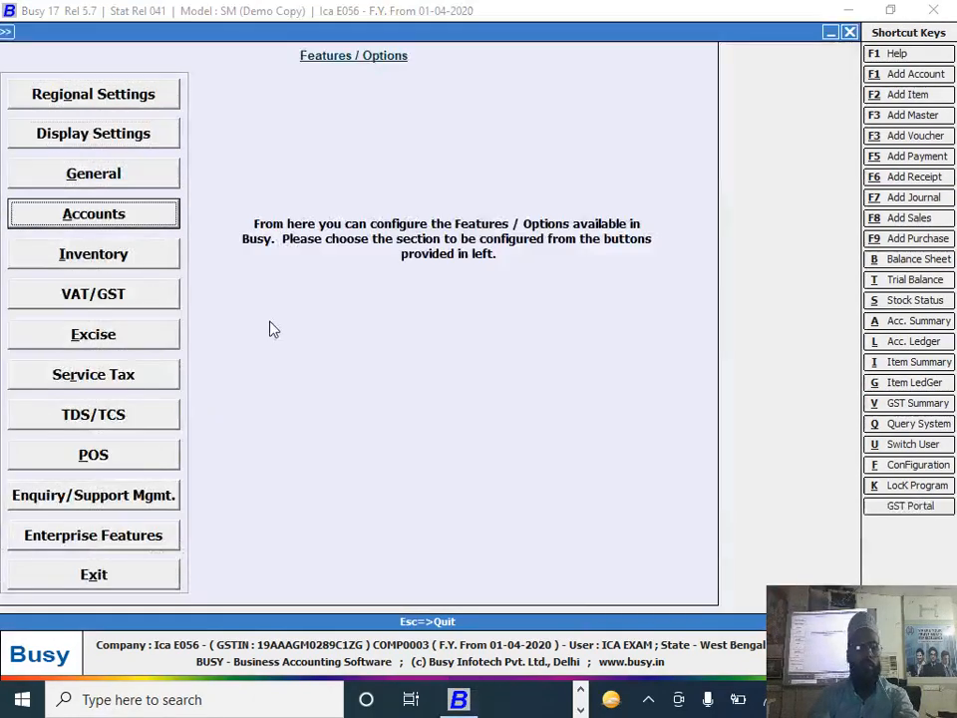
key("Return")
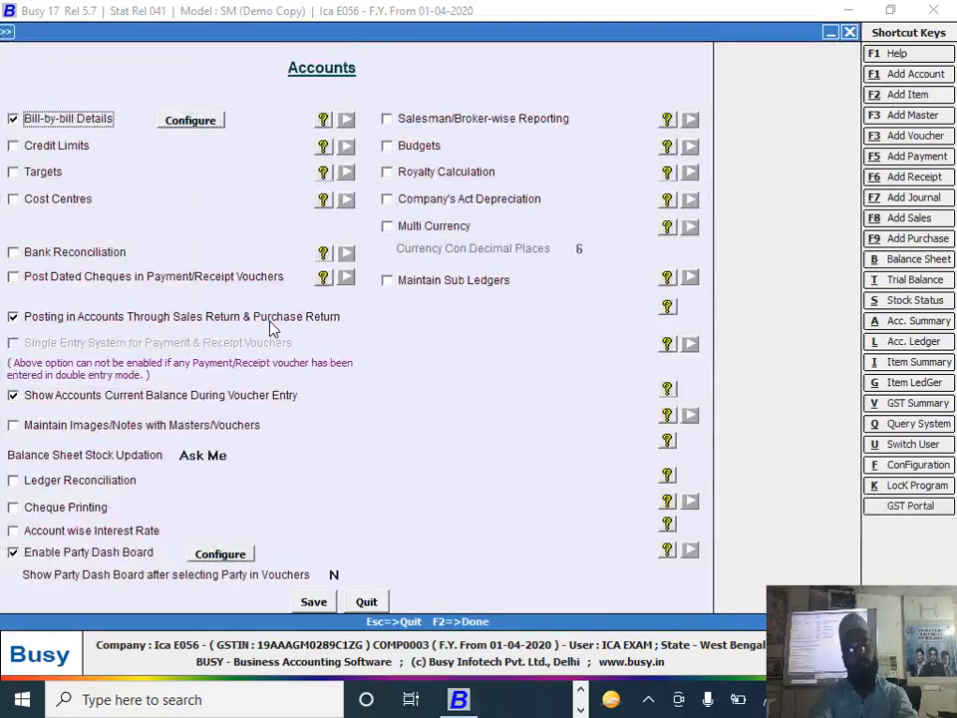
- Enable Cost Centres with closing balances carried to the next financial year for both Non Revenue and Revenue, and save the Accounts options
key("Down")
key("Down")
key("Down")
key("space")
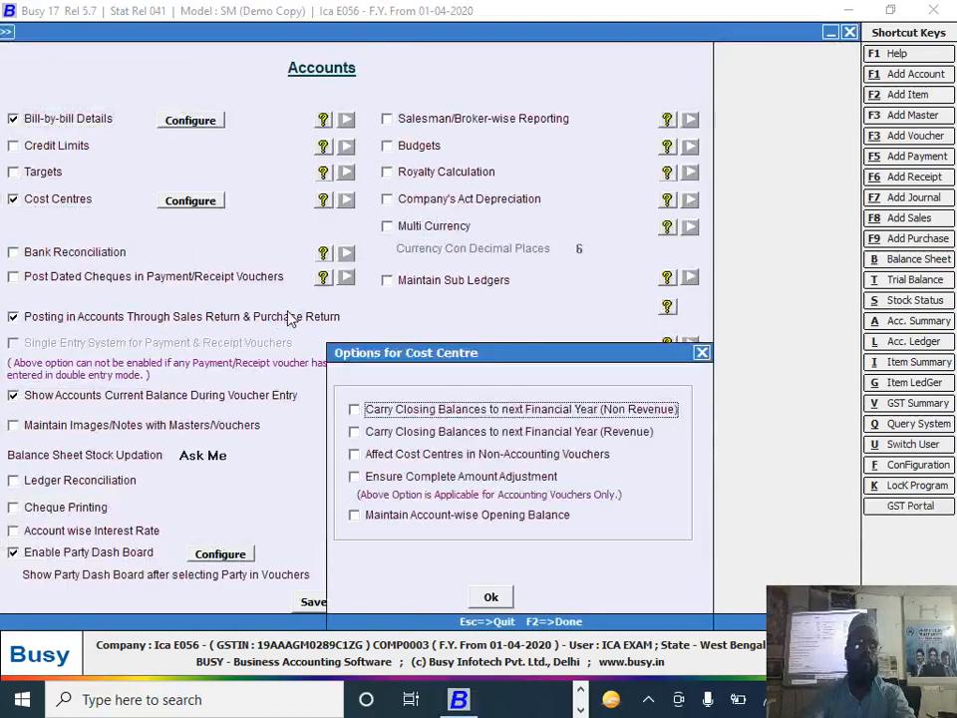
key("space")
key("Down")
key("space")
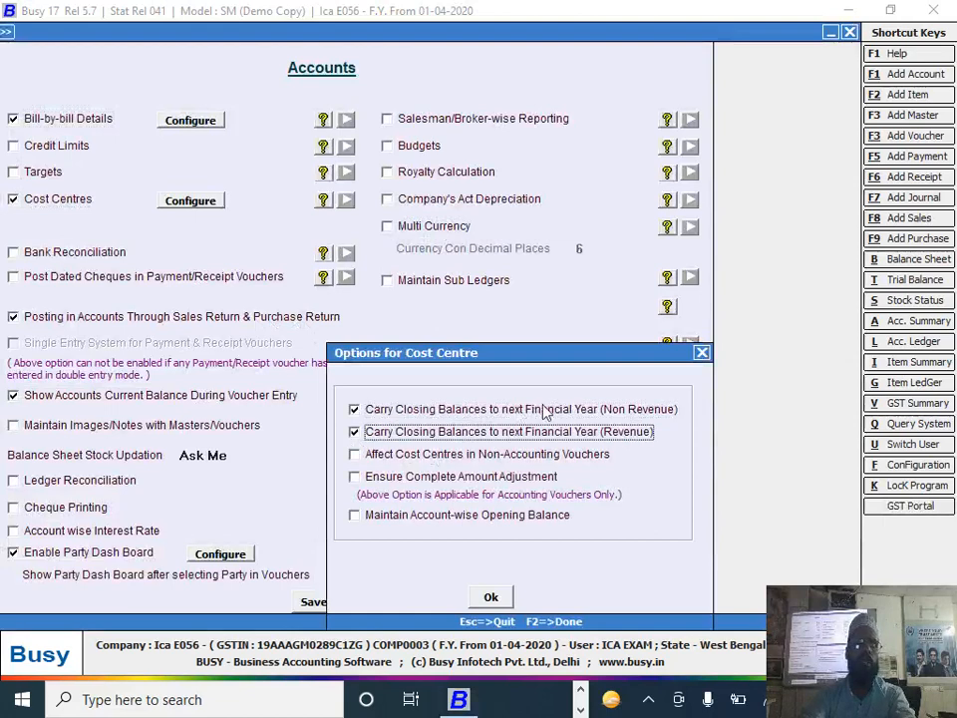
left_click(489, 598)
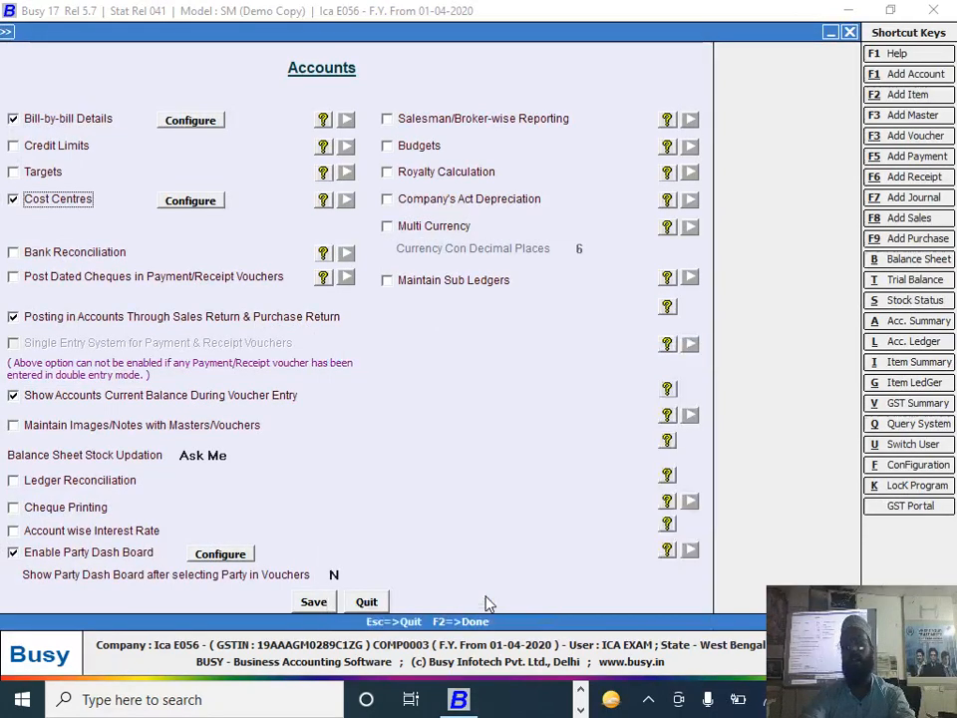
left_click(306, 602)
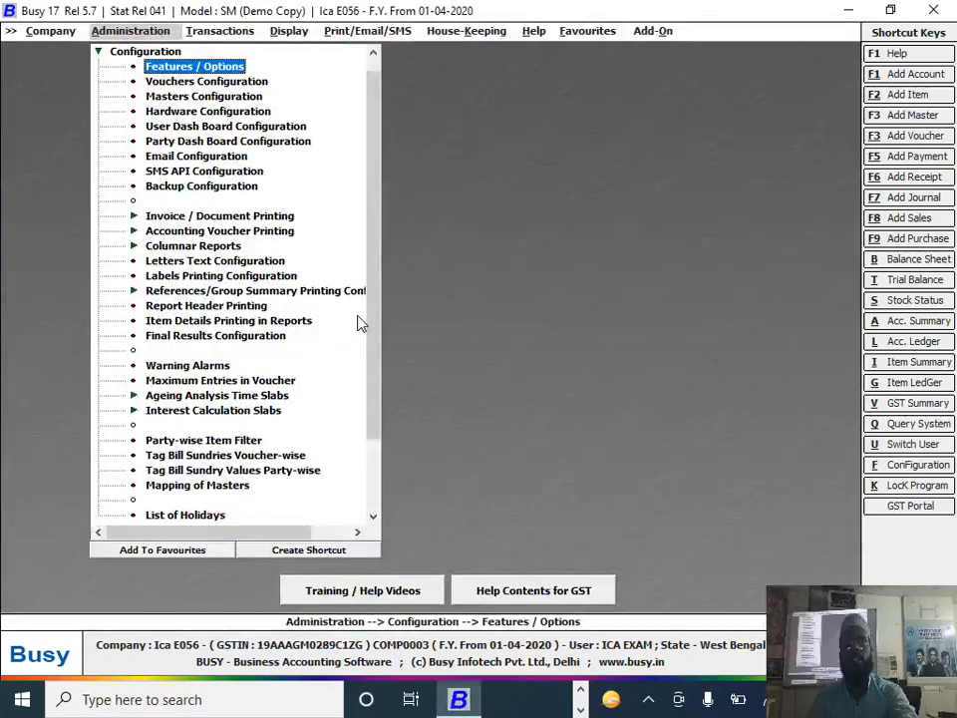
- Start a new payment voucher in the Main series
key("Escape")
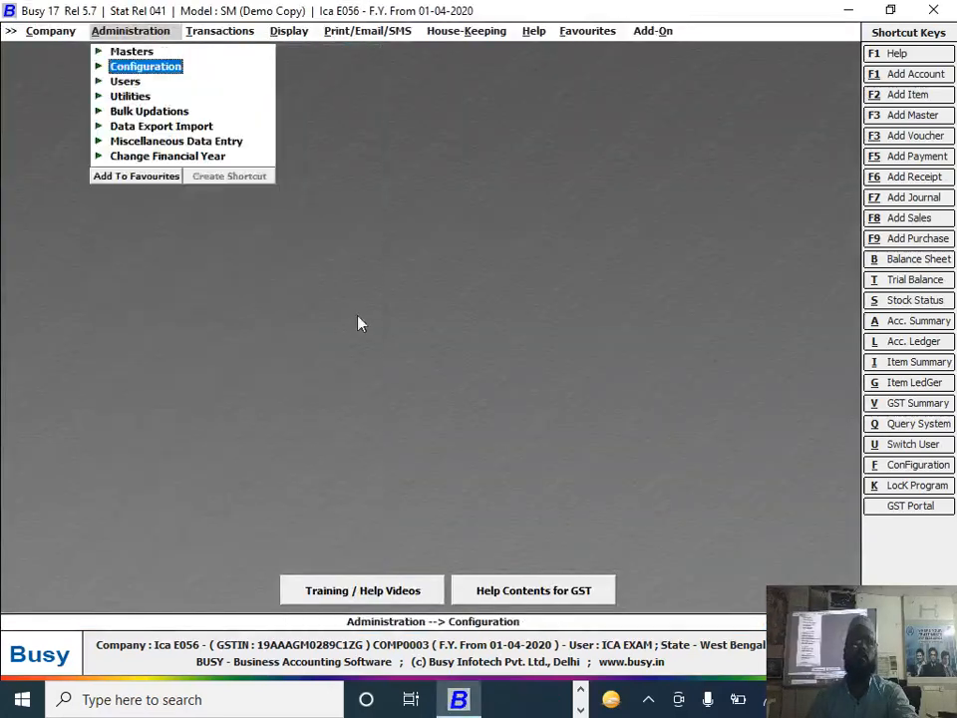
key("Right")
key("Down")
key("Down")
key("Down")
key("Down")
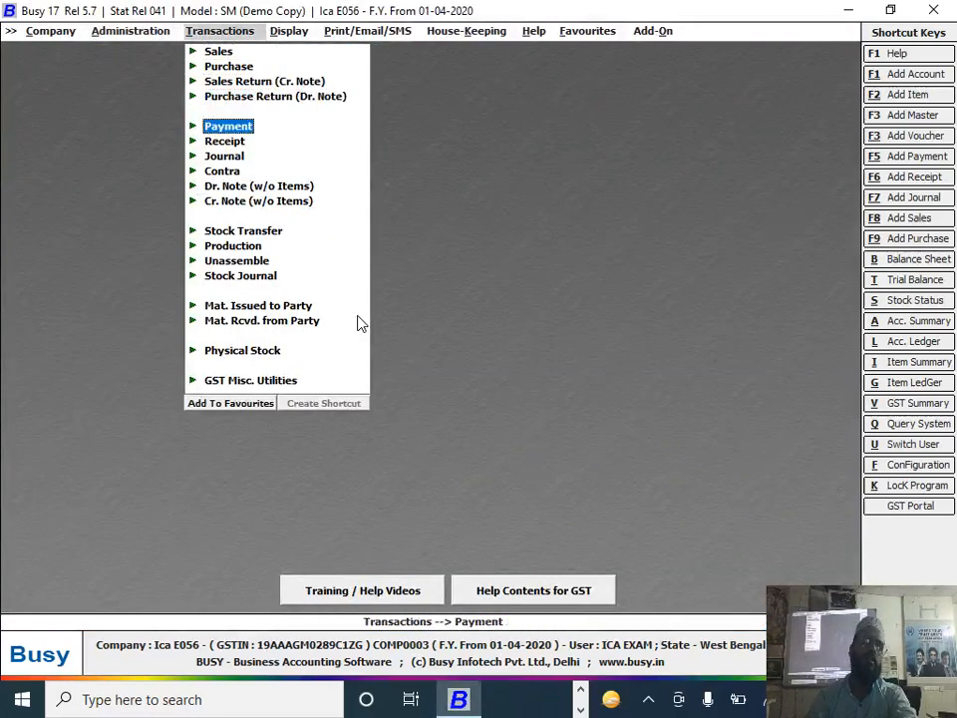
key("Return")
key("Return")
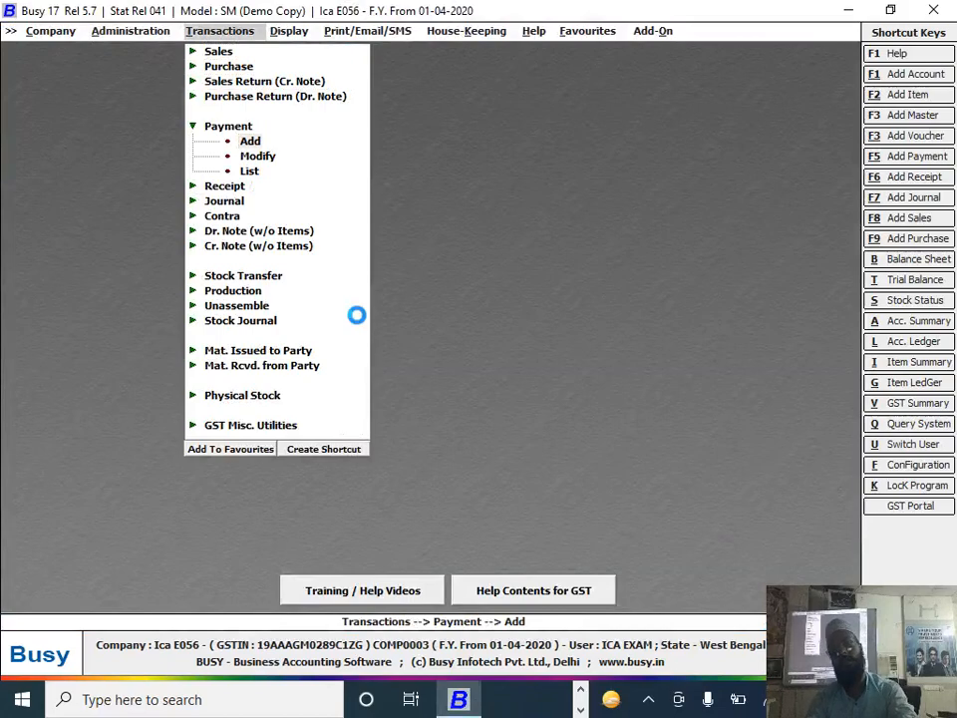
key("Return")
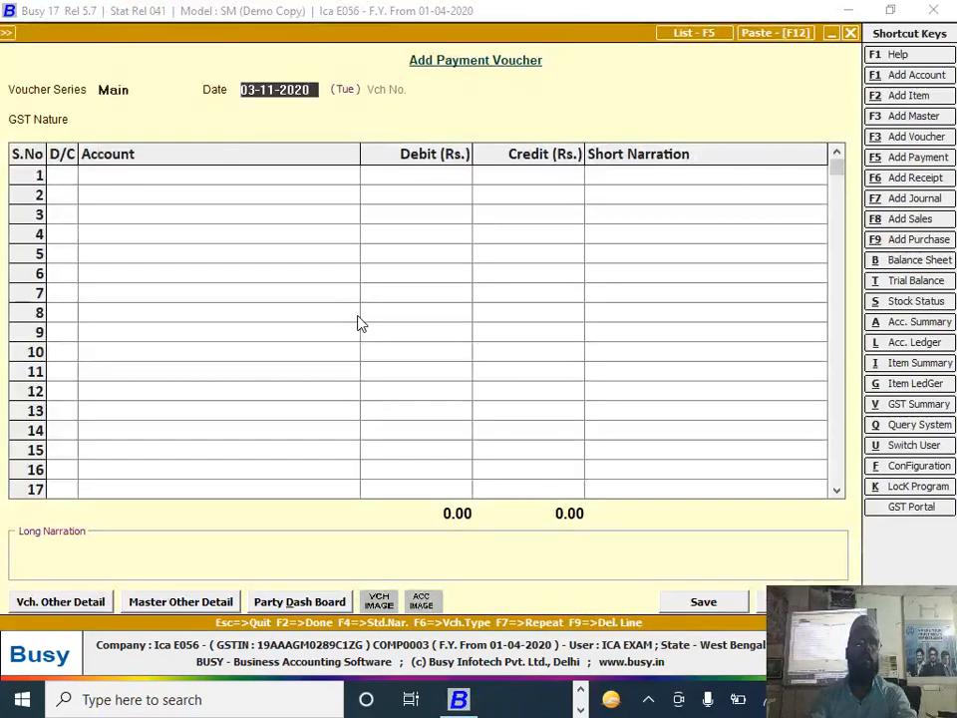
- Check question 6 in the PDF, date the payment voucher 13-11-2020 with GST nature Not Applicable/Non-GST, and start a debit line
key("alt+Tab")
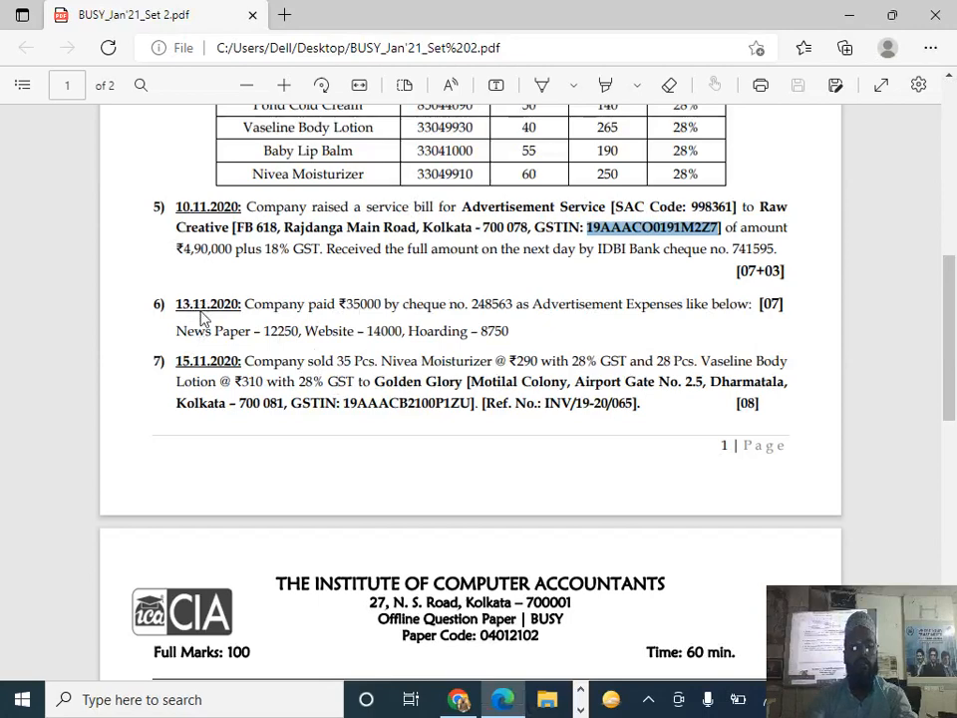
key("alt+Tab")
type("13-11")
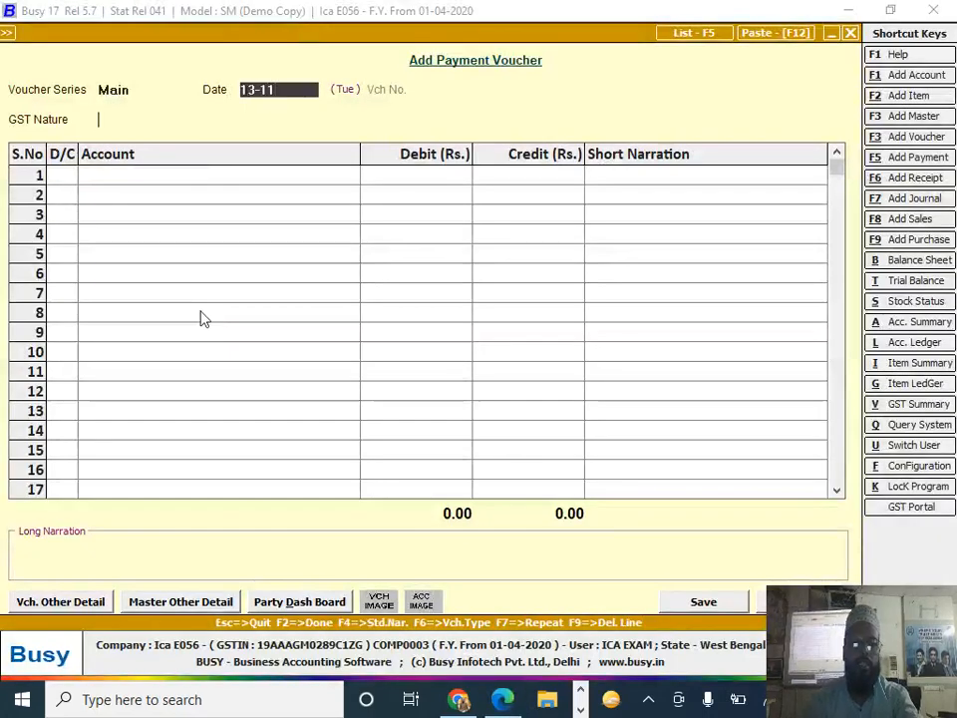
key("Return")
key("Return")
key("Return")
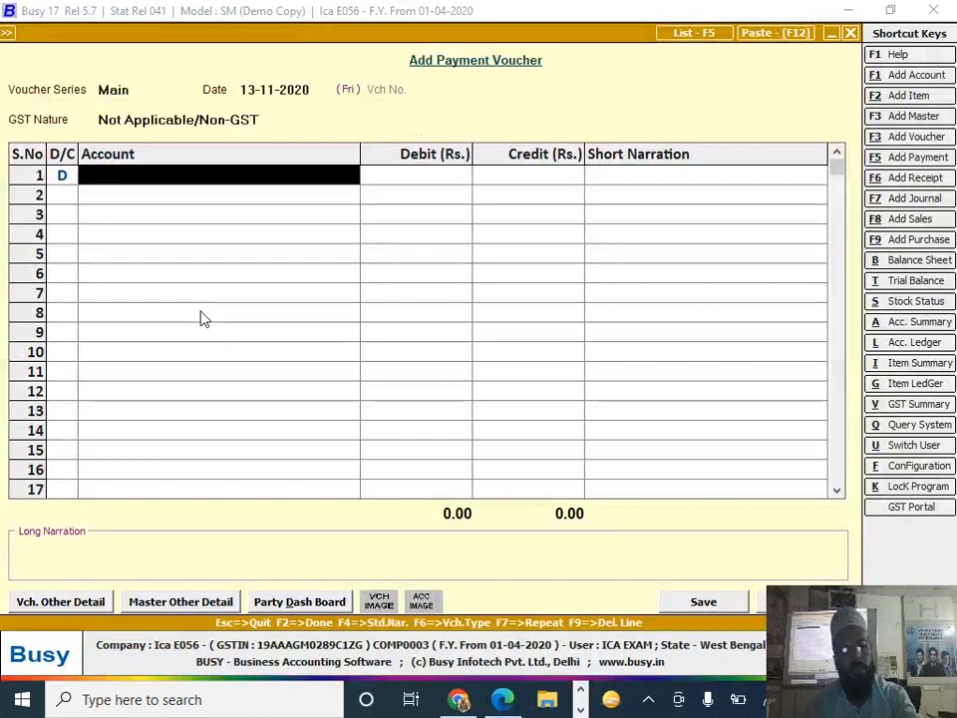
- Create a new account named Advertisment under the group Expenses (Indirect/Admn.) from within the payment voucher
key("alt+F1")
type("a")
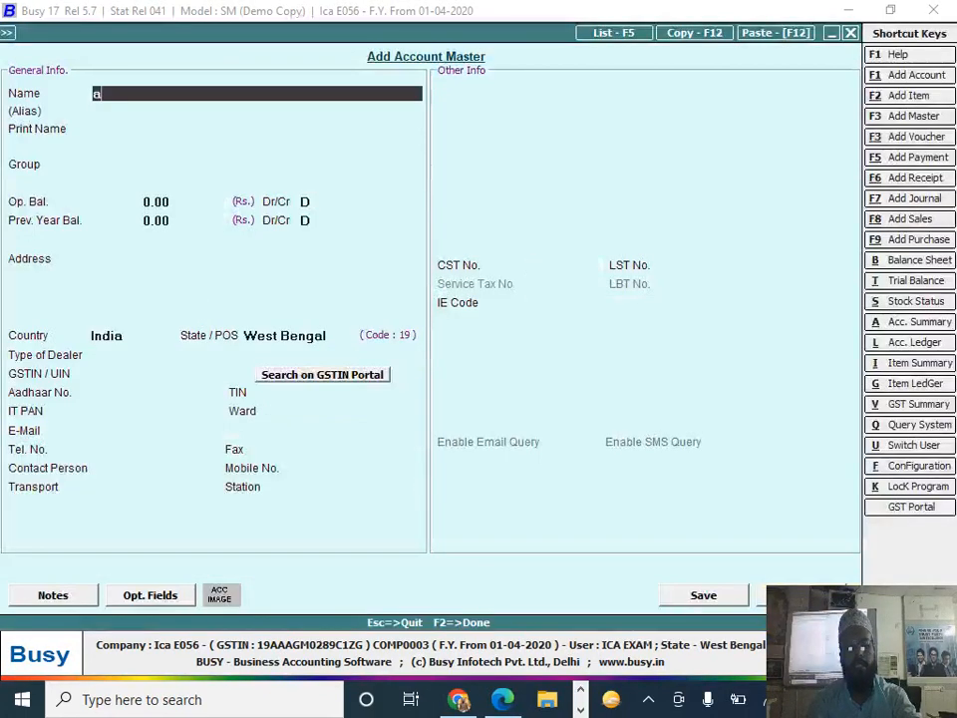
type("dvertism")
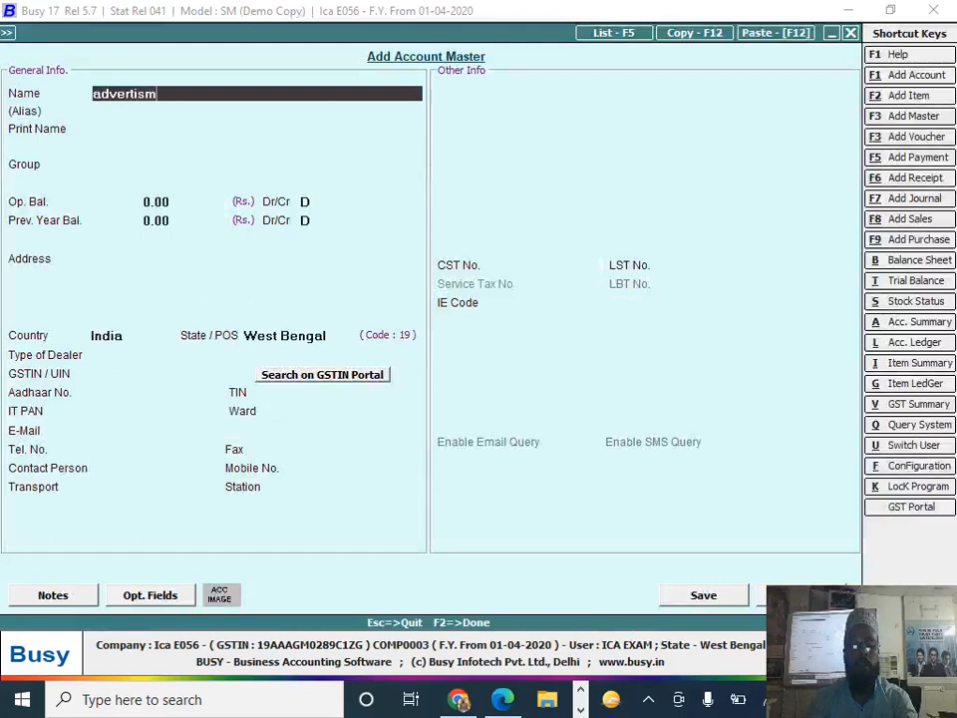
type("ent")
key("Return")
key("Return")
key("Return")
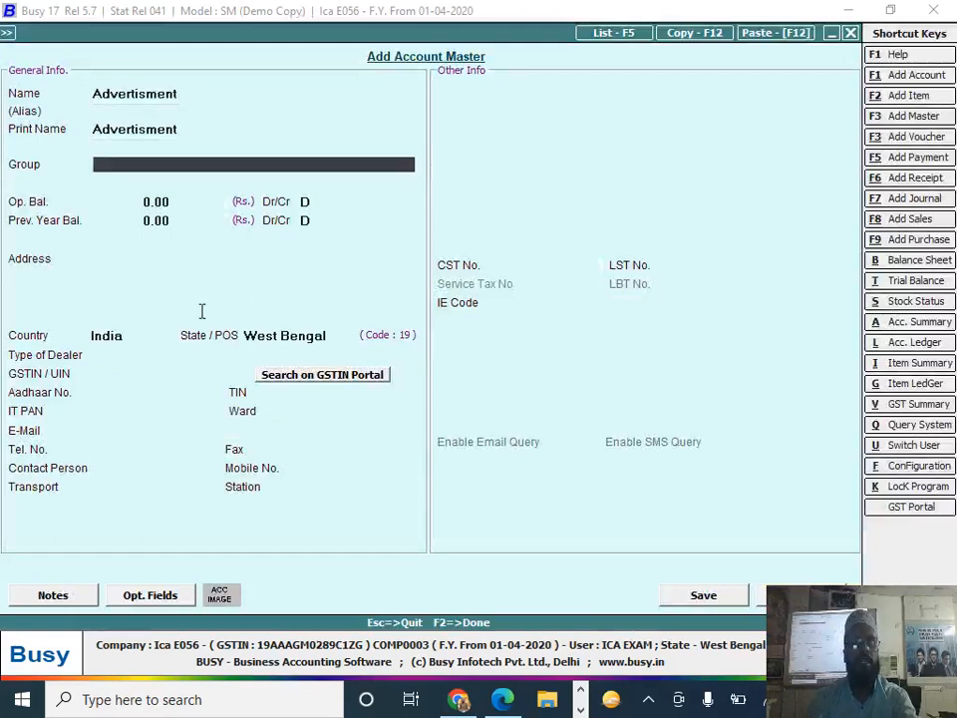
type("e")
key("Down")
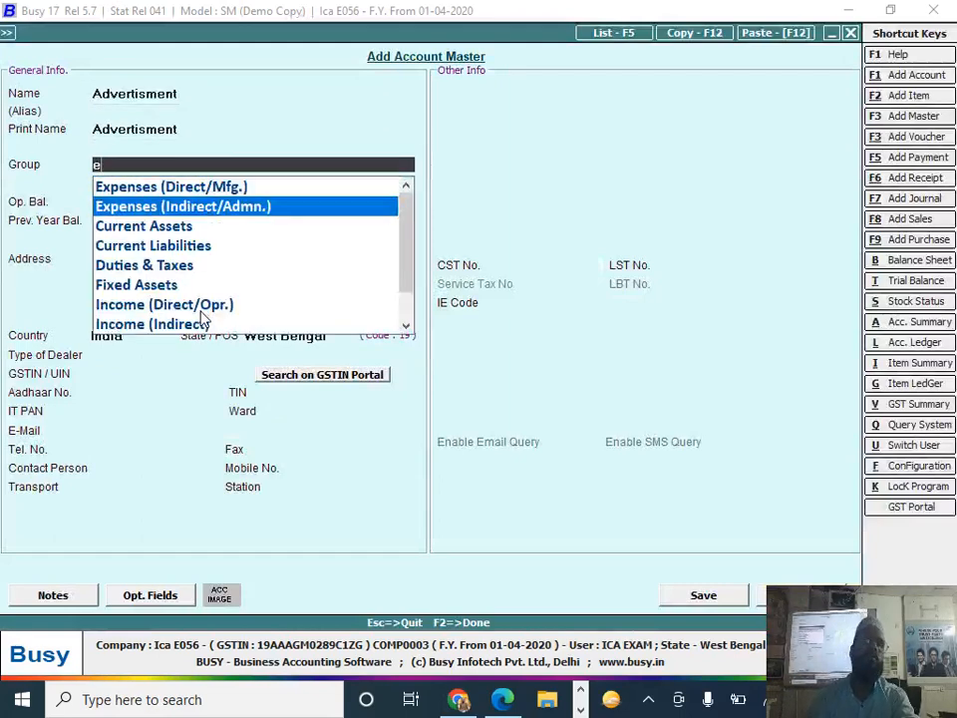
key("Return")
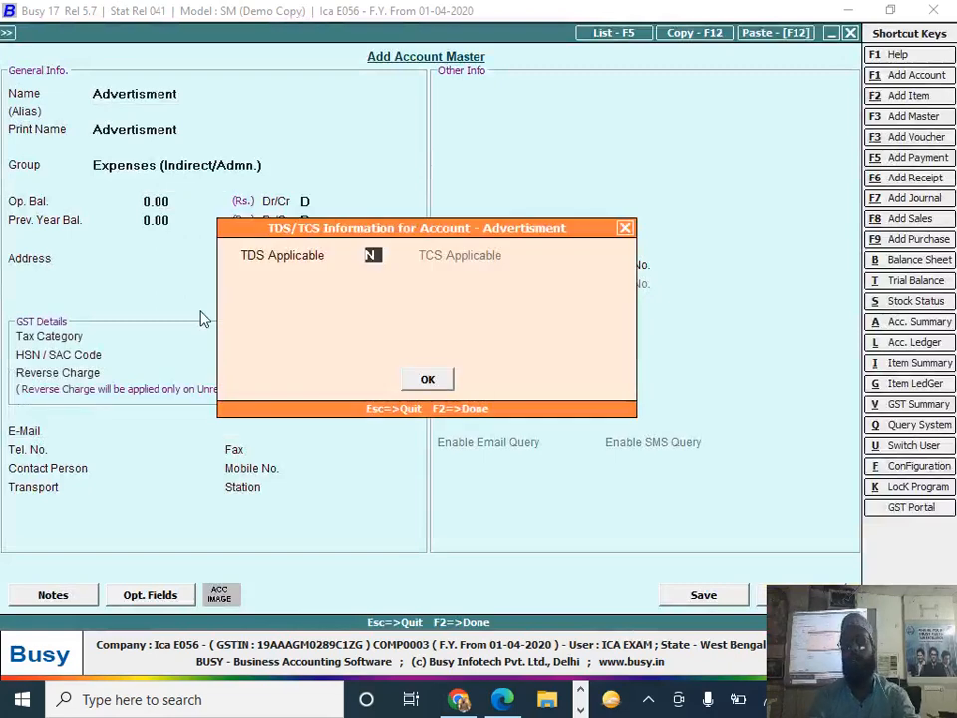
- Keep TDS Applicable at N and Allocate Amount to Cost Centres at Y for the Advertisment account
key("Return")
key("Return")
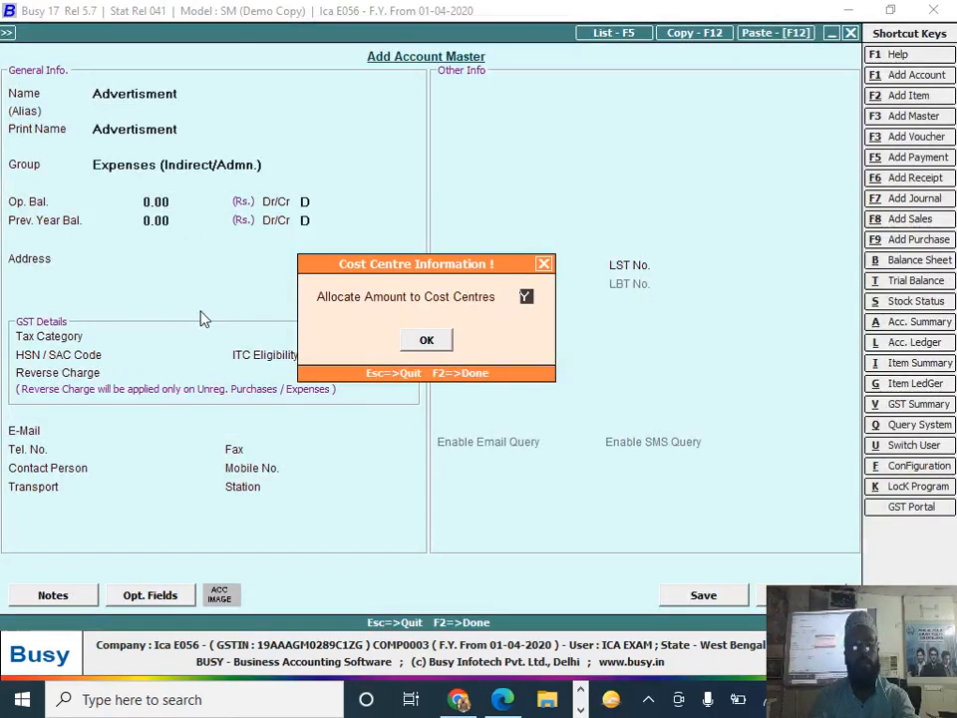
key("Return")
key("Return")
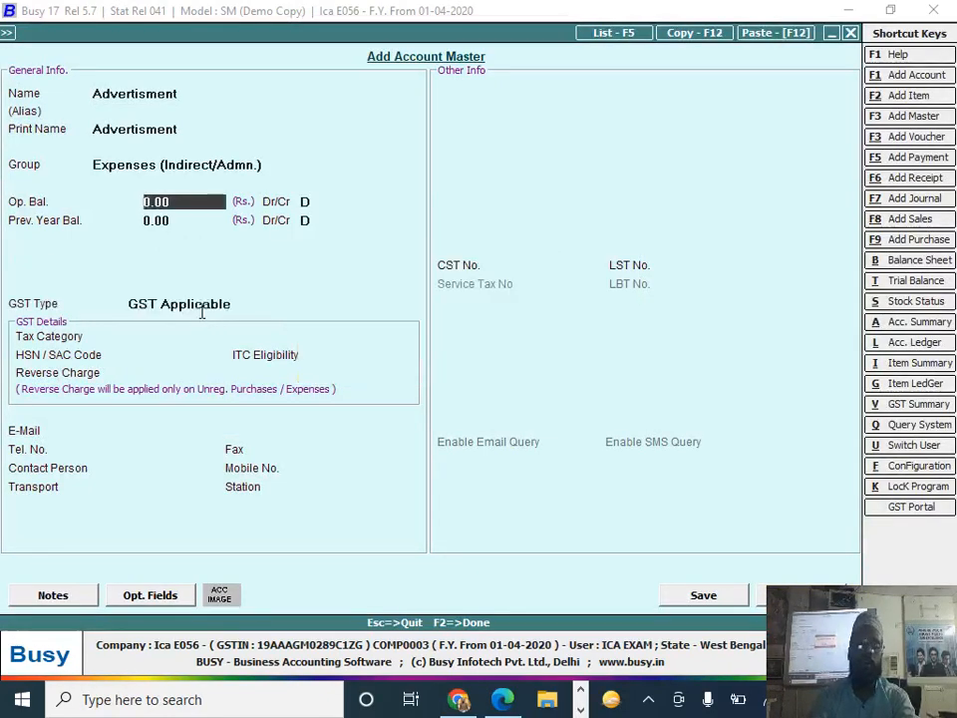
- Set the account's GST type to GST Not Applicable, save it and use it on the voucher's first debit line
key("Return")
key("Return")
key("Return")
key("Return")
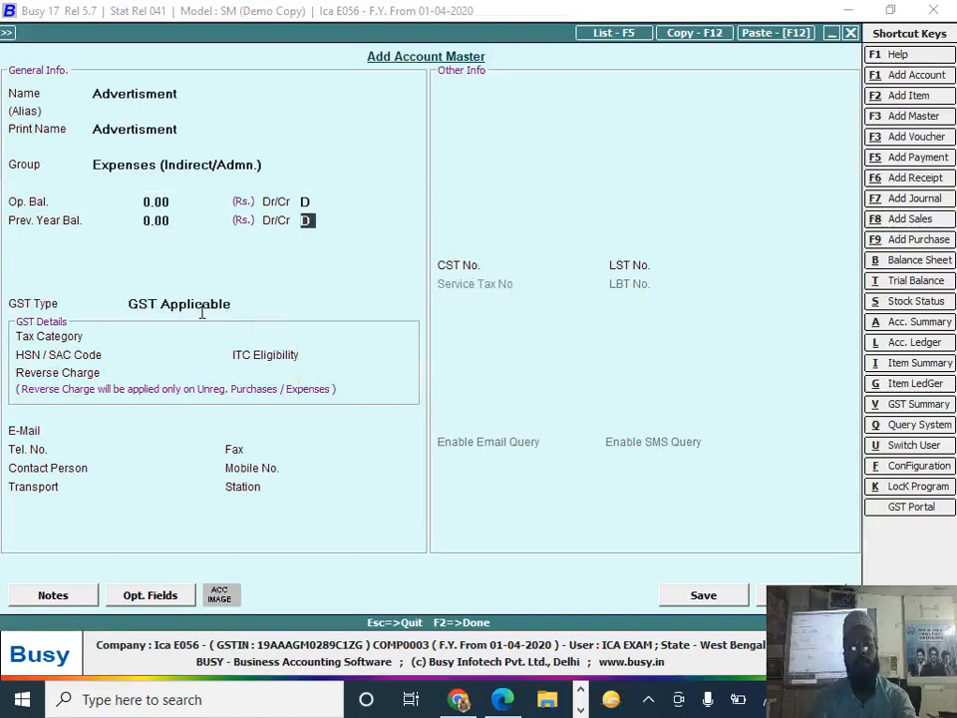
key("Down")
key("Return")
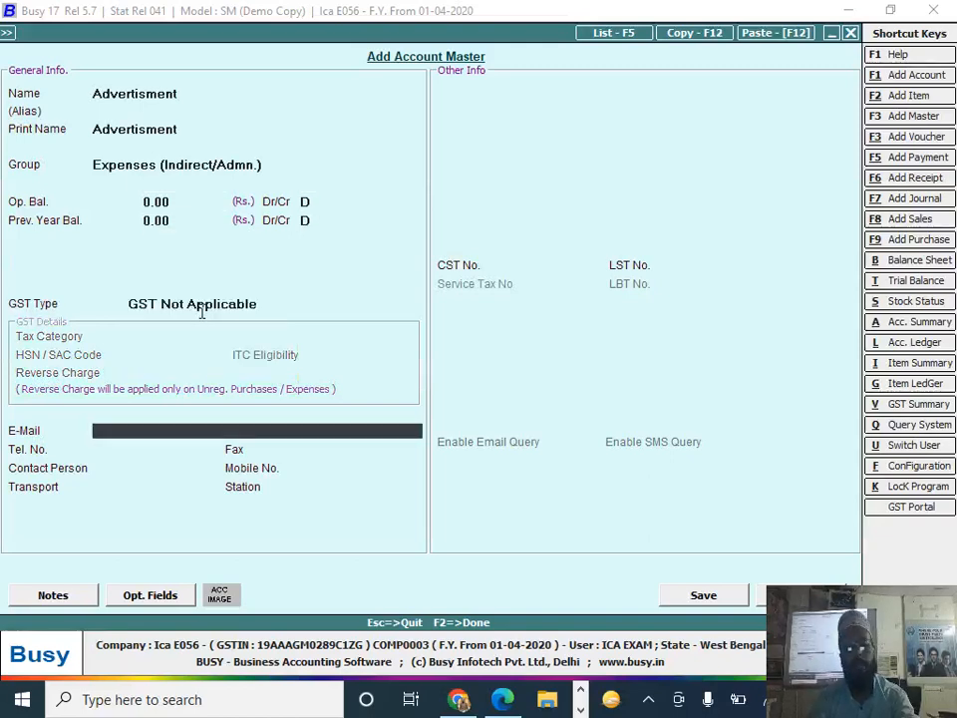
key("F2")
key("Return")
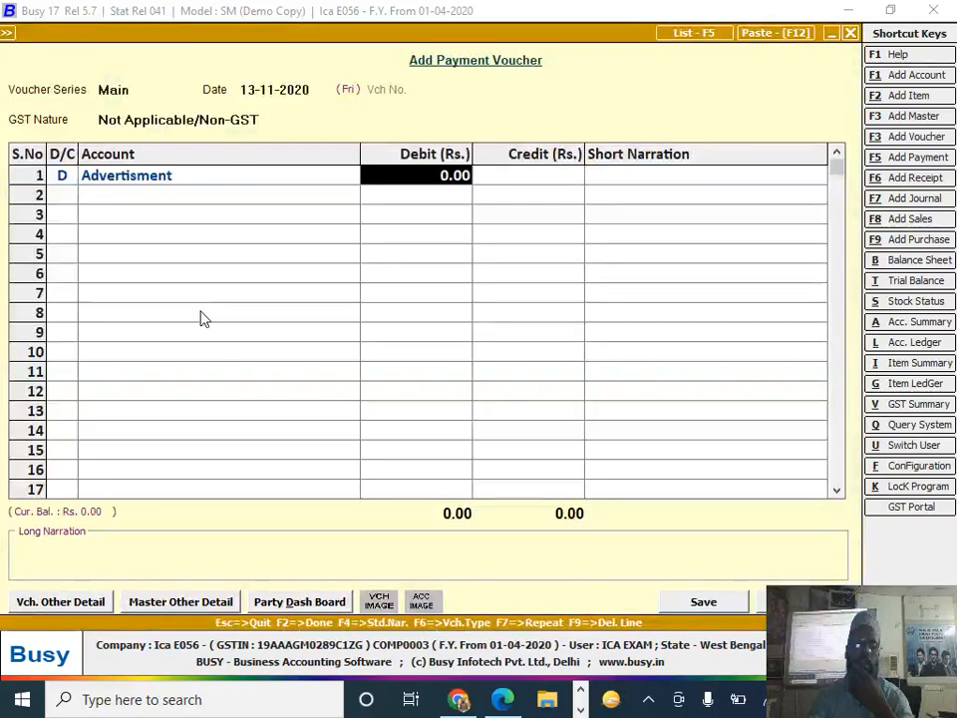
- Check the payment amount in the exam PDF and debit the Advertisment account with 35,000
key("alt+Tab")
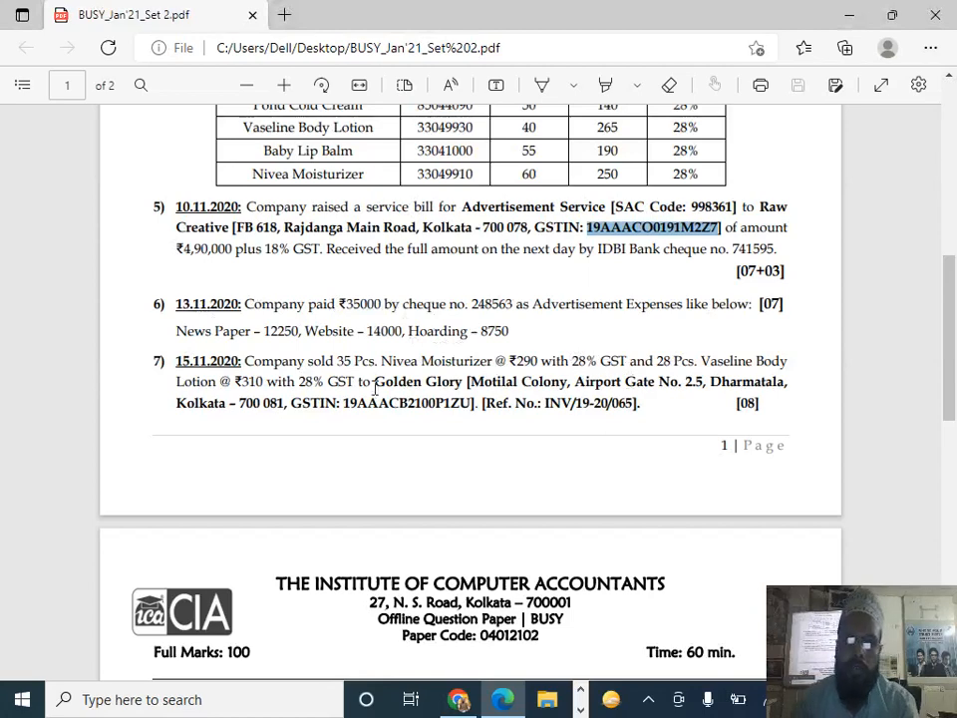
key("alt+Tab")
type("3")
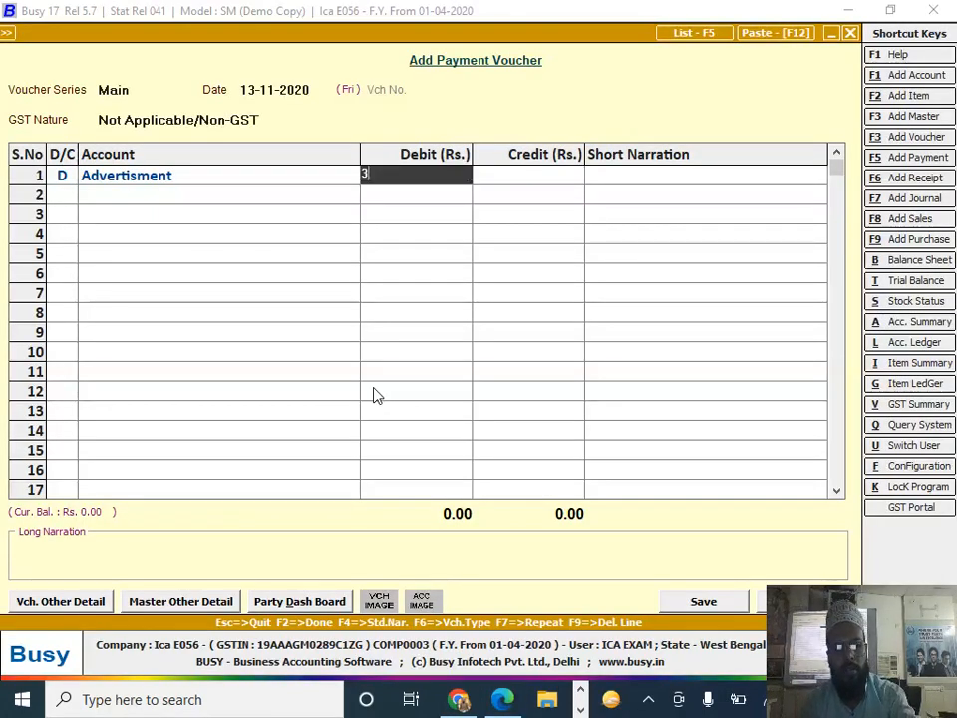
type("5,000")
key("Return")
key("Return")
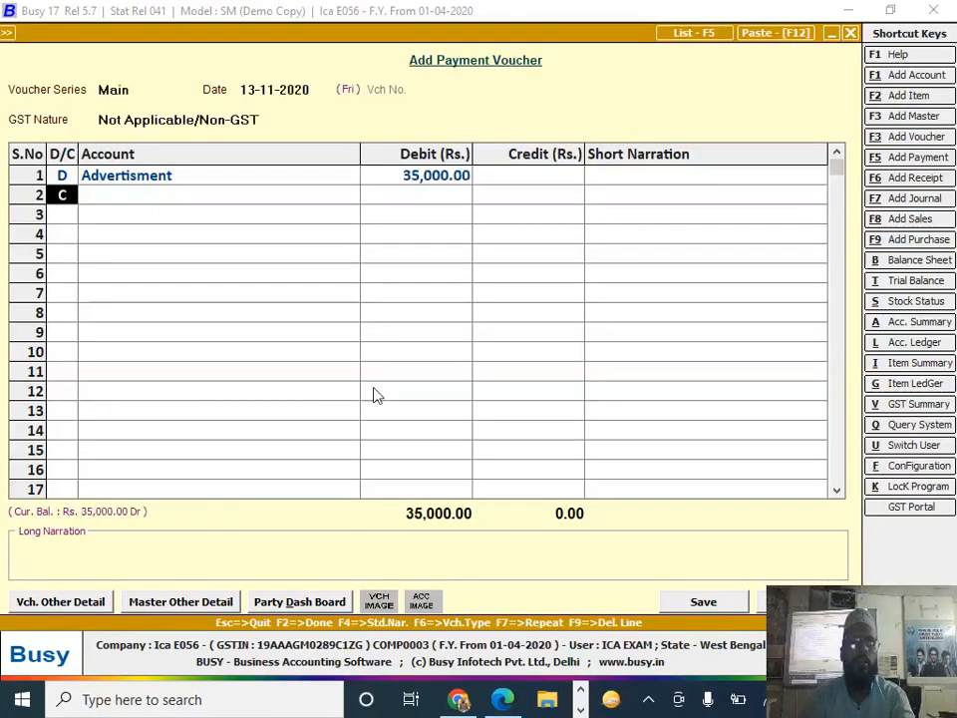
- Credit Hdfc Bank with 35,000, leave the narrations blank and bring up the cost centre allocation for Advertisment
key("Return")
type("h")
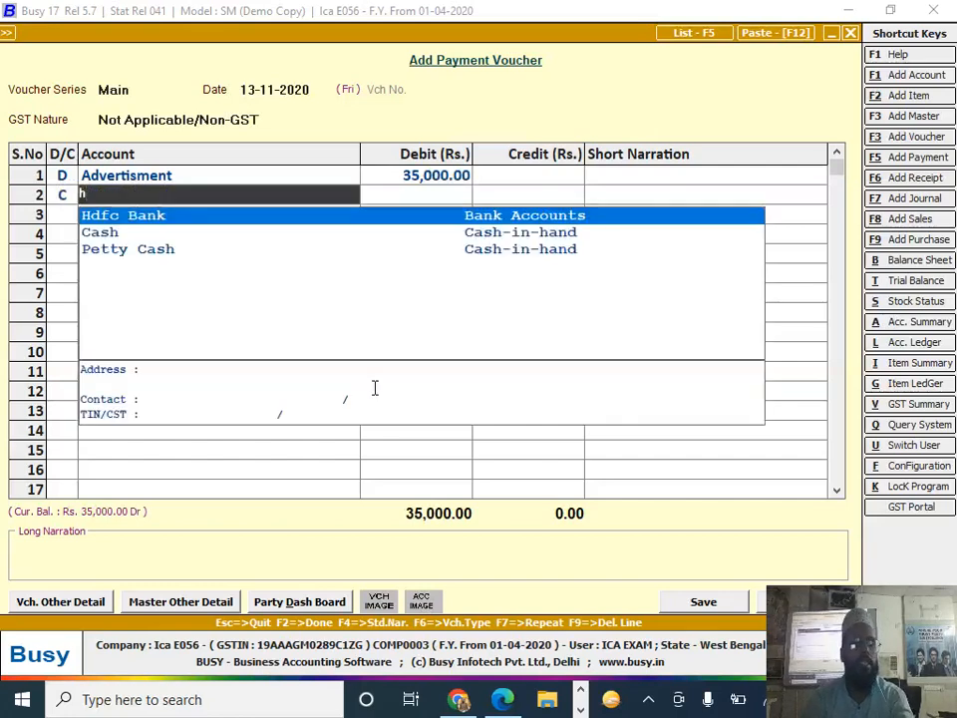
key("Return")
key("Return")
key("Return")
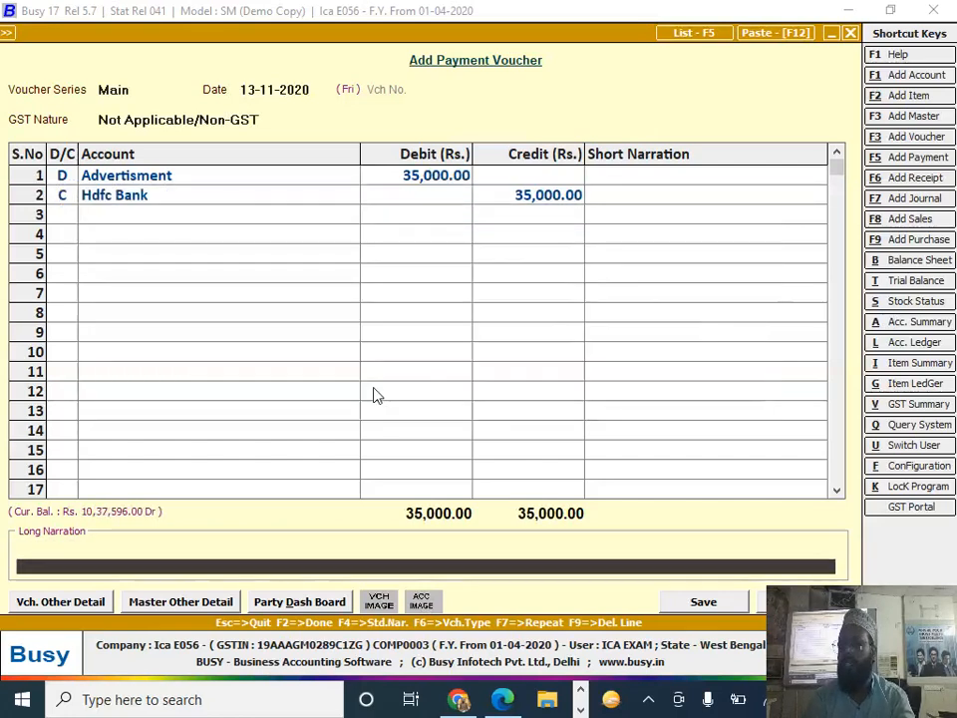
key("Return")
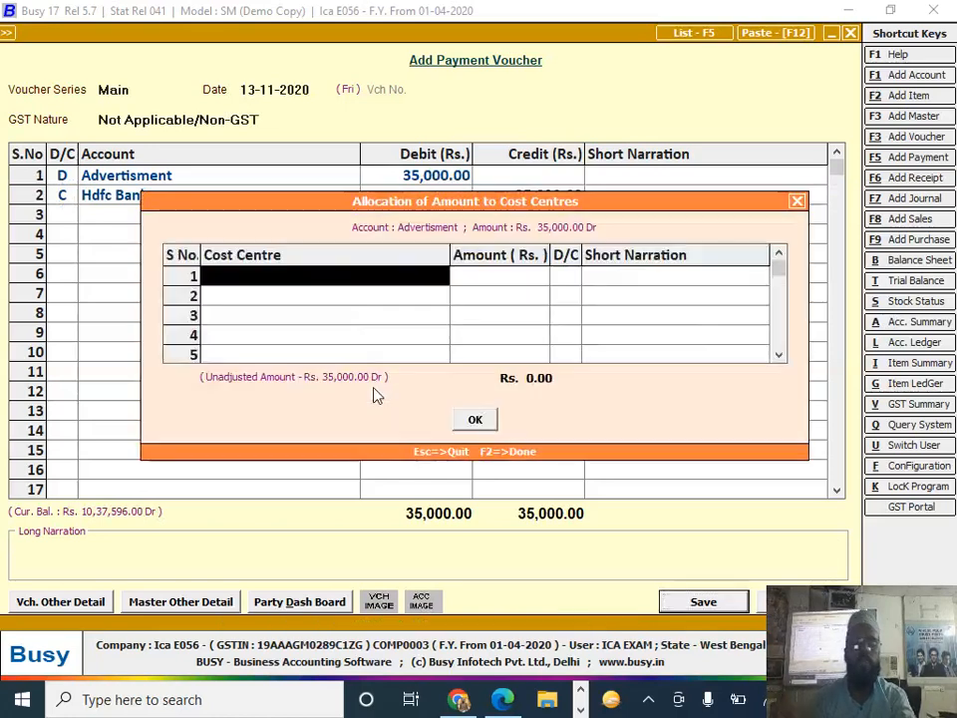
- Create a News Paper cost centre under the General group and use it on the first allocation line
key("F3")
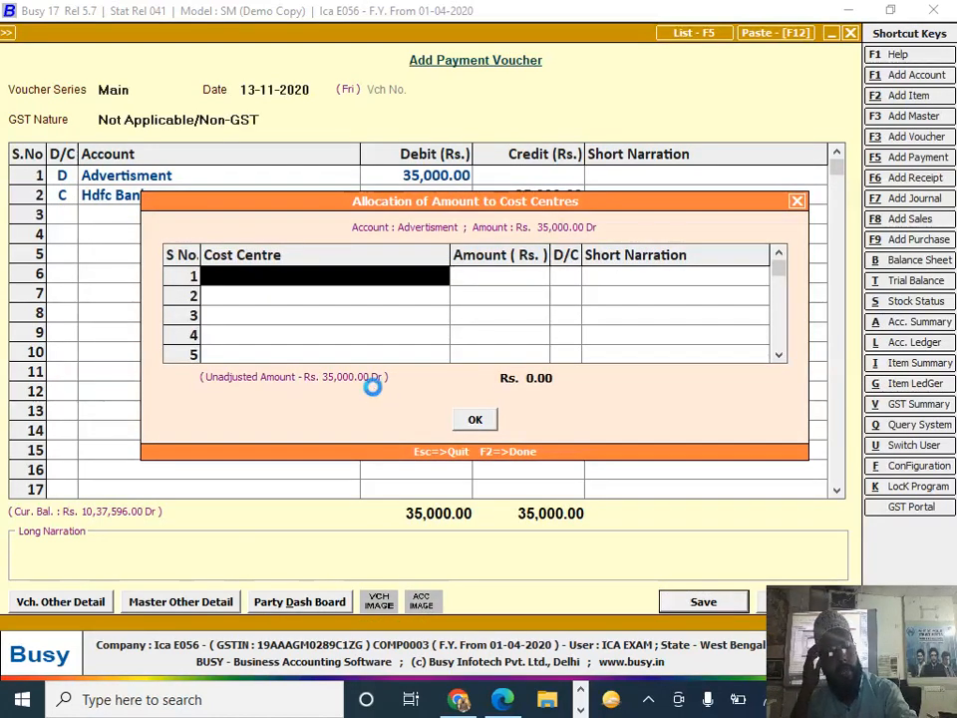
type("news paper")
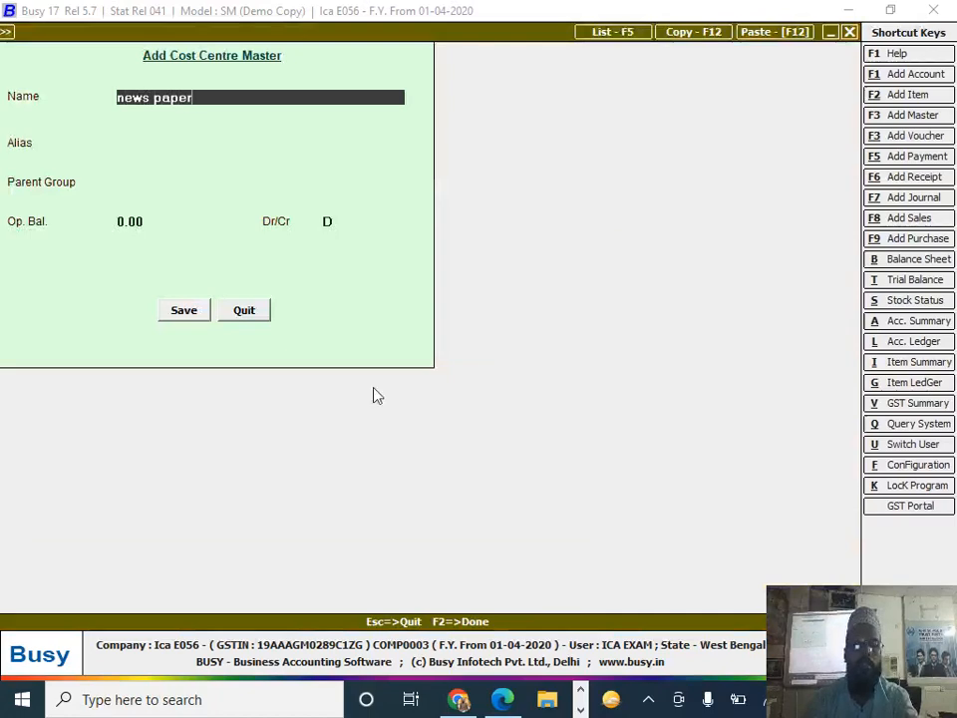
key("Return")
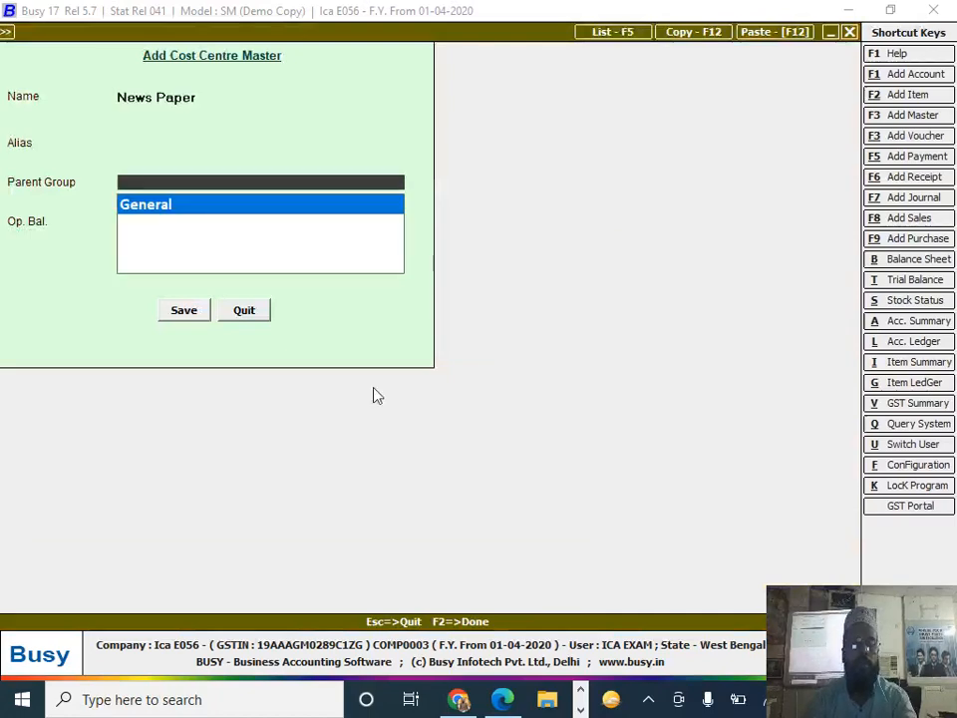
key("Return")
key("Return")
key("Return")
key("Return")
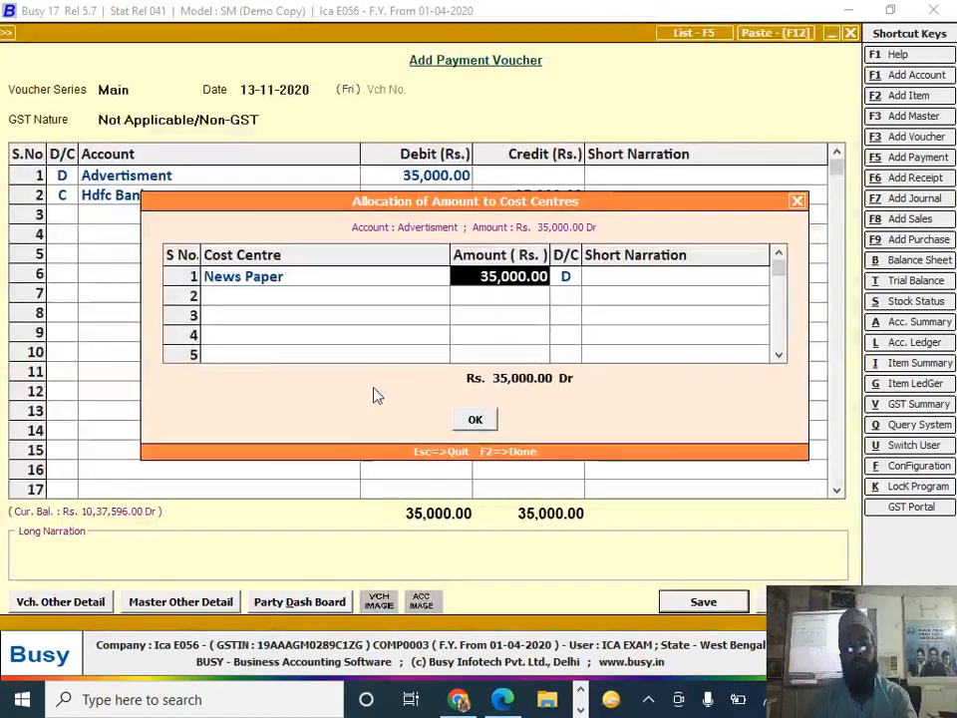
- Check the newspaper amount in the exam PDF and allocate 12,250 debit to News Paper, leaving its narration blank
key("alt+Tab")
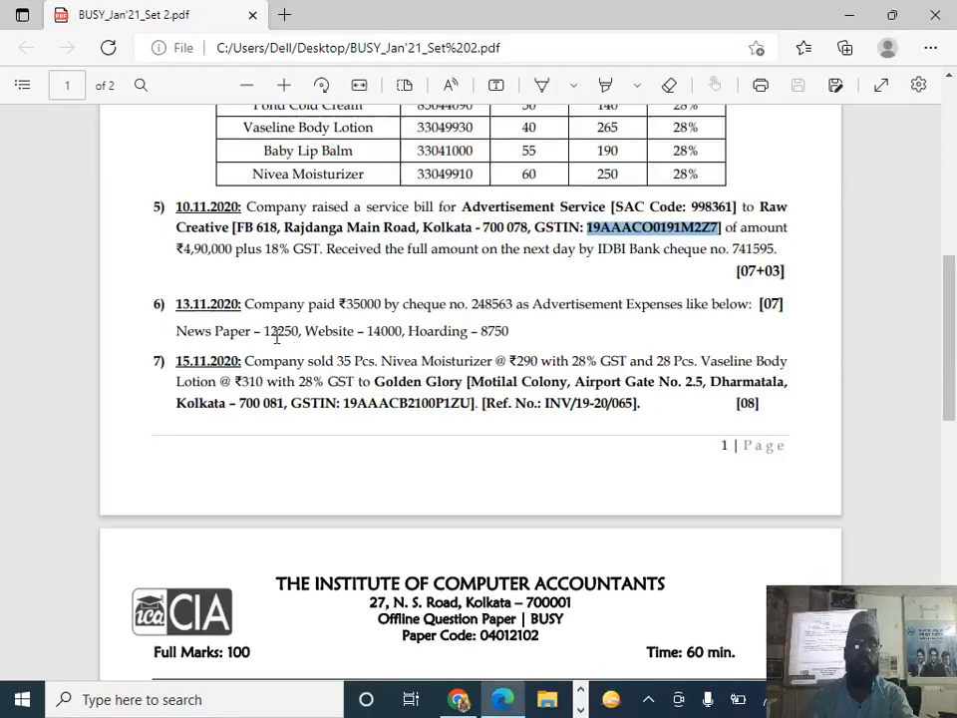
key("alt+Tab")
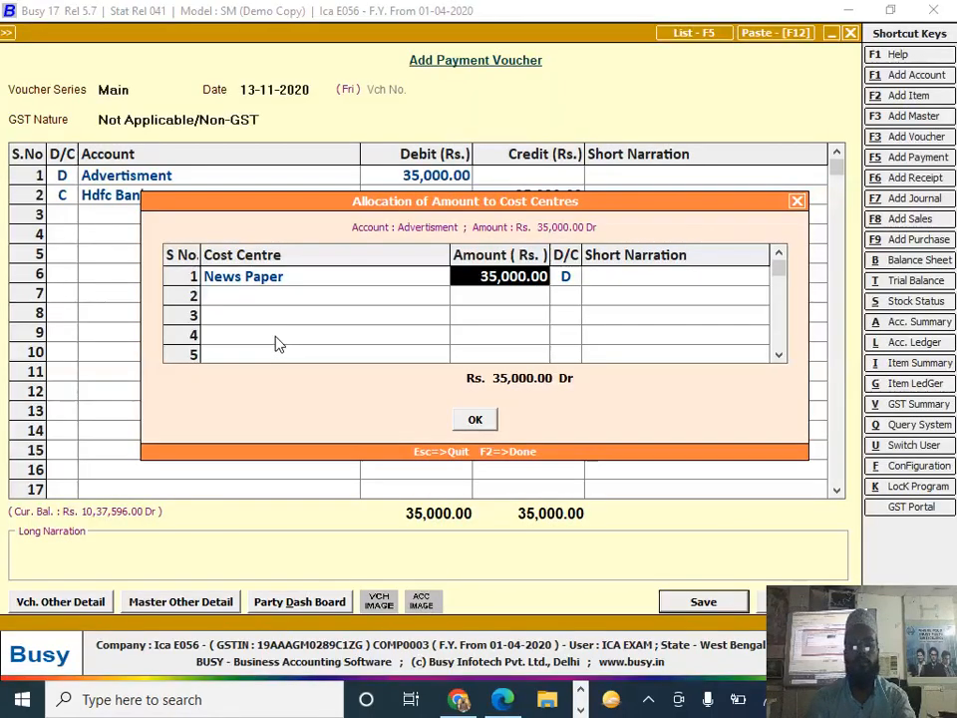
type("12250")
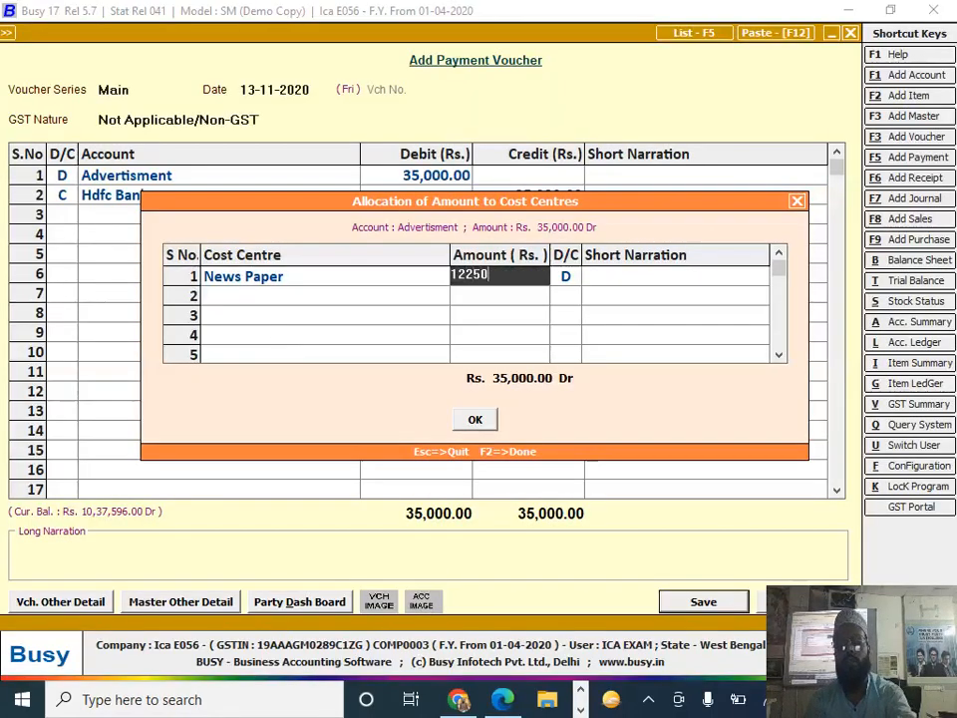
key("Return")
key("Return")
key("Return")
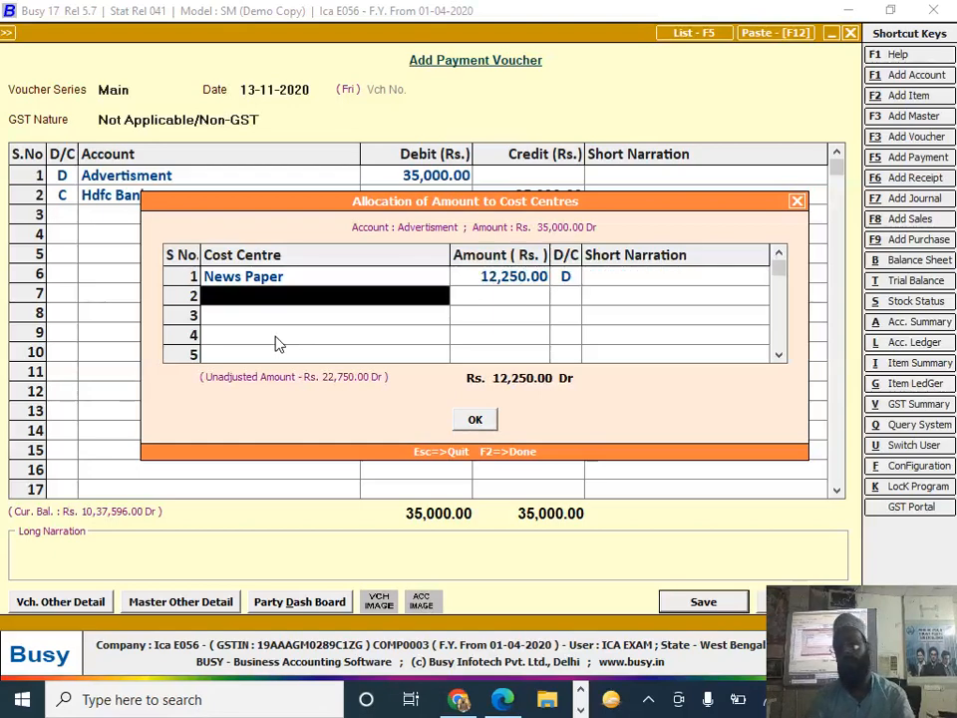
- Check the next expense head in the exam PDF and create a Website cost centre under General for the second allocation line
key("alt+c")
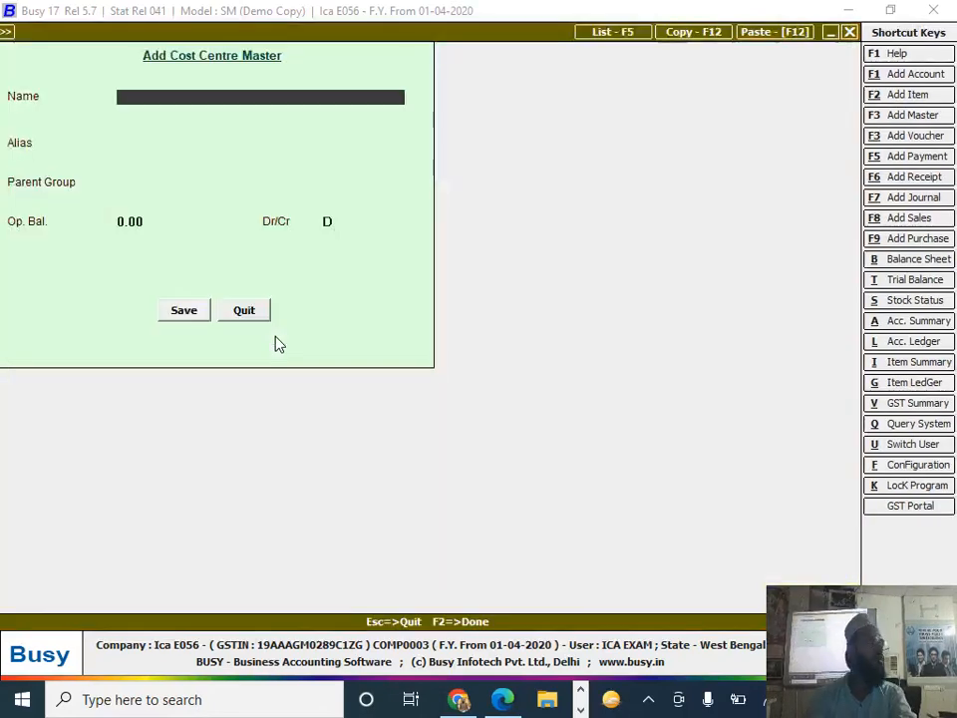
key("alt+Tab")
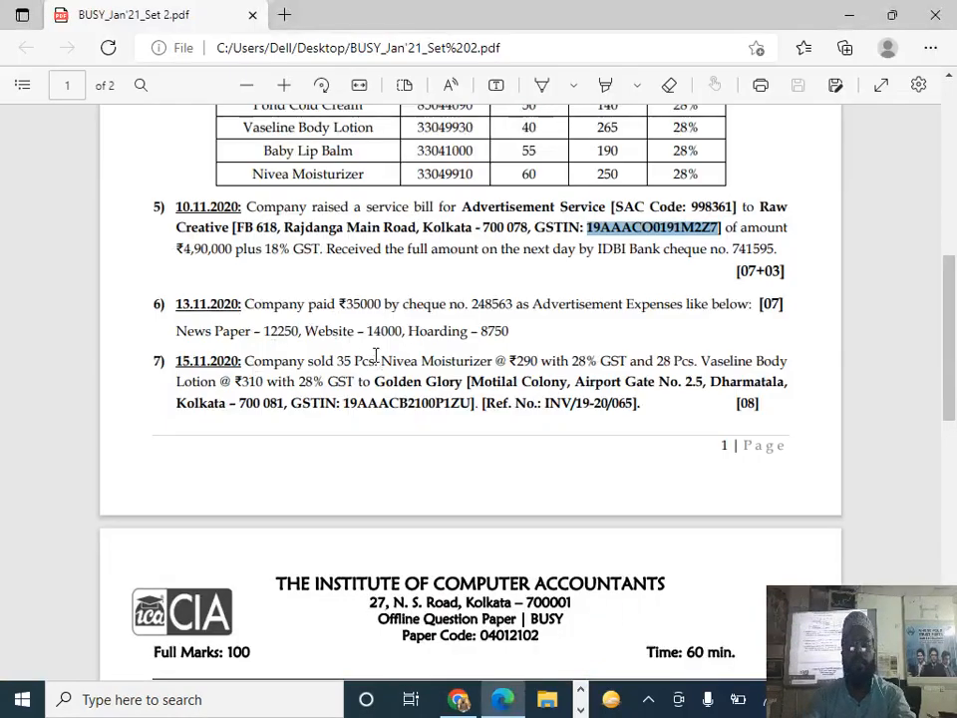
key("alt+Tab")
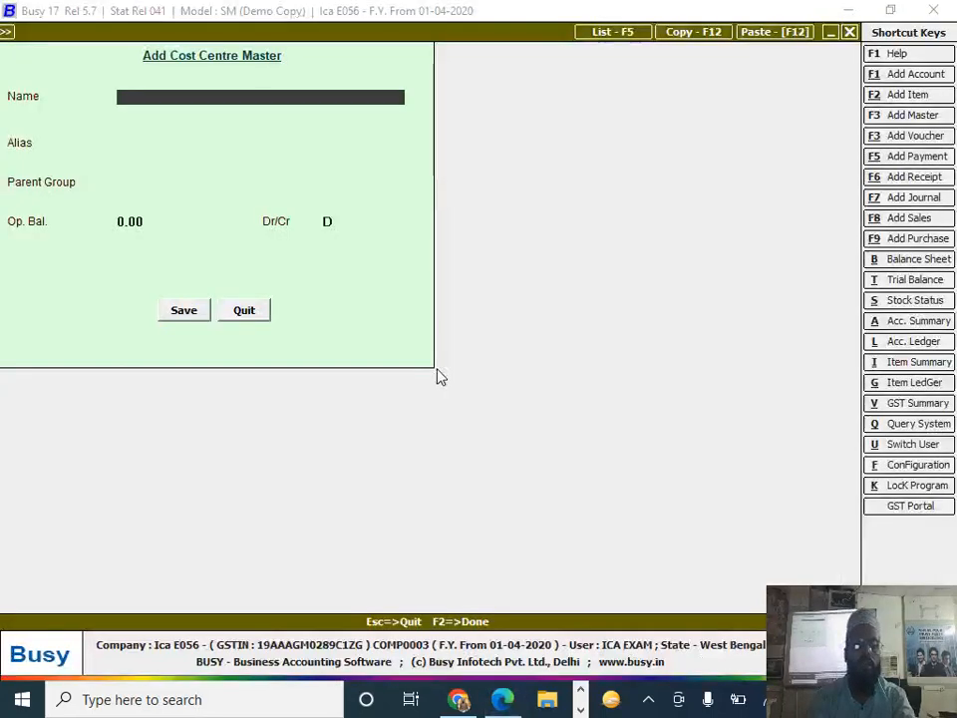
type("websi")
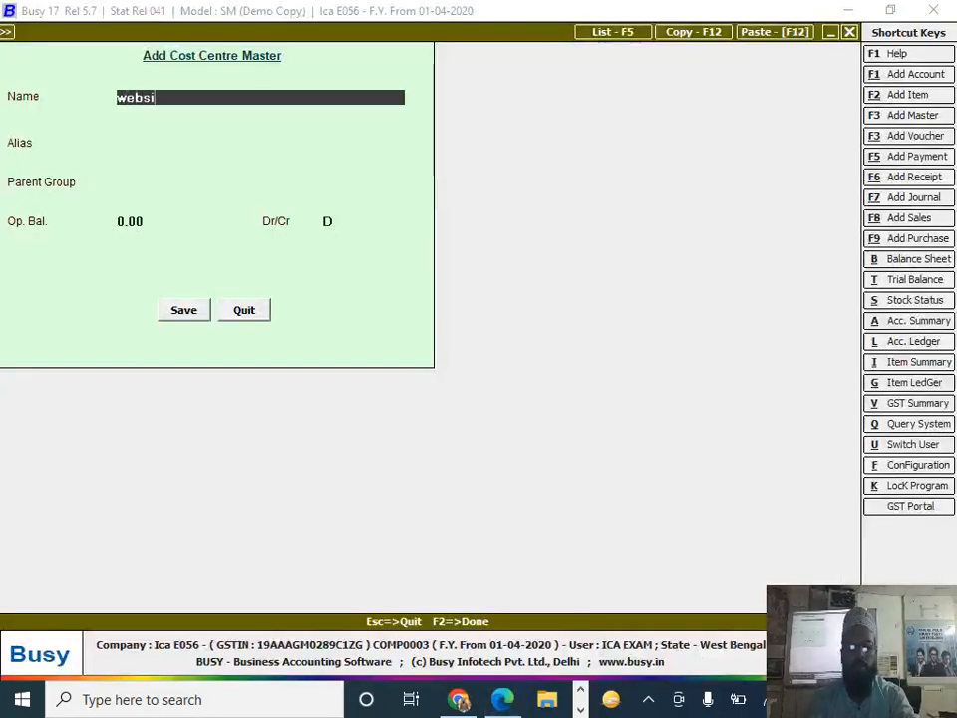
type("te")
key("Return")
key("Return")
key("Return")
key("Return")
key("Return")
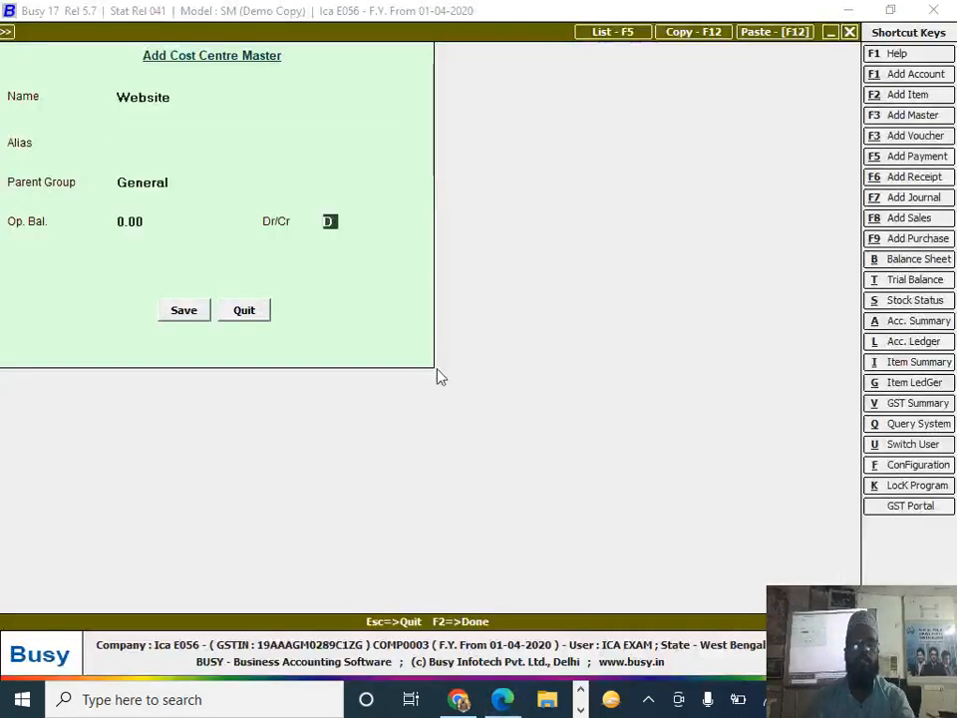
key("Return")
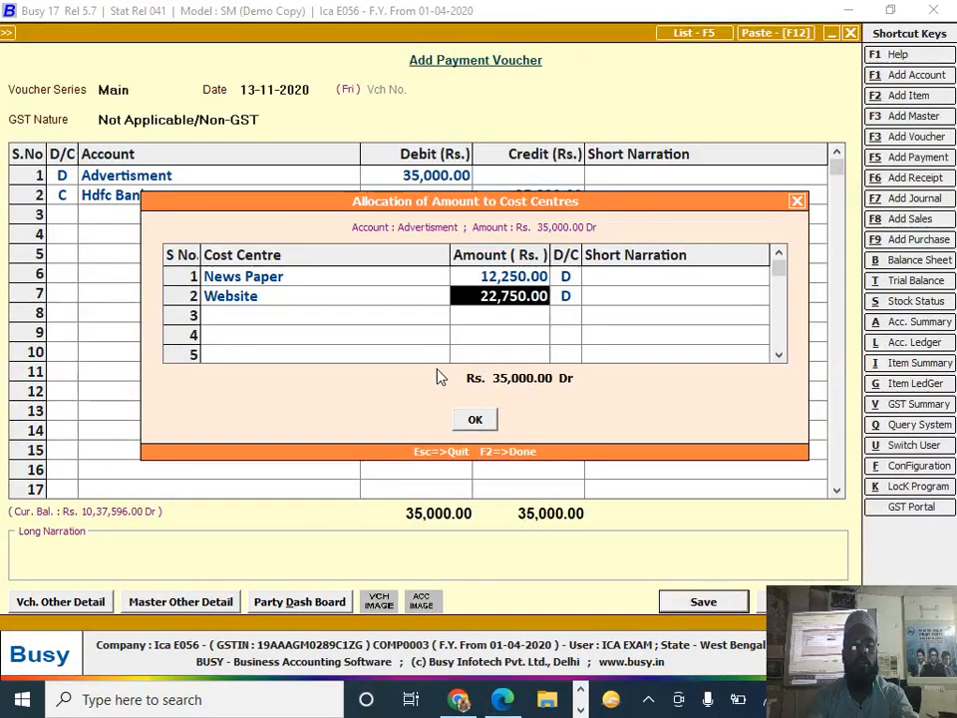
- Allocate 14,000 debit to the Website cost centre, leaving its narration blank
type("14000")
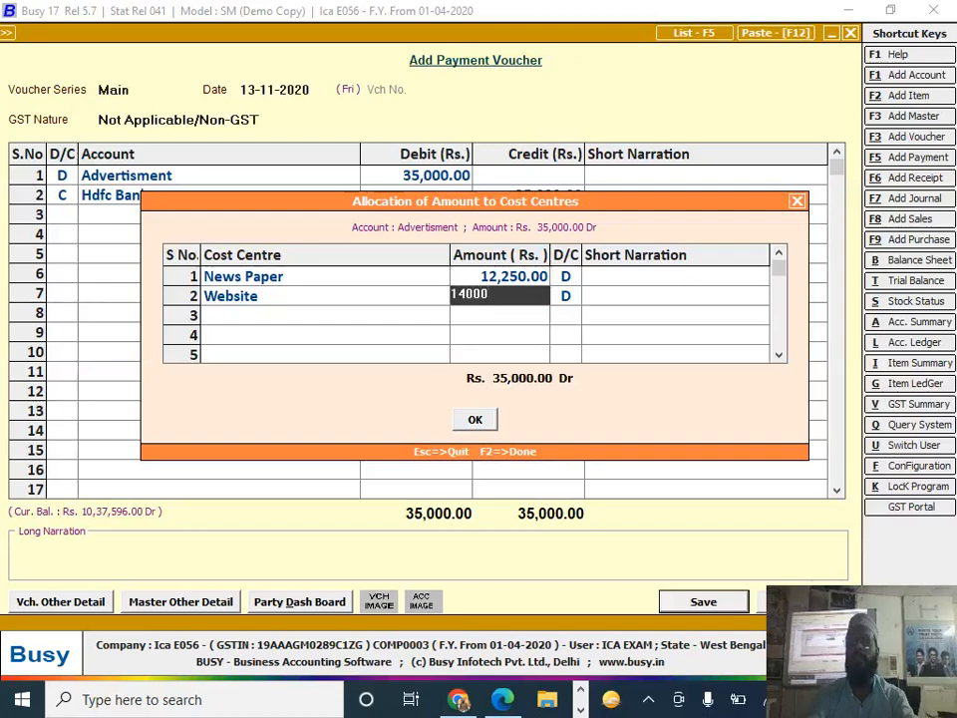
key("Return")
key("Return")
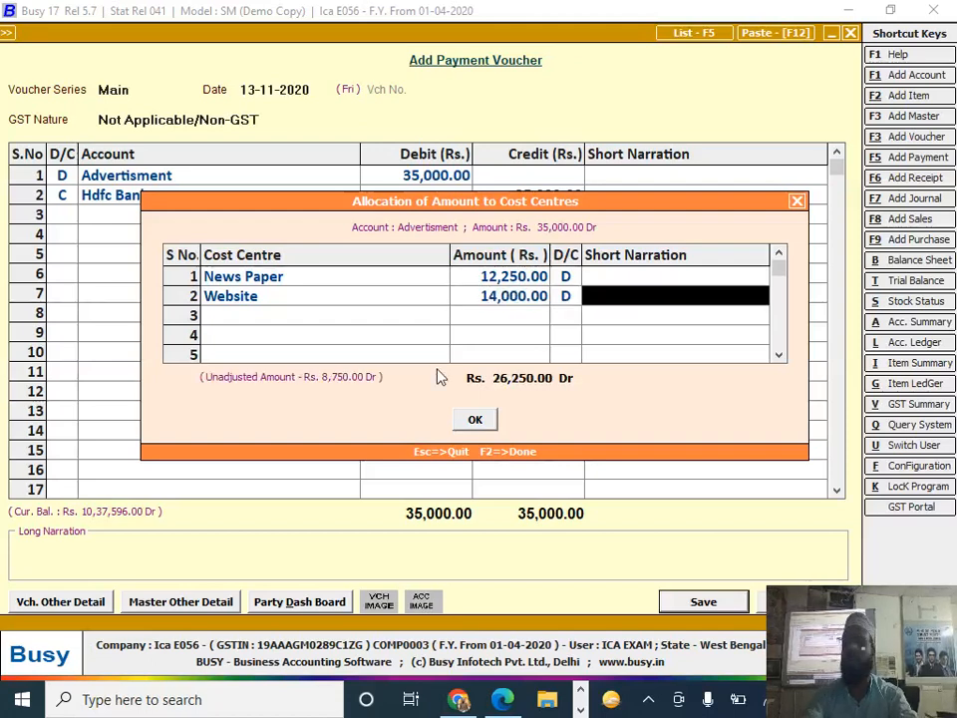
key("Return")
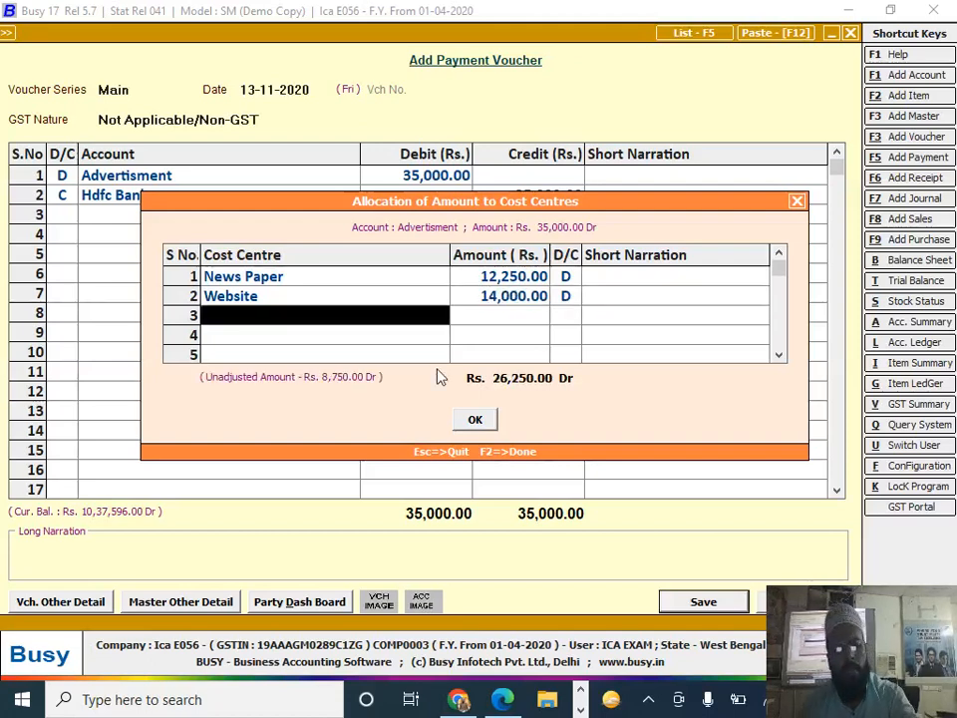
- Create a Hoarding cost centre under the General group and use it on the third allocation line
key("F3")
type("h")
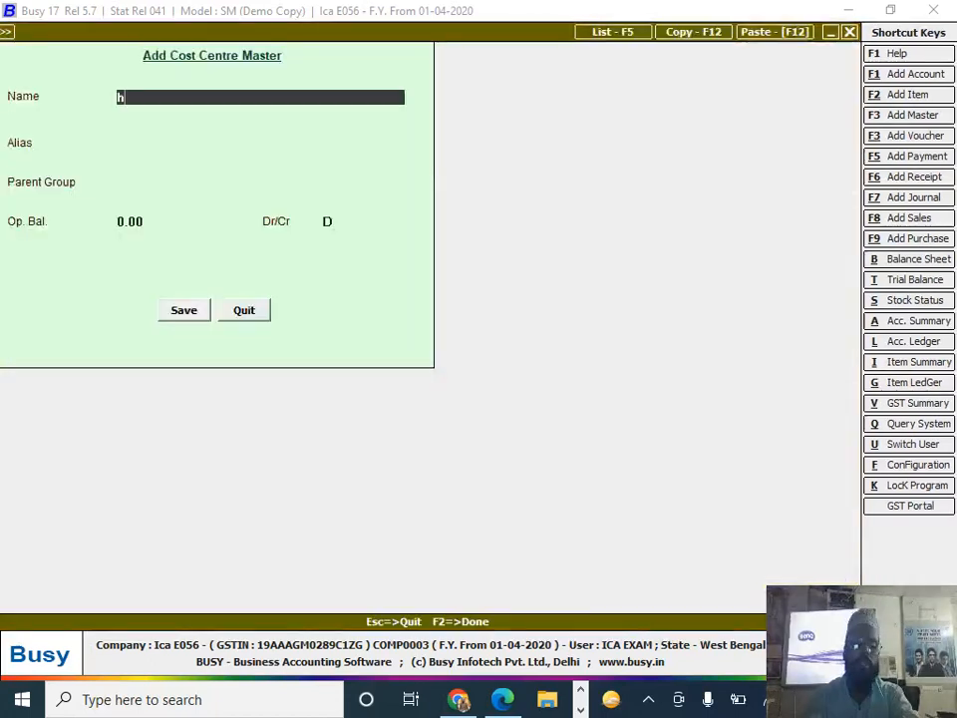
type("oarding")
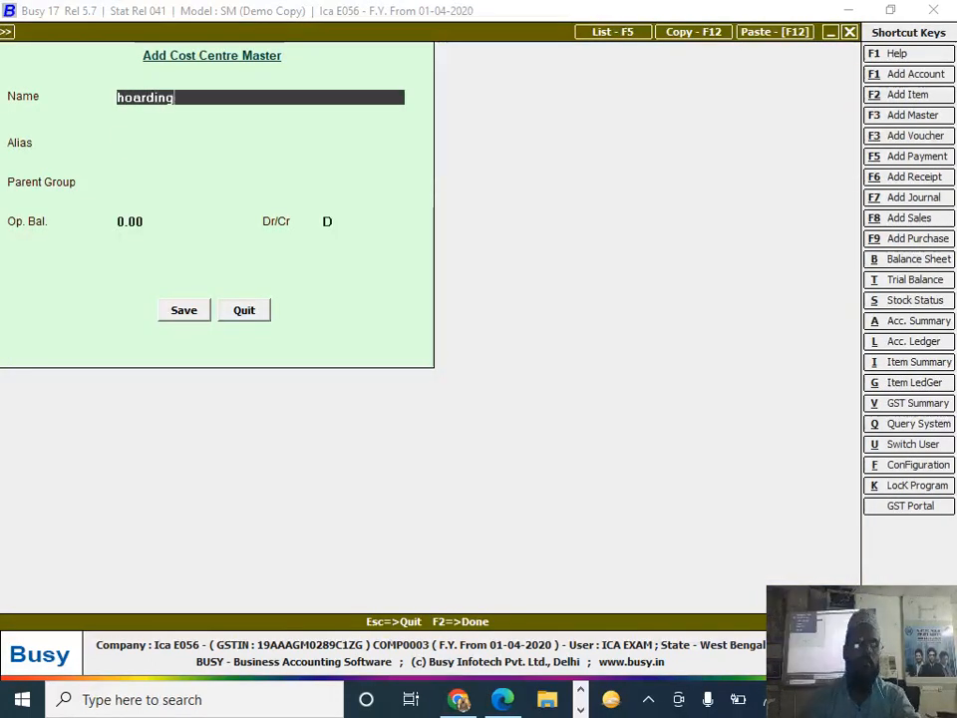
key("Return")
key("Return")
key("Return")
key("Return")
key("Return")
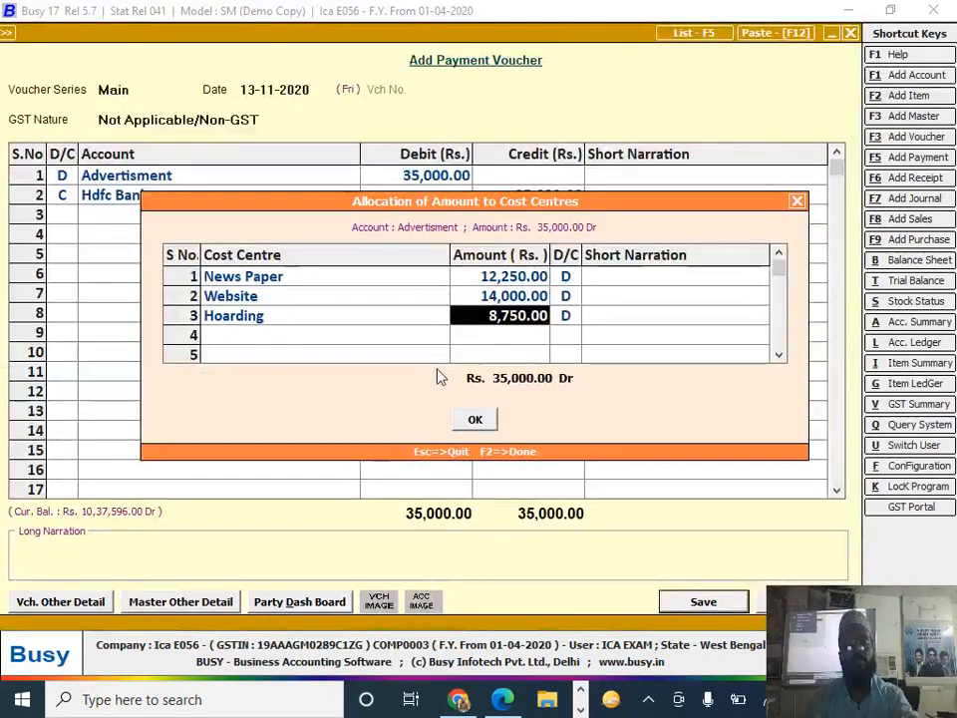
- Accept the remaining 8,750 debit for Hoarding, finish the cost centre allocation and save the payment voucher
key("Return")
key("Return")
key("Return")
key("Return")
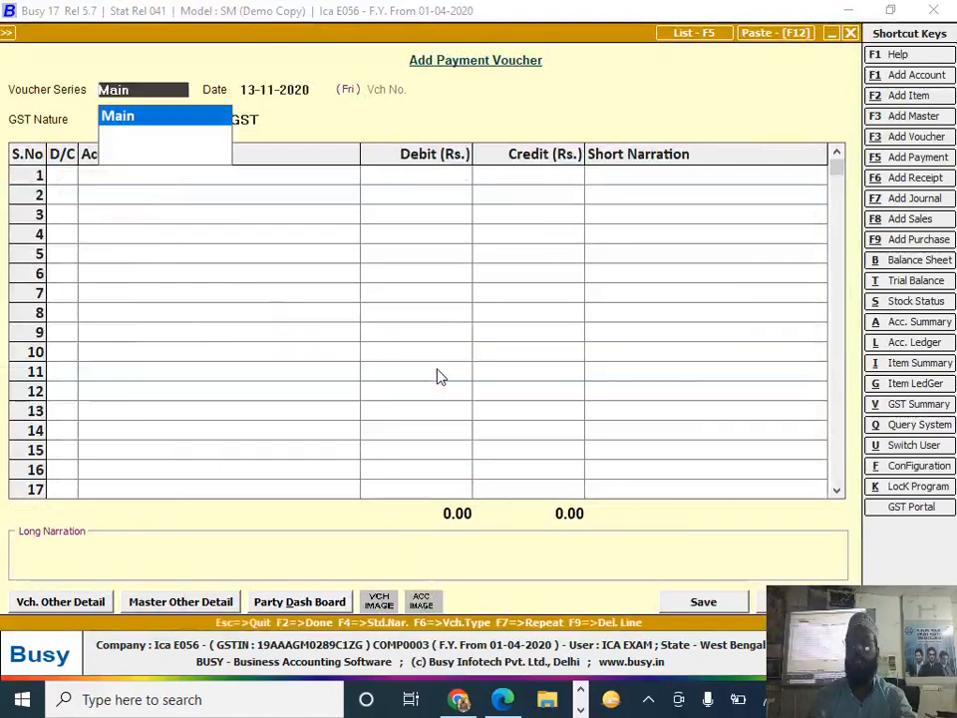
- Check question 7 in the exam PDF and start a sales voucher dated 15-11-2020 with sale type L/GST-28%
key("alt+Tab")
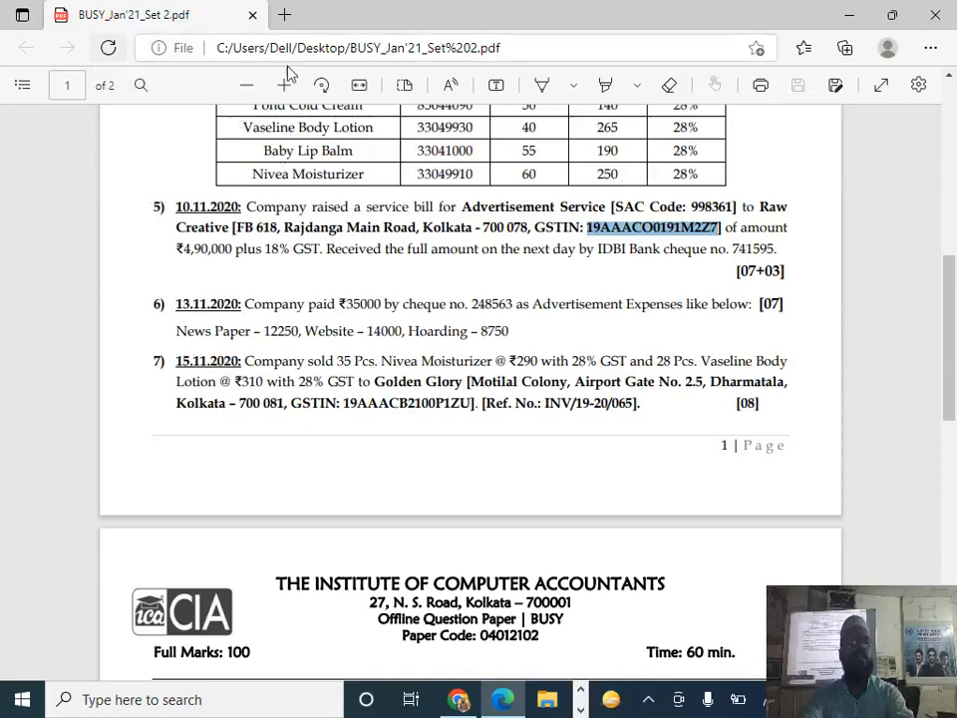
key("alt+Tab")
left_click(295, 367)
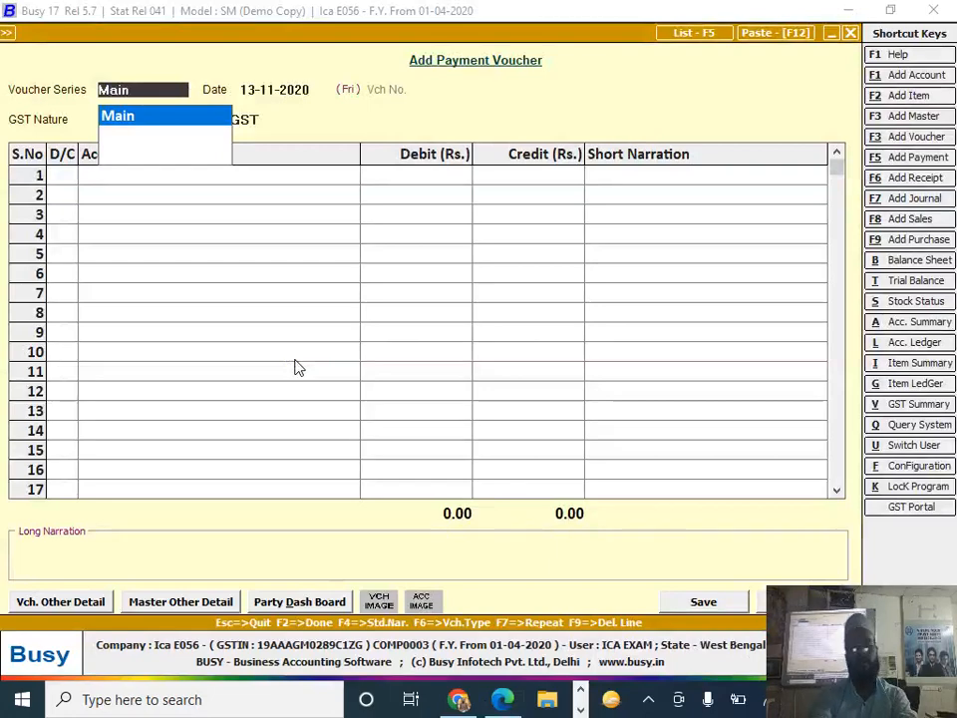
key("F8")
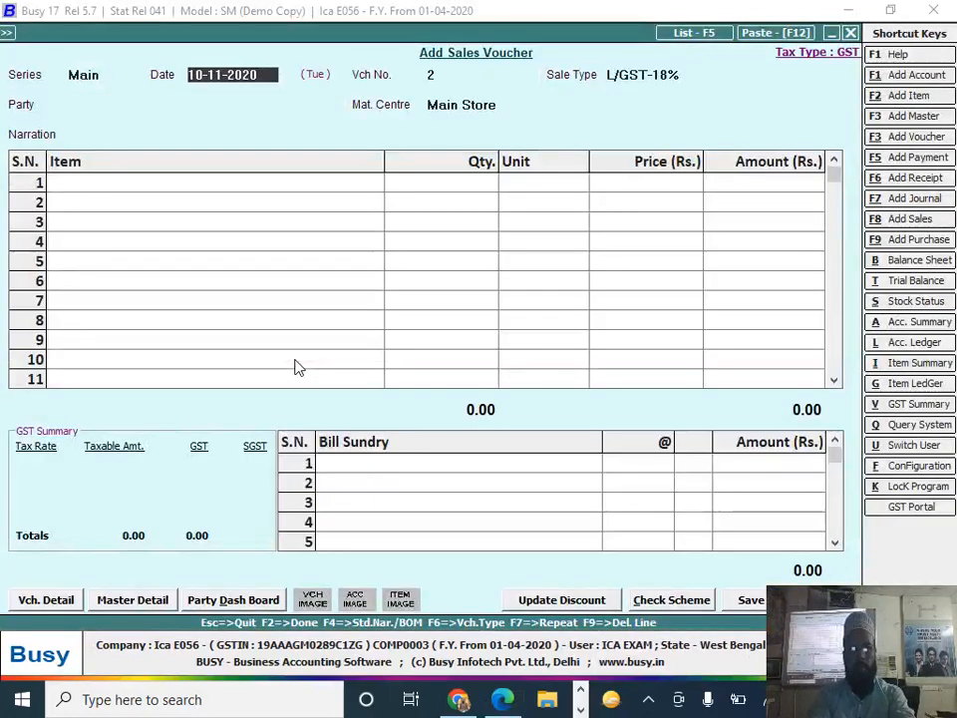
key("alt+Tab")
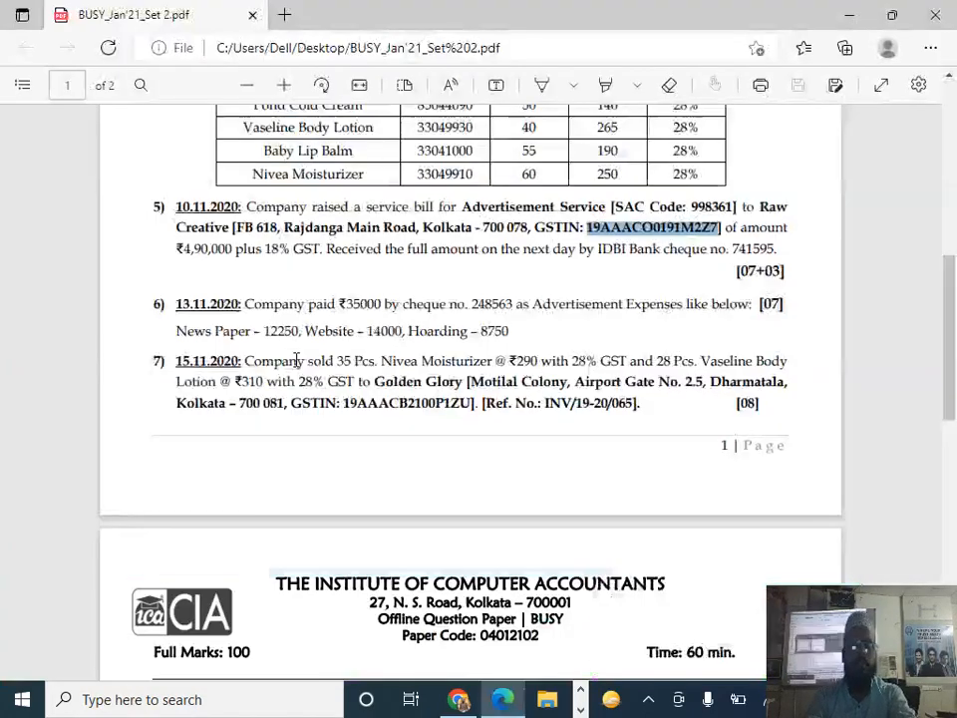
key("alt+Tab")
type("1")
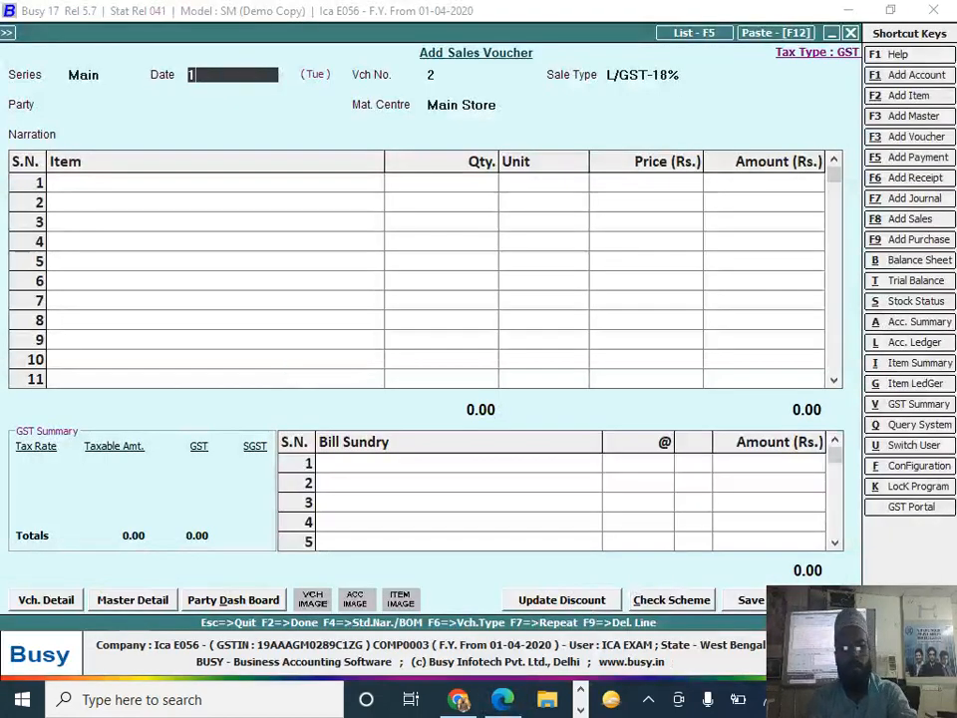
type("5-11")
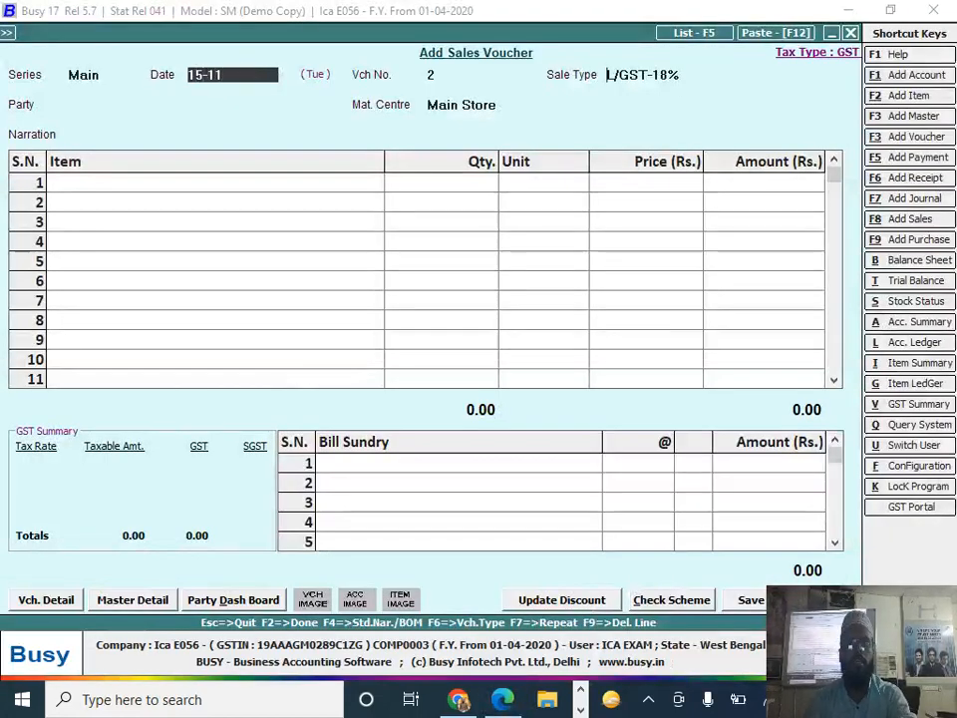
key("Return")
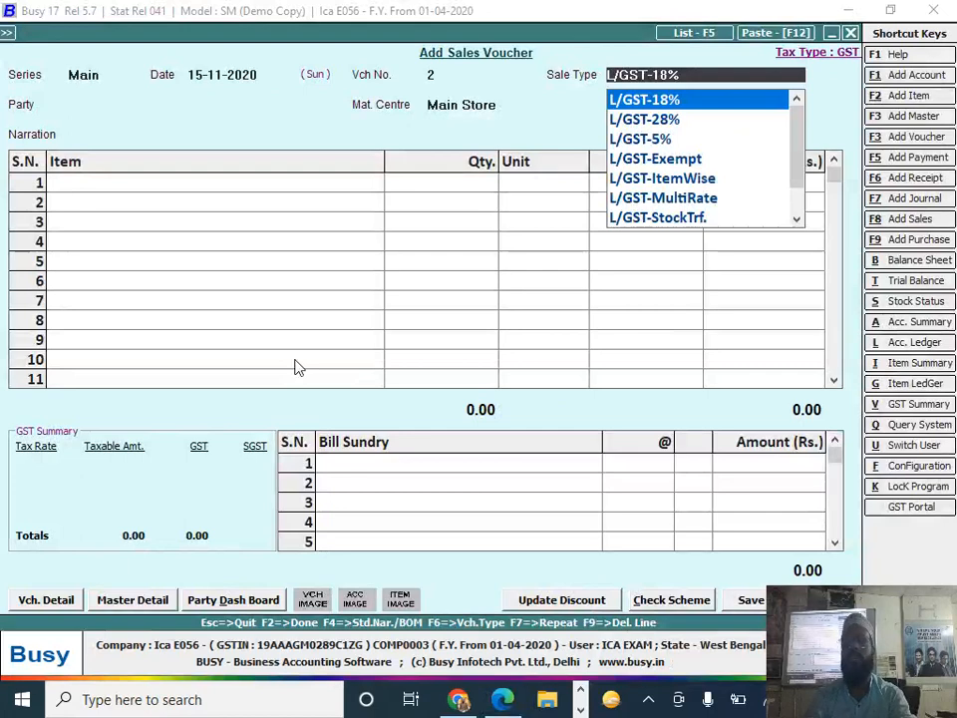
key("Down")
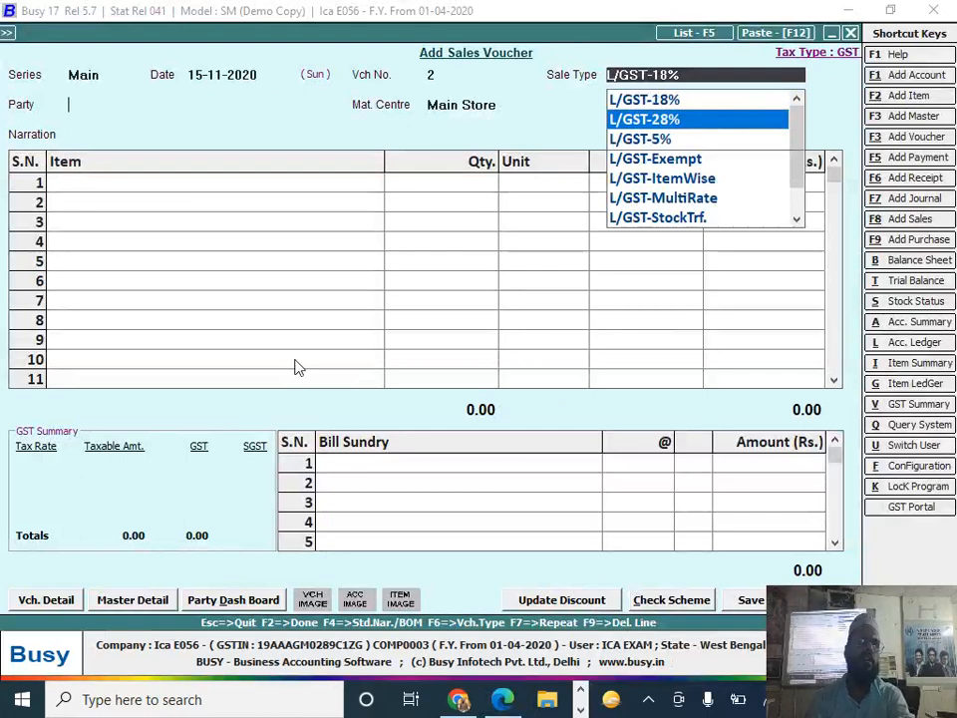
key("Return")
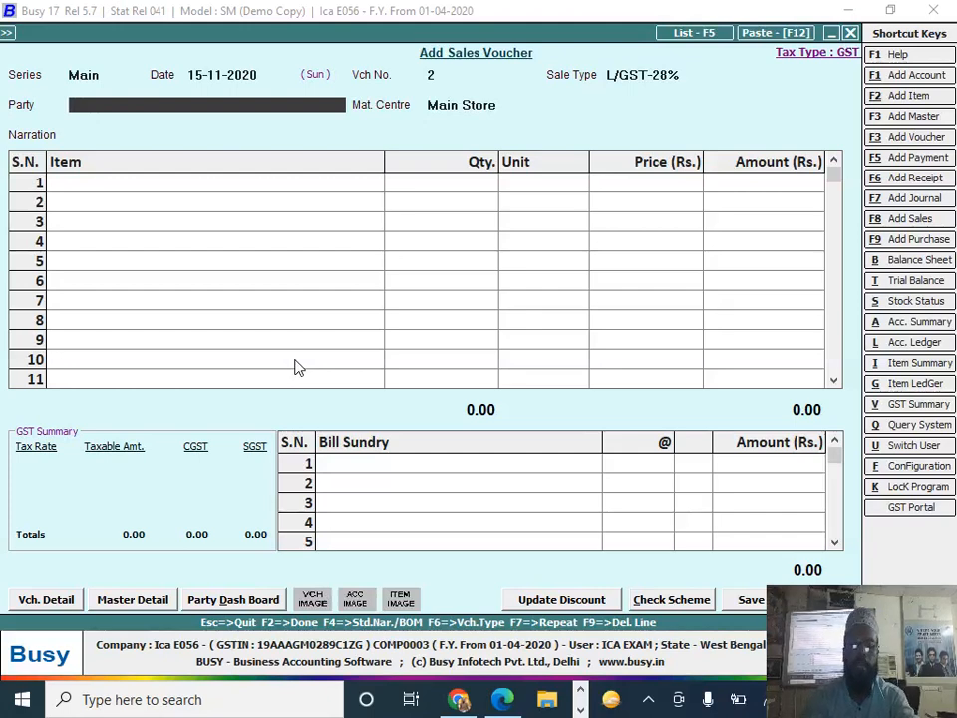
- Start a new party account named Golden Glory from the sales voucher, keeping the same print name
key("alt+F1")
type("golden g")
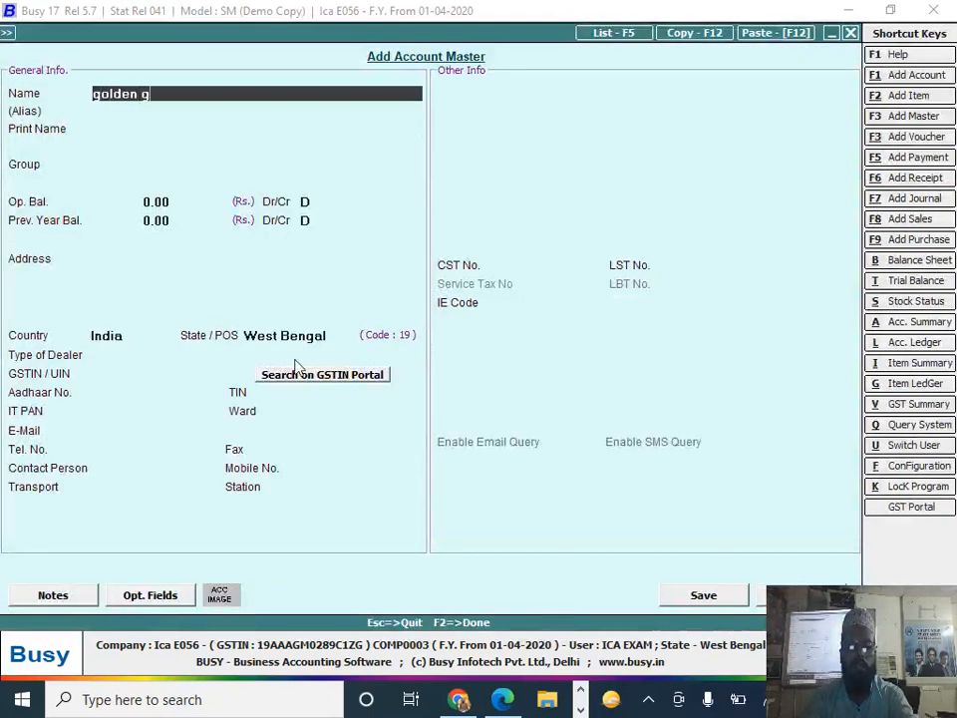
type("lory")
key("Return")
key("Return")
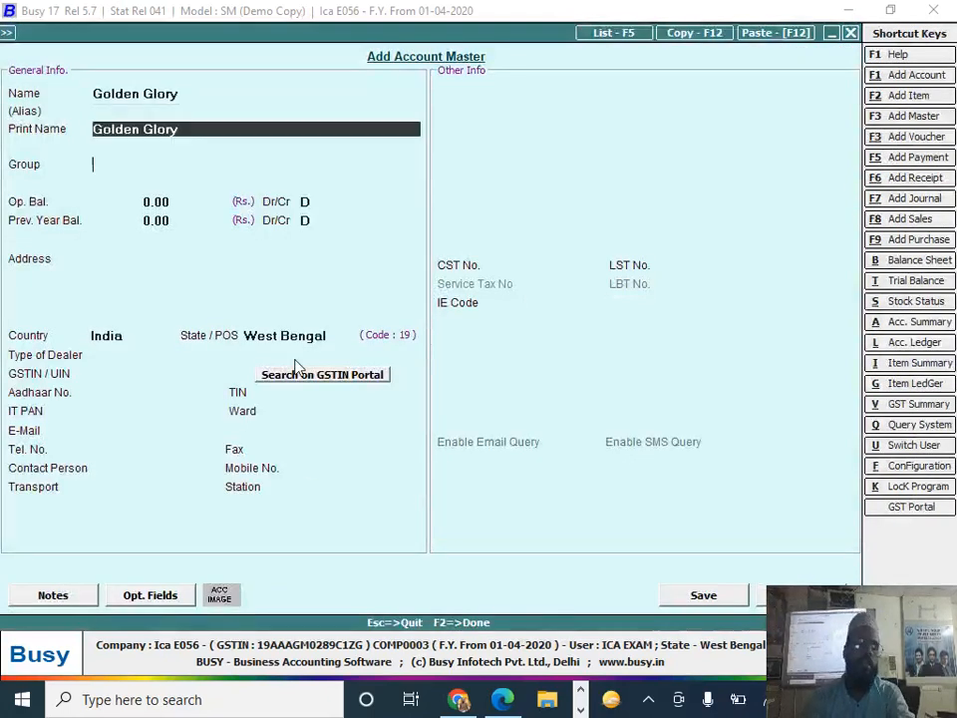
key("Return")
- Put the Golden Glory account in the Sundry Debtors group and keep TDS Applicable at N
type("s")
key("Down")
key("Down")
key("Down")
key("Down")
key("Down")
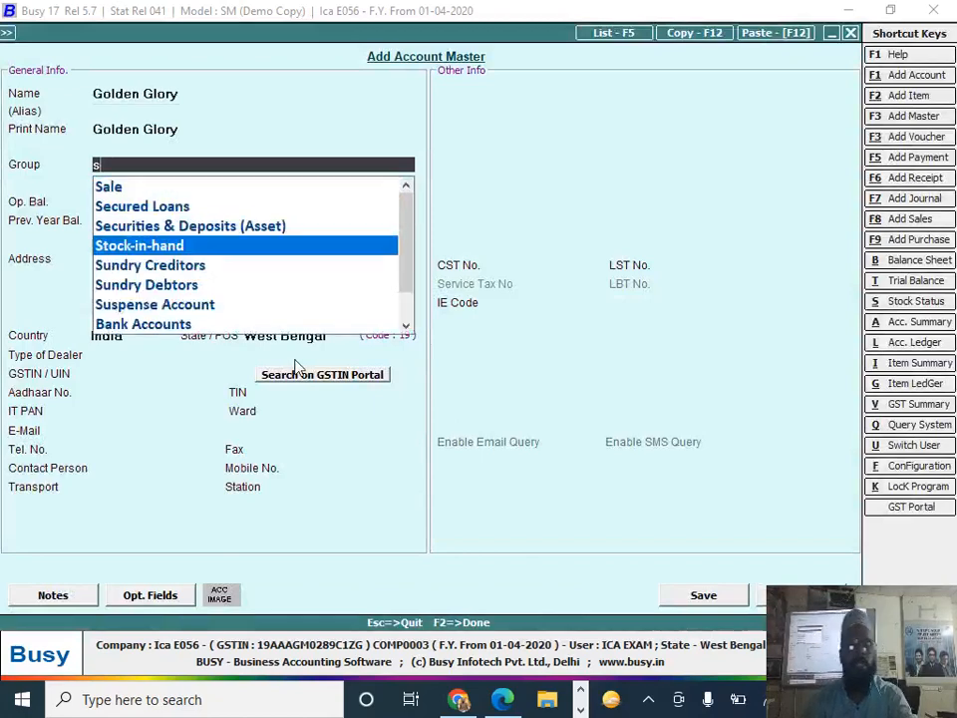
key("Return")
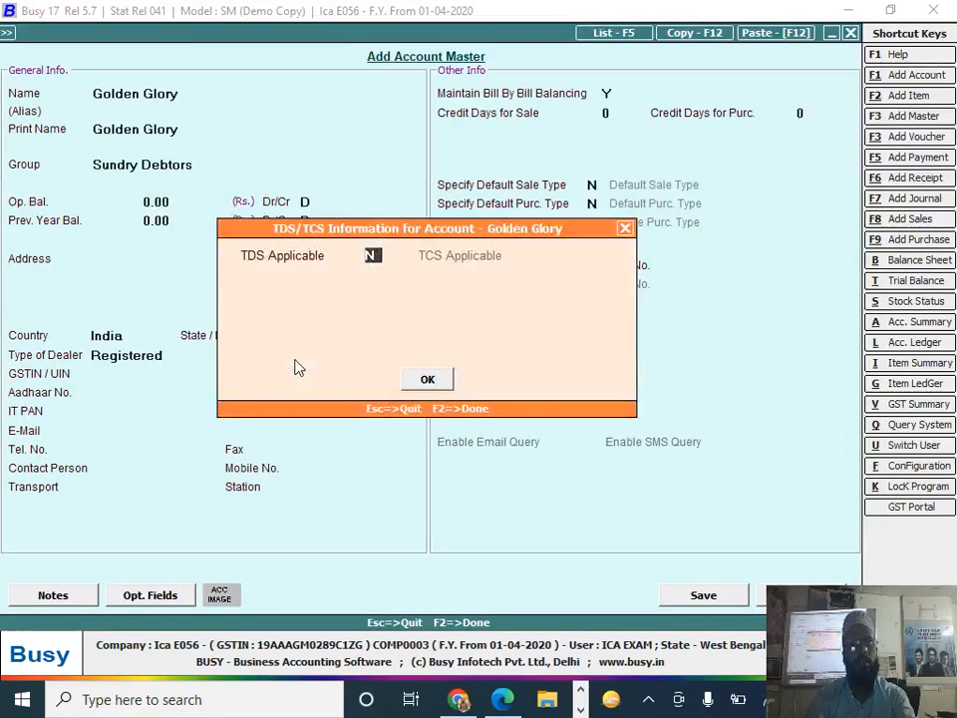
key("Return")
key("Return")
key("Return")
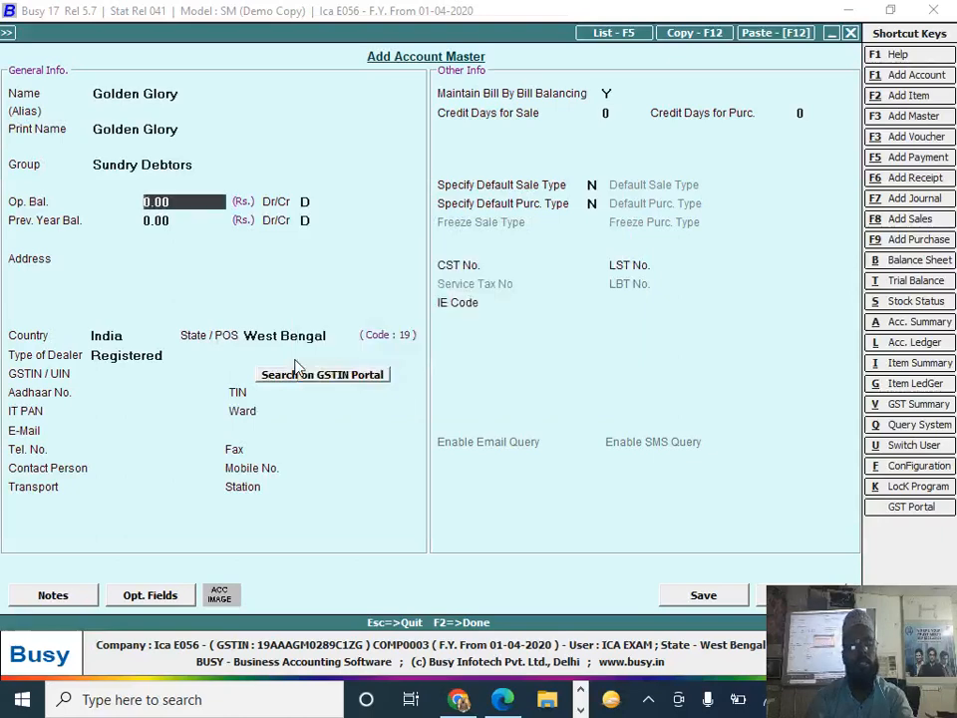
- Keep the zero balances, blank address, country India, state West Bengal and dealer type Registered for the Golden Glory account
key("Return")
key("Return")
key("Return")
key("Return")
key("Return")
key("Return")
key("Return")
key("Return")
key("Return")
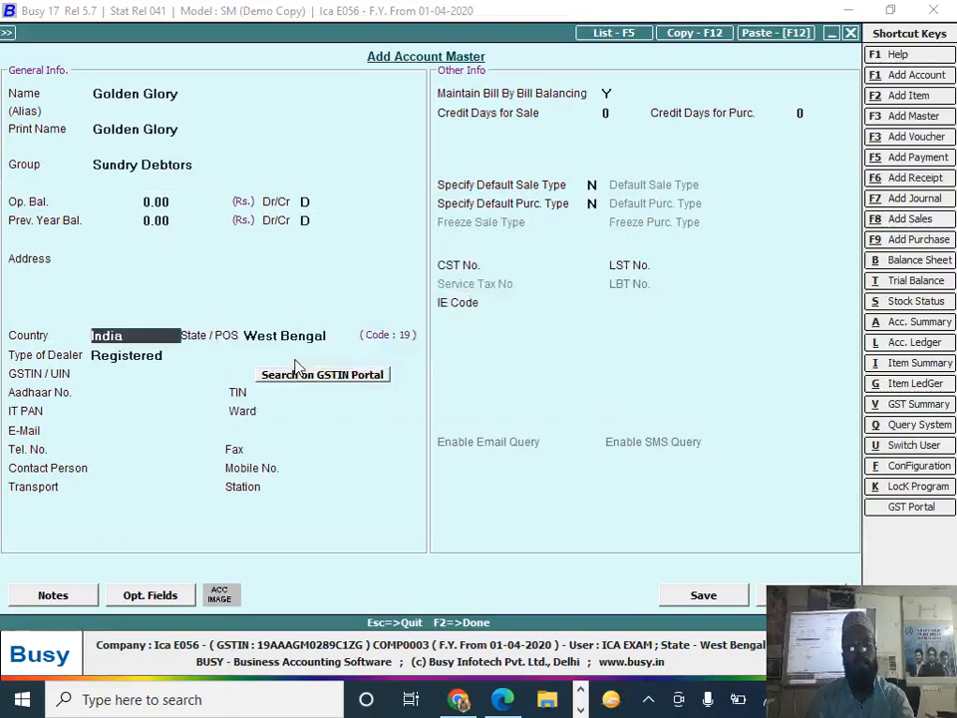
key("Return")
key("Return")
key("Return")
- Copy Golden Glory's GSTIN from question 7 of the exam PDF into the account's GSTIN / UIN and save the account
key("alt+Tab")
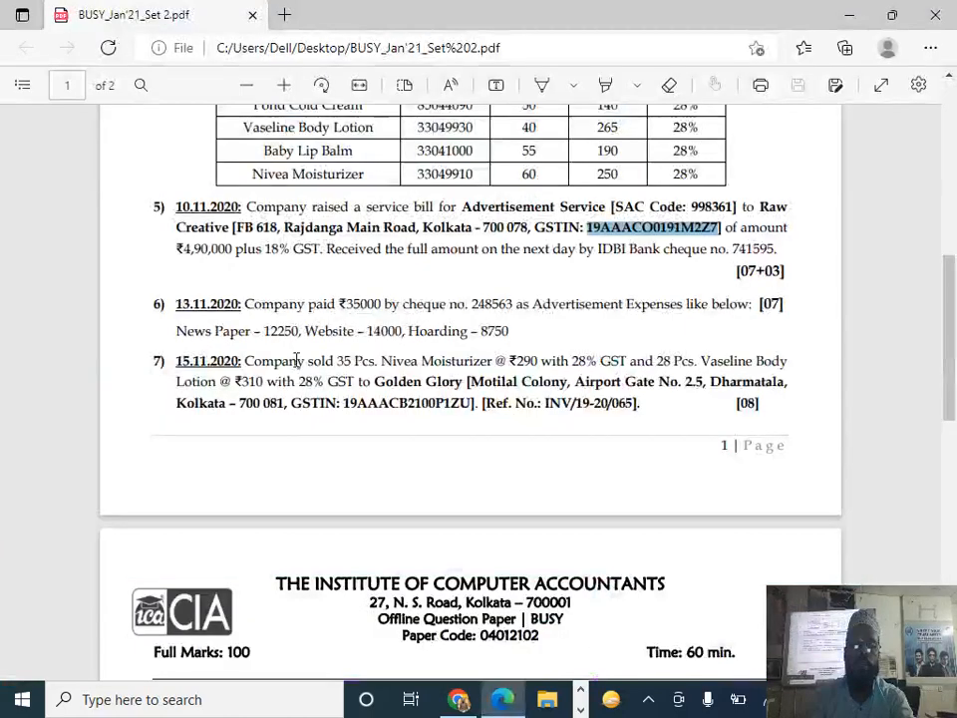
double_click(434, 397)
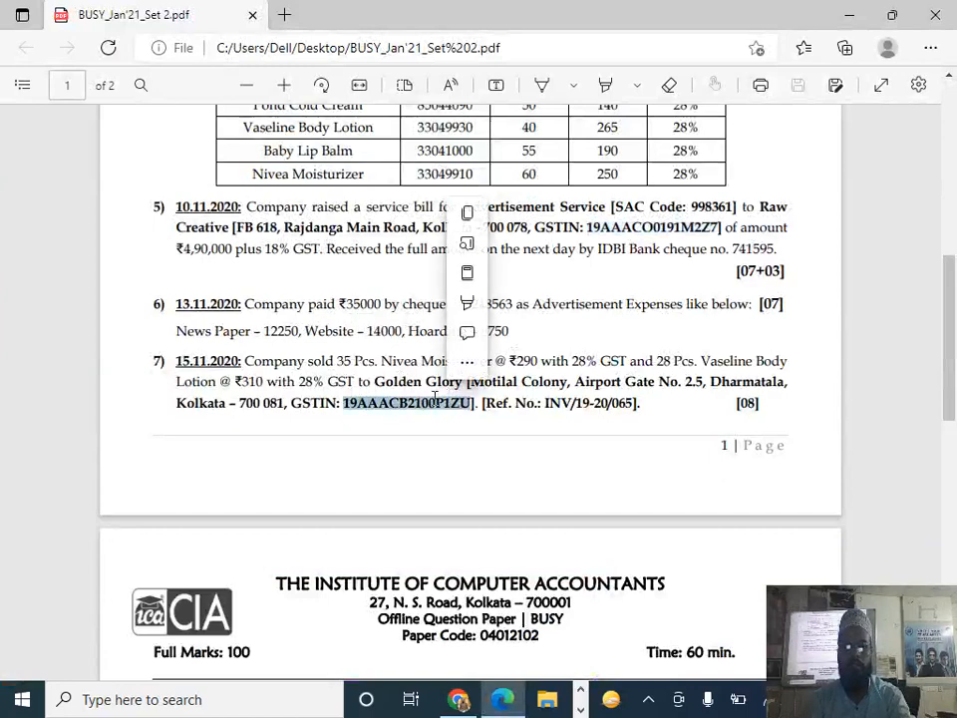
key("ctrl+c")
key("alt+Tab")
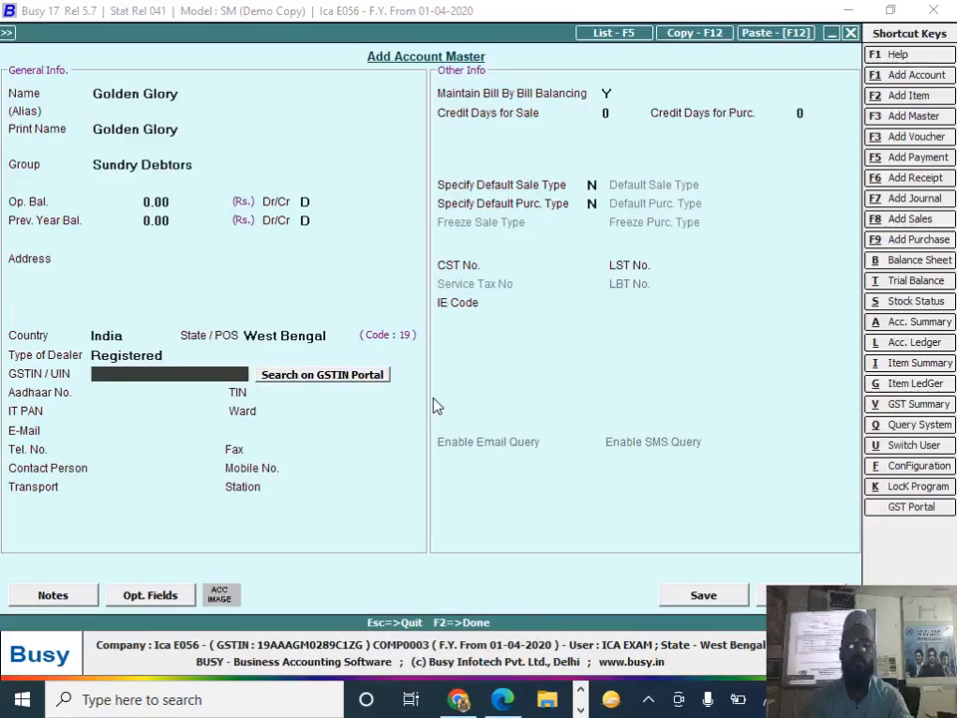
key("ctrl+v")
key("Return")
key("F2")
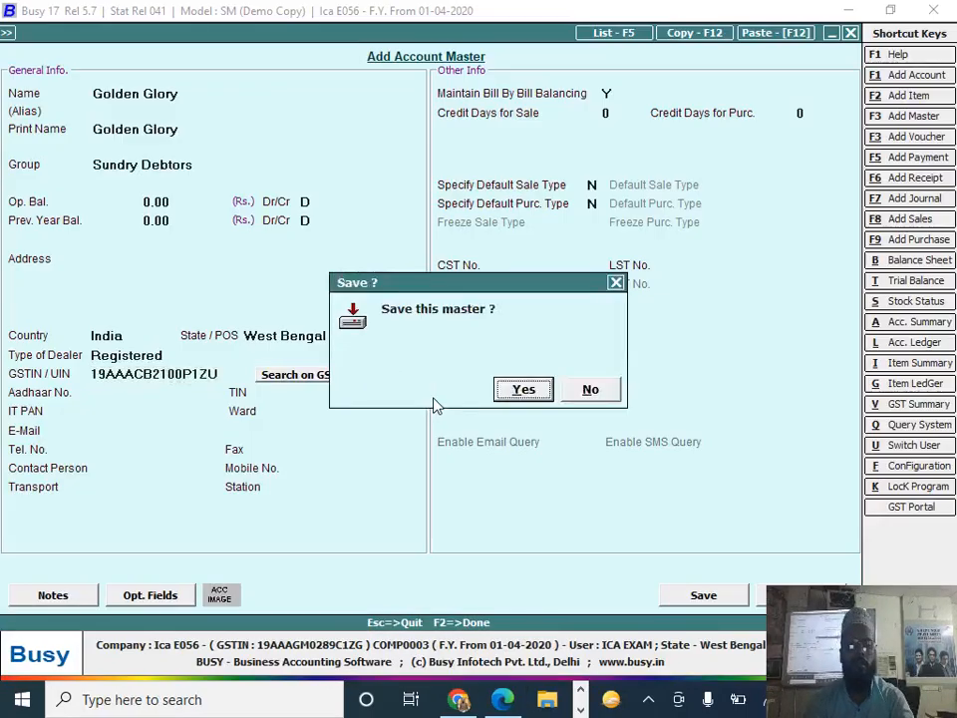
key("Return")
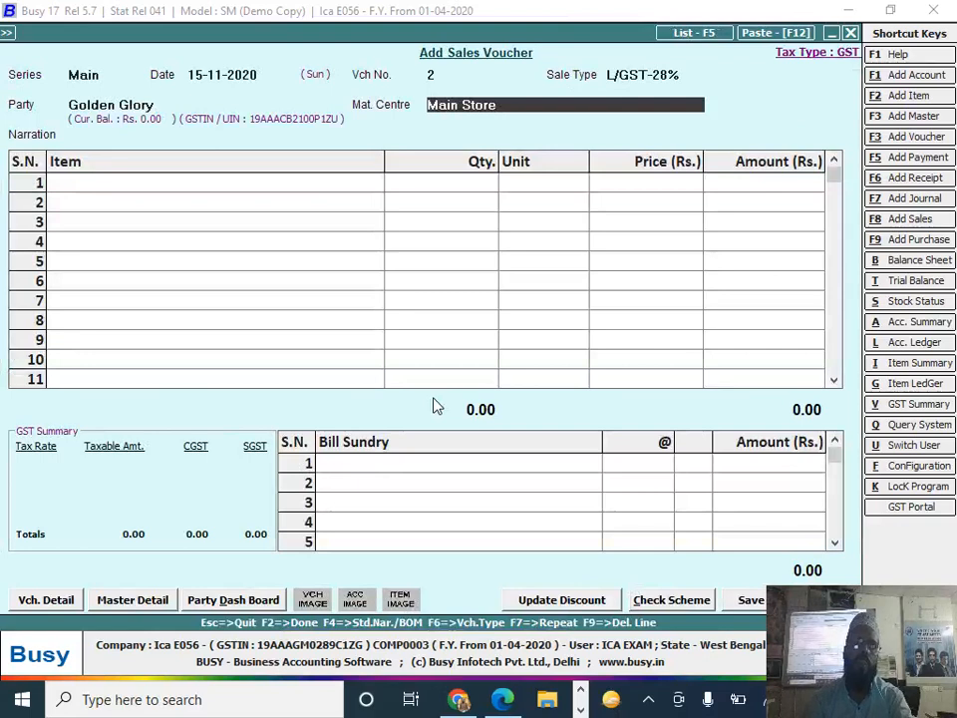
- Enter Nivia Moistrizer as the first item of the sales voucher with quantity 35 Pcs. at the question 7 price of 290
left_click(604, 231)
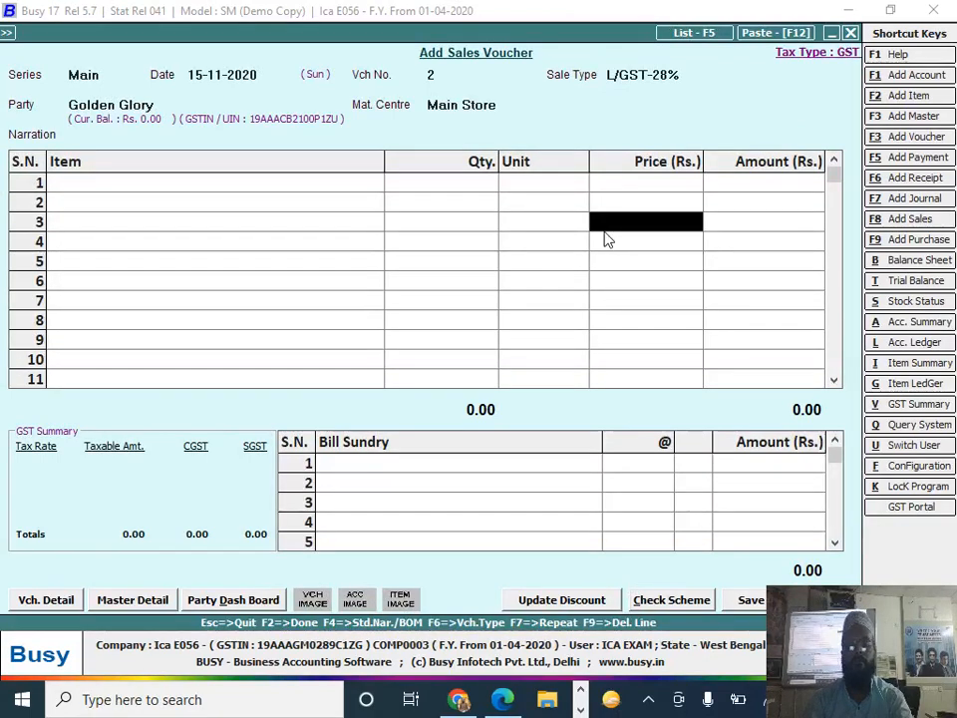
left_click(249, 190)
key("Return")
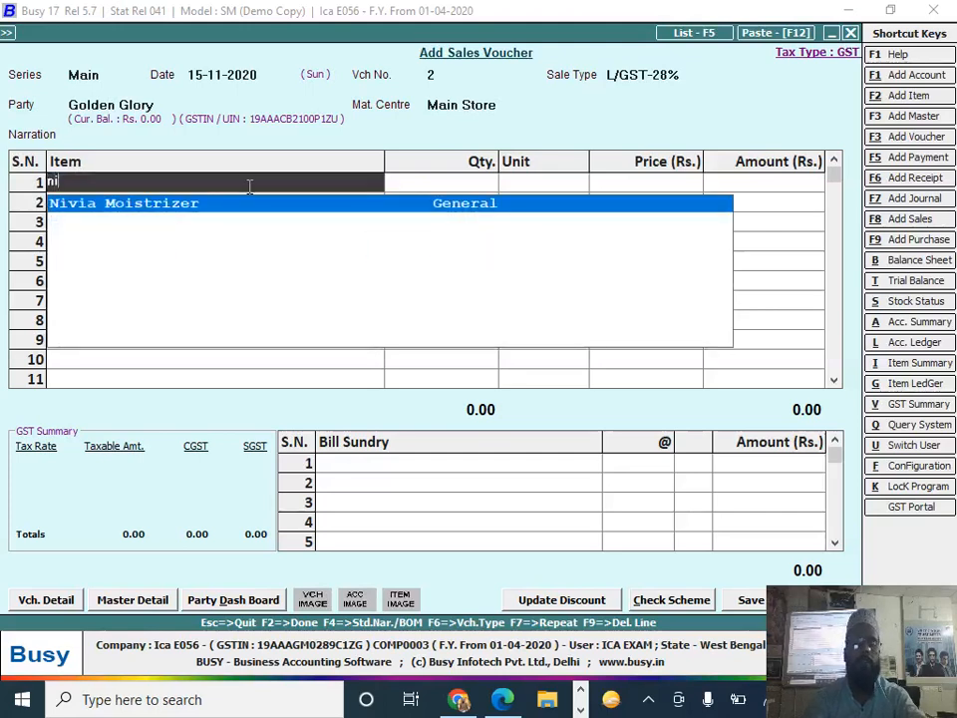
key("Return")
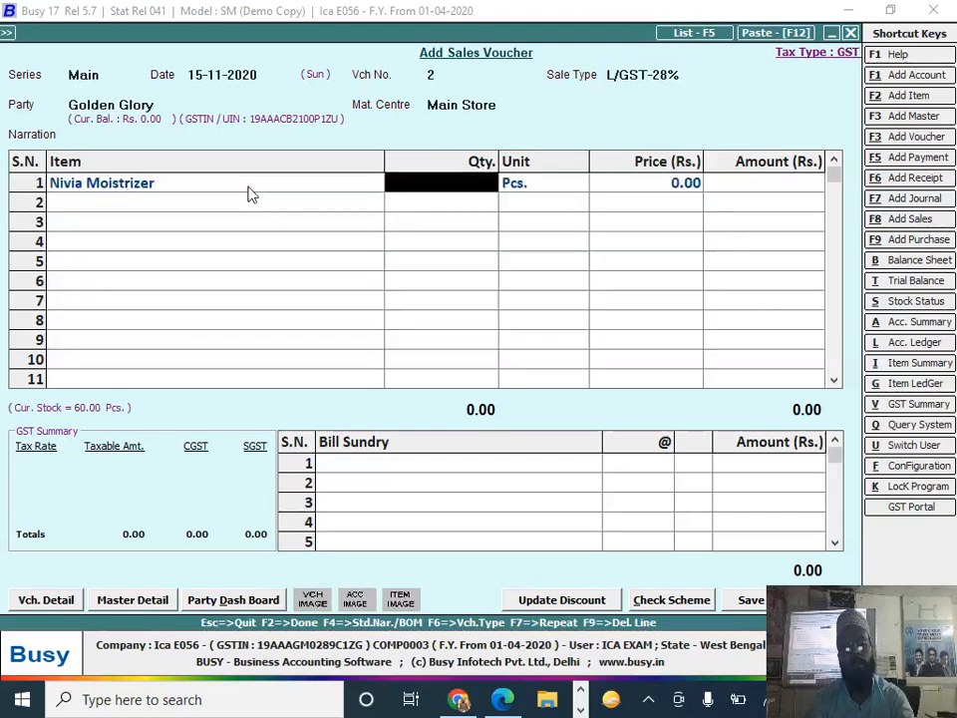
type("35")
key("Return")
key("Return")
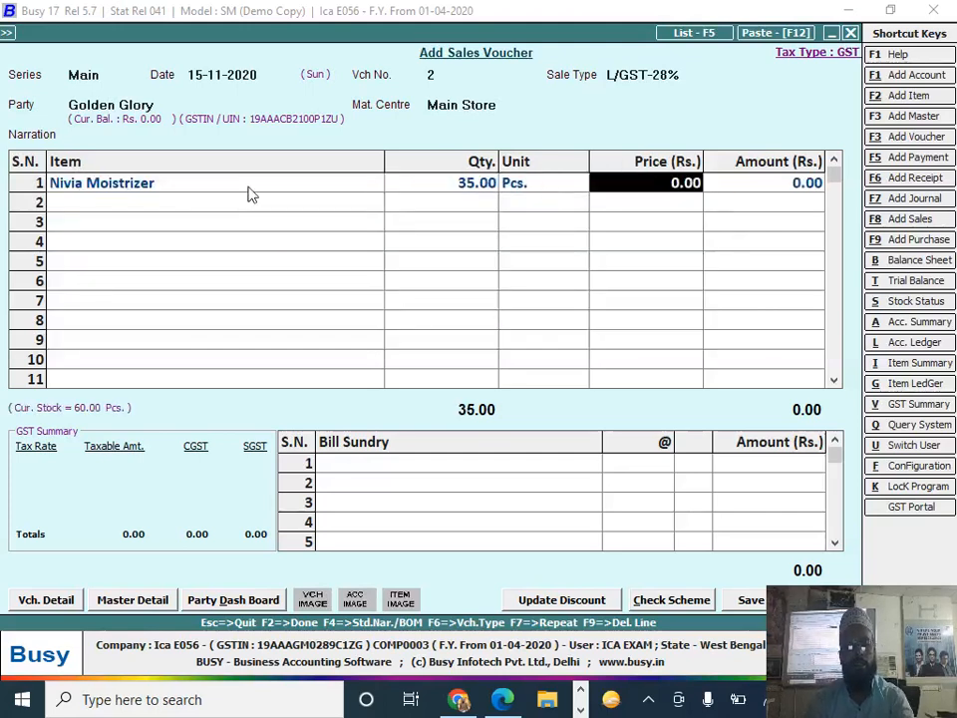
key("alt+Tab")
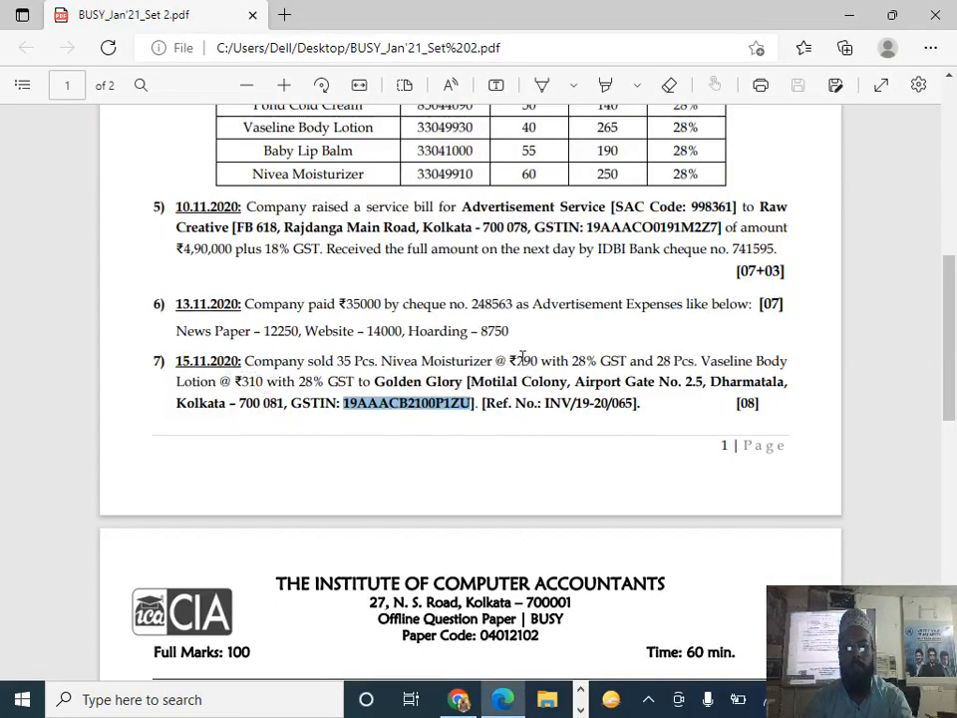
key("alt+Tab")
type("290")
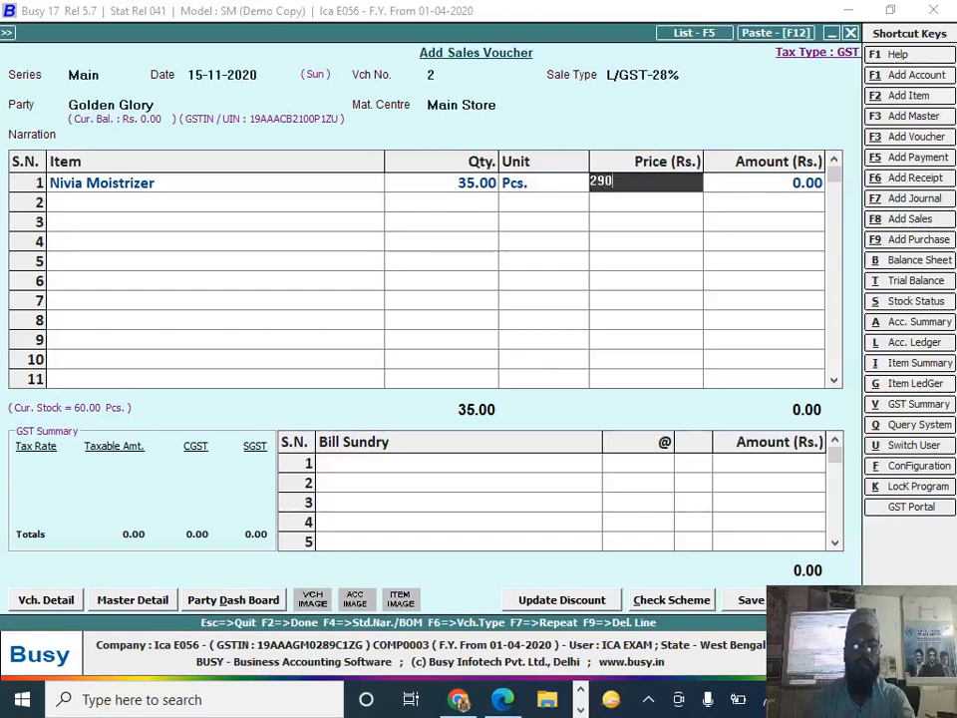
key("Return")
key("Return")
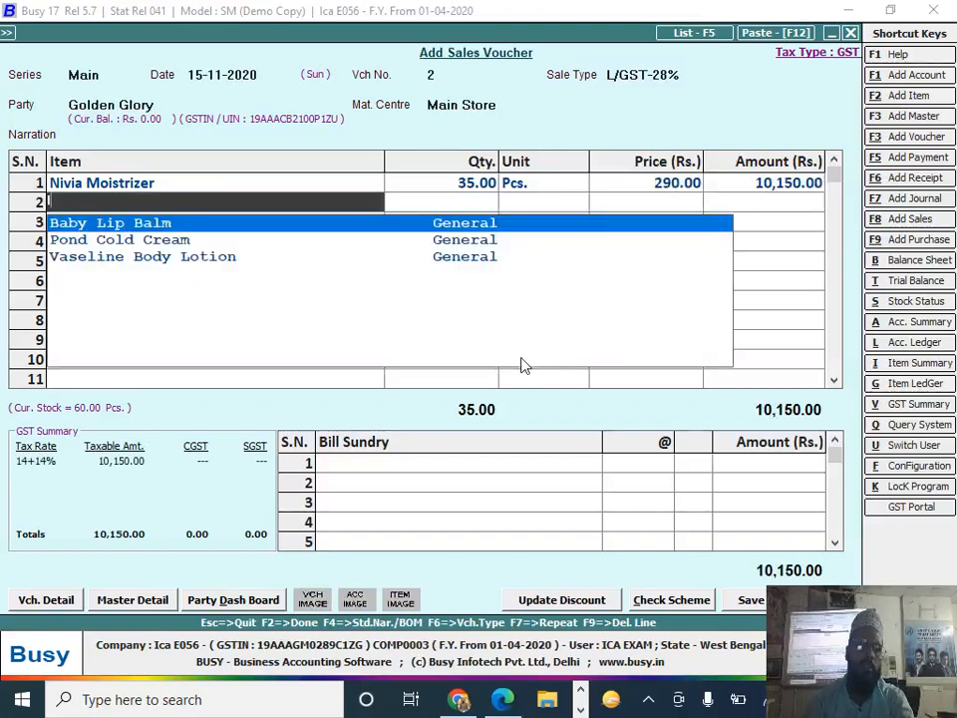
- Add Vaseline Body Lotion as the second item with quantity 28 Pcs. at price 310 and finish the item list
key("Down")
key("Down")
key("Return")
key("alt+Tab")
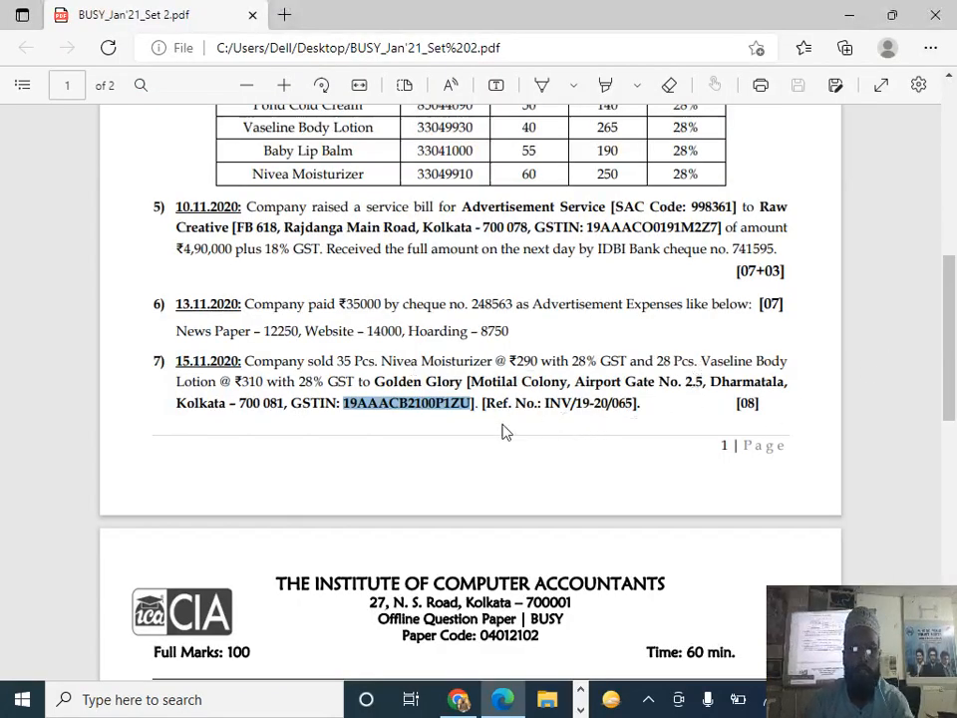
key("alt+Tab")
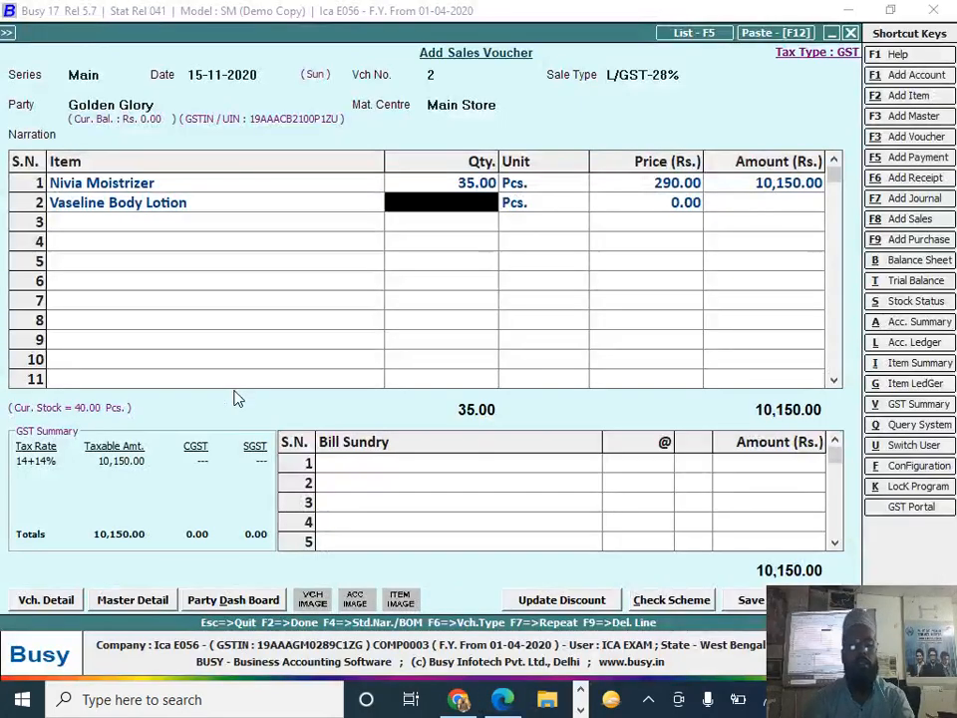
type("28")
key("Return")
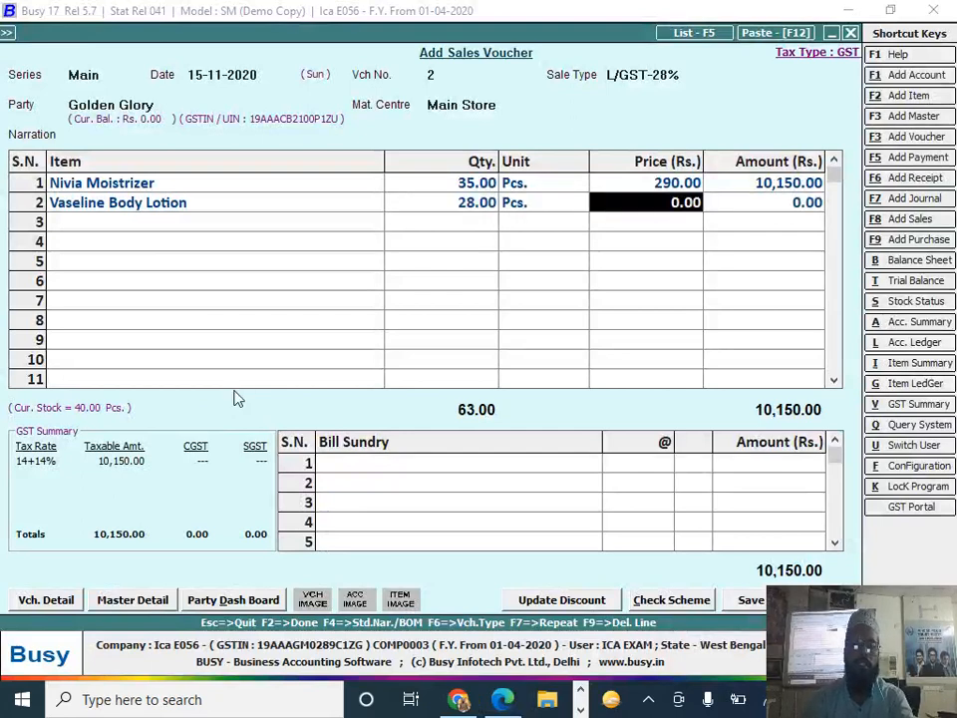
type("310")
key("Return")
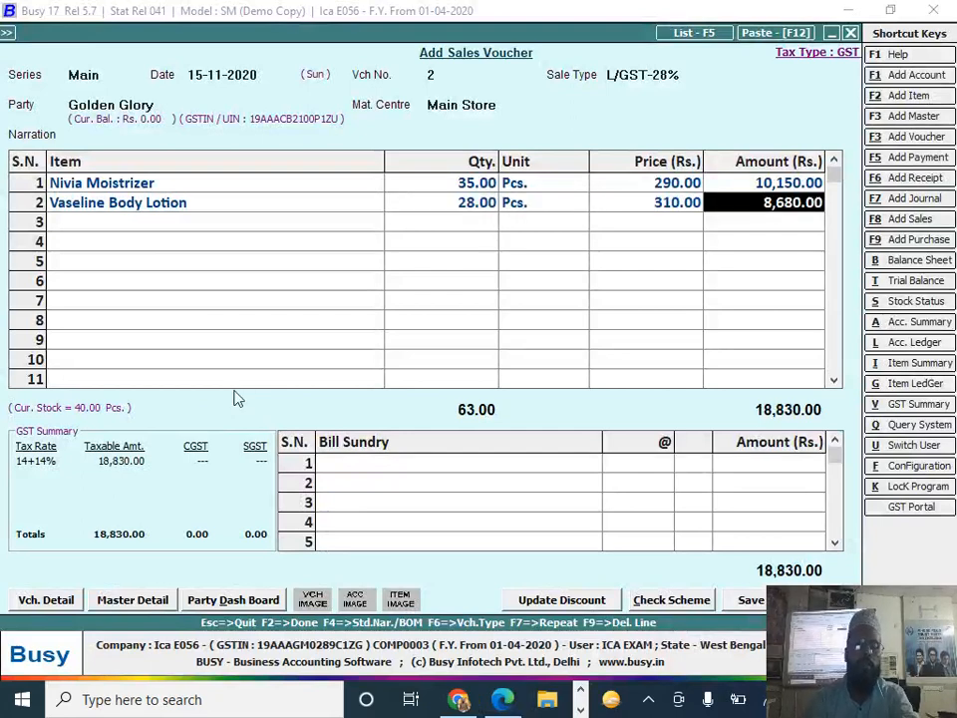
key("Return")
key("Return")
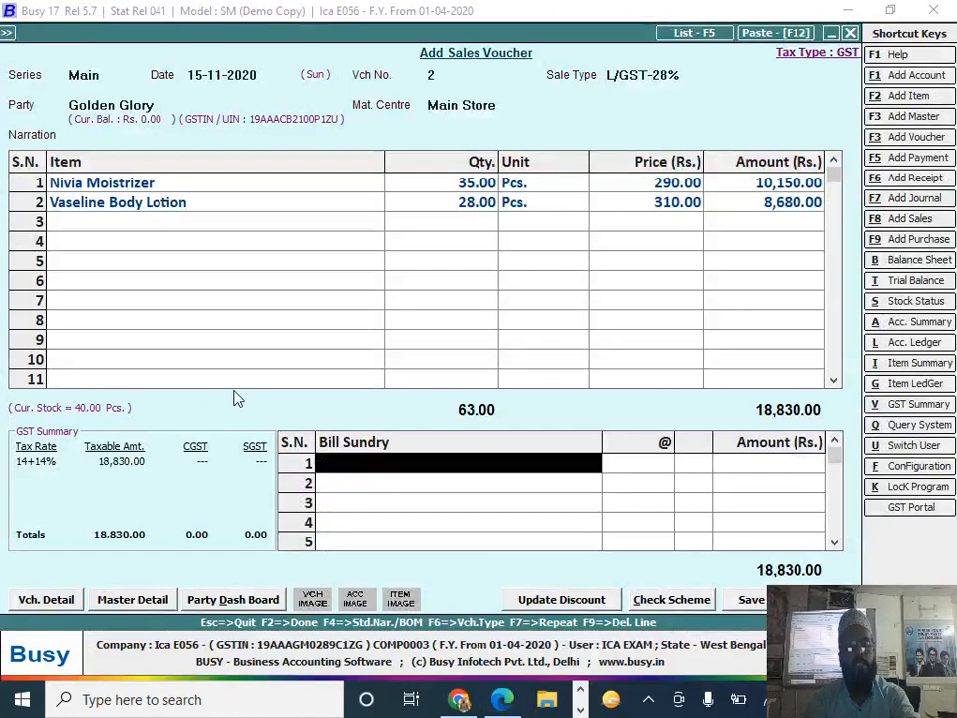
- Add CGST and SGST to the sales voucher as bill sundries at 14% each
type("cg")
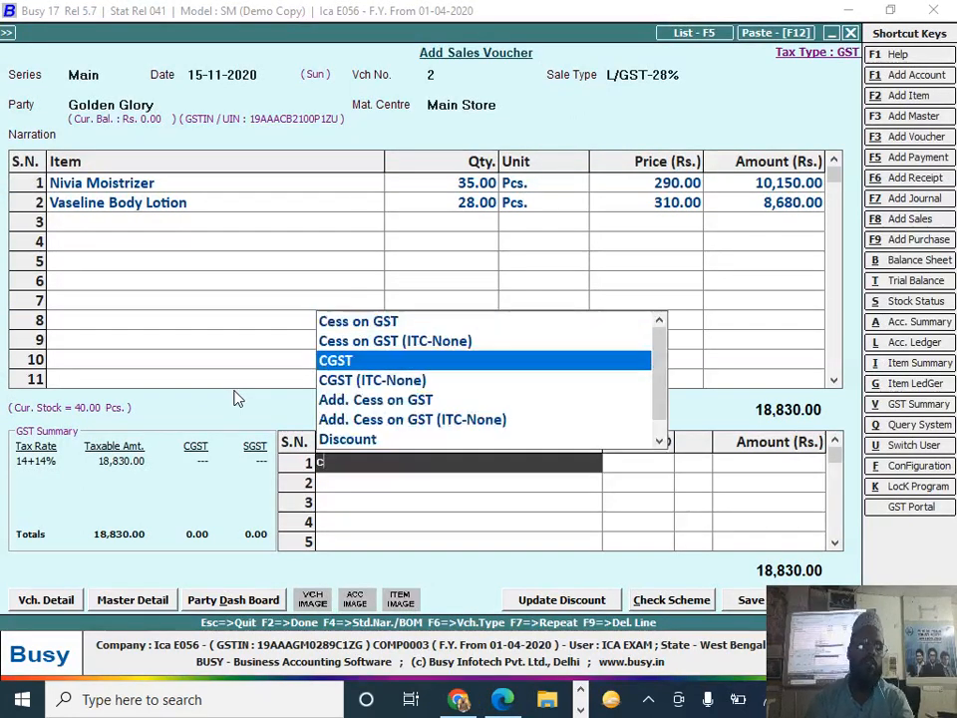
key("Return")
key("Return")
key("Return")
type("s")
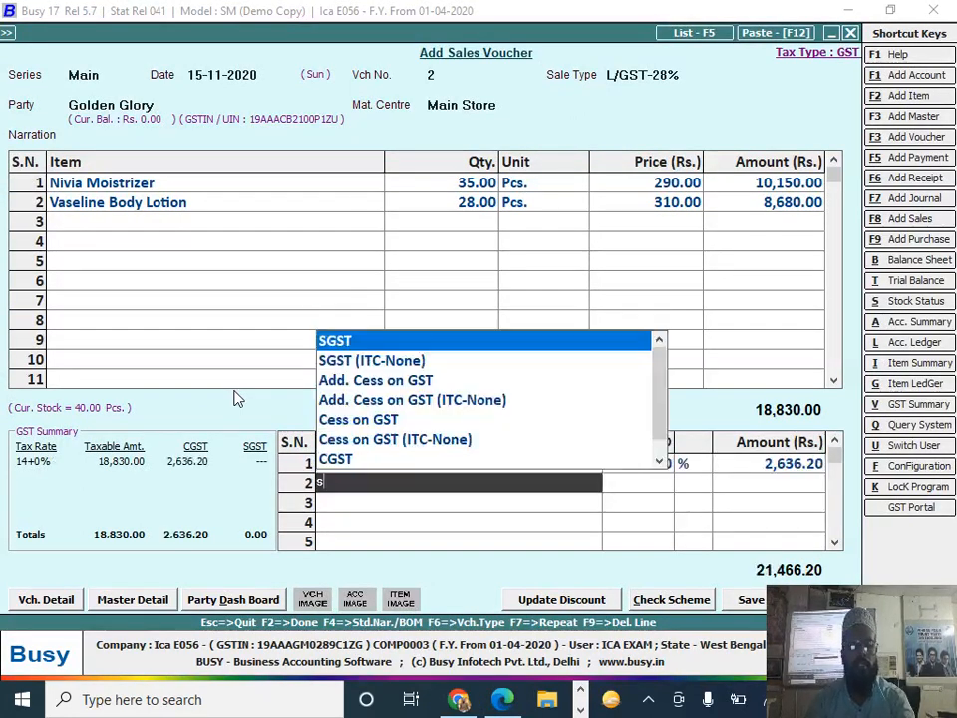
key("Down")
key("Up")
key("Return")
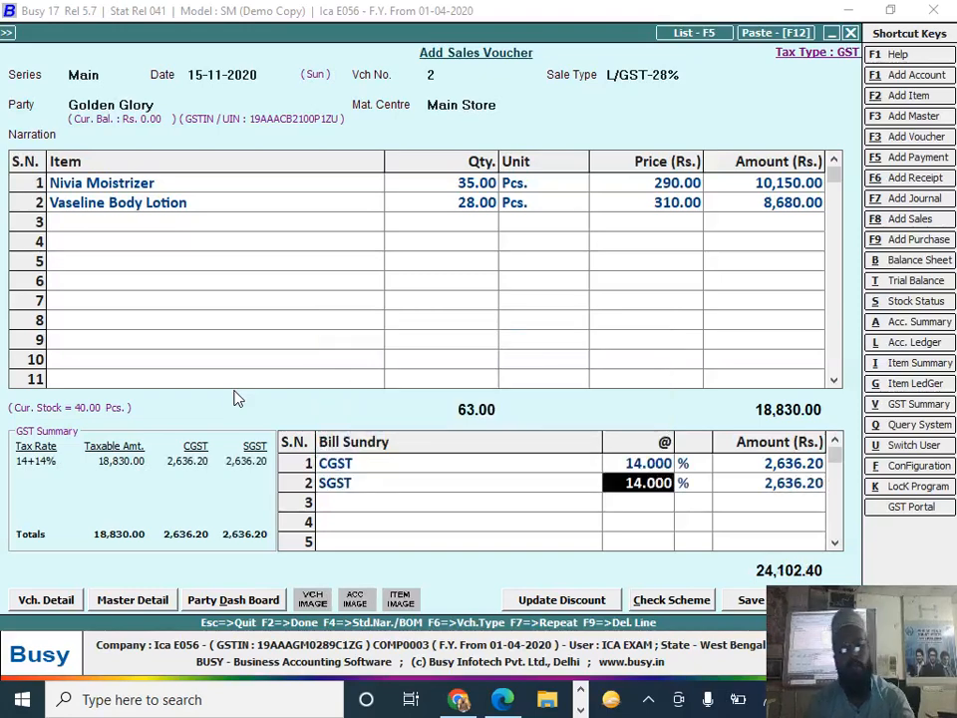
- Save the sales voucher without allocating the sales amount to cost centres and without printing the invoice
key("F2")
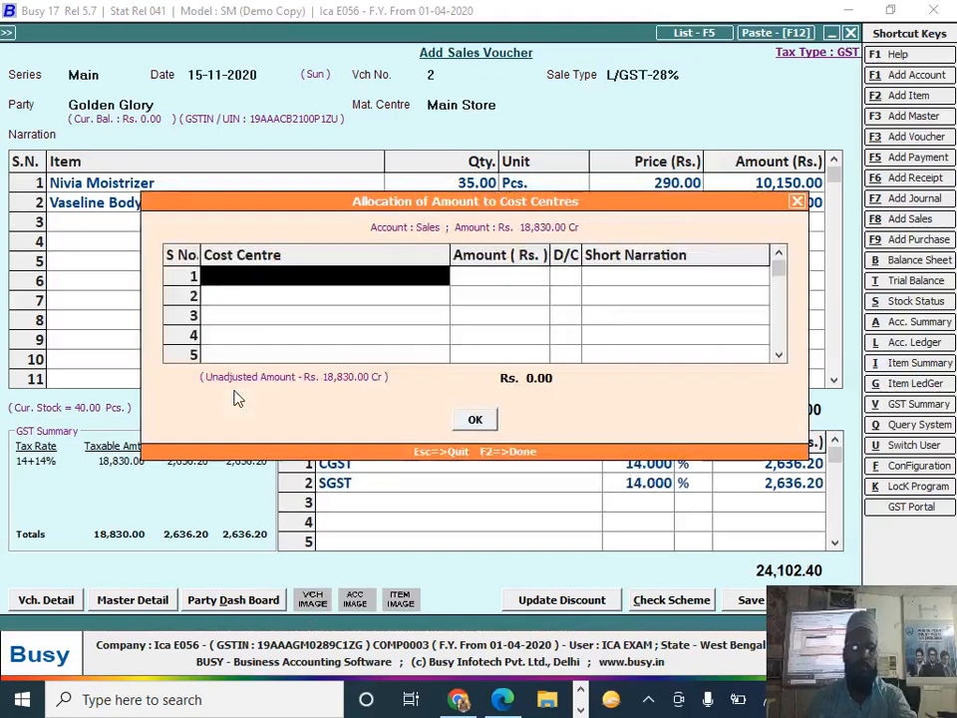
key("Escape")
key("F2")
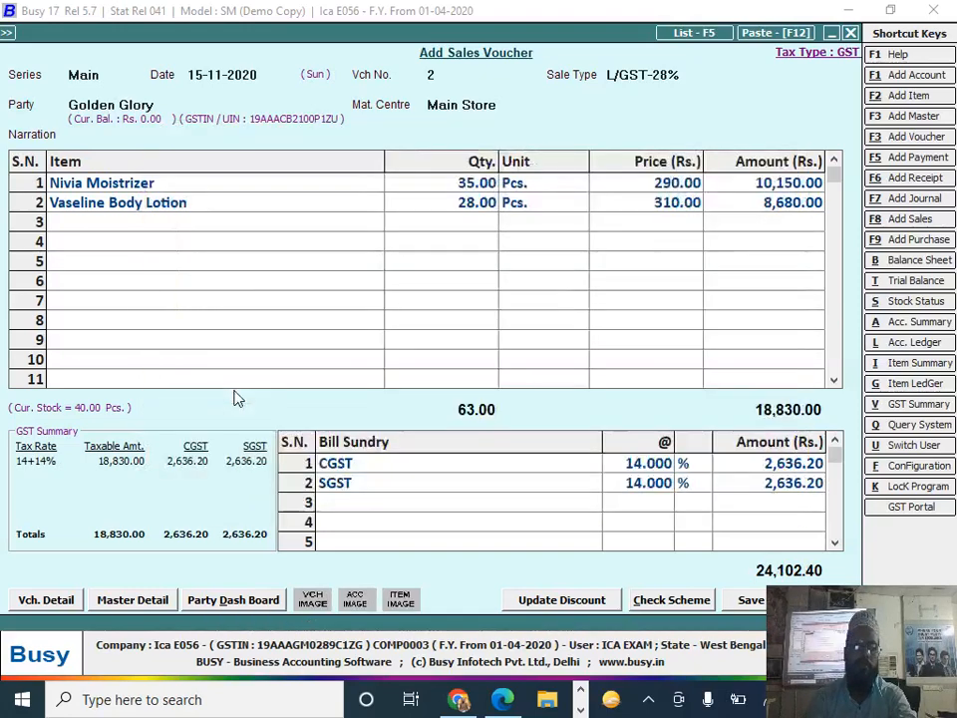
key("Return")
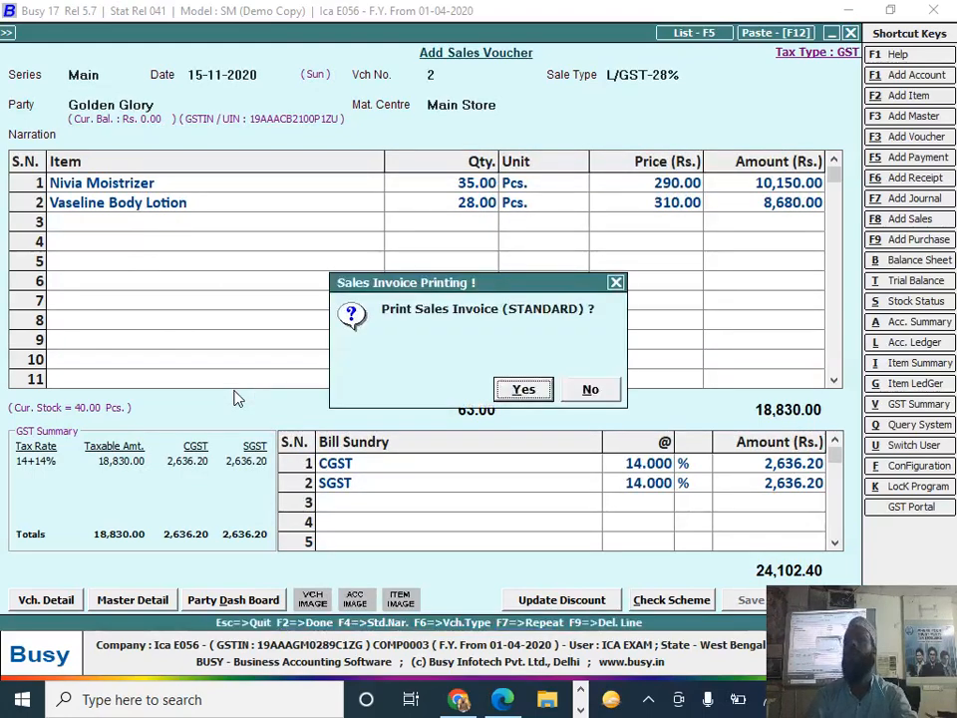
key("n")
- Read question 8 in the exam PDF about creating a Combo Pack on 18.11.2020
key("F5")
key("alt+Tab")
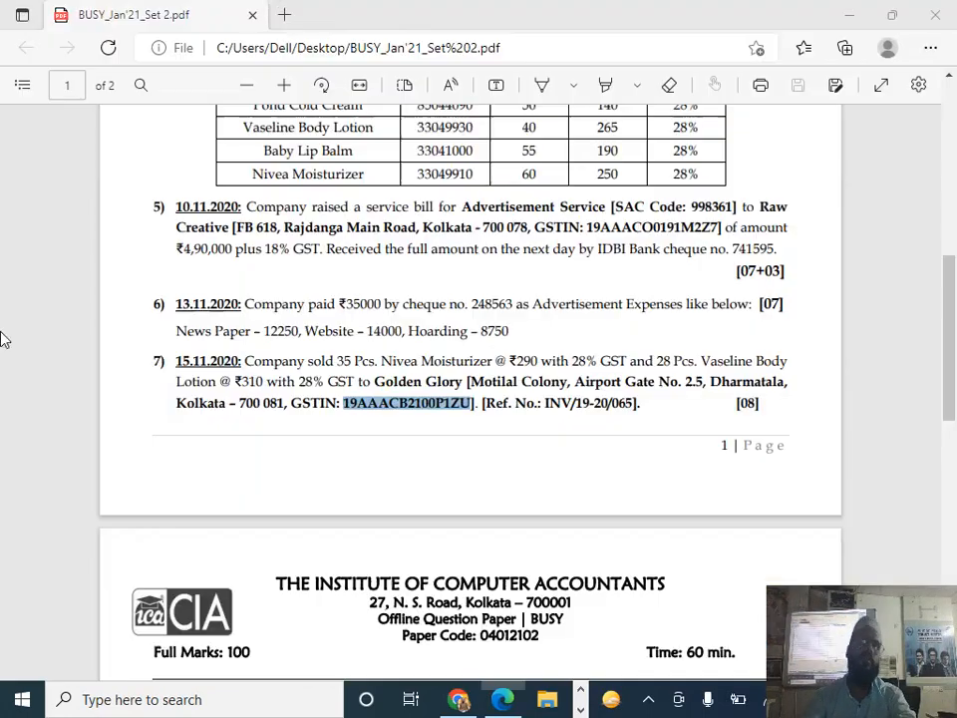
scroll(570, 357, "down", 2)
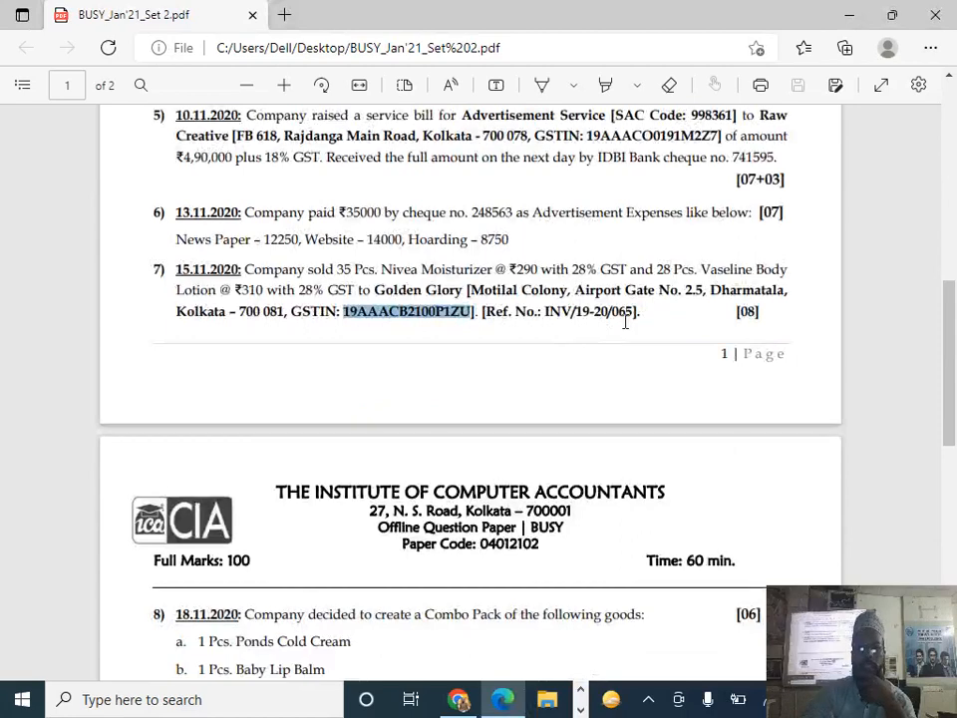
scroll(626, 318, "down", 2)
scroll(604, 323, "down", 4)
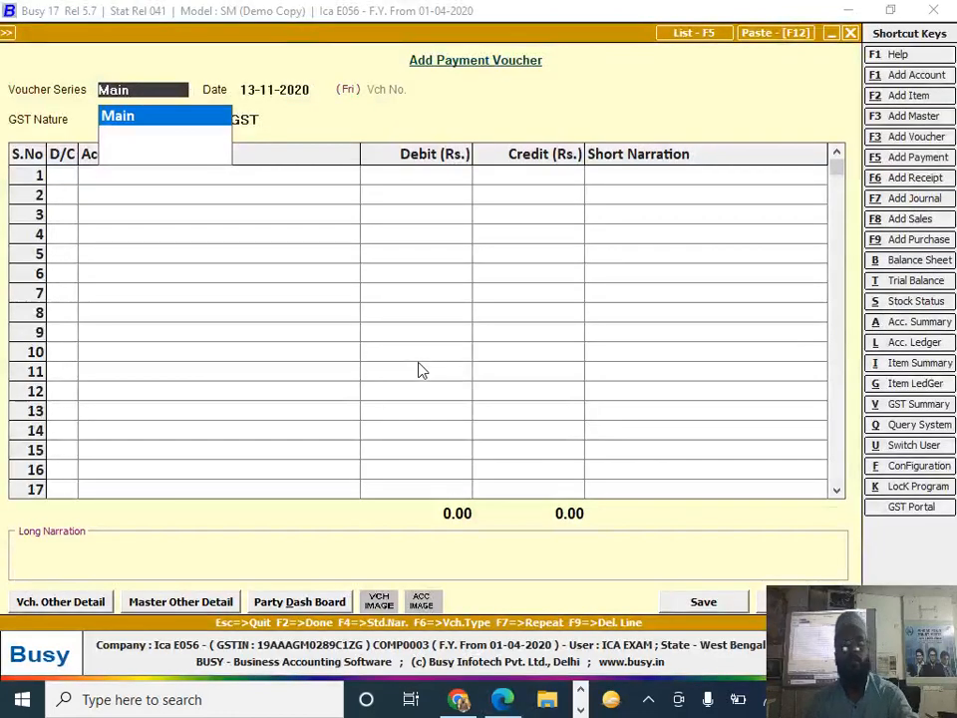
- Quit the blank payment voucher and start adding a new Bill of Material master
key("Escape")
key("y")
key("Escape")
key("Left")
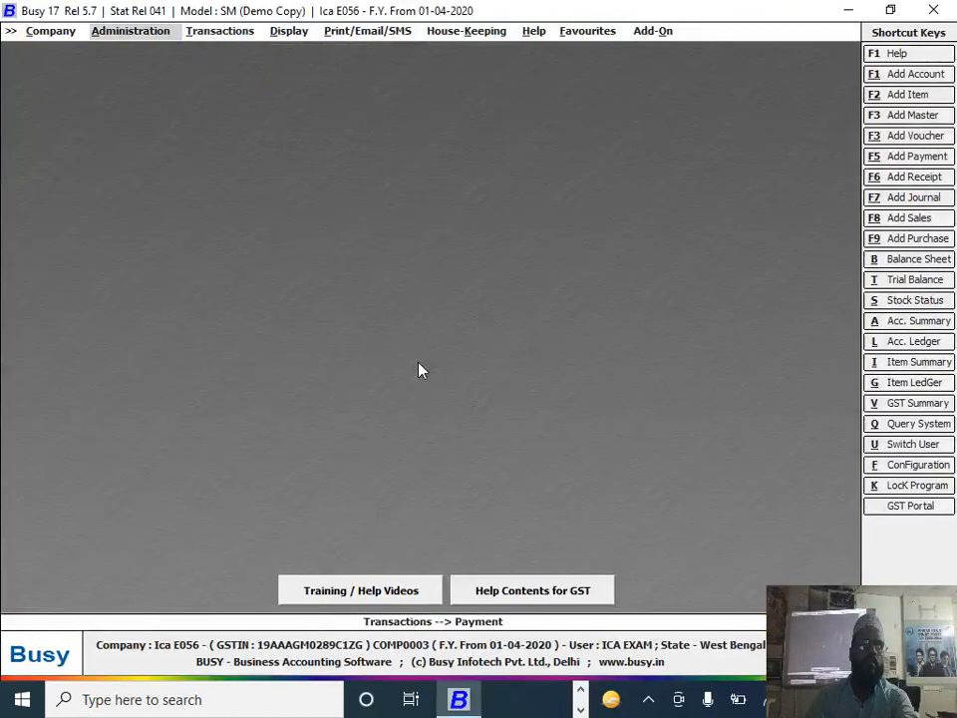
key("Return")
key("Up")
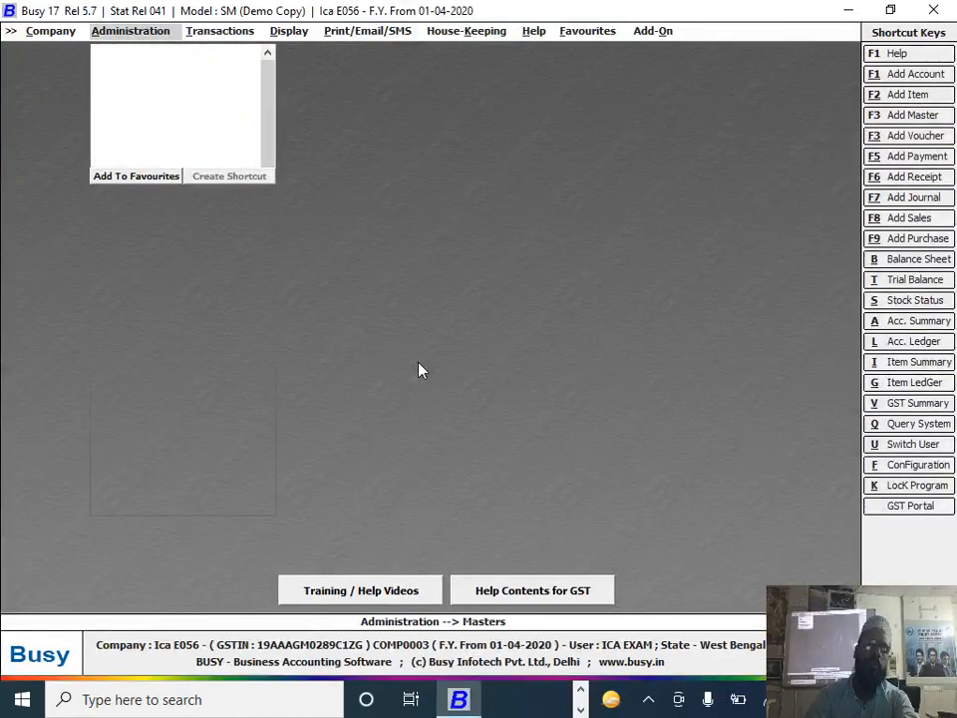
key("Return")
key("Down")
key("Down")
key("Down")
key("Down")
key("Down")
key("Down")
key("Down")
key("Down")
key("Down")
key("Down")
key("Down")
key("Down")
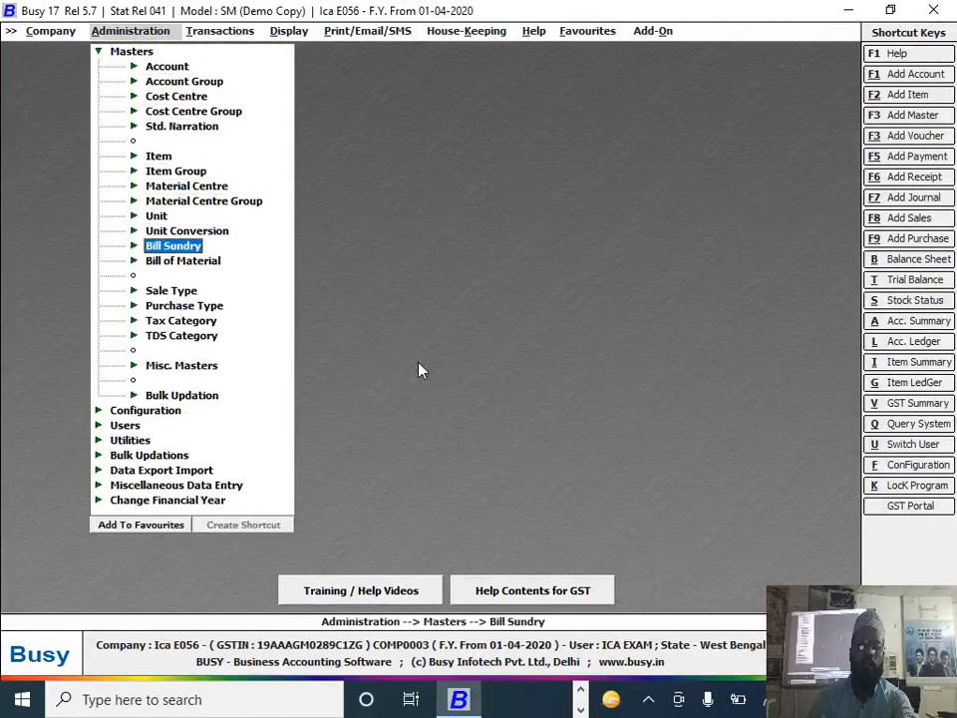
key("Return")
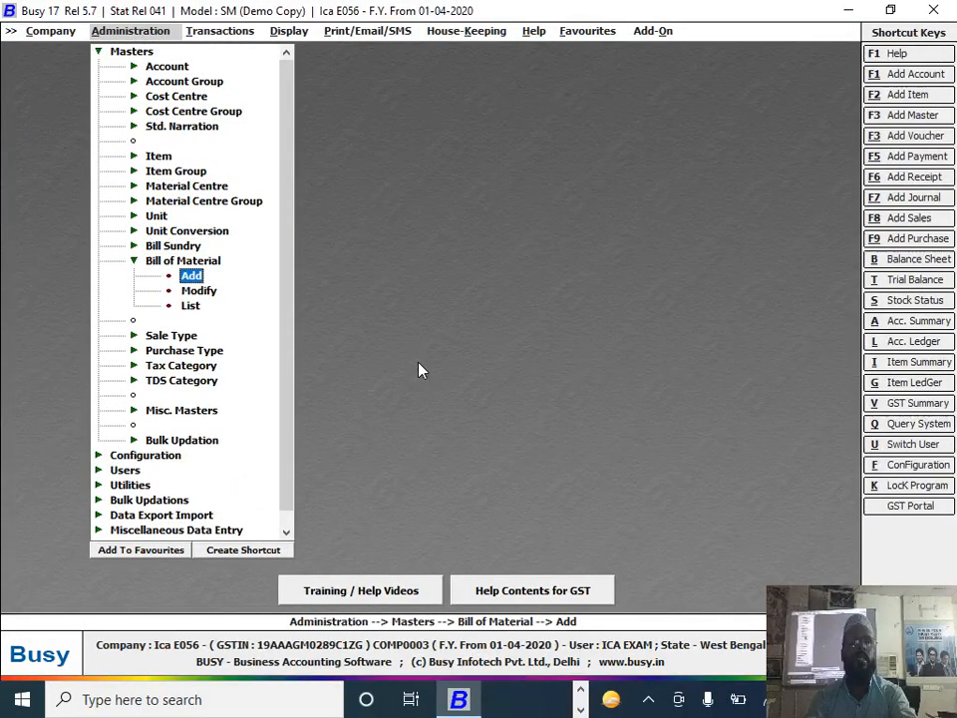
key("Return")
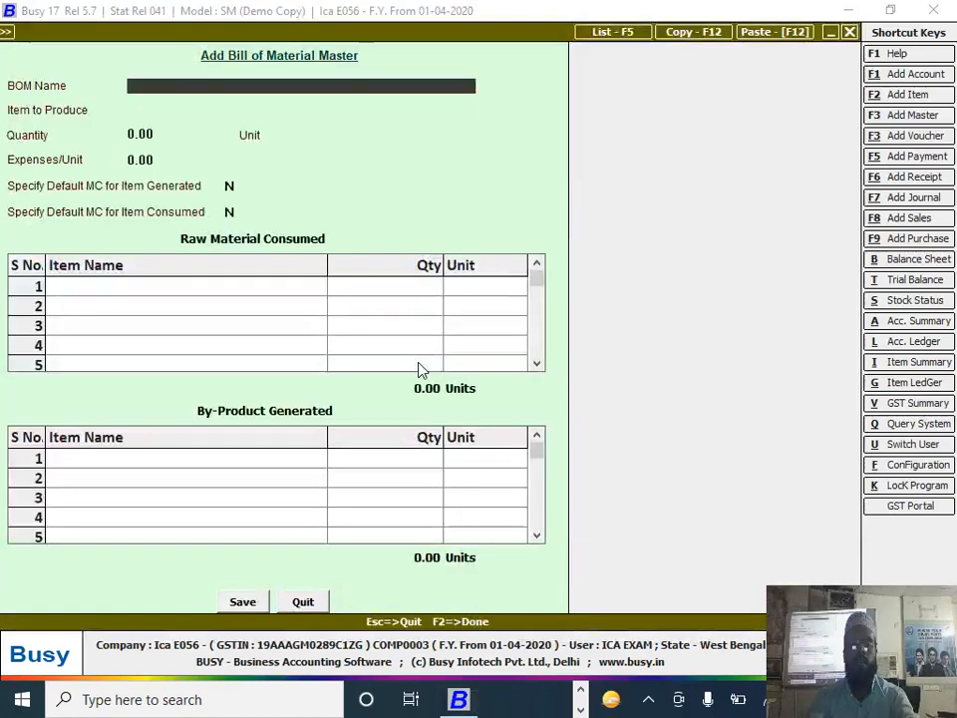
- Name the new bill of material Combo Pack
type("combo ")
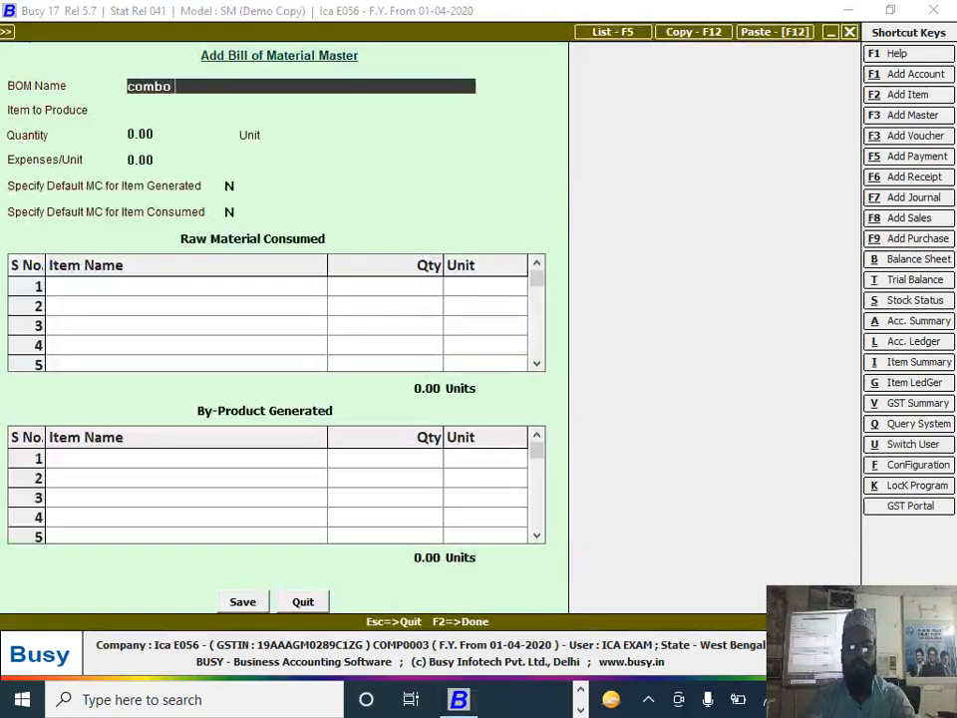
type("pack")
key("Return")
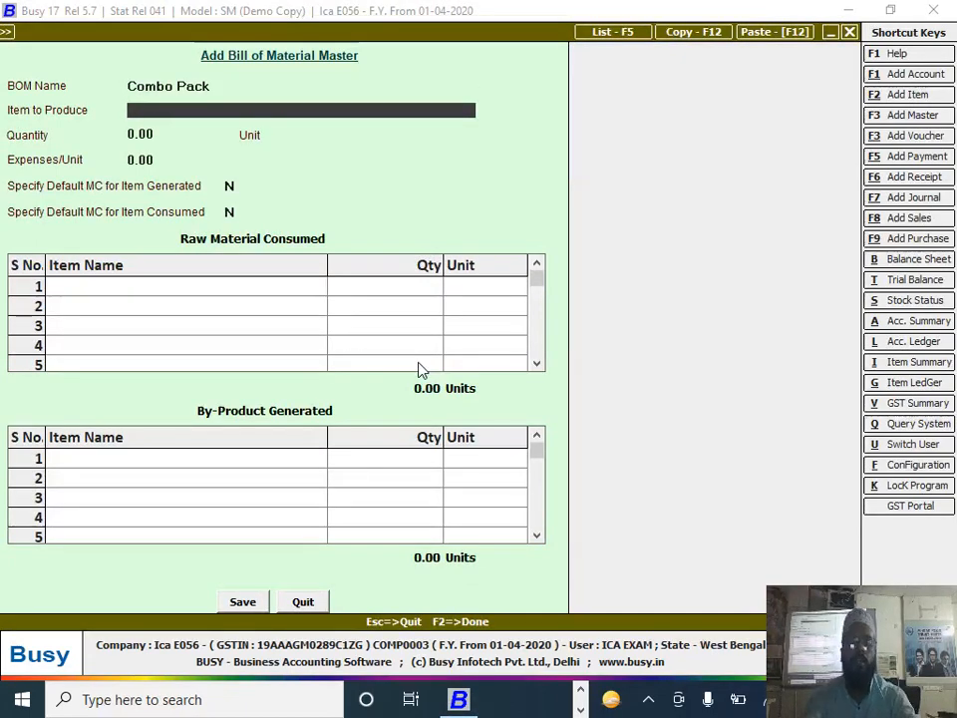
- Create a new item named Combo Pack in the General group with Pcs. as its unit
key("F2")
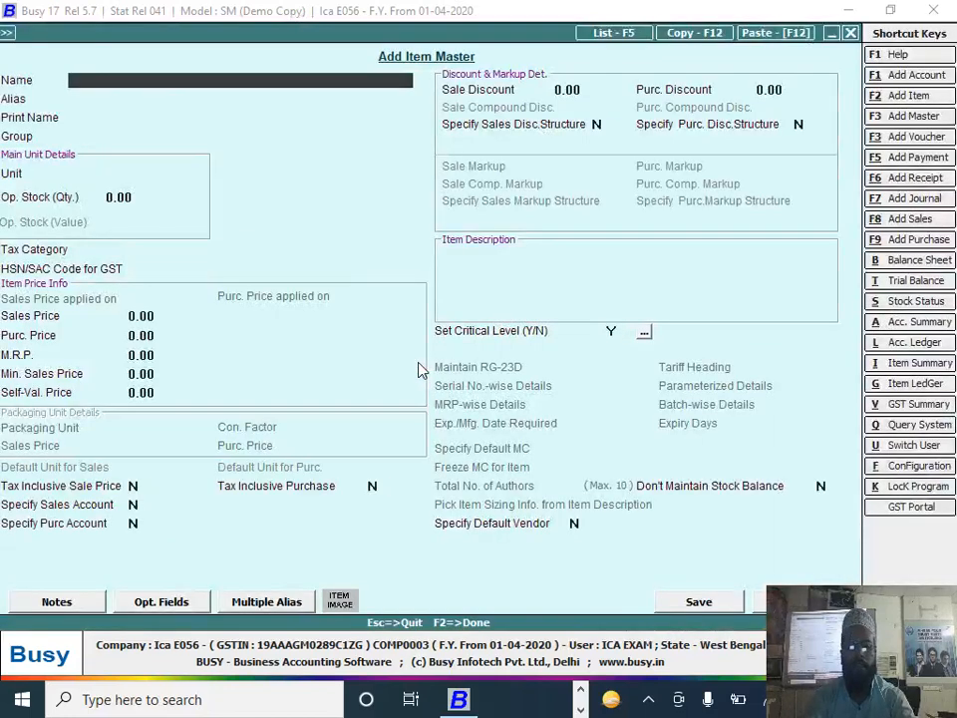
type("combo p")
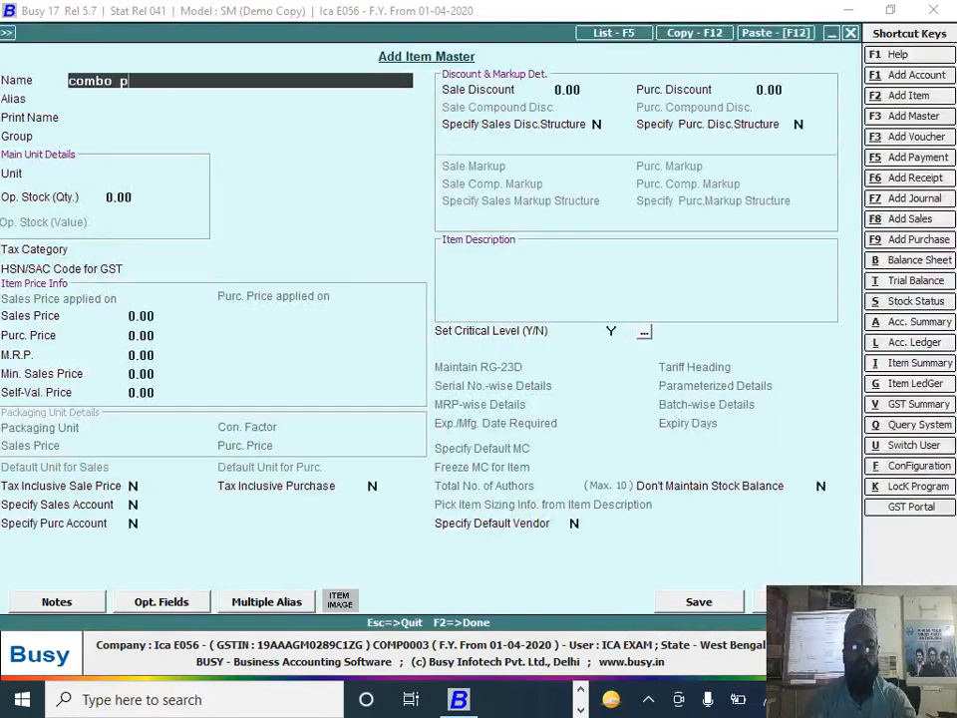
type("ack")
key("Return")
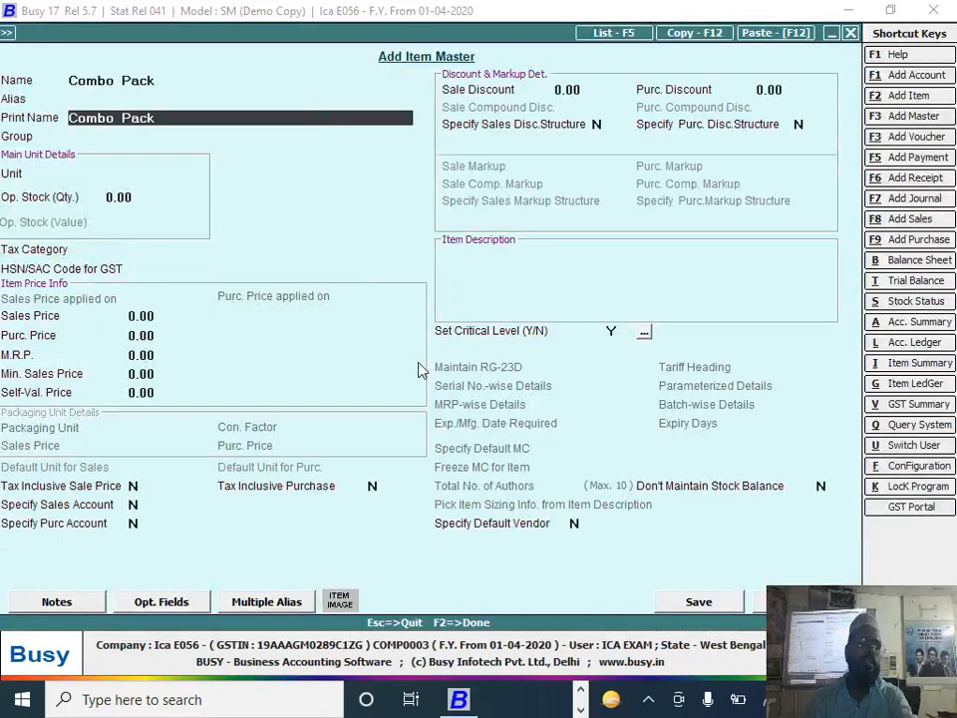
key("Return")
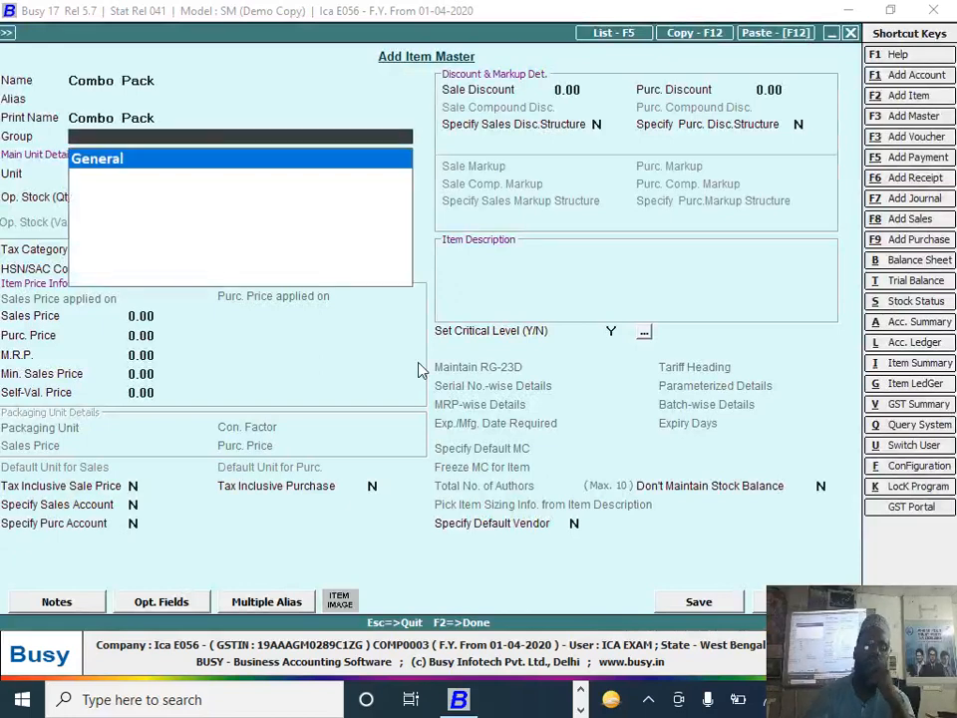
key("Return")
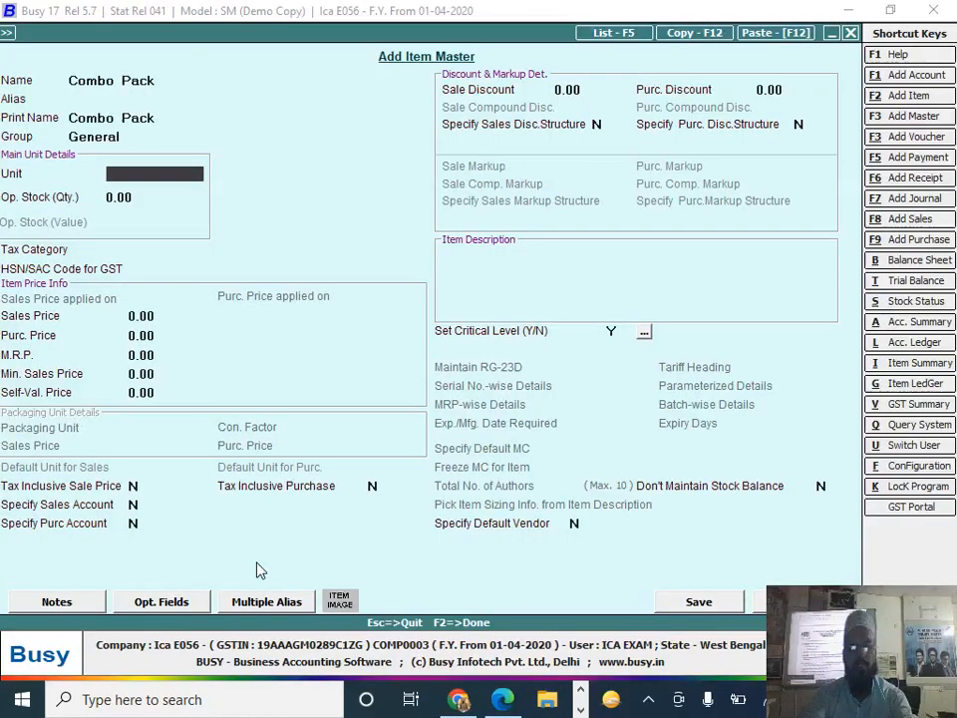
type("pc")
key("Return")
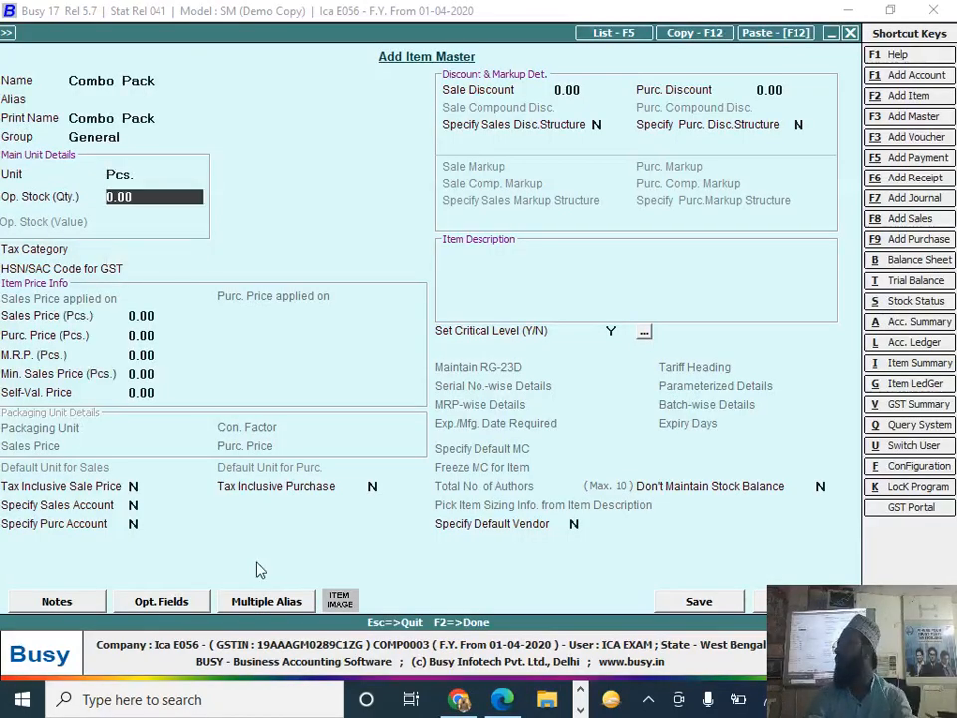
- Save the Combo Pack item master without an HSN/SAC code
key("F2")
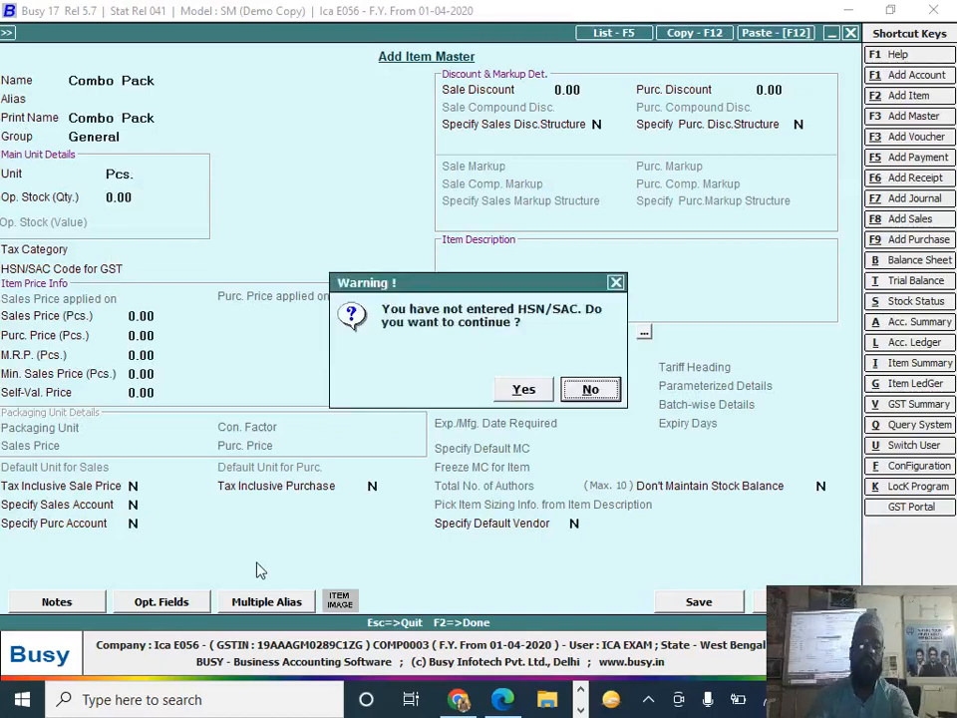
key("Left")
key("Return")
key("Right")
key("Left")
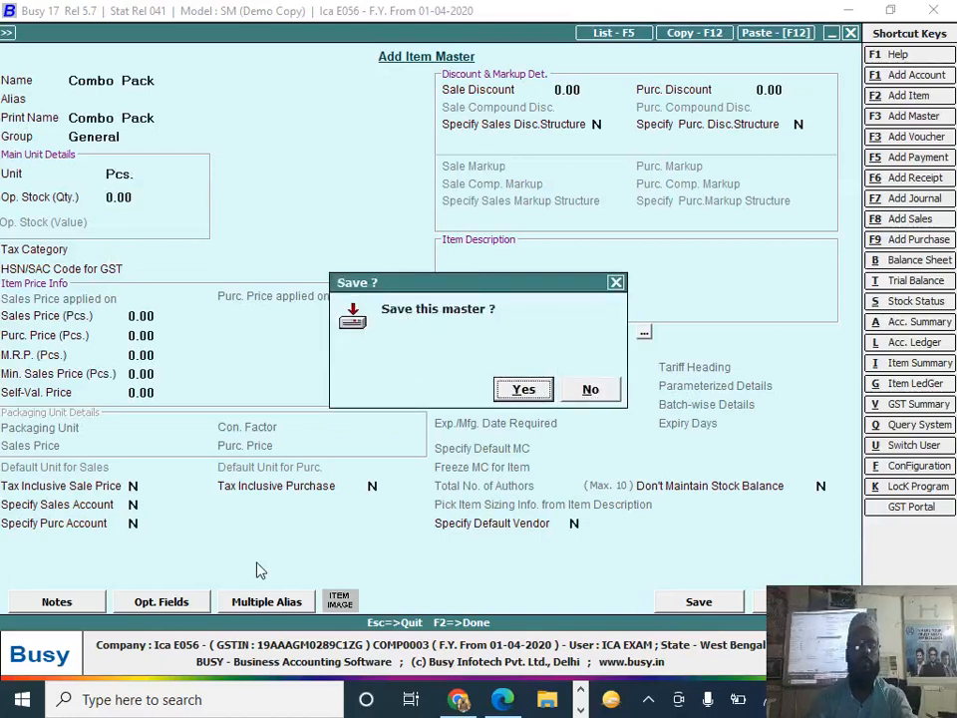
key("Return")
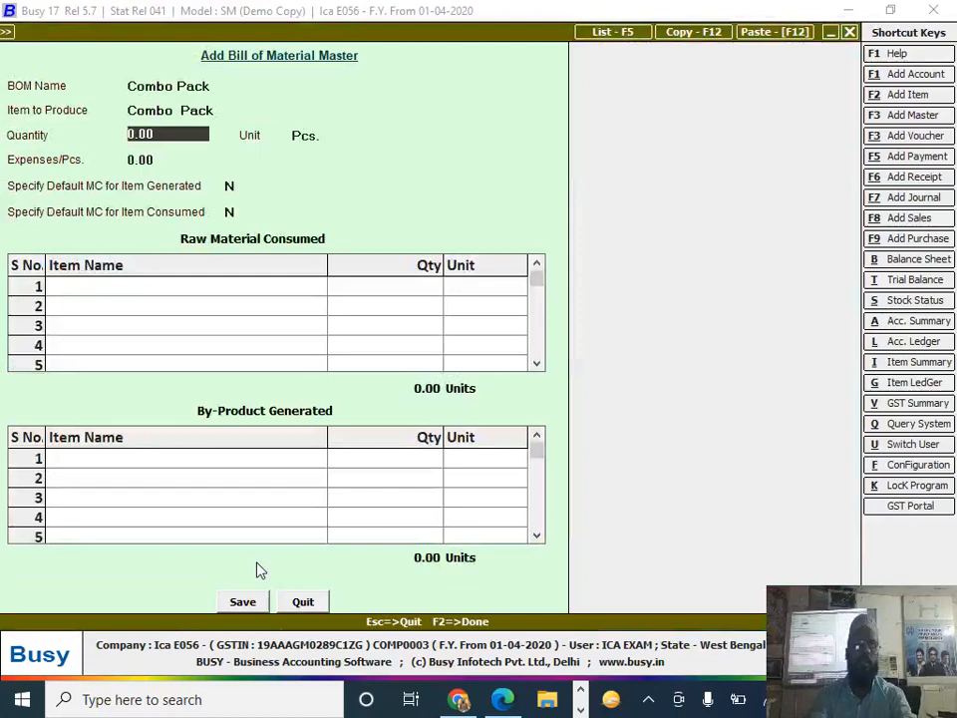
- Set the quantity to produce to 1 Pcs. and keep both default material centre options at N
type("1")
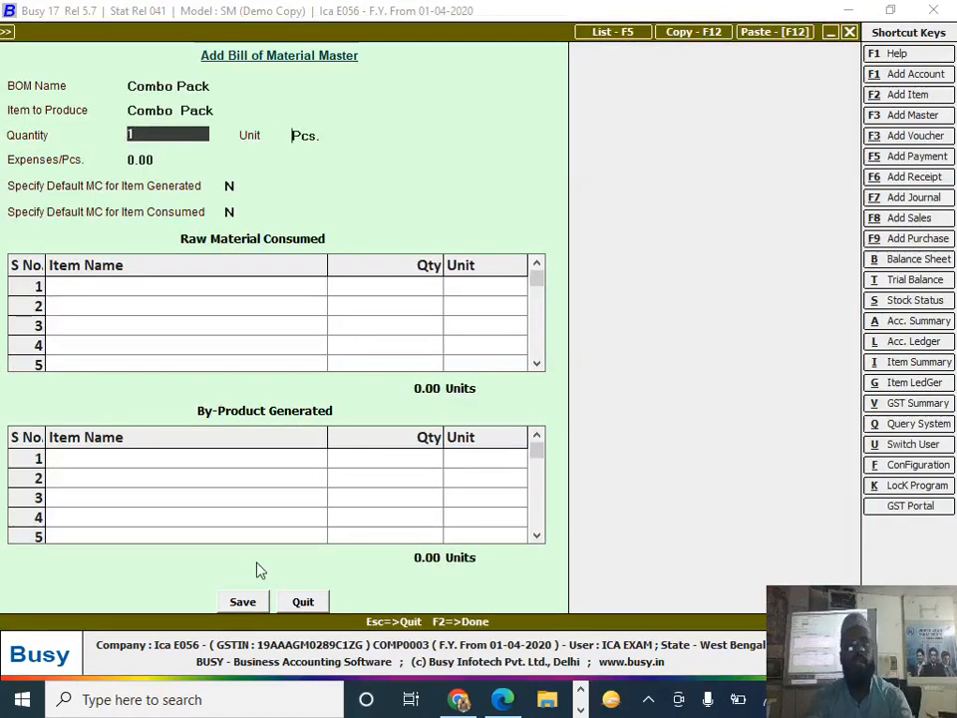
key("Return")
key("Return")
key("Return")
key("Return")
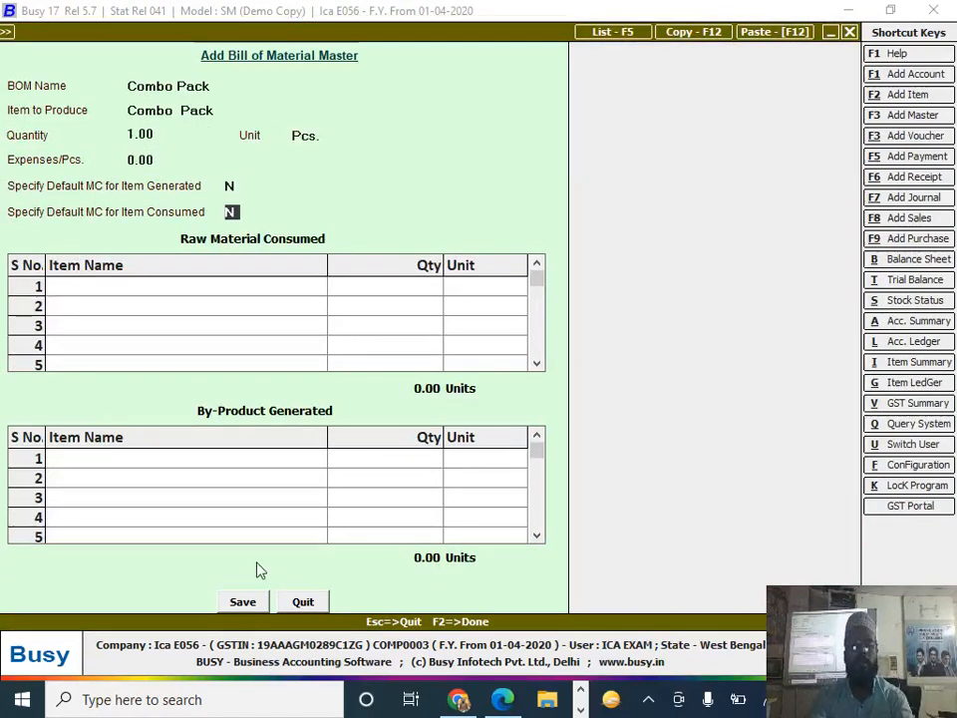
key("Return")
- Check question 8's goods in the exam PDF and add 1 Pcs. of Pond Cold Cream as the first raw material consumed
key("alt+Tab")
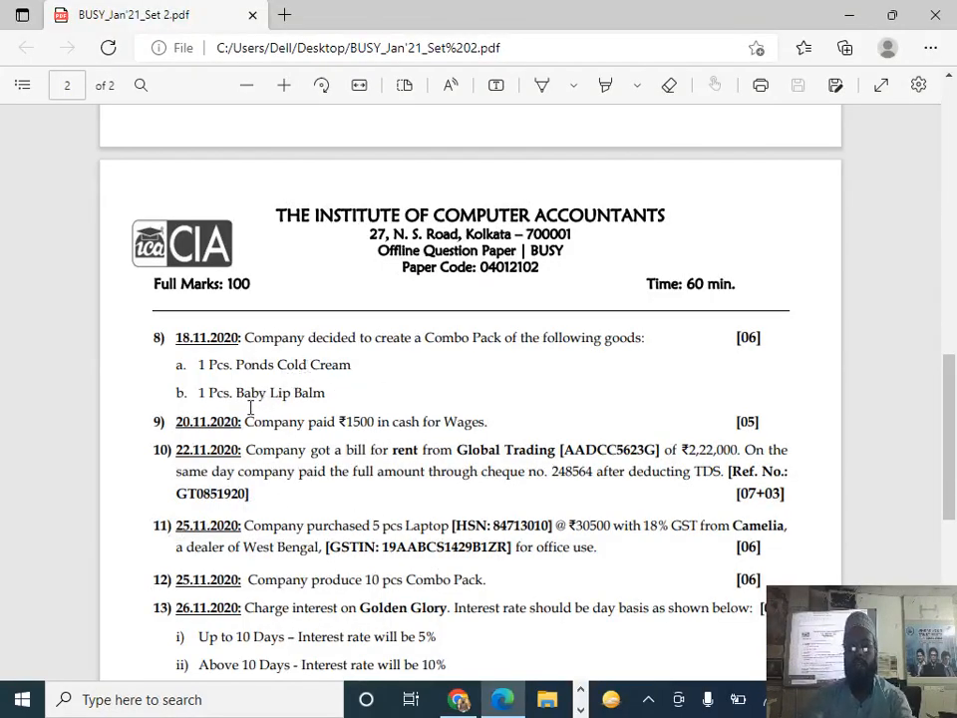
key("alt+Tab")
type("c")
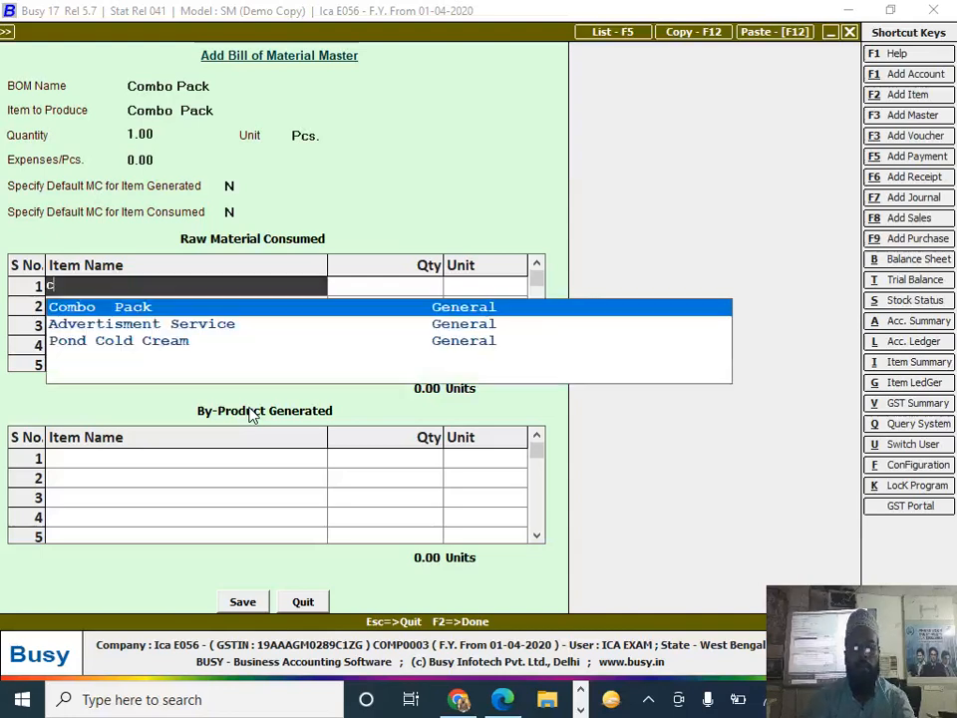
key("Down")
key("Down")
key("Return")
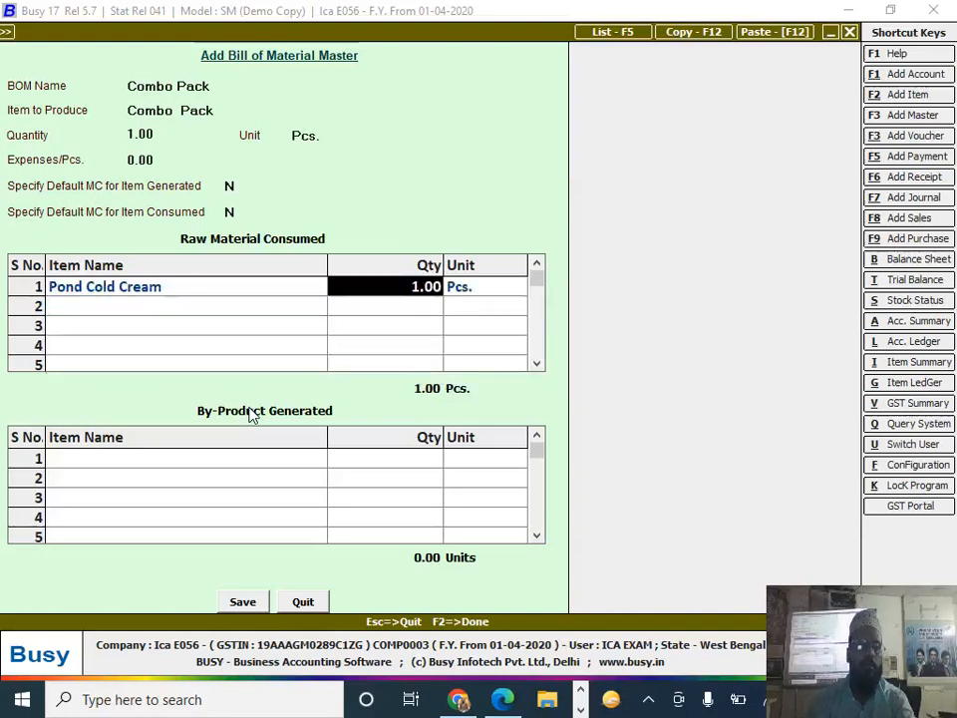
key("Return")
key("Return")
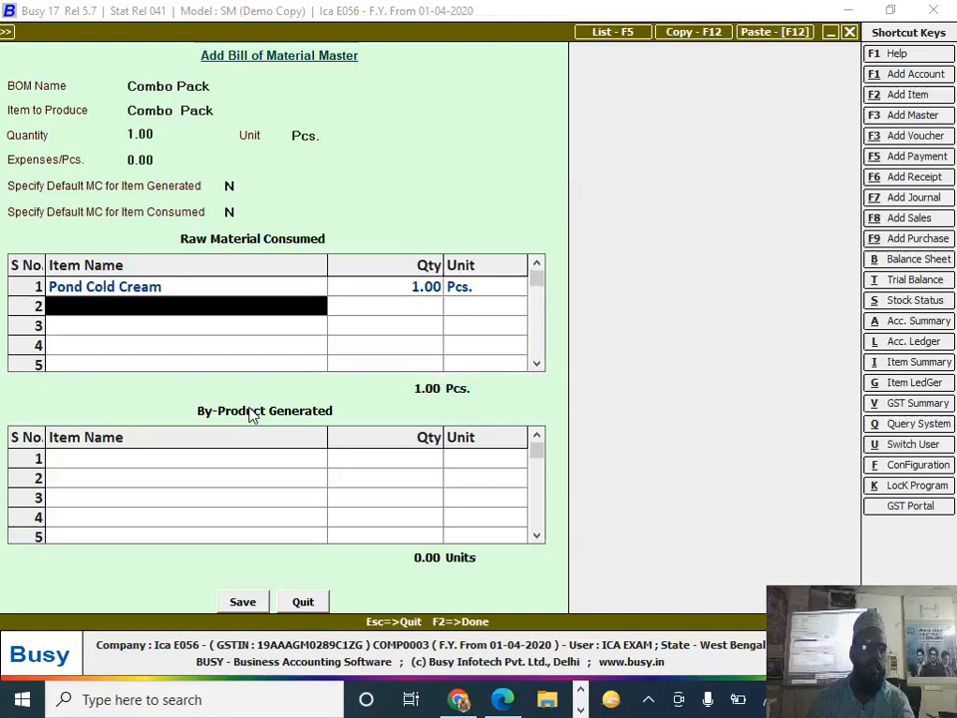
- Add 1 Pcs. of Baby Lip Balm as the second raw material and save the bill of material without by-products
type("n")
key("BackSpace")
type("ba")
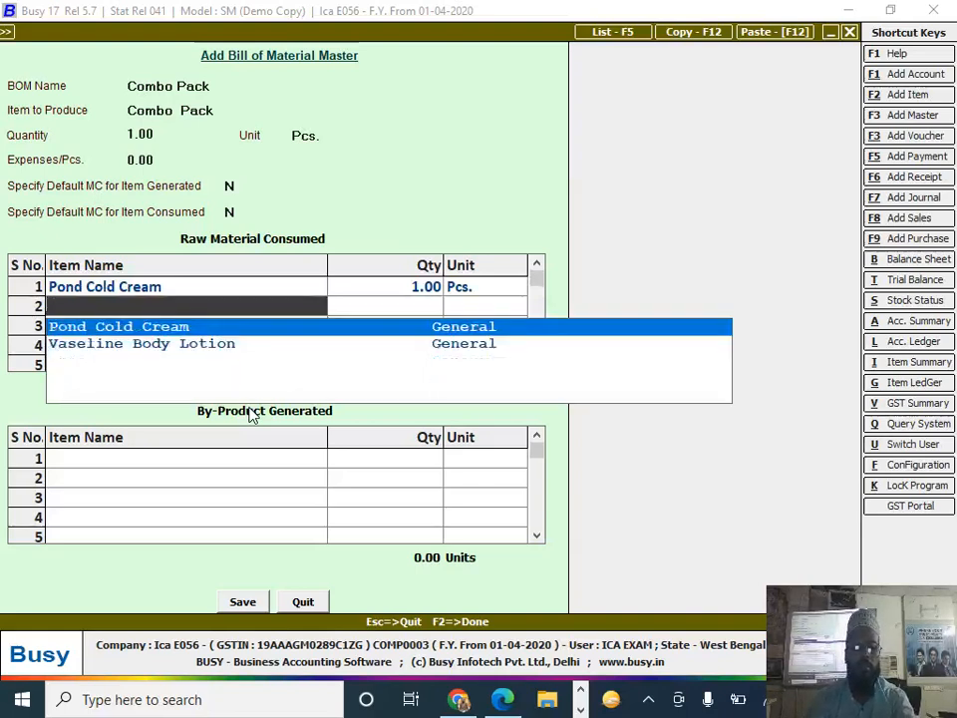
key("Return")
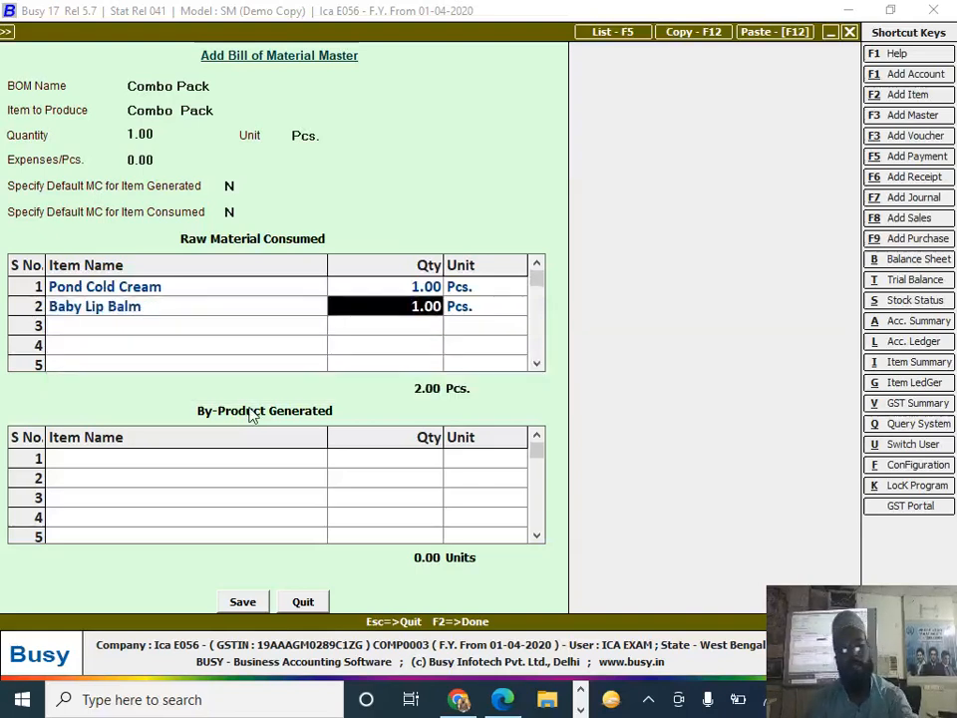
key("Return")
key("Return")
key("Return")
key("Return")
key("Return")
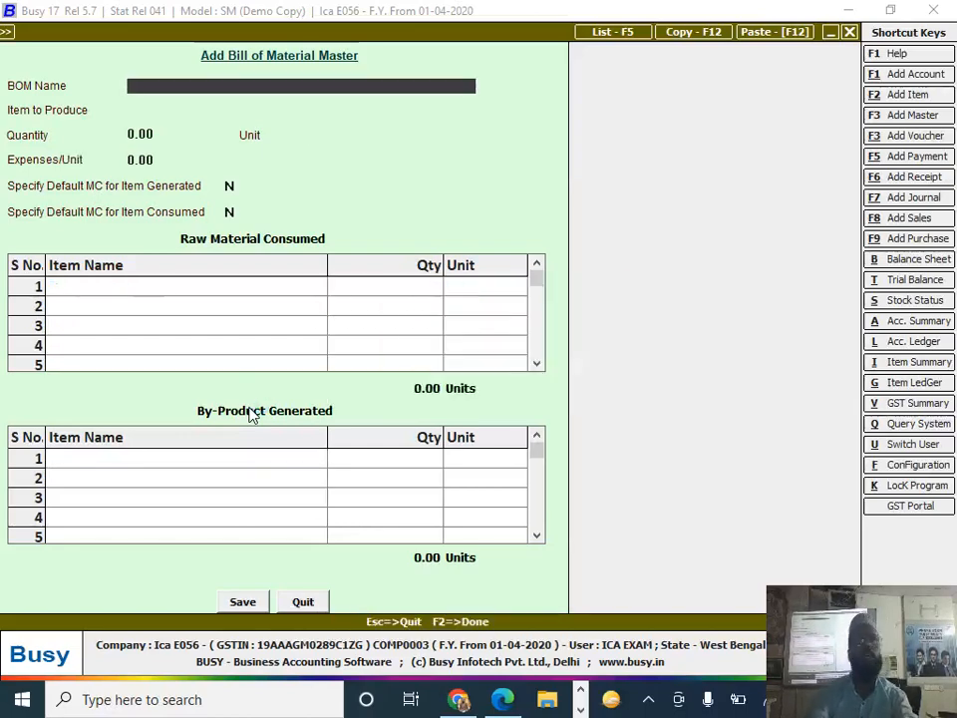
- Check question 9 in the exam PDF and start adding a payment voucher in place of the blank bill of material
key("alt+Tab")
scroll(568, 422, "down", 2)
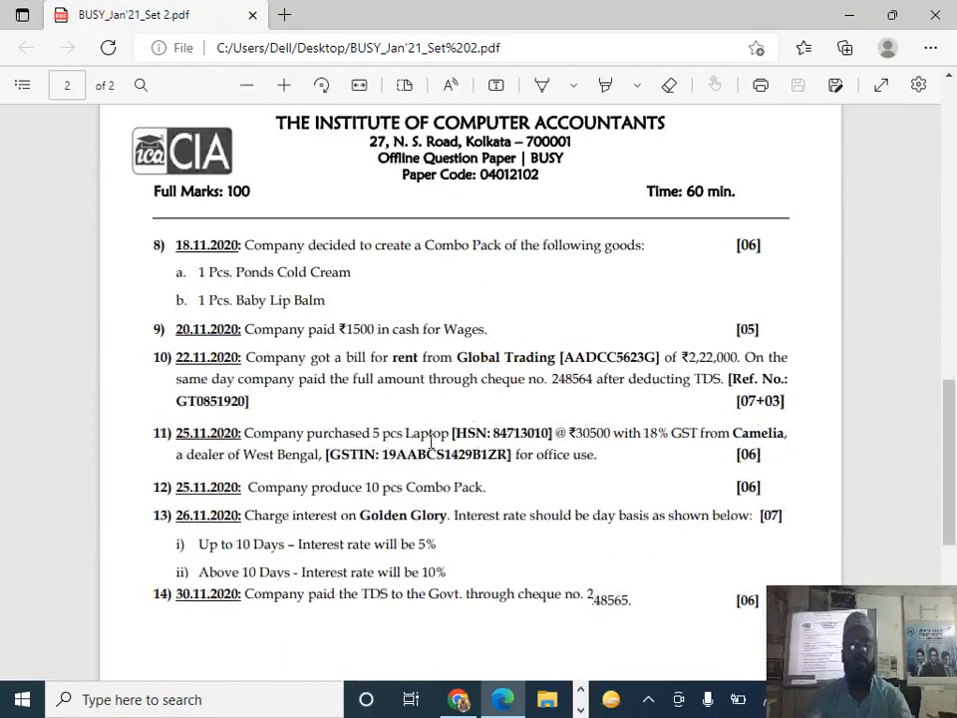
scroll(430, 442, "down", 2)
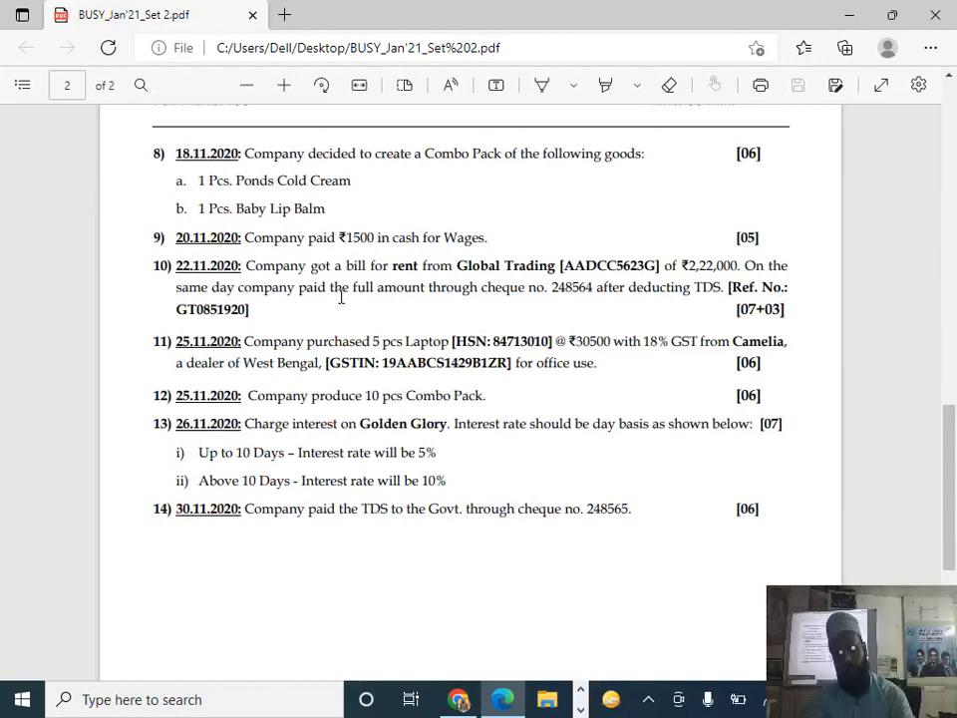
key("alt+Tab")
key("Escape")
key("Return")
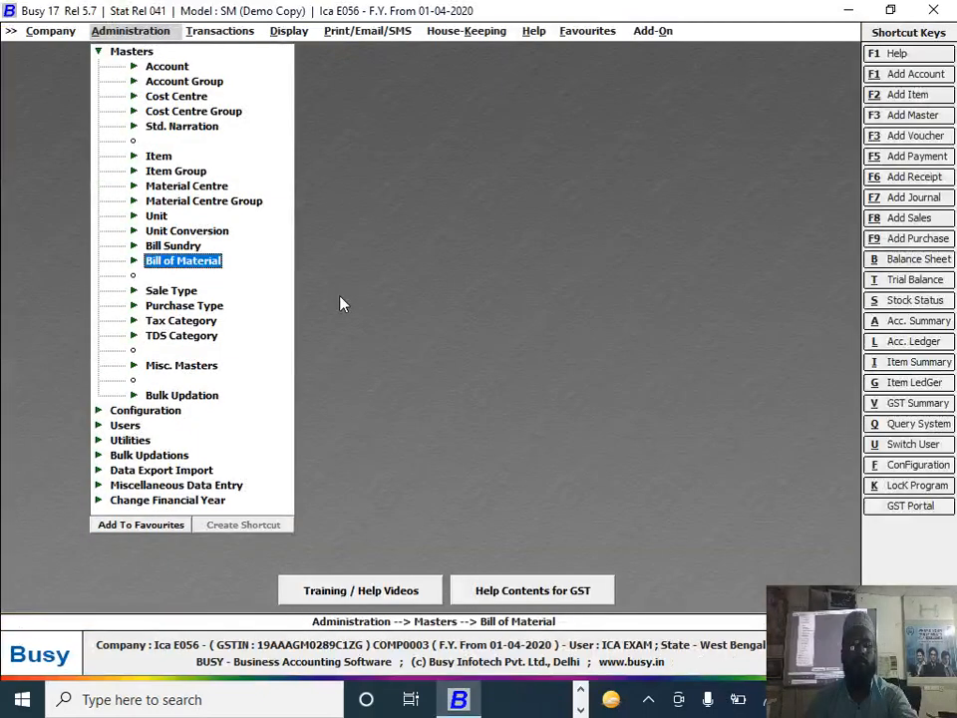
key("Right")
key("Return")
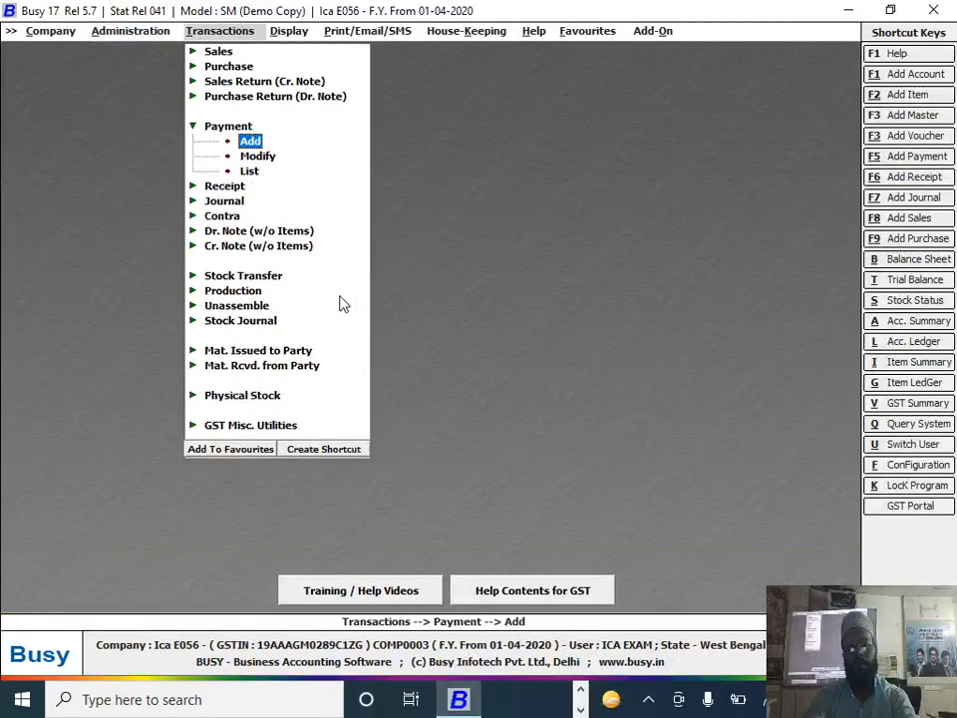
key("Return")
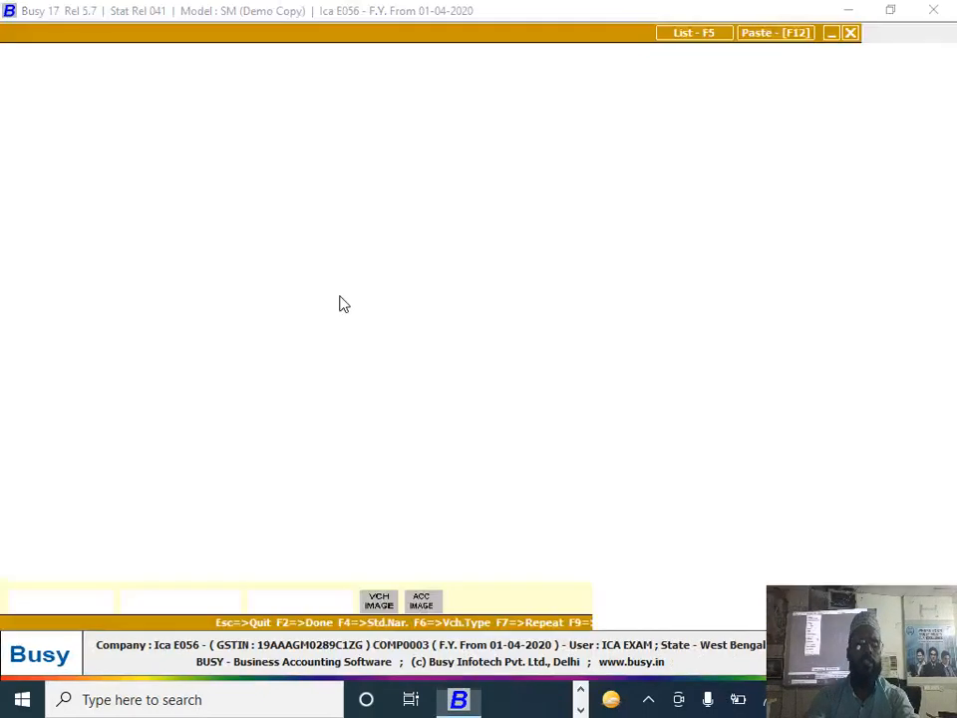
key("Return")
- Date the payment voucher 20-11-2020 with GST nature Not Applicable/Non-GST and make its first line a debit
key("alt+Tab")
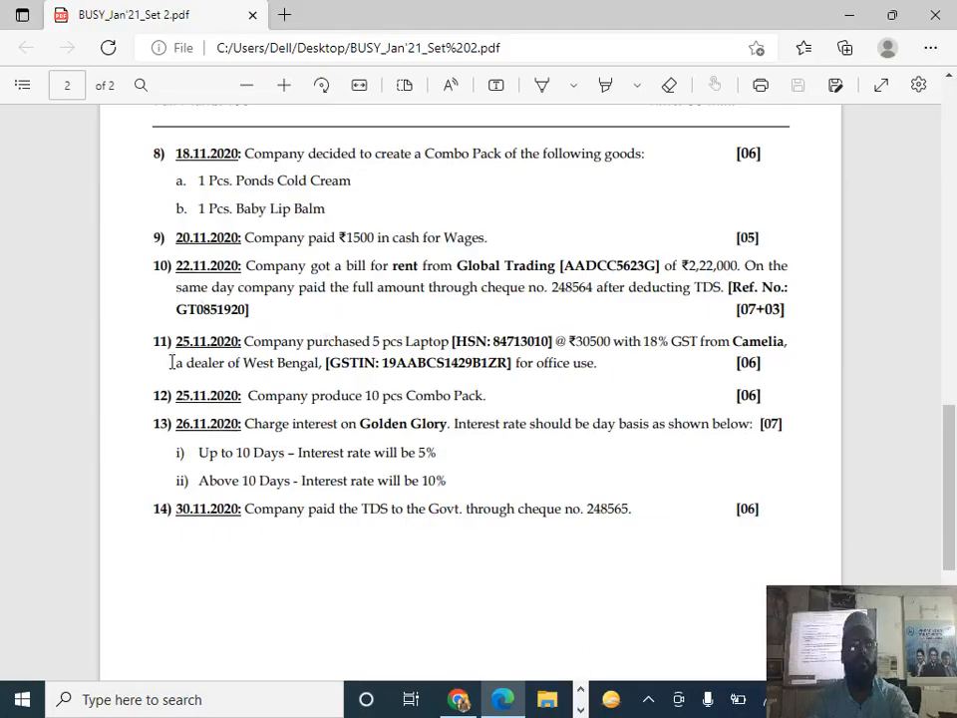
key("alt+Tab")
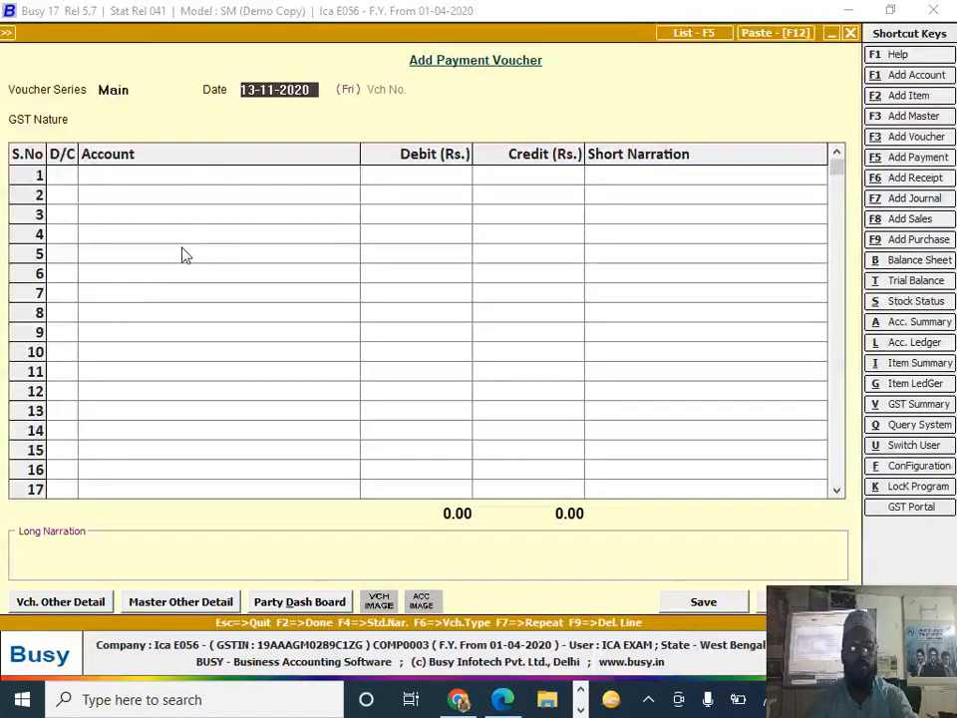
type("20-11")
key("Return")
key("Return")
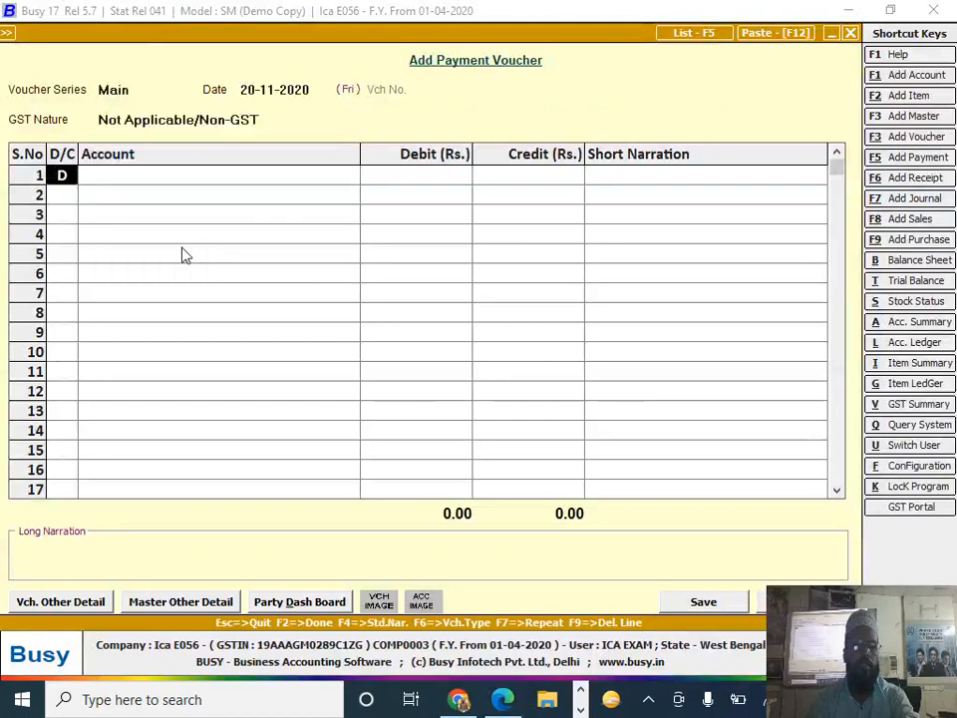
key("Return")
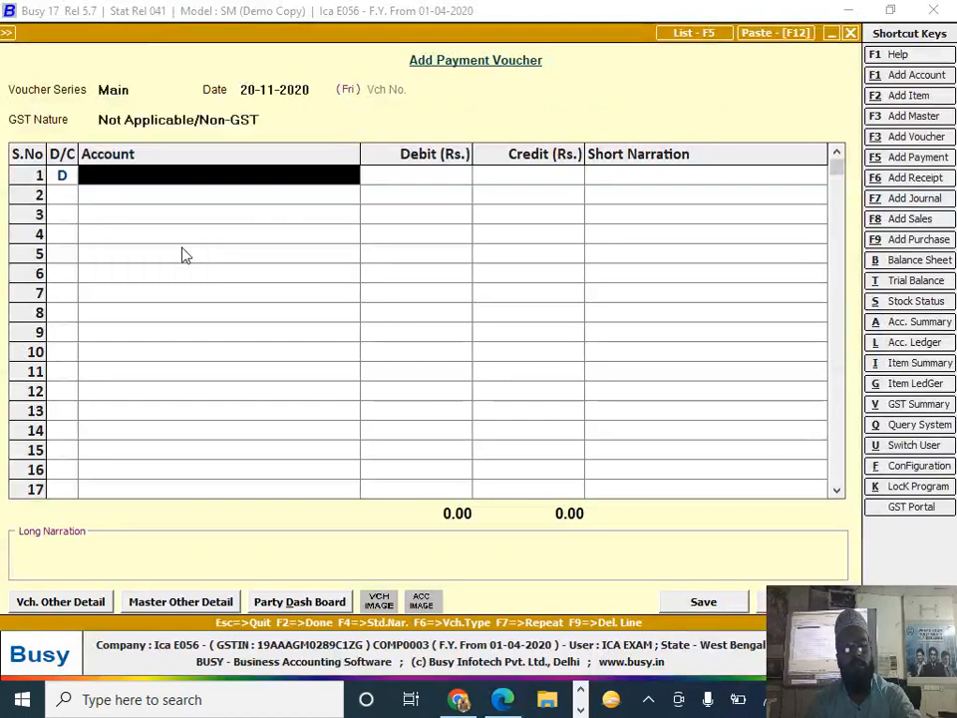
- Add a new account master named Wages under the Expenses (Direct/Mfg.) group for the debit line
type("wa")
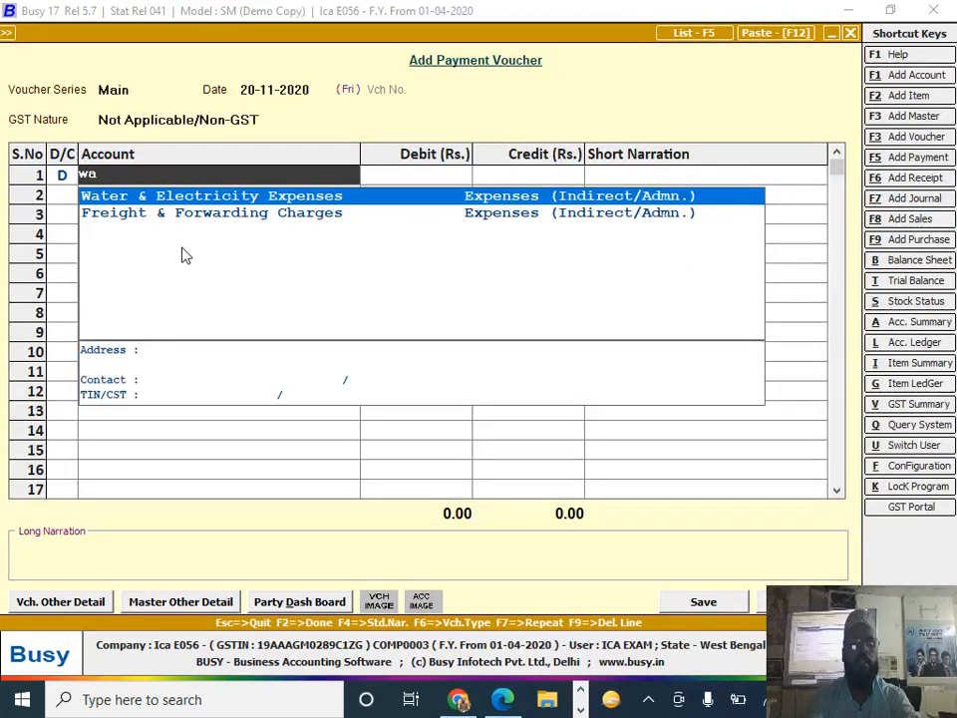
key("alt+f1")
type("wages")
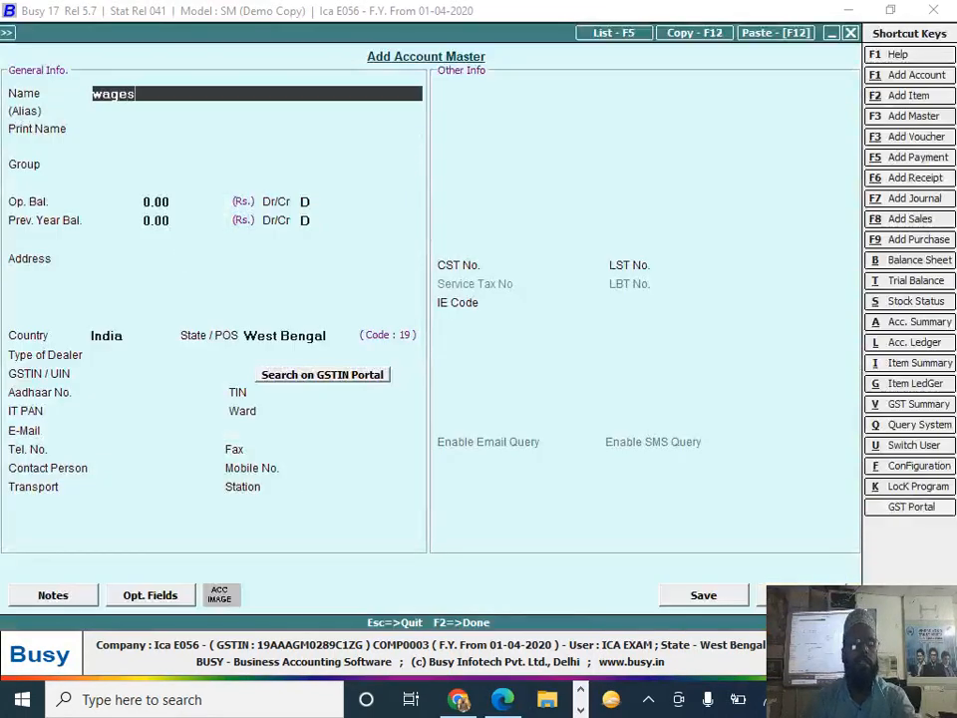
key("Return")
key("Return")
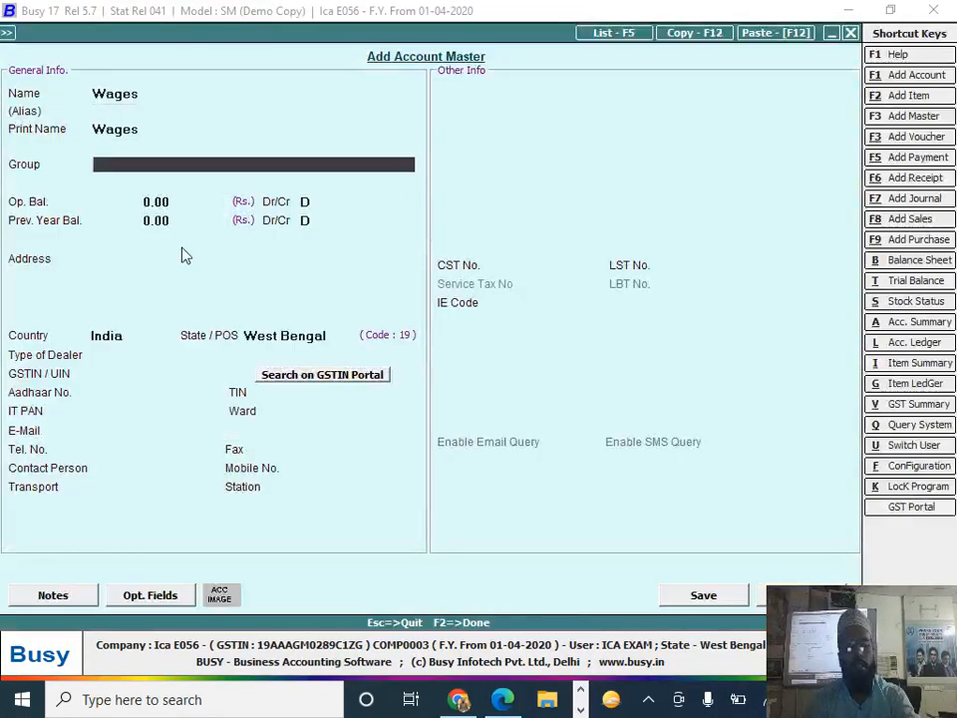
type("d")
key("BackSpace")
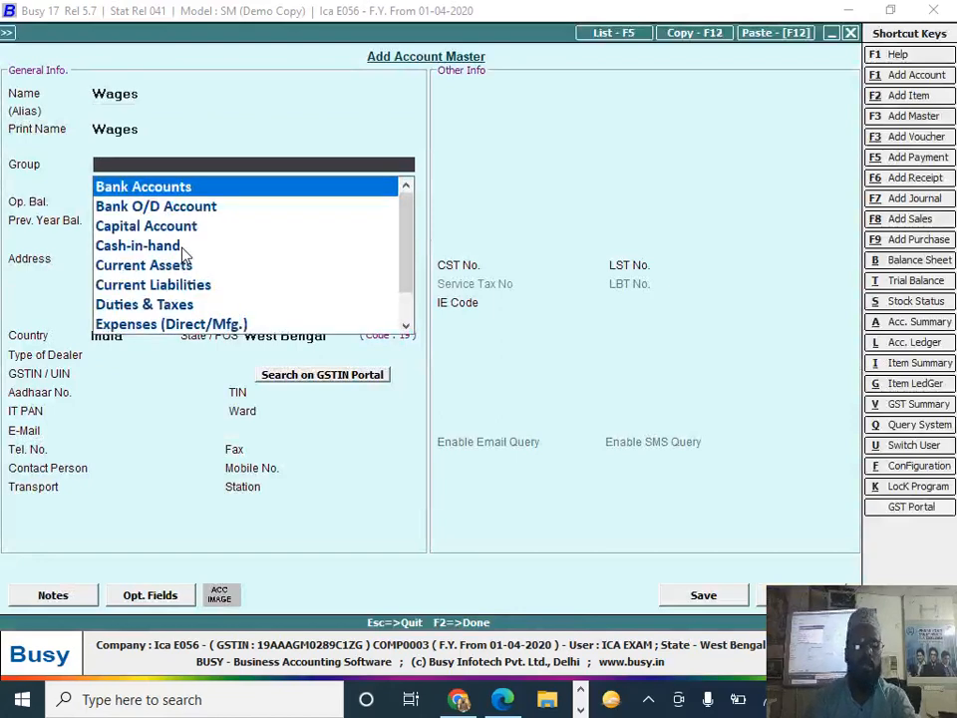
type("e")
key("Up")
key("Return")
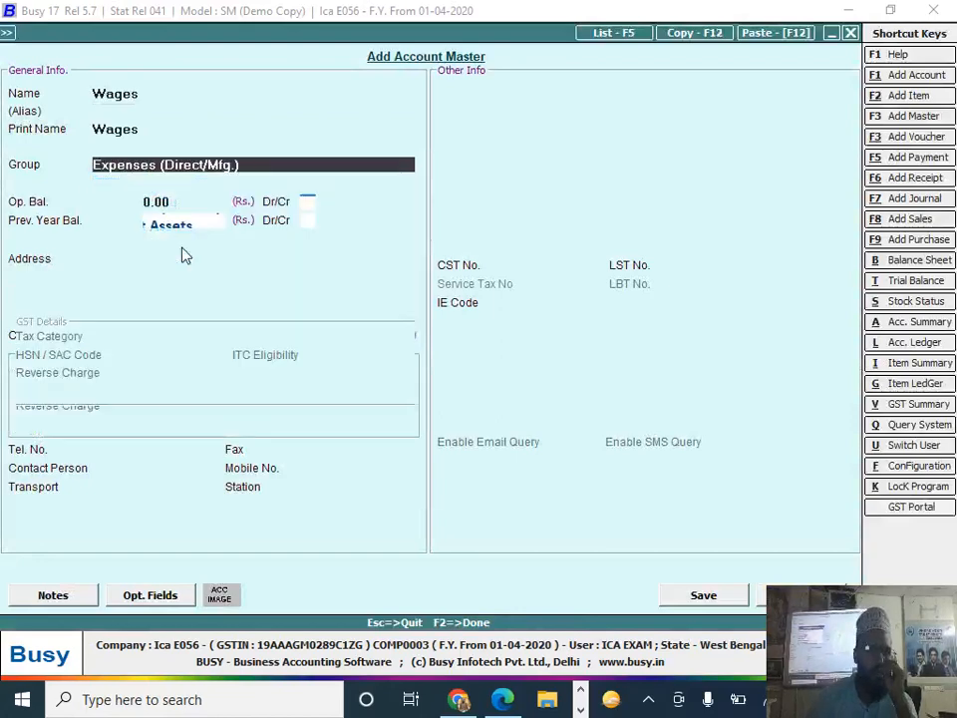
- Set the Wages account's GST type to GST Not Applicable, keep its zero opening balance, and save the account
key("Return")
key("Return")
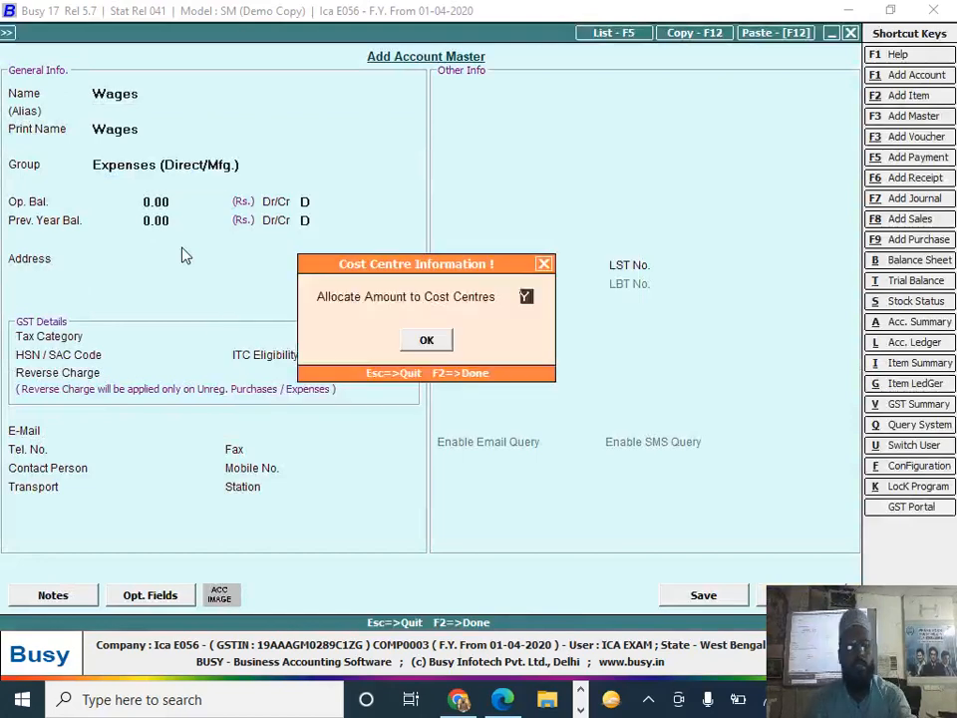
key("Return")
key("Return")
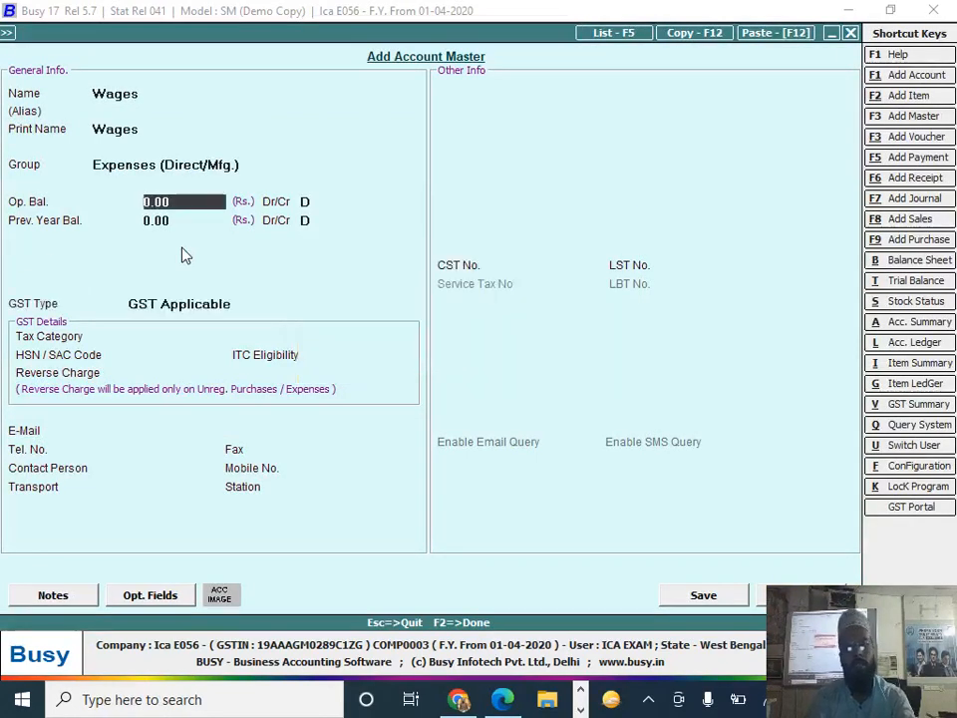
key("Return")
key("Return")
key("Return")
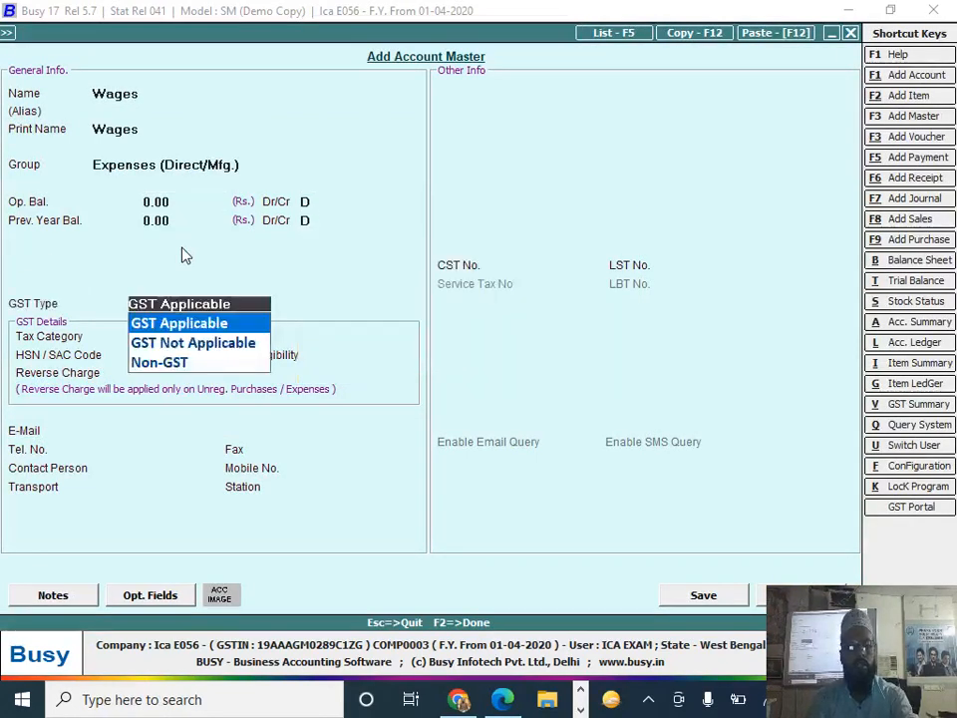
key("Down")
key("Return")
key("F2")
key("Return")
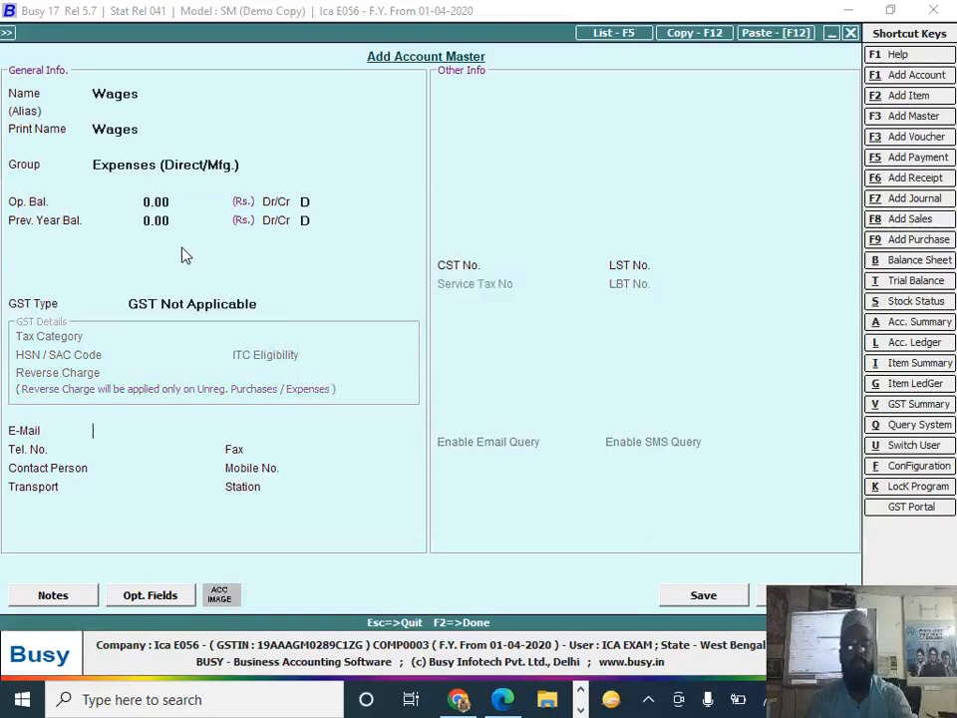
key("Return")
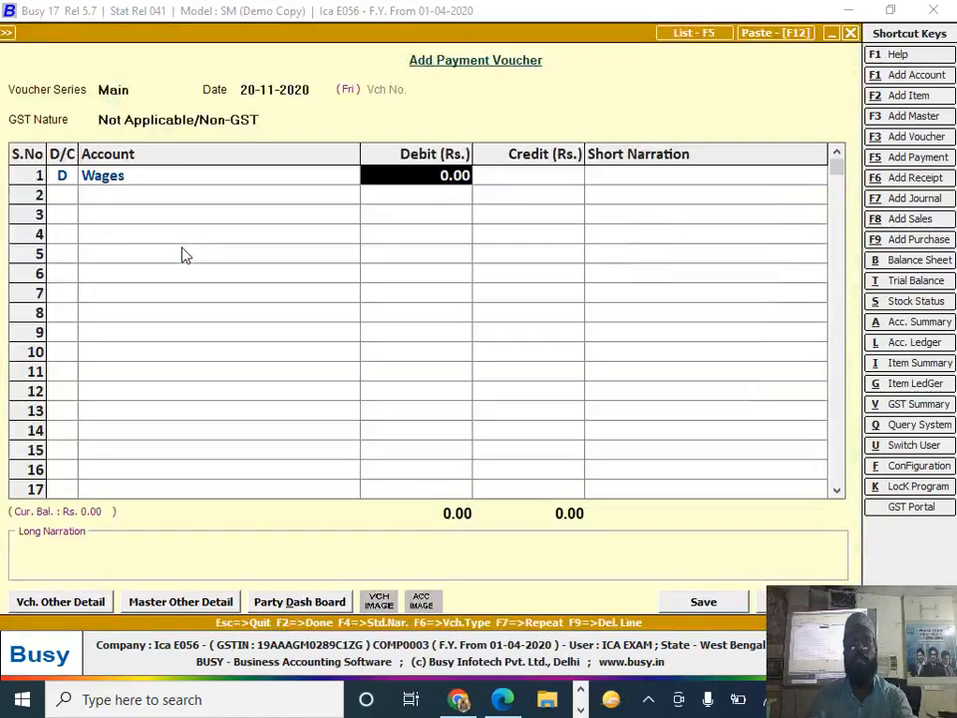
- Debit Wages with 1,500 in the payment voucher and credit Cash with the same amount on the second line
type("1,50")
type("0")
key("Return")
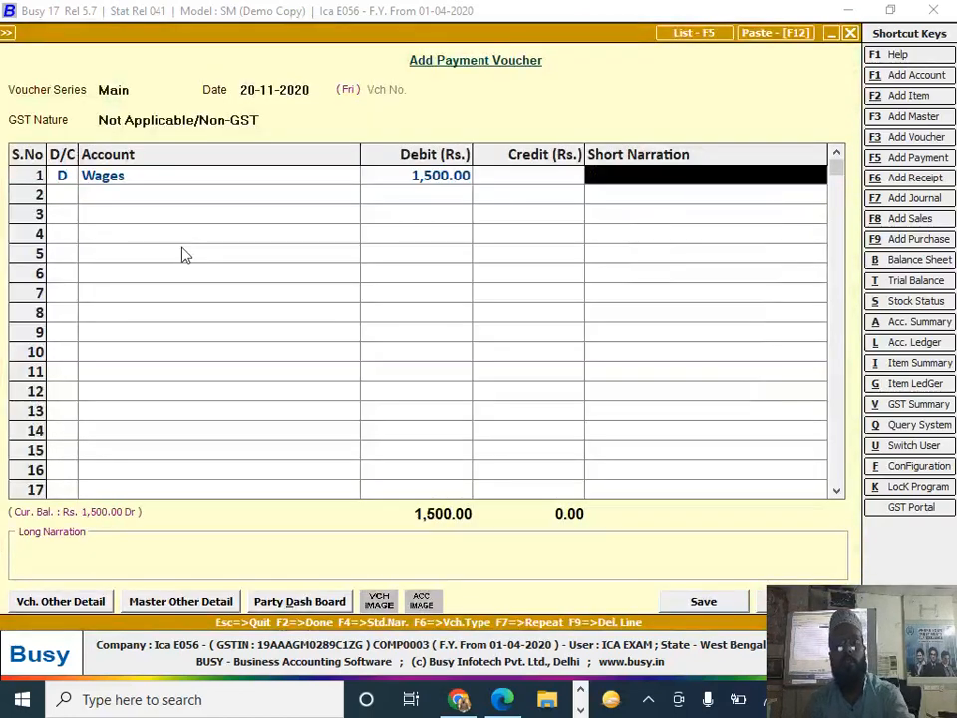
key("Return")
type("cas")
key("Return")
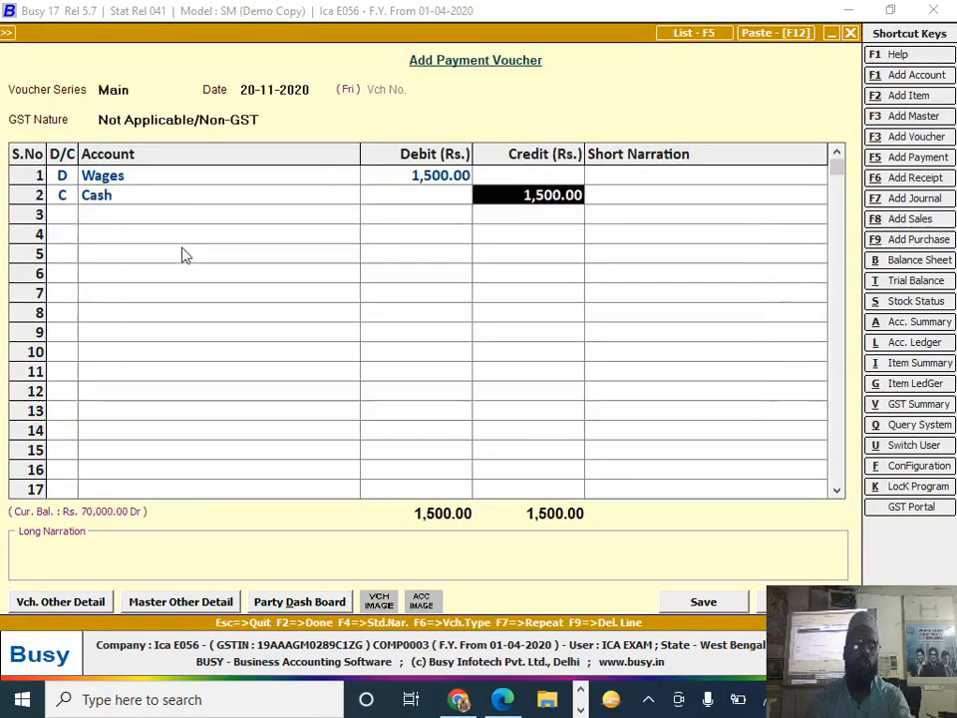
key("Return")
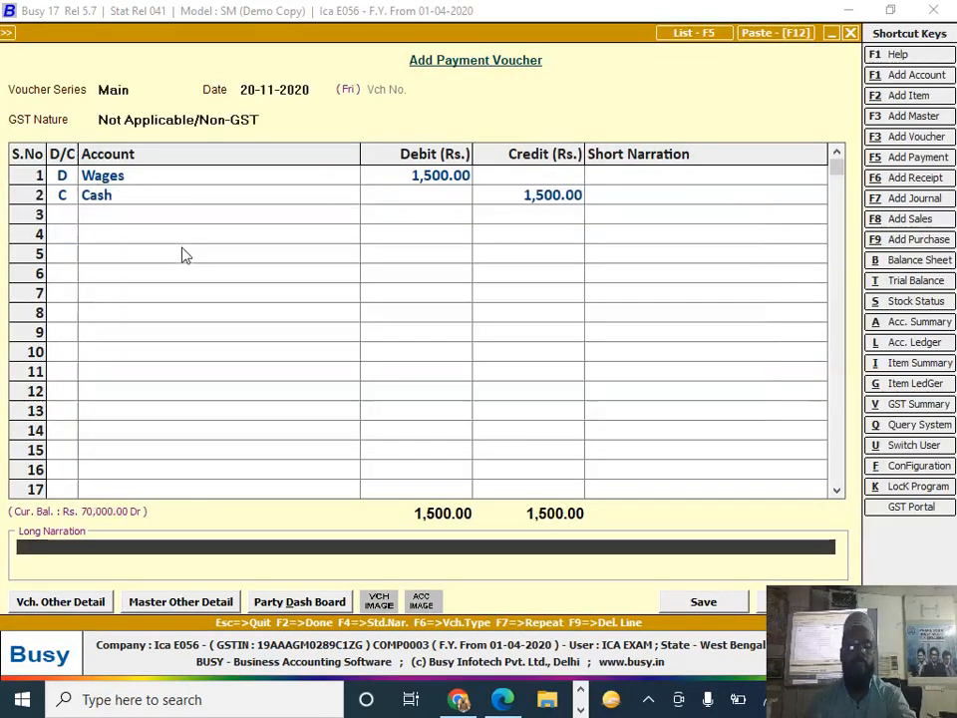
- Close the help window and save the payment voucher without a long narration
key("Return")
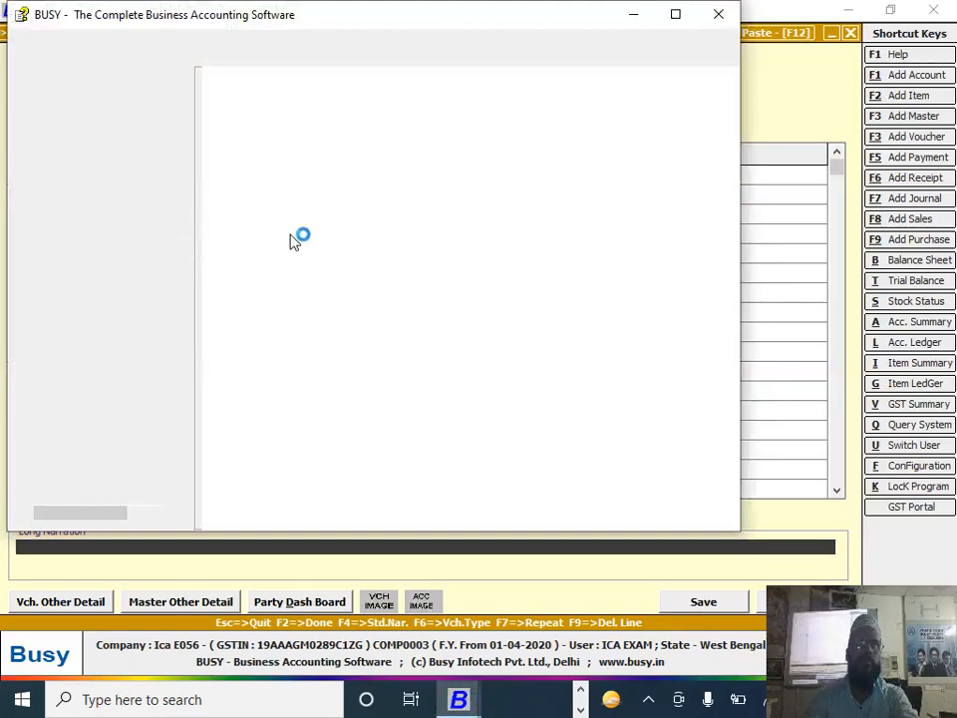
left_click(719, 15)
key("F2")
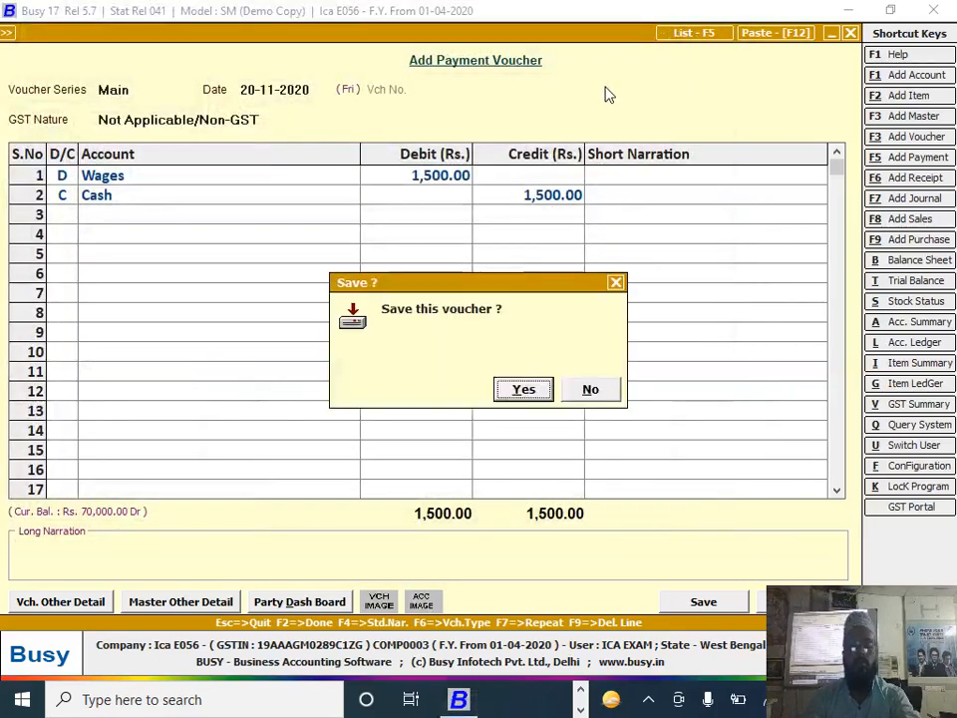
key("Return")
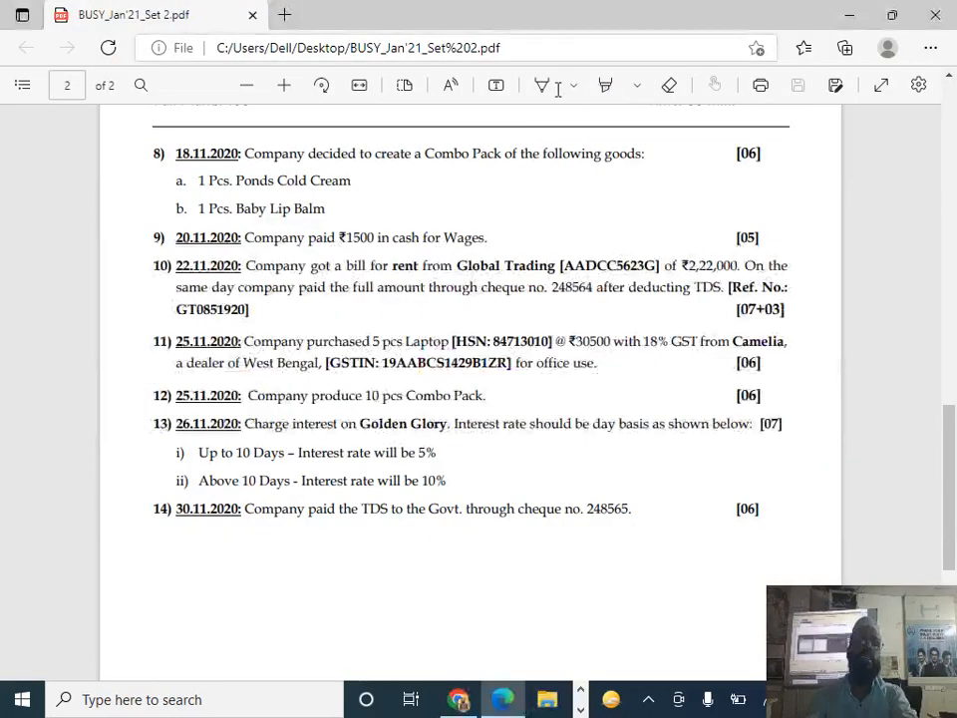
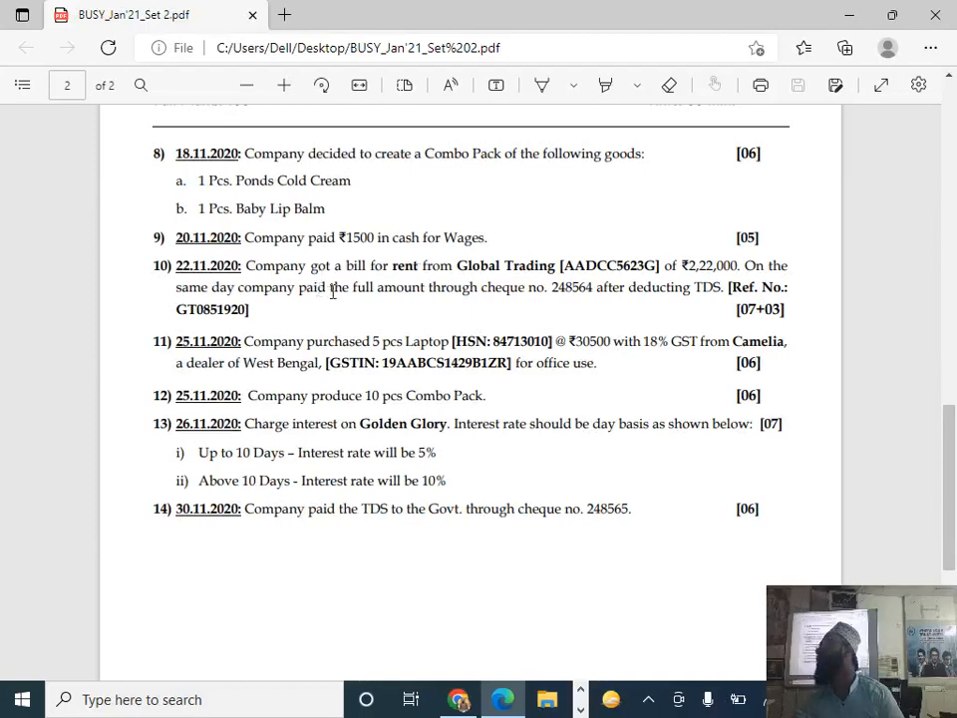
- Start a journal voucher in the Main series and check question 10 in the exam PDF
key("alt+Tab")
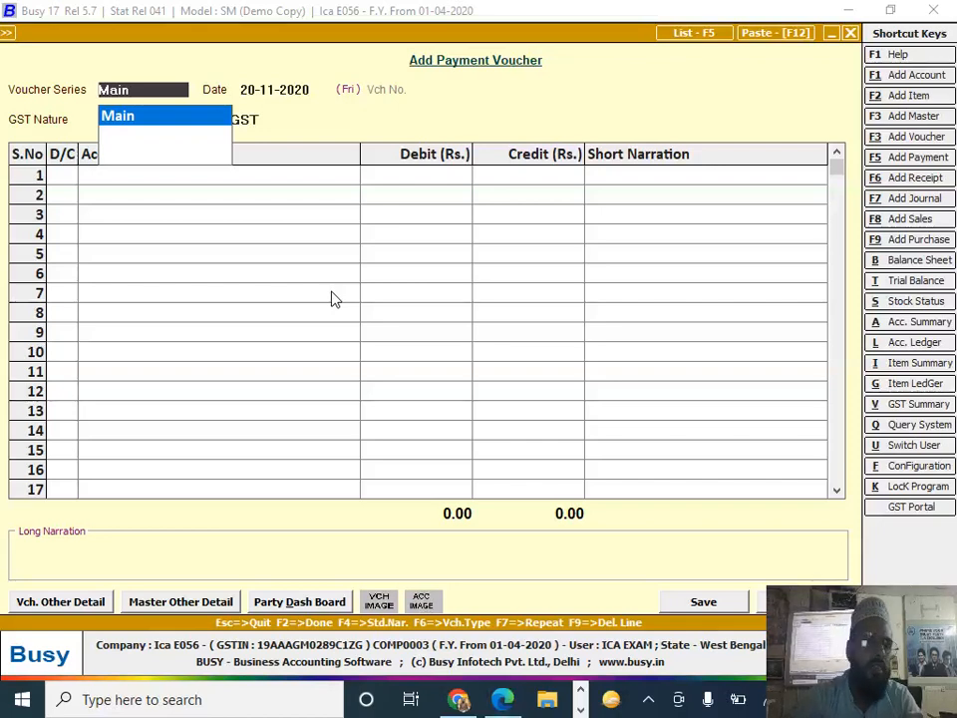
key("F7")
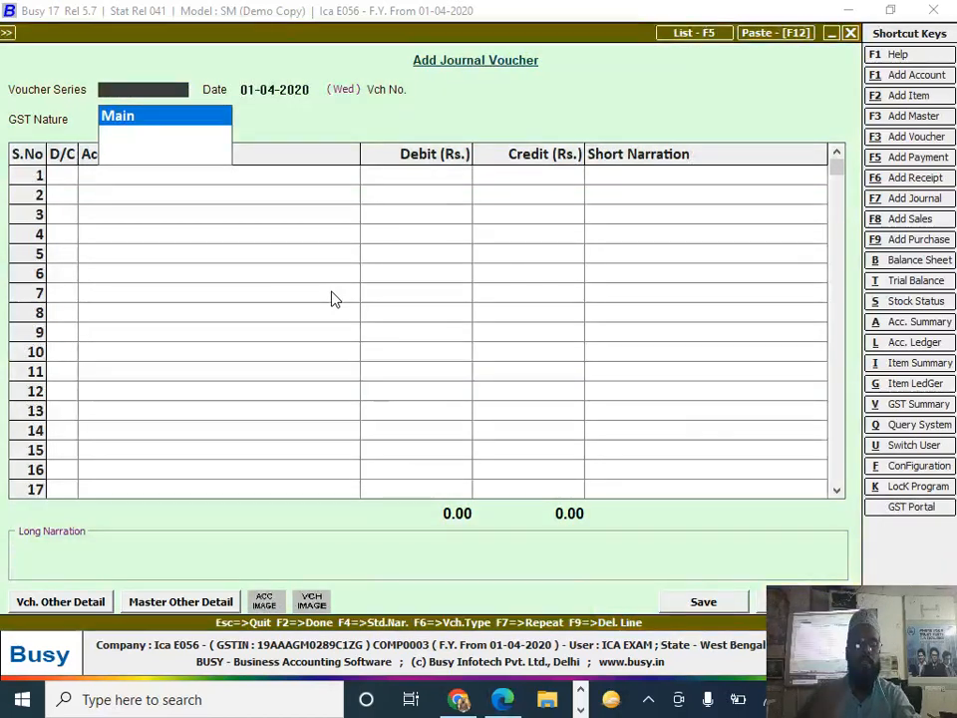
key("Return")
key("alt+Tab")
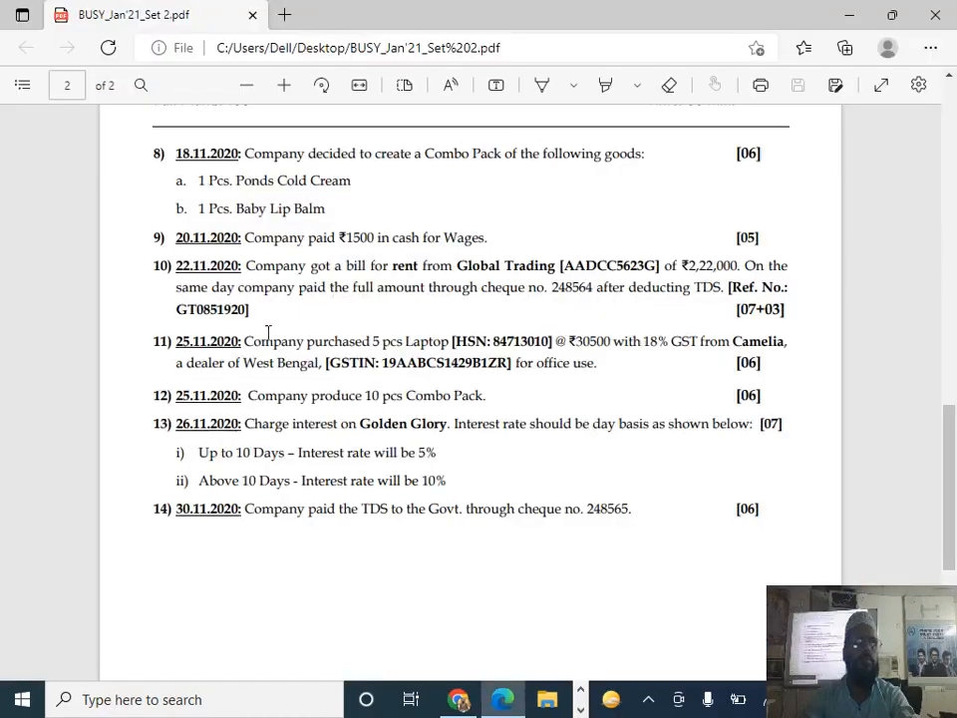
key("alt+Tab")
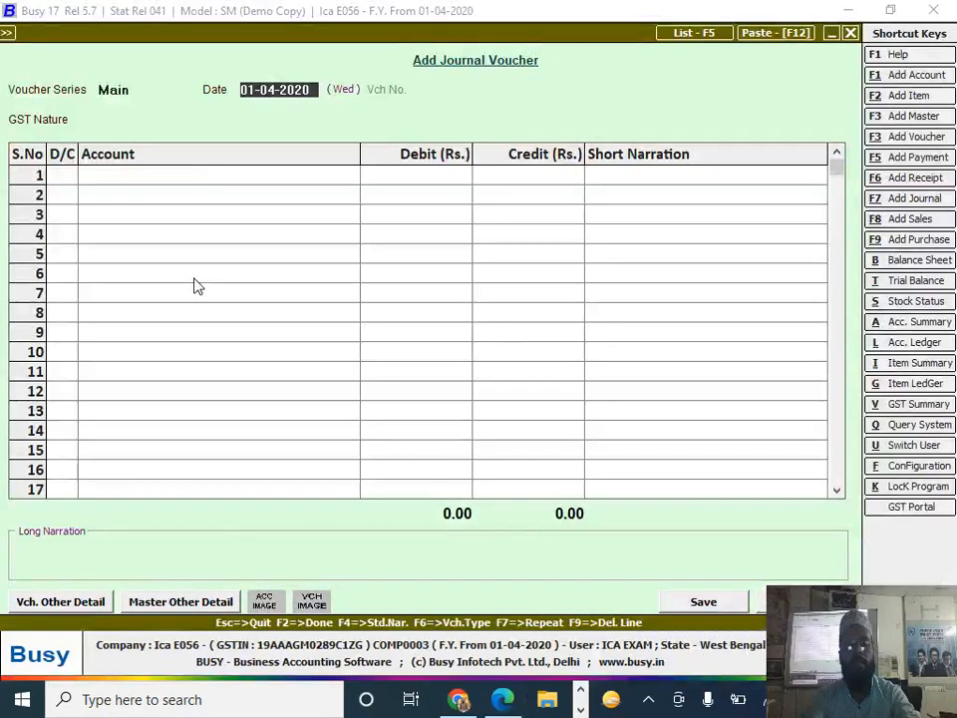
- Date the journal voucher 22-11-2020 with GST nature Not Applicable/Non-GST and make its first line a debit
type("22-11")
key("Return")
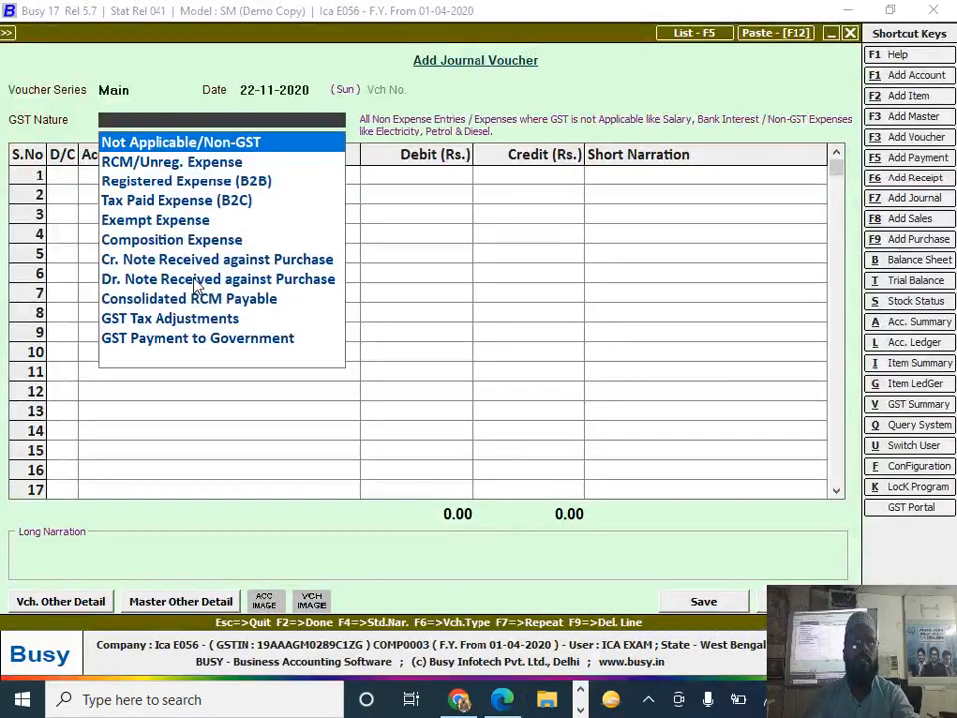
key("Return")
key("Return")
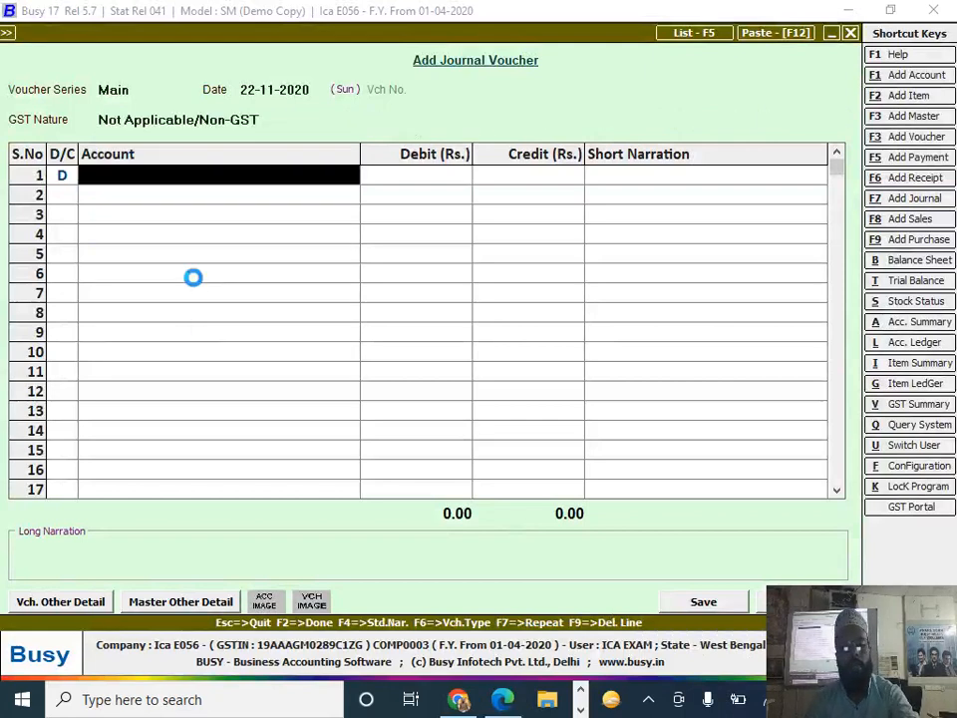
- Add a new account master named Rent under the Expenses (Indirect/Admn.) group for the debit line
key("alt+F1")
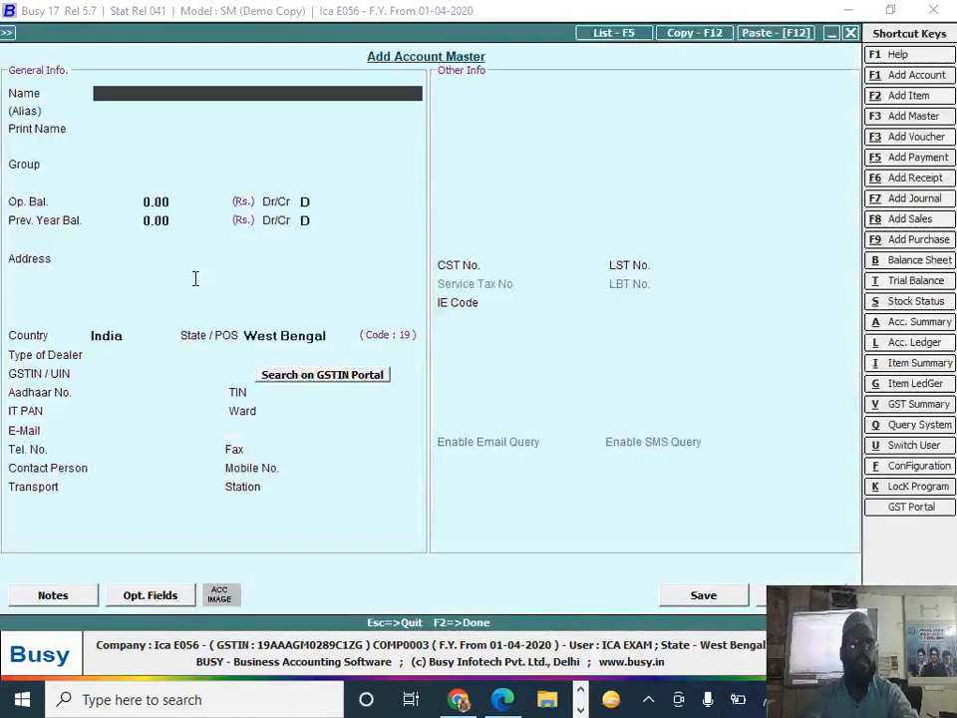
type("rent")
key("Return")
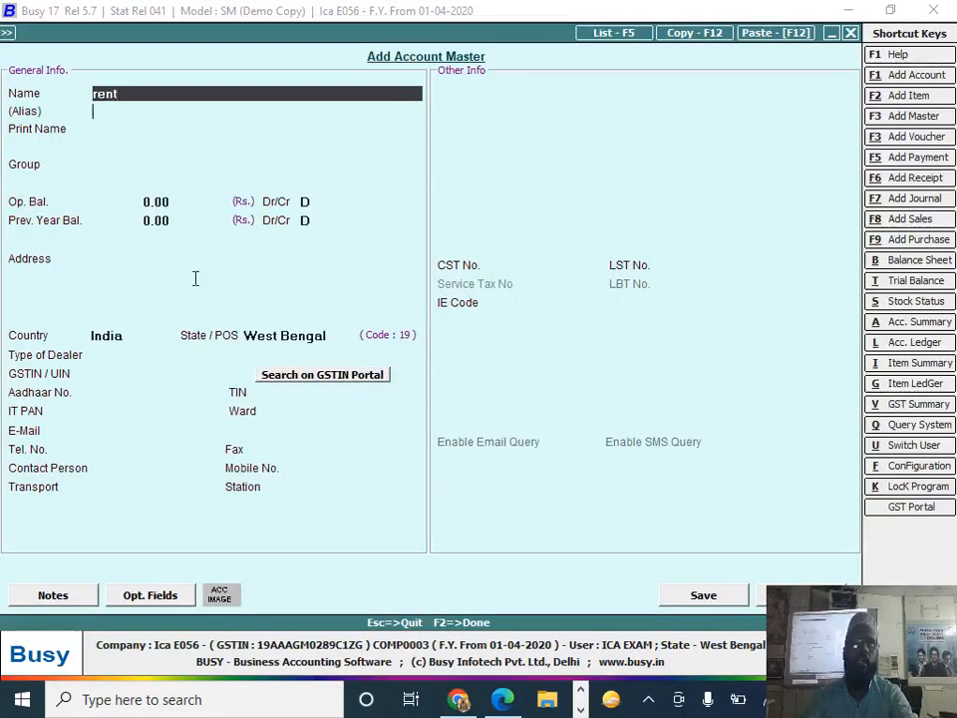
key("Return")
key("Return")
type("e")
key("Down")
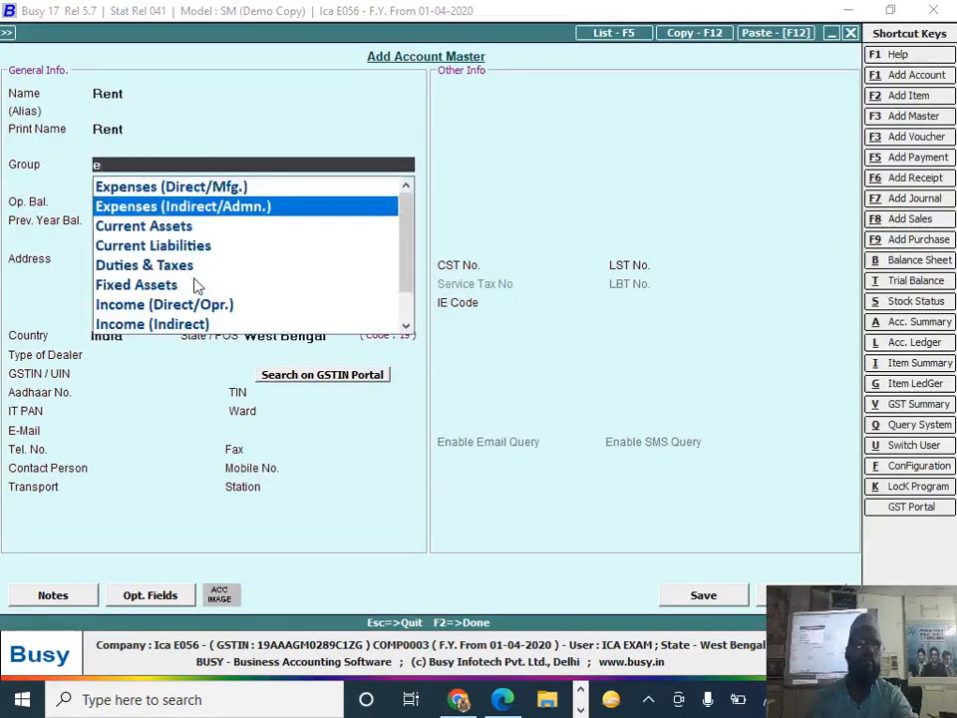
key("Return")
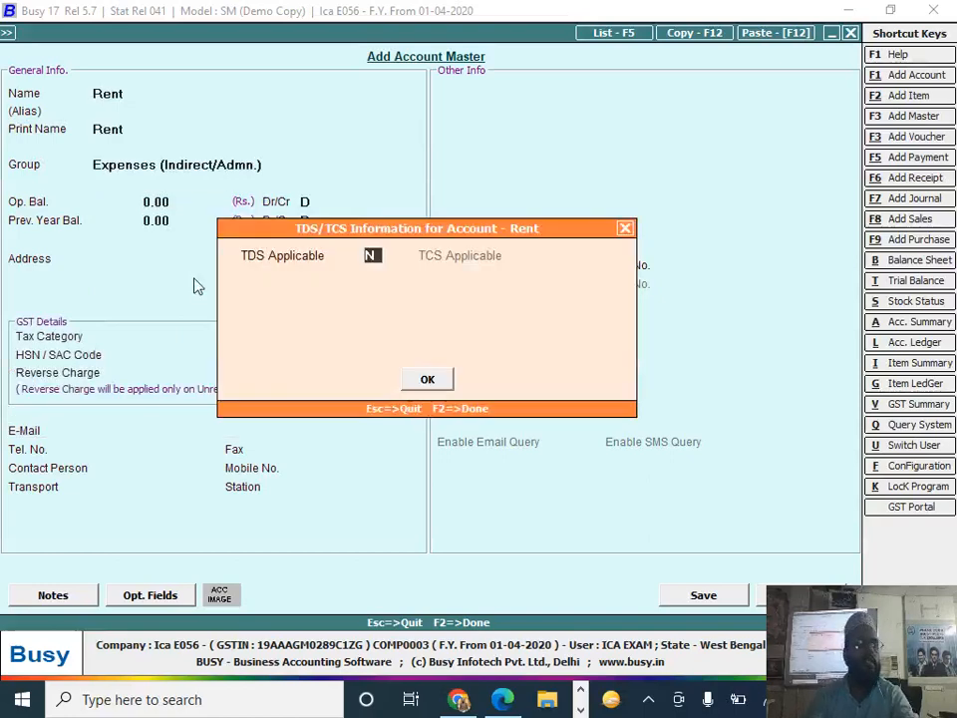
- Make TDS applicable to the Rent account with the TDS category Rent of Land,Building, Furniture etc
key("y")
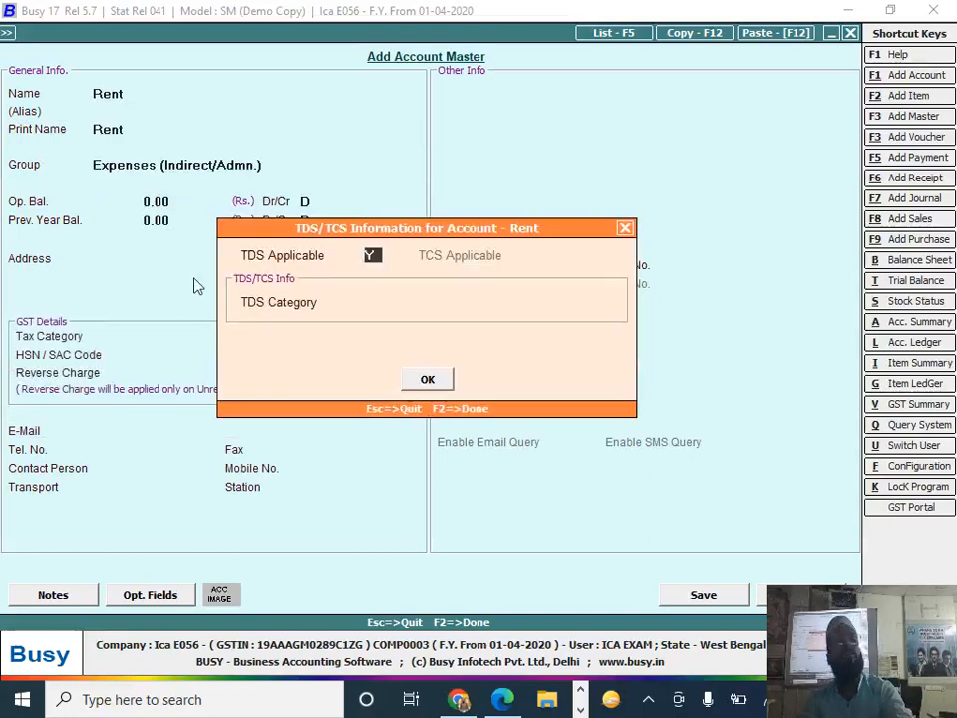
key("Return")
type("r")
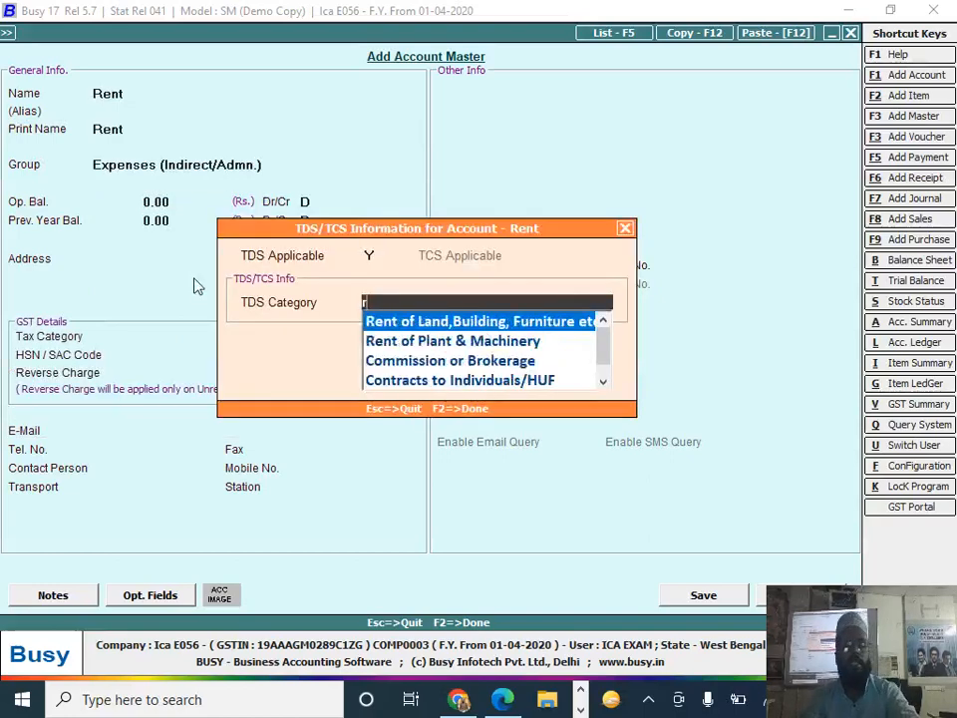
type("e")
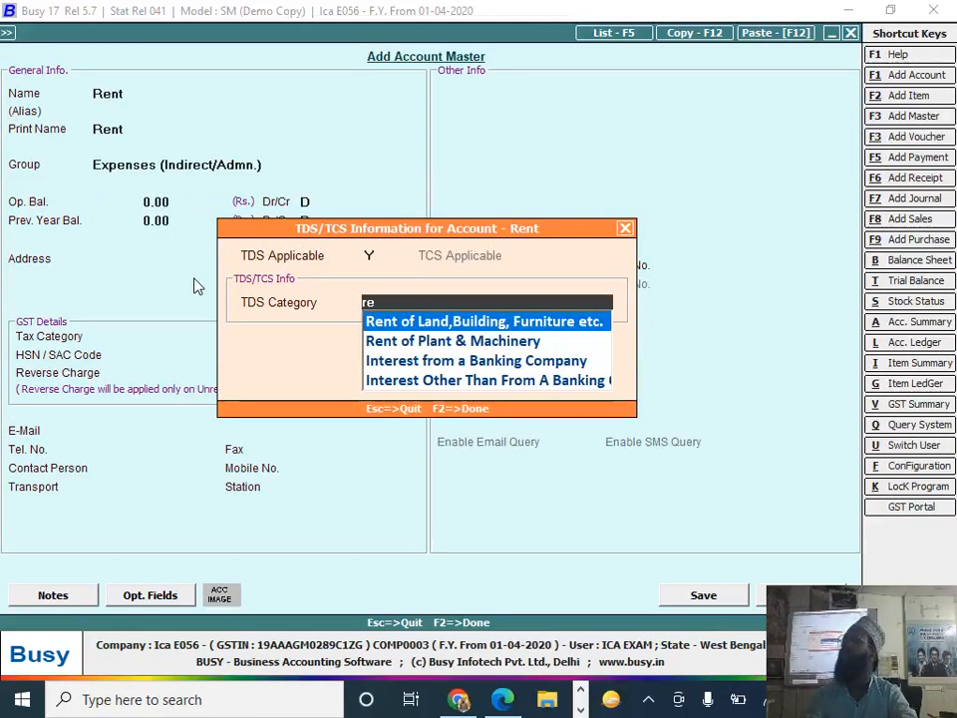
key("Return")
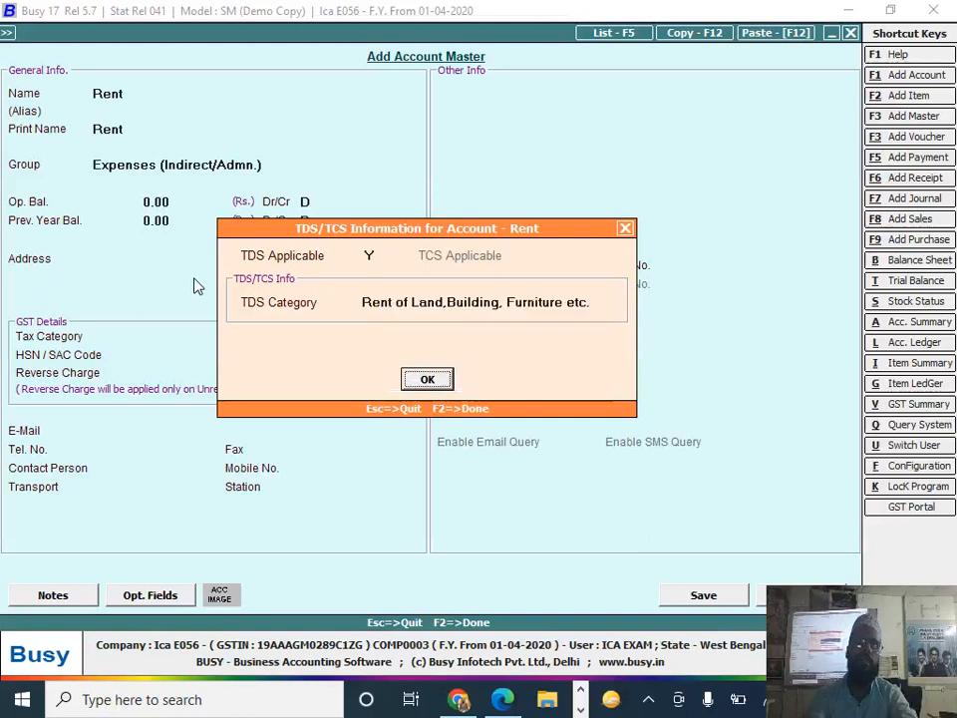
key("Return")
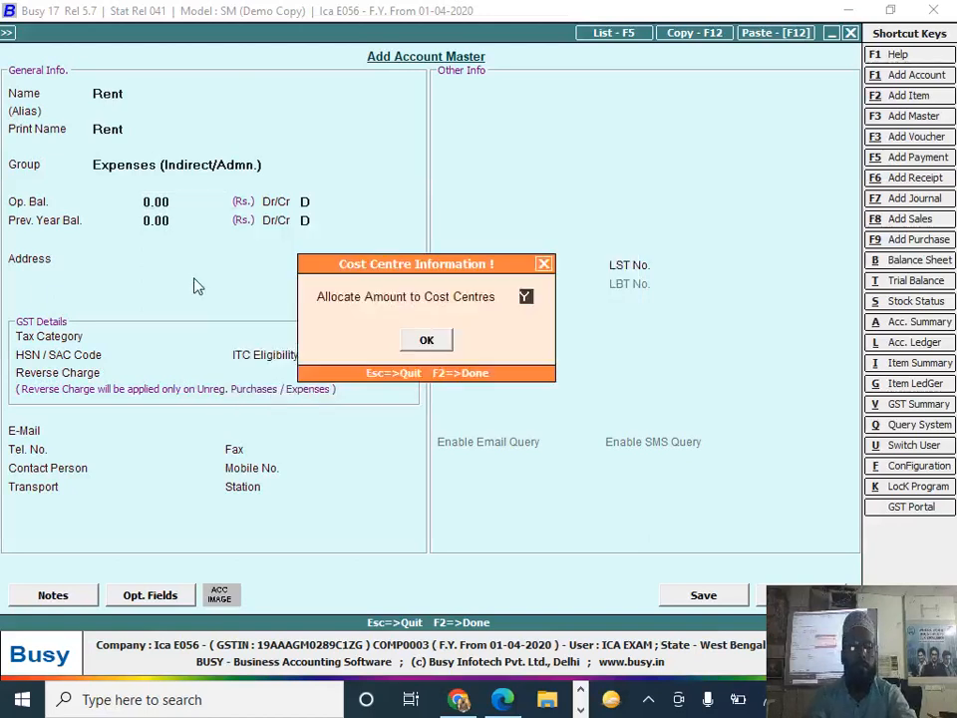
- Turn off cost centre allocation for Rent, set its GST type to GST Not Applicable, and save the account
key("n")
key("Return")
key("Return")
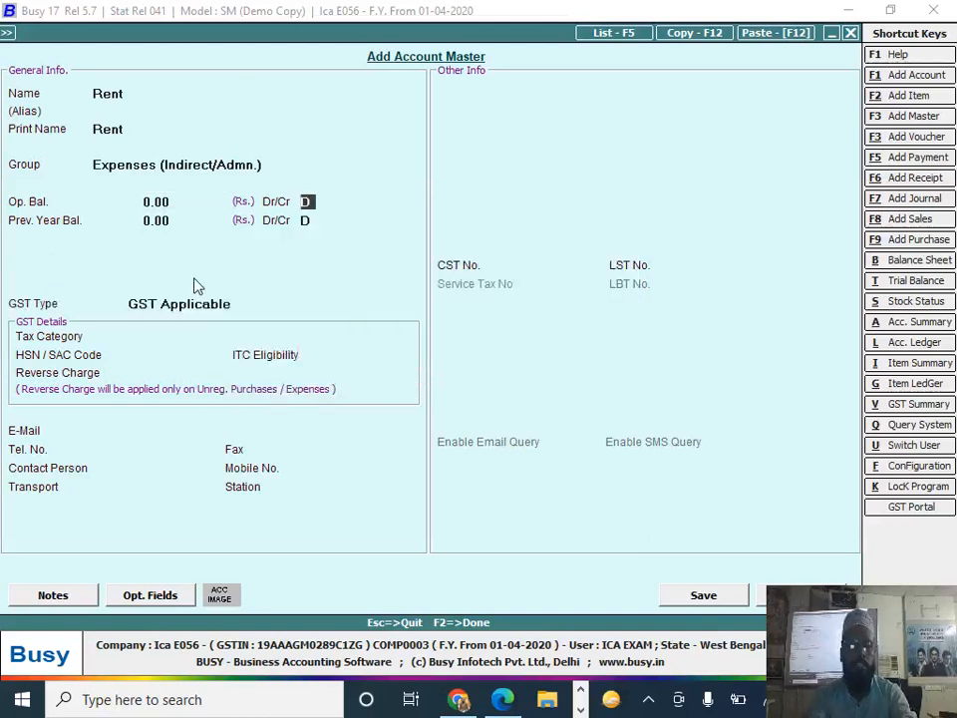
key("Return")
key("Return")
key("Return")
key("Down")
key("Return")
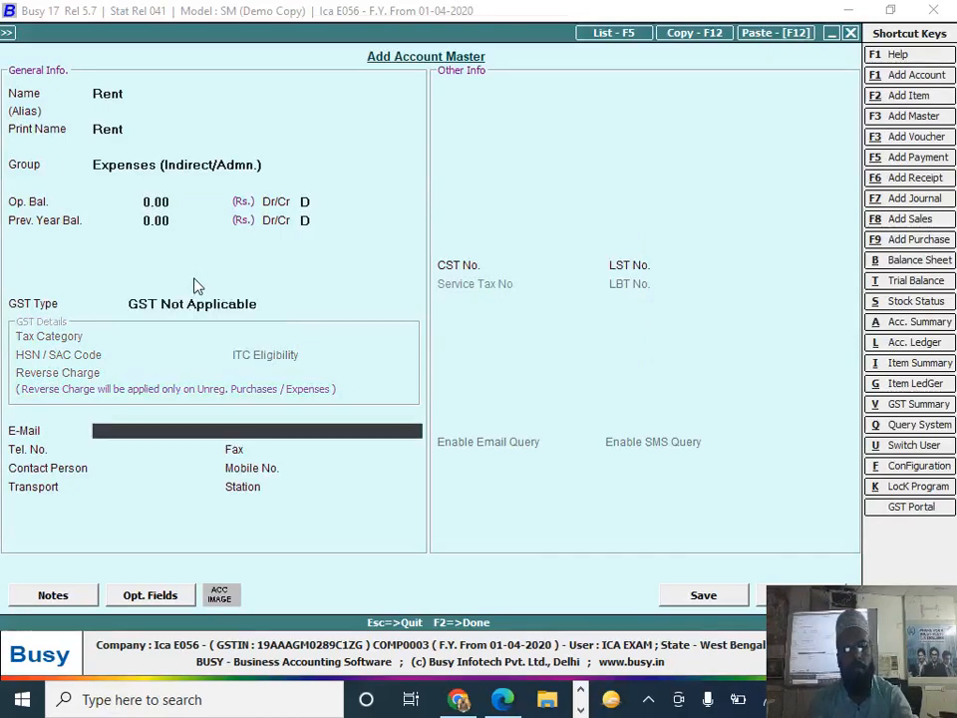
key("F2")
type("y")
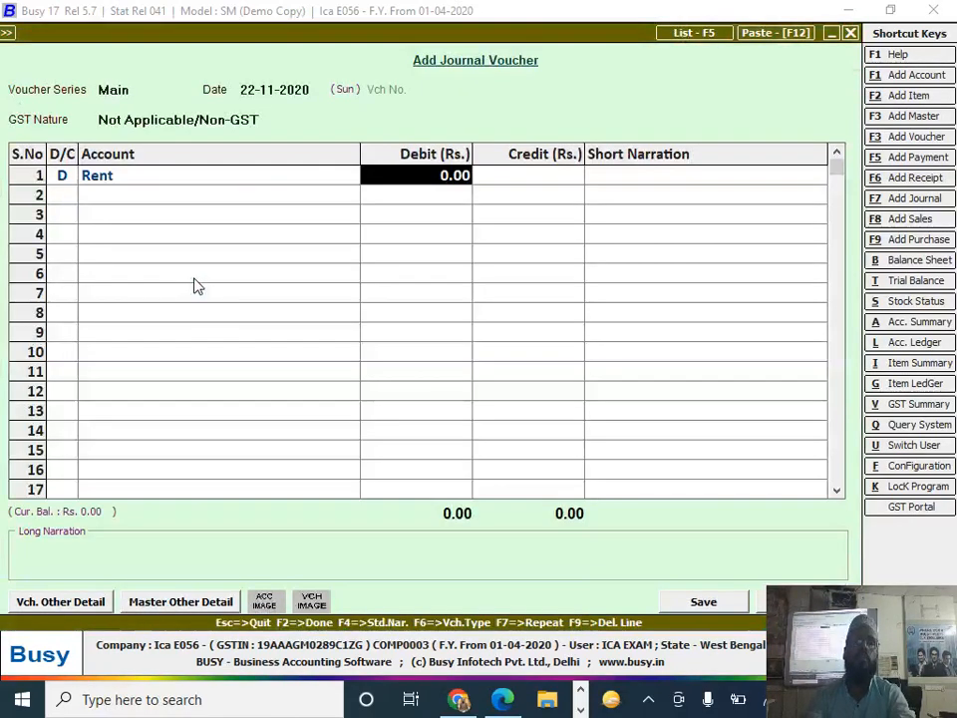
- Debit Rent with 2,22,000 in the journal voucher and make the second line a credit
type("2200")
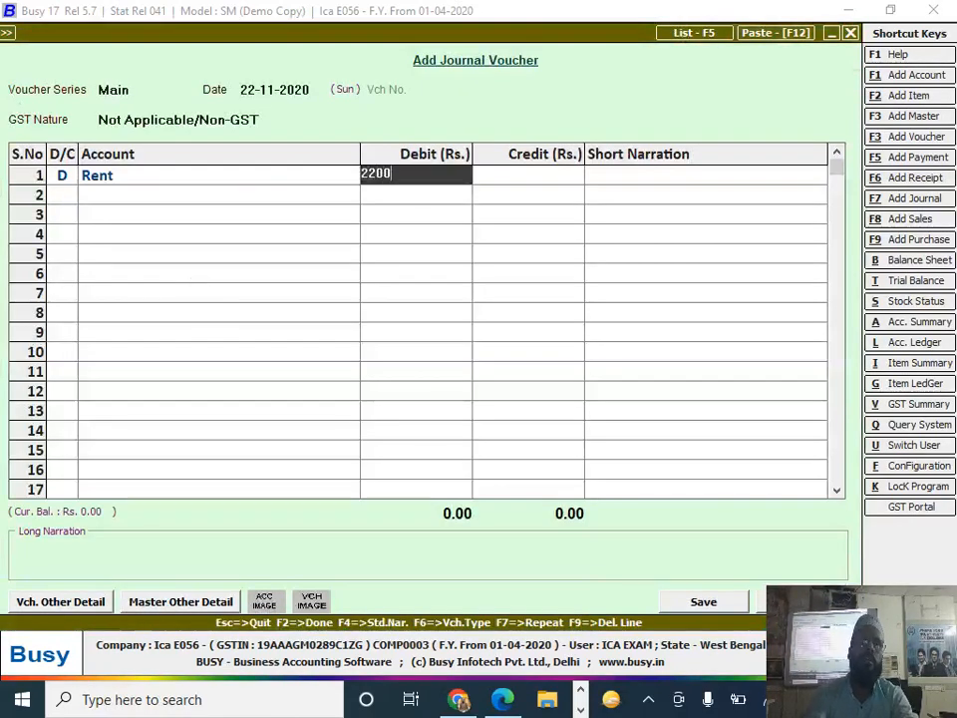
key("BackSpace")
key("BackSpace")
type("2000")
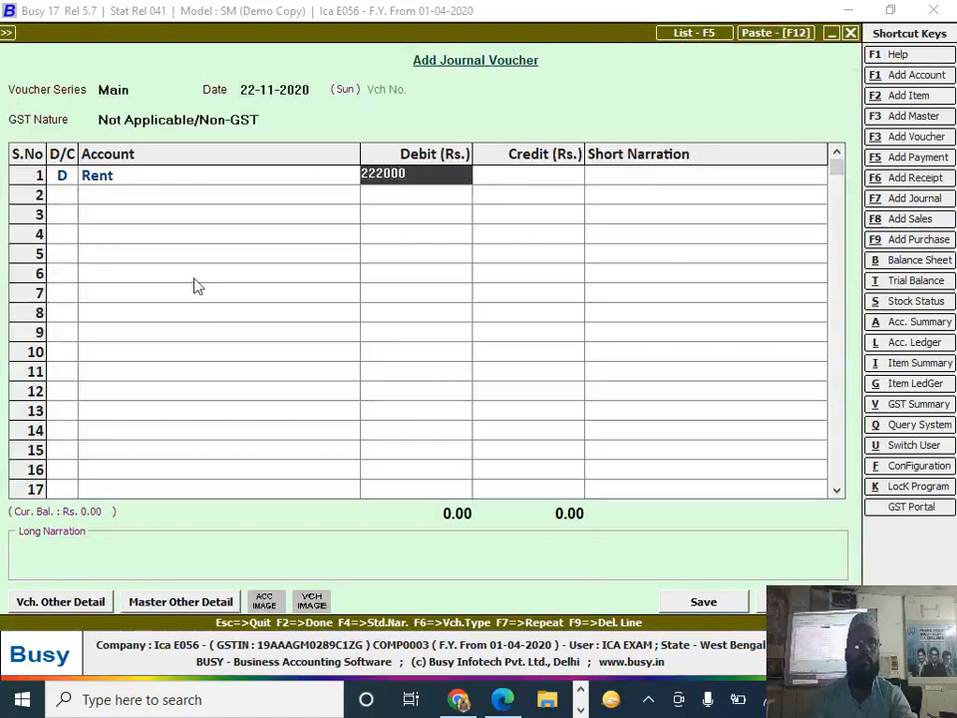
key("Return")
key("Return")
key("Return")
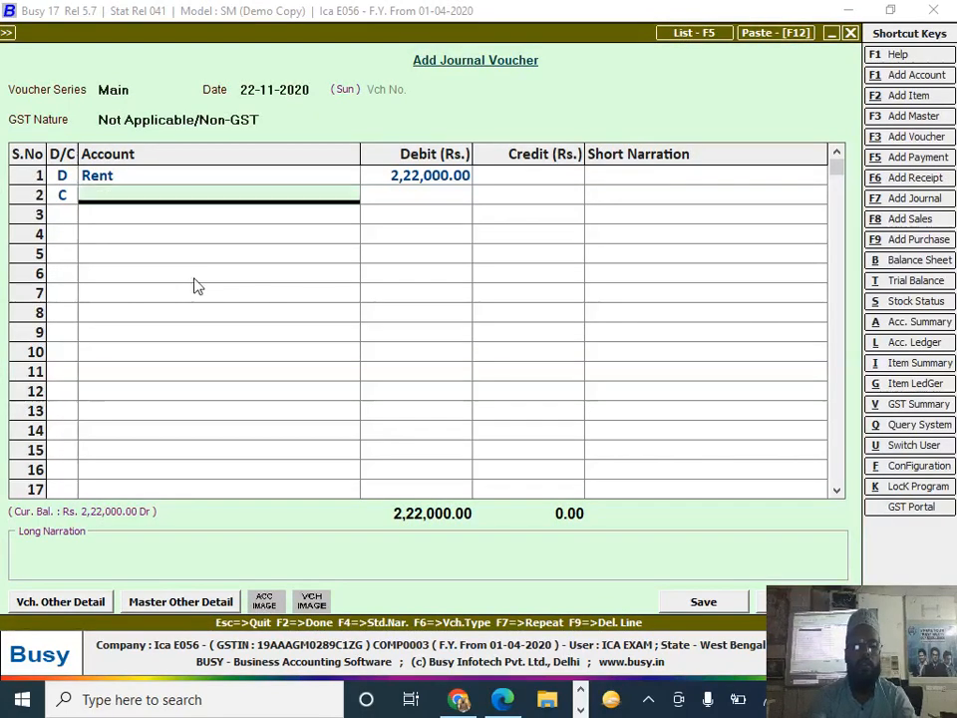
- Add a new account master named Global Trading under the Sundry Creditors group for the credit line
key("F3")
type("g")
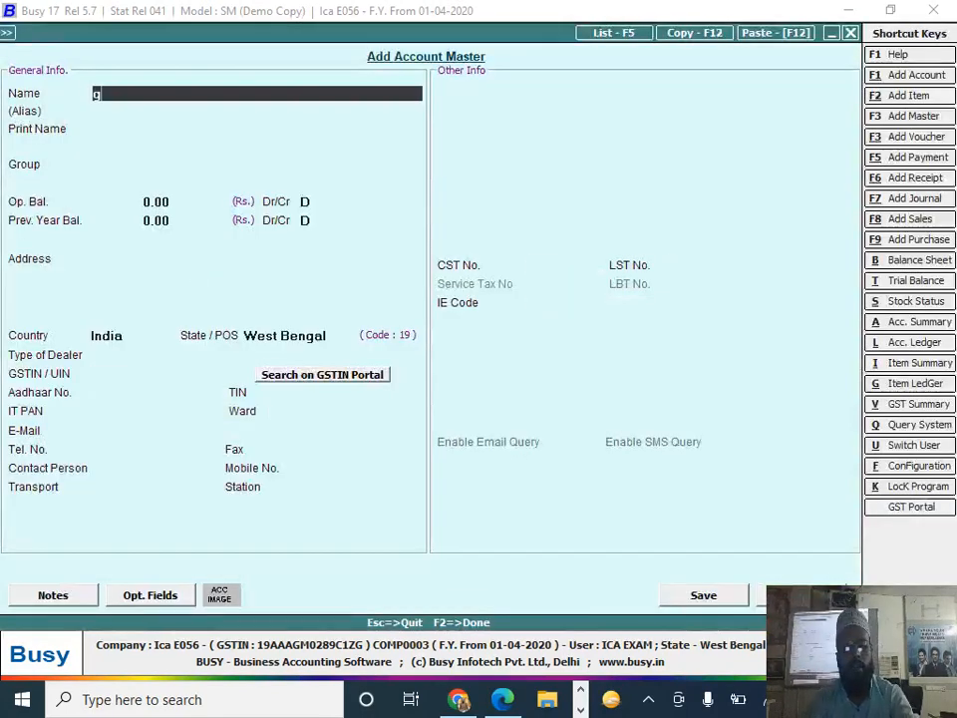
type("lobal ")
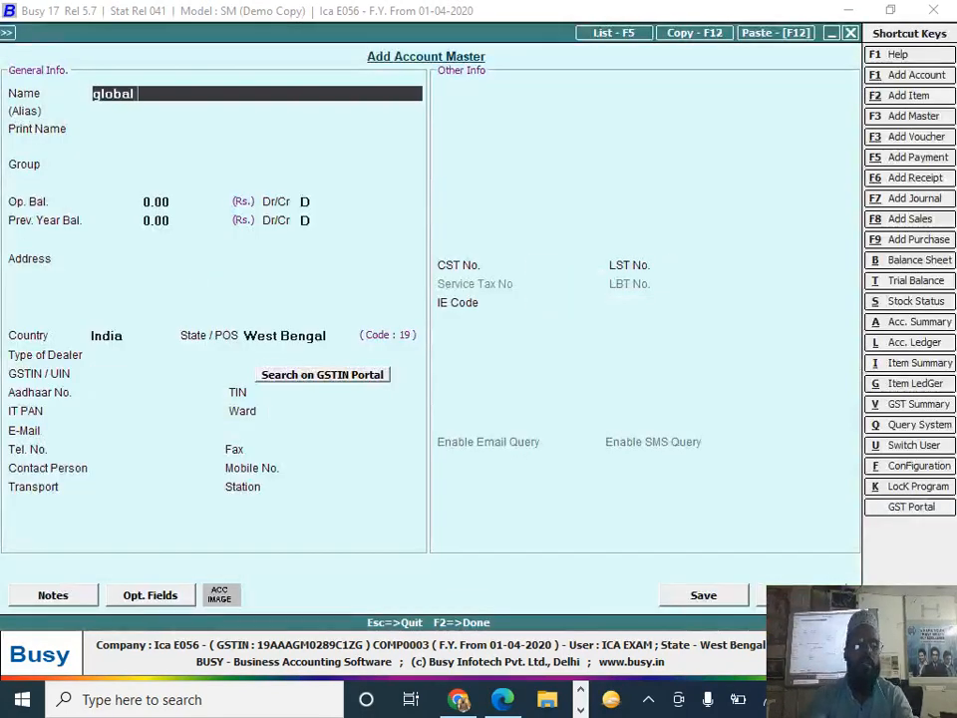
type("trading")
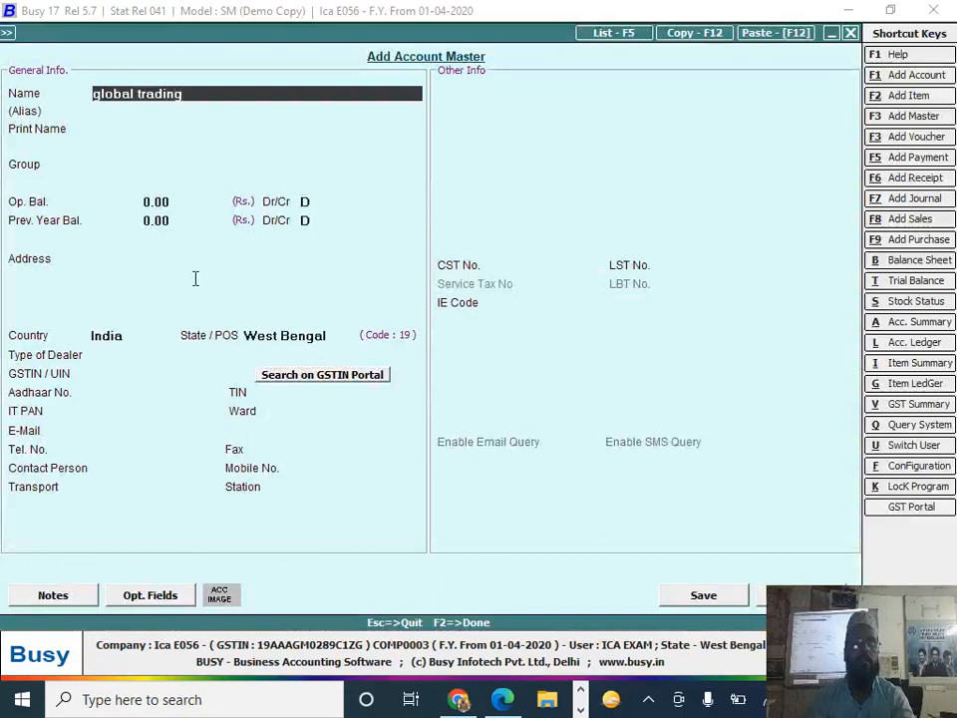
key("Return")
key("Return")
type("s")
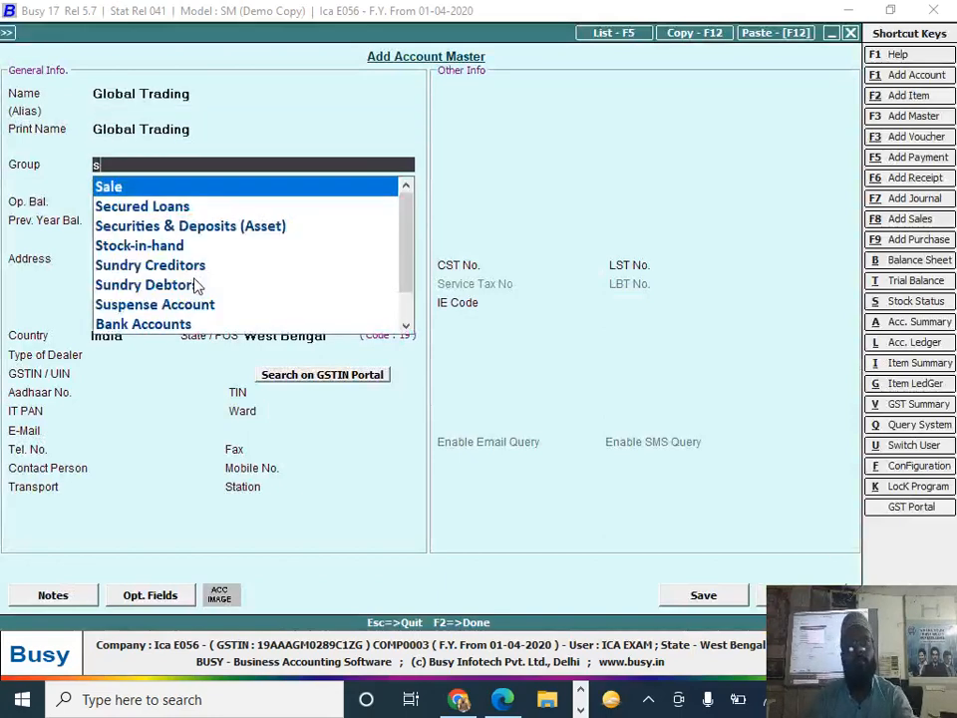
key("Down")
key("Down")
key("Down")
key("Down")
key("Return")
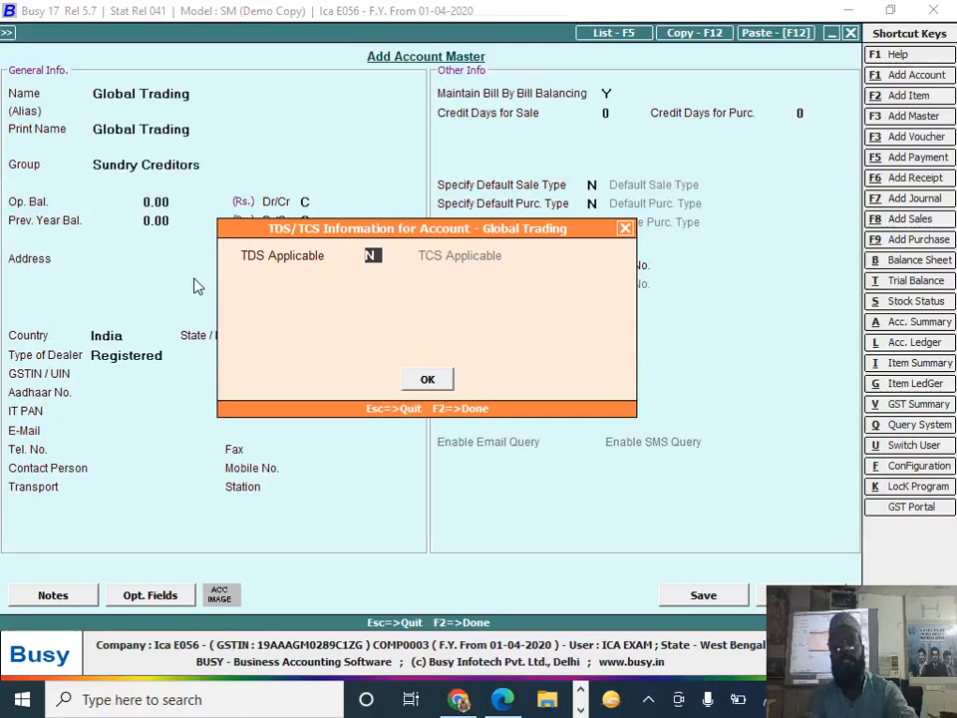
- Make TDS applicable to Global Trading with the party payee category Partnership Firm
key("y")
key("Return")
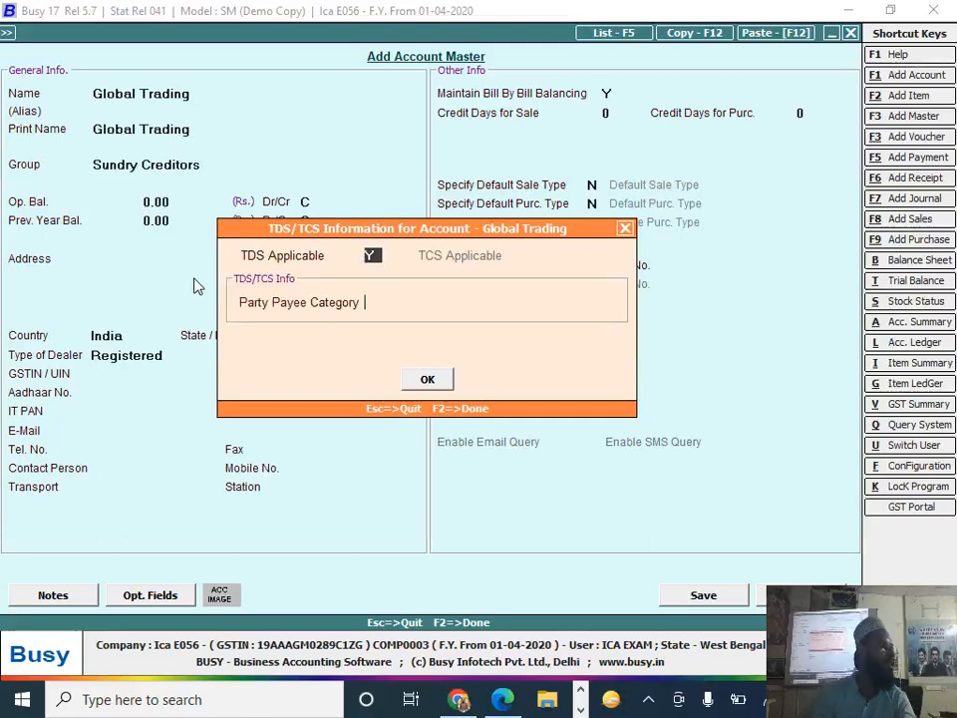
key("Down")
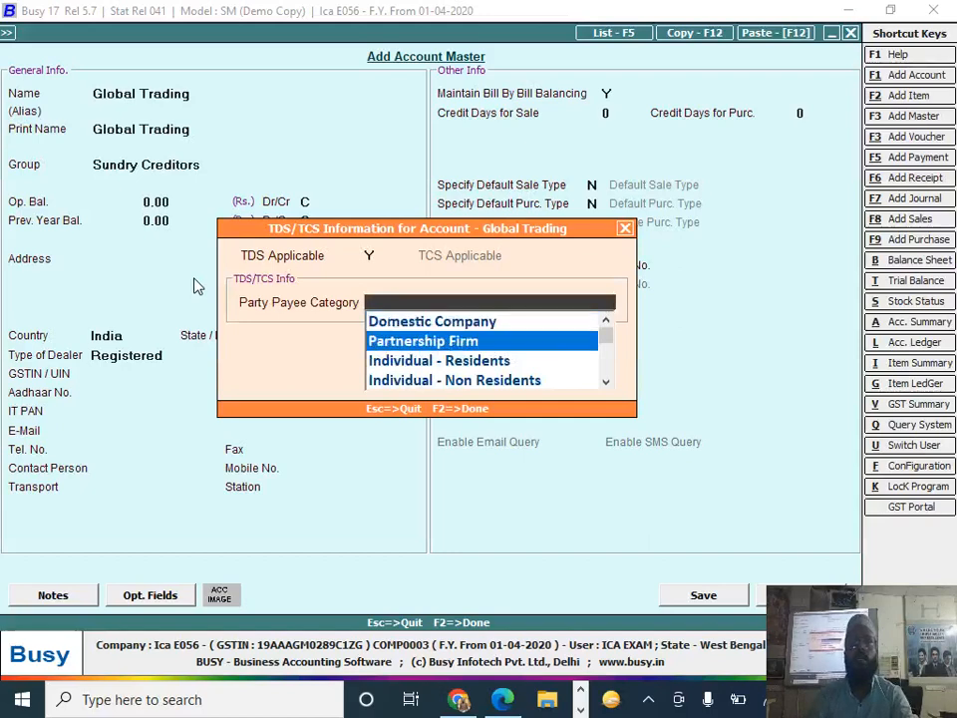
key("Return")
key("Return")
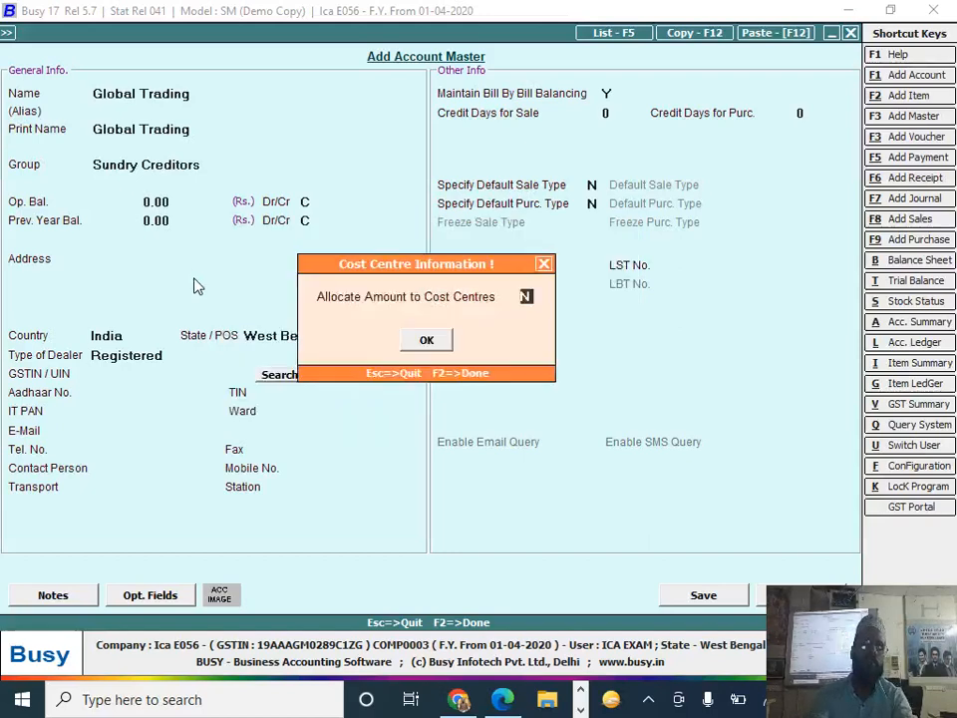
- Leave cost centre allocation off for Global Trading and set its type of dealer to Un-Registered
key("Return")
key("Return")
key("Return")
key("Return")
key("Return")
key("Return")
key("Return")
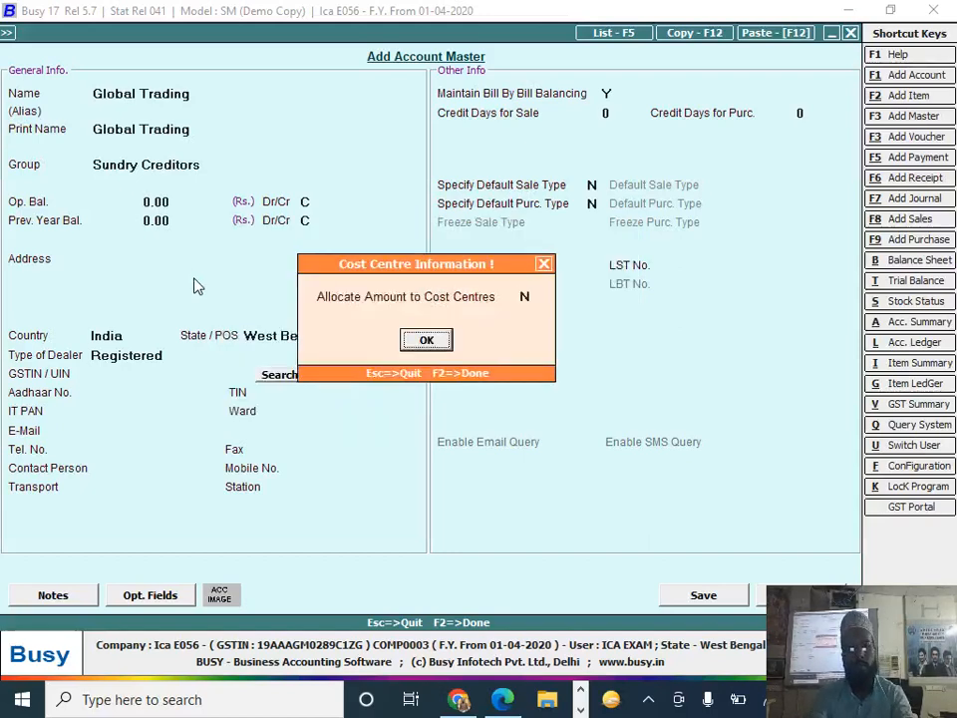
key("Return")
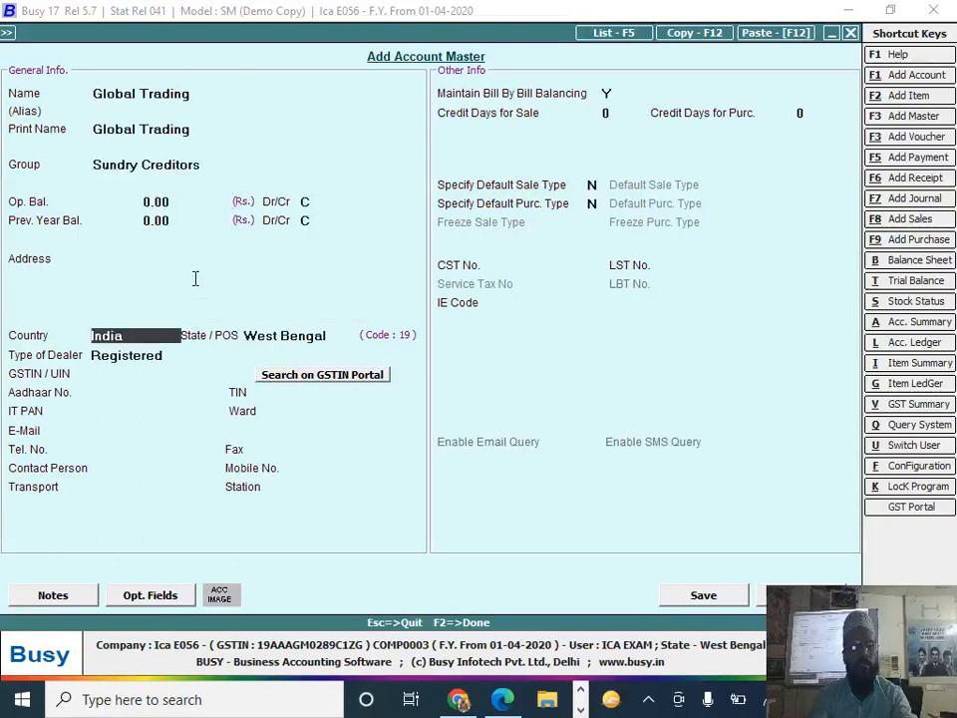
key("Return")
key("Down")
key("Return")
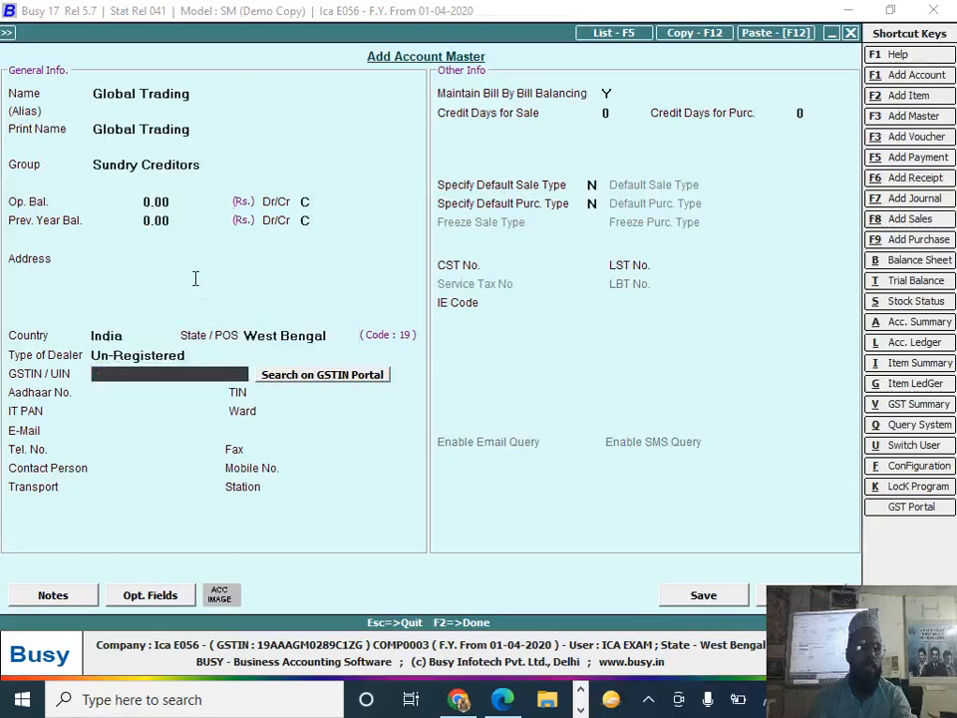
- Copy Global Trading's PAN from question 10 of the exam PDF into its IT PAN field and save the account
key("Return")
key("Return")
key("alt+Tab")
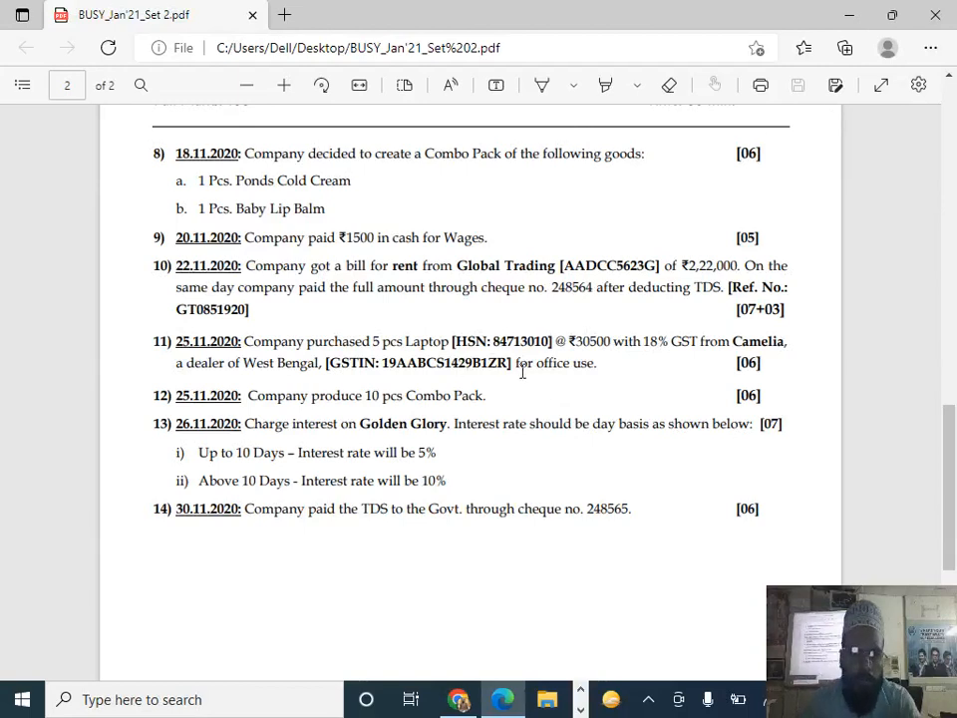
double_click(602, 265)
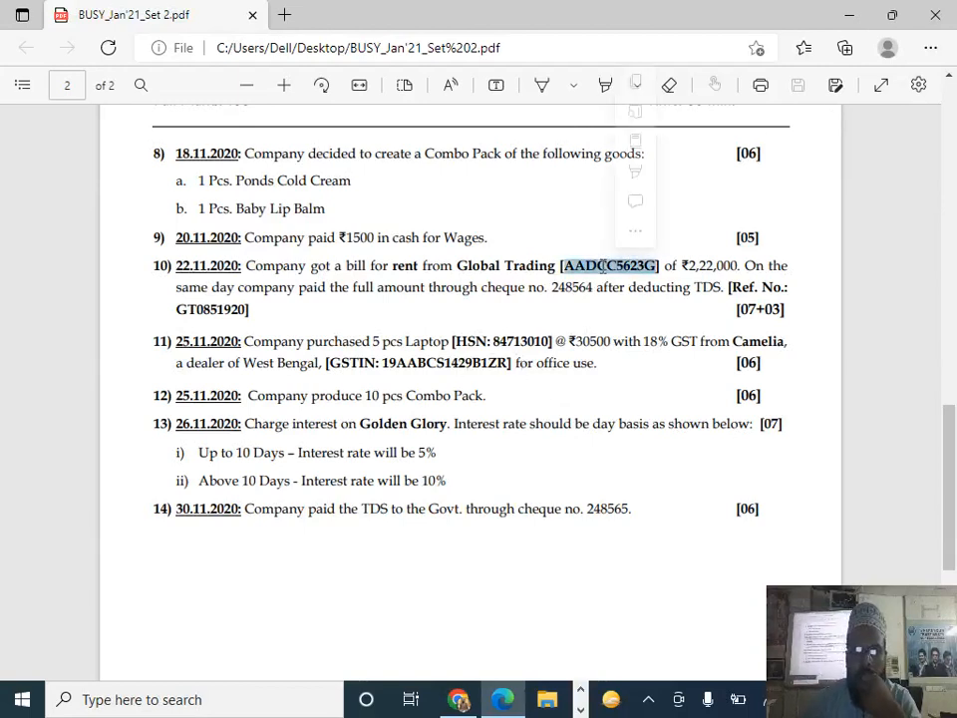
key("ctrl+c")
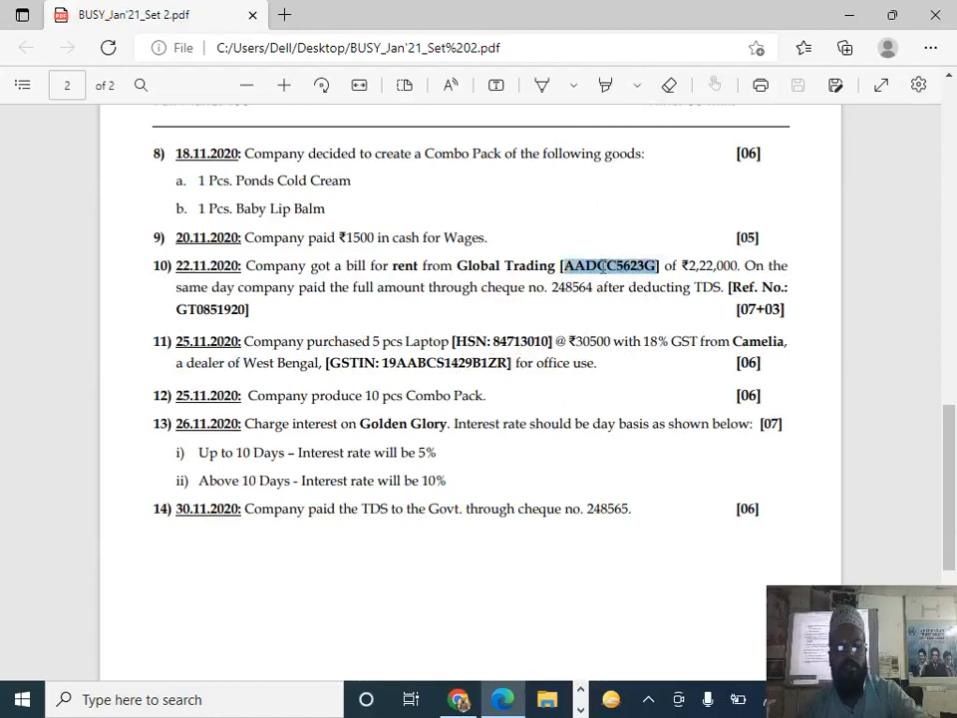
key("alt+Tab")
key("Return")
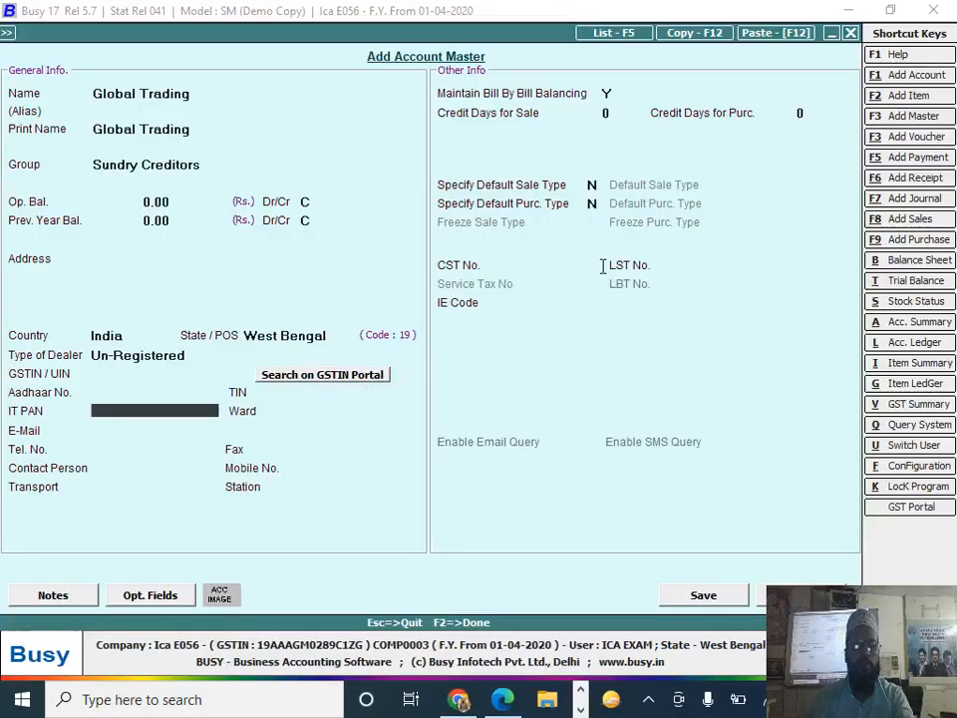
key("ctrl+v")
key("Return")
key("F2")
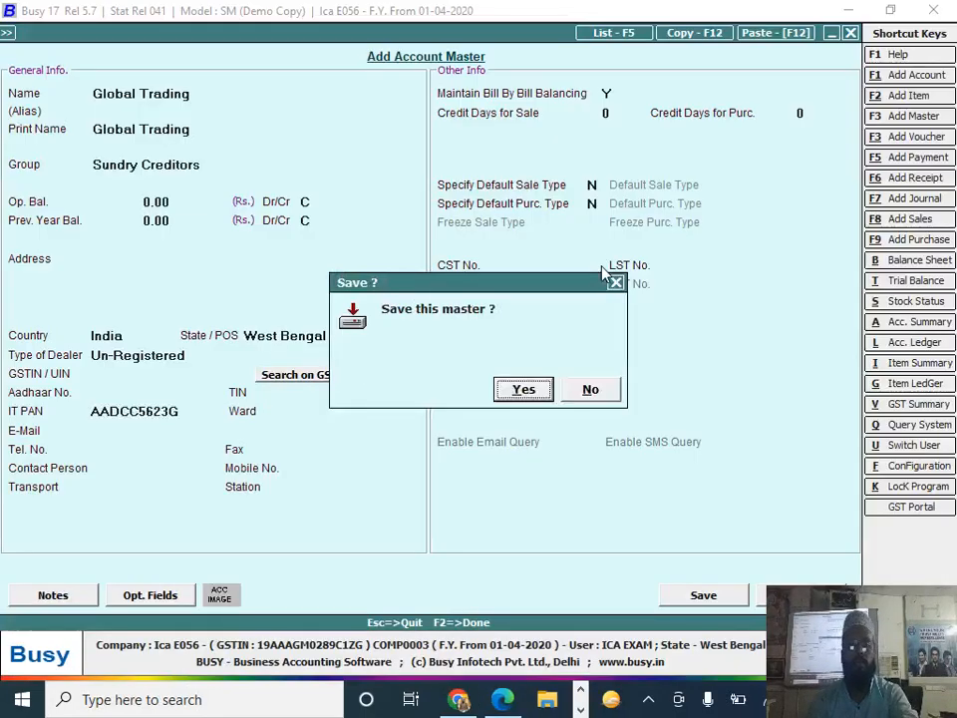
key("Return")
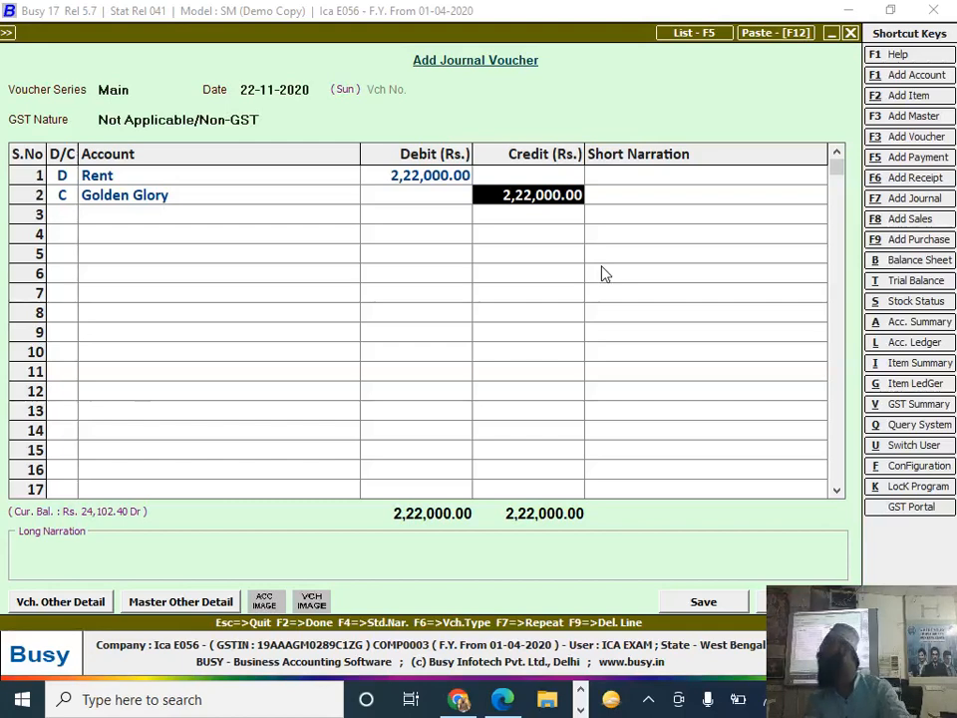
- Credit Golden Glory with 2,22,000 in the journal voucher and save it, continuing despite the missing PAN and non-applicable TDS
key("Return")
key("Return")
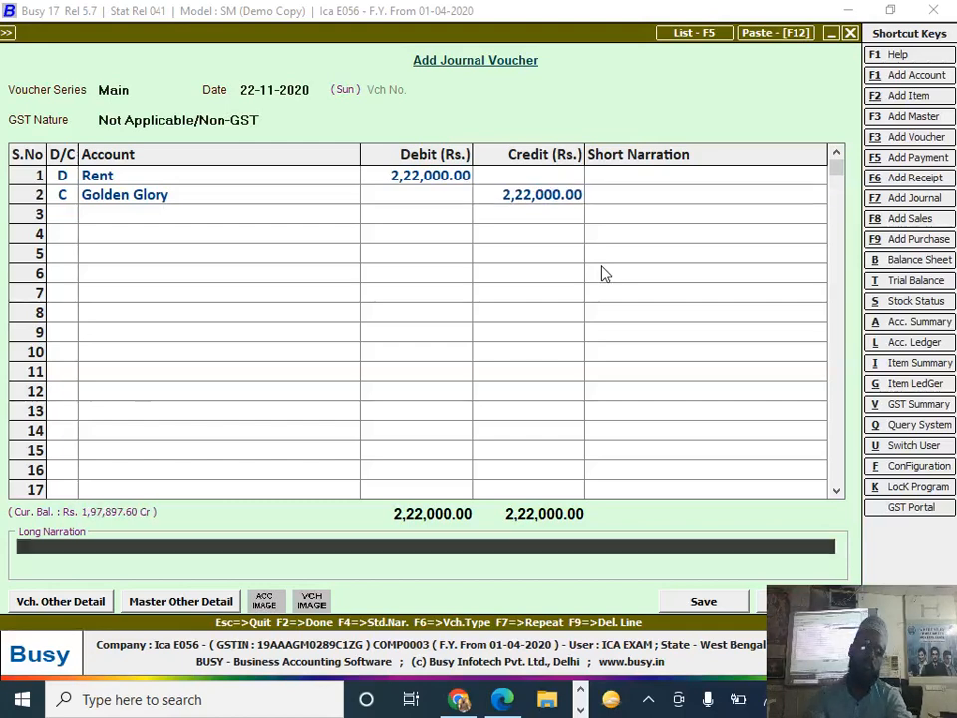
key("Return")
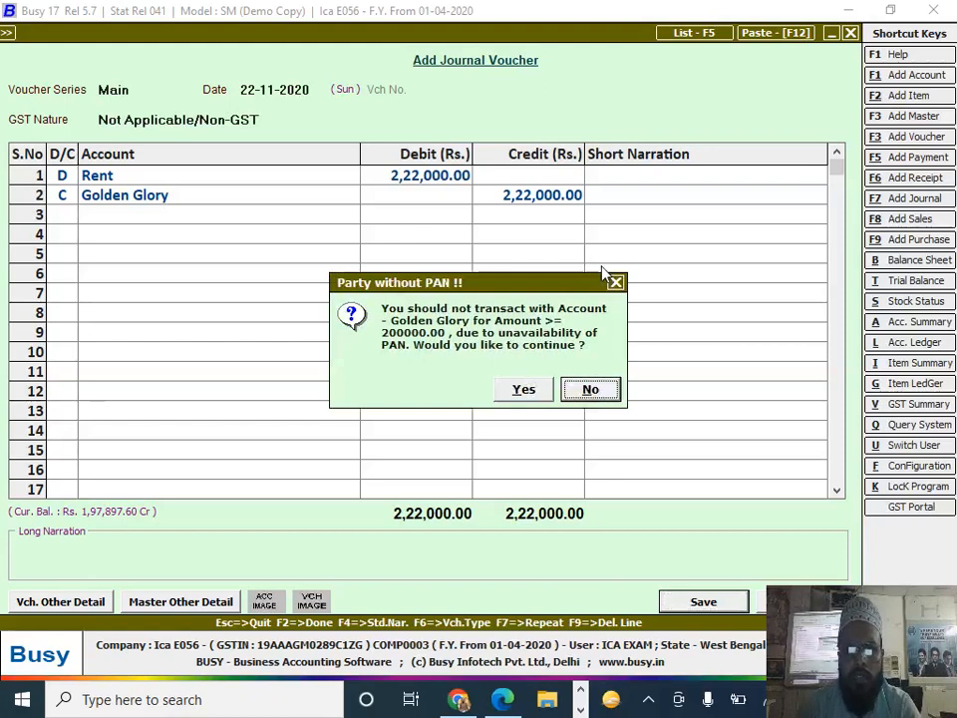
key("Left")
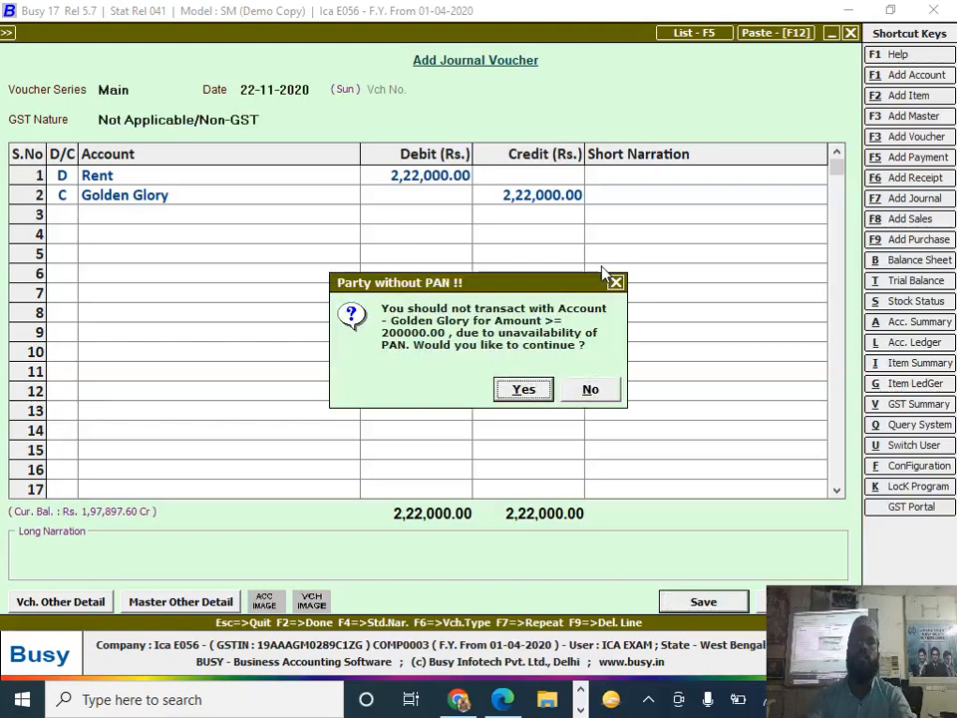
key("Return")
key("Left")
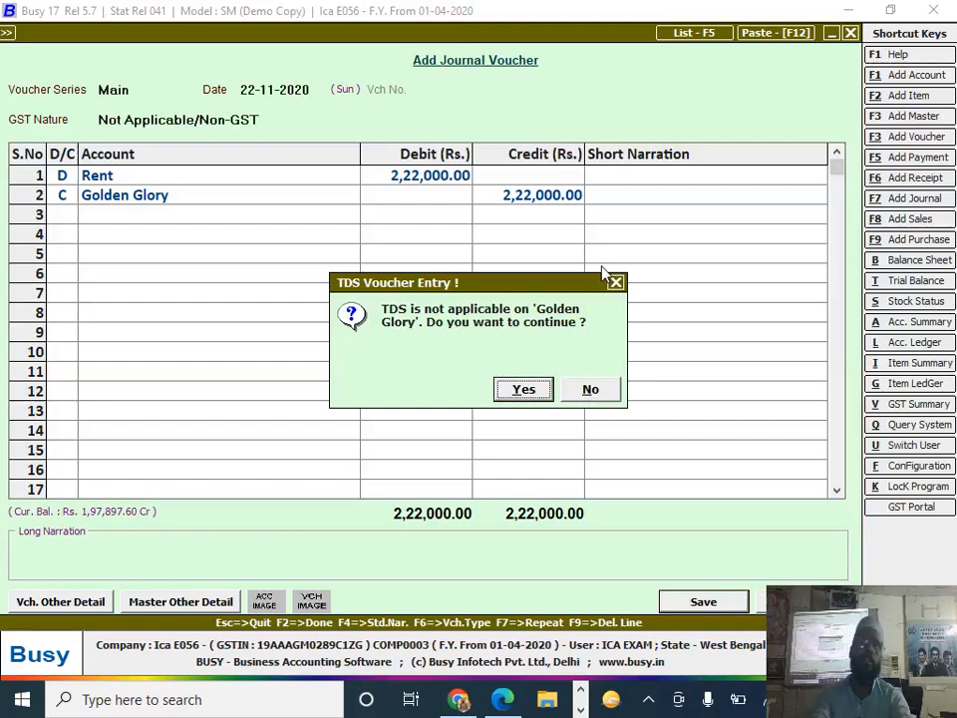
key("Return")
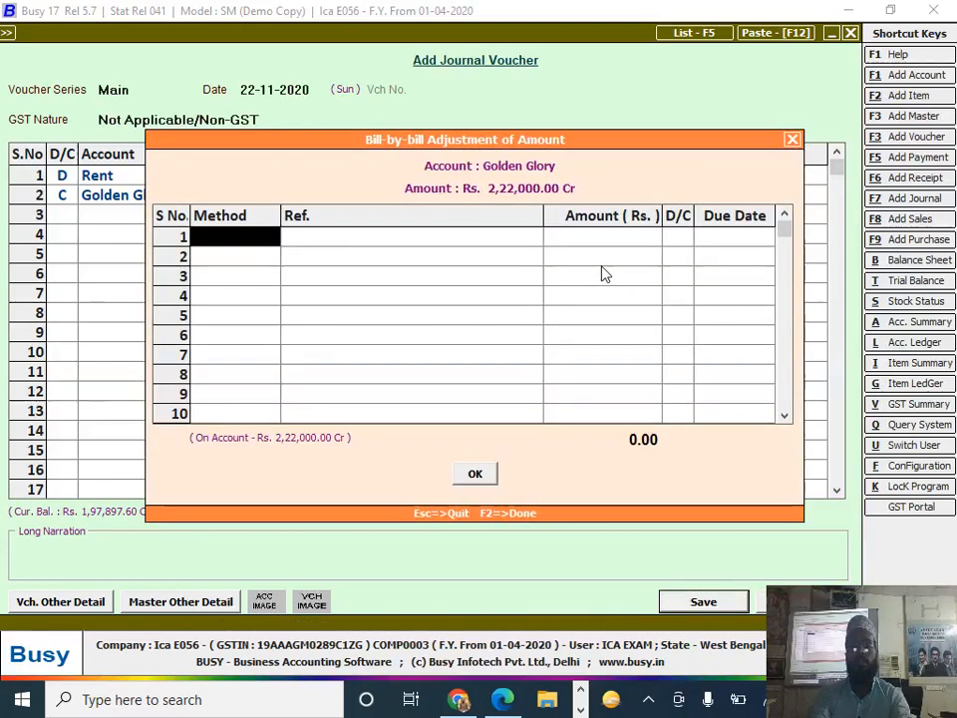
- Adjust Golden Glory's 2,22,000 credit against a New Ref. named Fggfgh and finish the journal voucher
key("Down")
key("Return")
type("Fggfgh")
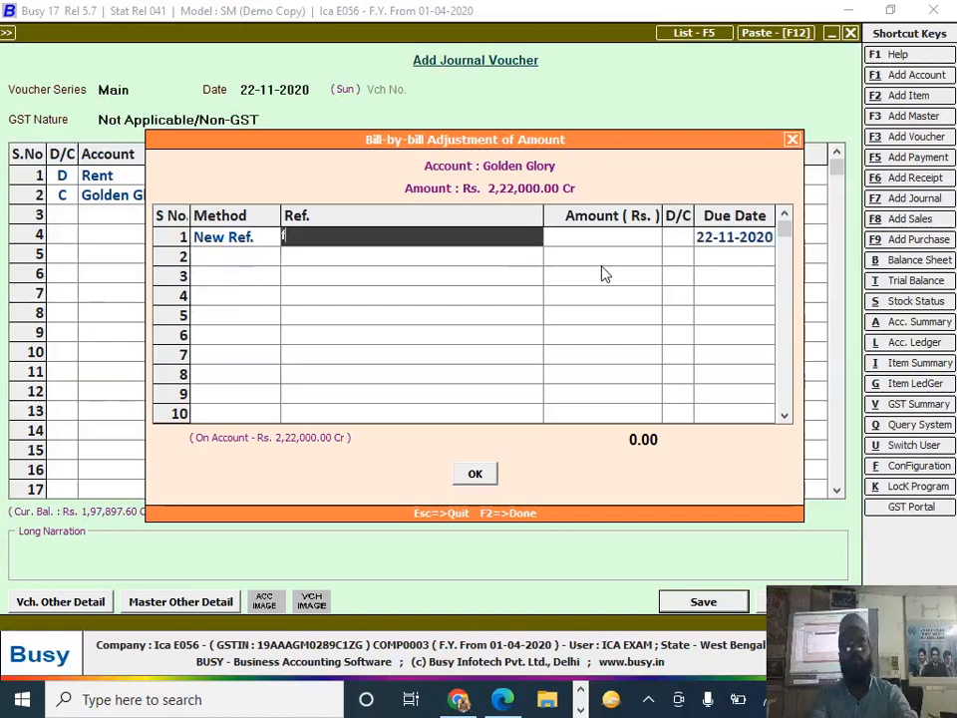
key("Return")
key("Return")
key("Return")
key("Return")
key("Return")
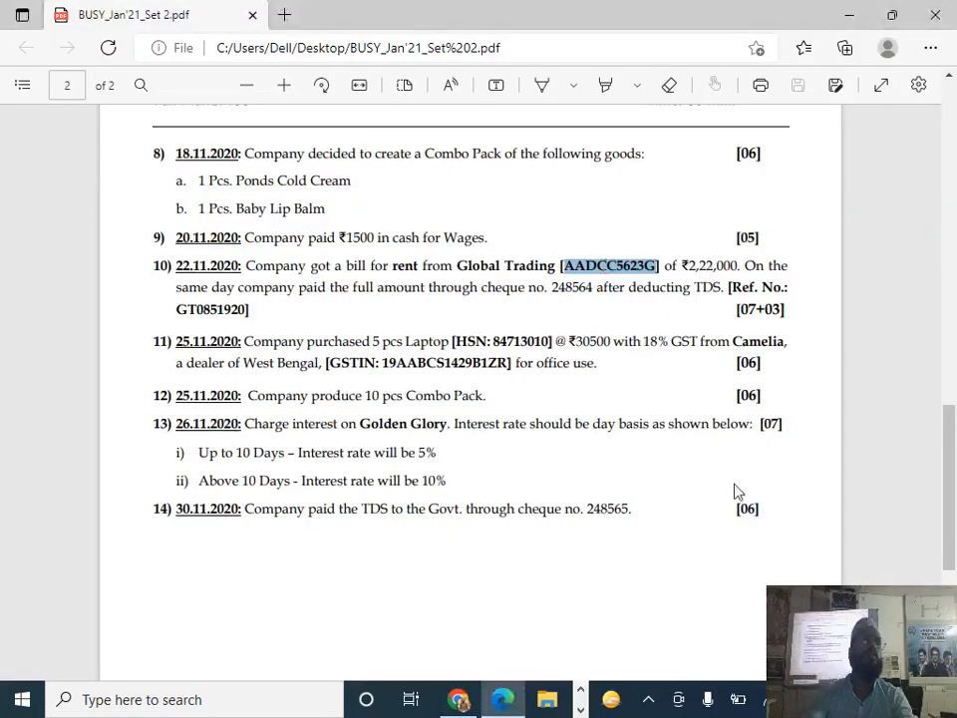
key("alt+Tab")
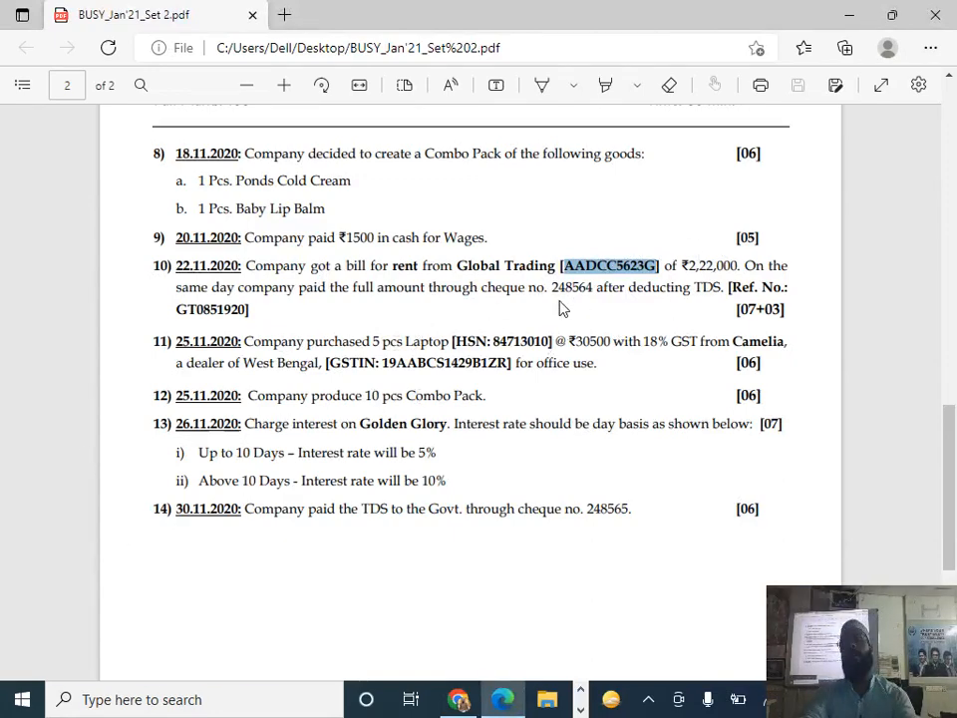
key("alt+Tab")
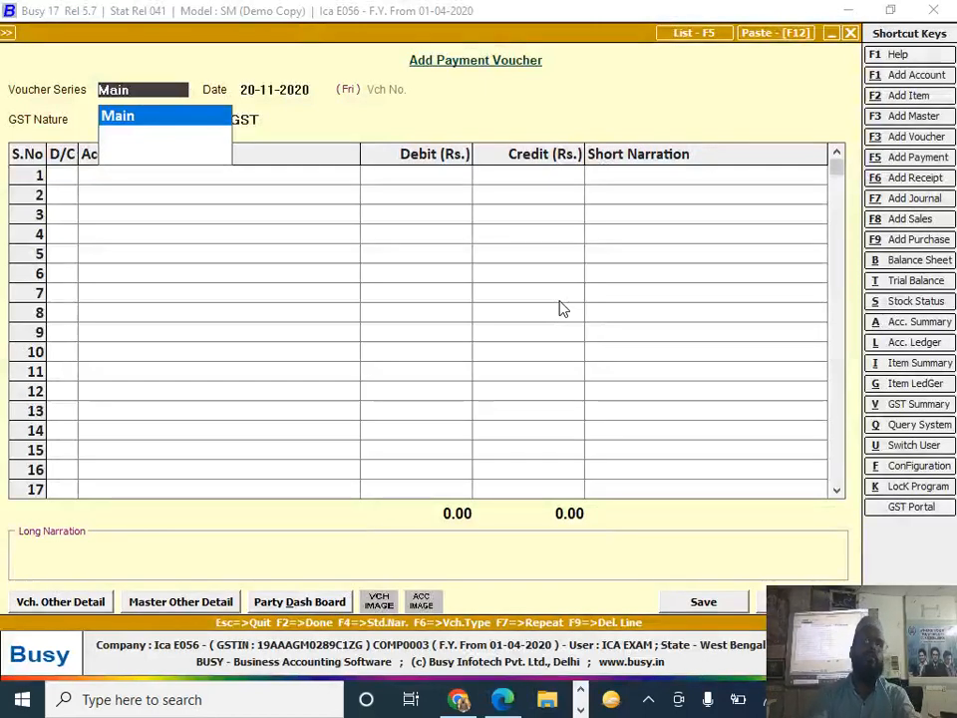
key("Return")
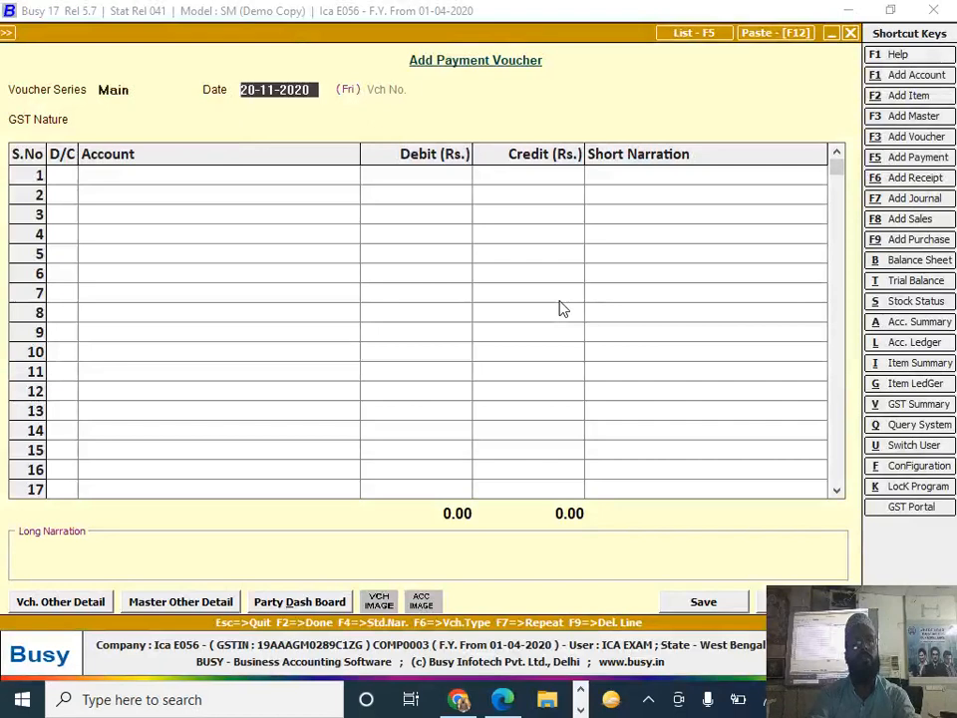
key("Return")
key("Return")
key("Return")
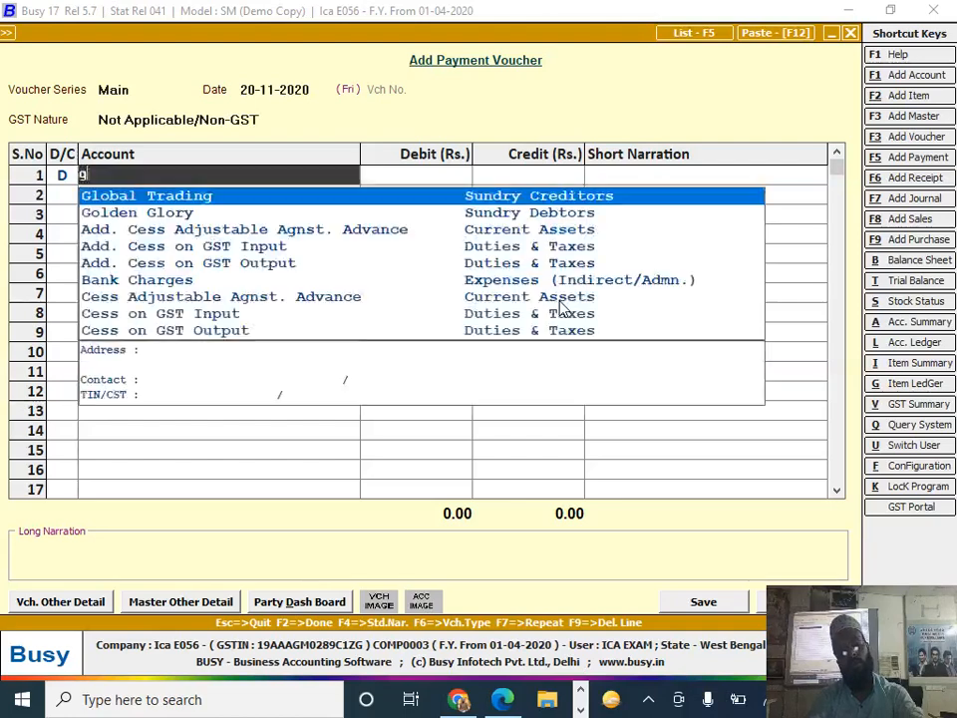
key("Return")
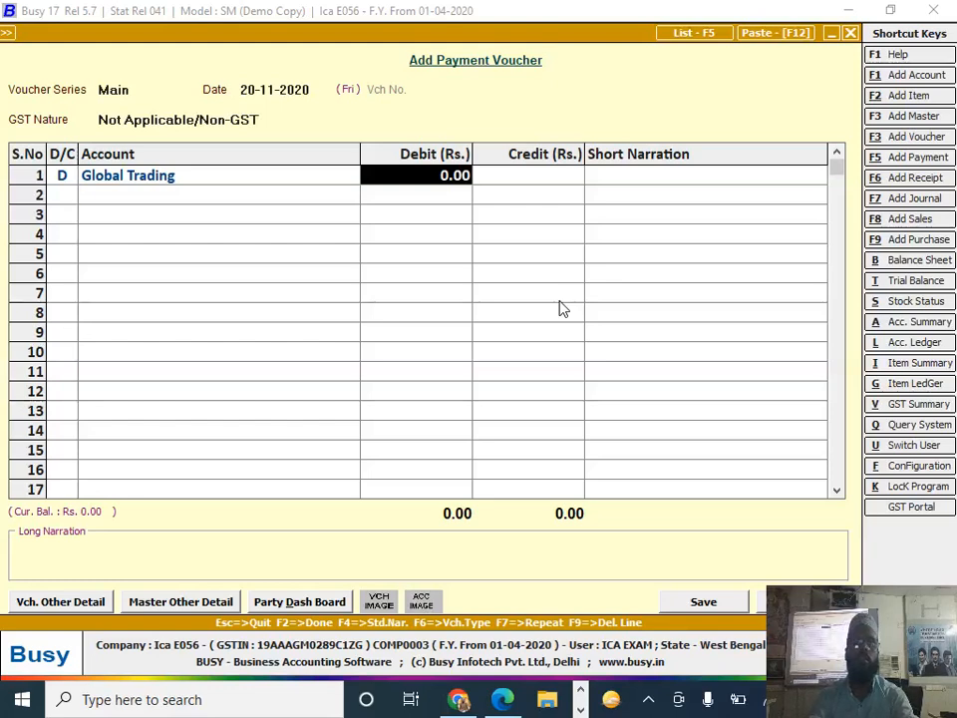
key("Escape")
key("Return")
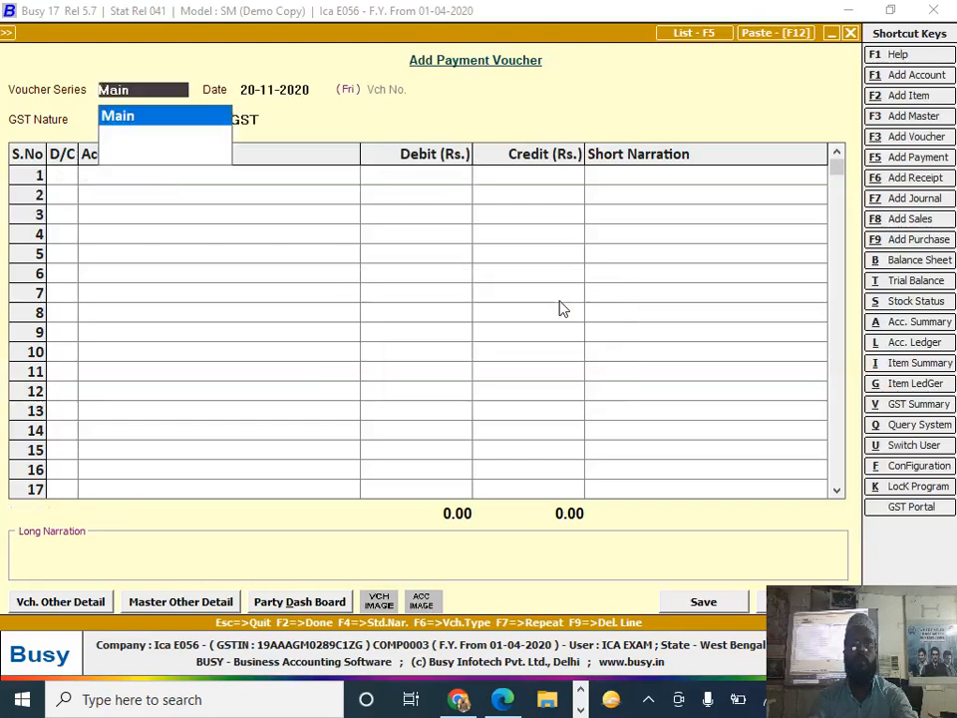
- Debit Global Trading with 2,22,000 in the payment voucher dated 20-11-2020 and make the second line a credit
key("Return")
key("Return")
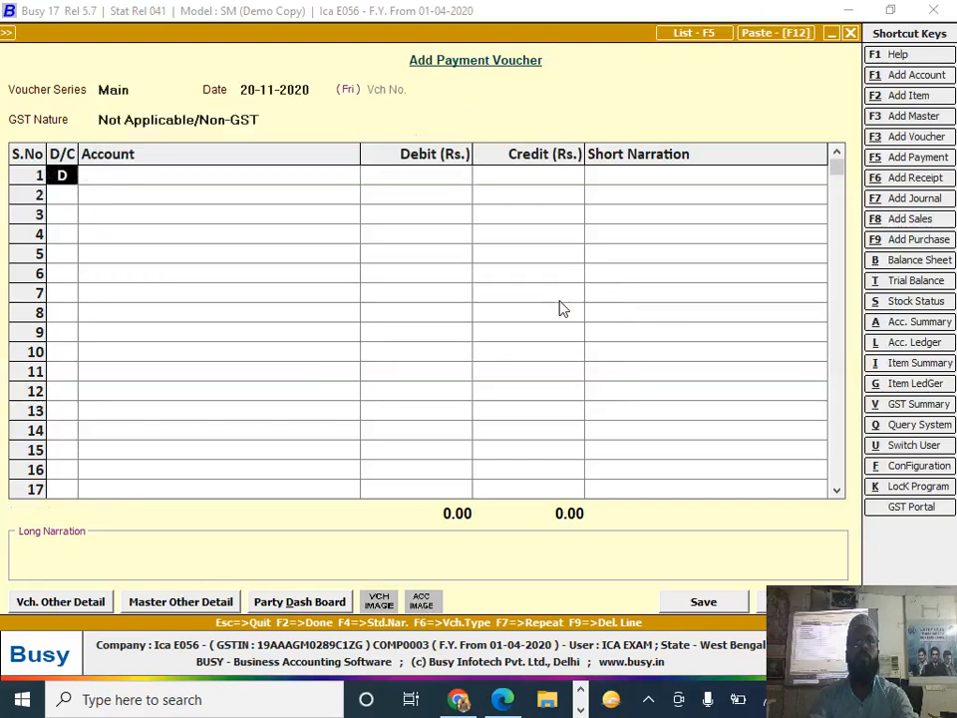
key("Return")
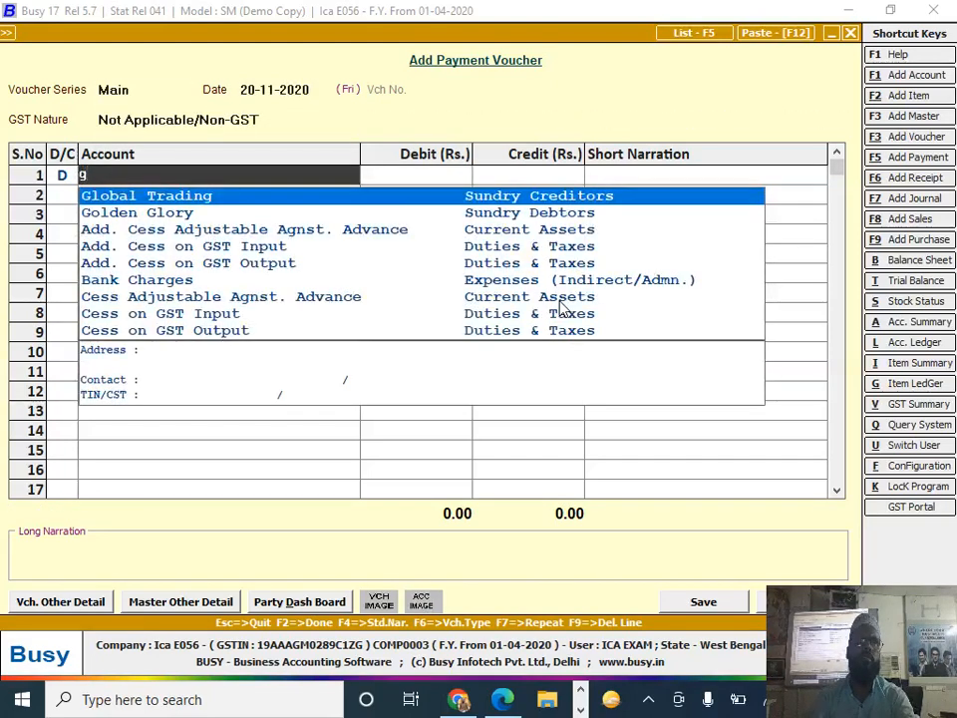
key("Return")
type("2")
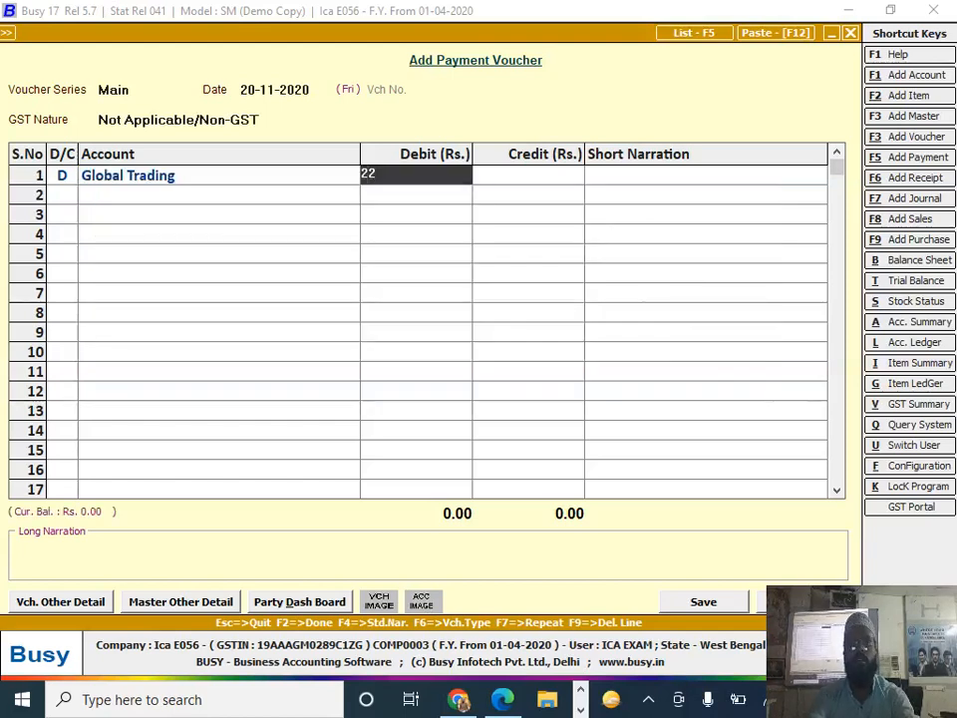
type(",22,000")
key("Return")
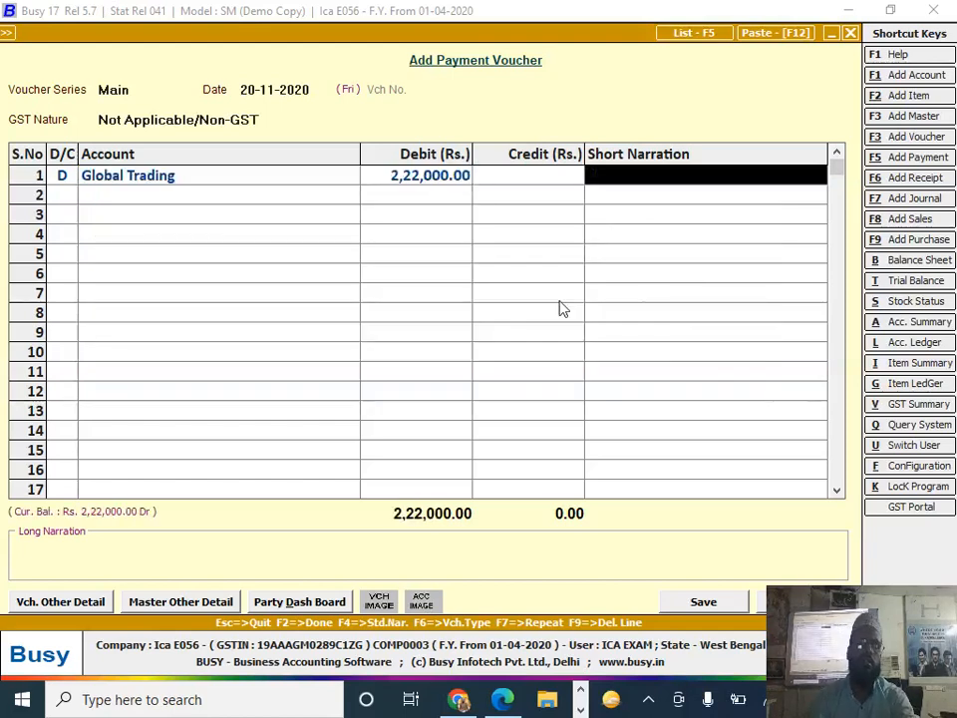
key("Return")
key("Return")
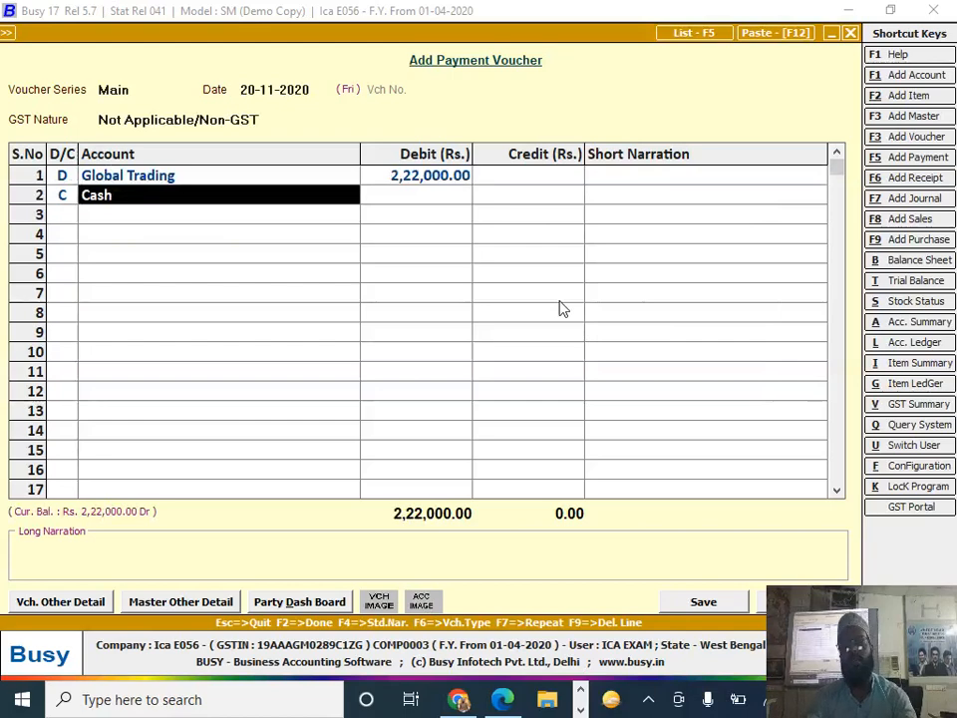
- Credit Hdfc Bank with 2,22,000 in the payment voucher and save it, leaving both narrations empty
type("hdf")
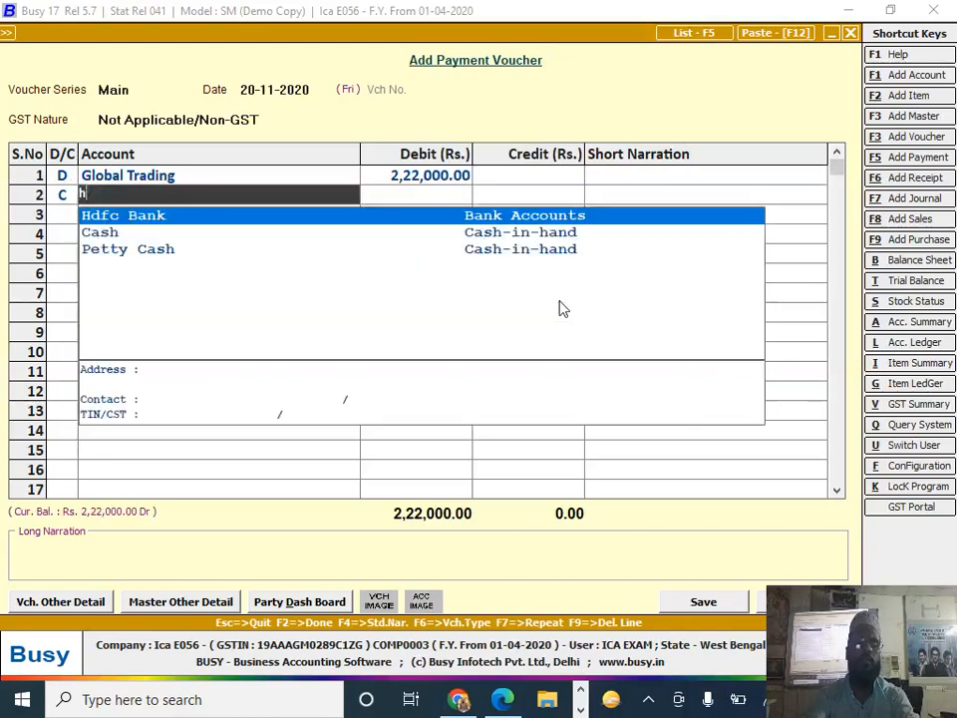
key("Return")
key("Return")
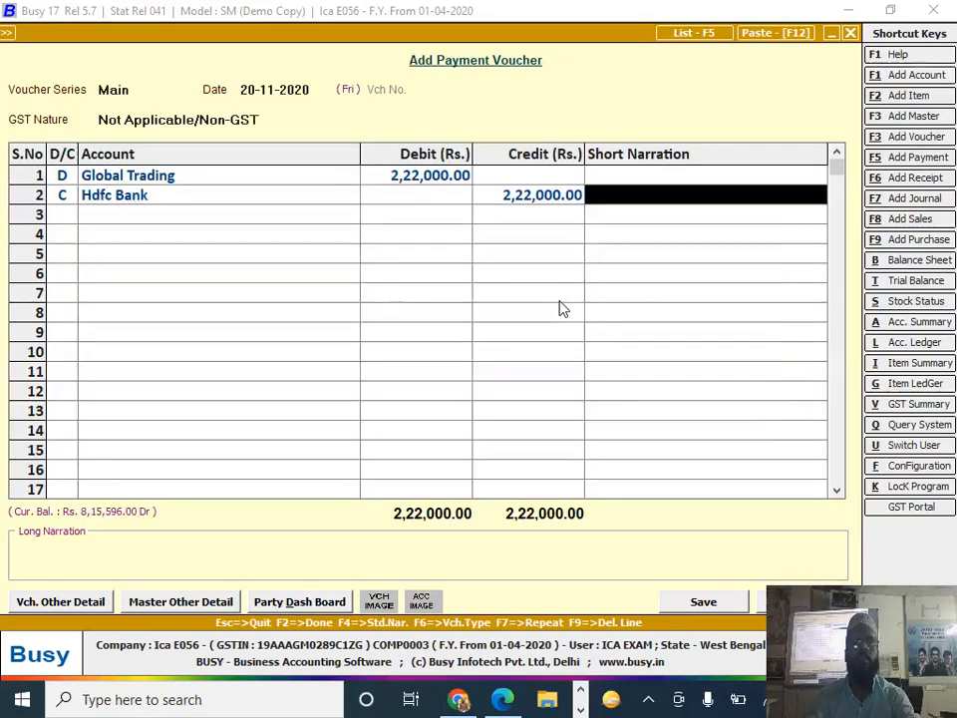
key("Return")
key("Return")
key("Return")
key("Return")
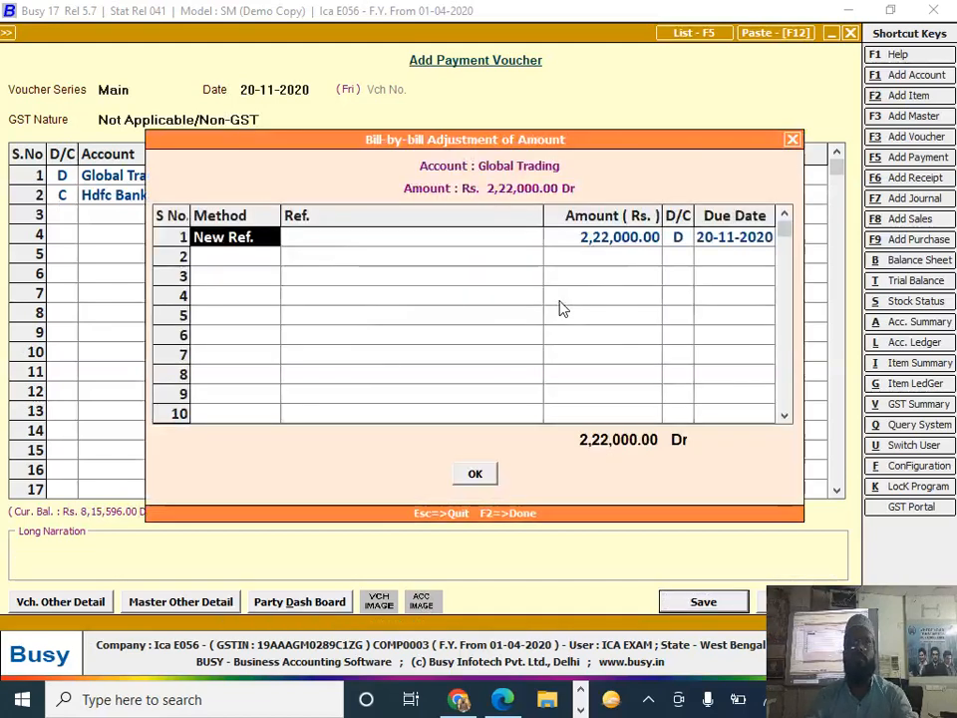
- Adjust Global Trading's 2,22,000 debit against a New Ref. named dasf and finish the payment voucher
key("Return")
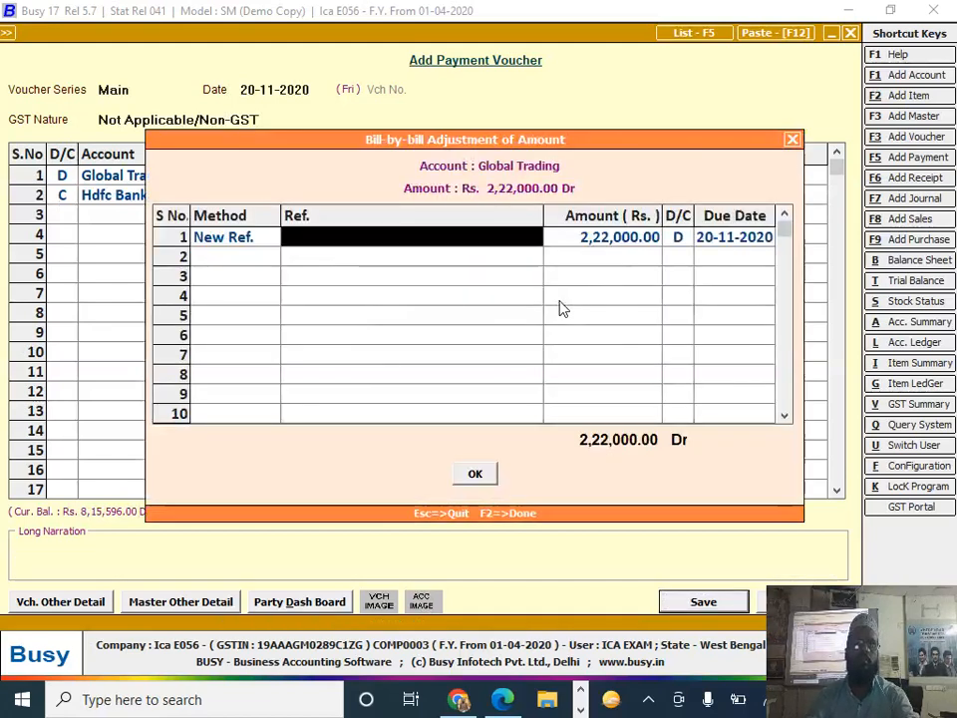
type("dasf")
key("Return")
key("Return")
key("Return")
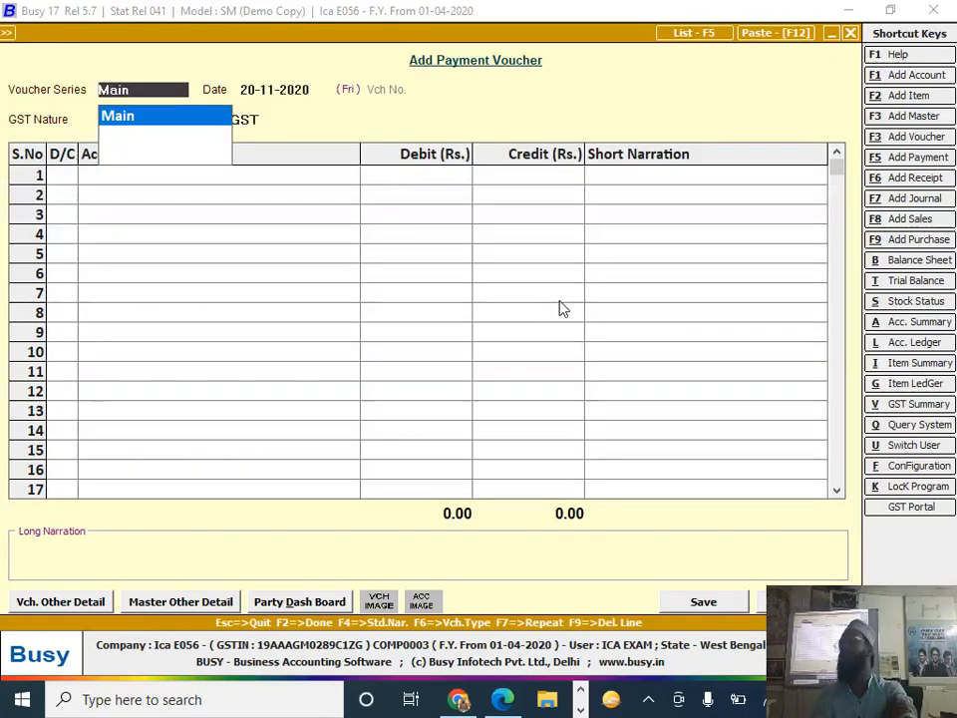
- Read question 11 in the exam PDF and start a purchase voucher in series Main dated 25-11-2020
key("alt+Tab")
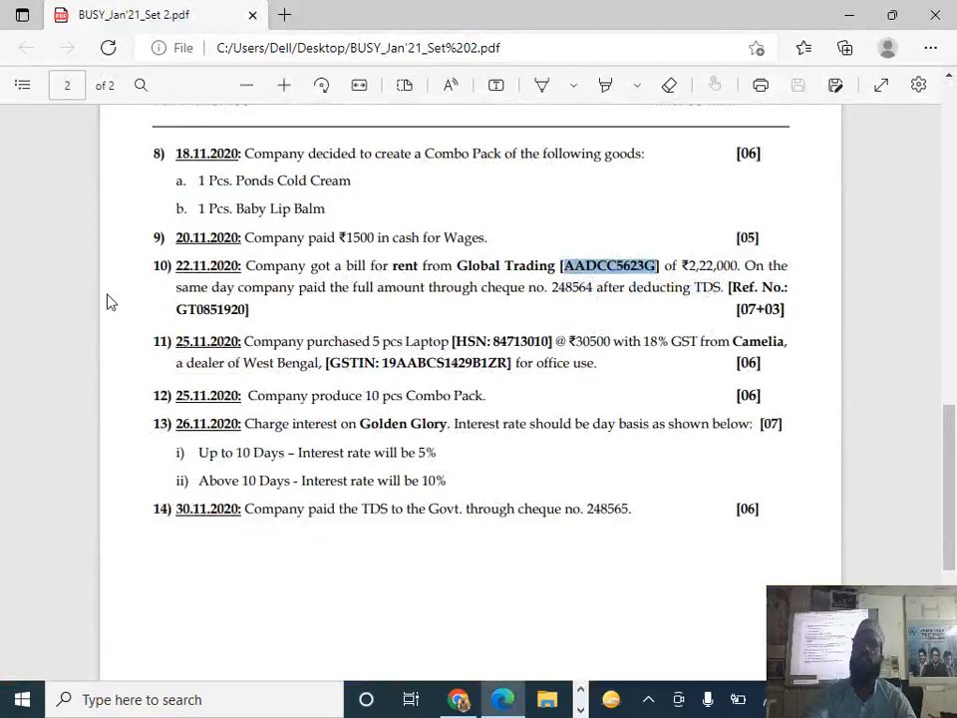
scroll(299, 319, "down", 1)
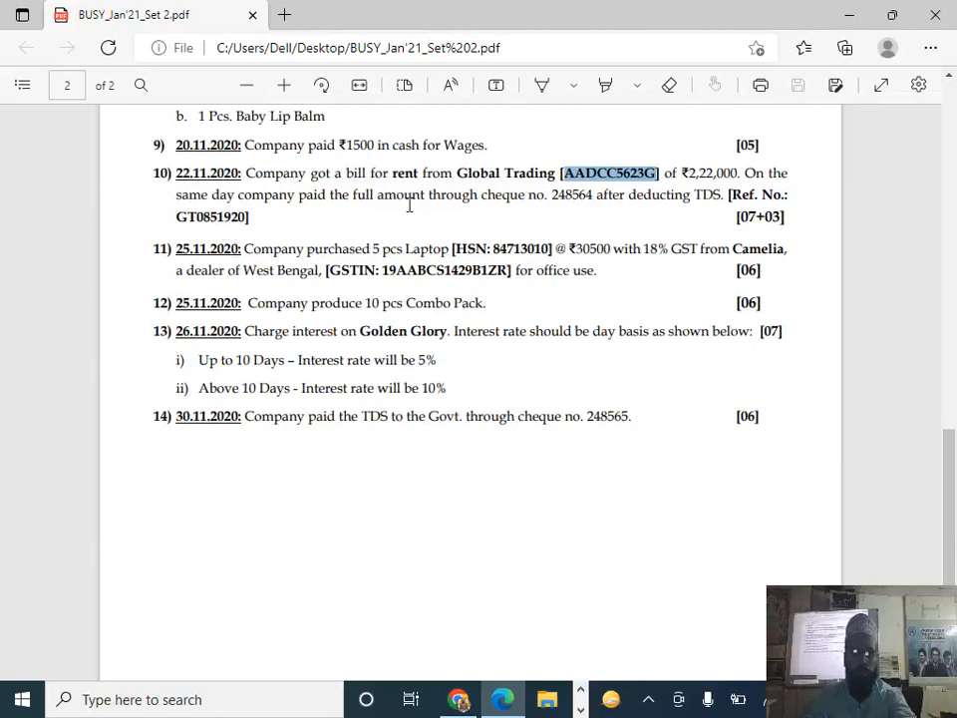
key("alt+Tab")
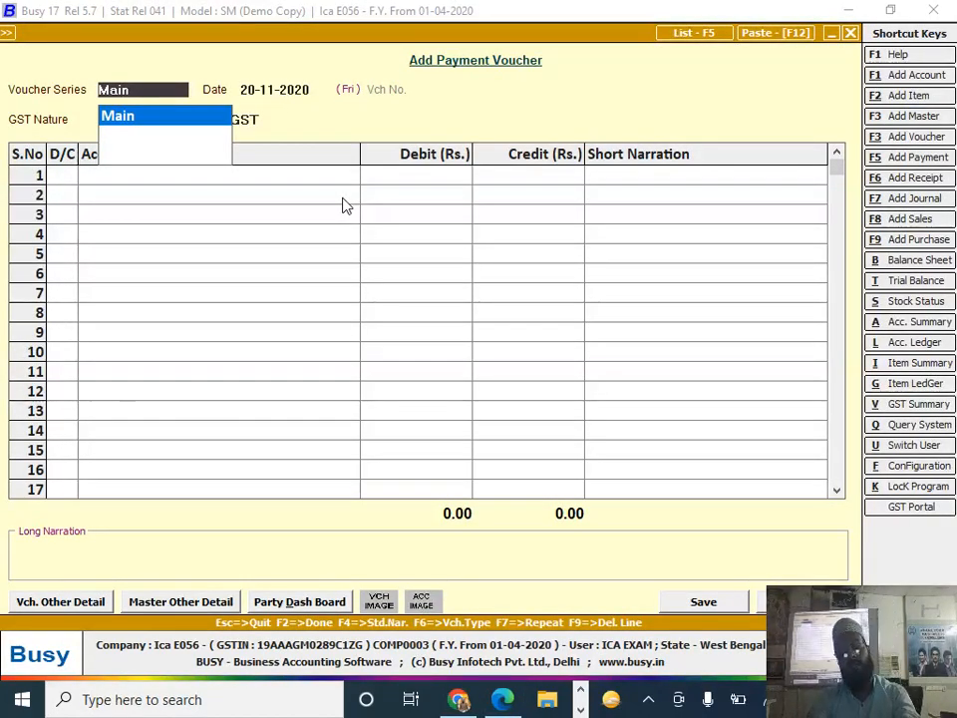
key("Escape")
key("F9")
key("Return")
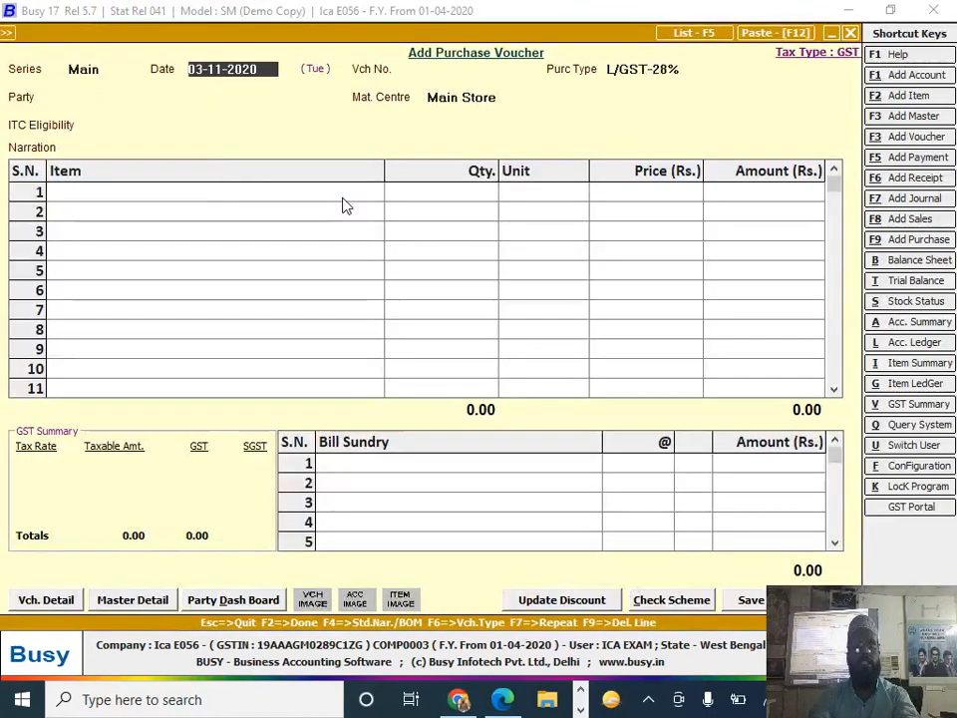
key("alt+Tab")
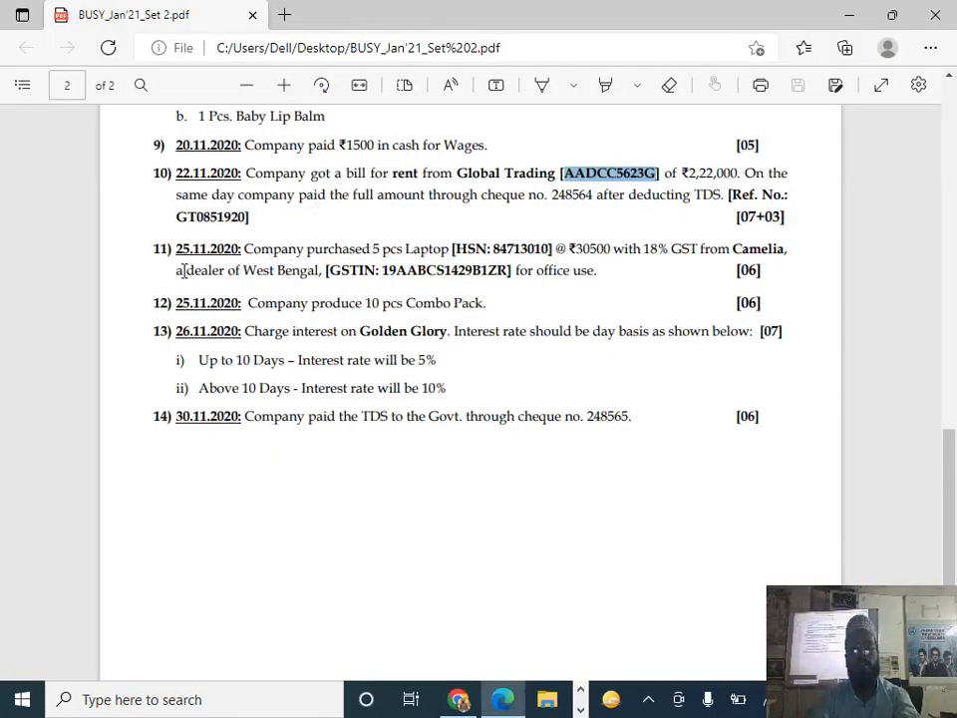
key("alt+Tab")
type("25-11")
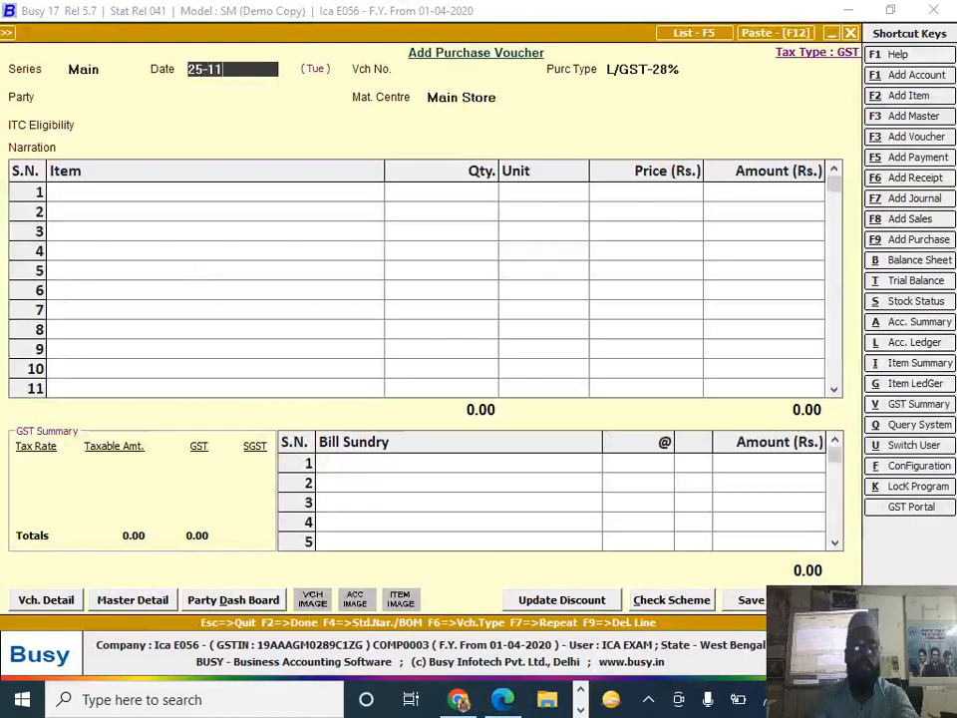
key("Return")
- Enter voucher number Fdgffdg and set the purchase type to L/GST-18%, as question 11 requires
key("alt+Tab")
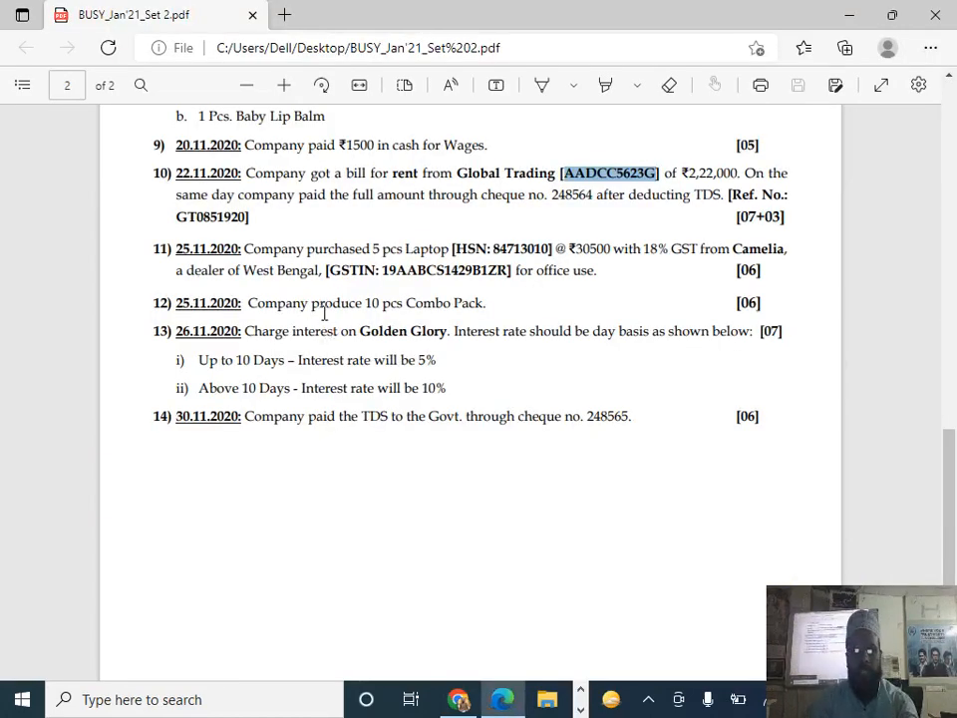
key("alt+Tab")
type("Fdgfdfg")
key("Return")
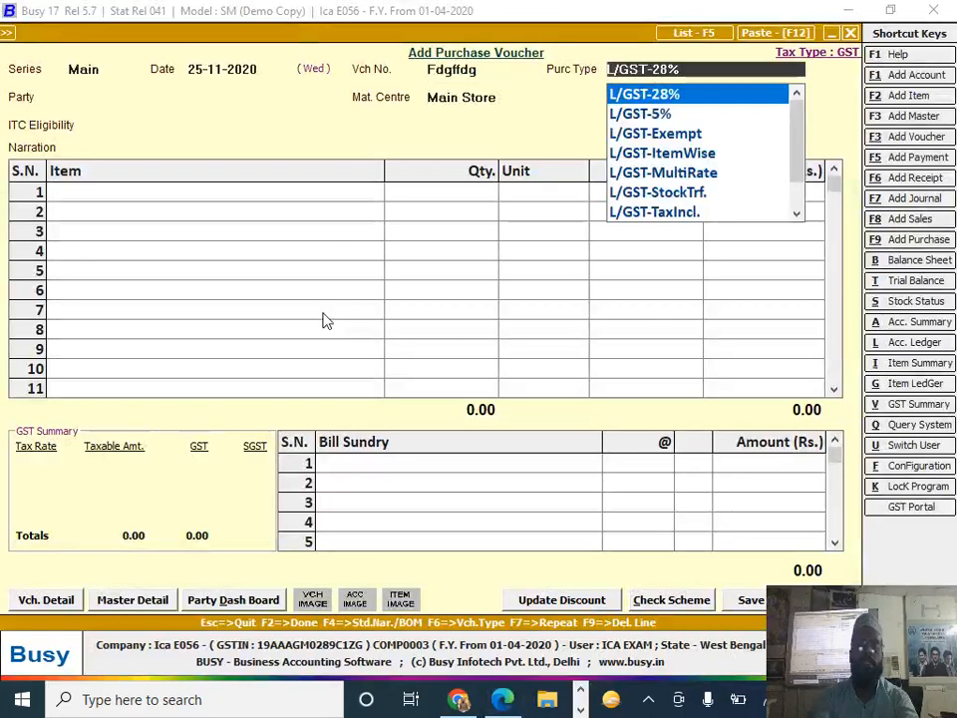
key("BackSpace")
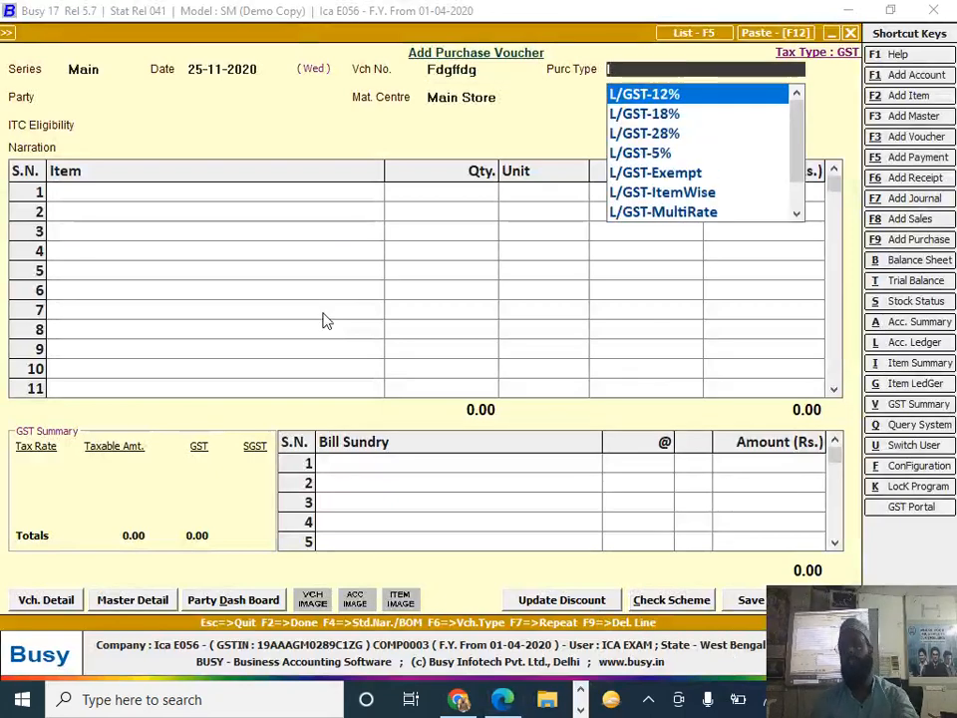
key("alt+Tab")
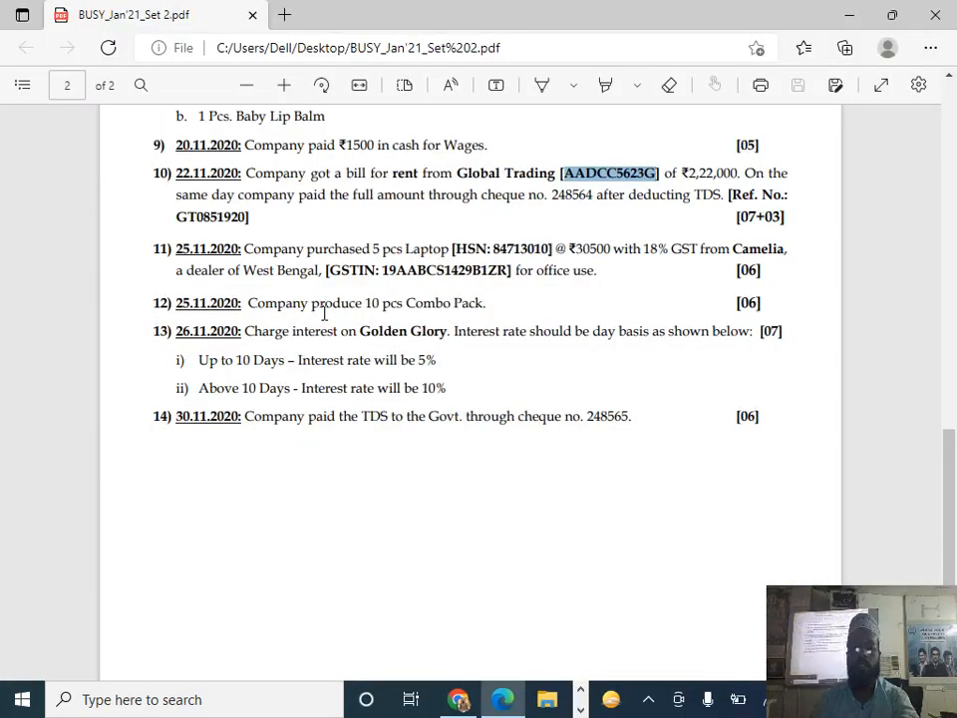
key("alt+Tab")
key("Down")
key("Return")
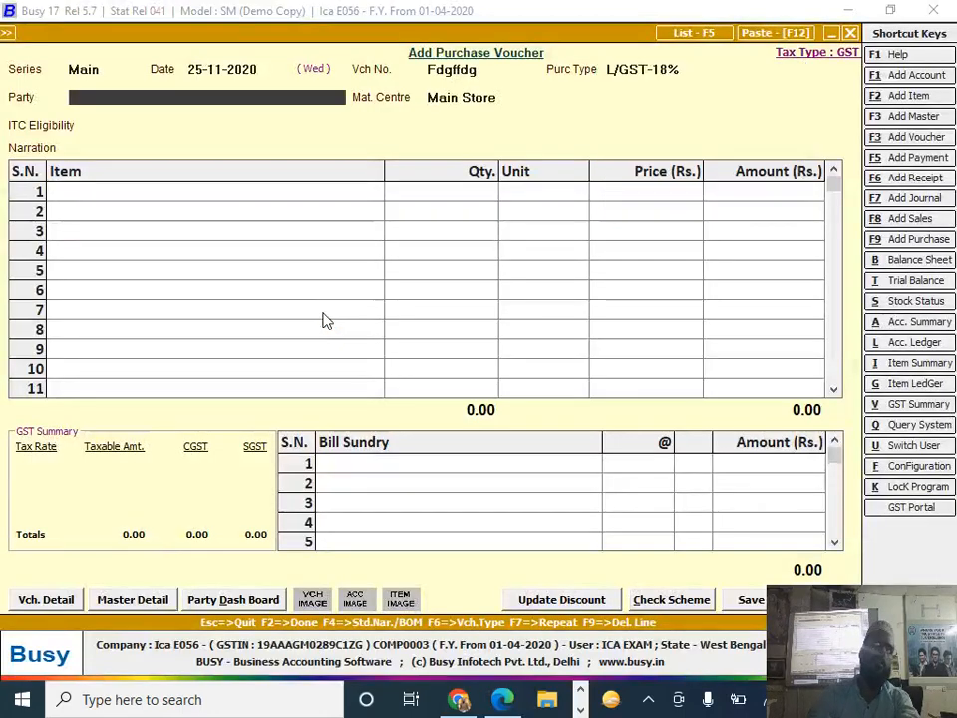
- Add a new party account named Camelia, the supplier in question 11, under the group Sundry Creditors
key("alt+Tab")
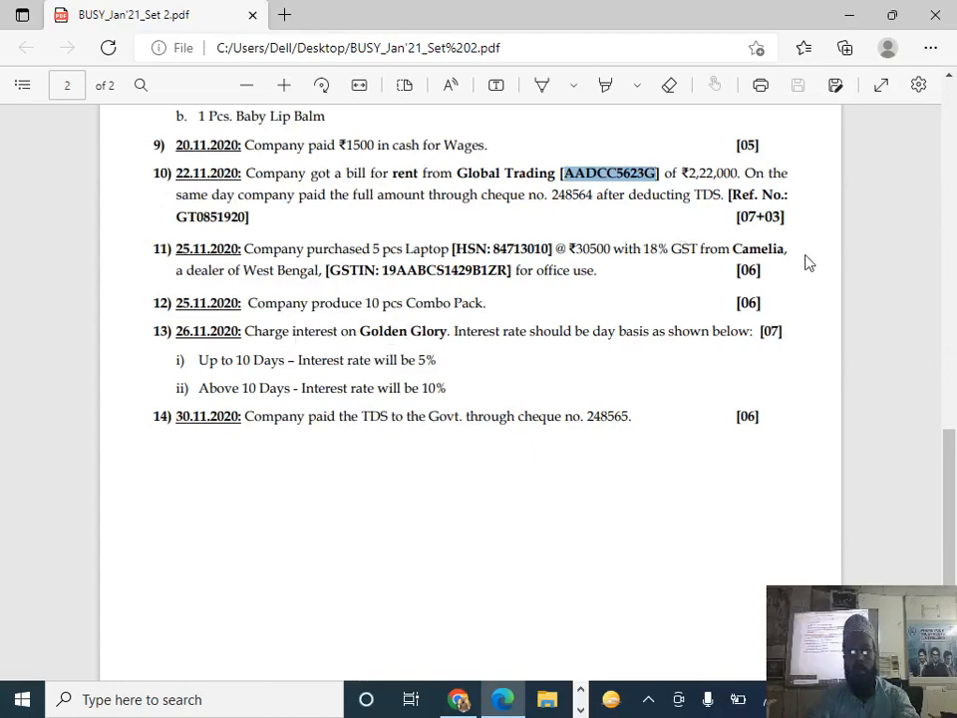
key("alt+Tab")
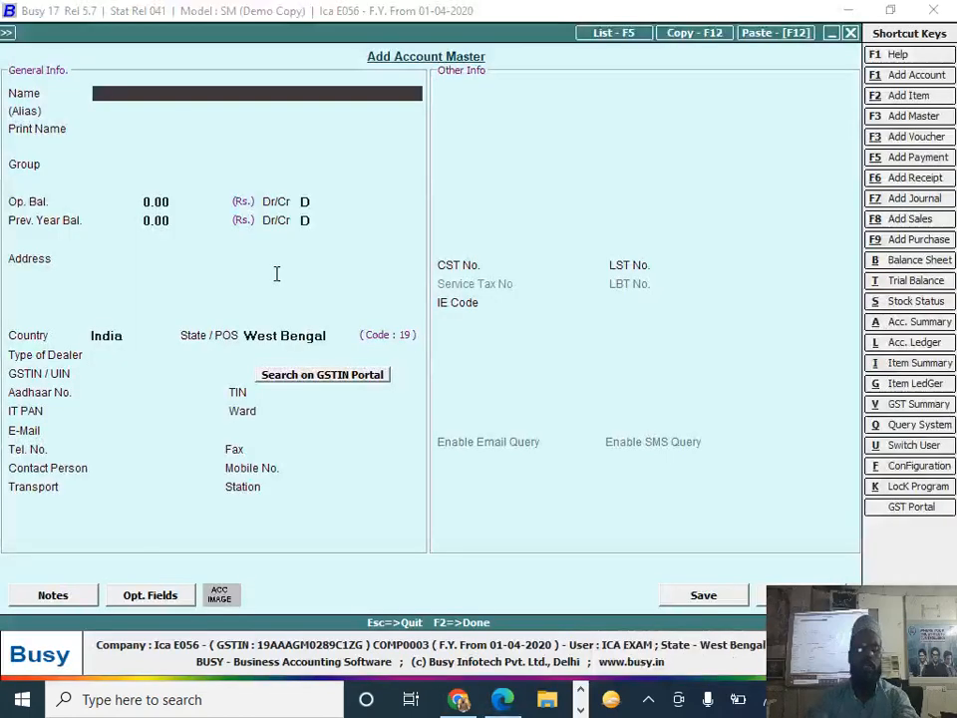
type("camelia")
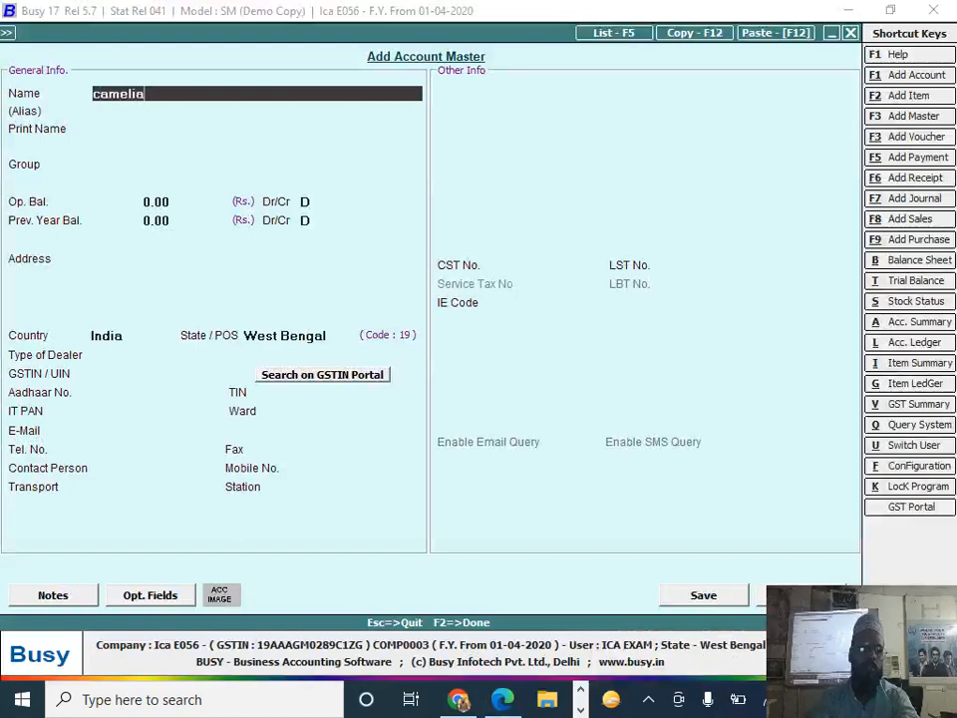
key("Return")
key("Return")
type("s")
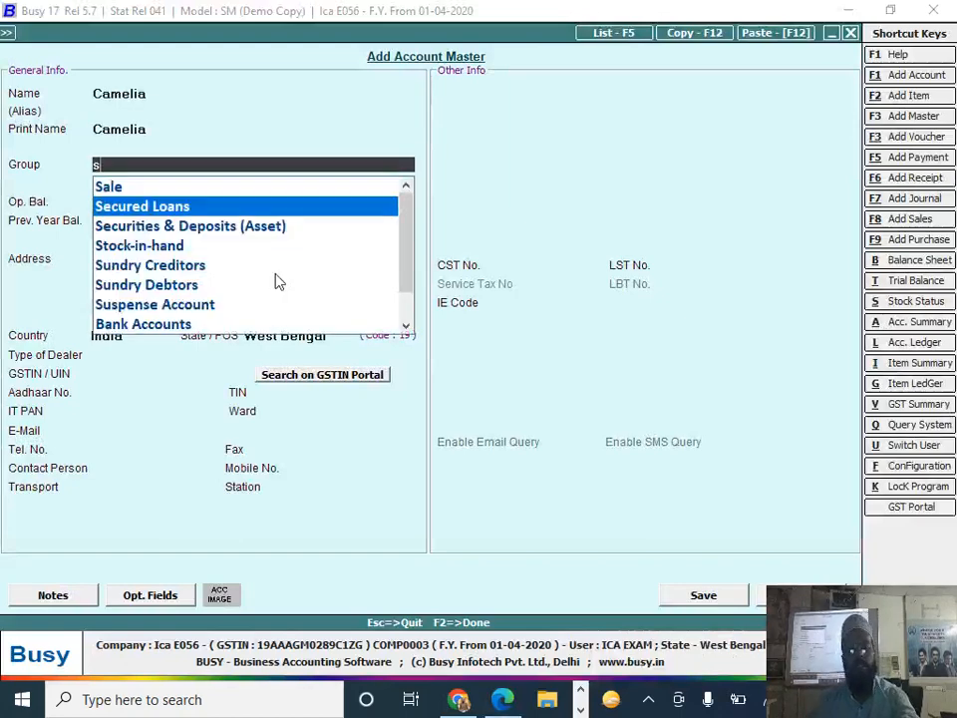
key("Down")
key("Down")
key("Down")
key("Return")
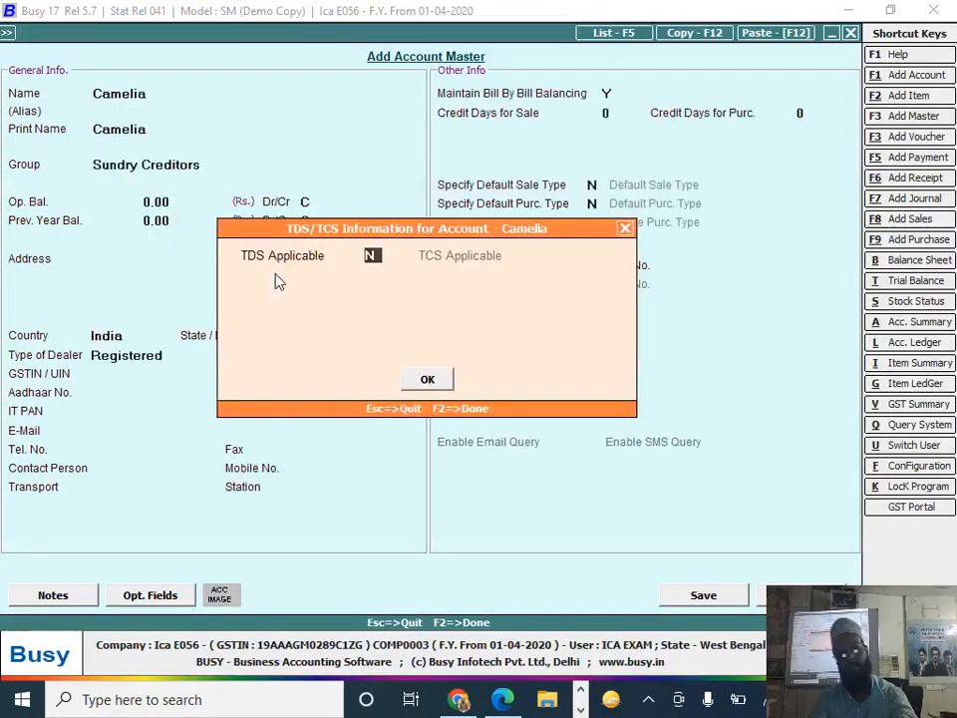
- Keep TDS not applicable for Camelia, accept zero balances and an empty address, and keep West Bengal and Registered
key("Return")
key("Return")
key("Return")
key("Return")
key("Return")
key("Return")
key("Return")
key("Return")
key("Return")
key("Return")
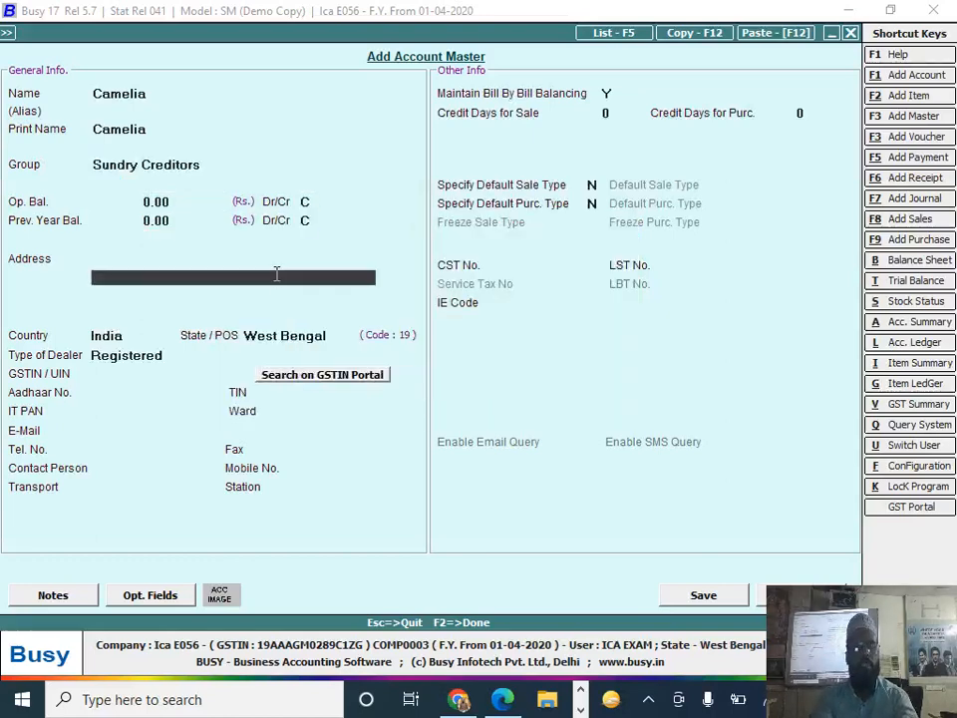
key("Return")
key("Return")
key("Return")
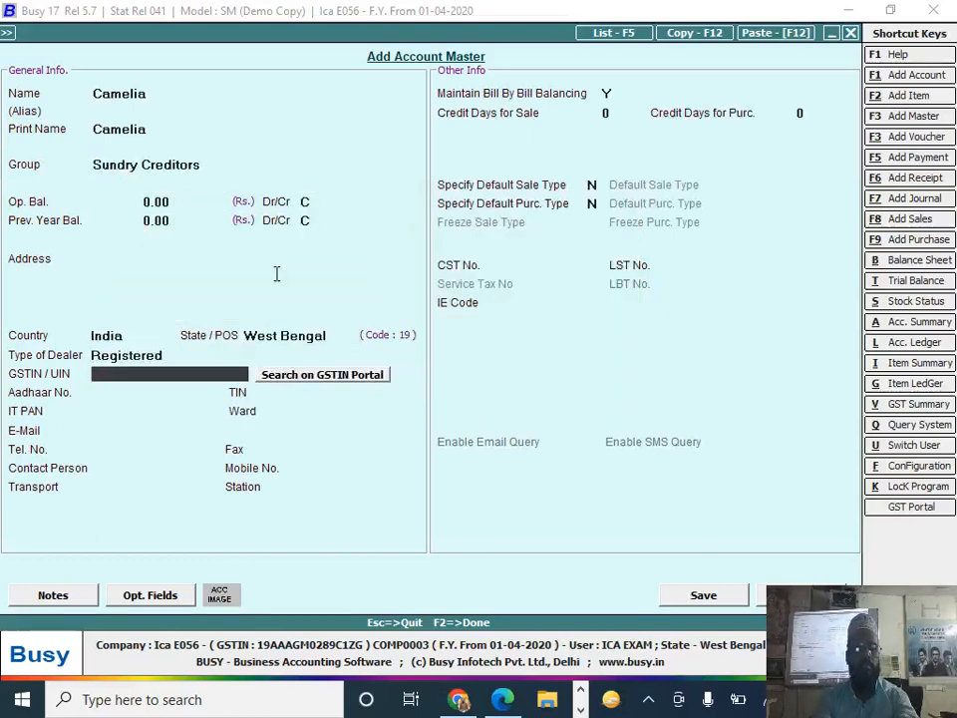
- Copy Camelia's GSTIN from question 11 of the exam PDF into the account's GSTIN / UIN field and save the account
key("alt+Tab")
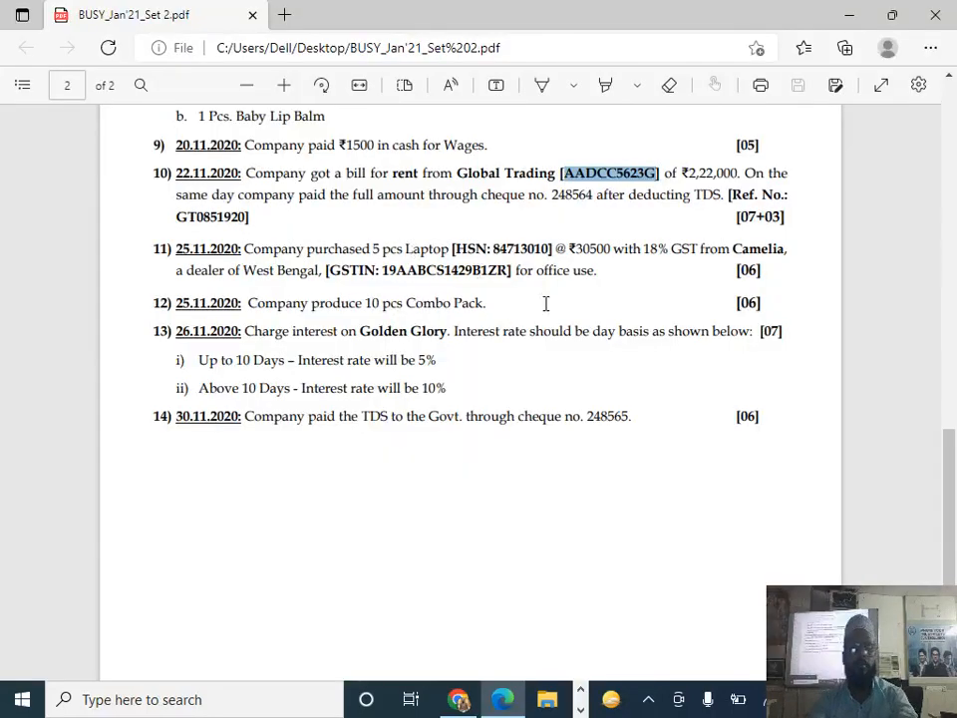
left_click(428, 276)
double_click(429, 276)
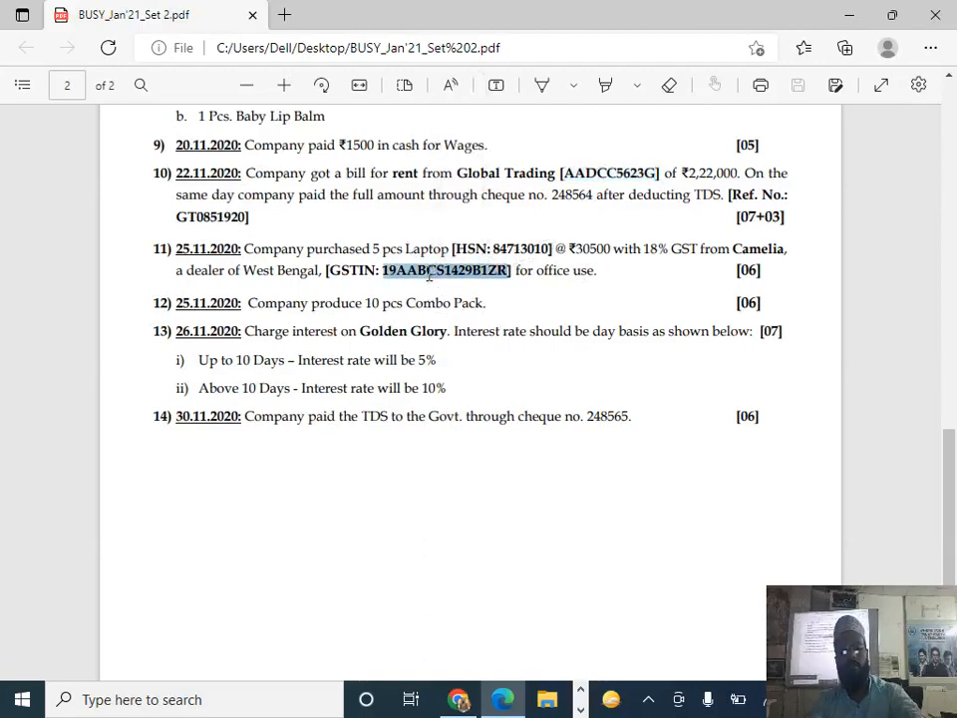
key("ctrl+c")
key("alt+Tab")
key("ctrl+v")
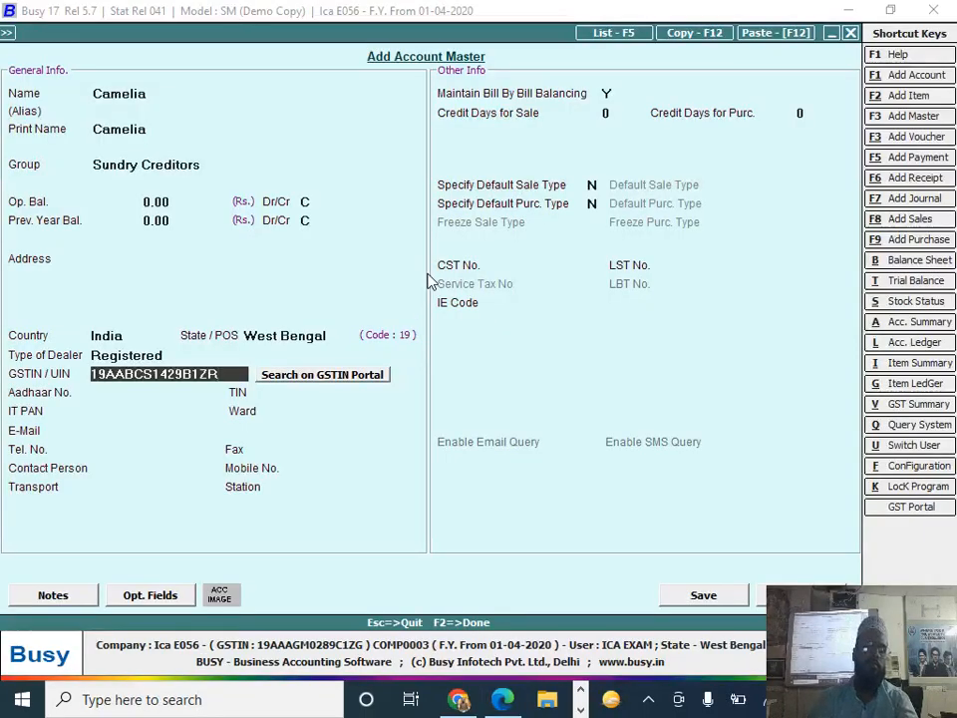
key("Return")
key("Return")
key("F2")
key("Return")
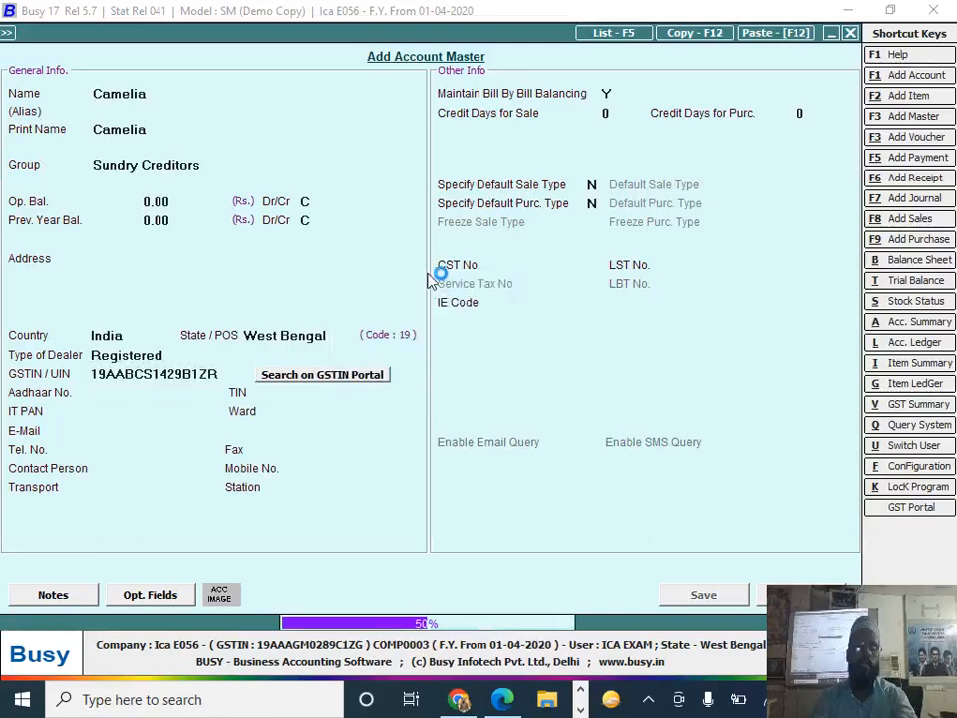
- Accept Camelia as the party with material centre Main Store and set the ITC eligibility to Capital Goods/Services
key("Return")
key("Return")
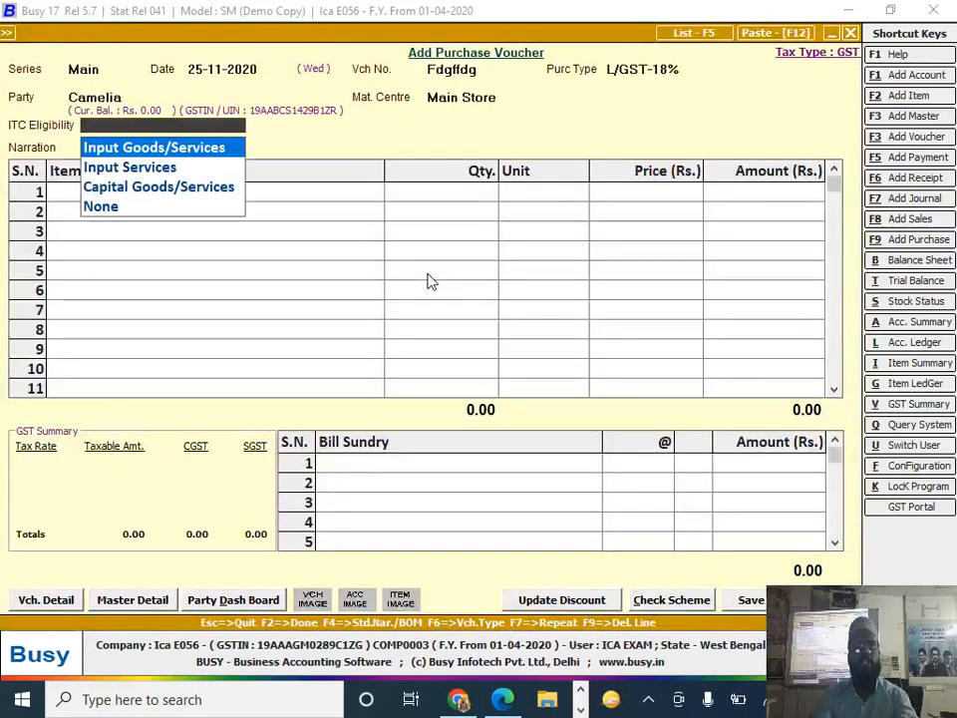
key("Down")
key("Down")
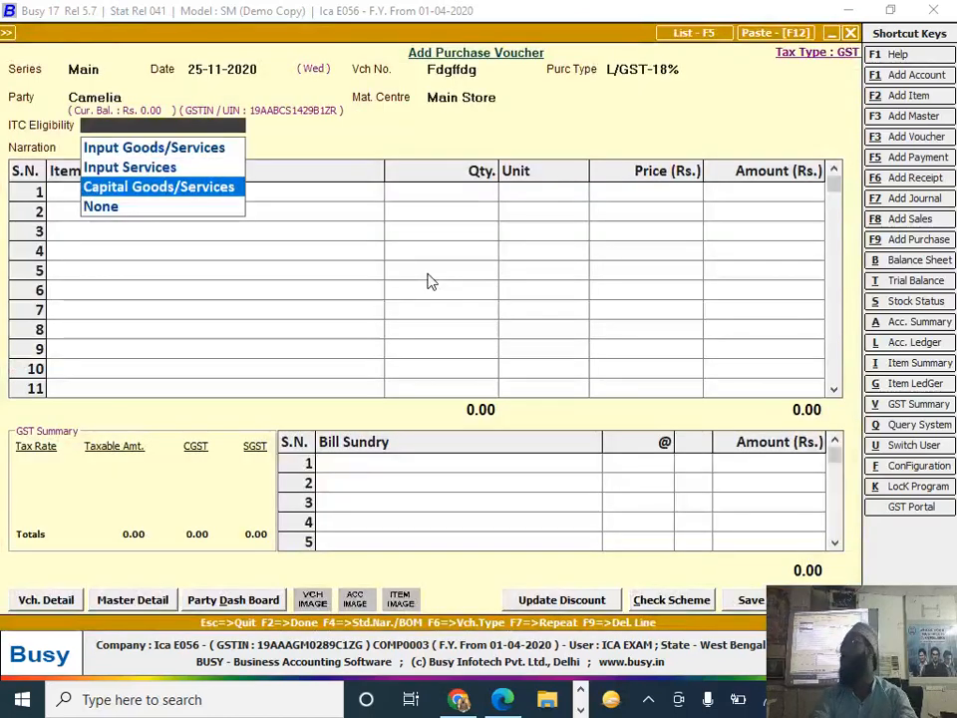
key("Return")
key("Return")
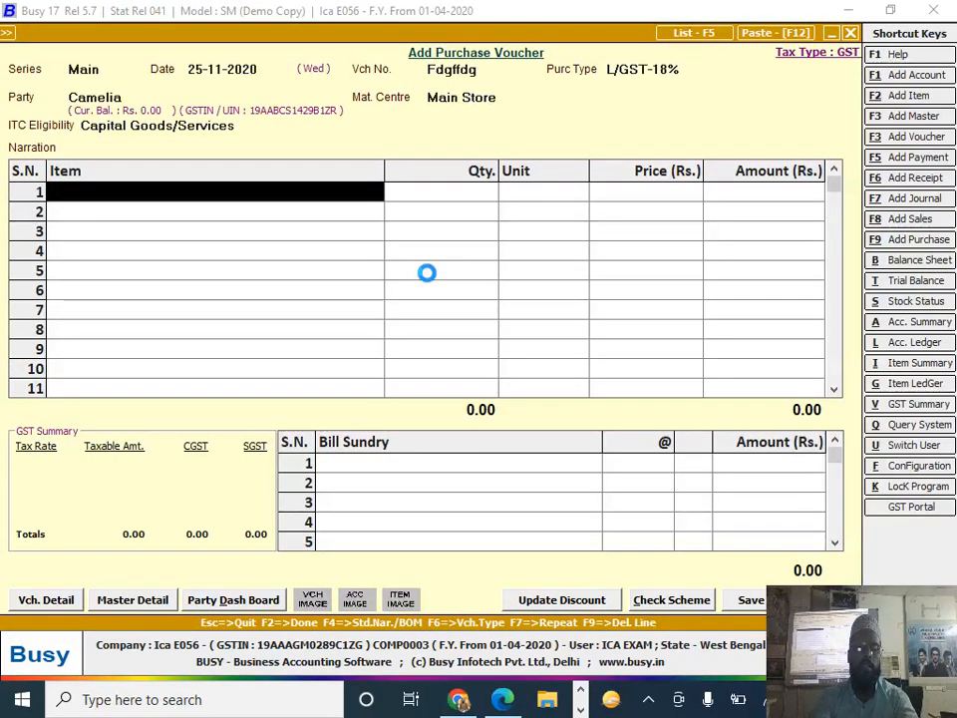
- Add a new item named Laptops under the group General with the unit N.A
type("lap")
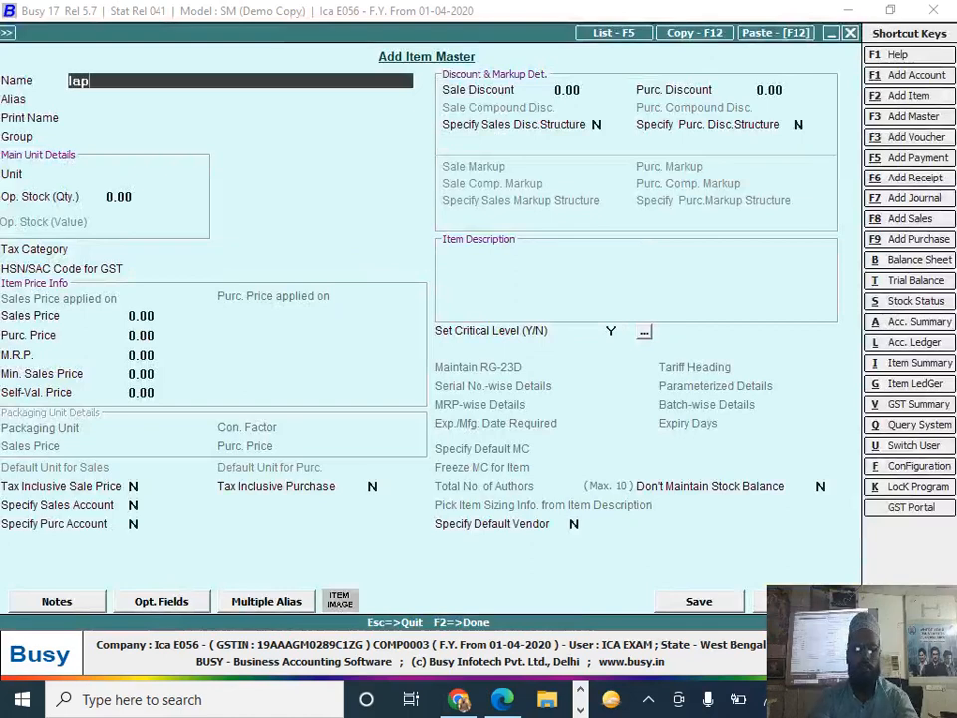
type("tops")
key("Return")
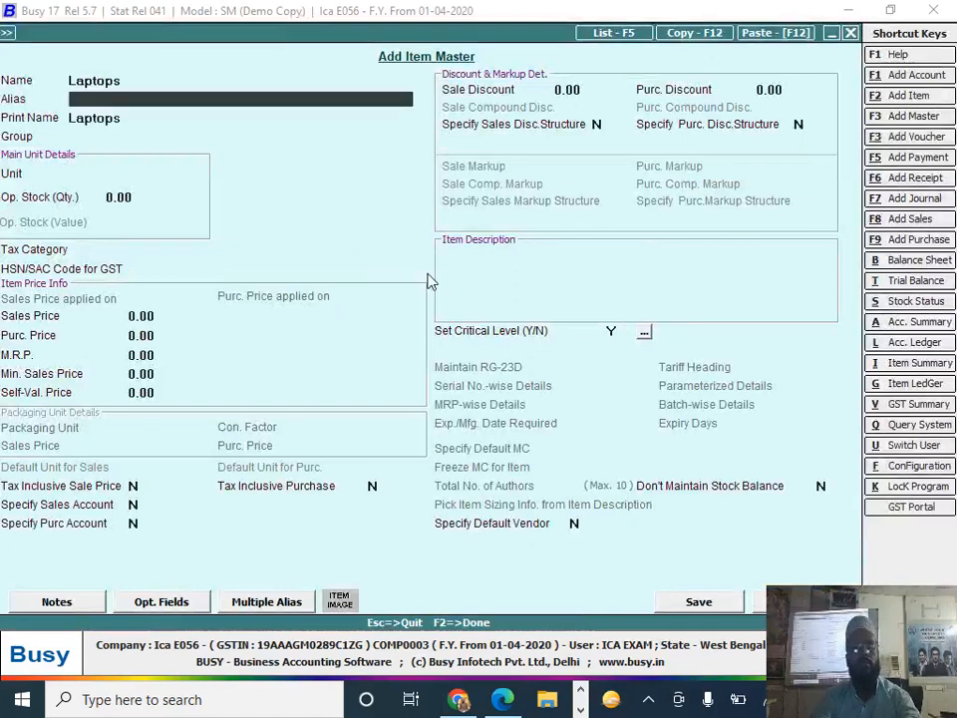
key("Return")
key("Return")
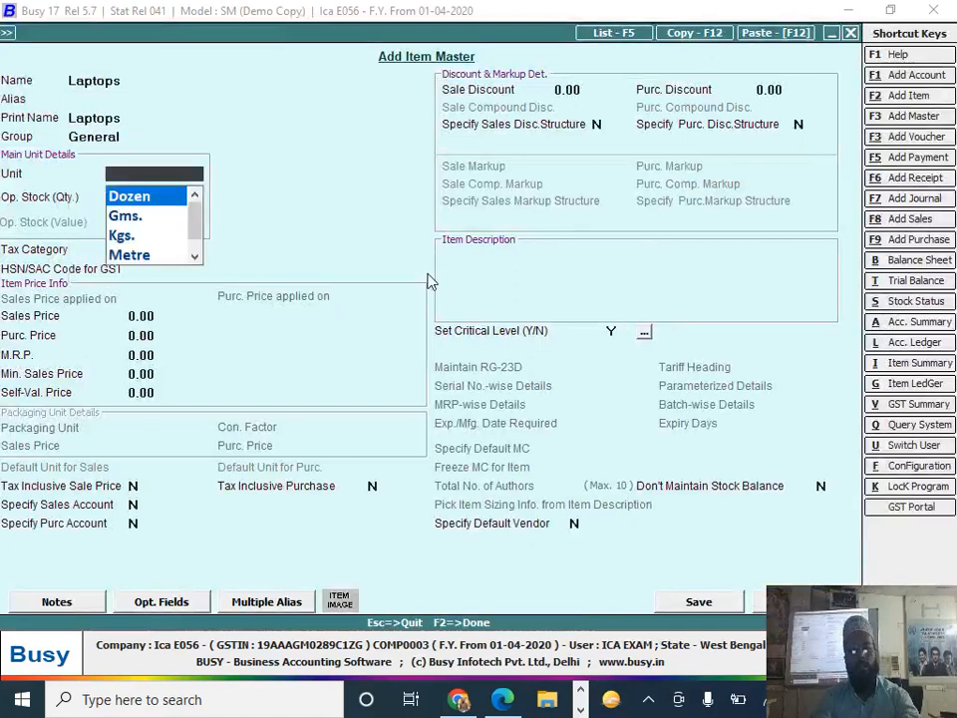
type("n")
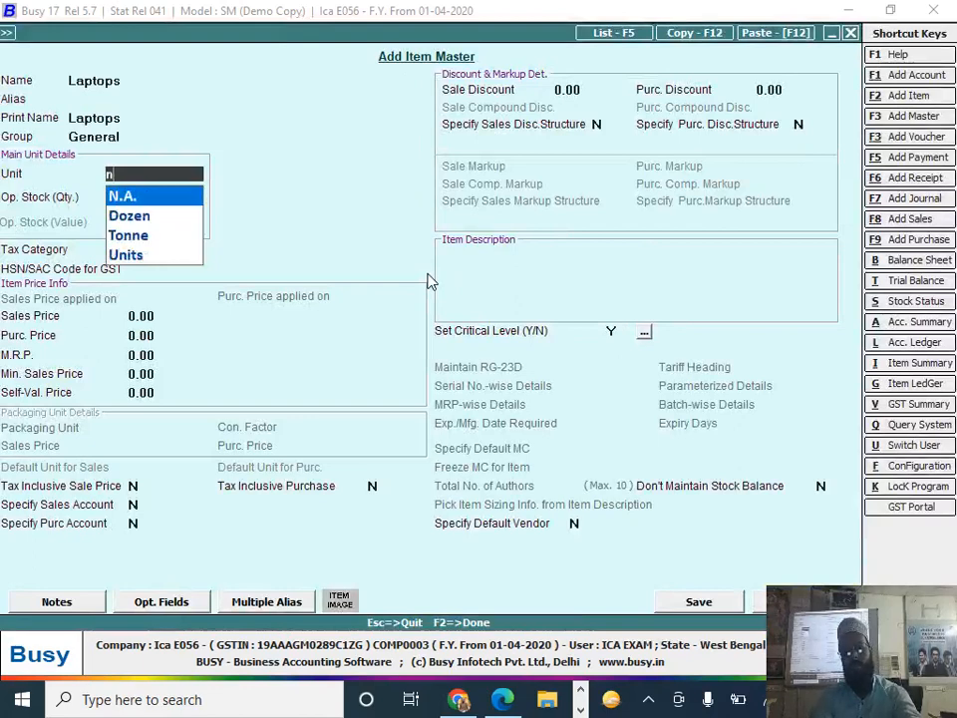
key("Return")
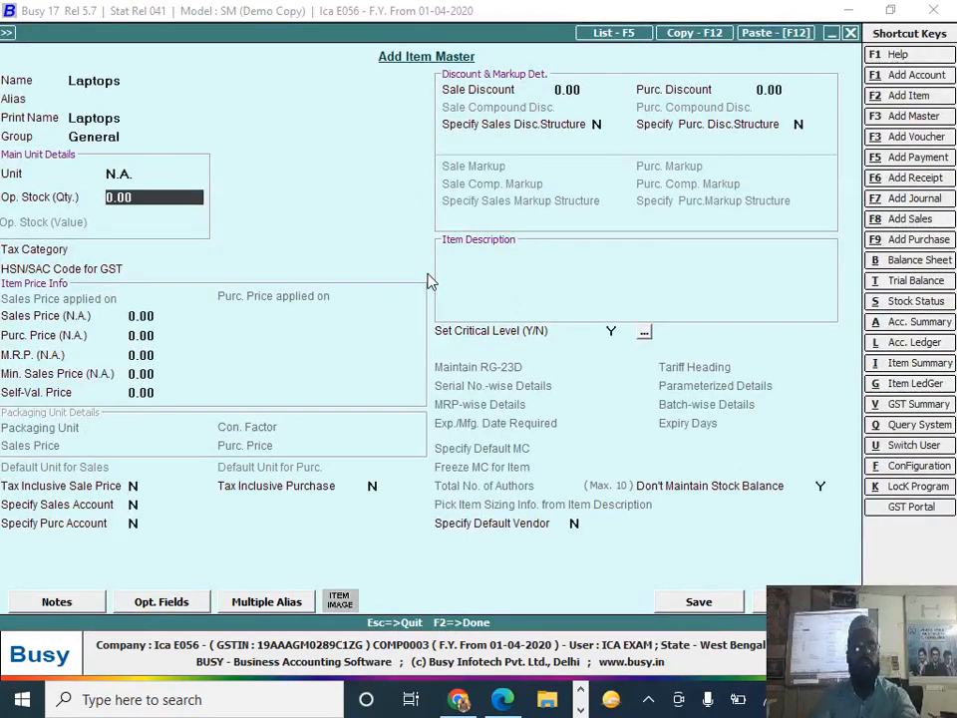
- Keep zero opening stock for Laptops, set the tax category to GST 18%, and save the item without an HSN/SAC code
key("Return")
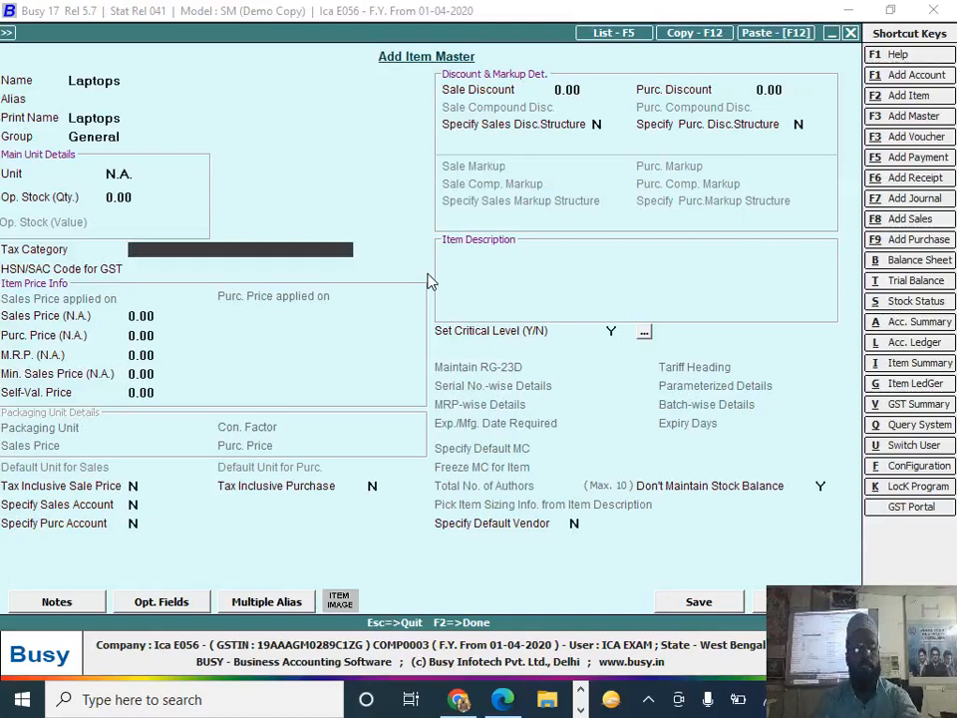
key("Down")
key("Return")
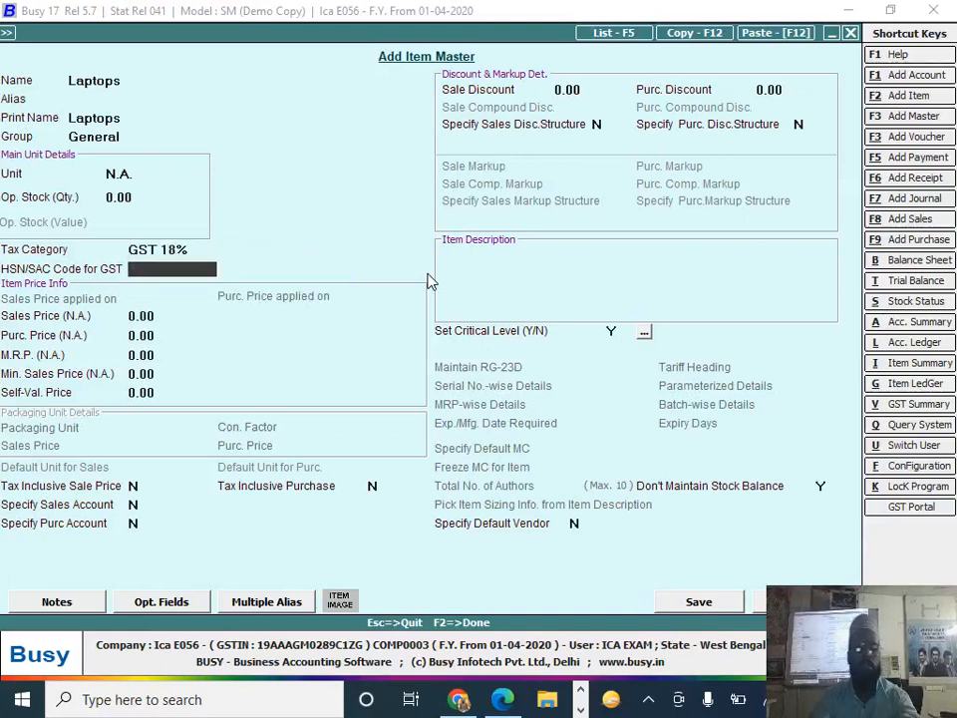
key("Return")
key("Left")
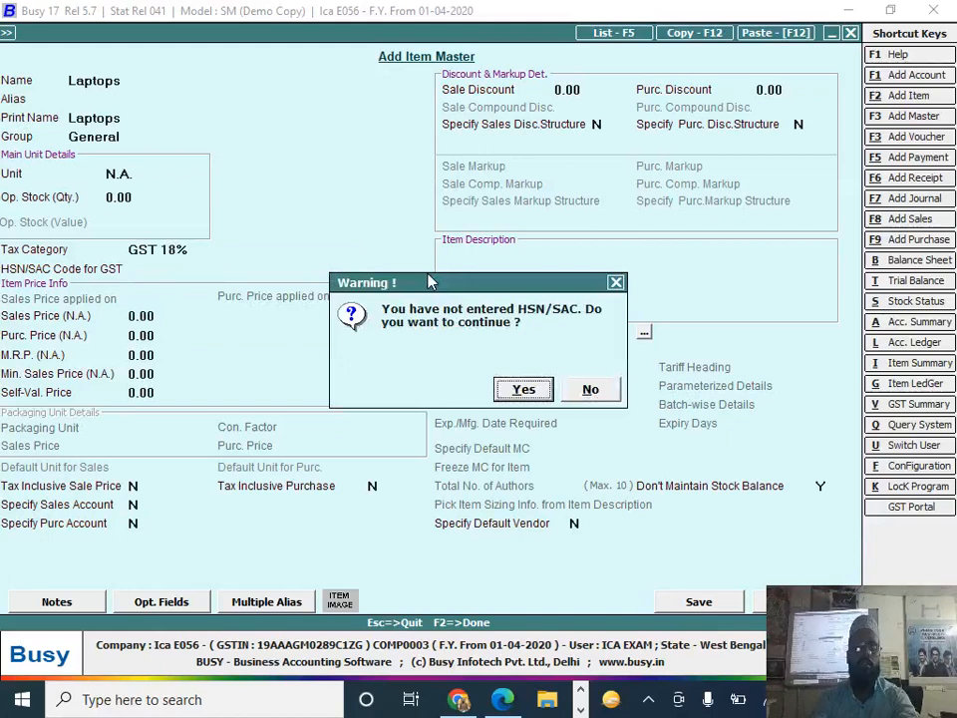
key("Return")
key("Return")
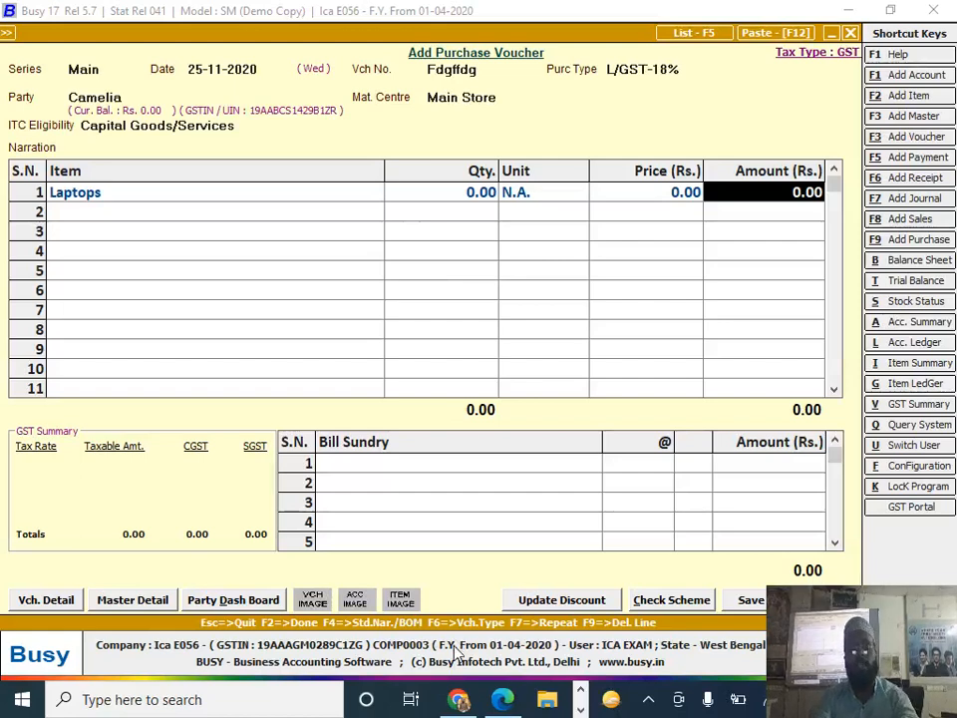
- Check the laptop purchase in question 11 of the exam PDF and change the Laptops item's unit to Pcs
key("alt+Tab")
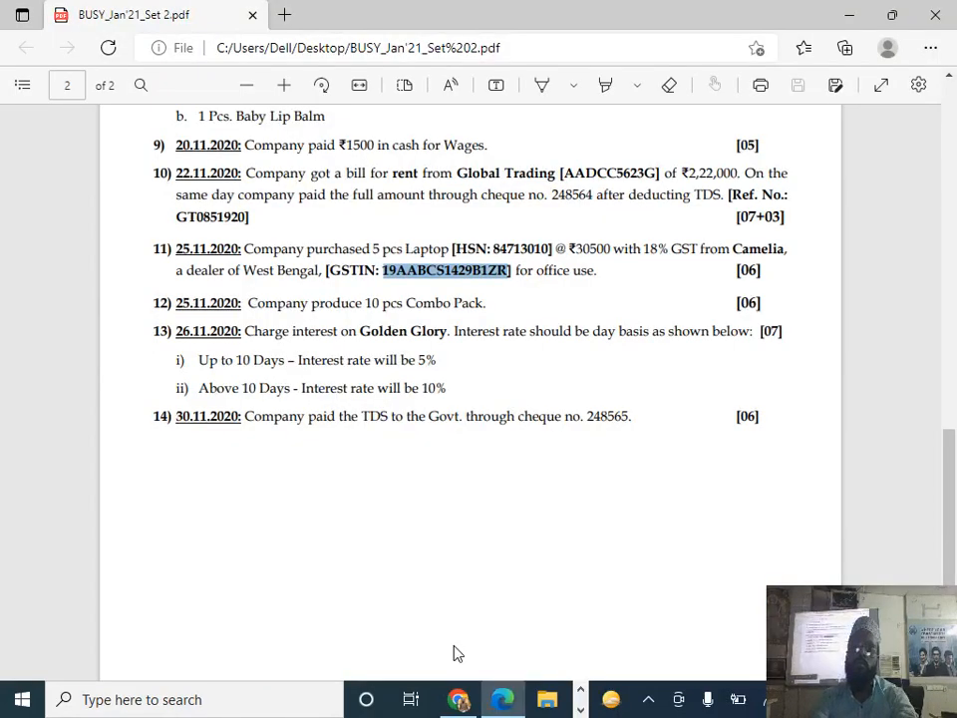
key("alt+Tab")
key("alt+Tab")
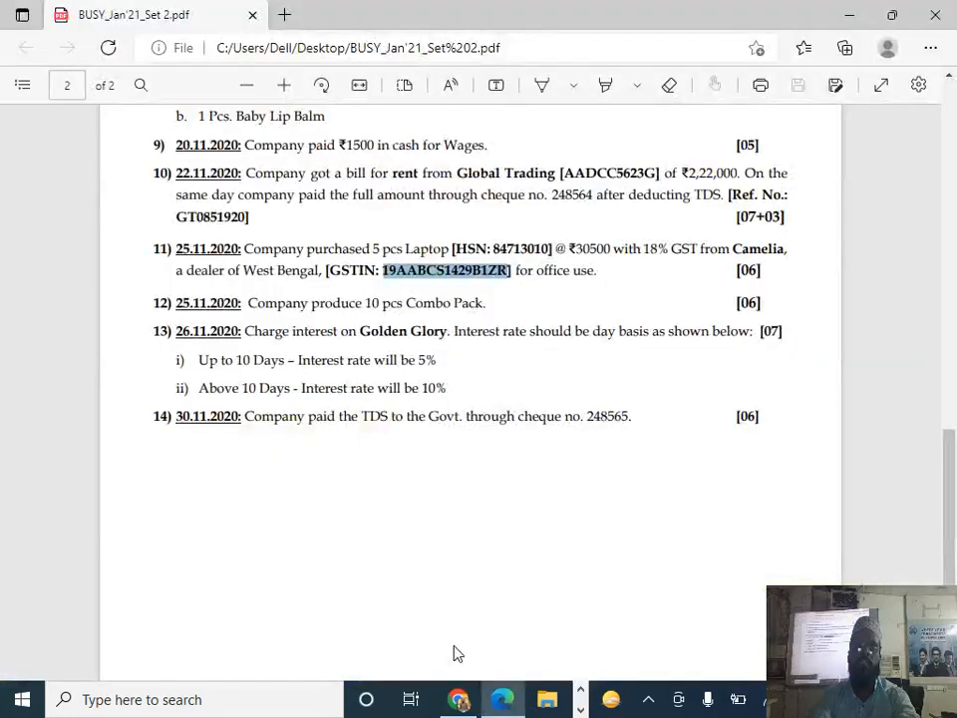
key("alt+Tab")
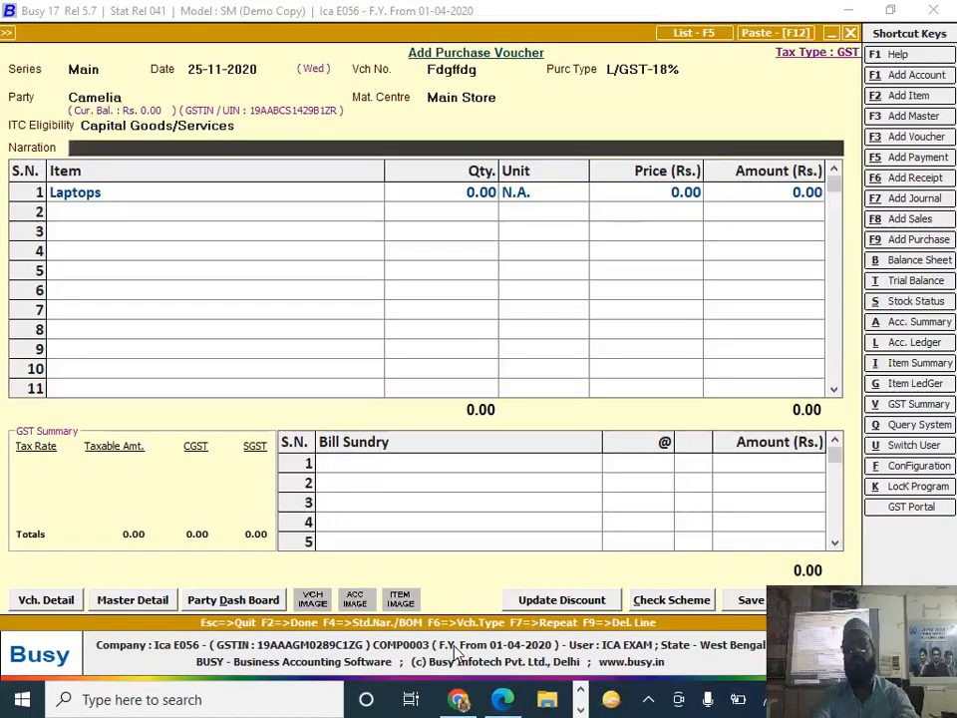
left_click(209, 196)
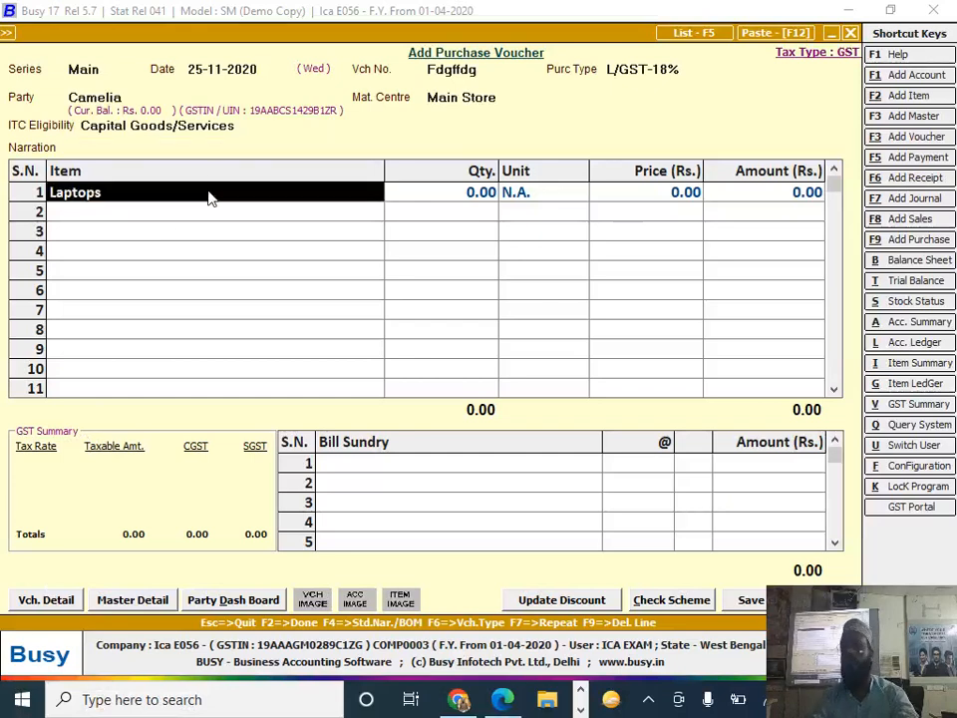
key("alt")
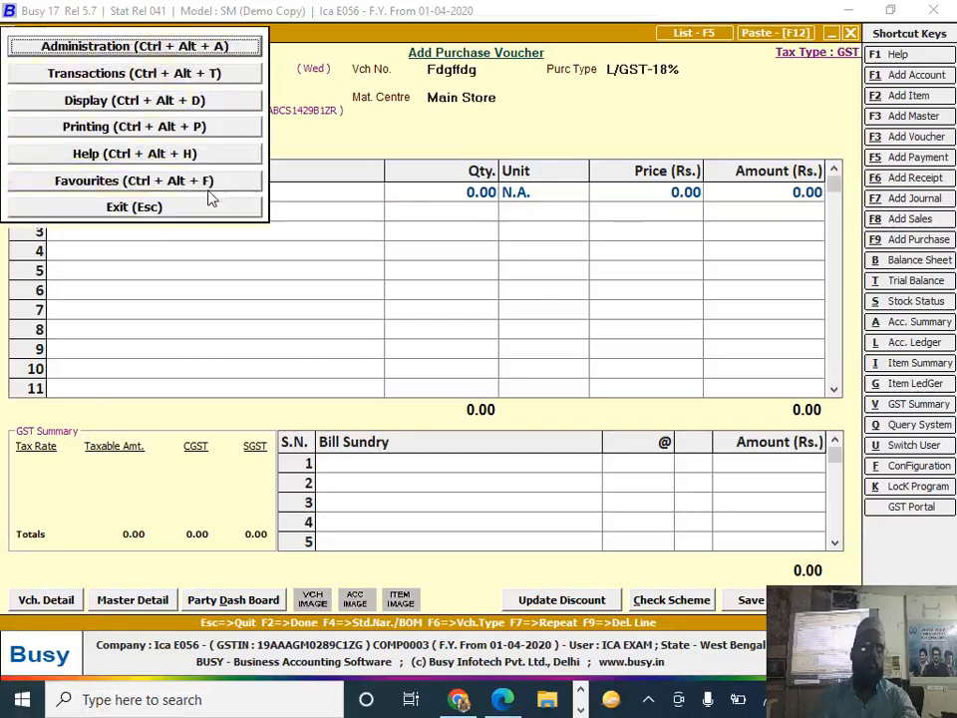
key("Escape")
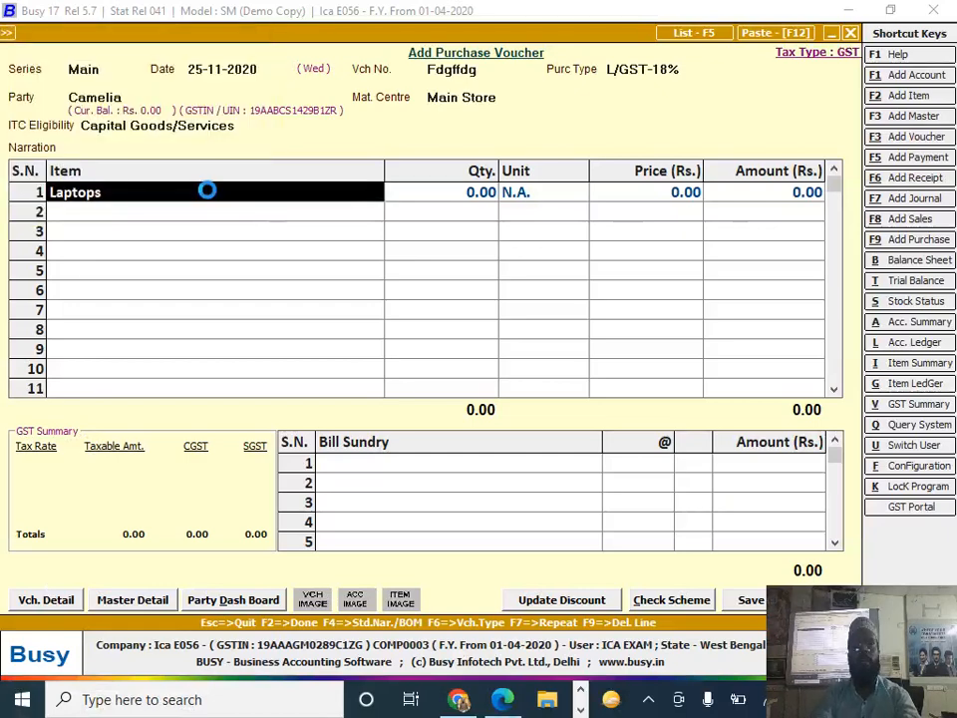
key("Return")
key("Return")
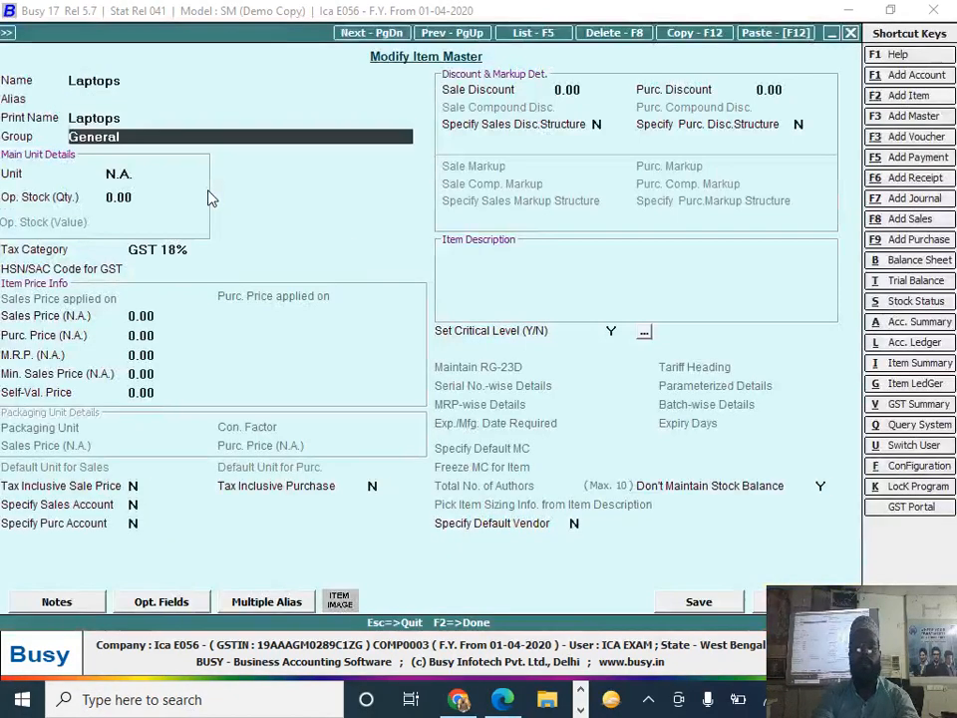
key("Return")
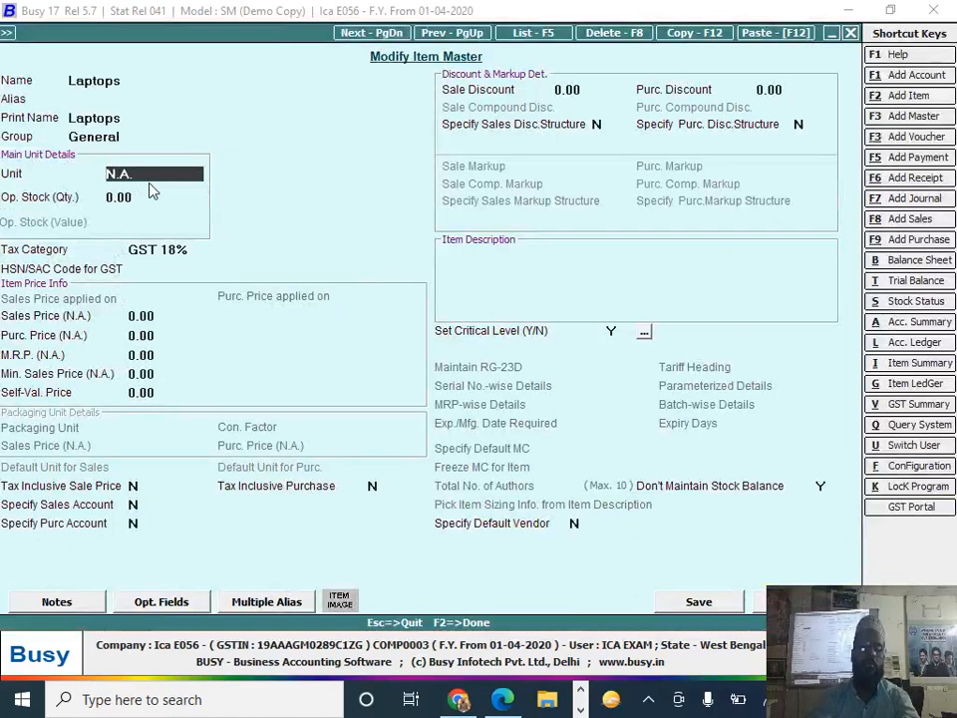
key("Return")
key("Return")
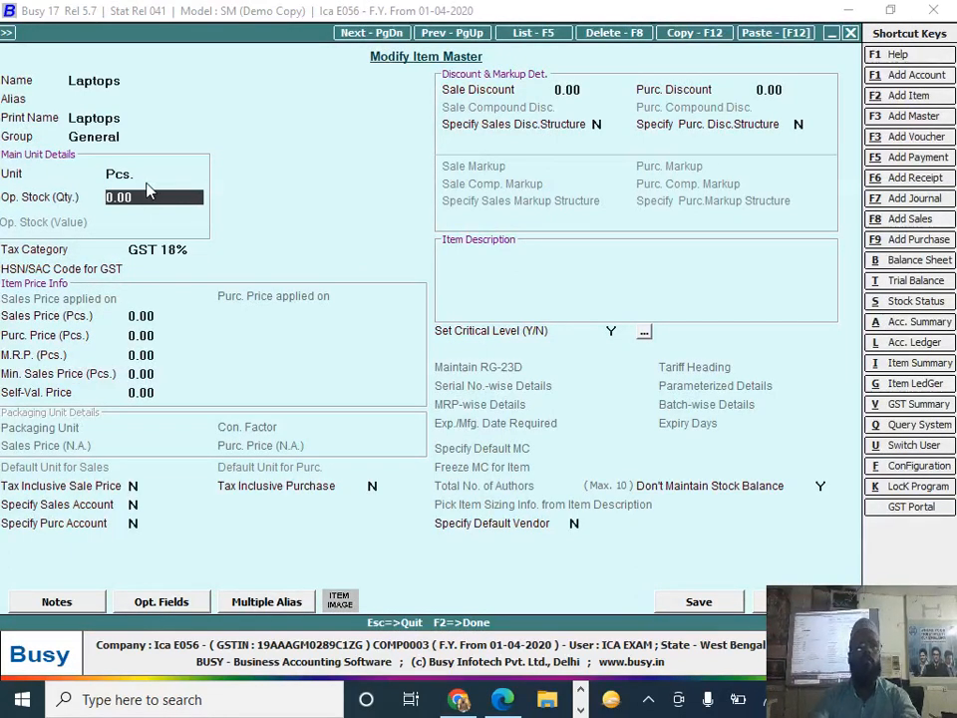
- Save the modified Laptops item without an HSN/SAC code and return to the purchase voucher
key("F2")
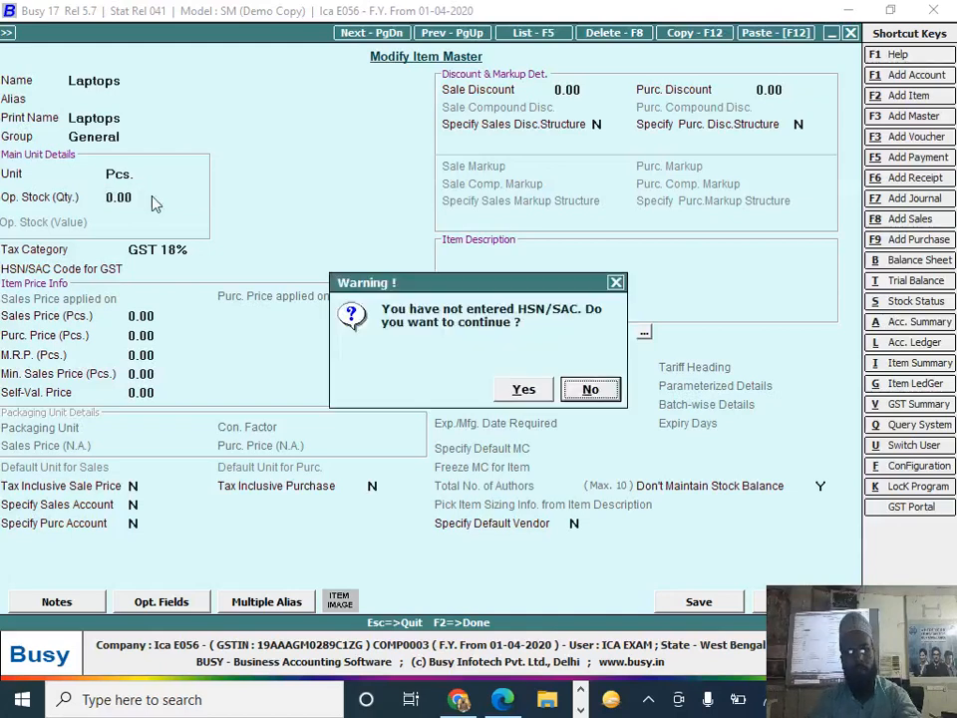
key("Escape")
key("F2")
key("y")
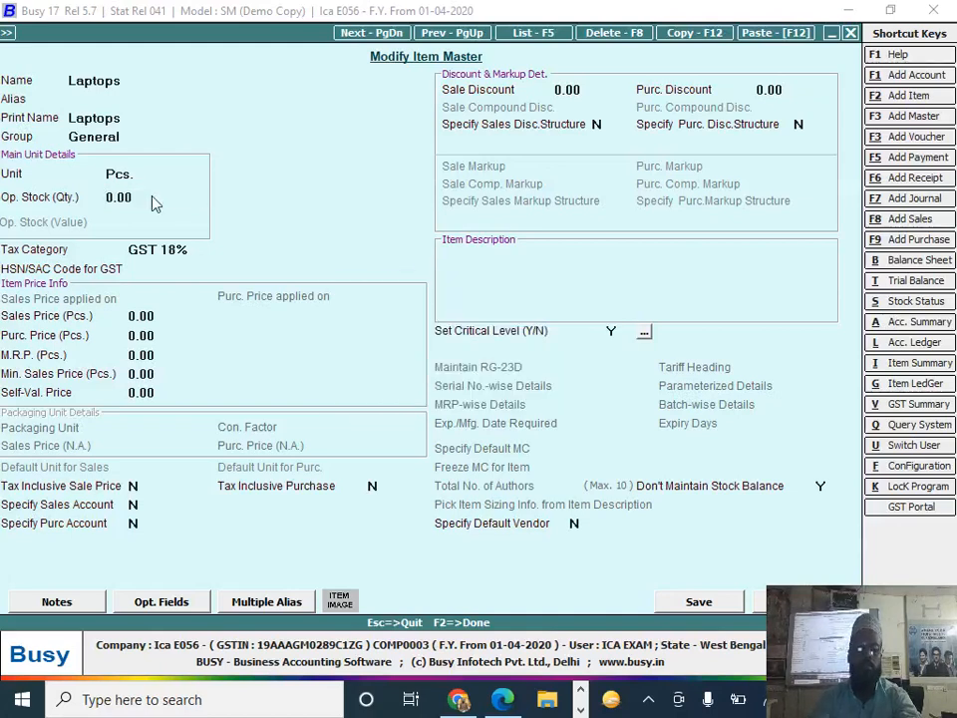
key("y")
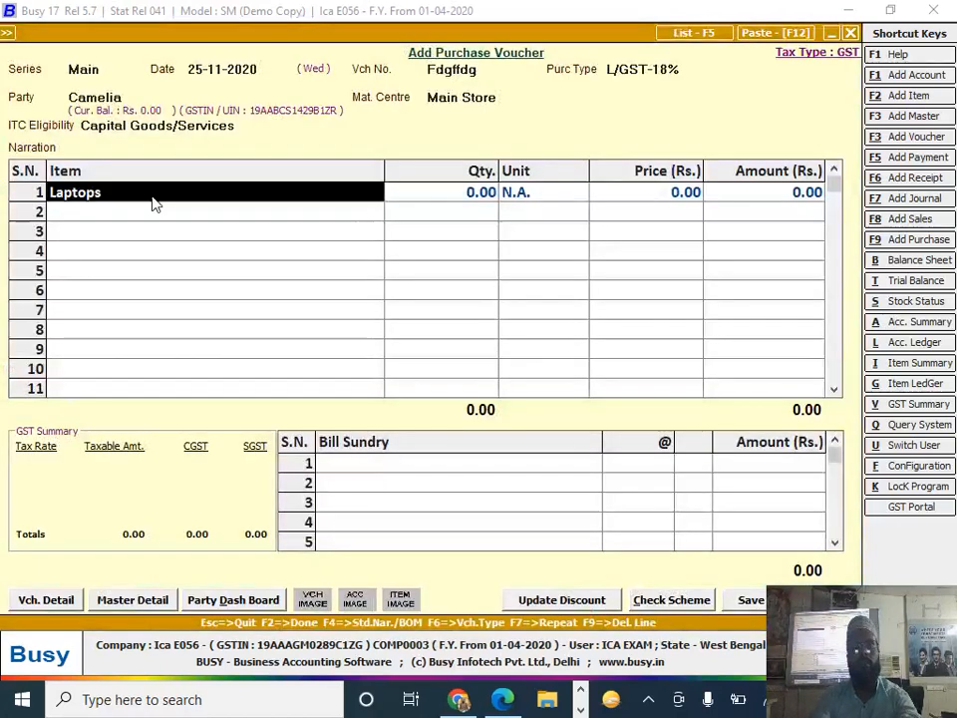
- Try to reconfirm Laptops on the first item line of the voucher to pick up the item's new unit
key("Return")
key("Return")
left_click(153, 198)
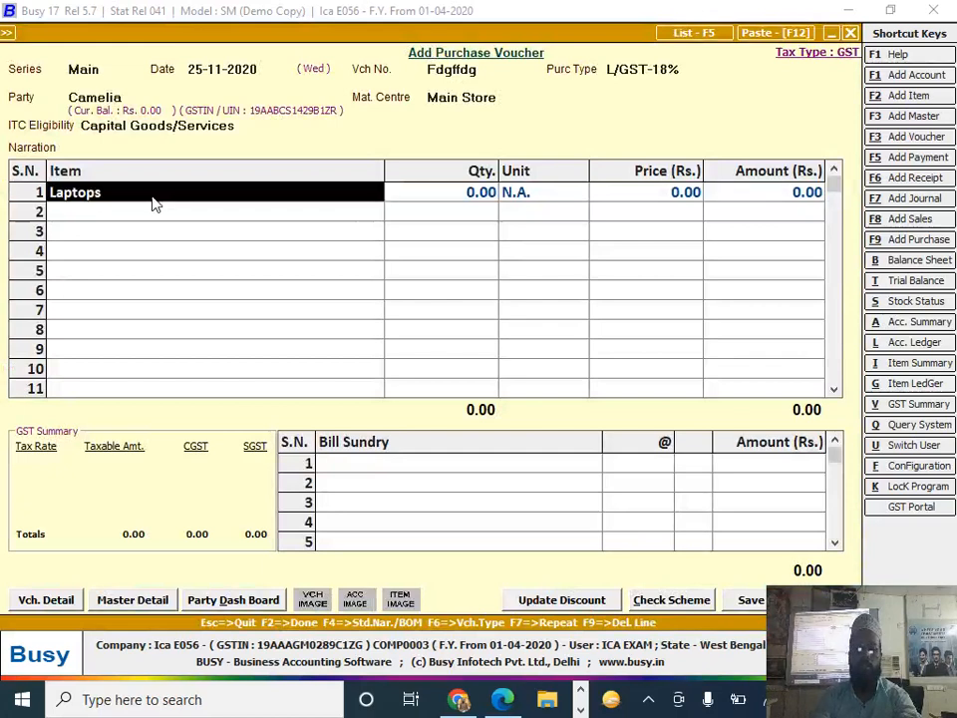
key("Return")
key("Return")
left_click(155, 202)
key("Return")
key("Return")
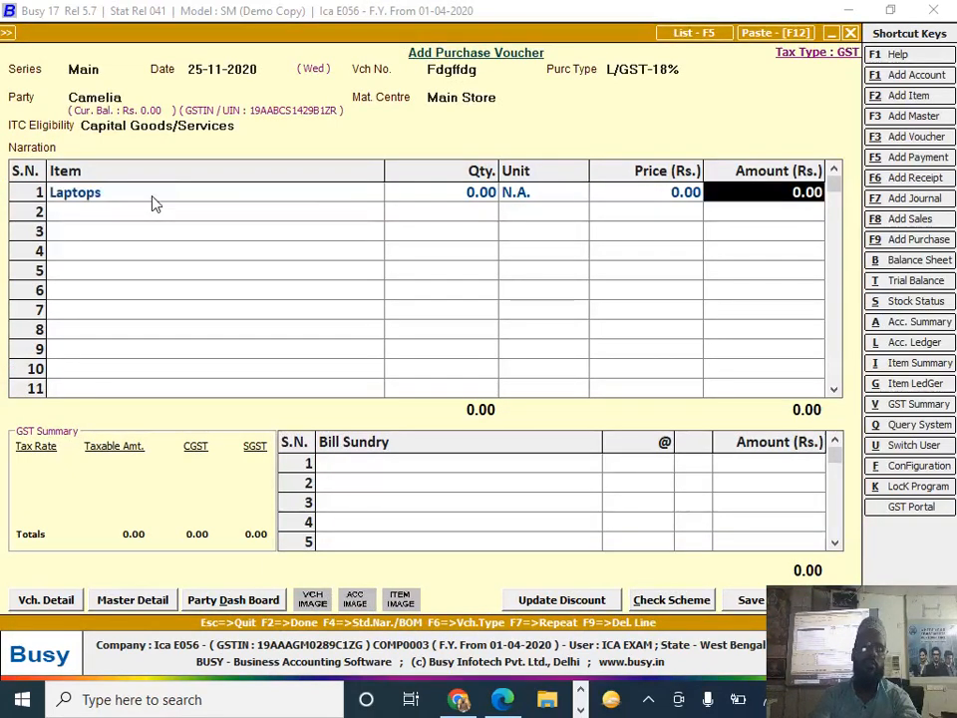
- Try to edit the quantity and unit of Laptops on the first item line
left_click(476, 191)
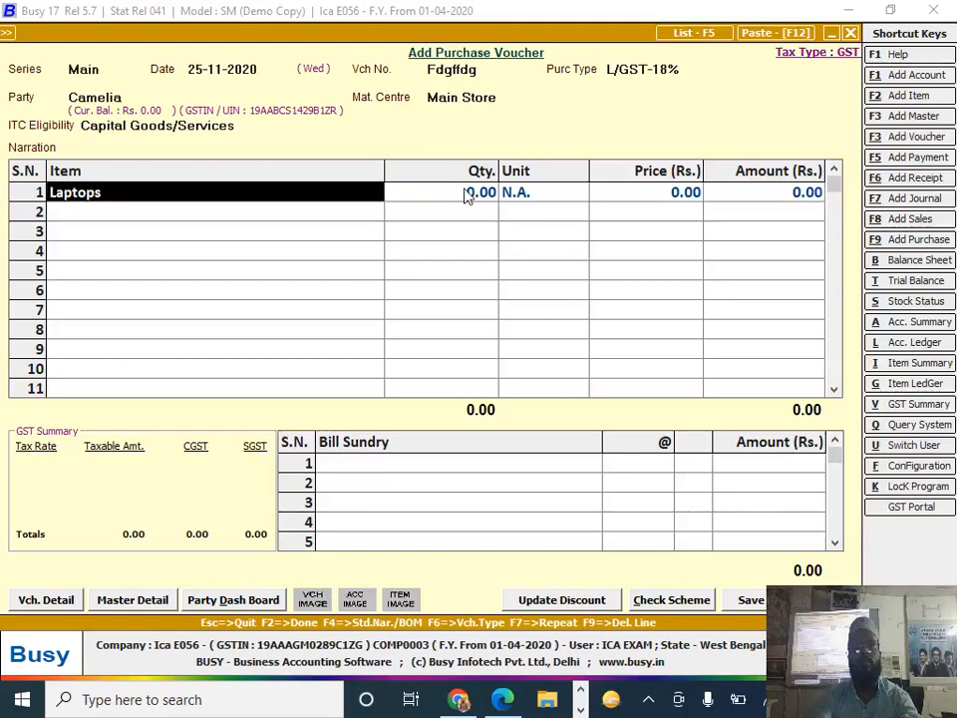
key("Return")
key("Return")
left_click(531, 197)
key("Return")
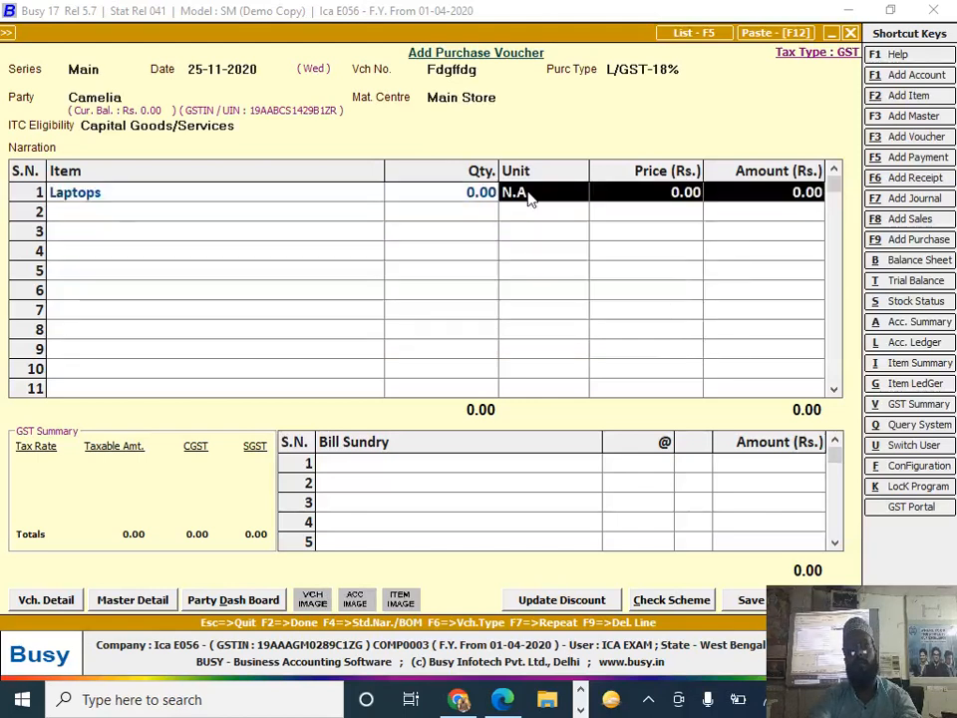
left_click(527, 193)
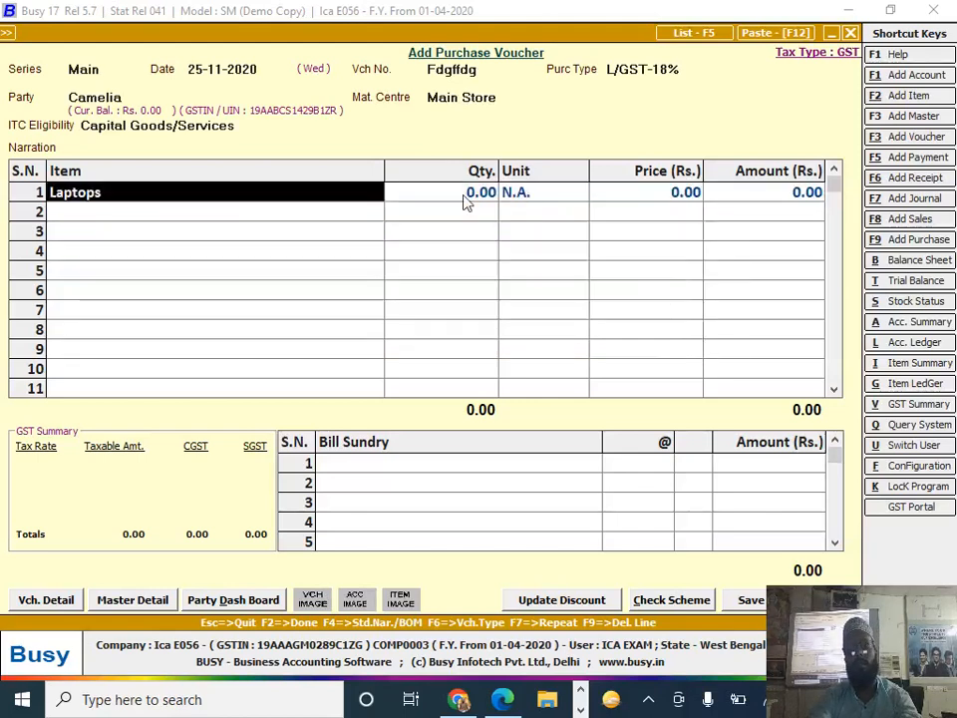
- Reopen the Laptops item from the voucher to check its unit and save it again without an HSN/SAC code
left_click(404, 194)
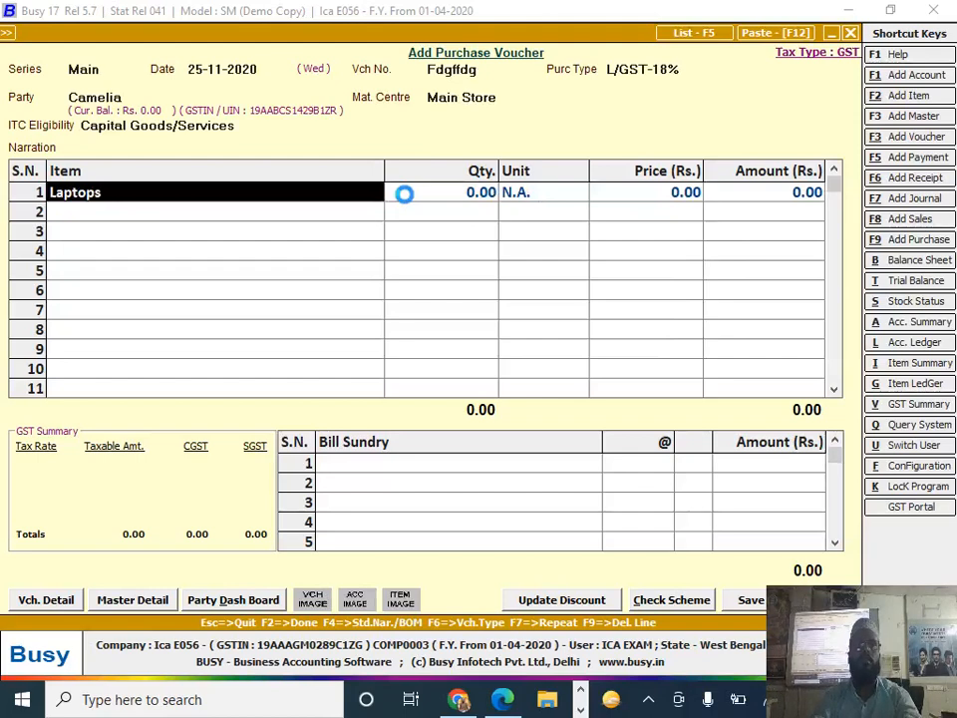
key("ctrl+Return")
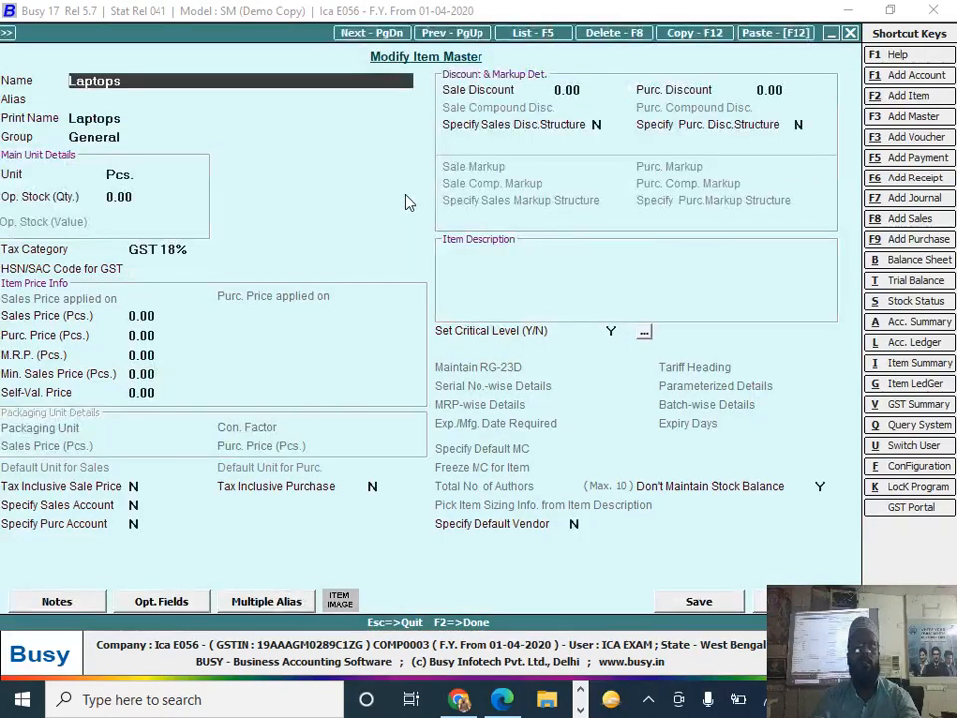
key("F2")
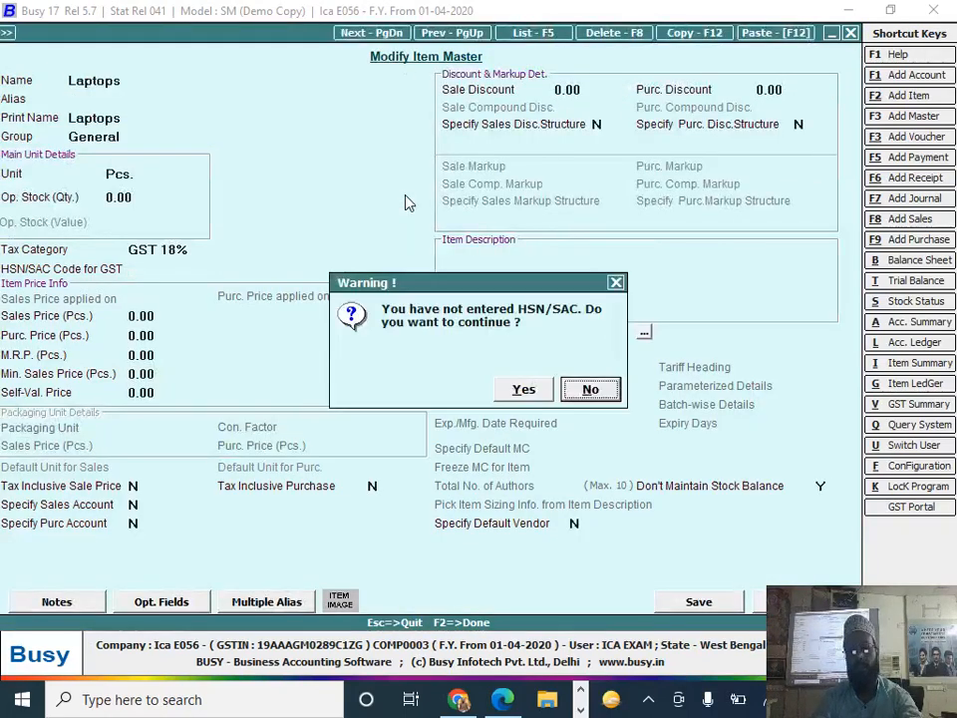
key("y")
key("y")
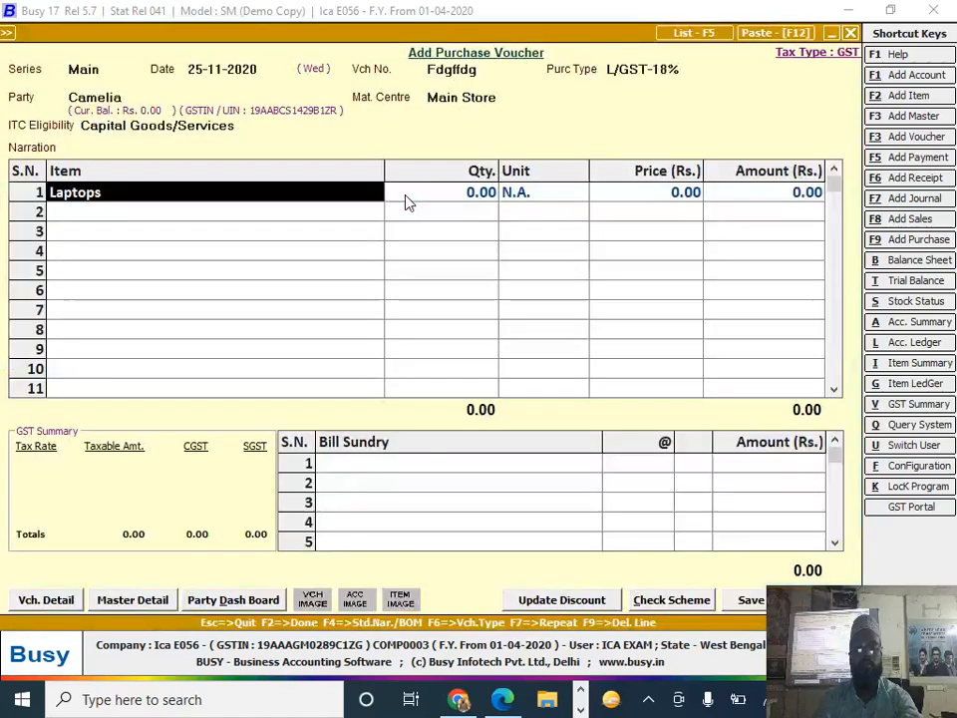
- Select Laptops again as the item on the voucher's first line
key("Return")
key("shift+Tab")
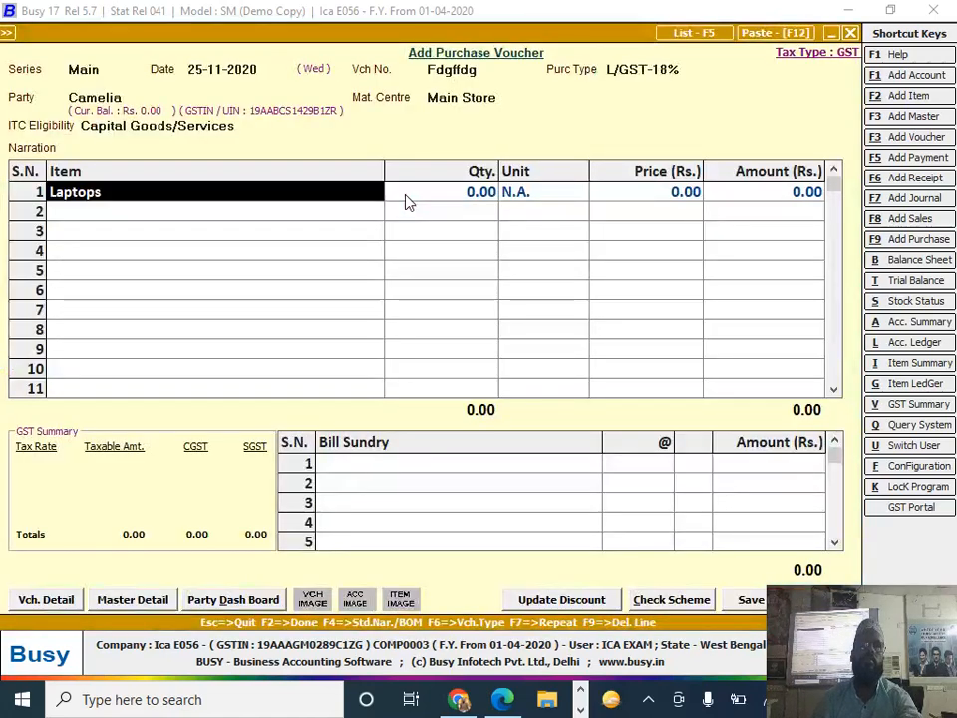
key("Return")
type("l")
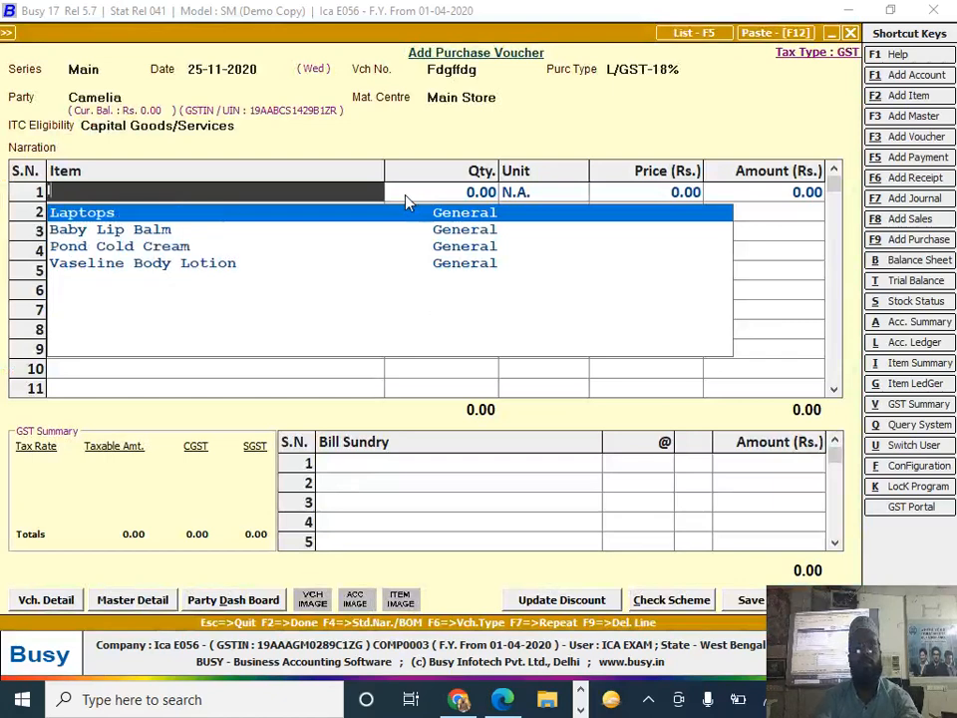
key("Return")
key("Return")
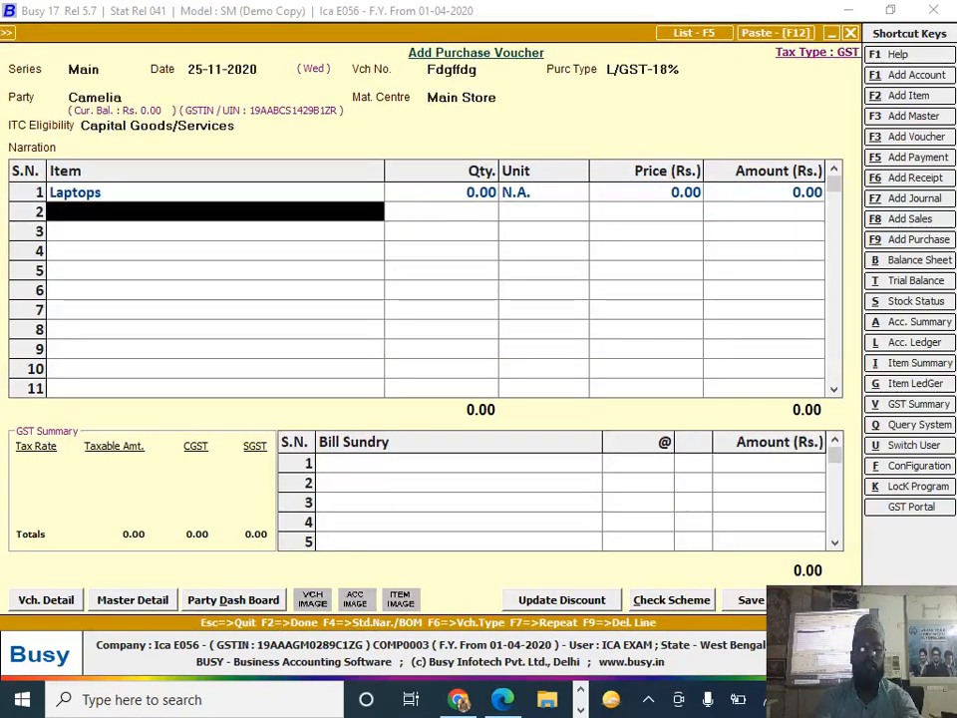
- Add Laptops on the voucher's second item line with a quantity of 5 Pcs. at a price of 30500
key("Return")
key("Return")
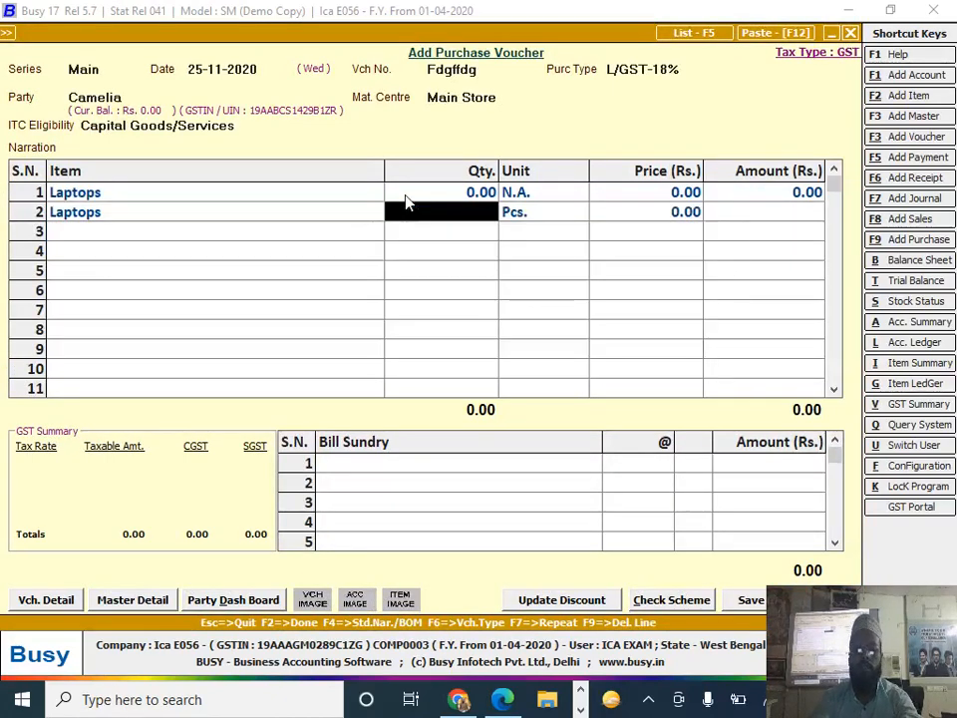
type("5")
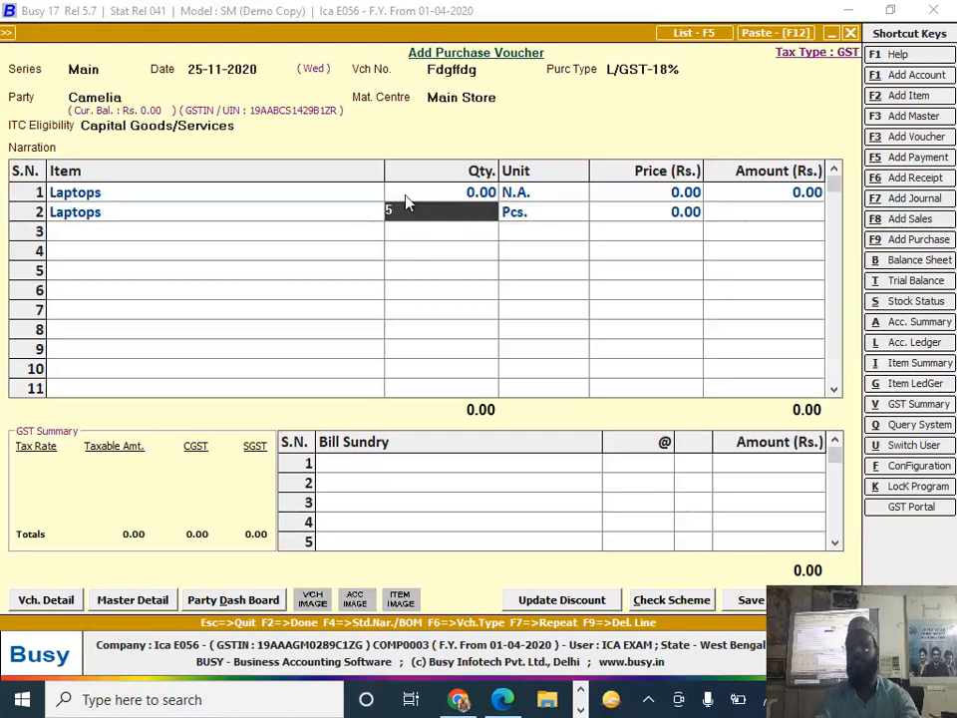
key("Return")
key("Return")
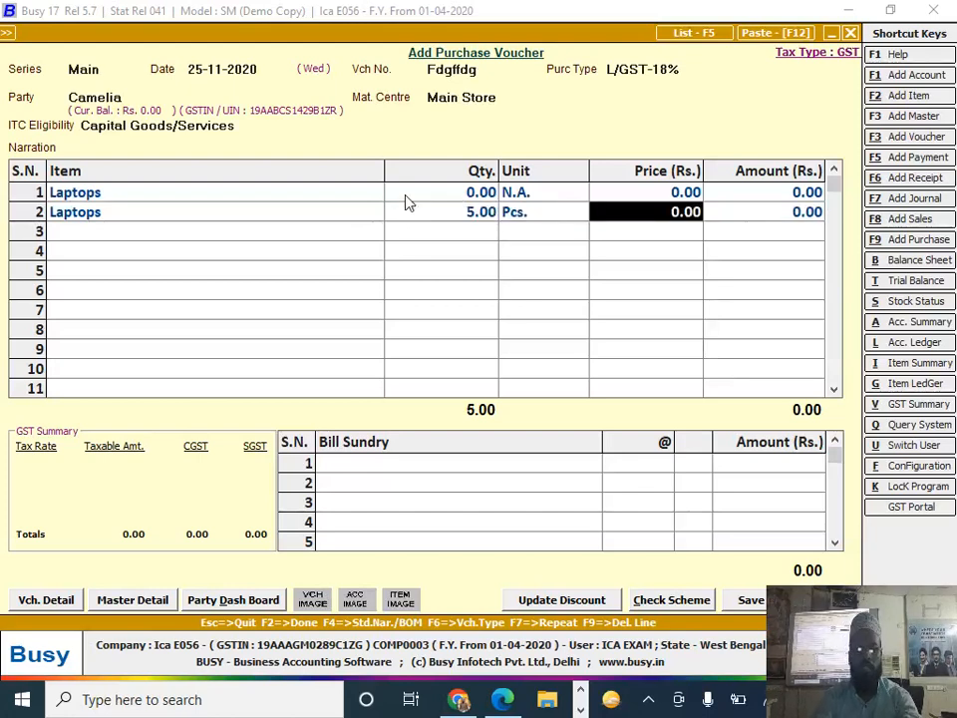
type("30500")
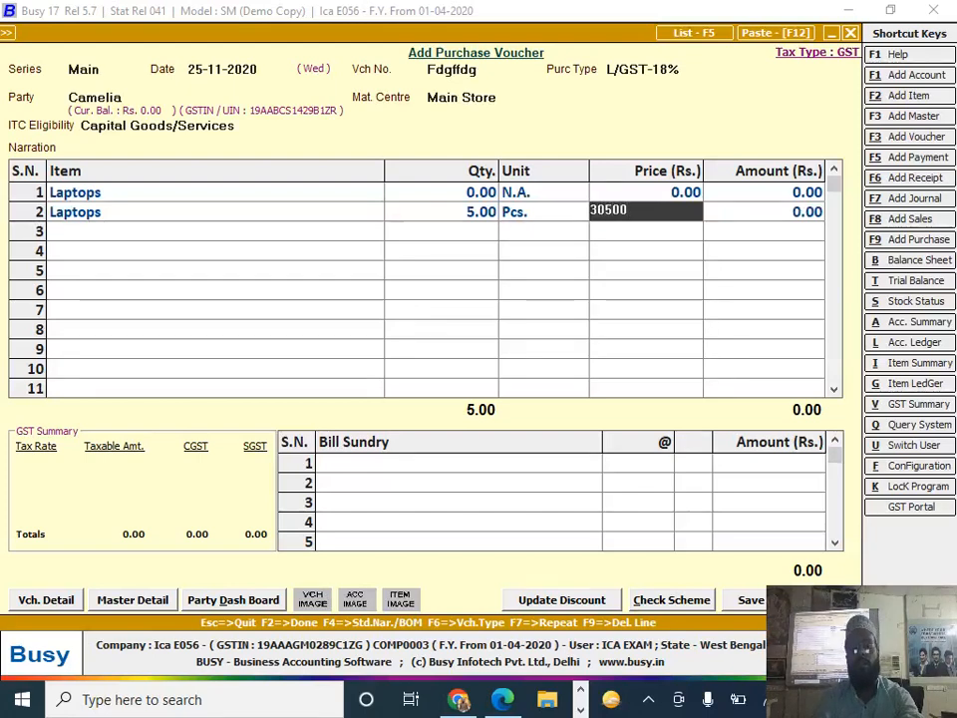
key("Return")
key("Return")
key("Return")
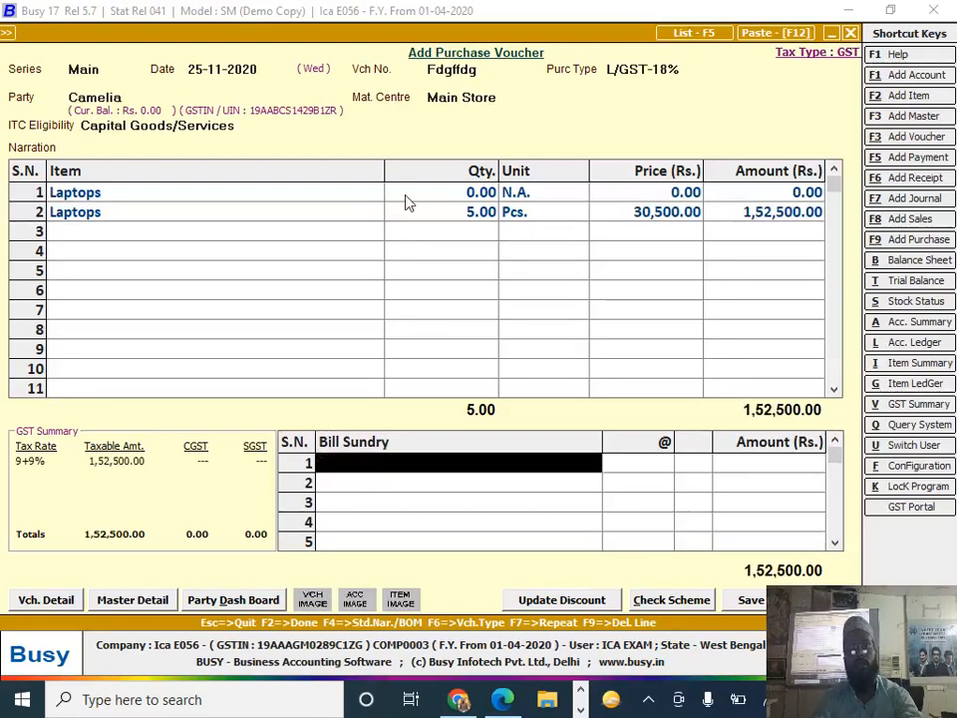
- Add CGST and SGST bill sundries at 9% each to the purchase voucher
key("Down")
key("Down")
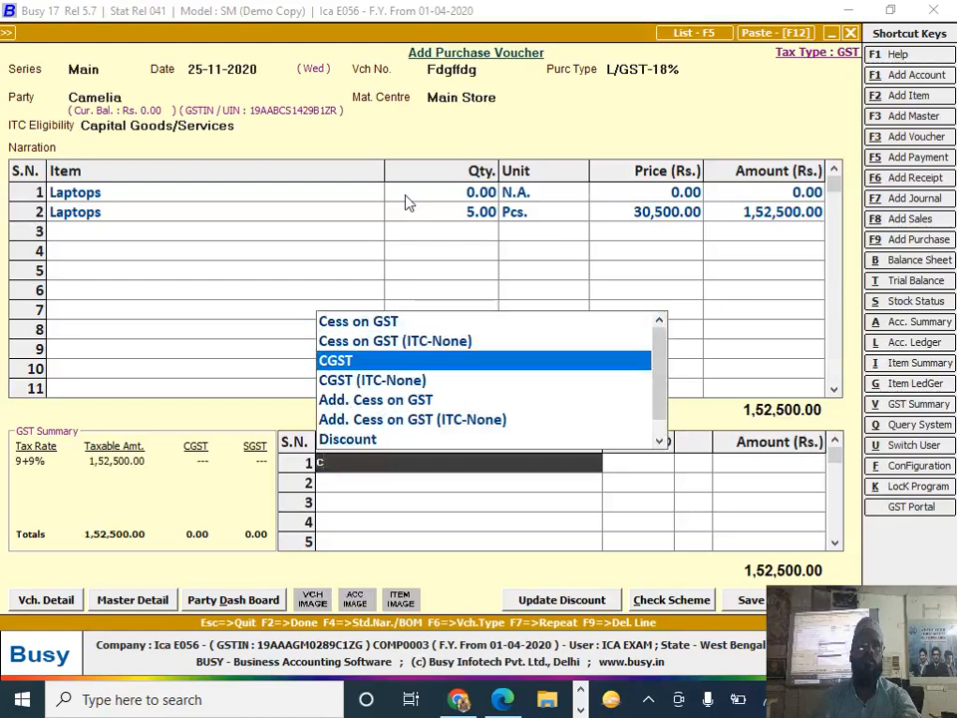
type("c")
key("Return")
key("Return")
key("Return")
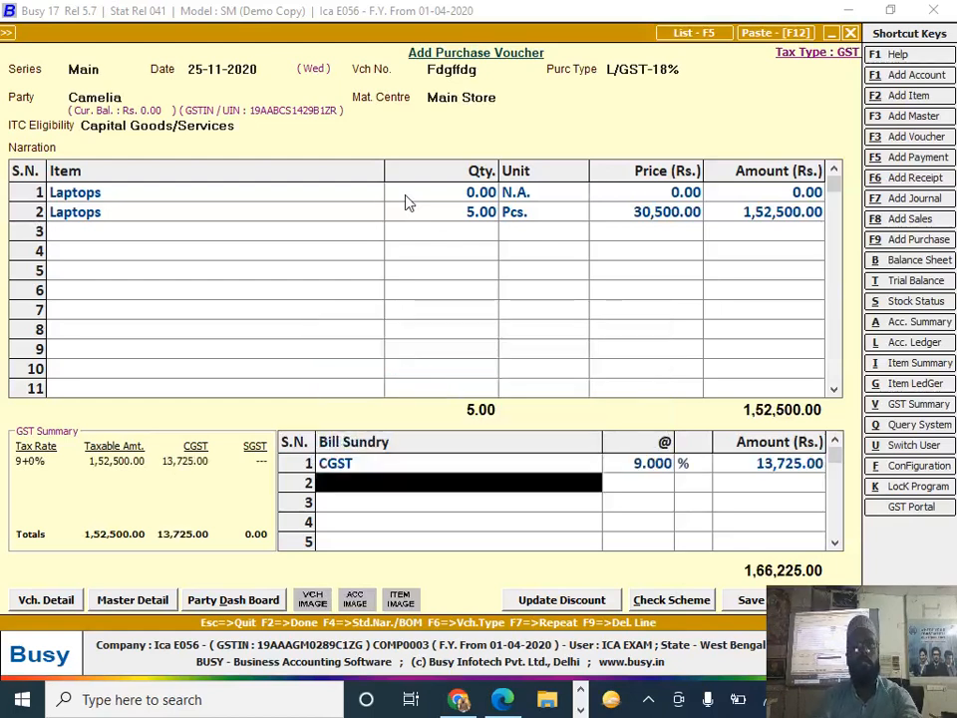
type("s")
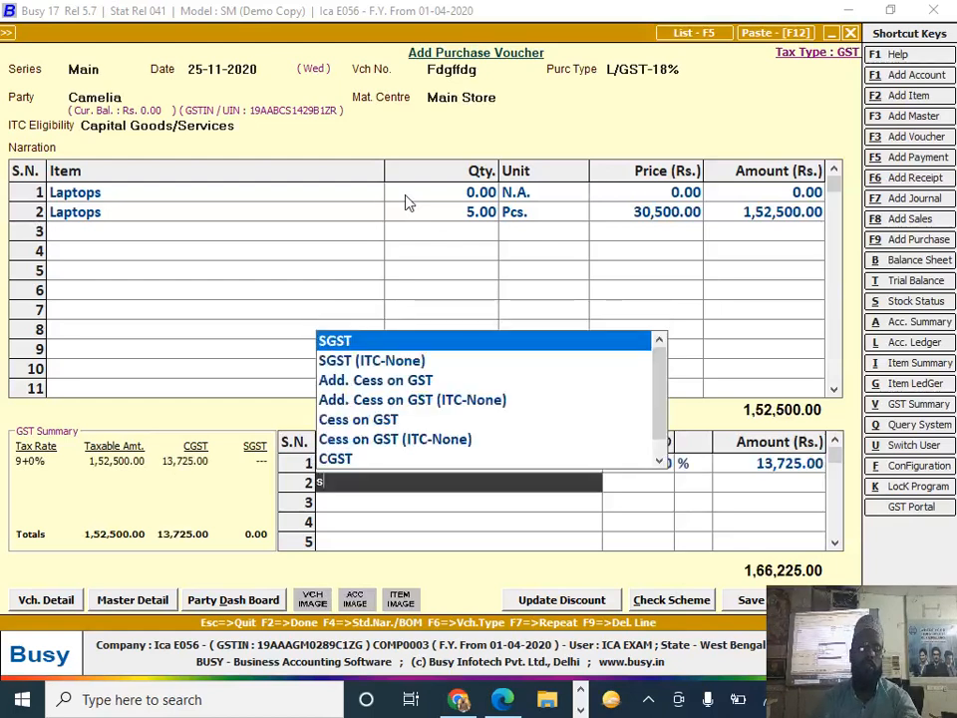
key("Down")
key("Up")
key("Return")
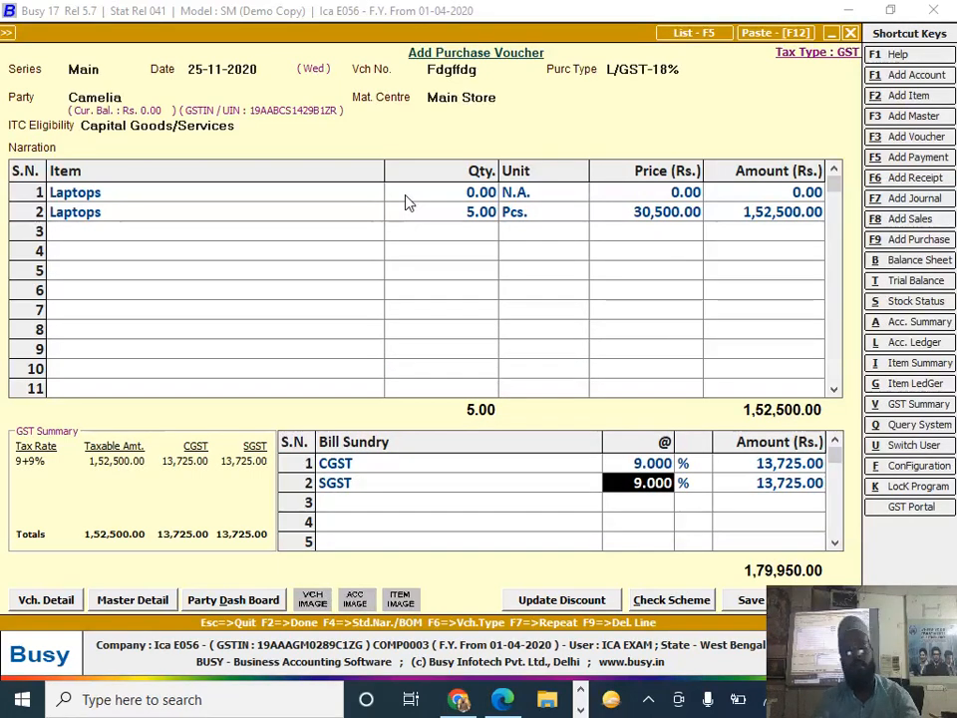
- Enter fsdf as the purchase bill number in the GST reporting details and save the purchase voucher
key("F2")
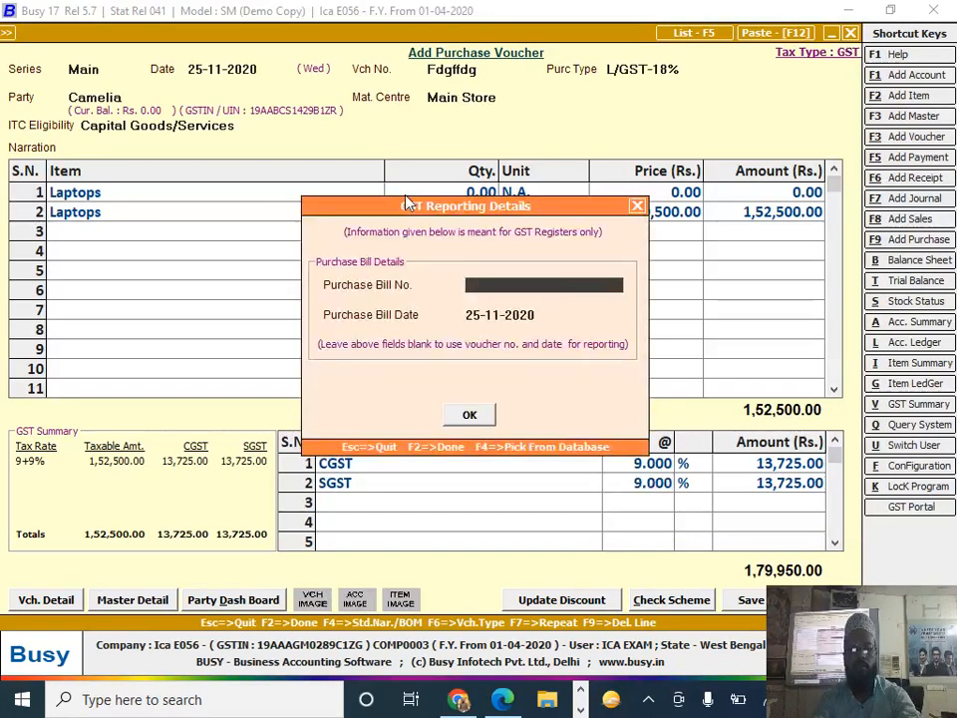
type("Sdff")
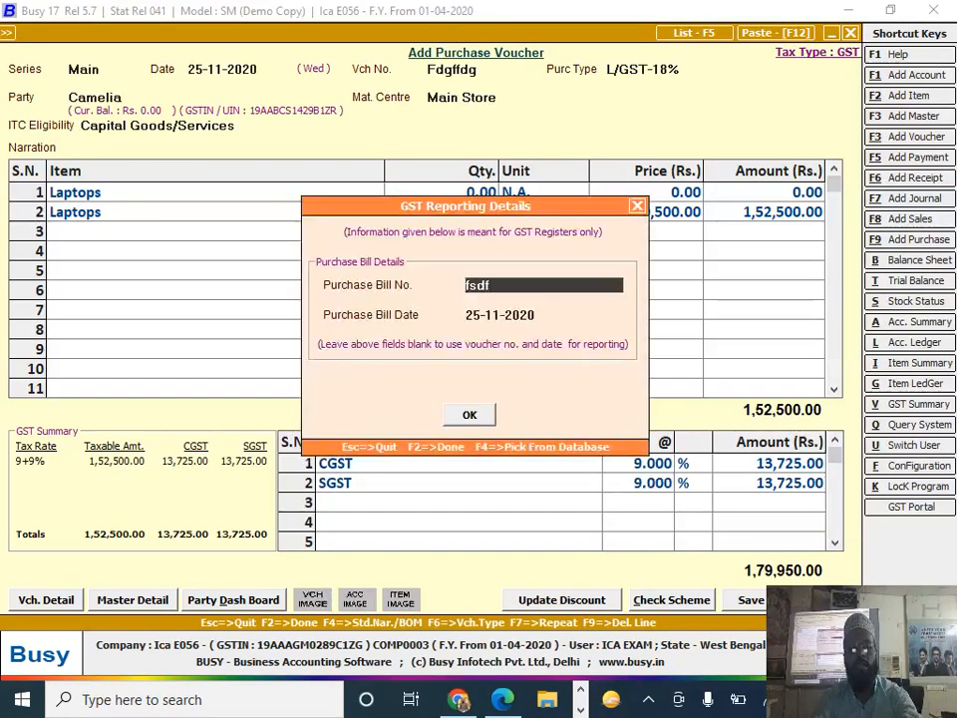
key("F2")
key("Escape")
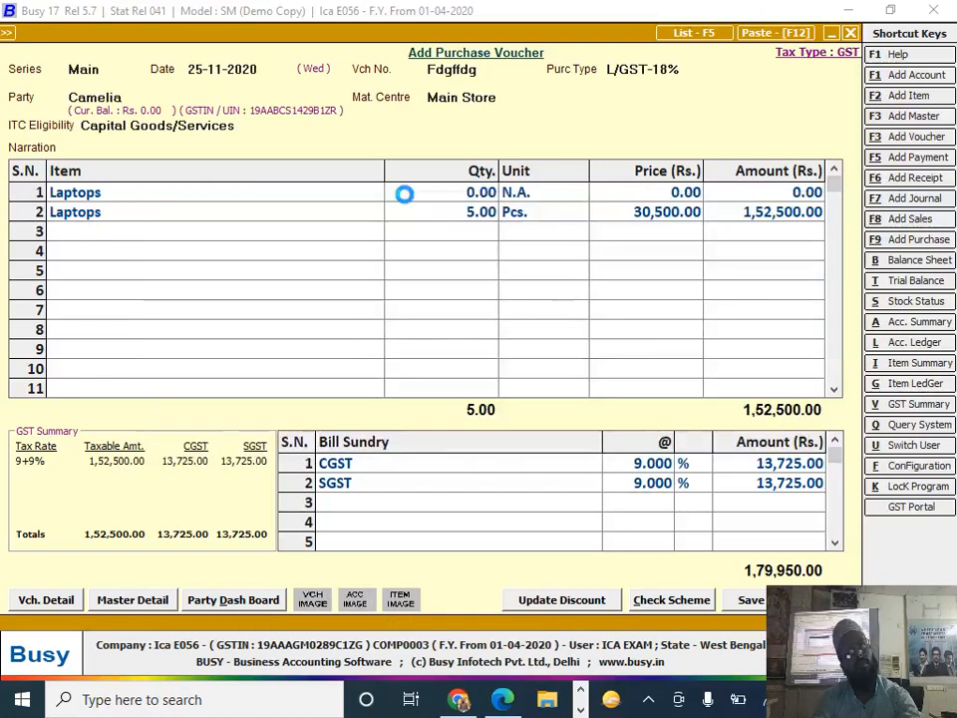
key("F2")
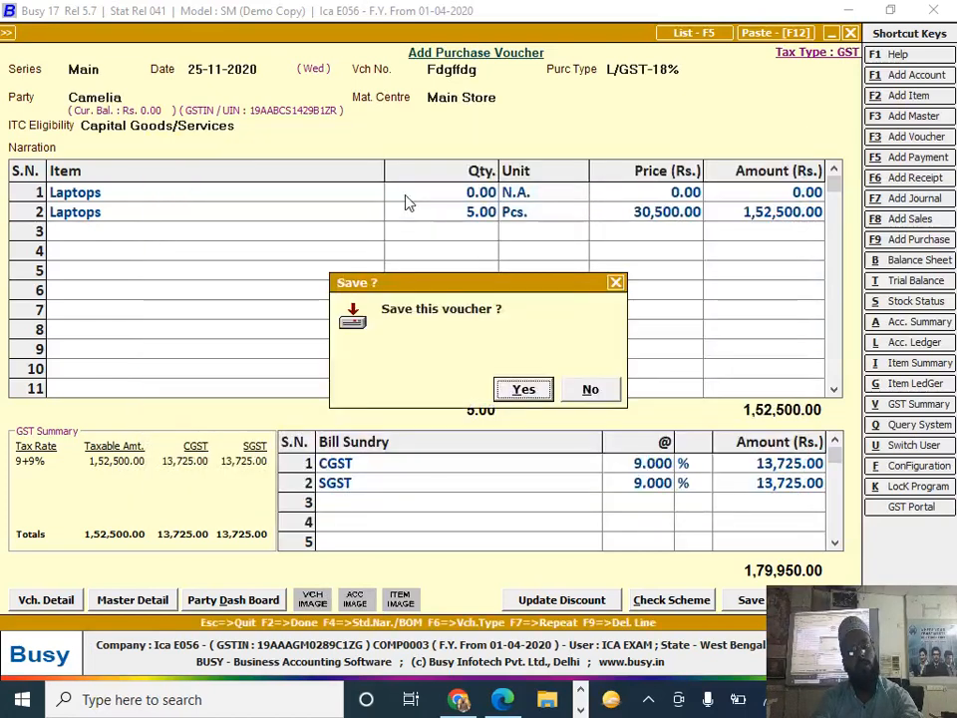
key("Return")
key("F5")
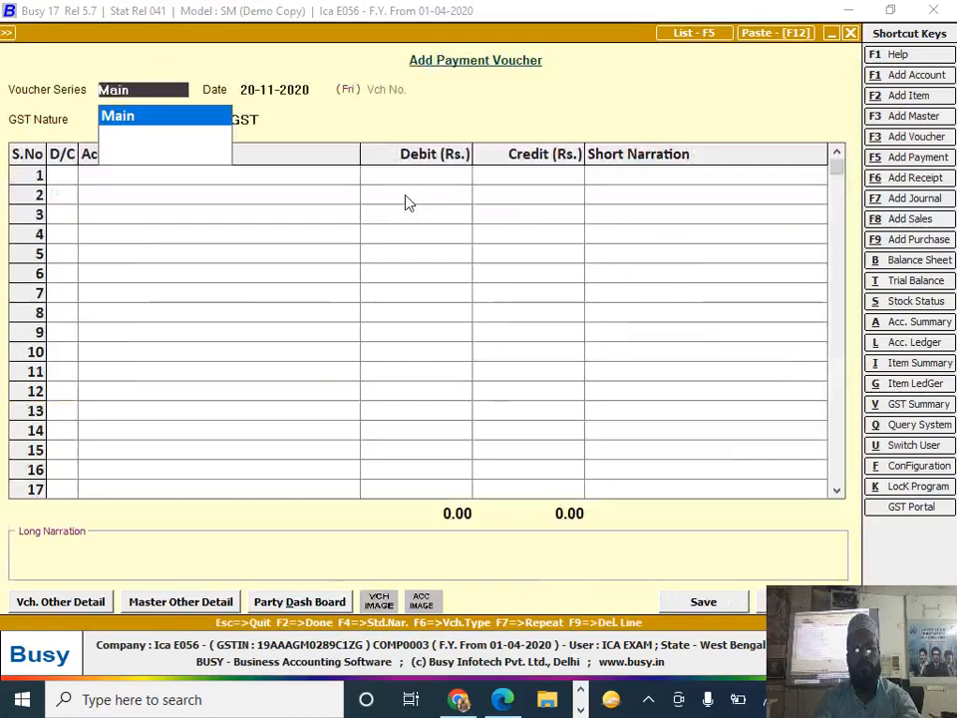
key("alt+Tab")
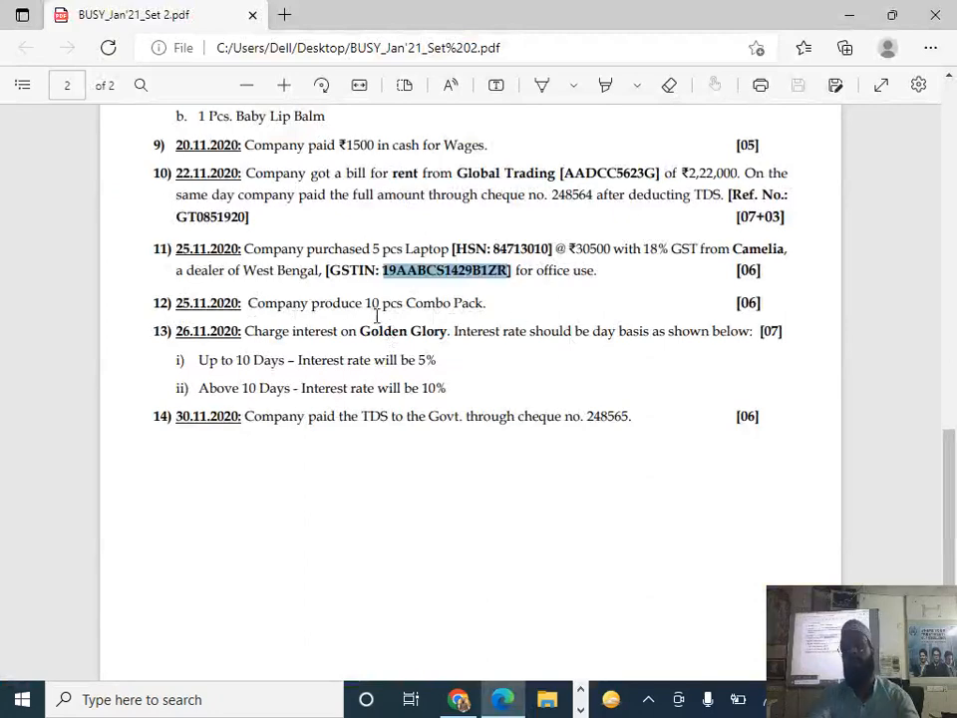
key("alt+Tab")
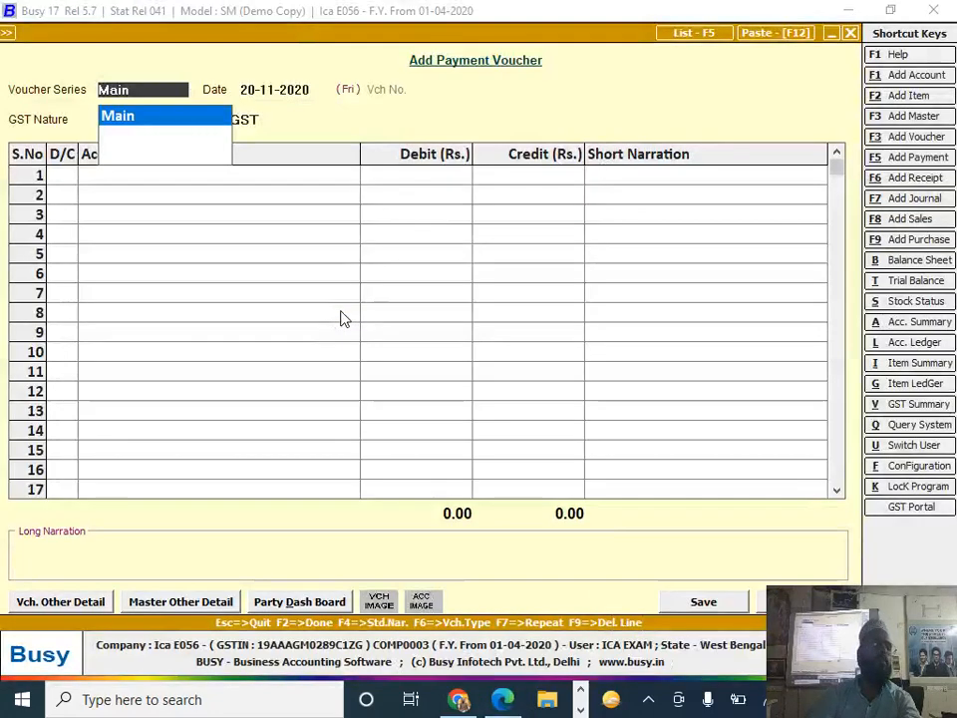
key("Escape")
key("Return")
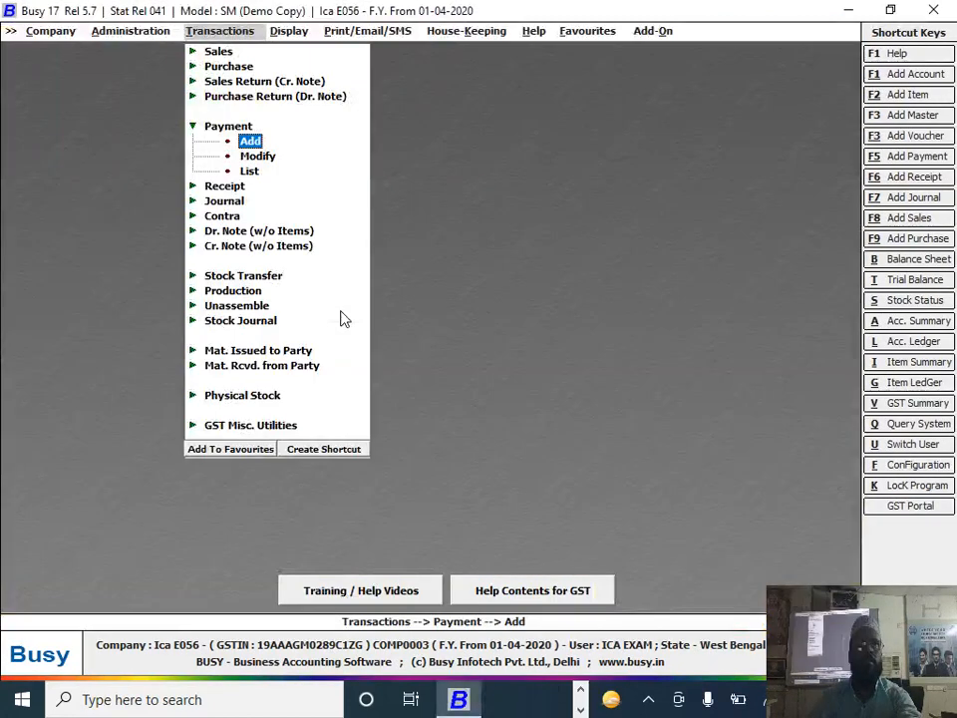
- Start a new production voucher
key("Down")
key("Down")
key("Down")
key("Down")
key("Down")
key("Down")
key("Down")
key("Down")
key("Down")
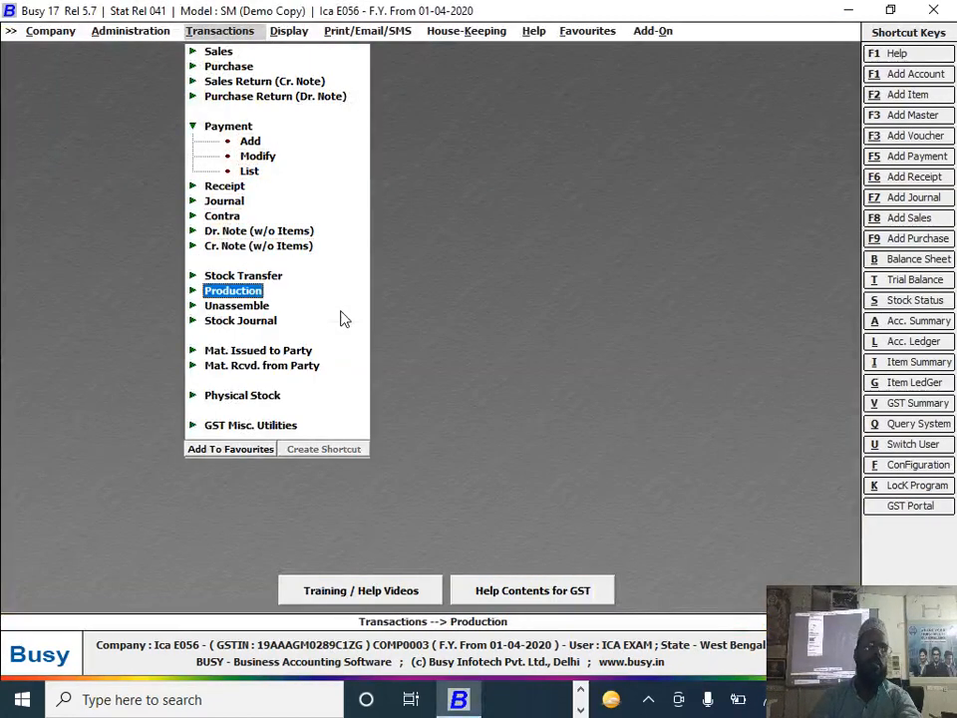
key("Return")
key("Return")
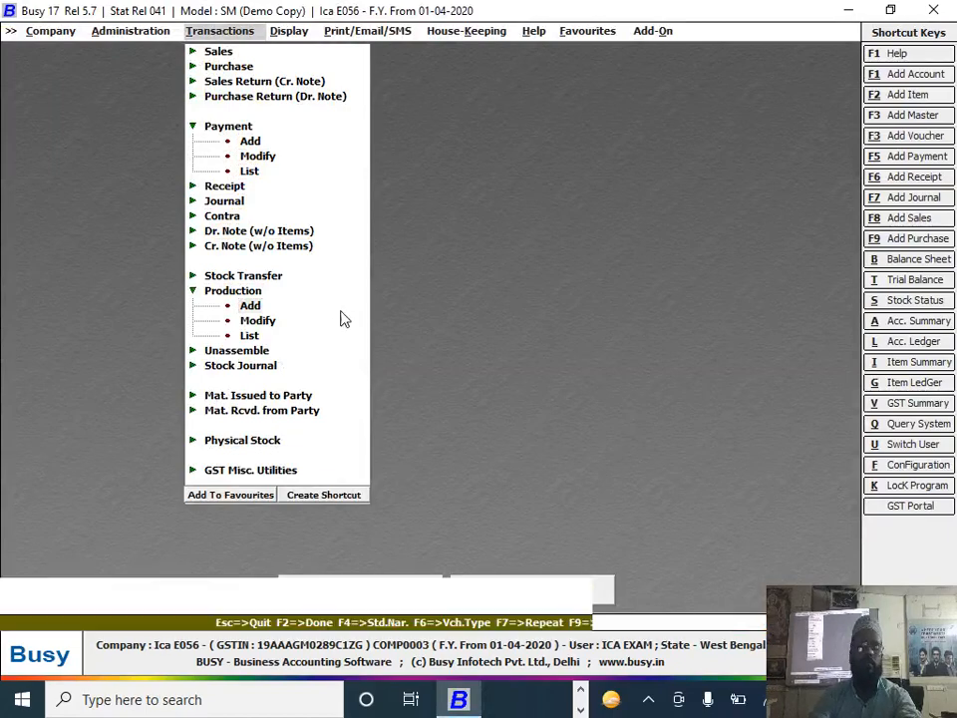
key("Return")
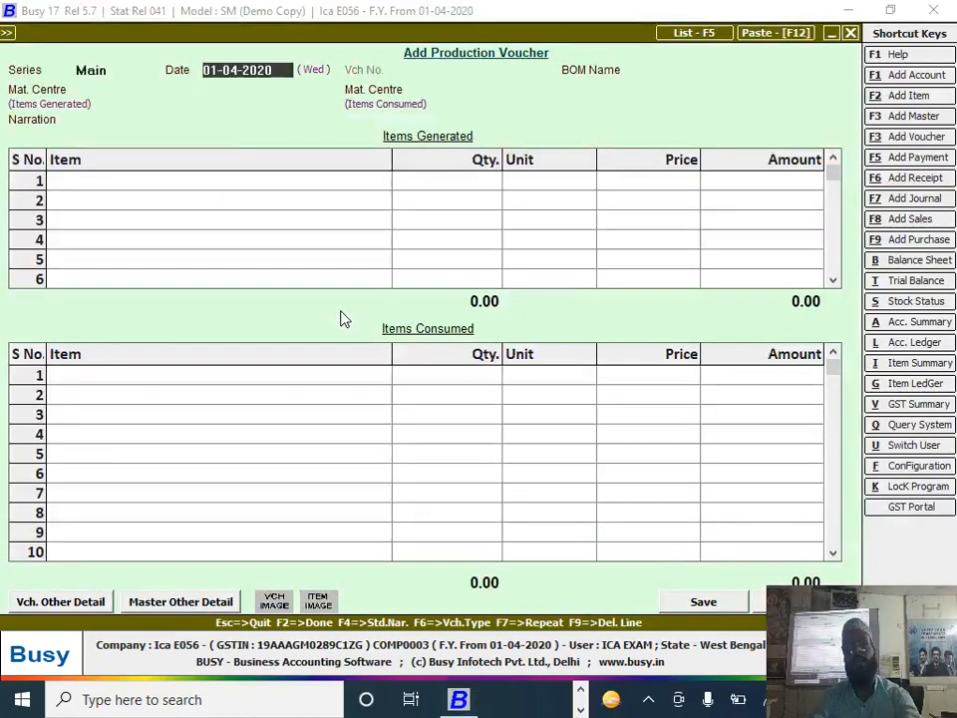
- Check question 12 in the exam PDF and set the production voucher's date to 25-11-2020 in Busy
key("alt+Tab")
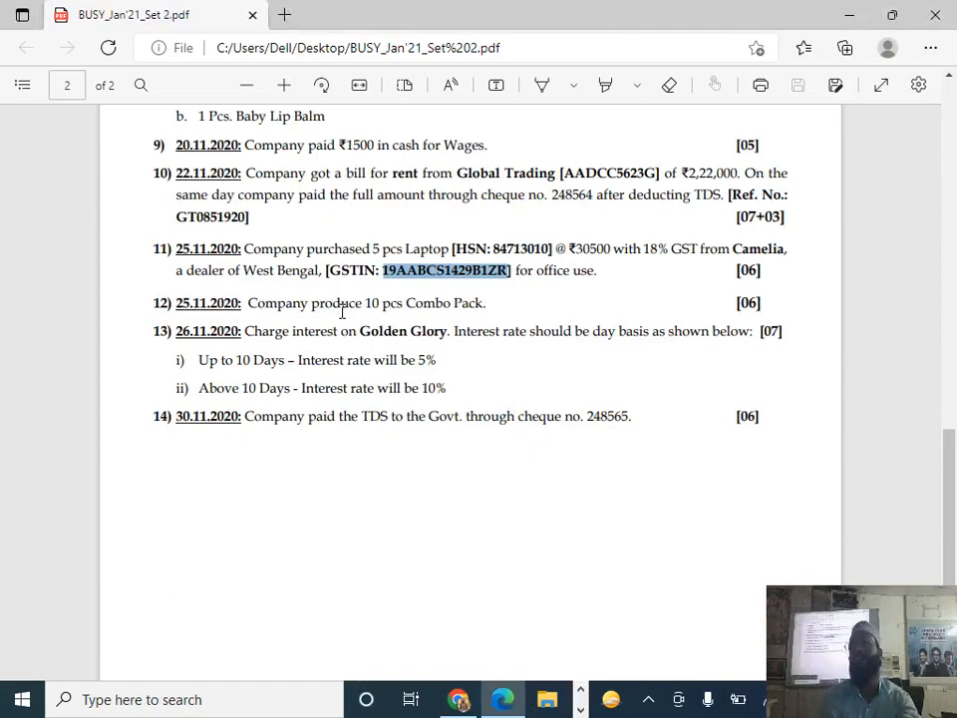
key("alt+Tab")
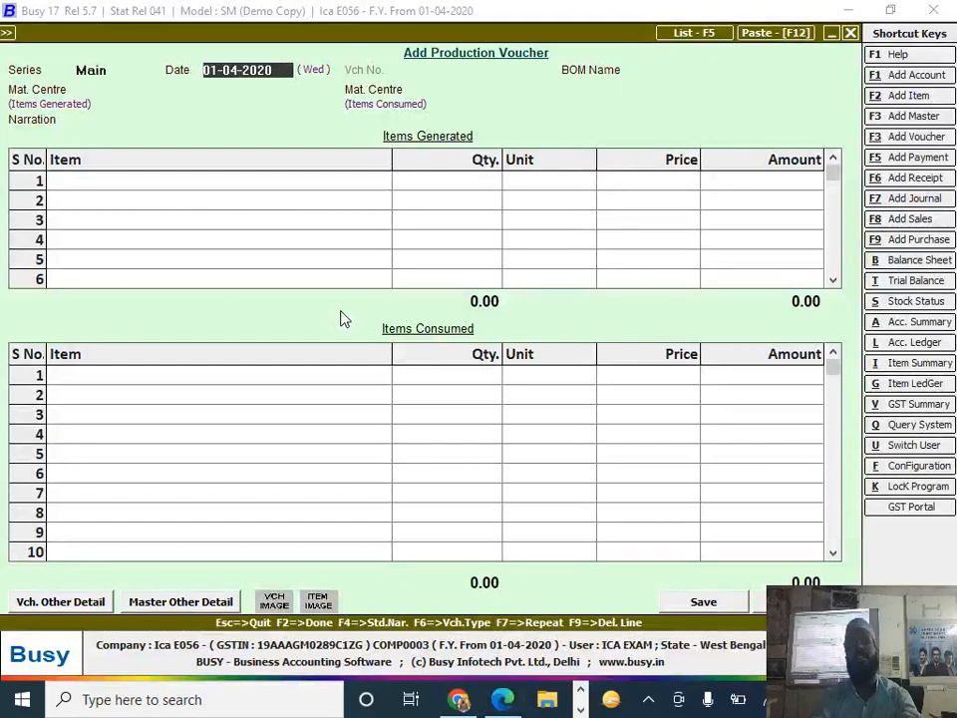
key("alt+Tab")
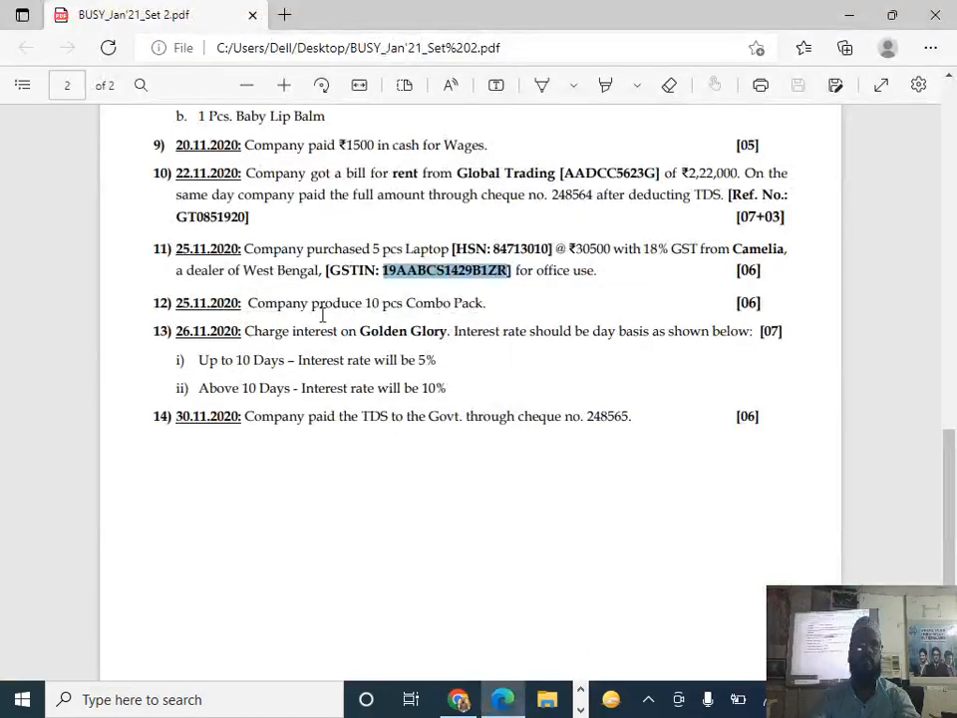
key("alt+Tab")
type("25-11")
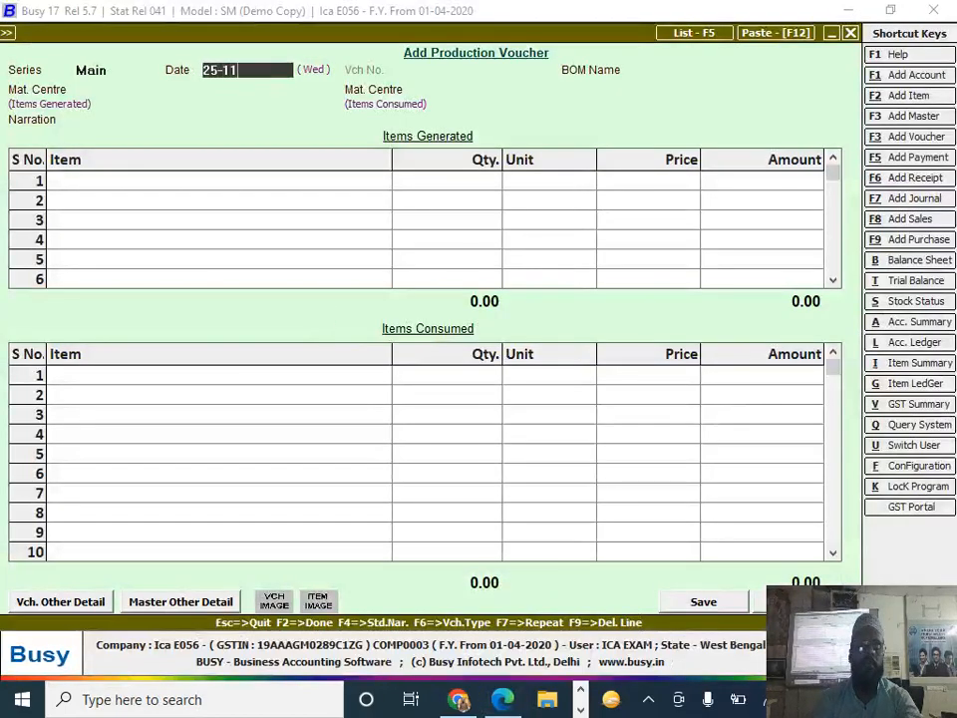
key("Return")
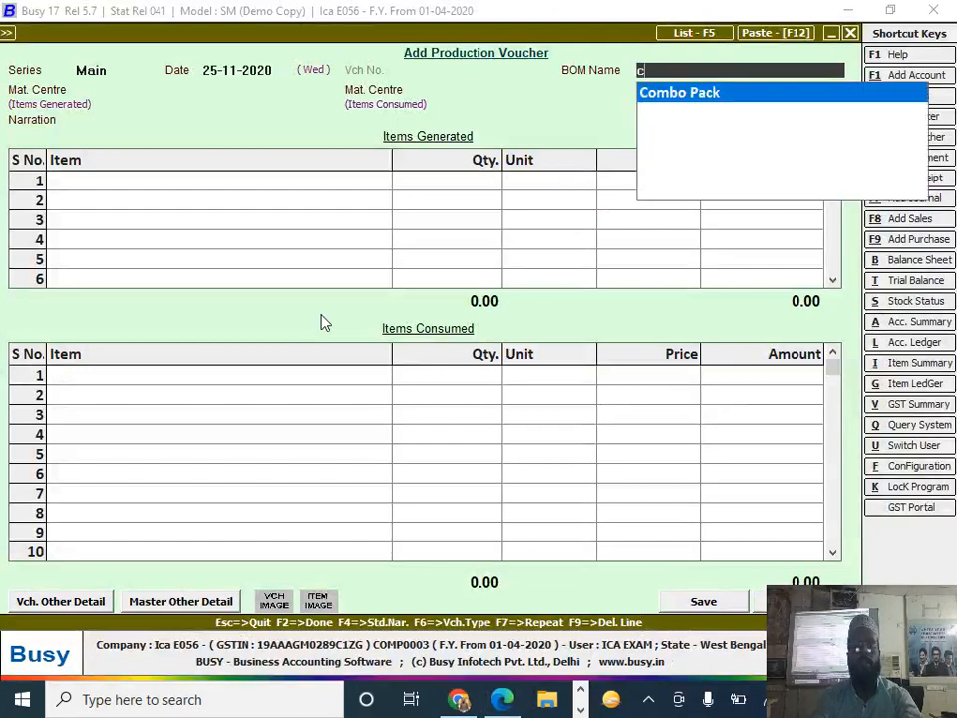
- Produce 10 pcs from the Combo Pack BOM with Main Store for generated and consumed items, and save the voucher
key("Return")
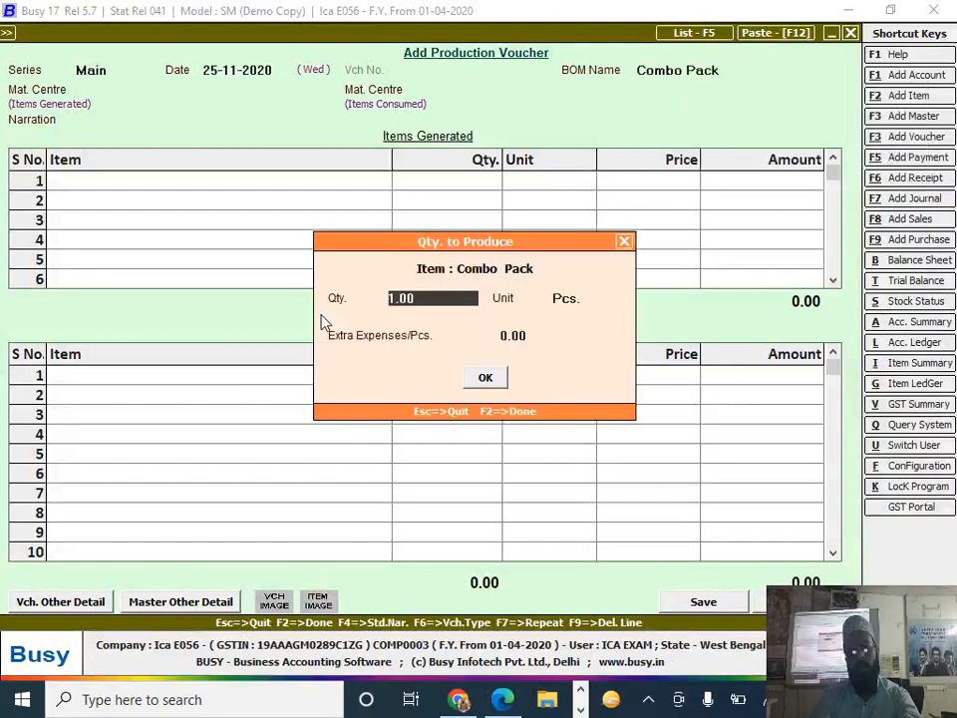
type("10")
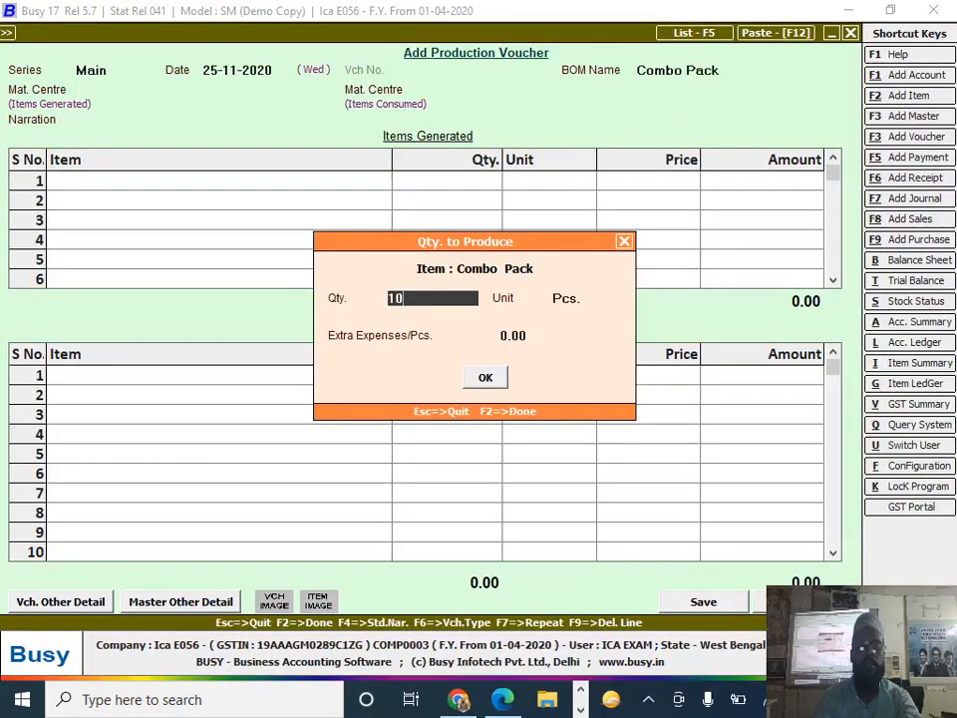
key("Return")
key("Return")
key("Return")
key("Return")
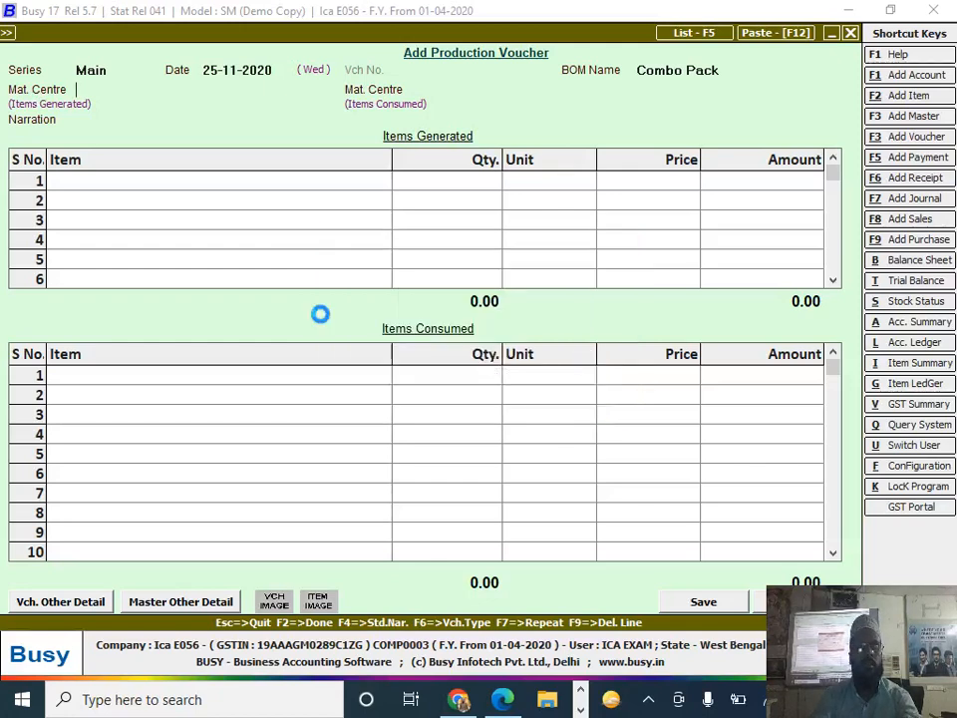
key("Return")
key("Return")
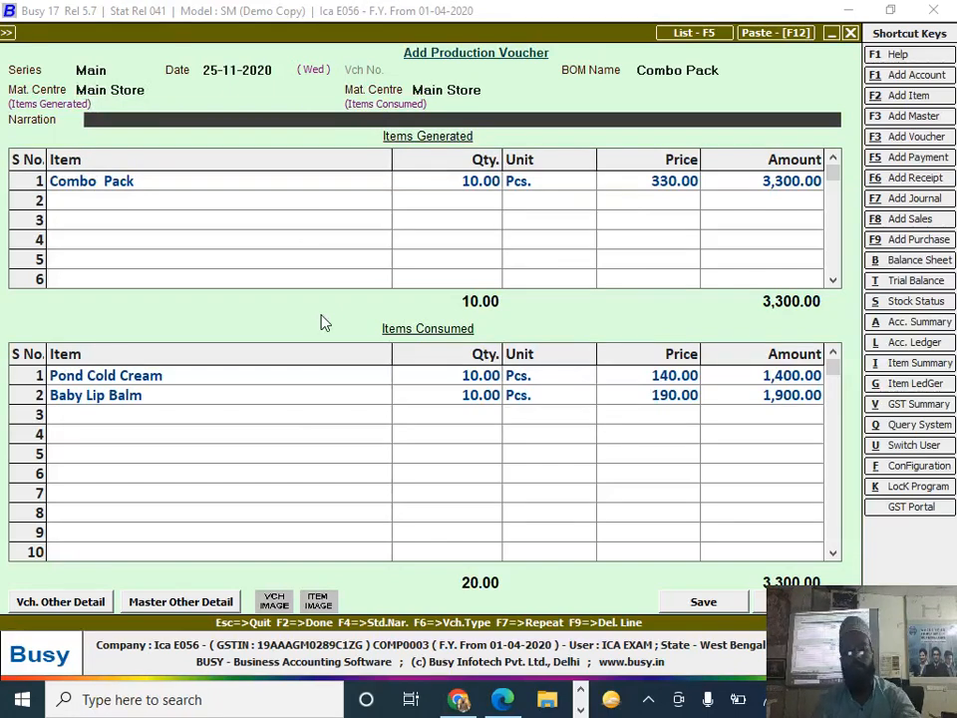
key("F2")
key("Return")
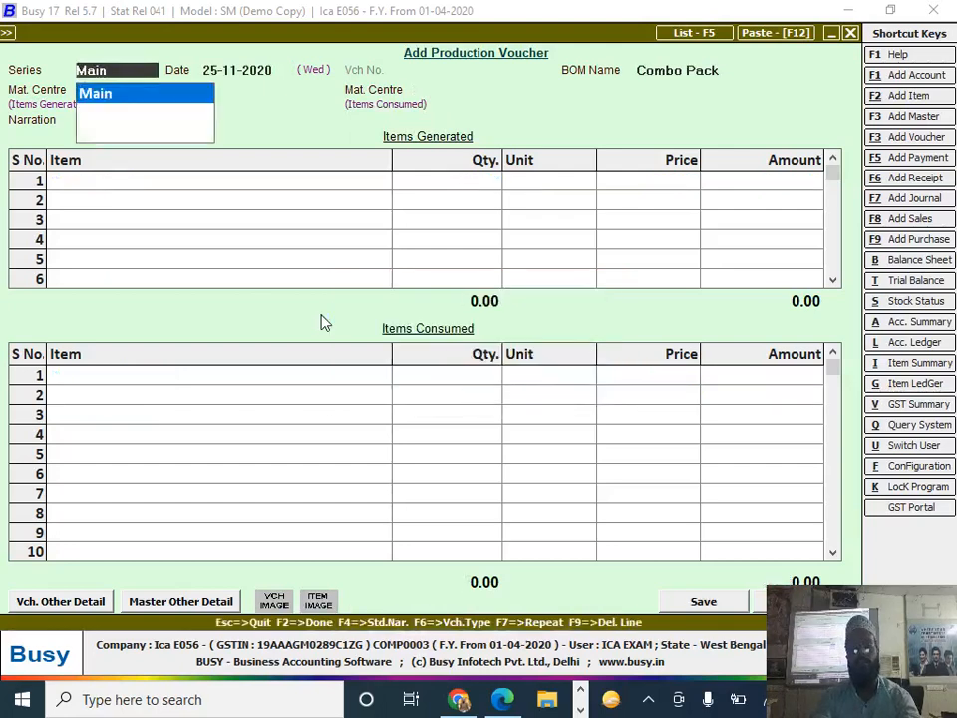
- Read the next questions in the exam PDF, then return to Busy and close the blank production voucher
key("alt+Tab")
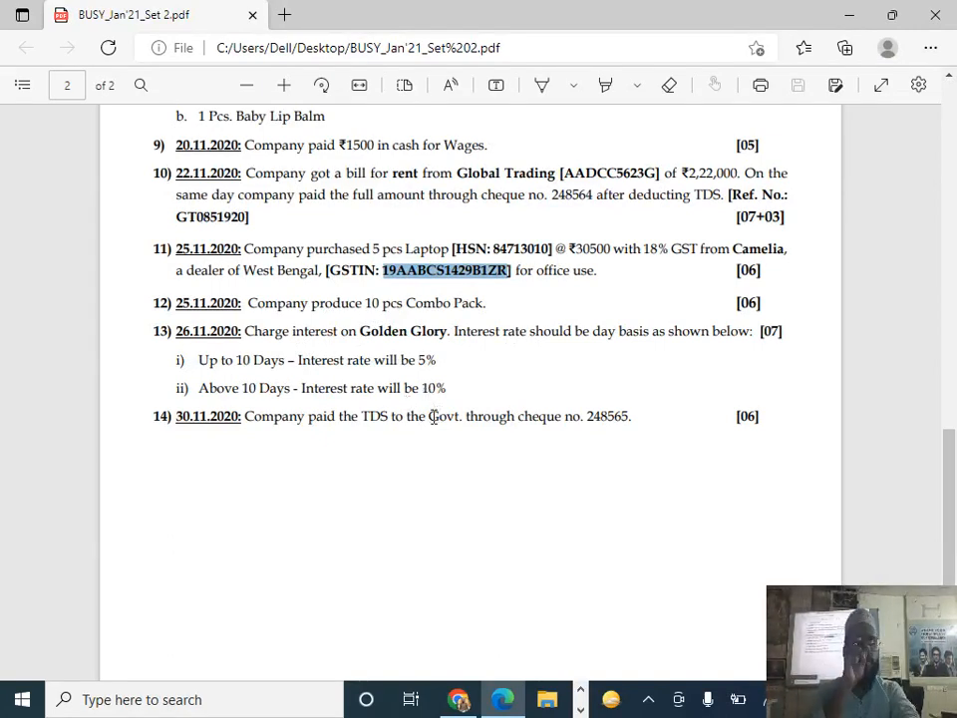
key("alt+Tab")
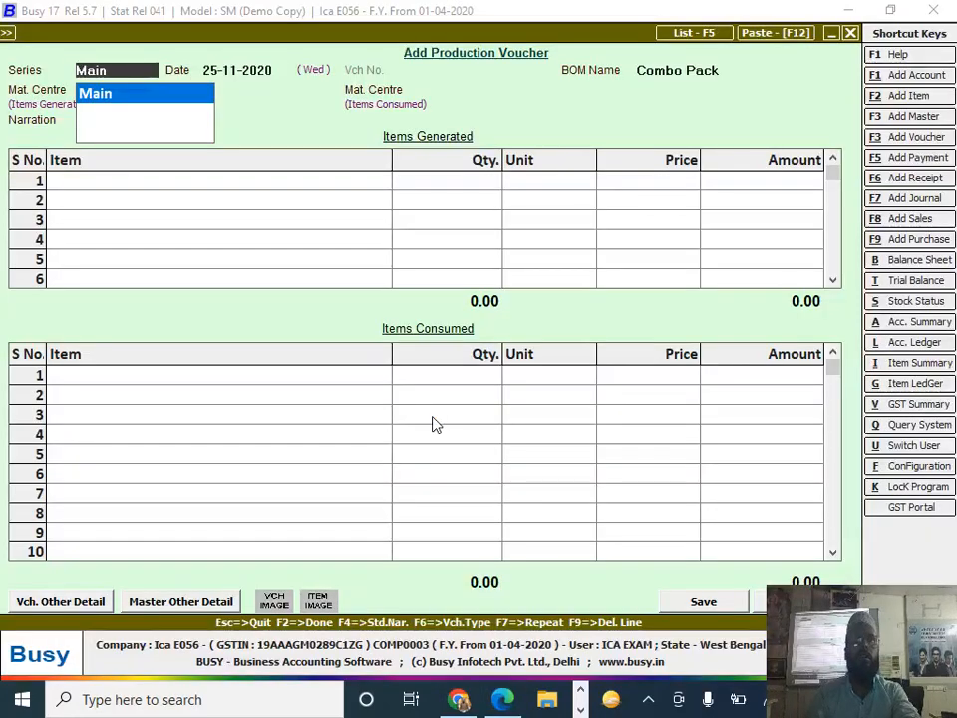
key("Escape")
key("Escape")
key("Return")
- Open the day-basis interest calculation slab configuration
key("Left")
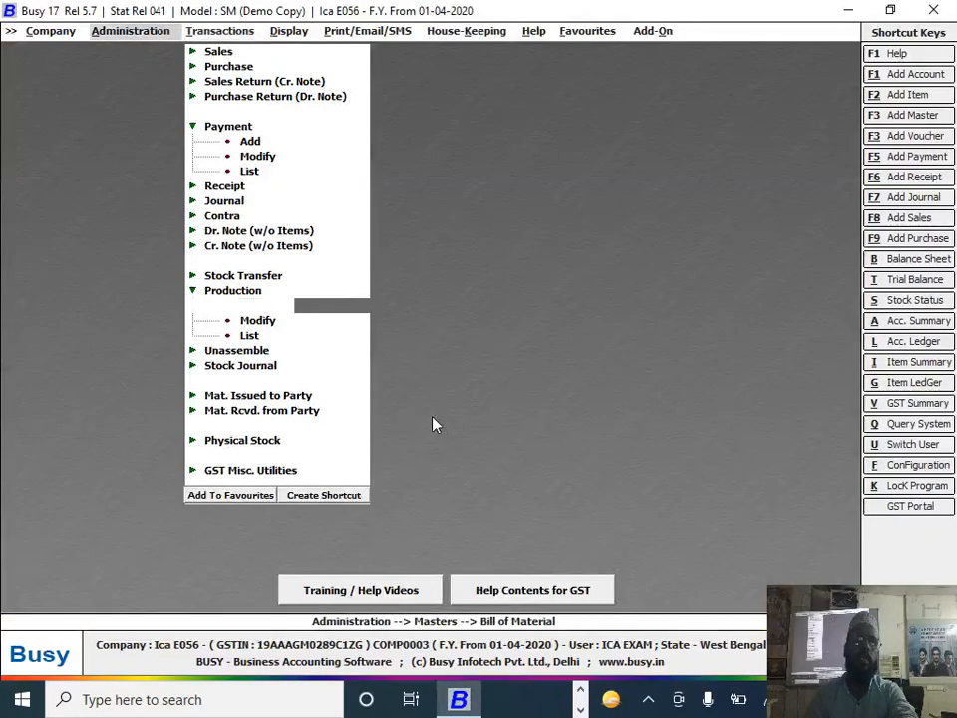
key("Down")
key("Down")
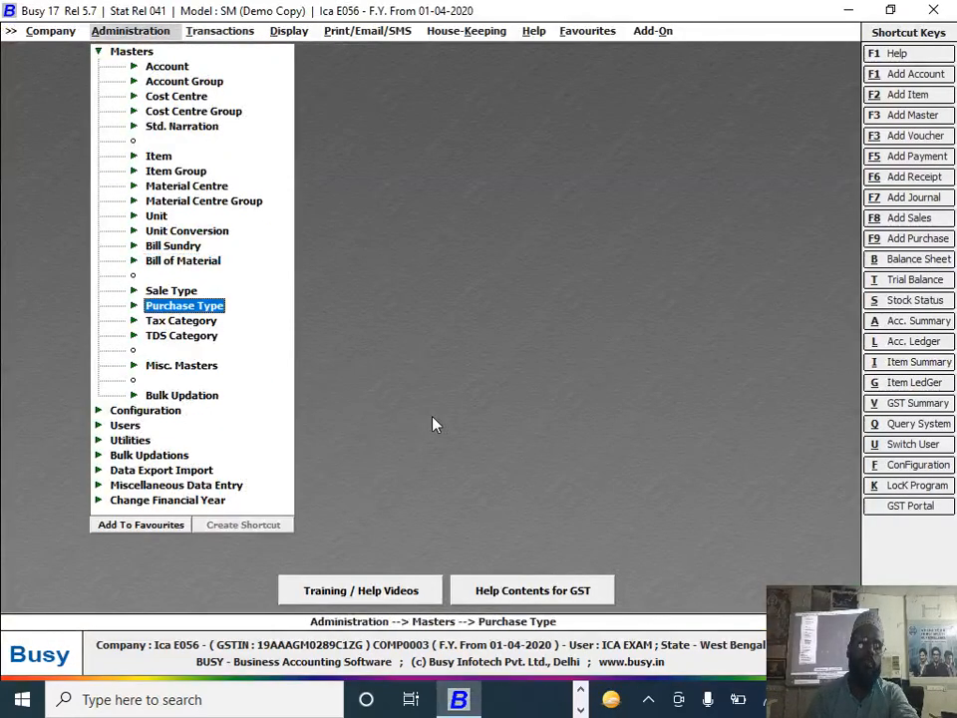
key("Down")
key("Down")
key("Down")
key("Down")
key("Down")
key("Down")
key("Up")
key("Return")
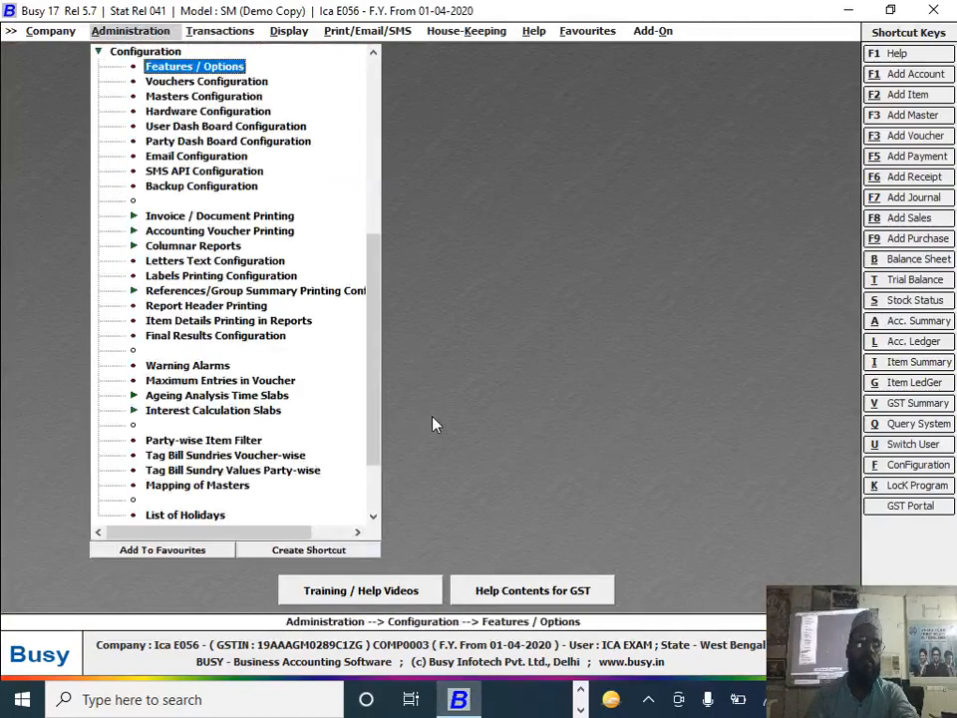
key("Down")
key("Down")
key("Down")
key("Down")
key("Down")
key("Down")
key("Down")
key("Down")
key("Down")
key("Down")
key("Down")
key("Down")
key("Down")
key("Down")
key("Down")
key("Down")
key("Down")
key("Down")
key("Down")
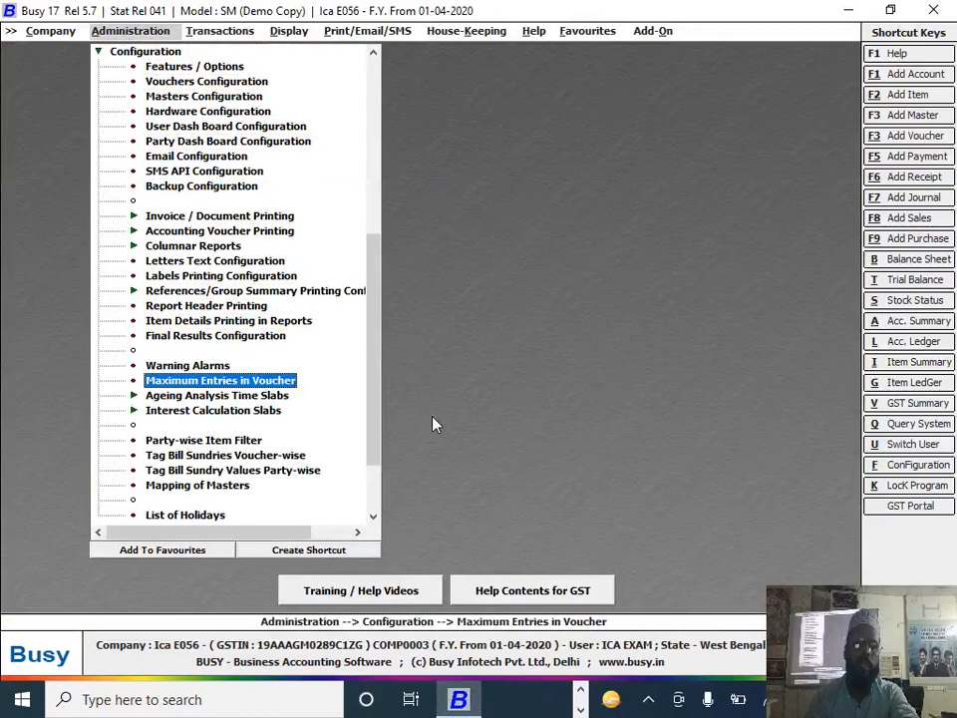
key("Down")
key("Down")
key("Down")
key("Down")
key("Up")
key("Up")
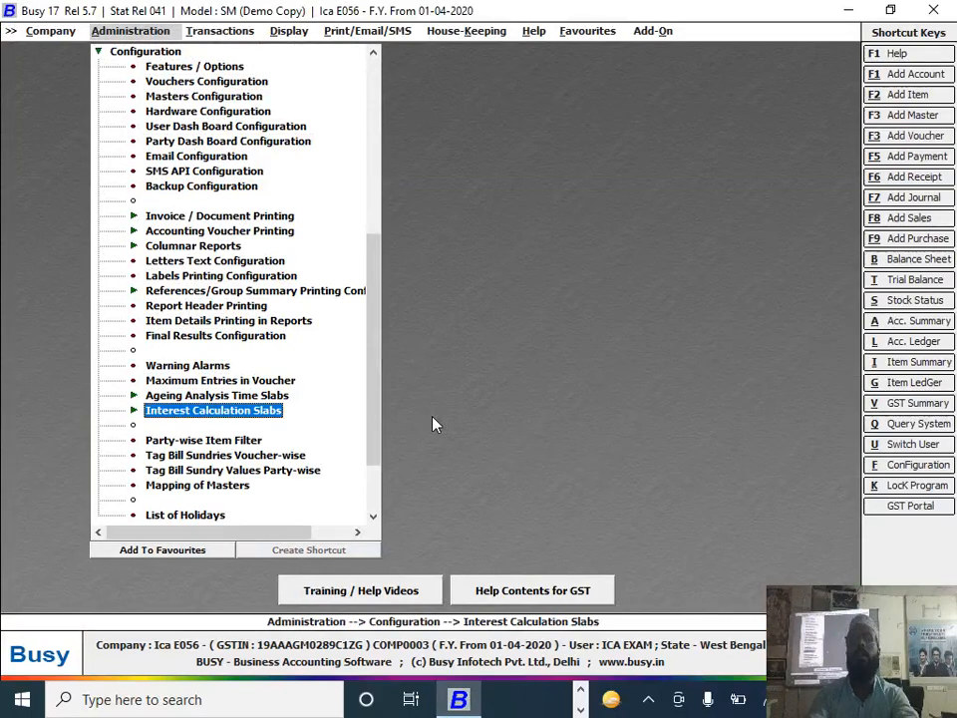
key("Return")
key("Down")
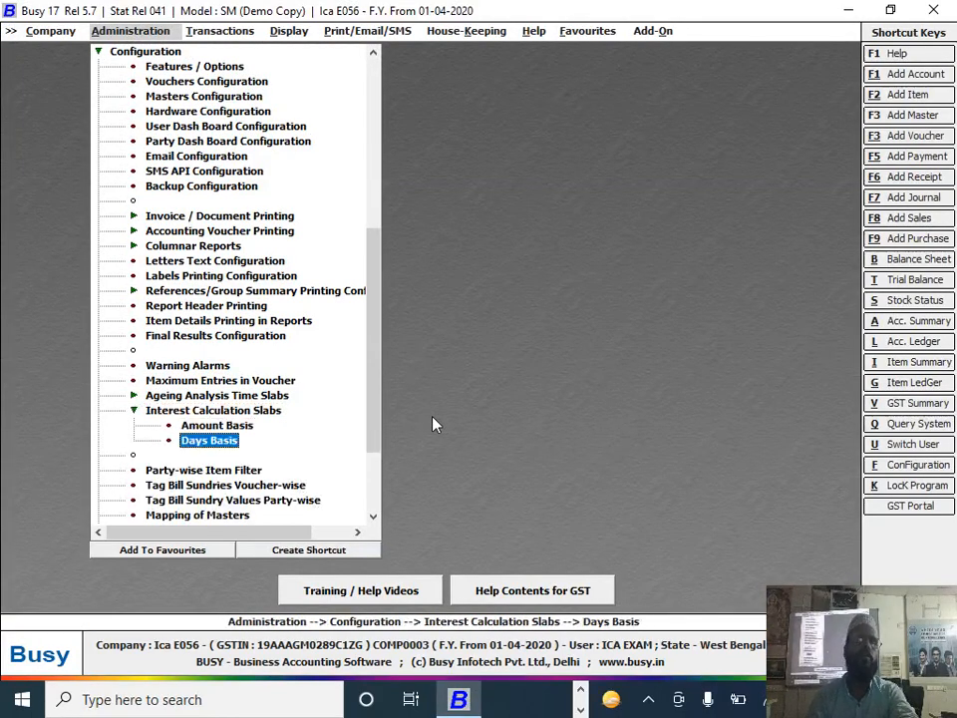
key("Return")
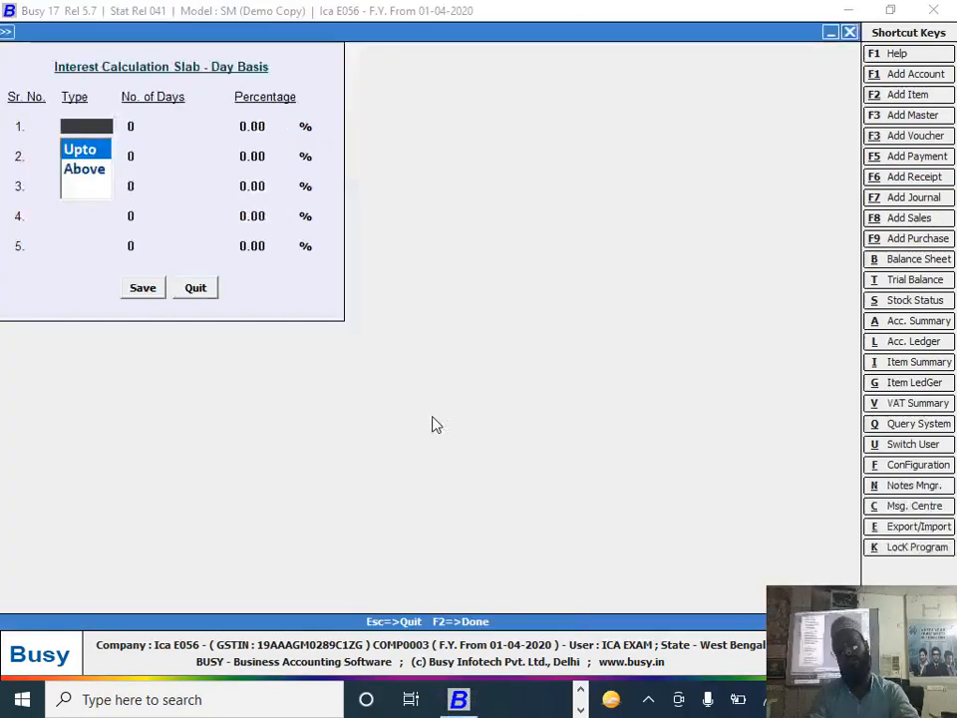
- Define the first interest slab as Upto 10 days at 5%
key("Return")
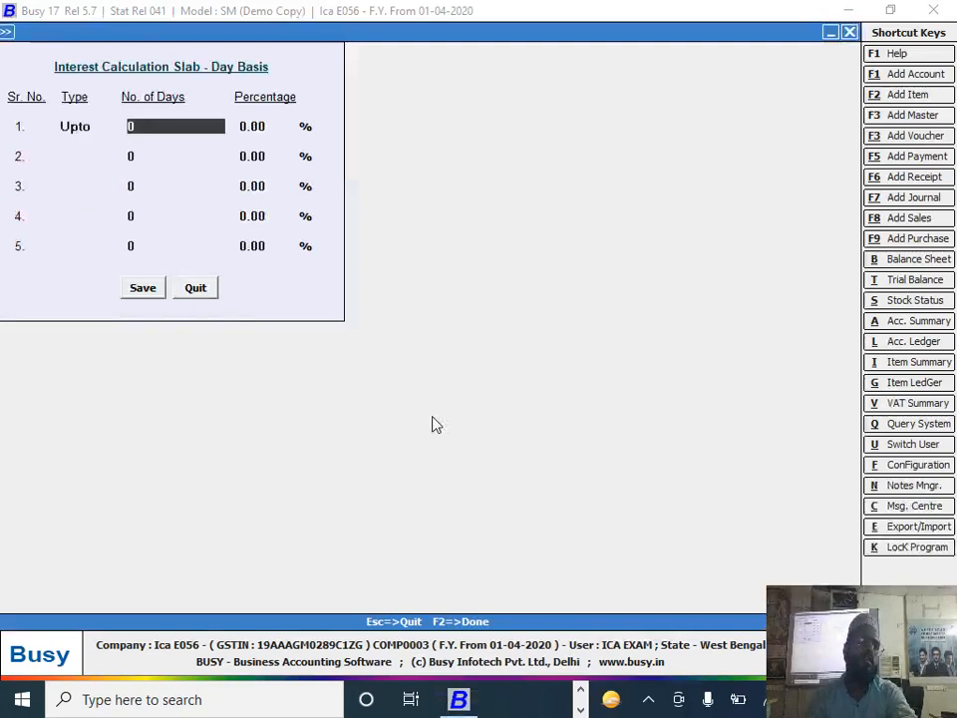
type("10")
key("Return")
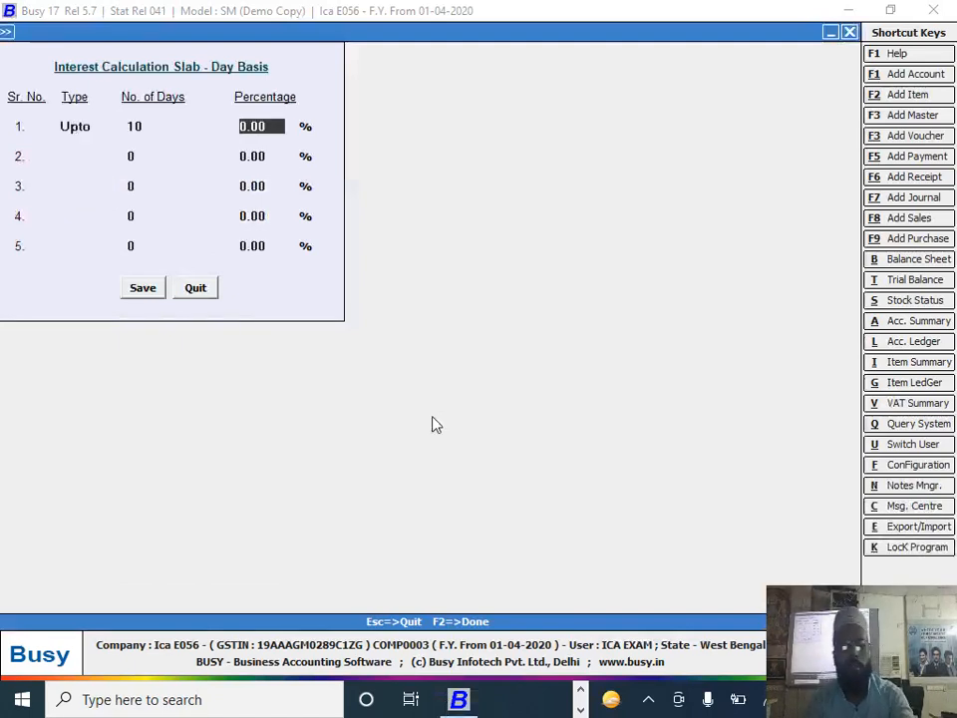
type("5")
key("Return")
- Define the second interest slab as Above 10 days at 10% and save the slabs
key("Down")
key("Return")
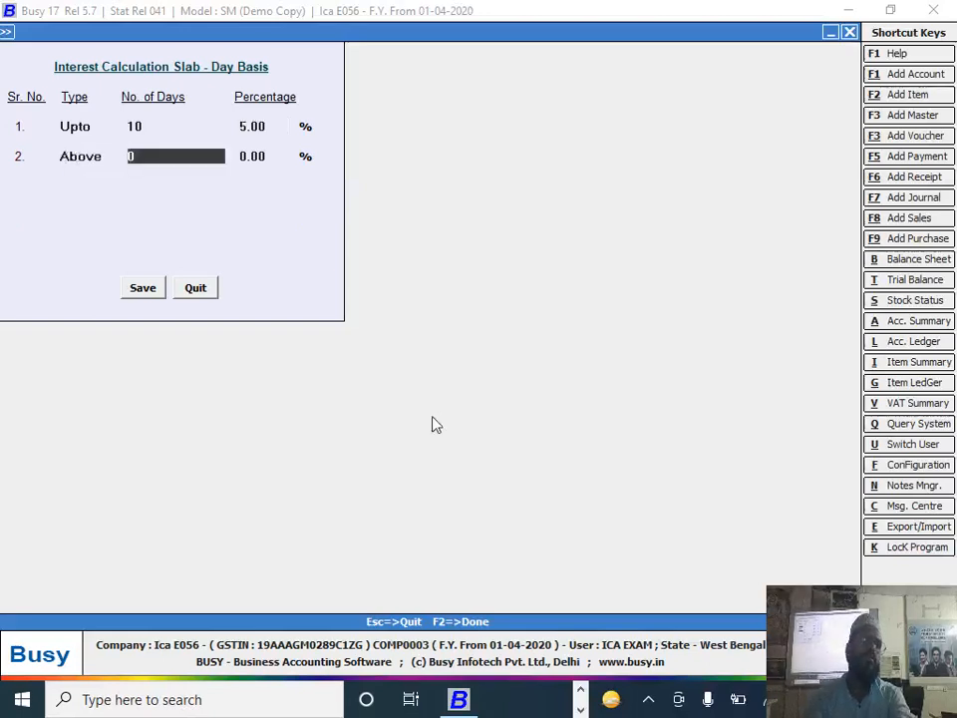
type("10")
key("Return")
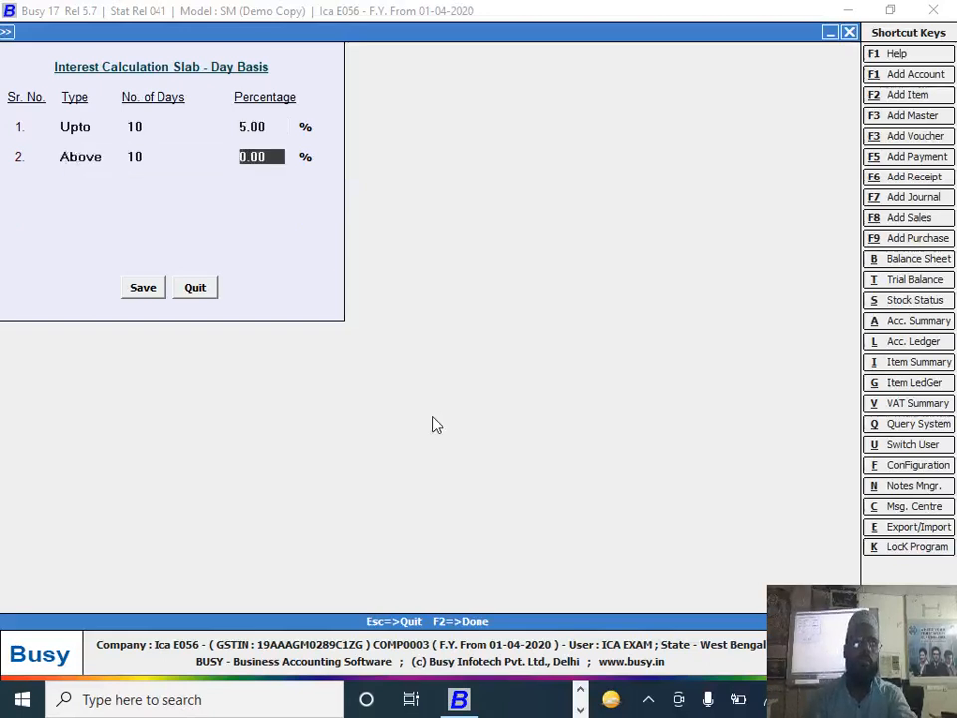
type("10")
key("Return")
key("Return")
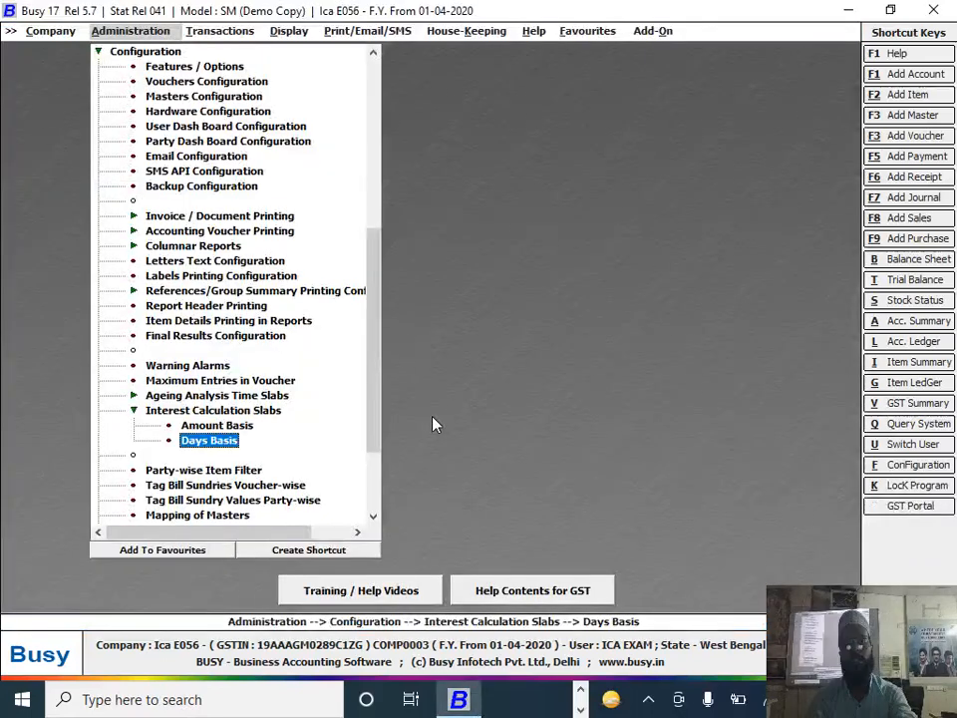
- Open the interest calculation report for bills receivable
key("alt+d")
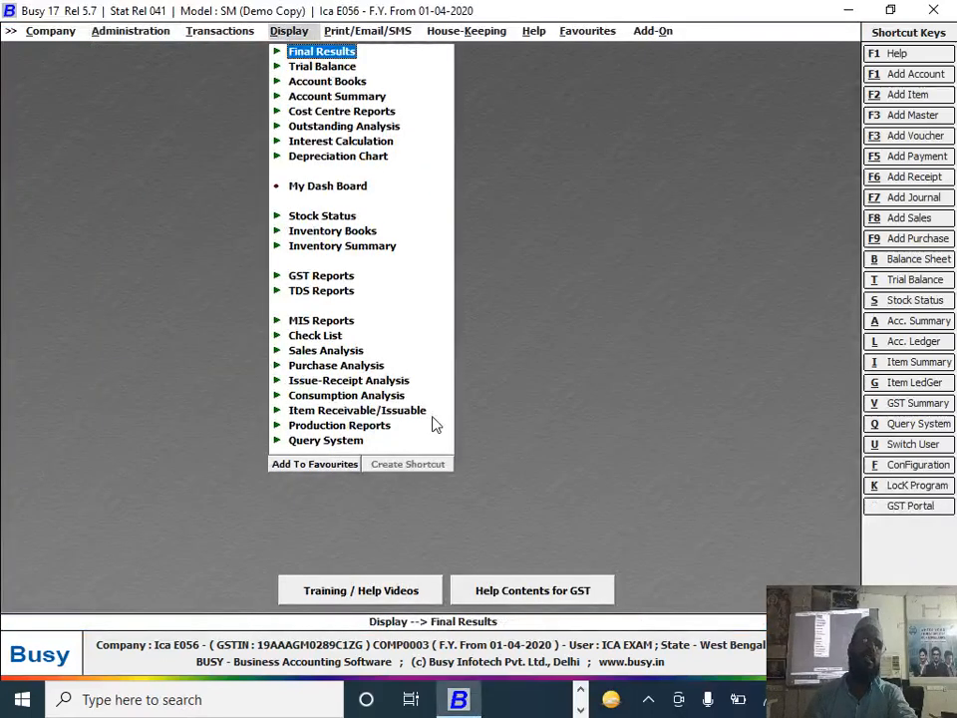
key("Down")
key("Down")
key("Up")
key("Down")
key("Down")
key("Down")
key("Down")
key("Down")
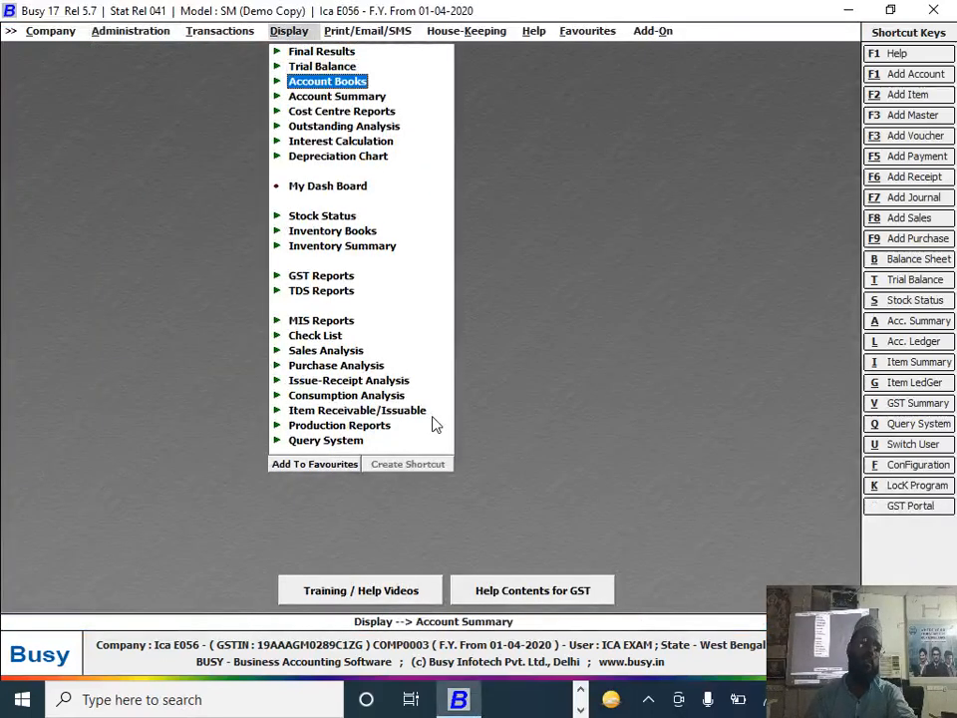
key("Return")
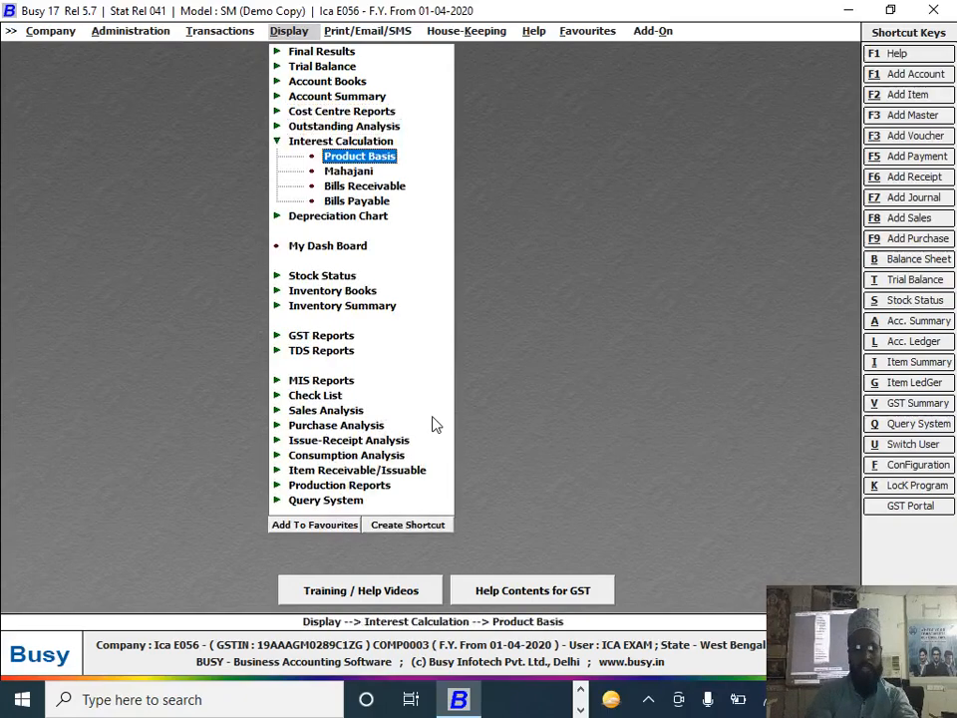
key("Down")
key("Down")
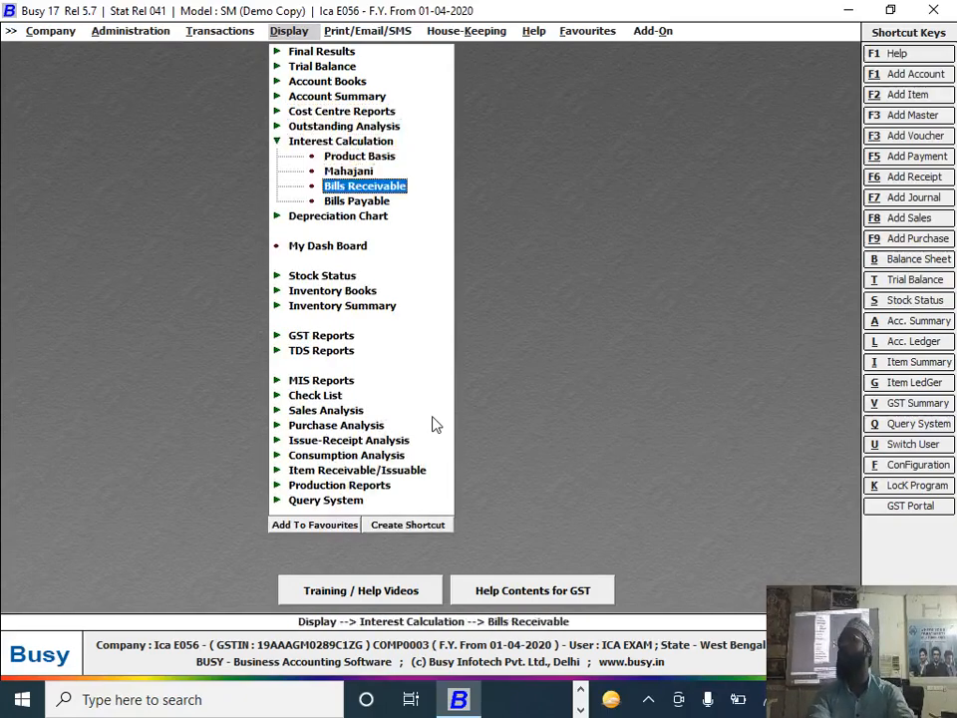
key("Return")
key("Return")
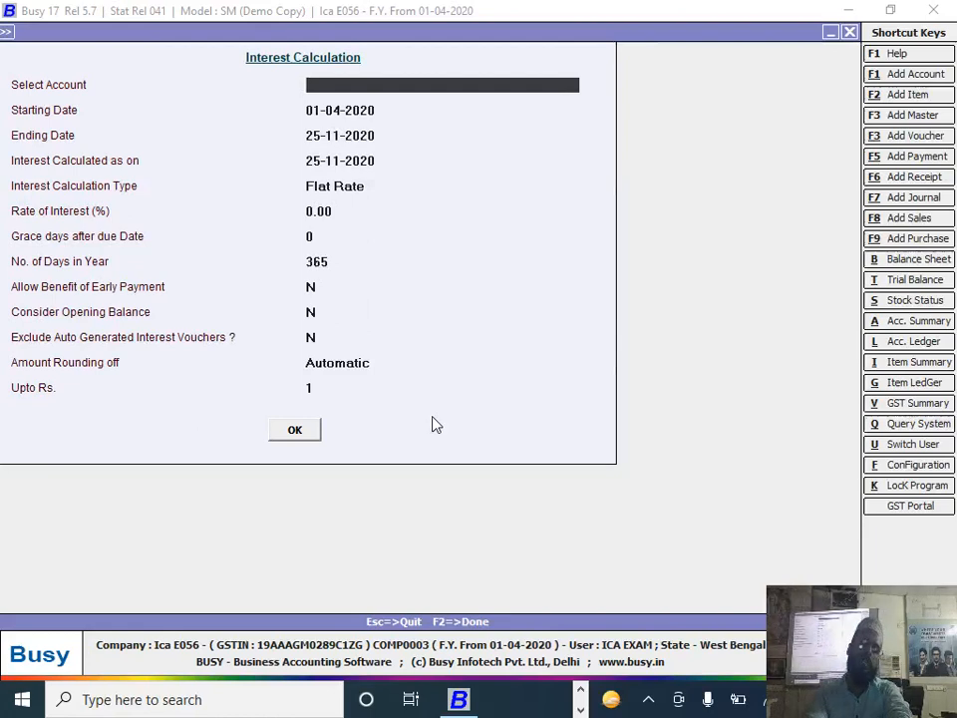
- Select Golden Glory as the account for the interest calculation and accept the default dates
type("g")
key("Down")
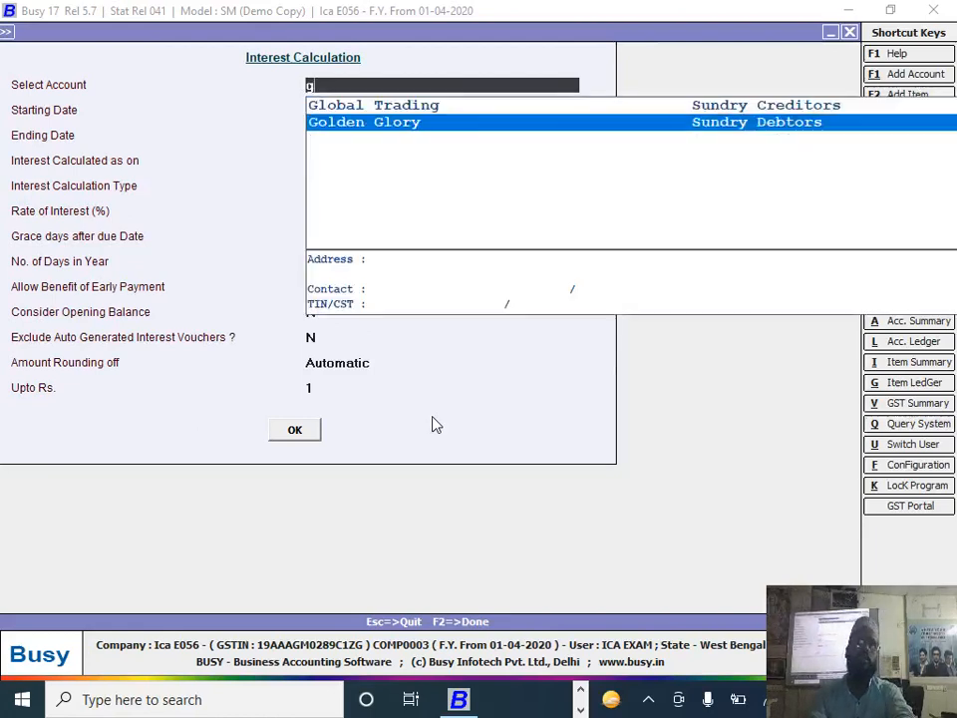
key("Return")
key("Return")
key("Return")
key("Return")
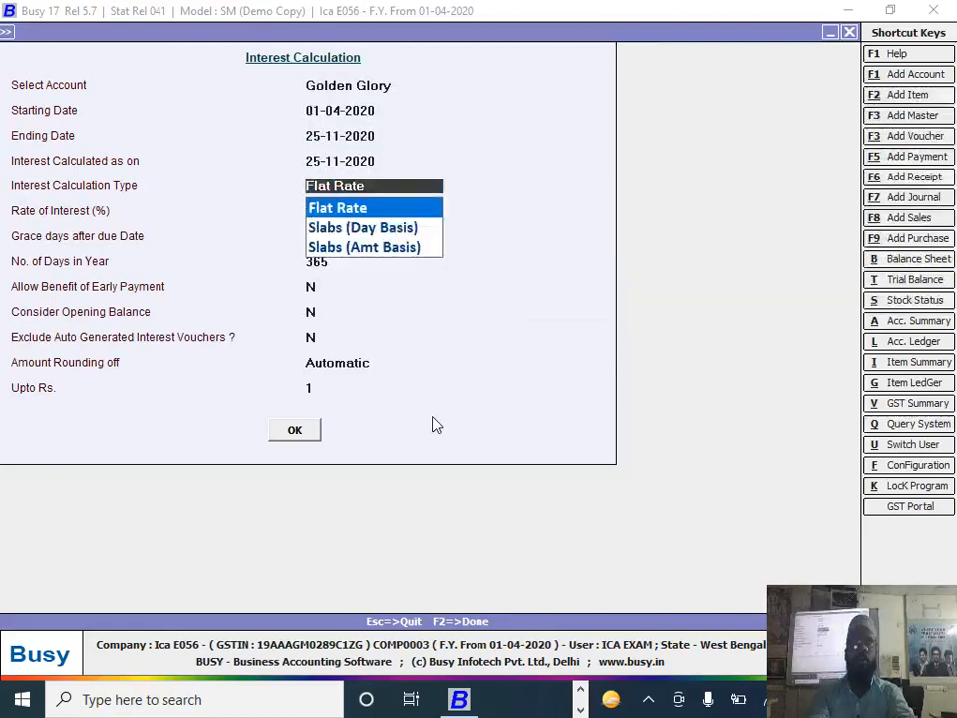
- Set the interest calculation type to Slabs (Day Basis), keep the remaining defaults and generate the report
key("Down")
key("Return")
key("Return")
key("Return")
key("Return")
key("Return")
key("Return")
key("Return")
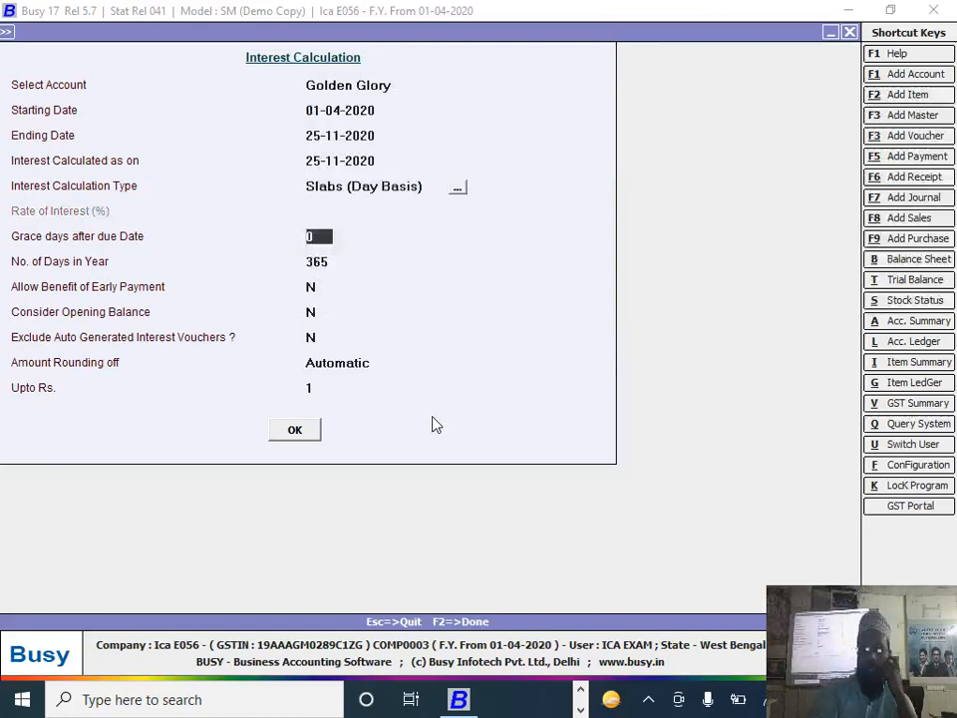
key("Return")
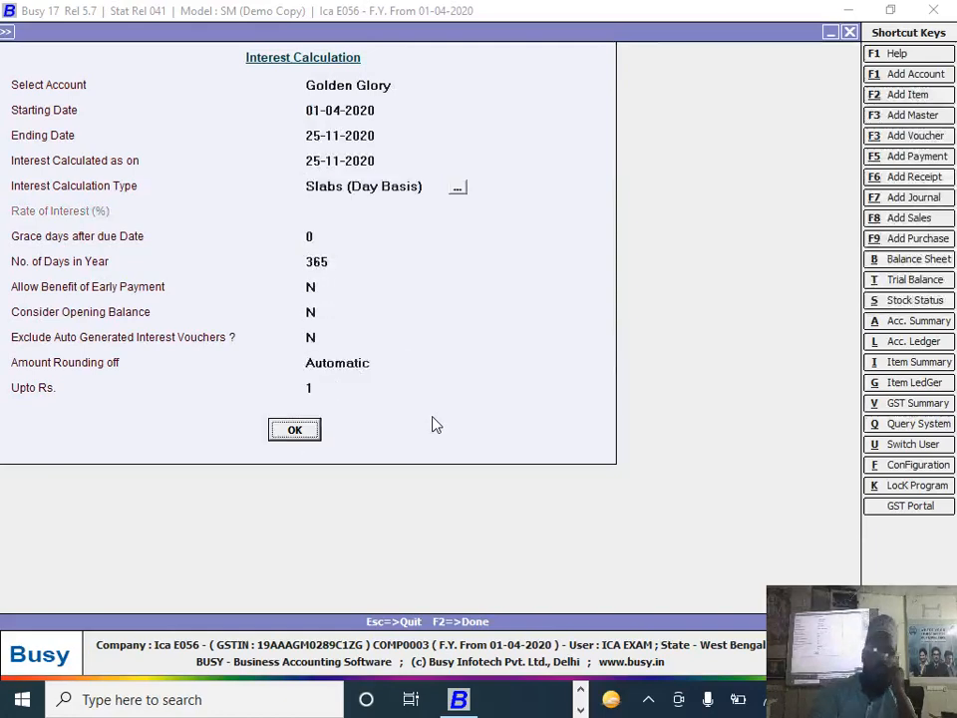
key("Return")
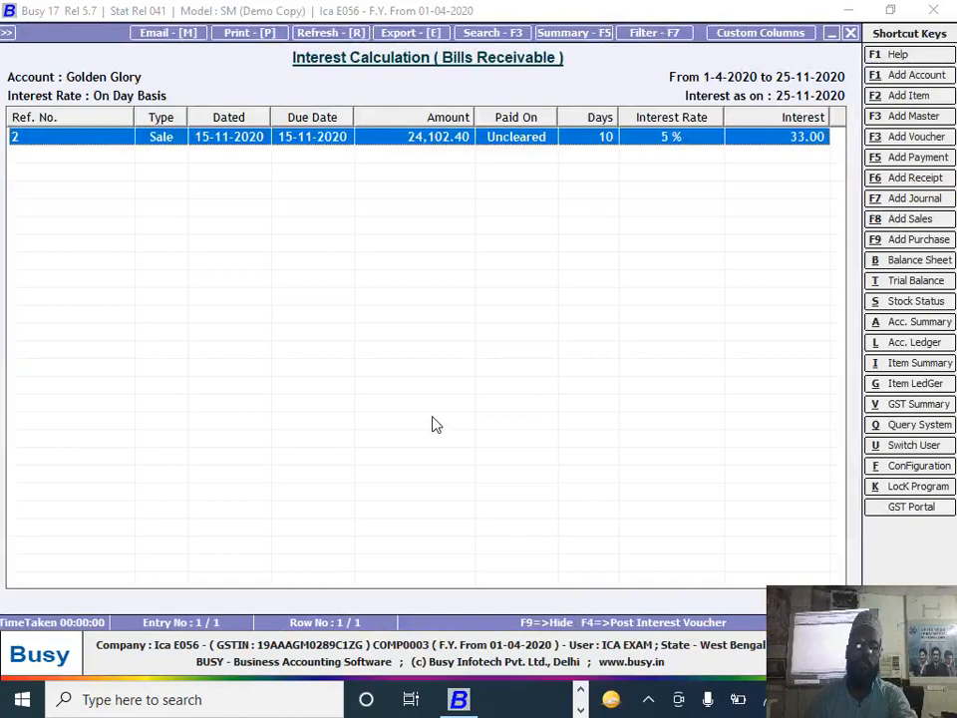
- Close the report, check question 13's date in the exam PDF, and set the interest calculation's ending date to 26-11-2020 in Busy
key("Escape")
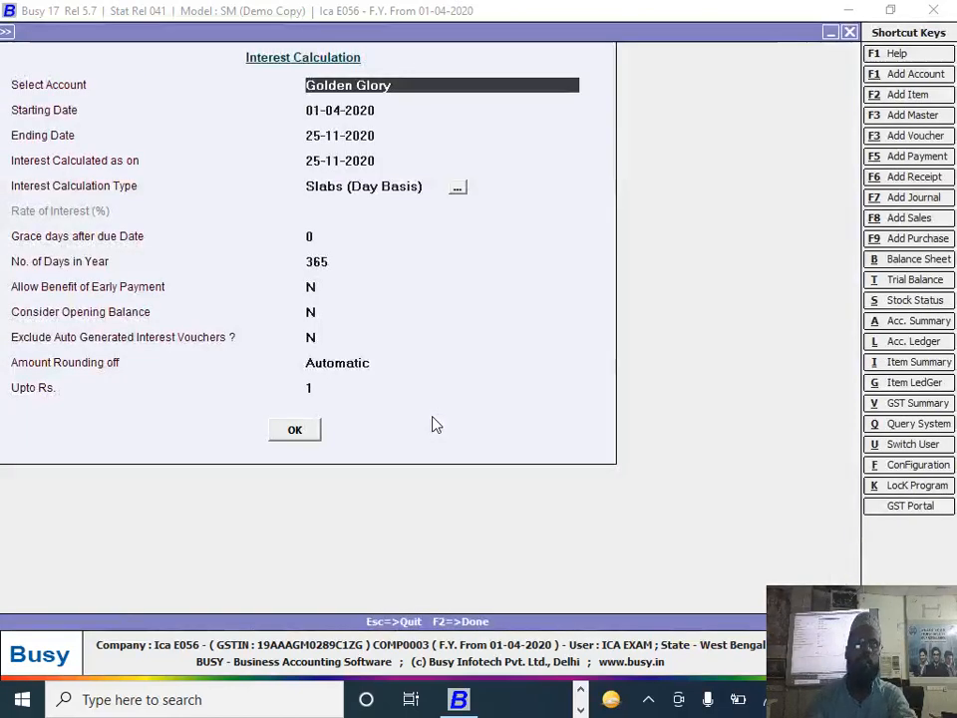
key("Return")
key("alt+Tab")
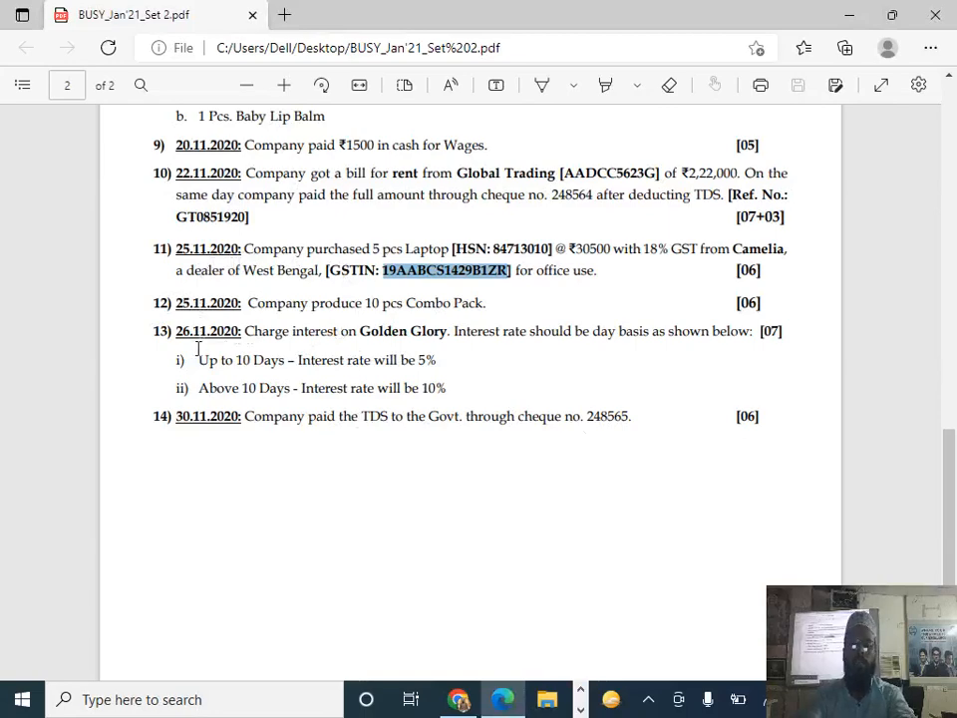
key("alt+Tab")
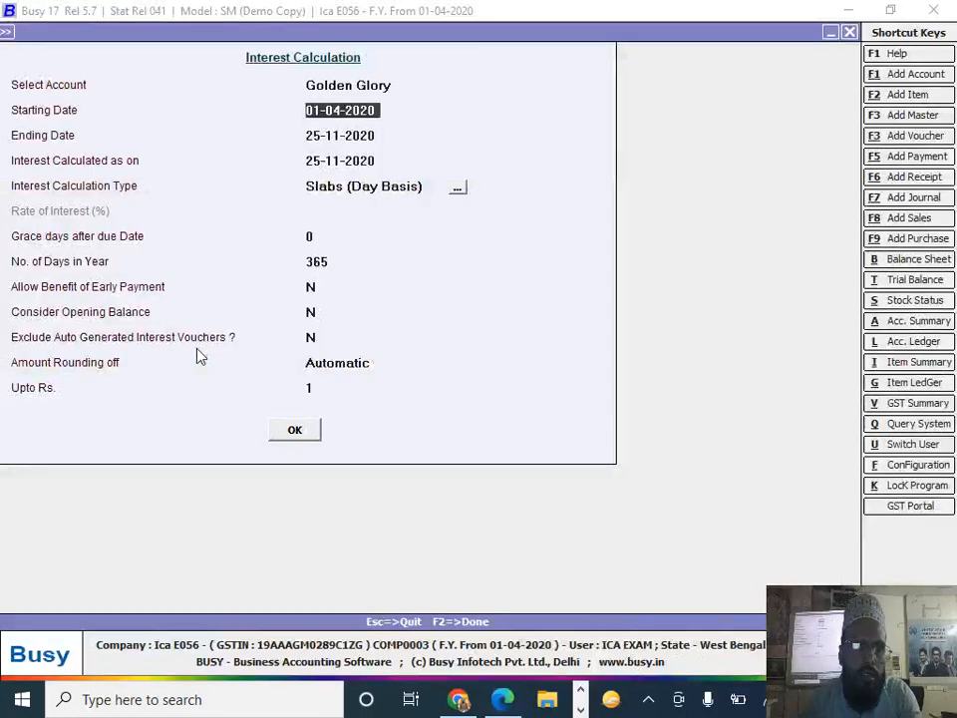
key("Return")
type("26")
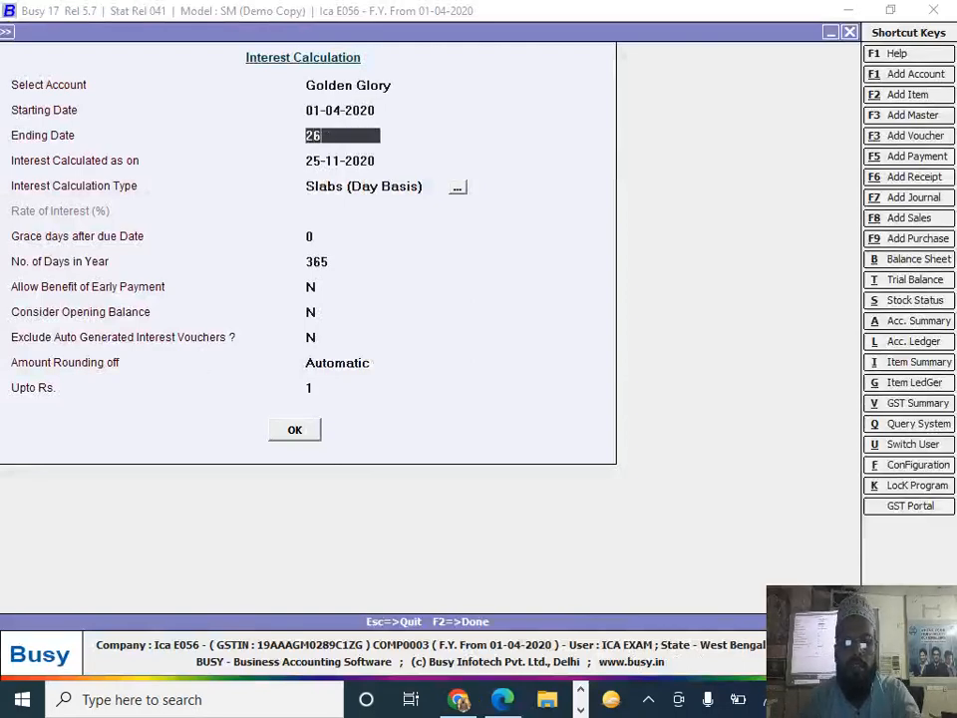
type("-11")
key("Return")
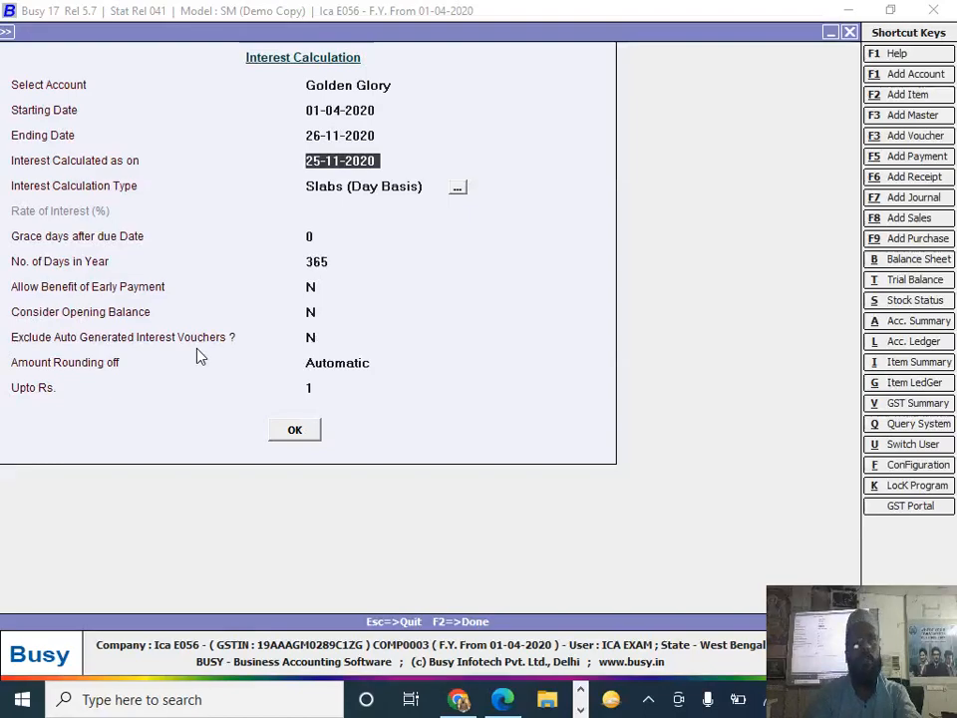
- Switch to the exam PDF and review the Golden Glory sale in question 7 against the interest terms in question 13
key("alt+Tab")
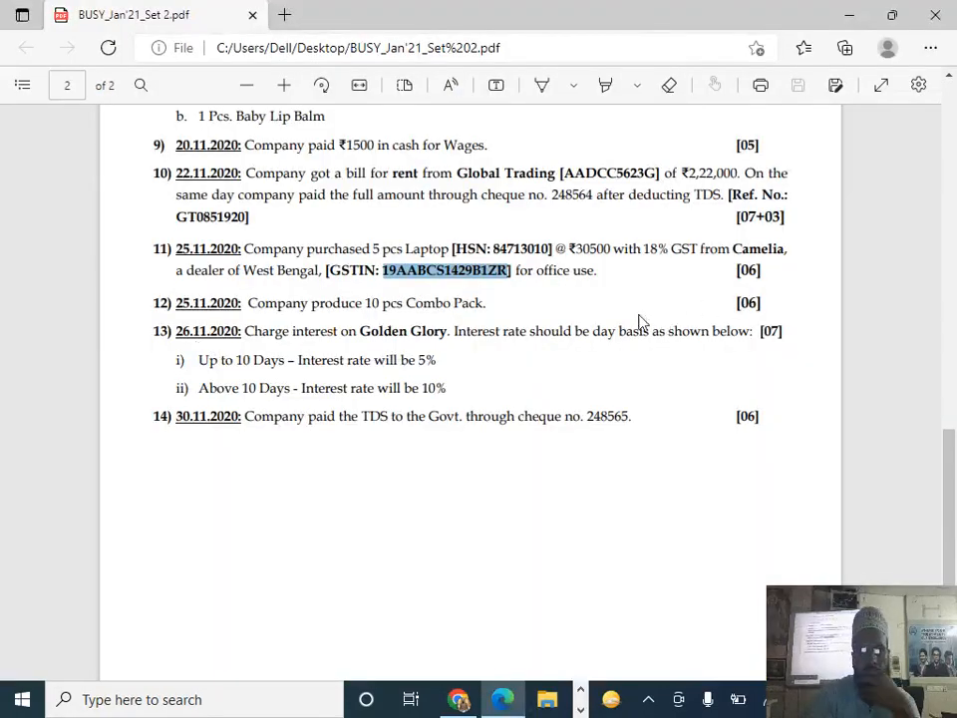
scroll(559, 282, "up", 3)
scroll(563, 295, "up", 5)
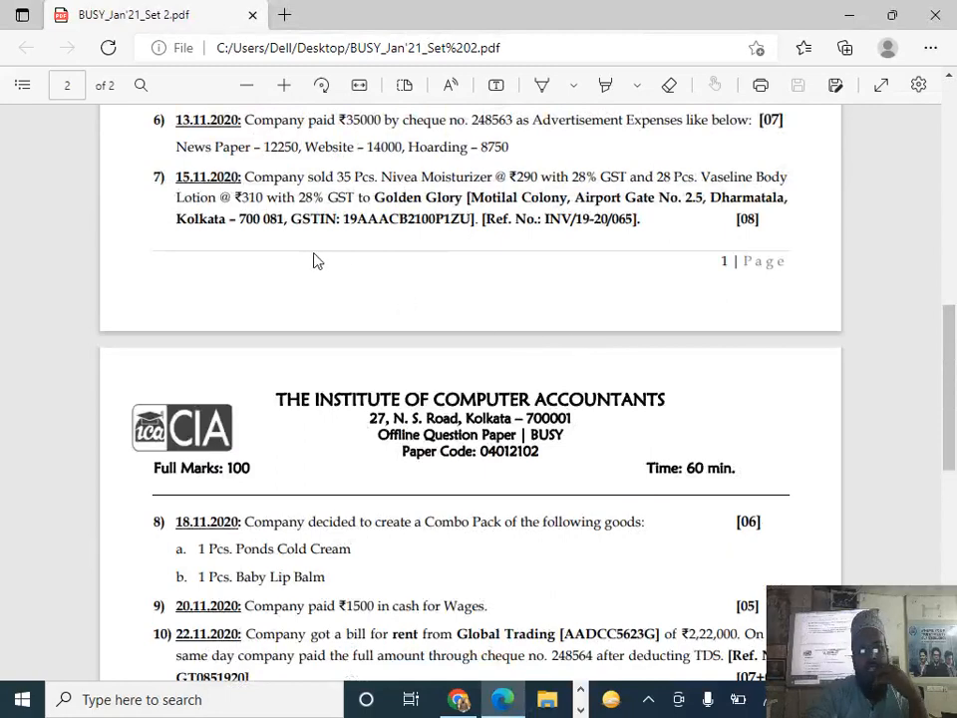
scroll(319, 260, "up", 2)
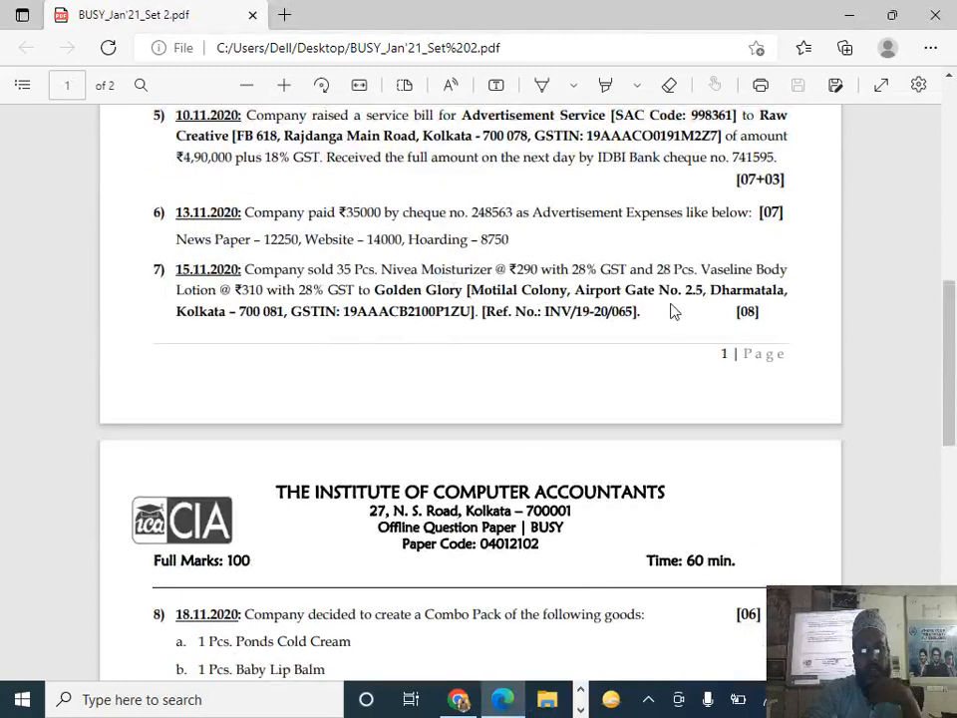
scroll(541, 324, "up", 2)
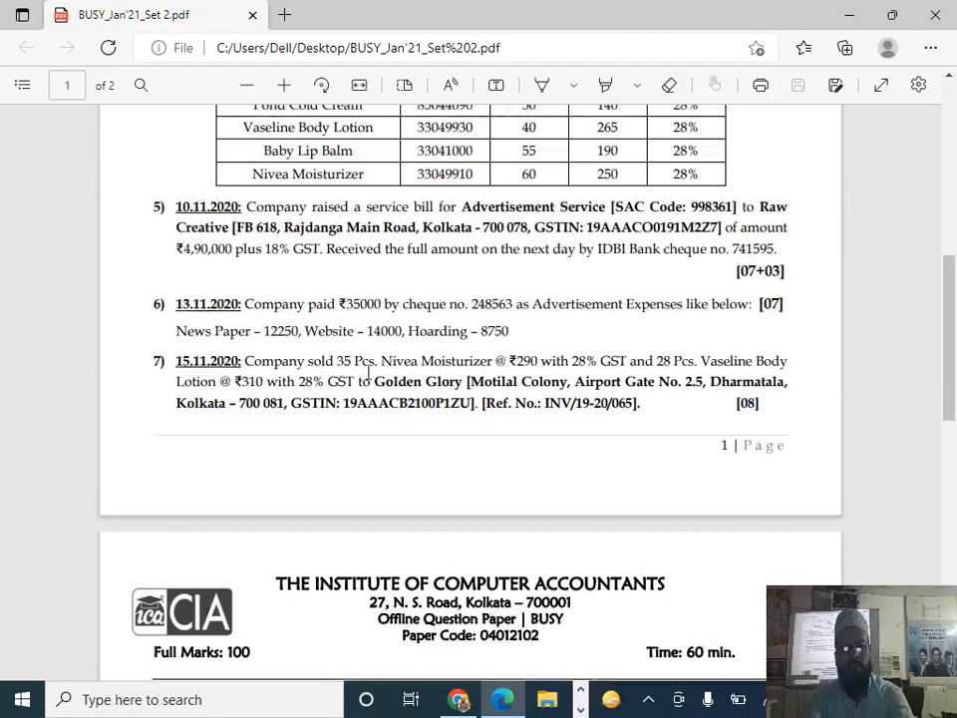
scroll(316, 368, "down", 6)
scroll(366, 411, "up", 6)
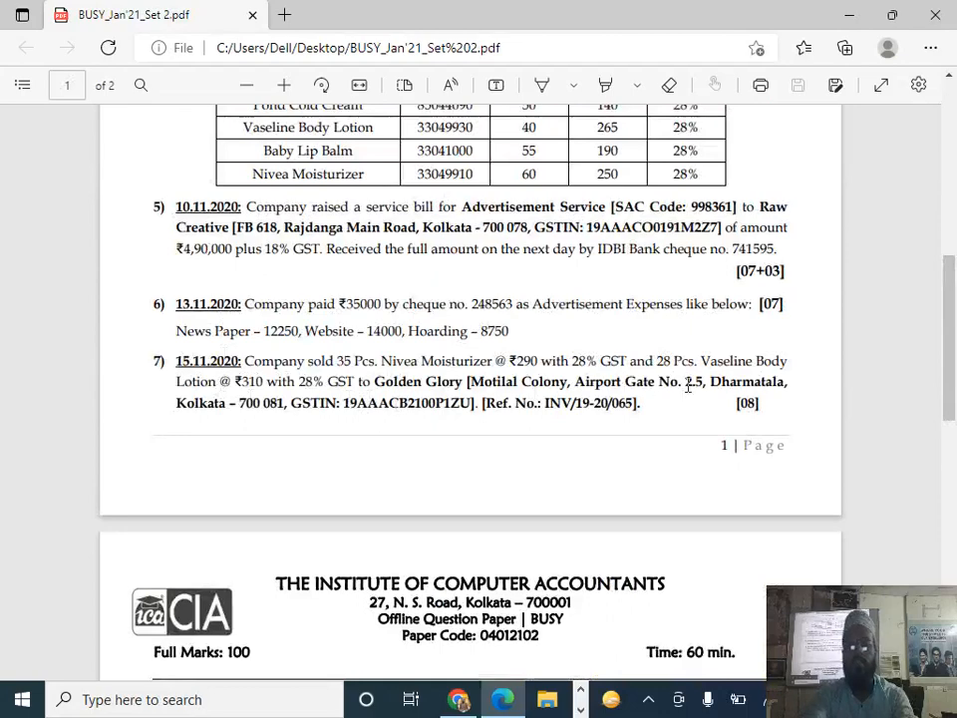
- Switch back to Busy, set the interest calculated as-on date to 26-11-2020, keep the remaining defaults and generate the report
key("alt+Tab")
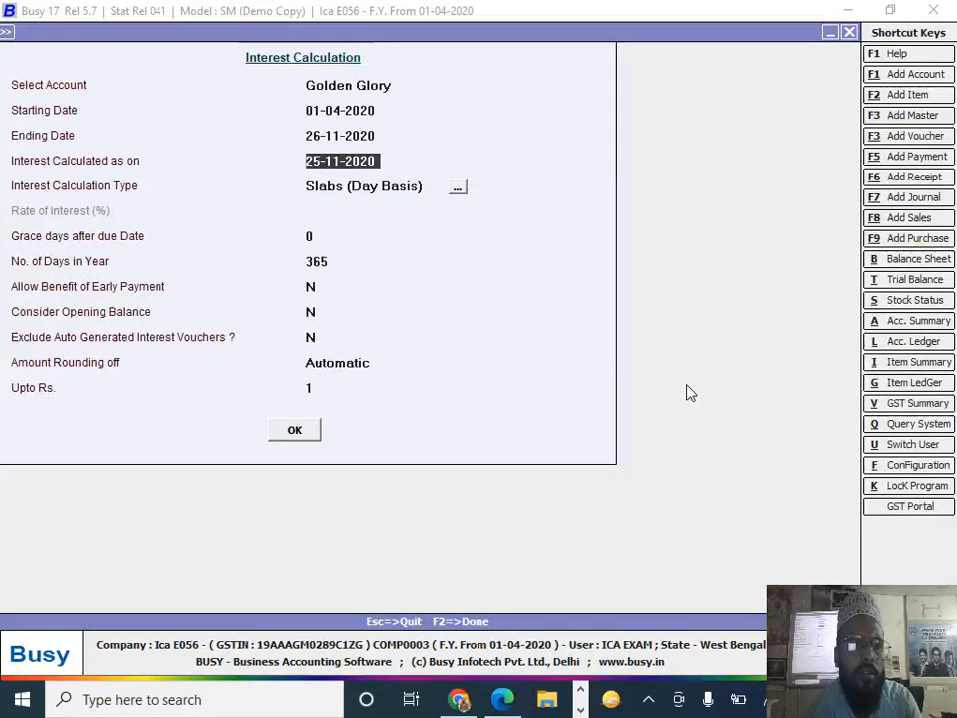
type("260")
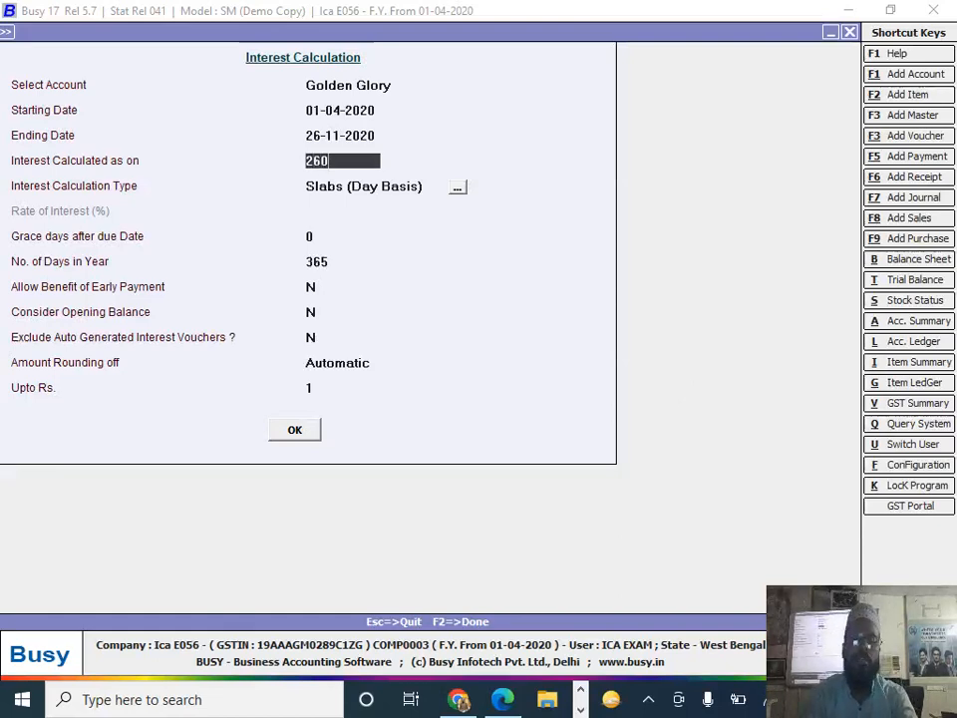
type("-11")
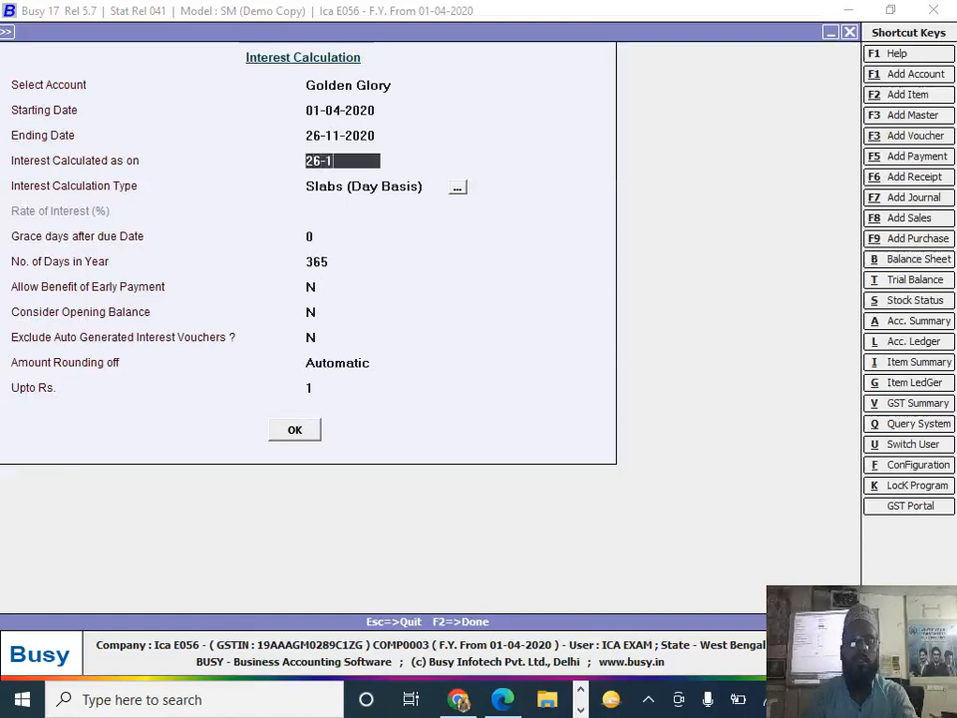
key("Return")
key("Return")
key("Return")
key("Return")
key("Return")
key("Return")
key("Return")
key("Return")
key("Return")
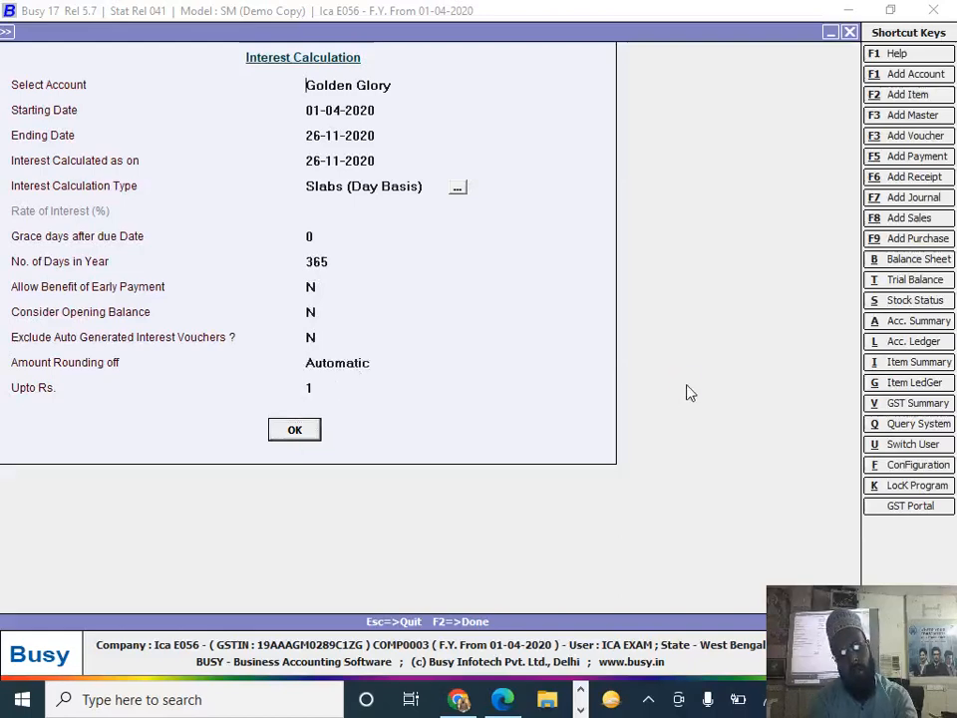
key("Return")
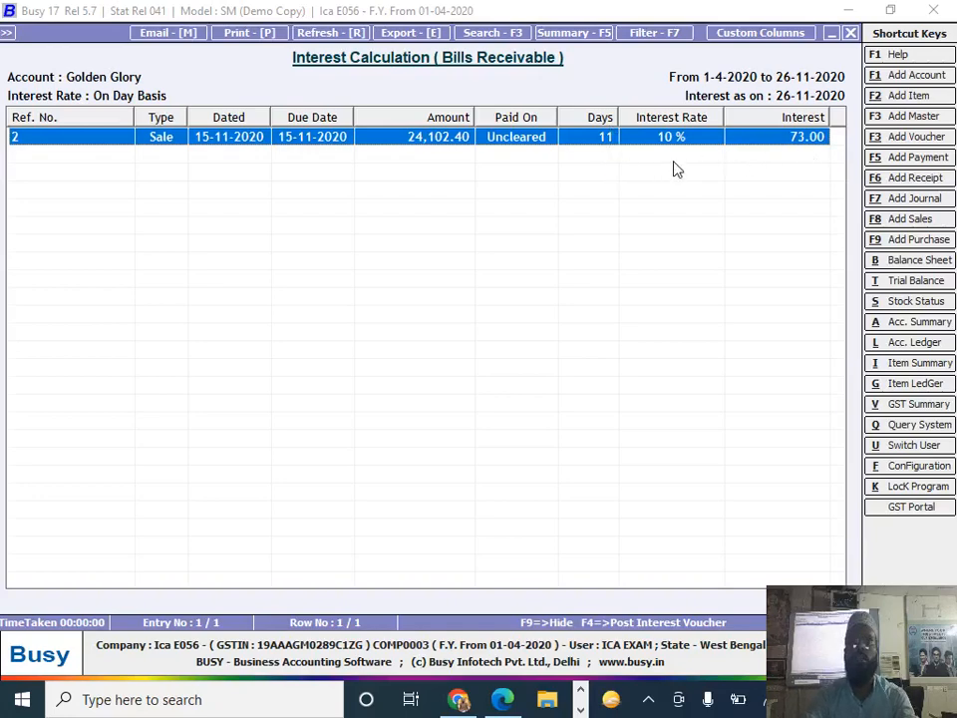
- Close the Golden Glory interest report and leave the interest calculation
key("Escape")
key("Escape")
key("Escape")
key("Escape")
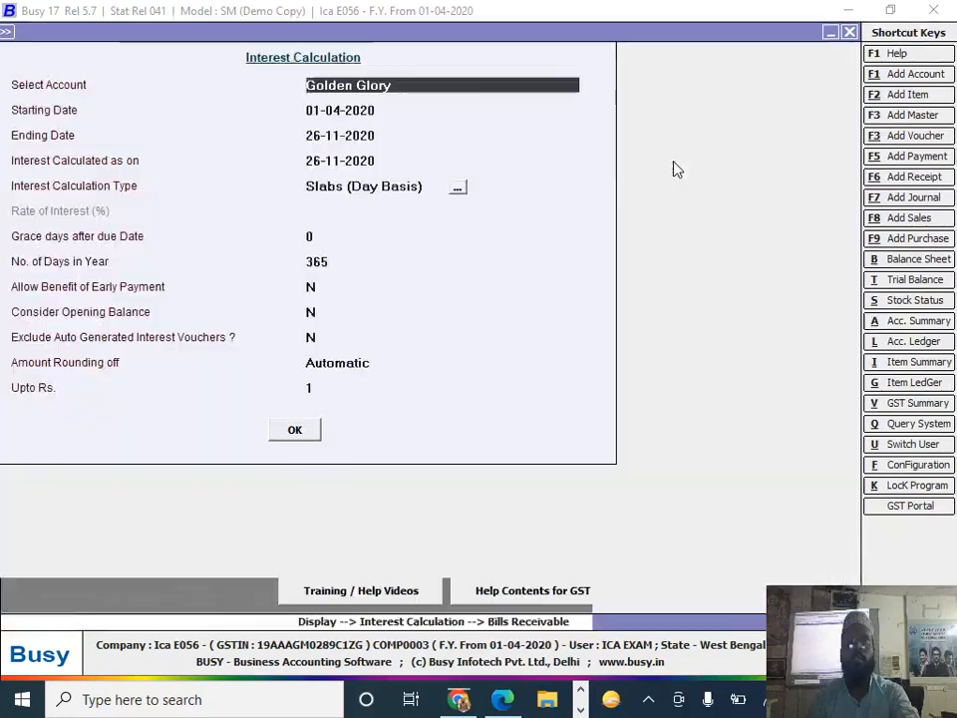
key("Escape")
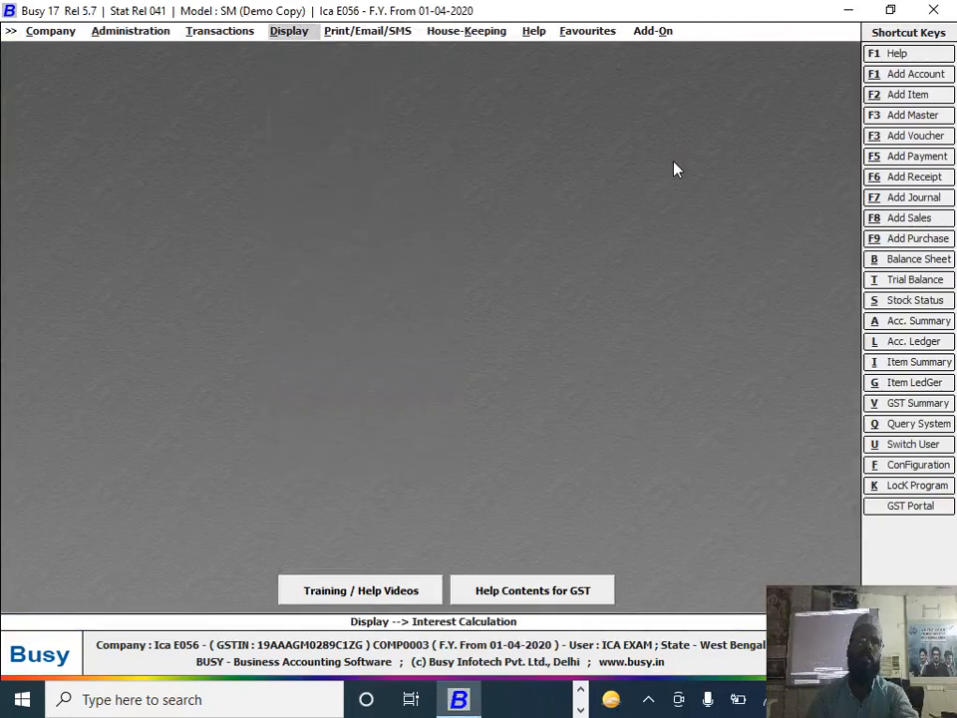
- Start a new debit note without items
key("Left")
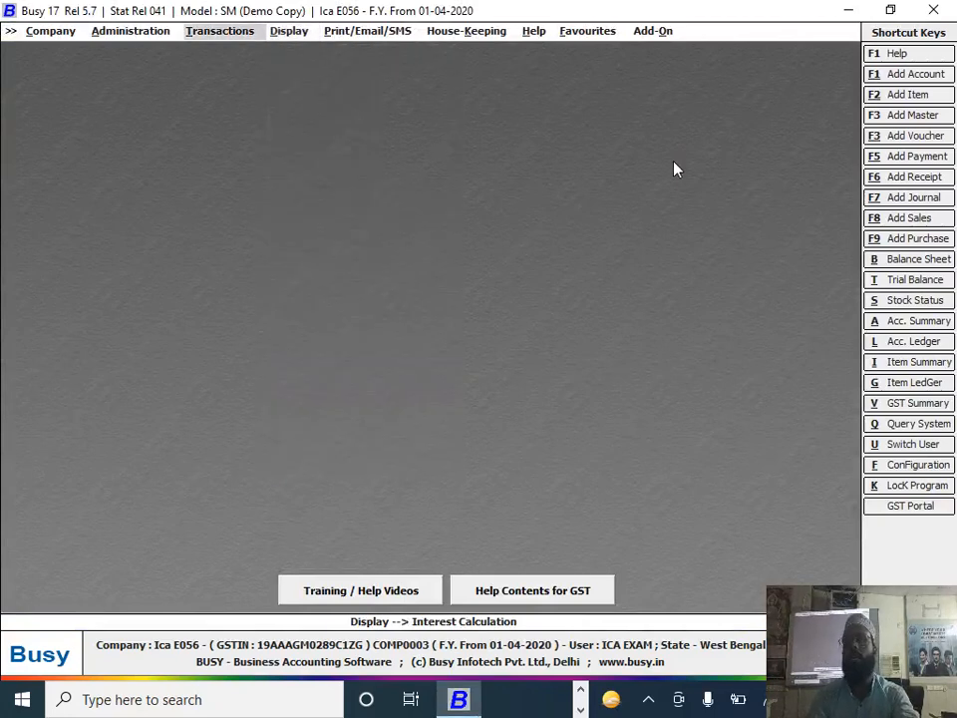
key("Return")
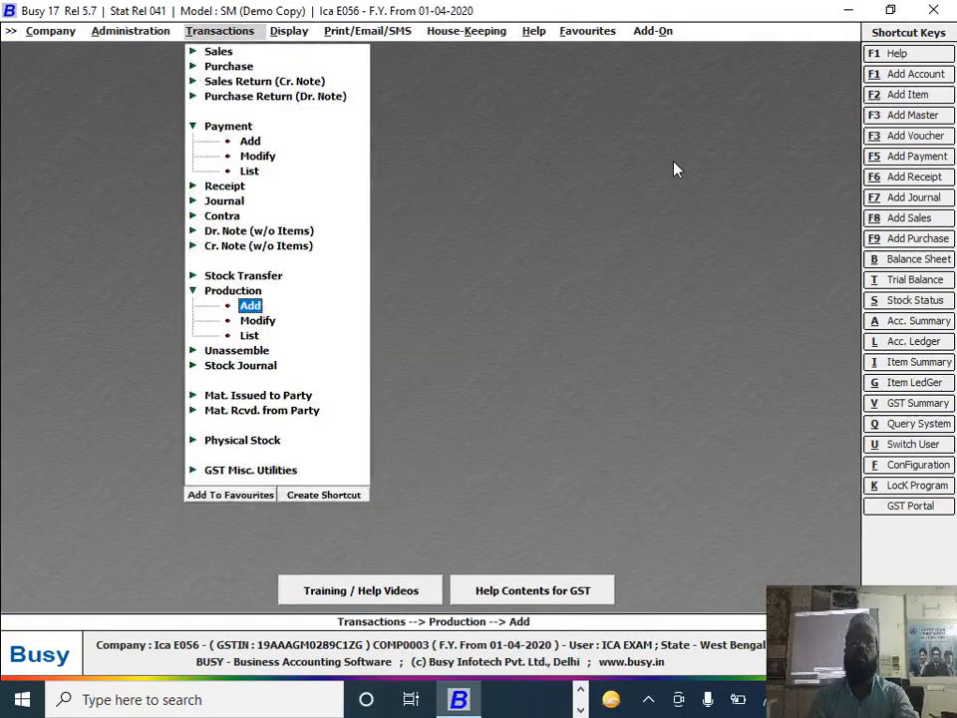
key("Down")
key("Down")
key("Down")
key("Down")
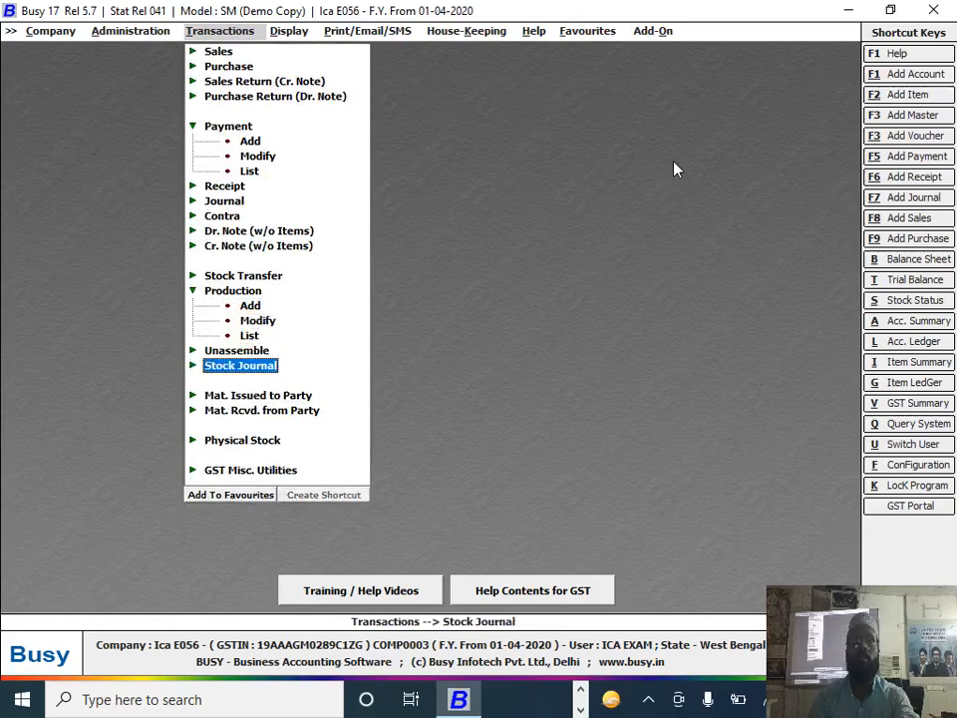
key("Up")
key("Up")
key("Up")
key("Up")
key("Up")
key("Up")
key("Up")
key("Up")
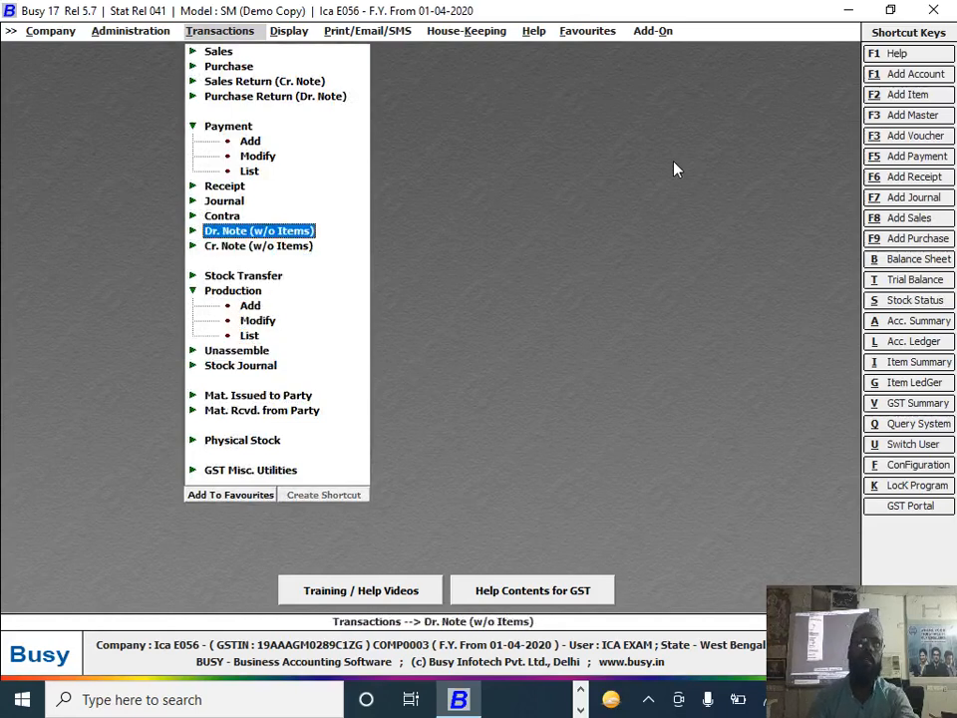
key("Return")
key("Return")
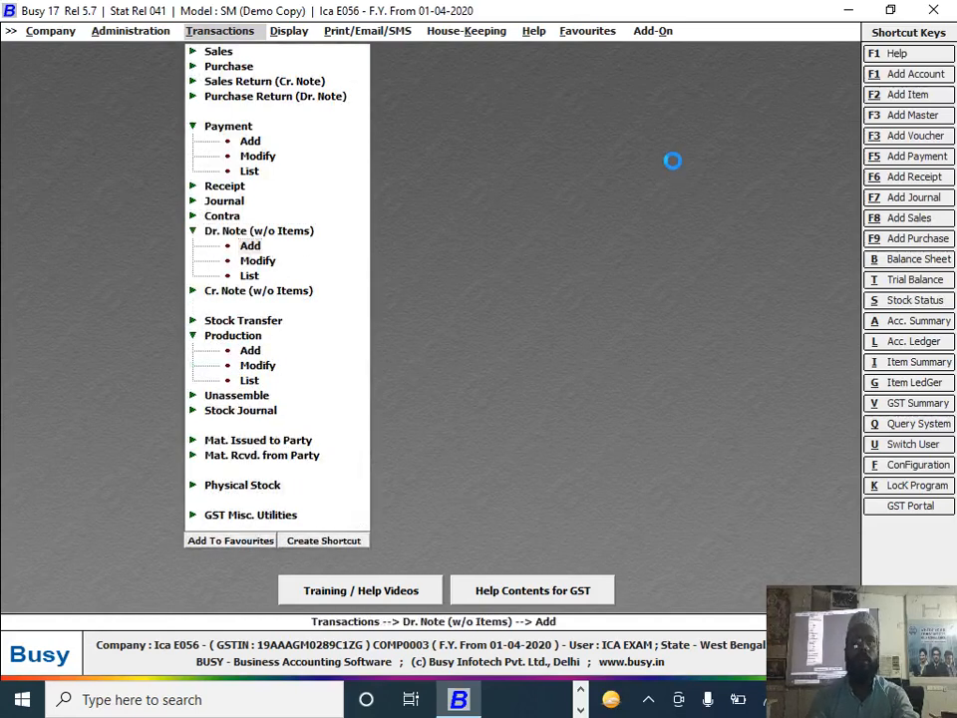
key("Return")
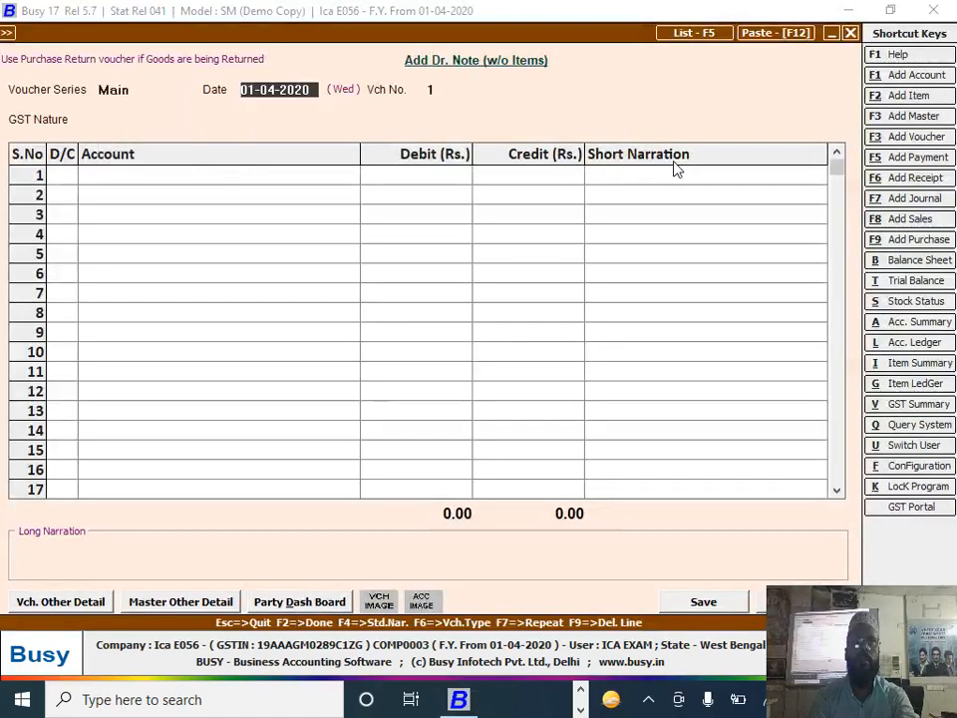
- Date the debit note 26-11-2020 and set its GST nature to Not Applicable
type("26-11")
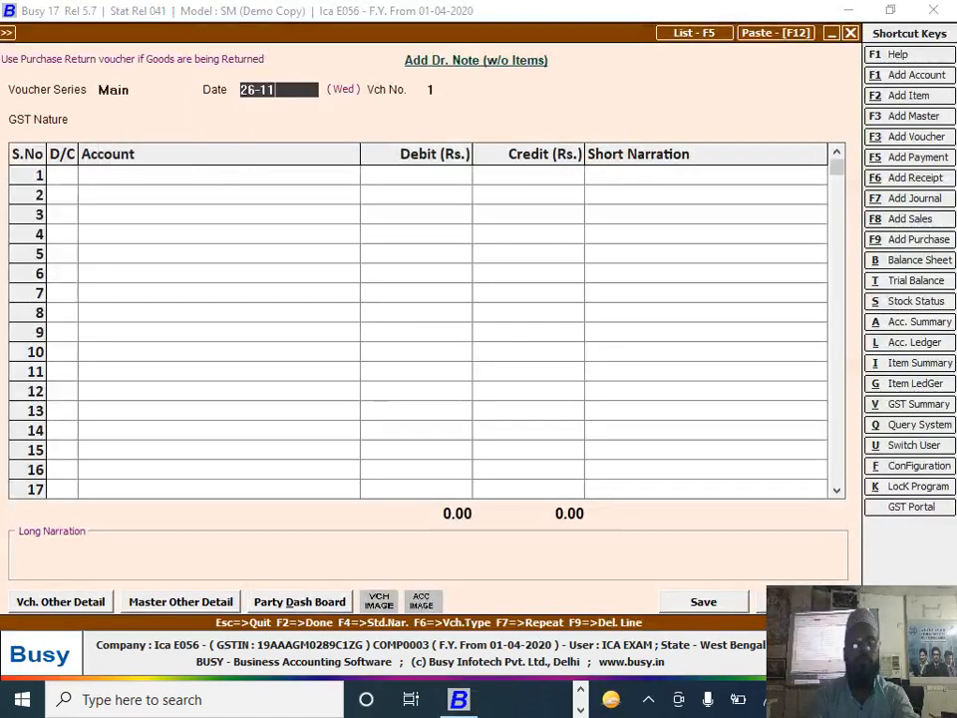
key("Return")
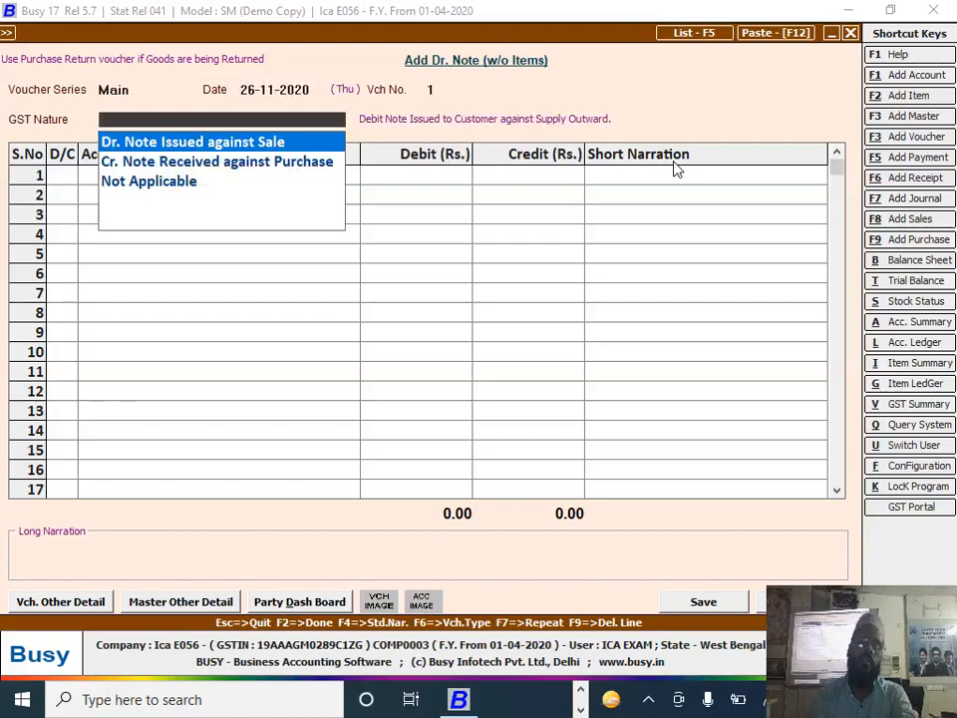
key("Return")
key("Up")
key("Down")
key("Down")
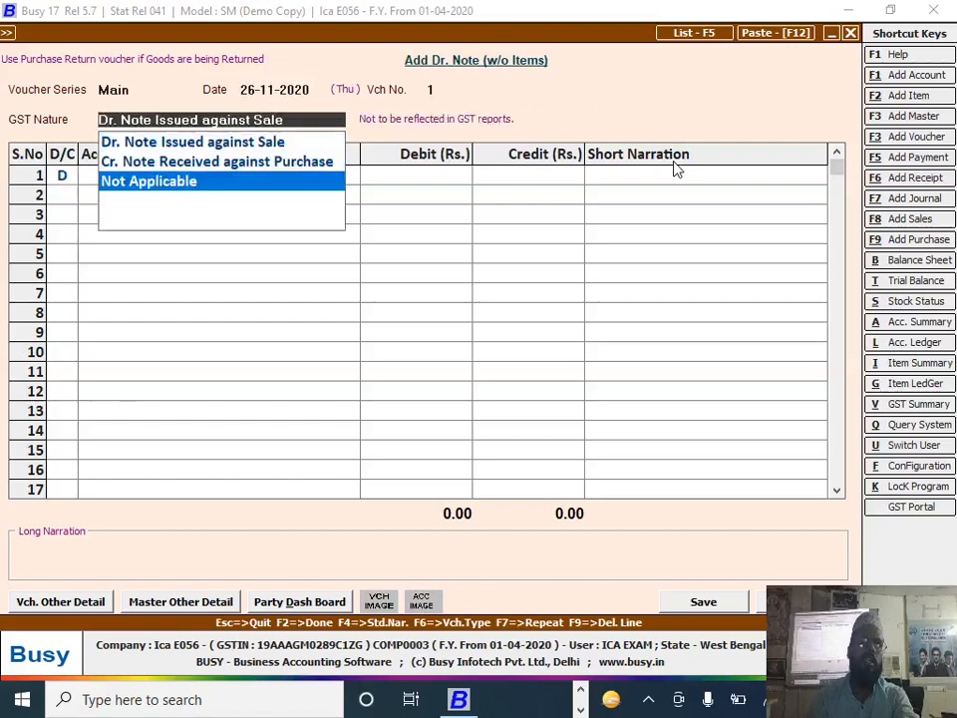
key("Return")
key("Return")
- Debit Golden Glory with Rs. 73 on the first line and leave its short narration blank
type("Gol")
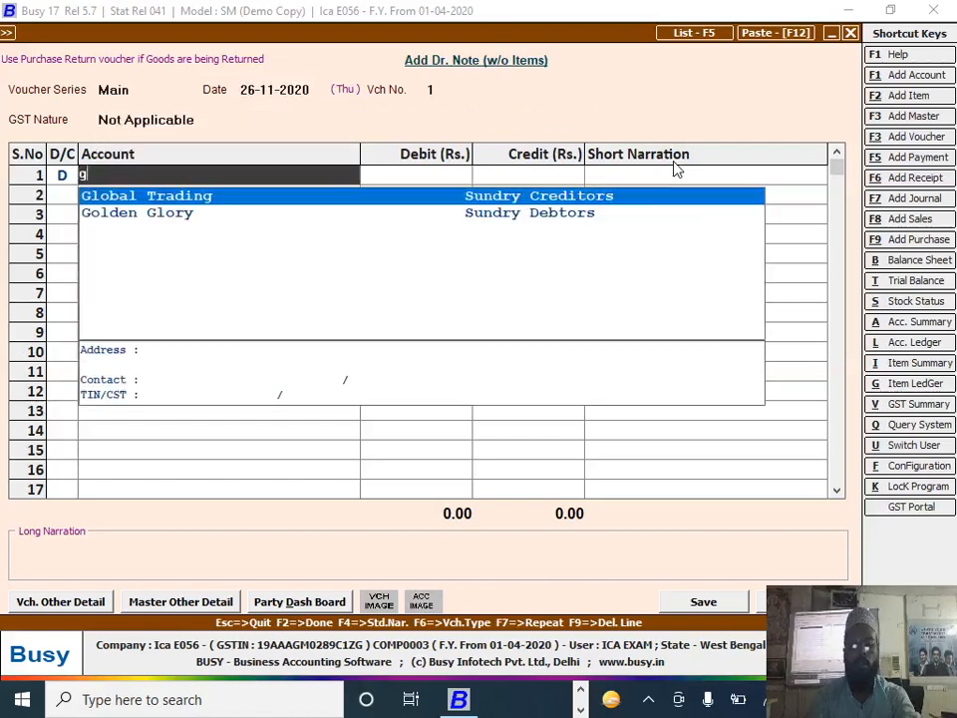
key("Return")
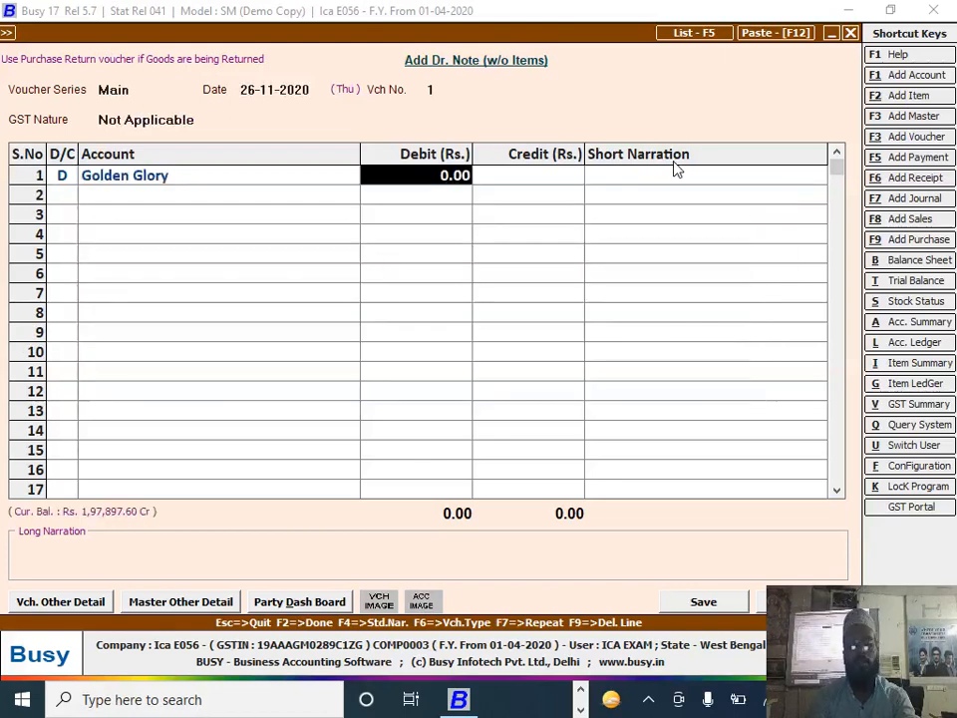
type("73")
key("Return")
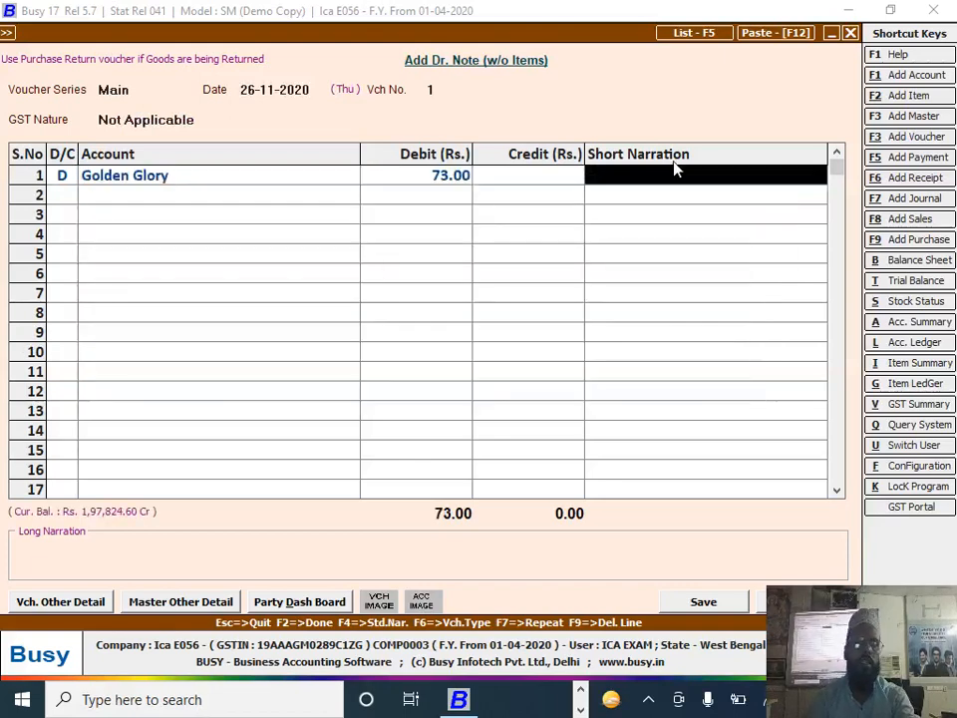
key("Return")
key("Return")
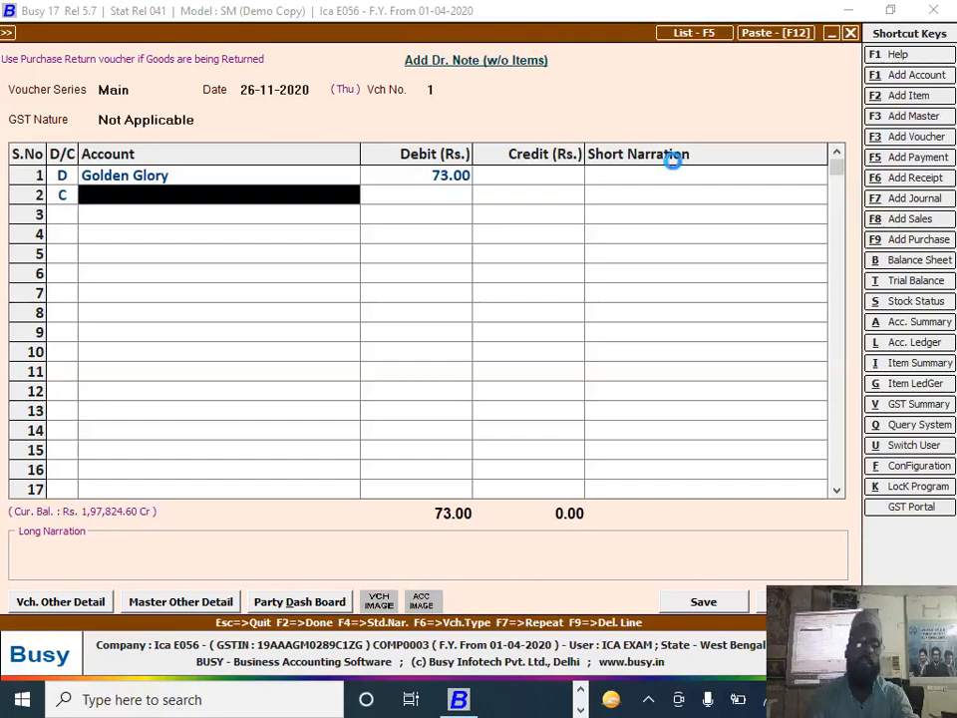
- Create and save the account Interest Recieved under Income (Indirect) with cost centre allocation enabled, for the debit note's credit line
type("in")
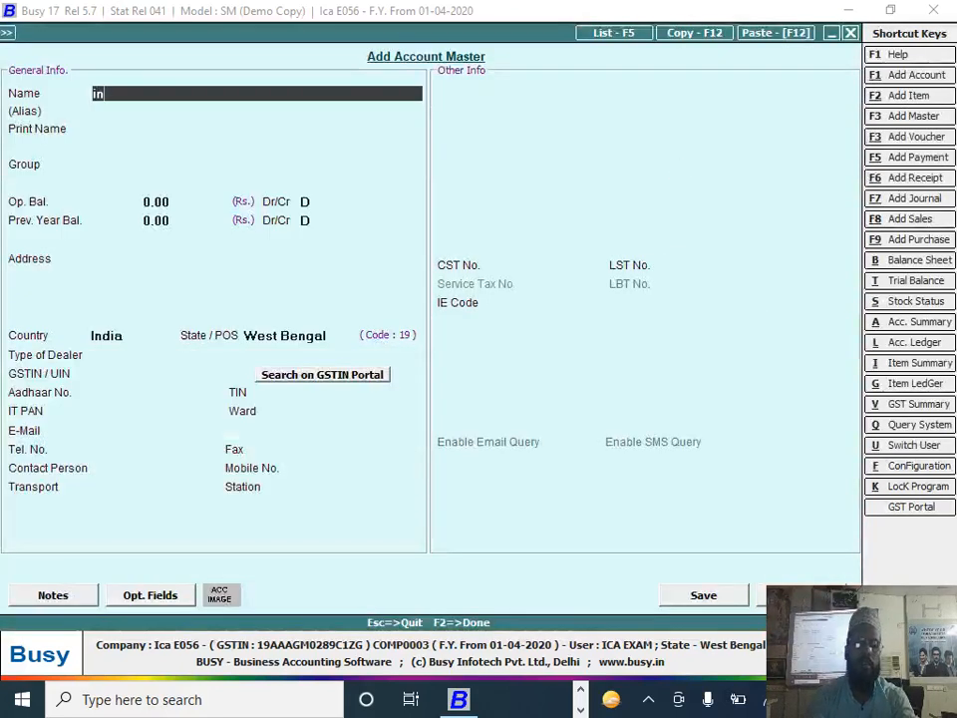
type("terest ")
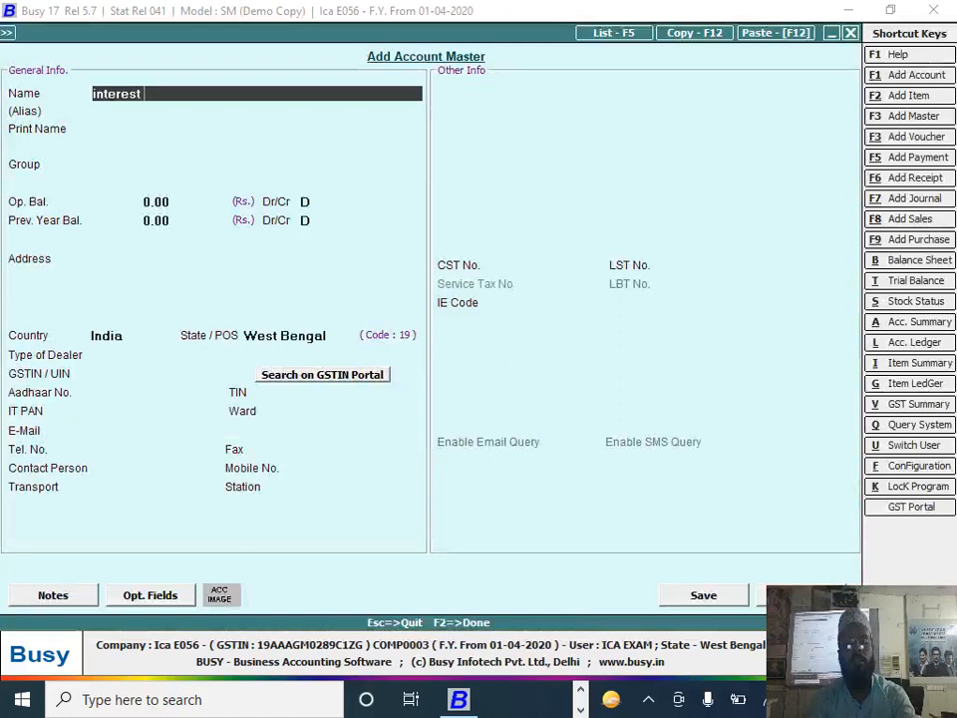
type("recieved")
key("Return")
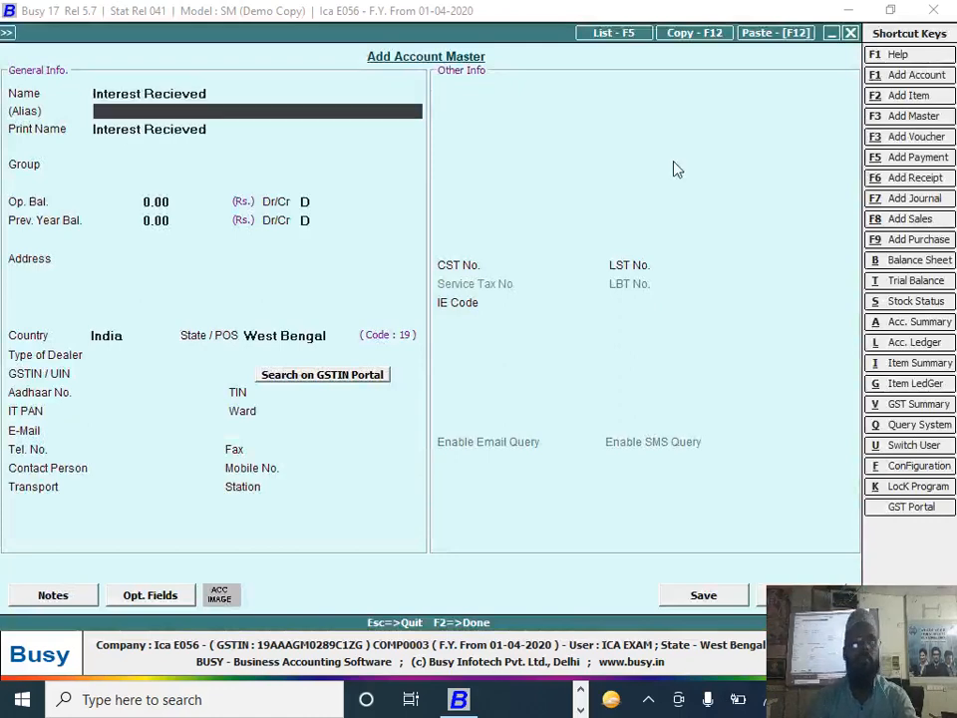
key("Return")
type("i")
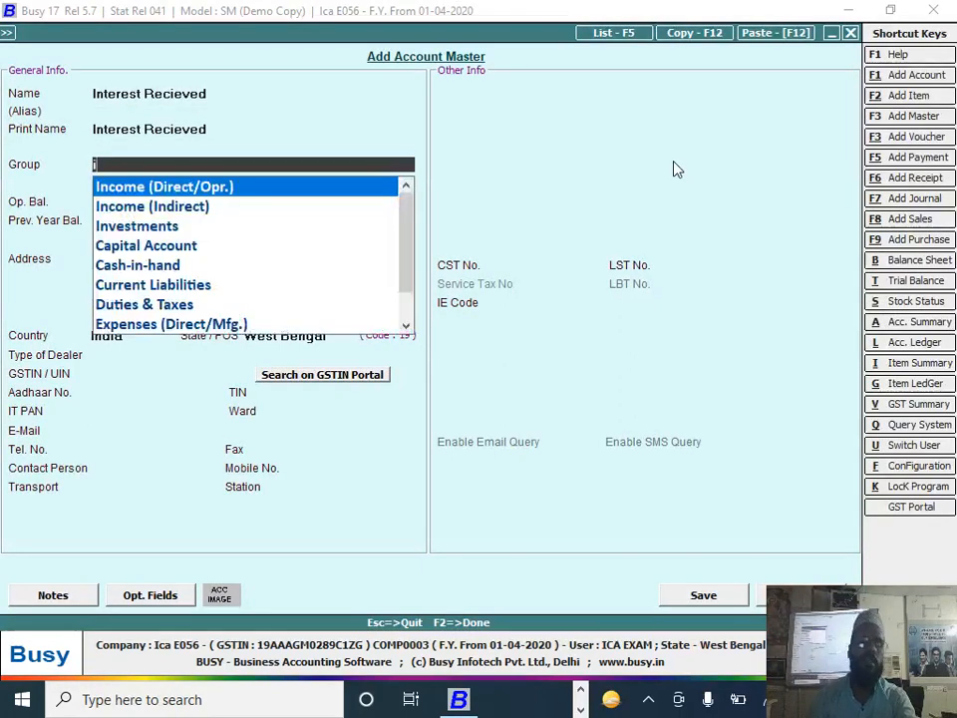
key("Down")
key("Return")
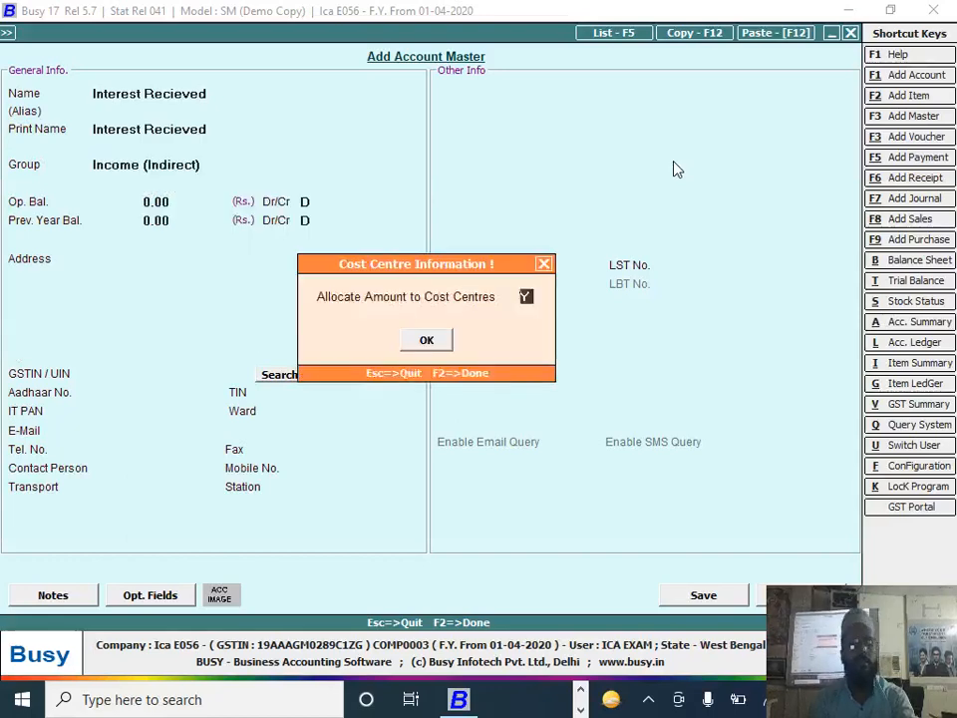
key("Return")
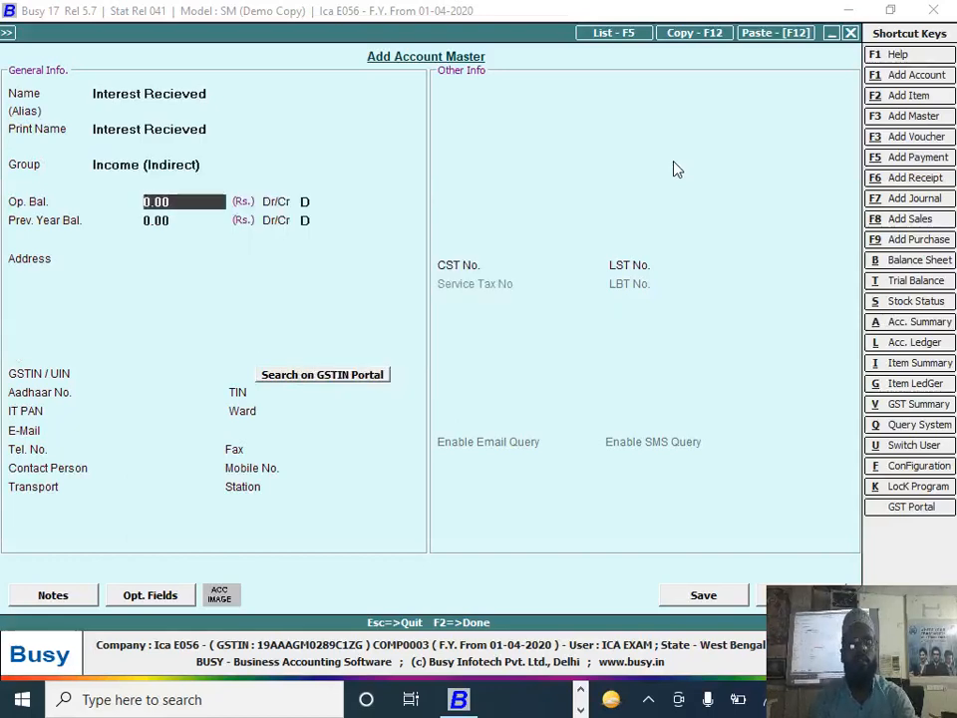
key("F2")
key("Return")
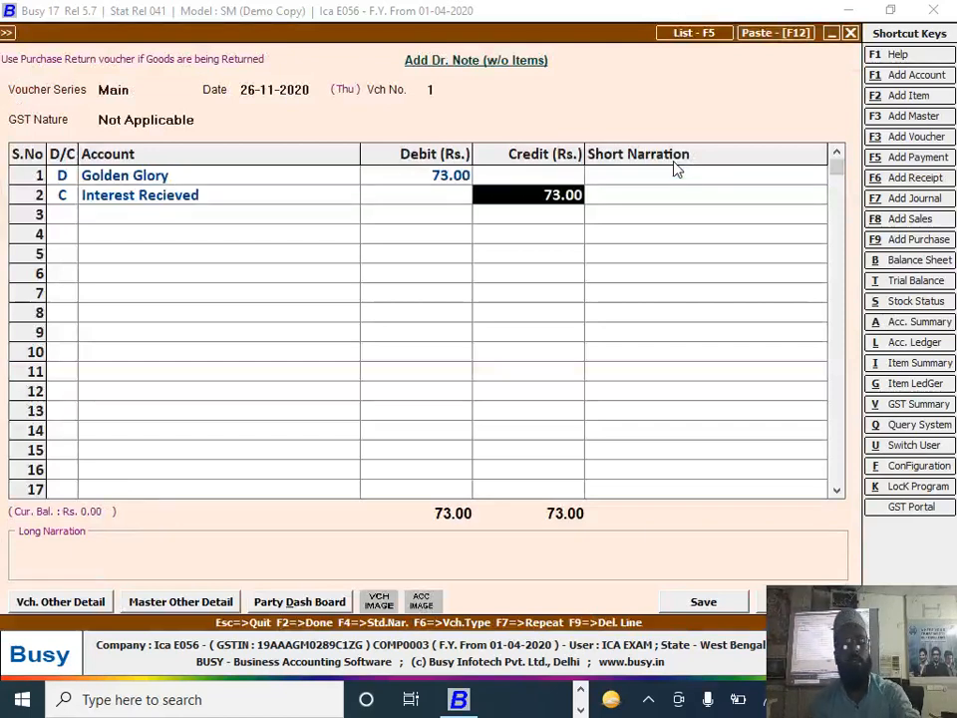
- Accept the Rs. 73 credit to Interest Recieved, leave Golden Glory's bill-by-bill adjustment empty and save the voucher
key("Return")
key("F2")
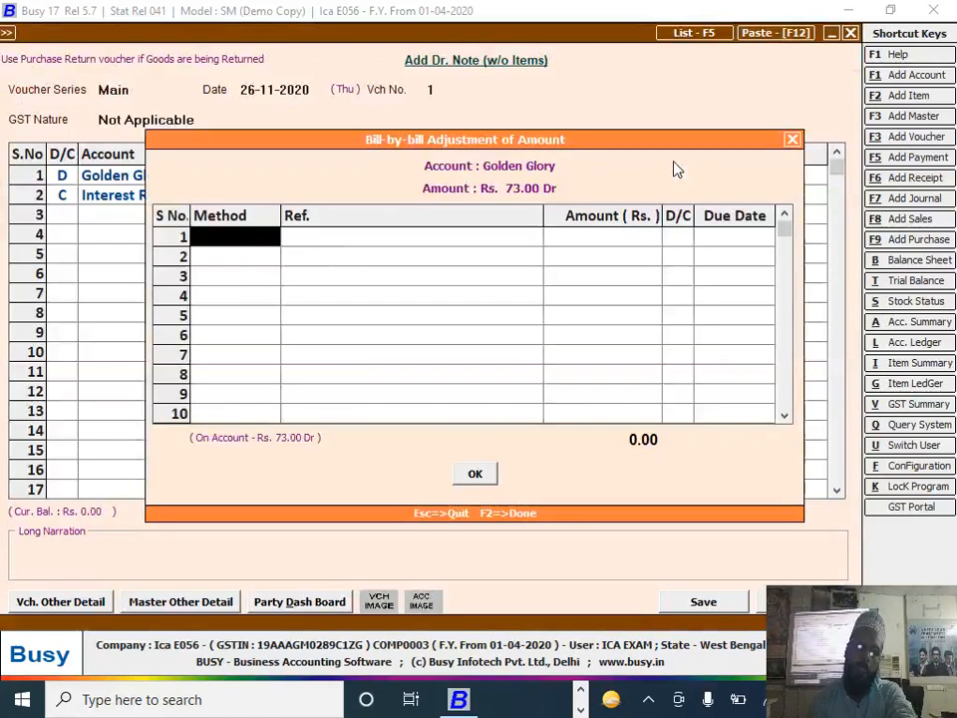
key("F2")
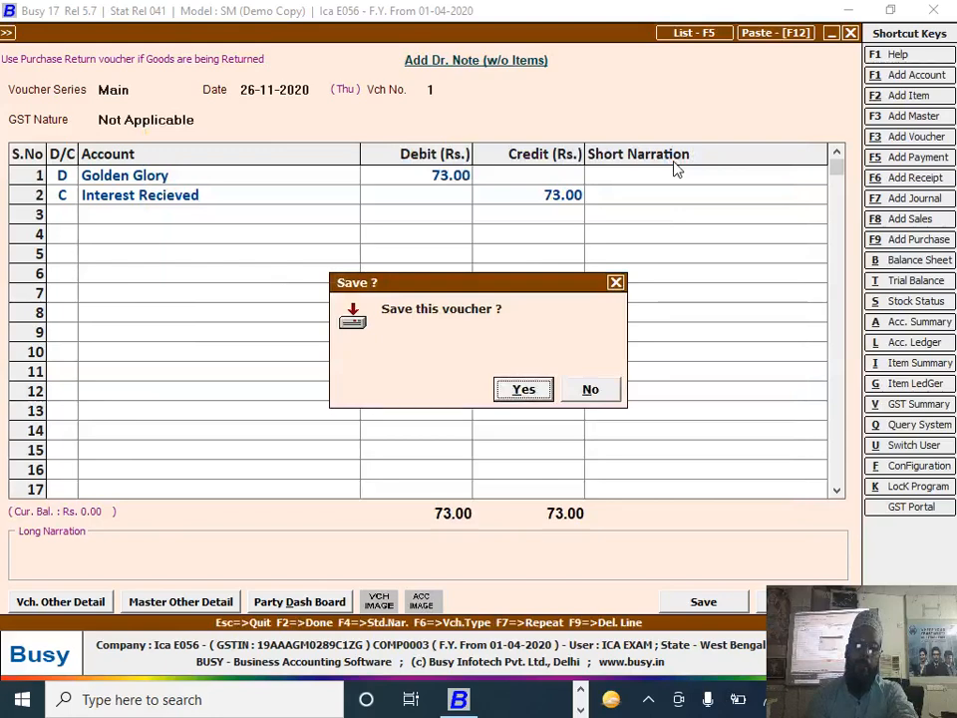
key("Return")
- Switch to the exam PDF and read question 14 after the Golden Glory interest question
key("alt+Tab")
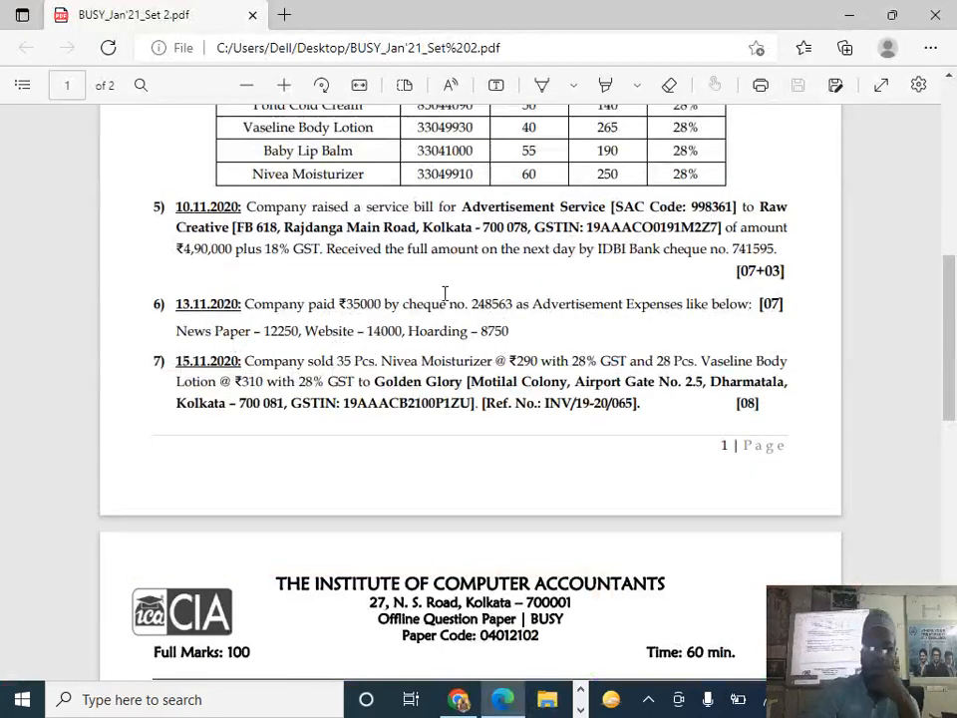
scroll(444, 292, "down", 13)
scroll(407, 425, "up", 1)
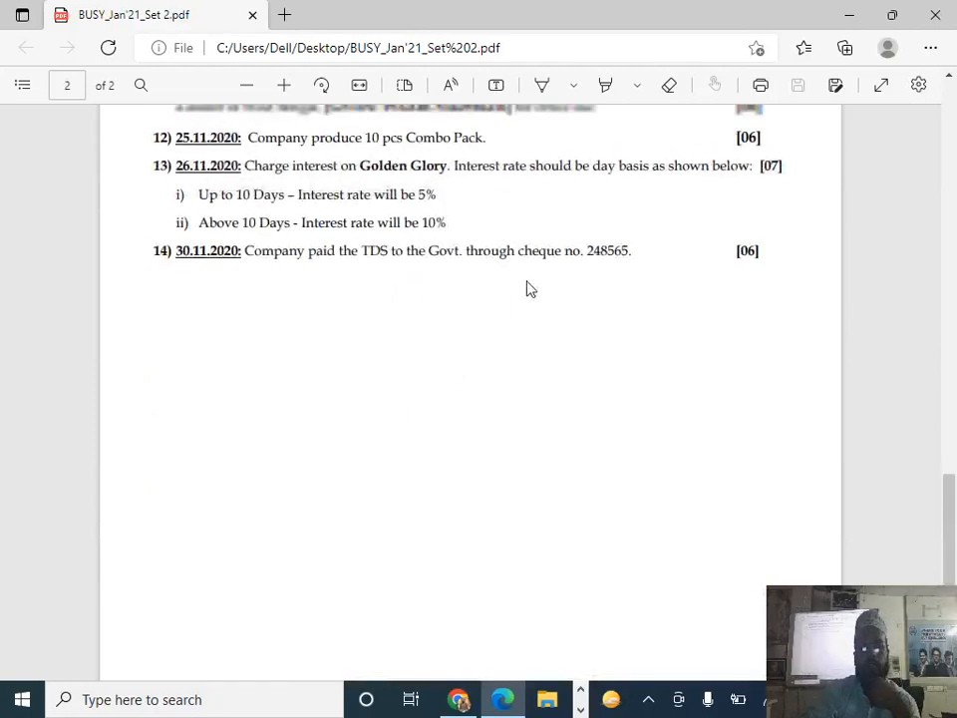